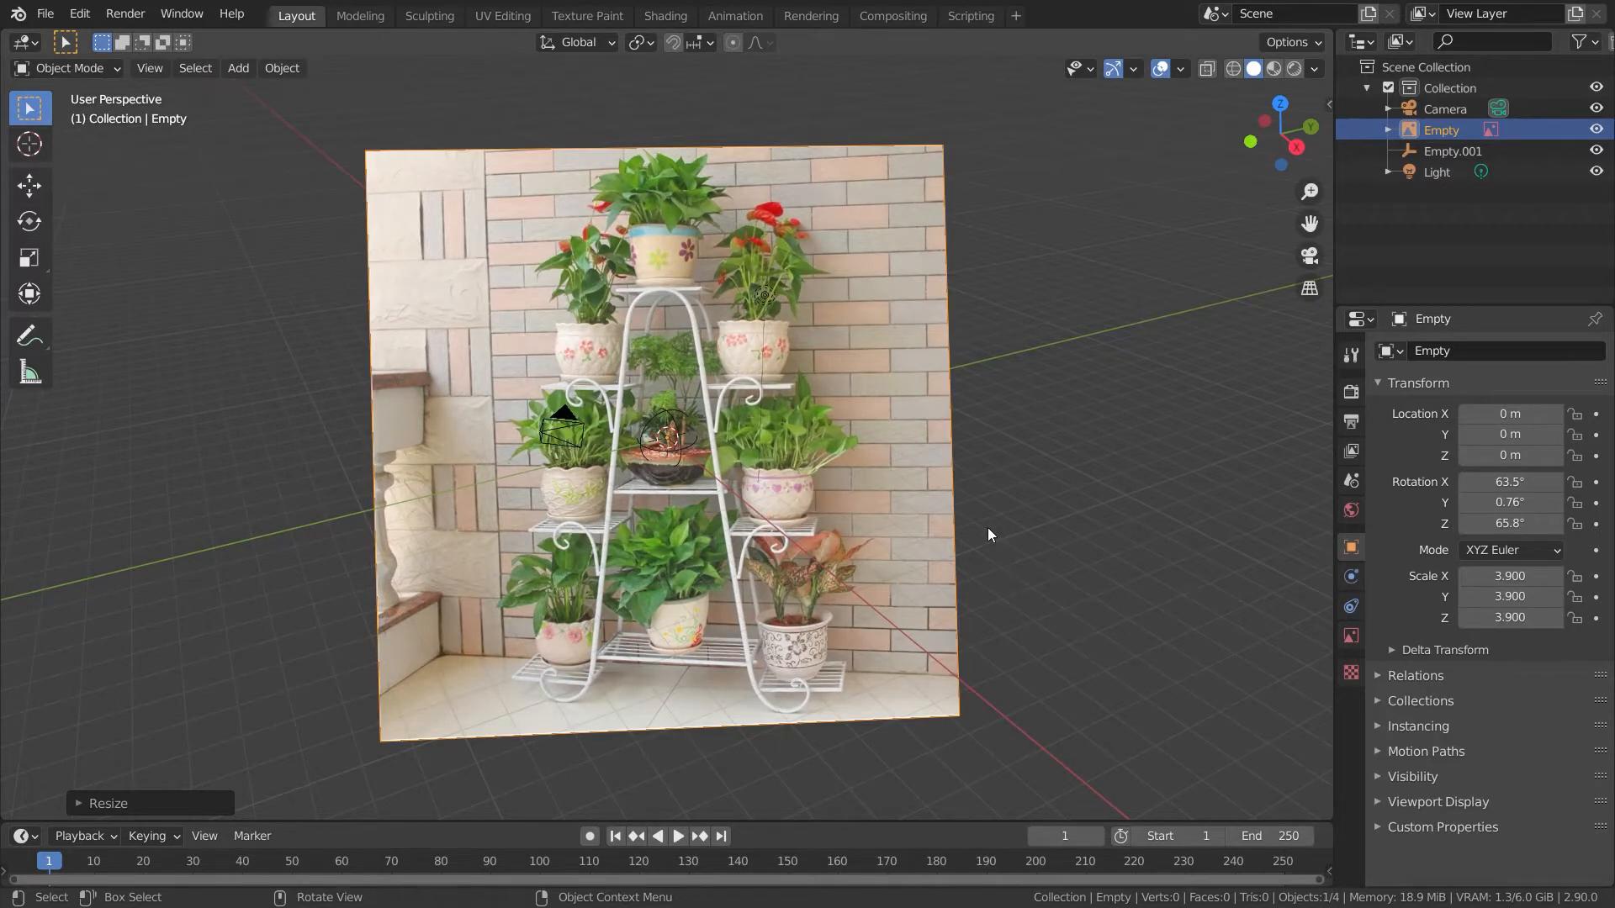
# - Delete the camera, the light and the second empty, keeping only the reference image empty
pyautogui.moveTo(896, 553); pyautogui.dragTo(715, 528, button='middle')
pyautogui.click(646, 444)
pyautogui.press('x')
pyautogui.click(592, 444)
pyautogui.click(583, 343)
pyautogui.press('Delete')
pyautogui.click(383, 335)
pyautogui.press('x')
pyautogui.click(372, 340)
pyautogui.moveTo(371, 341); pyautogui.dragTo(880, 512, button='middle')
pyautogui.click(879, 512)
# - Clear the rotation of the reference image empty so it lies flat
pyautogui.hotkey('alt', 'r')
pyautogui.moveTo(855, 588); pyautogui.dragTo(1087, 562, button='middle')
pyautogui.press('n')
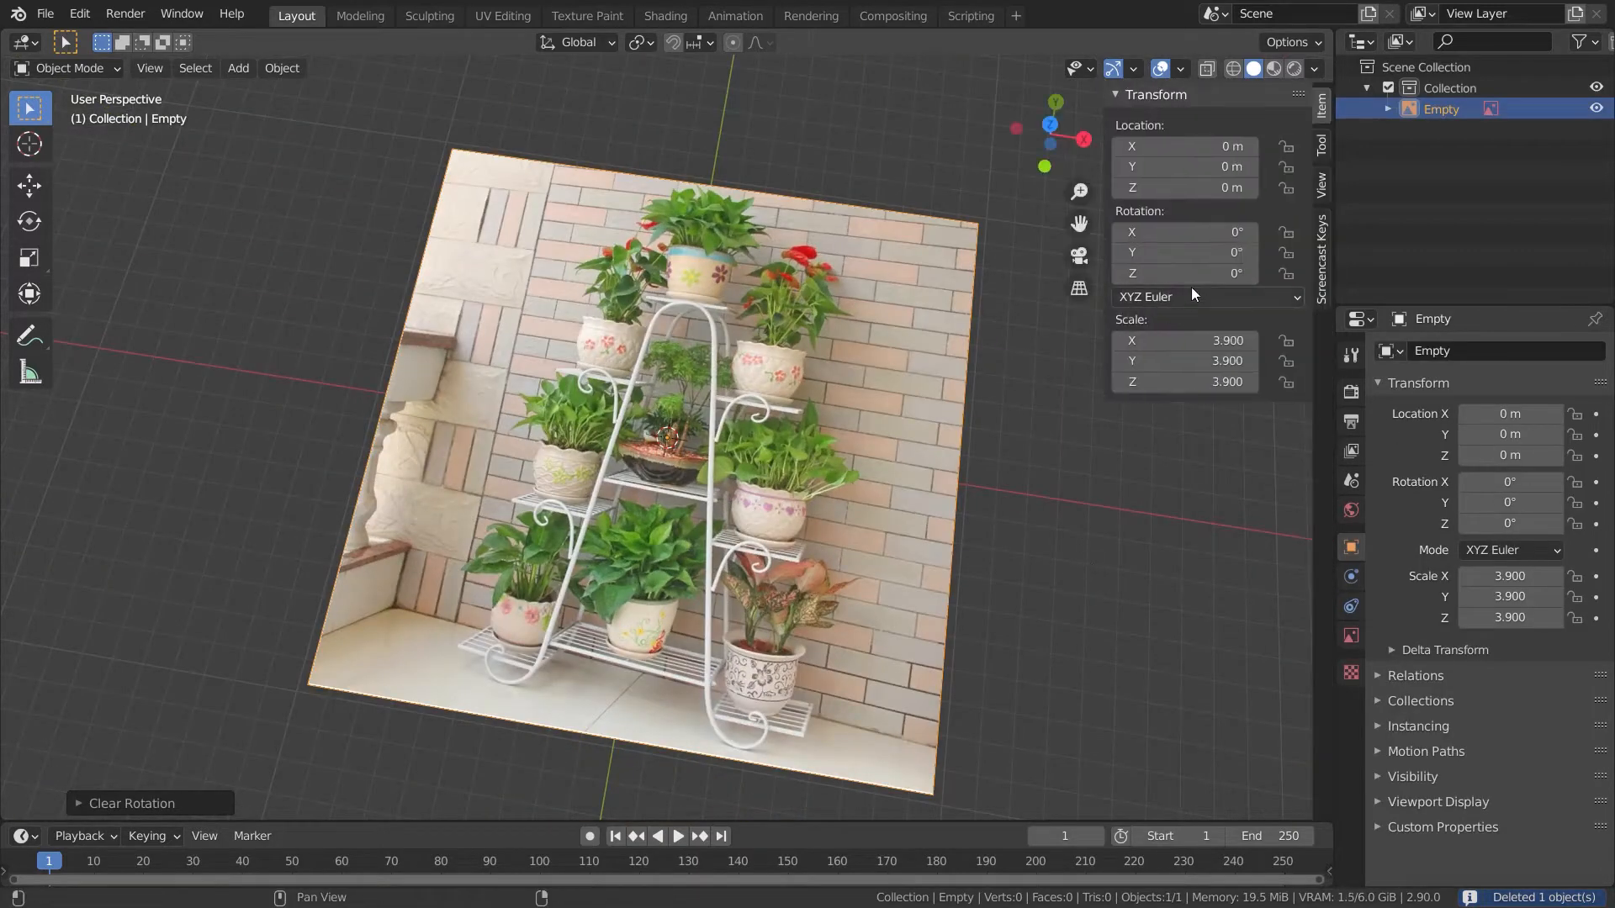
pyautogui.click(1318, 286)
pyautogui.click(1132, 96)
pyautogui.press('n')
# - Switch to top orthographic view over the plant stand image and add a single vertex mesh
pyautogui.click(287, 645)
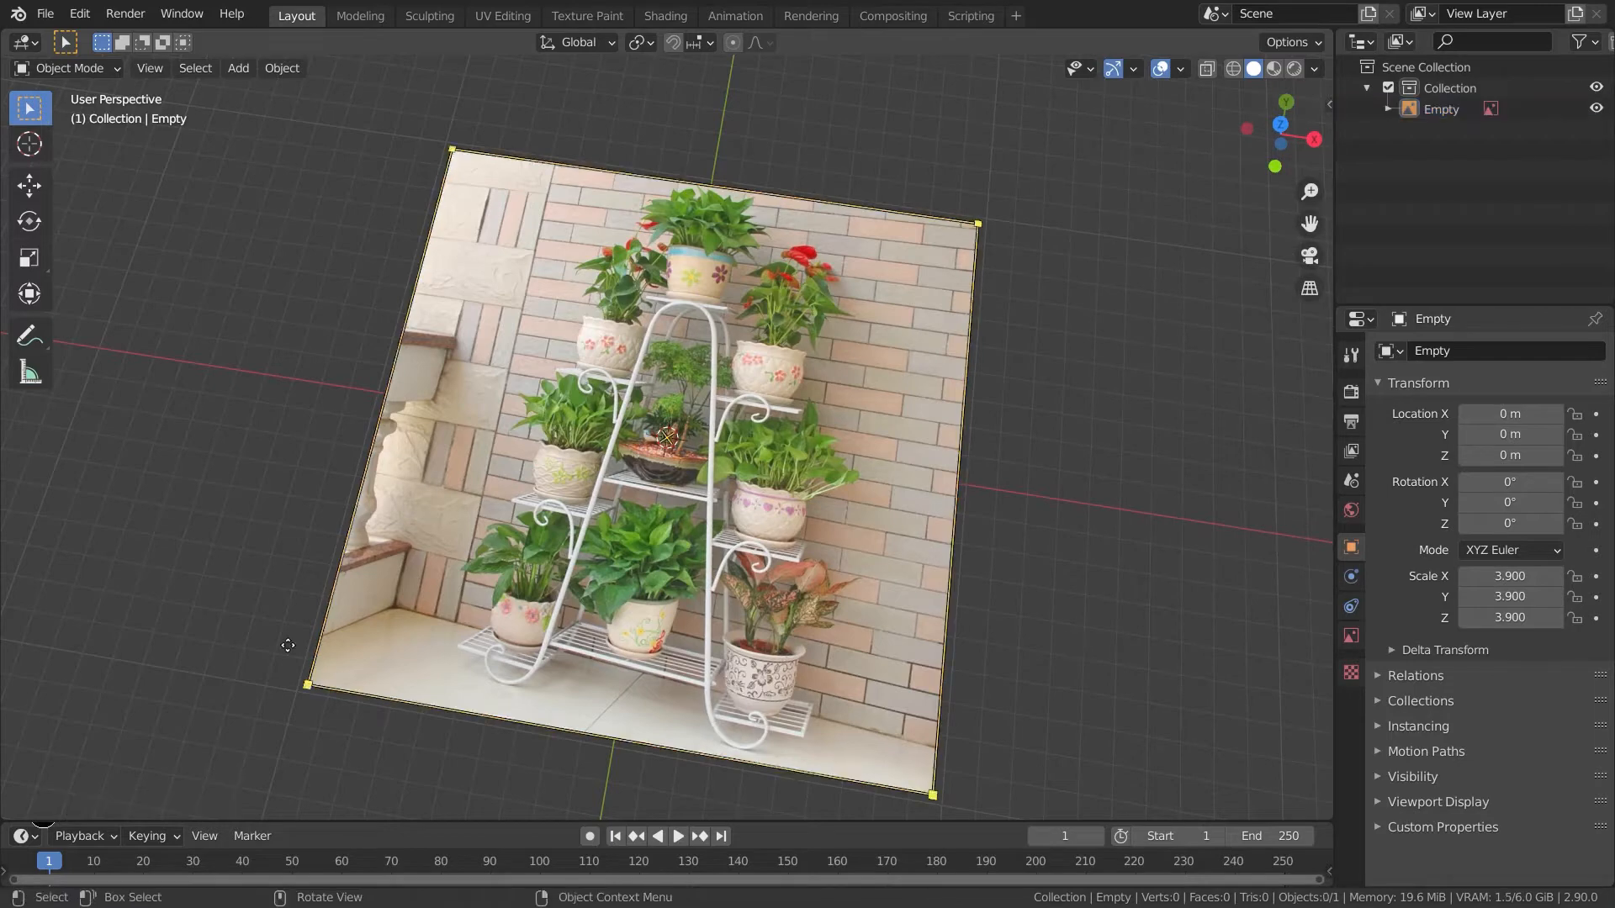
pyautogui.moveTo(288, 645); pyautogui.dragTo(135, 739, button='middle')
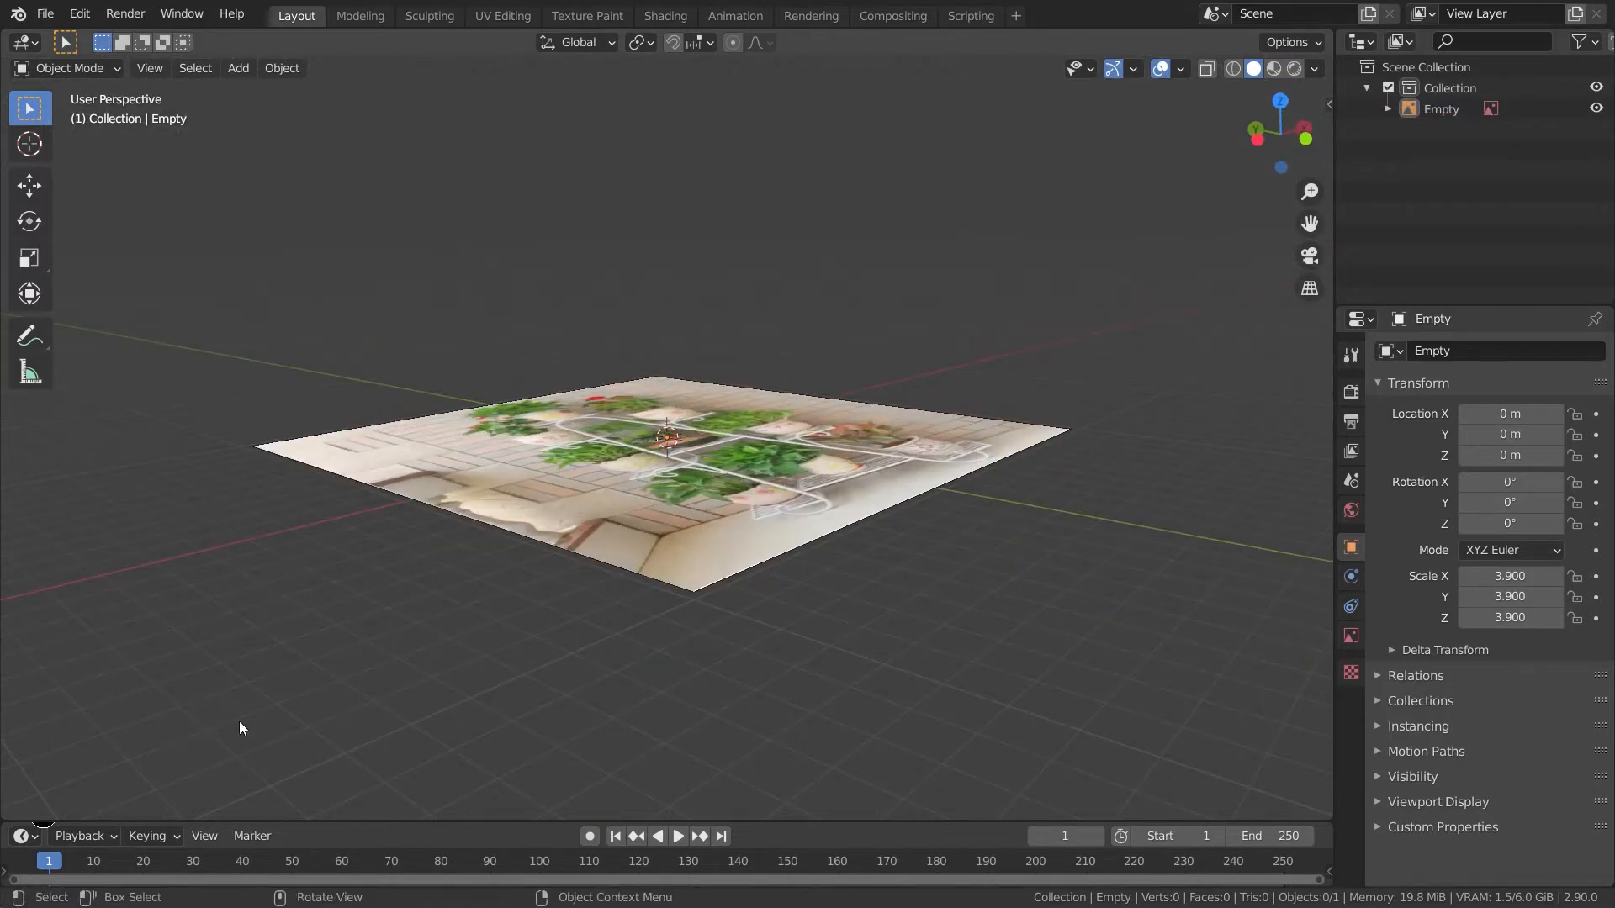
pyautogui.moveTo(310, 719); pyautogui.dragTo(262, 177, button='middle')
pyautogui.moveTo(341, 137); pyautogui.dragTo(1002, 365, button='middle')
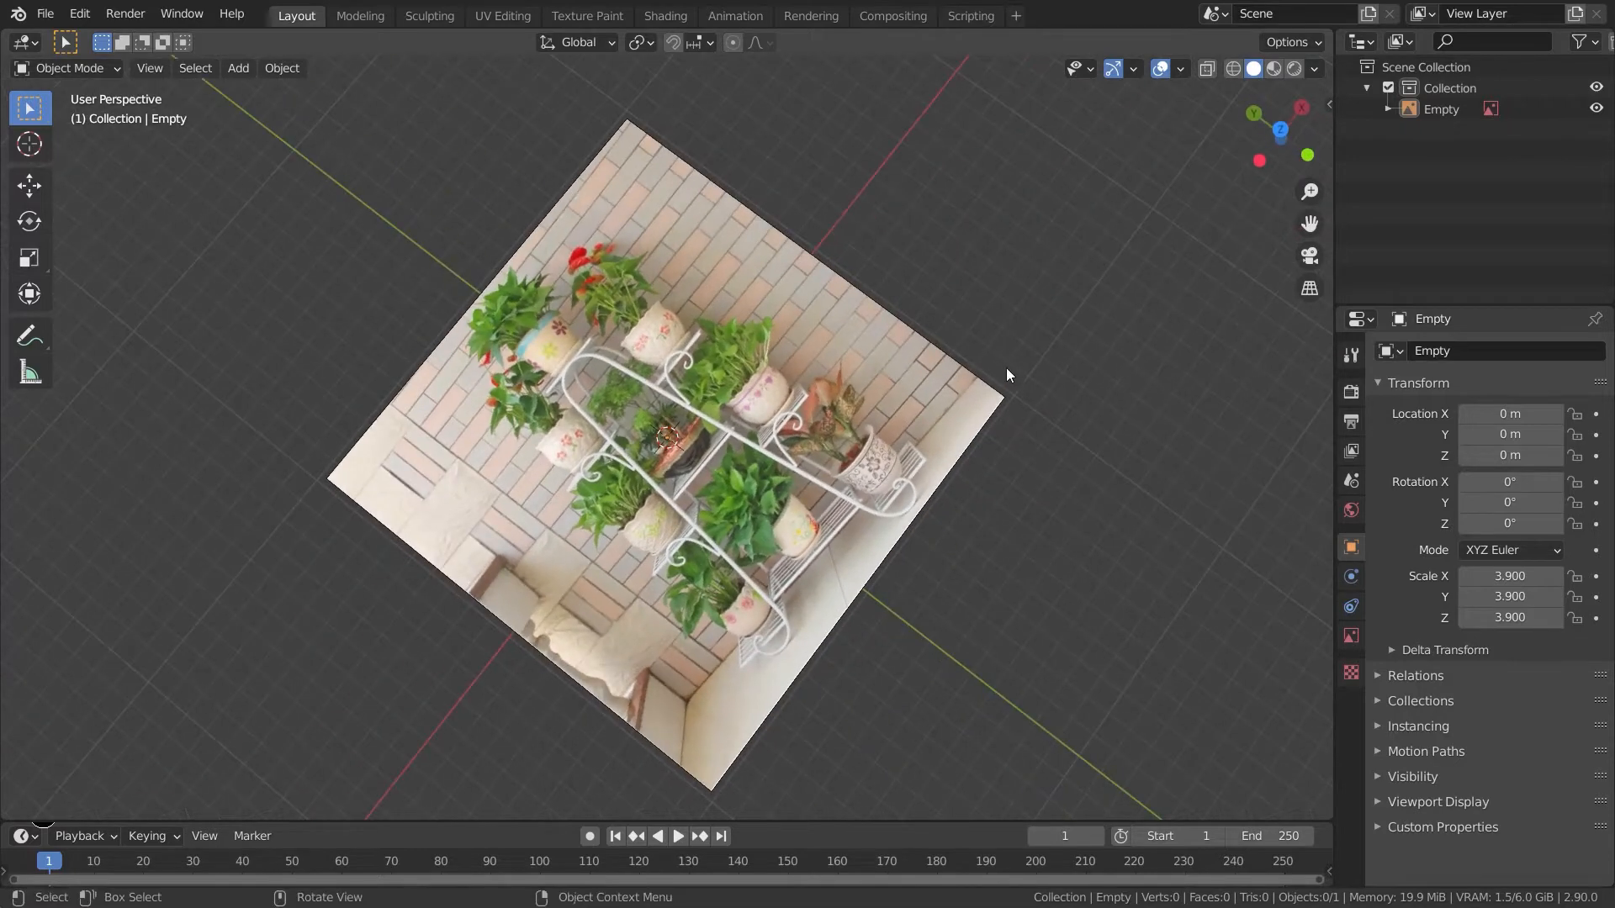
pyautogui.press('KP_7')
pyautogui.scroll(5, 854, 368)
pyautogui.keyDown('shift'); pyautogui.moveTo(914, 391); pyautogui.dragTo(946, 466, button='middle'); pyautogui.keyUp('shift')
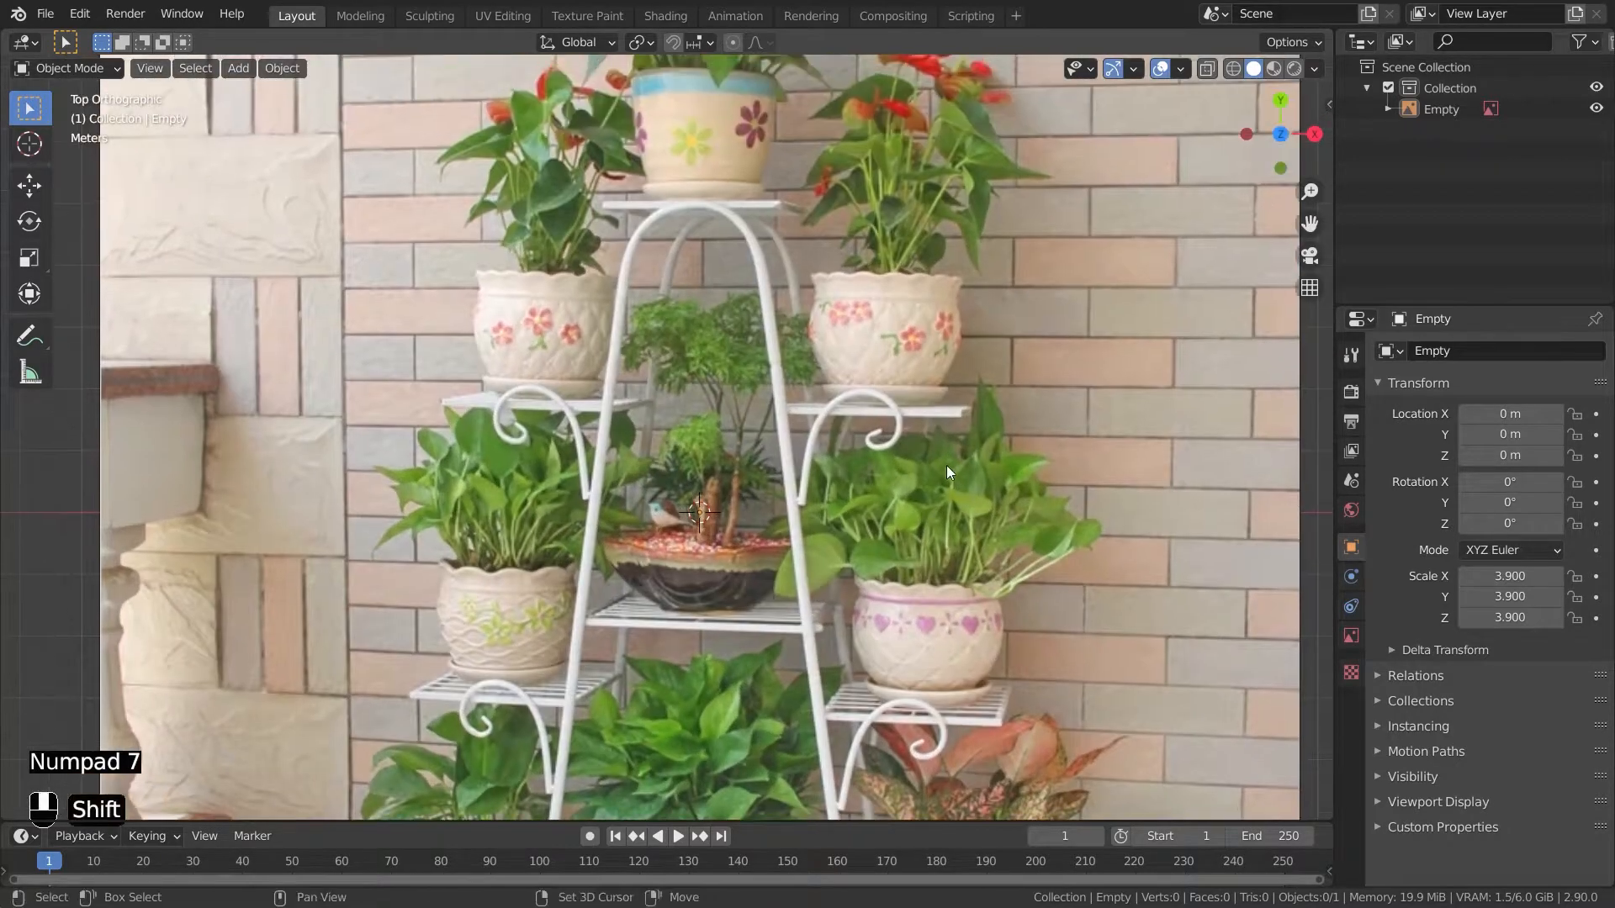
pyautogui.keyDown('shift'); pyautogui.moveTo(701, 219); pyautogui.dragTo(711, 261, button='middle'); pyautogui.keyUp('shift')
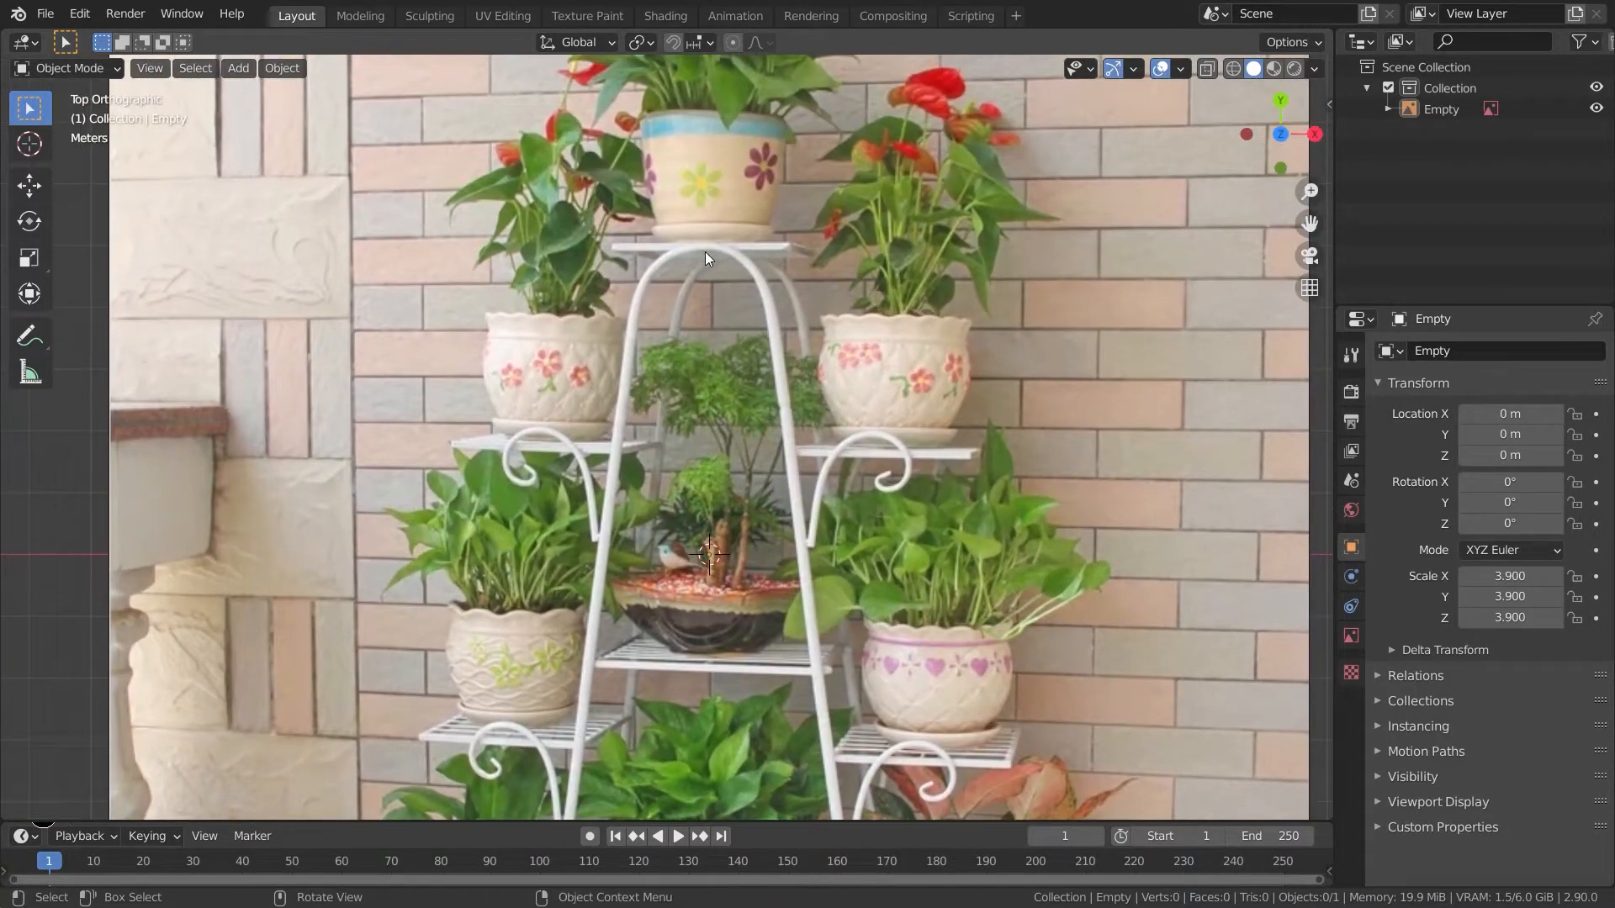
pyautogui.hotkey('shift', 'a')
pyautogui.moveTo(658, 265)
pyautogui.moveTo(624, 57)
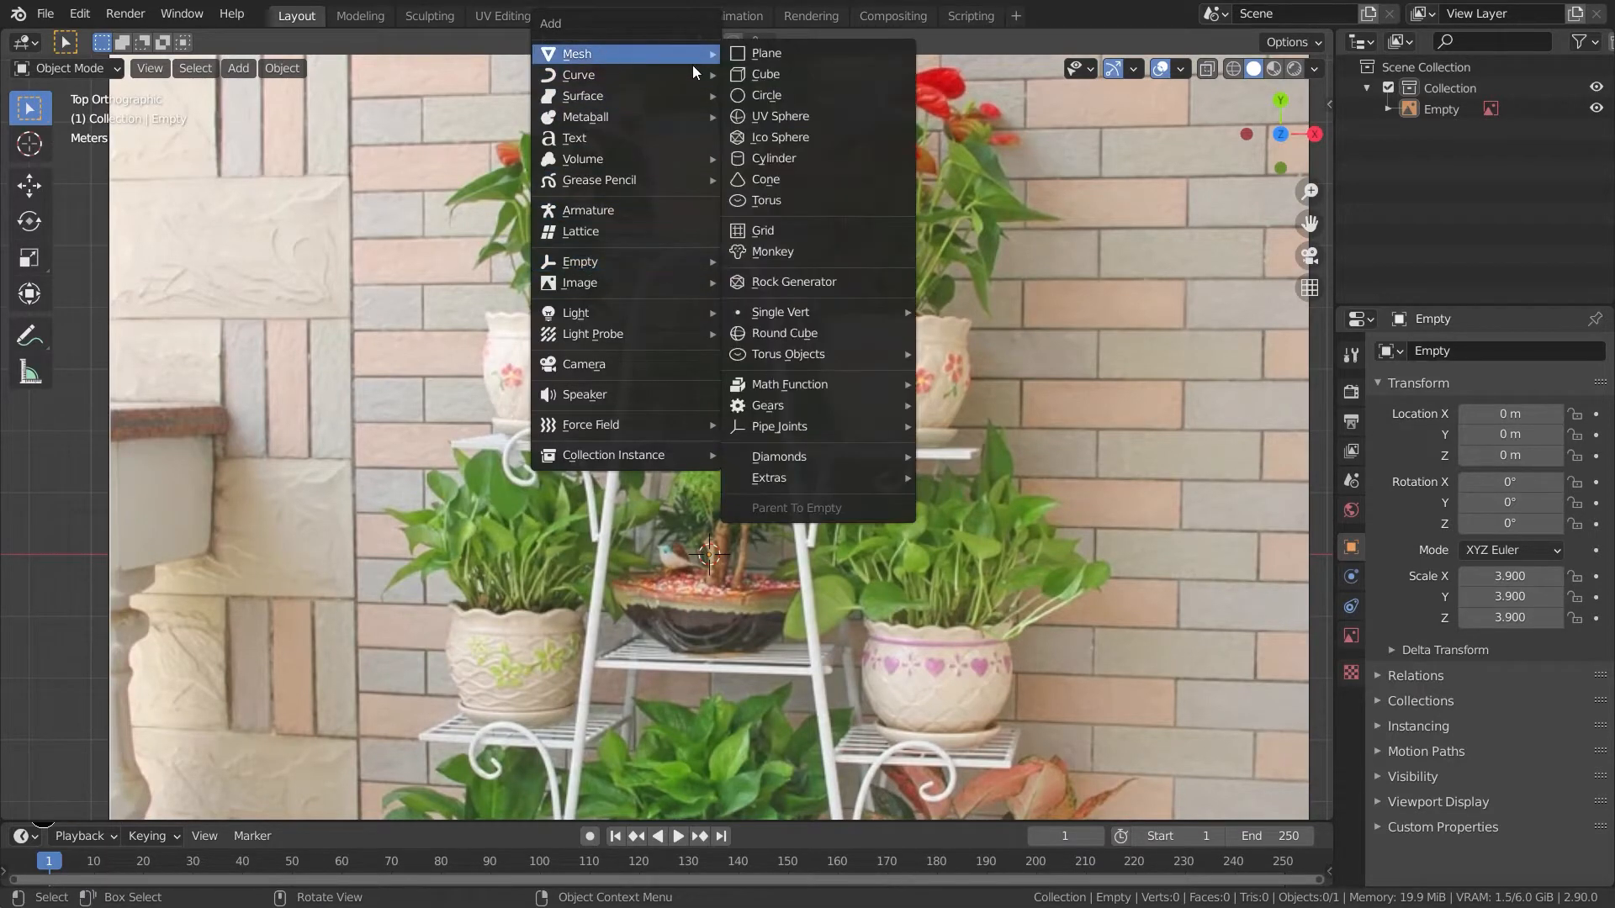
pyautogui.moveTo(769, 315)
pyautogui.click(952, 312)
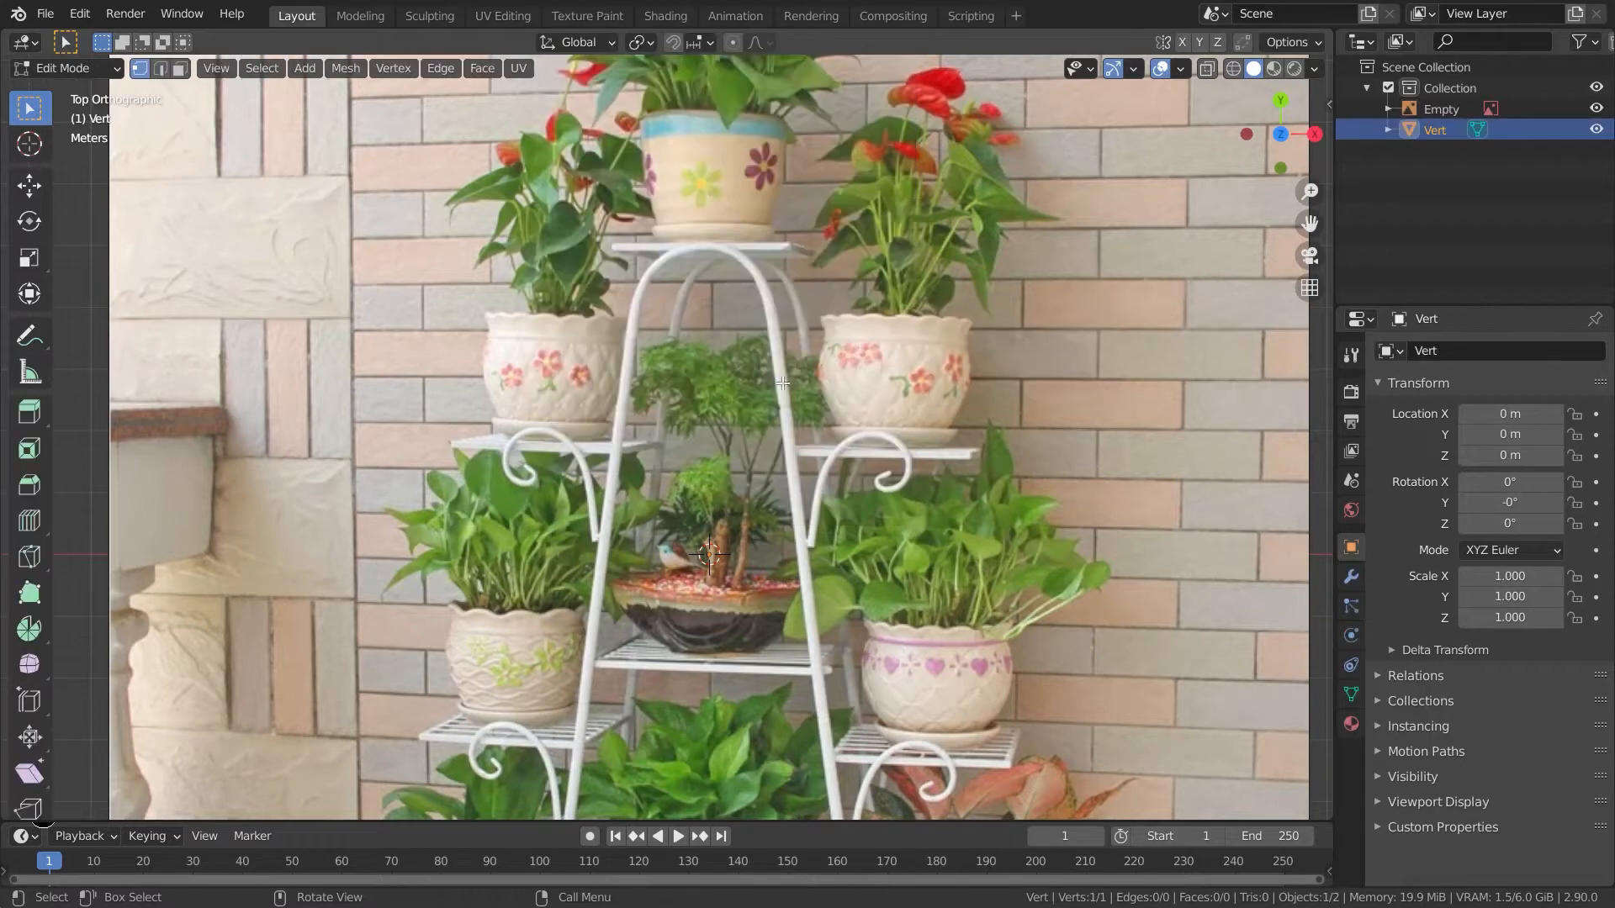
# - Move the new vertex to the top of the stand's arch
pyautogui.press('g')
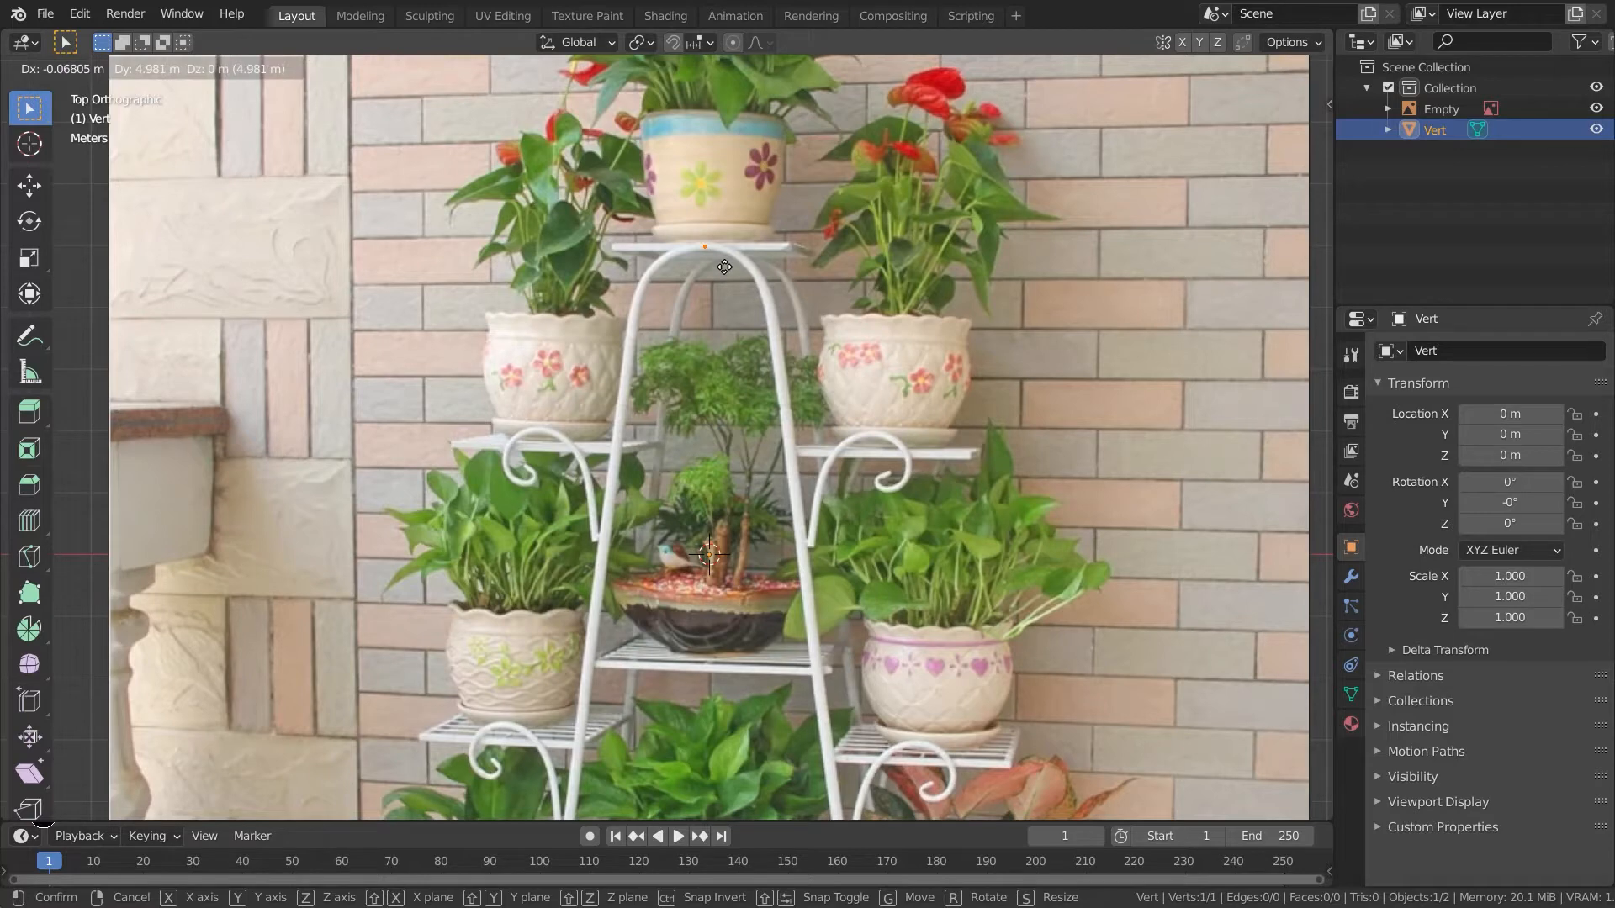
pyautogui.click(724, 267)
pyautogui.keyDown('shift'); pyautogui.moveTo(805, 366); pyautogui.dragTo(717, 380, button='middle'); pyautogui.keyUp('shift')
pyautogui.scroll(-1, 758, 302)
pyautogui.scroll(4, 709, 269)
pyautogui.keyDown('shift'); pyautogui.moveTo(708, 266); pyautogui.dragTo(713, 359, button='middle'); pyautogui.keyUp('shift')
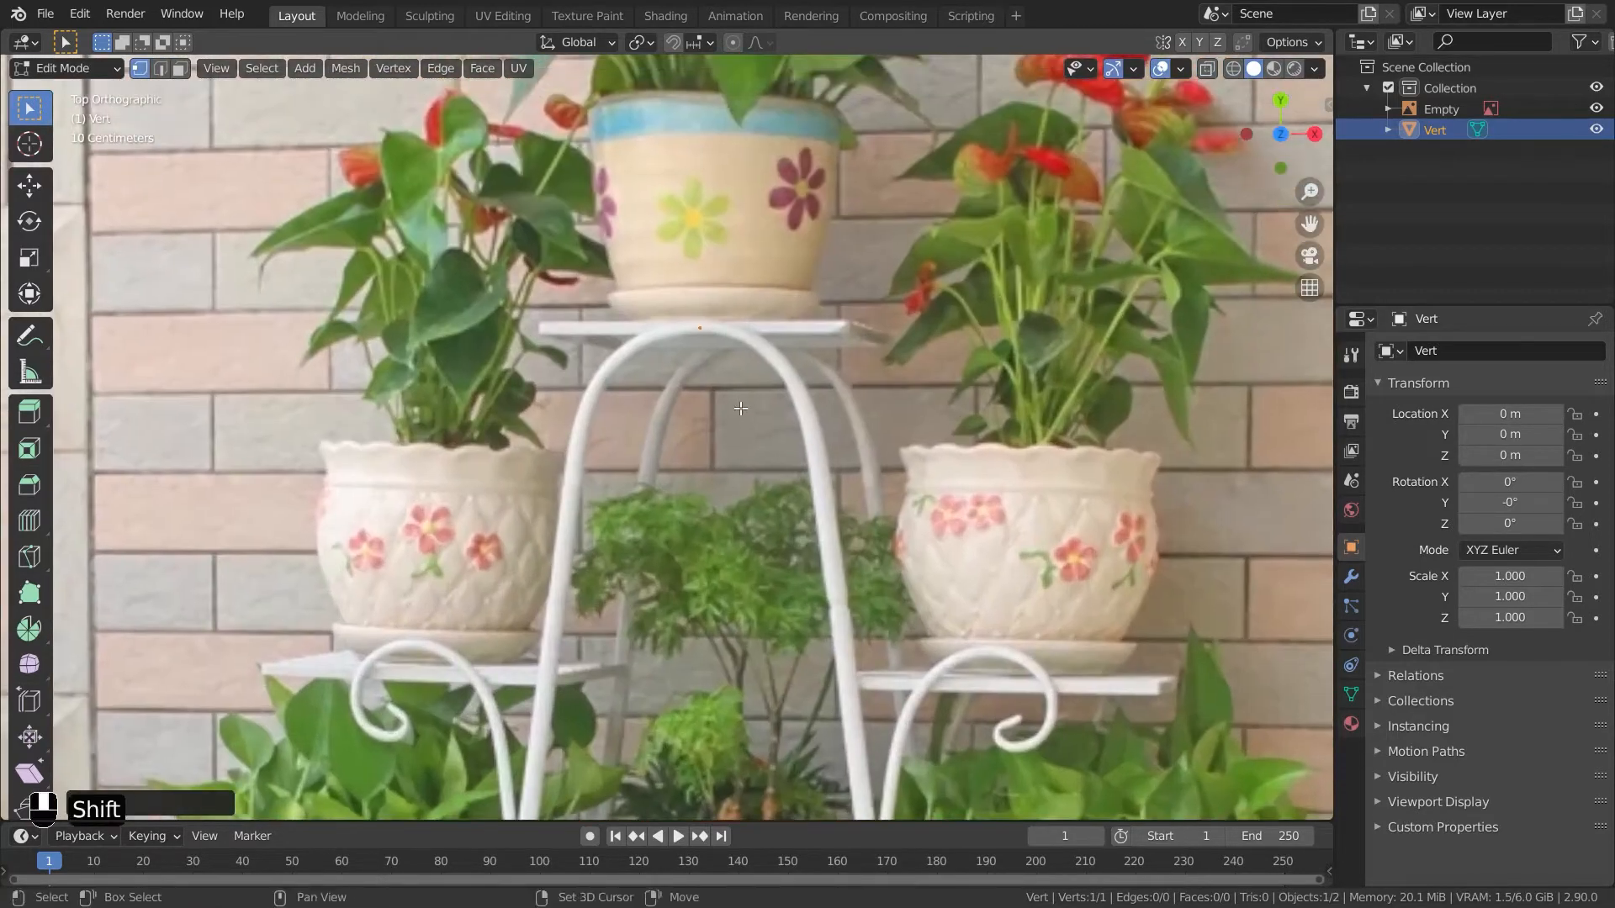
# - Extrude vertices to the cursor along the arch and down the stand's right leg
pyautogui.keyDown('ctrl'); pyautogui.rightClick(736, 331); pyautogui.keyUp('ctrl')
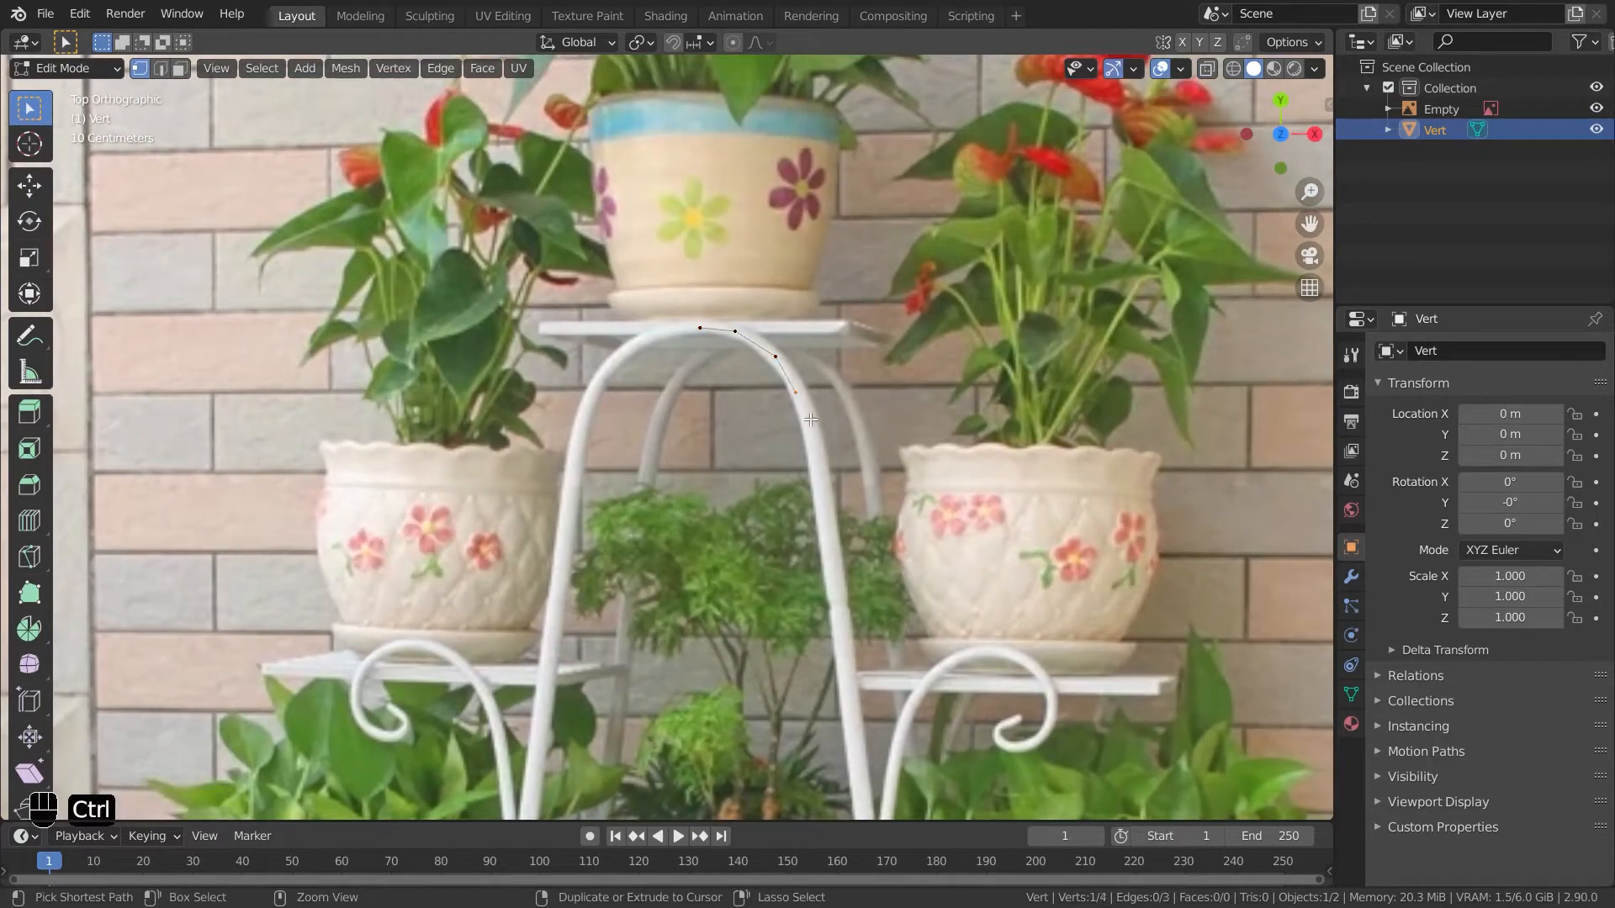
pyautogui.hotkey('ctrl', 'z')
pyautogui.keyDown('ctrl'); pyautogui.rightClick(824, 488); pyautogui.keyUp('ctrl')
pyautogui.keyDown('shift'); pyautogui.moveTo(826, 498); pyautogui.dragTo(715, 205, button='middle'); pyautogui.keyUp('shift')
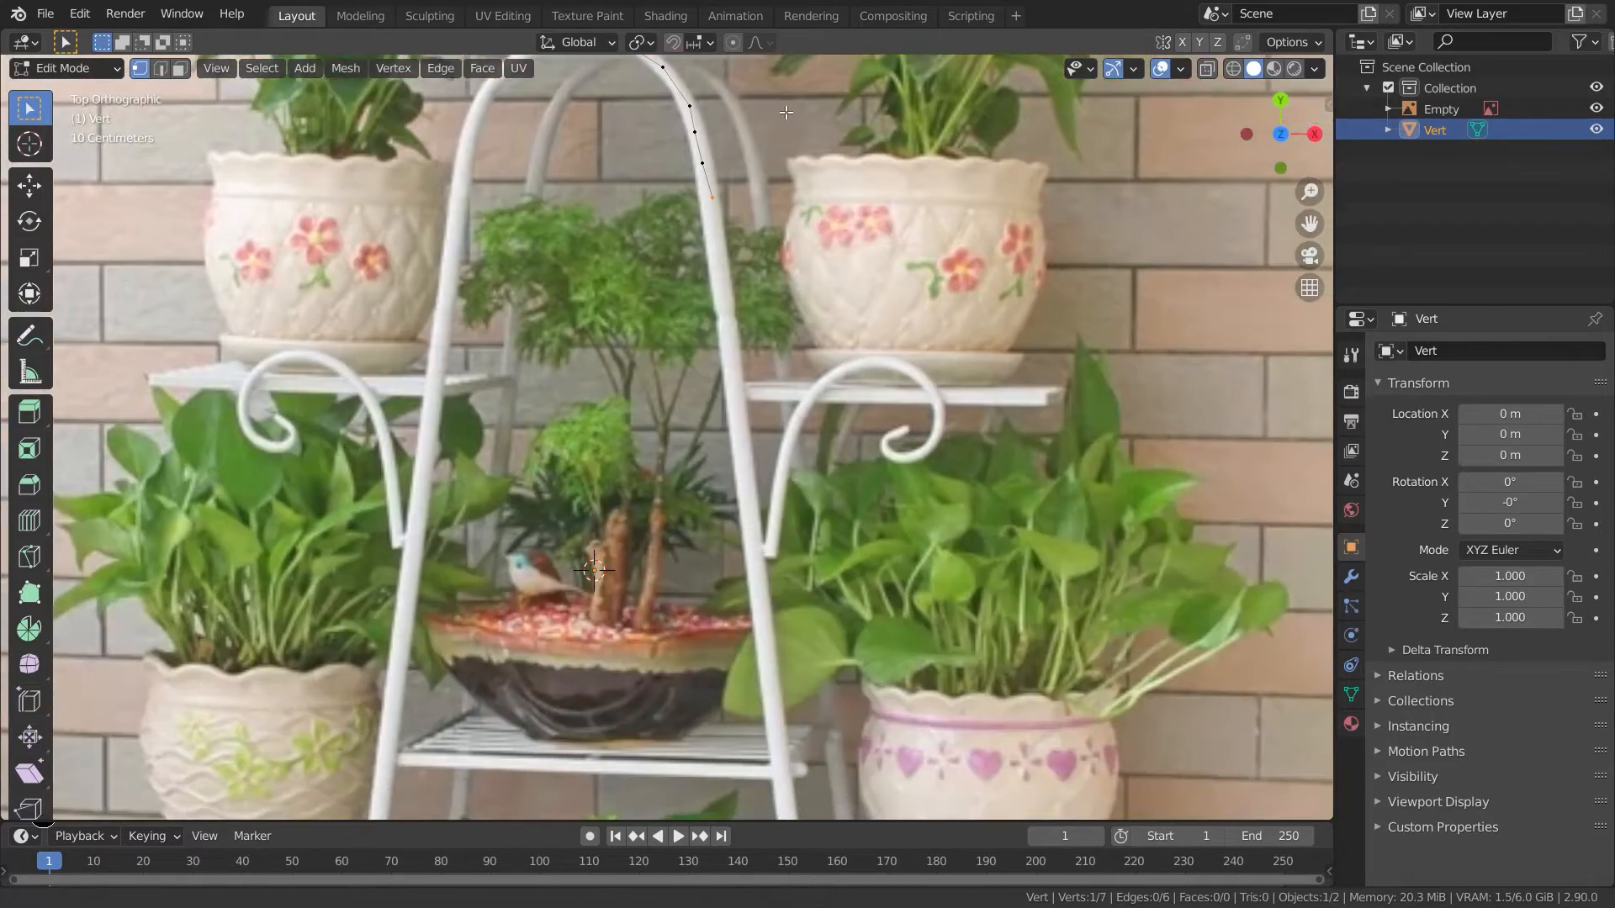
pyautogui.keyDown('shift'); pyautogui.moveTo(757, 748); pyautogui.dragTo(688, 168, button='middle'); pyautogui.keyUp('shift')
pyautogui.keyDown('shift'); pyautogui.moveTo(761, 664); pyautogui.dragTo(756, 521, button='middle'); pyautogui.keyUp('shift')
pyautogui.keyDown('ctrl'); pyautogui.rightClick(698, 534); pyautogui.keyUp('ctrl')
pyautogui.scroll(-2, 711, 403)
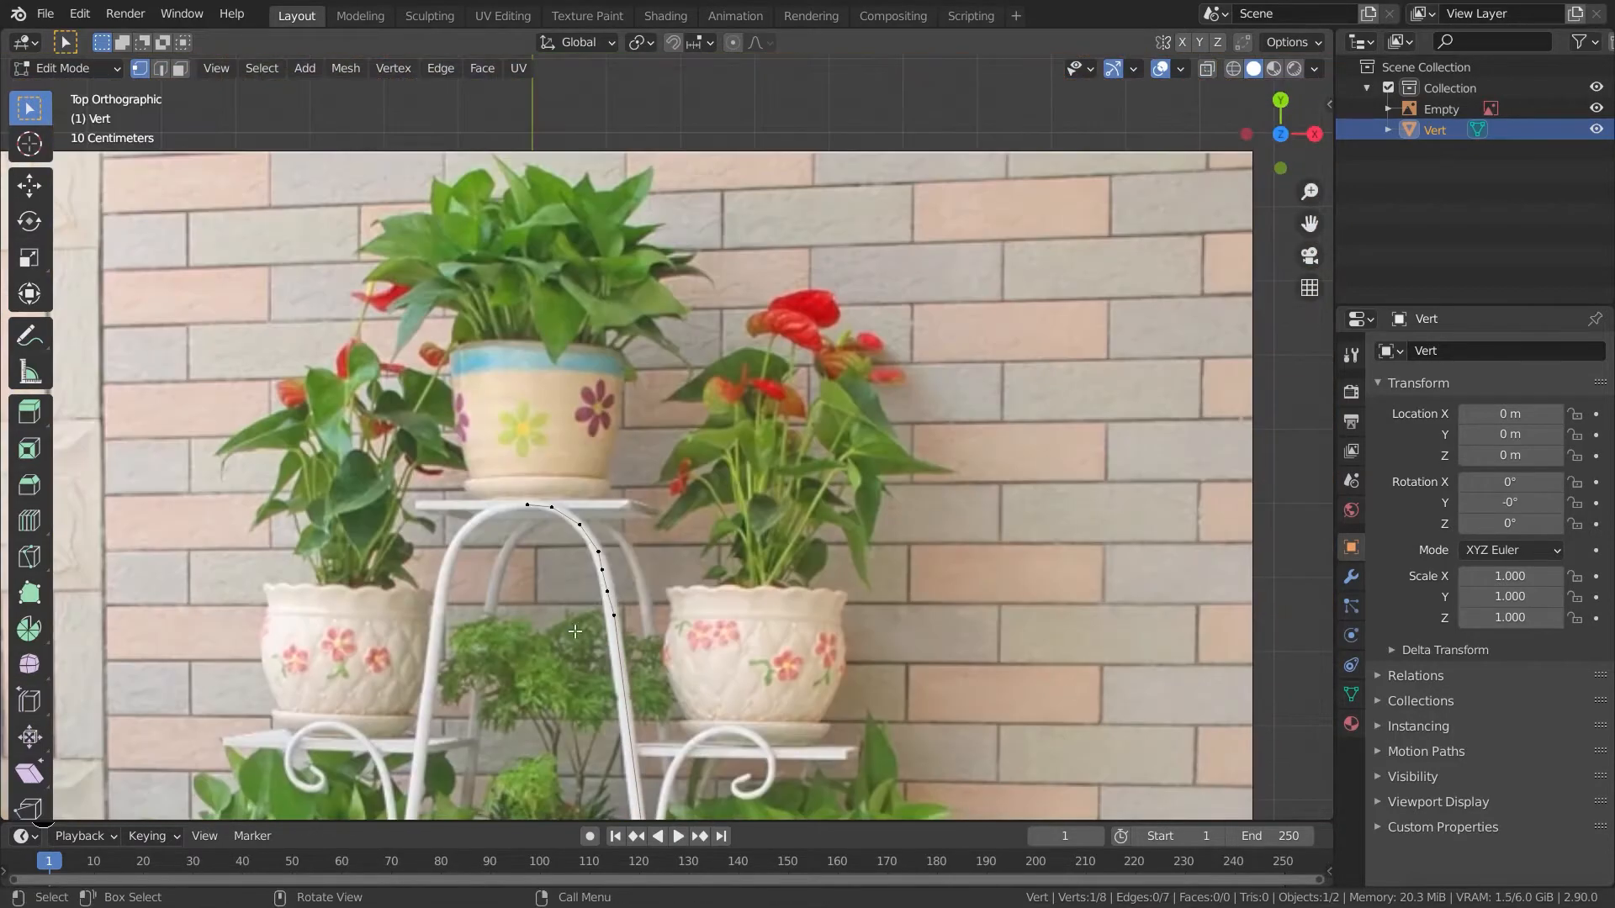
# - Continue extruding vertices further down the right leg toward the bottom curl
pyautogui.click(613, 597)
pyautogui.press('g')
pyautogui.click(620, 596)
pyautogui.keyDown('shift'); pyautogui.moveTo(714, 671); pyautogui.dragTo(608, 563, button='middle'); pyautogui.keyUp('shift')
pyautogui.hotkey('ctrl', 'z')
pyautogui.keyDown('ctrl'); pyautogui.rightClick(628, 619); pyautogui.keyUp('ctrl')
pyautogui.keyDown('ctrl'); pyautogui.rightClick(639, 648); pyautogui.keyUp('ctrl')
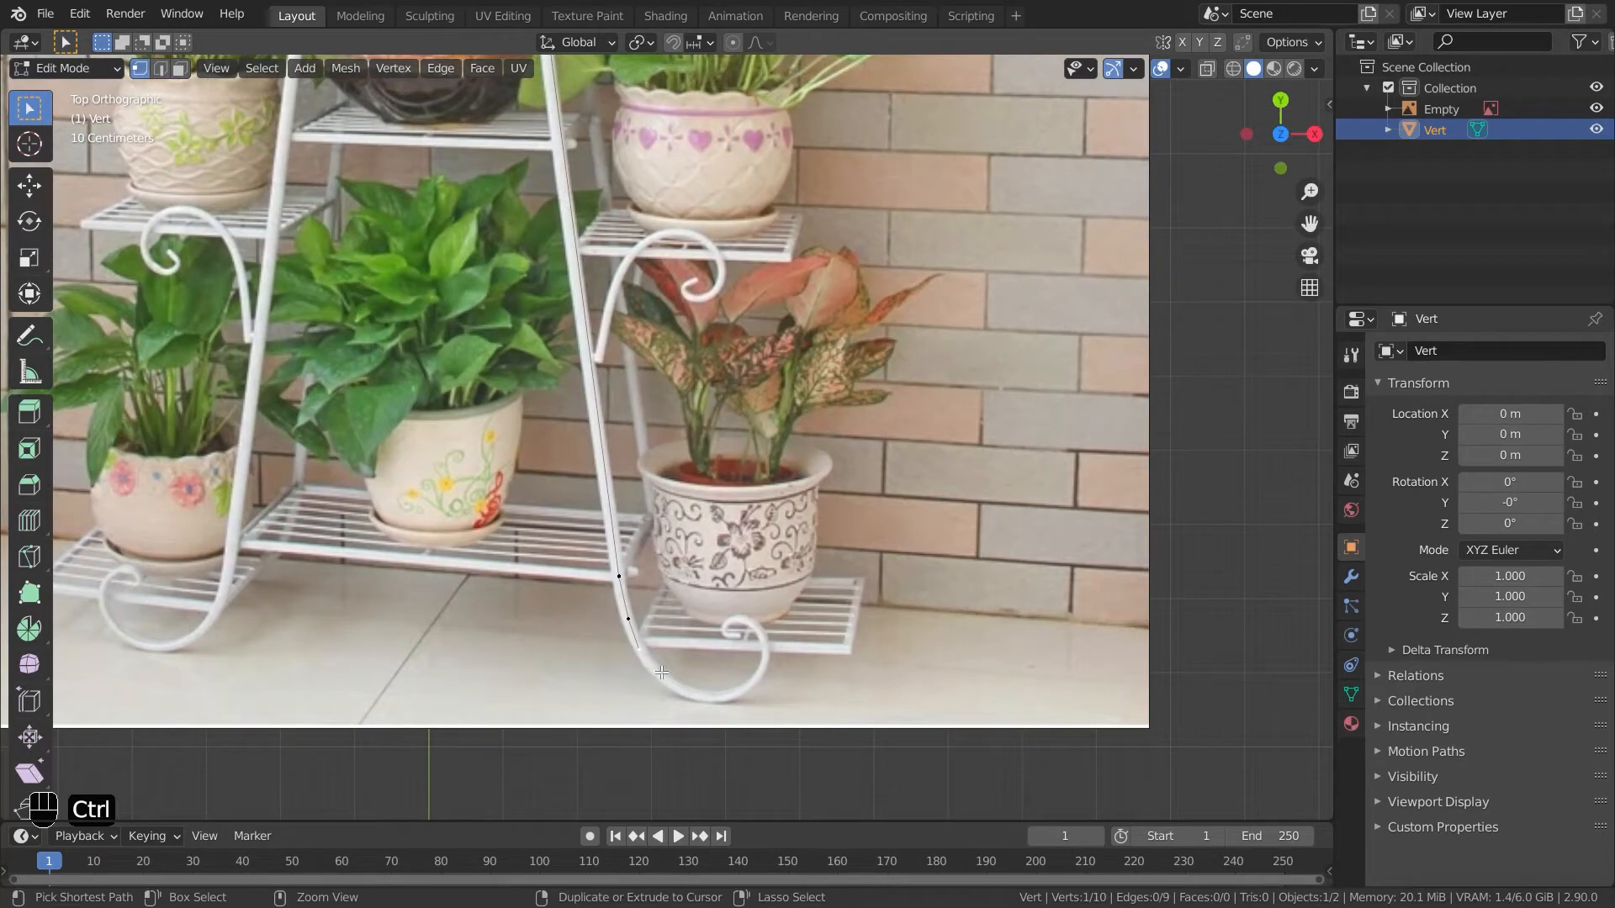
# - Extrude vertices around the bottom scroll curl at the foot of the leg
pyautogui.hotkey('ctrl', 'z')
pyautogui.keyDown('ctrl'); pyautogui.rightClick(766, 656); pyautogui.keyUp('ctrl')
pyautogui.keyDown('ctrl'); pyautogui.rightClick(761, 635); pyautogui.keyUp('ctrl')
pyautogui.keyDown('ctrl'); pyautogui.rightClick(747, 623); pyautogui.keyUp('ctrl')
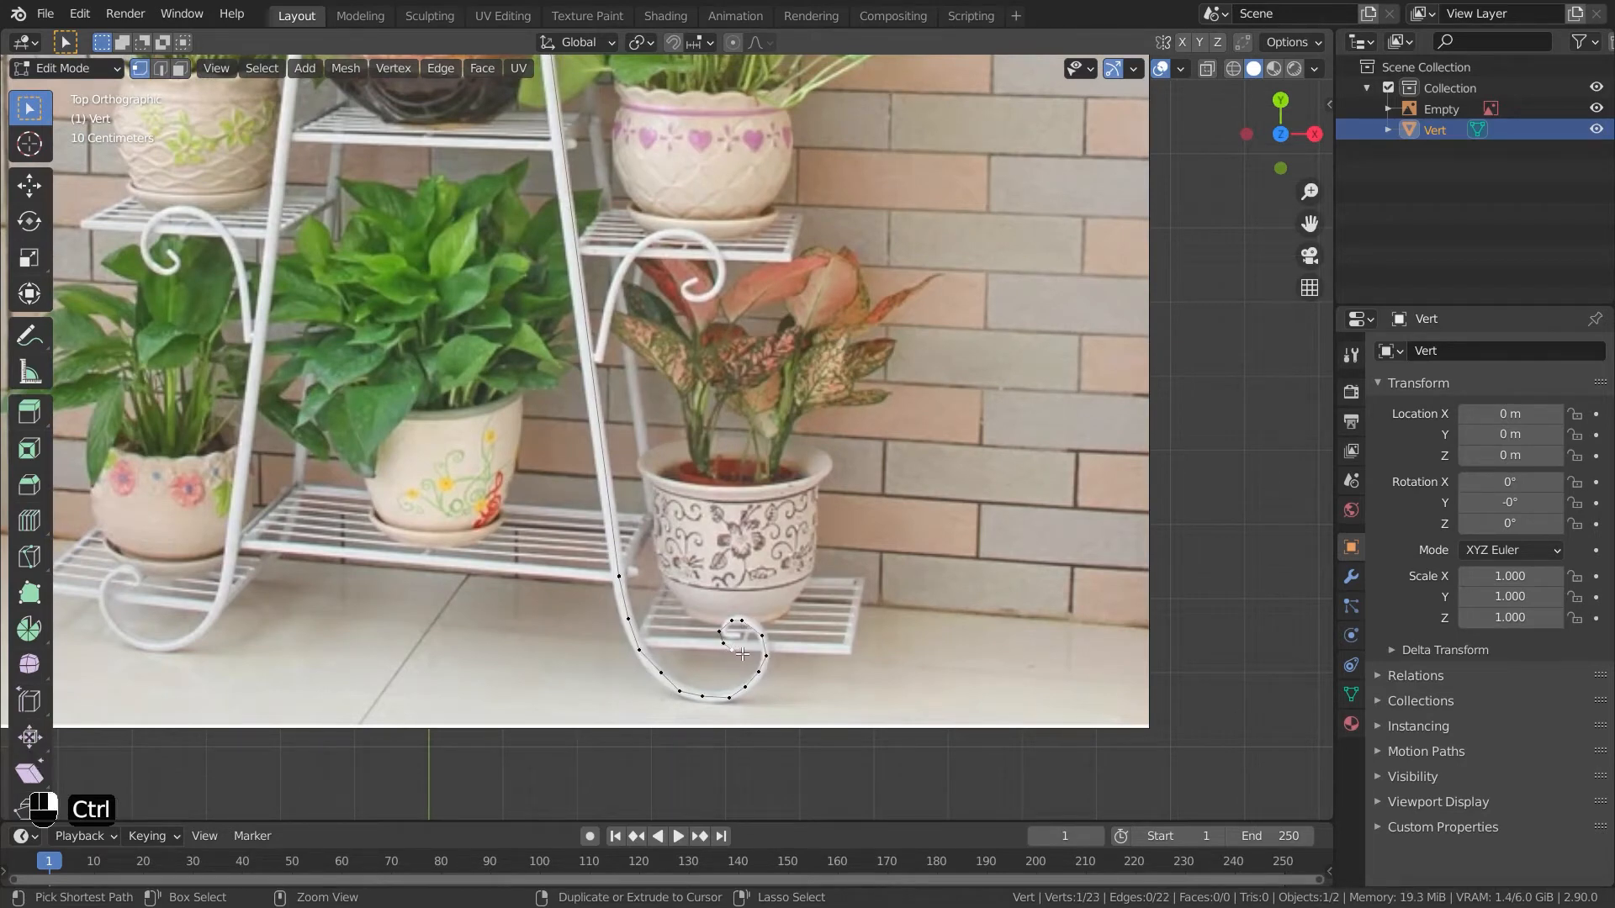
pyautogui.keyDown('ctrl'); pyautogui.rightClick(743, 654); pyautogui.keyUp('ctrl')
pyautogui.scroll(-2, 742, 654)
pyautogui.keyDown('shift'); pyautogui.moveTo(659, 577); pyautogui.dragTo(652, 630, button='middle'); pyautogui.keyUp('shift')
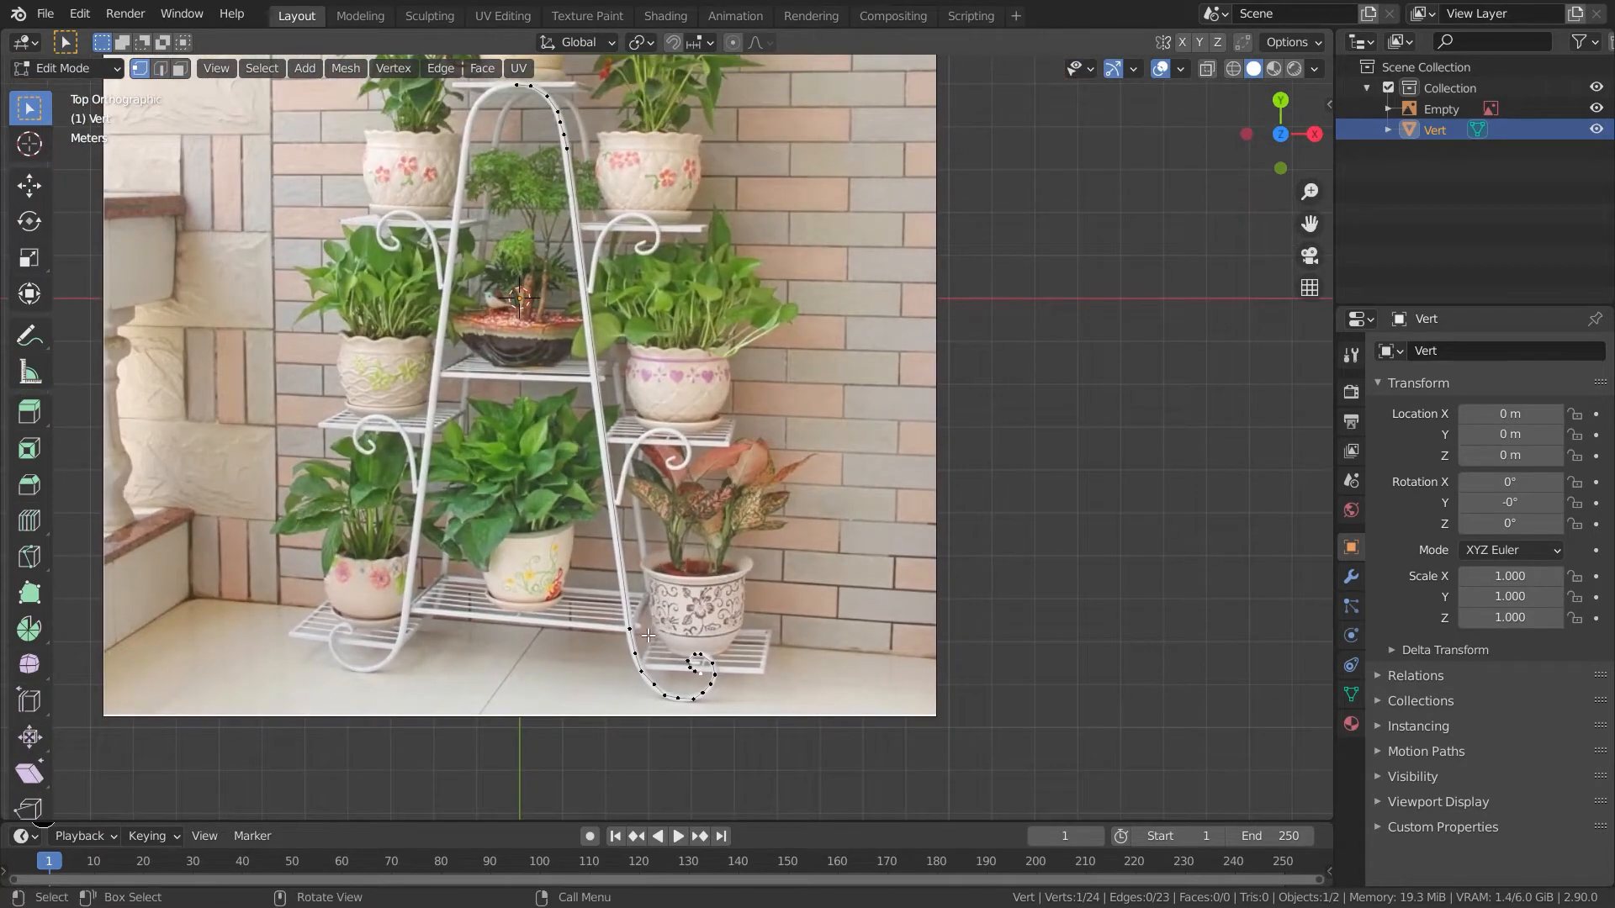
# - Select the two vertices of the long straight leg segment and subdivide the edge between them
pyautogui.press('shift')
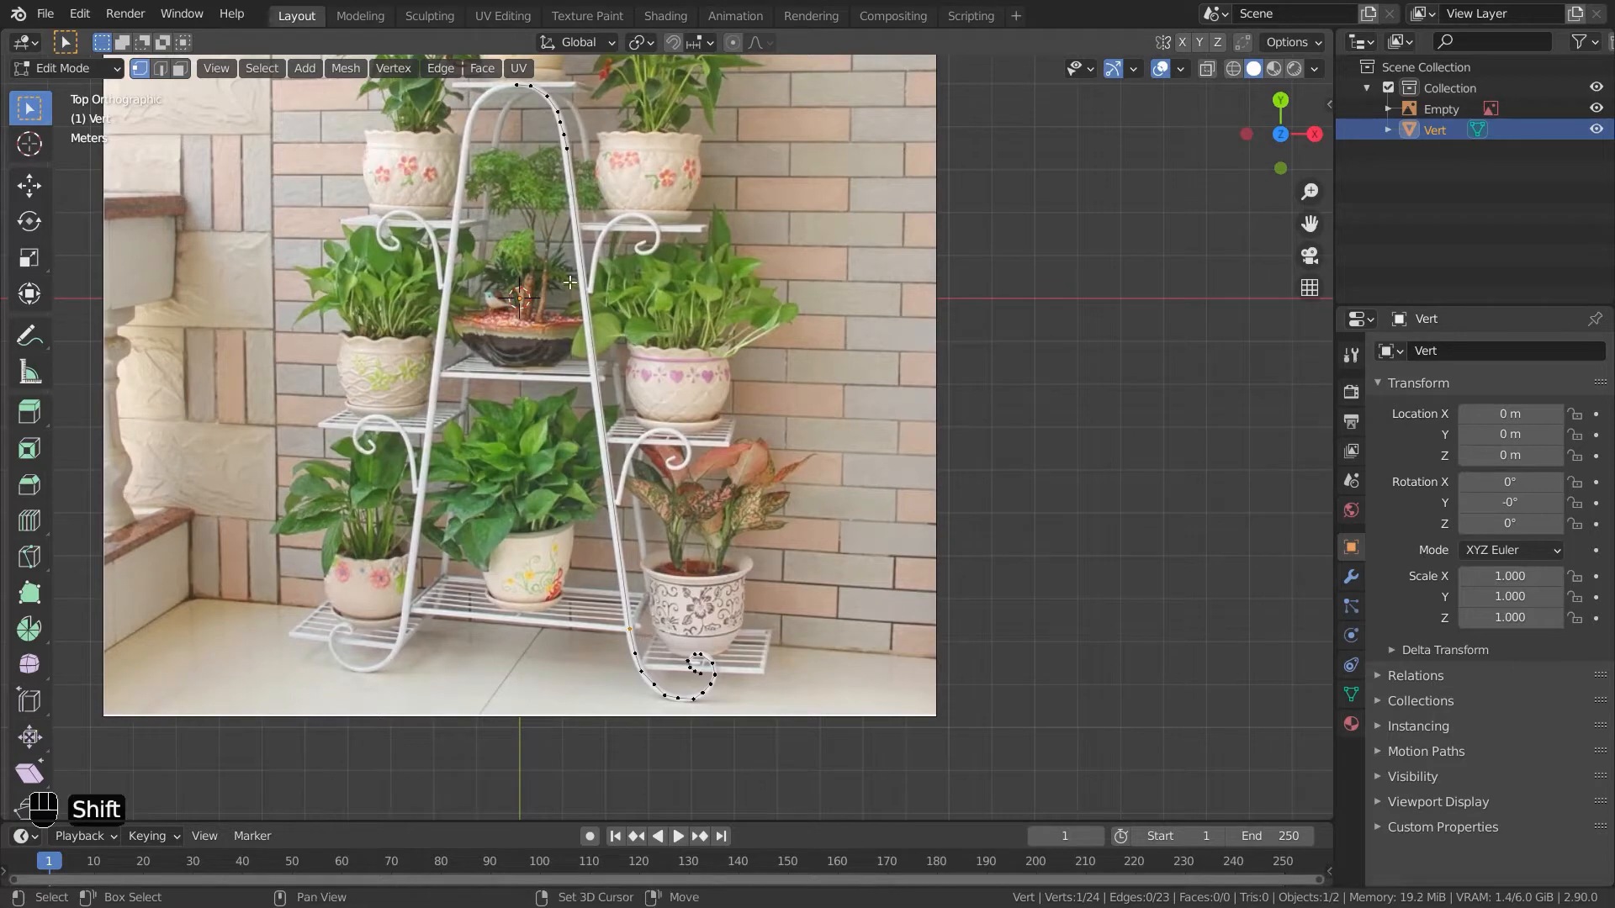
pyautogui.keyDown('shift'); pyautogui.click(588, 148); pyautogui.keyUp('shift')
pyautogui.rightClick(603, 352)
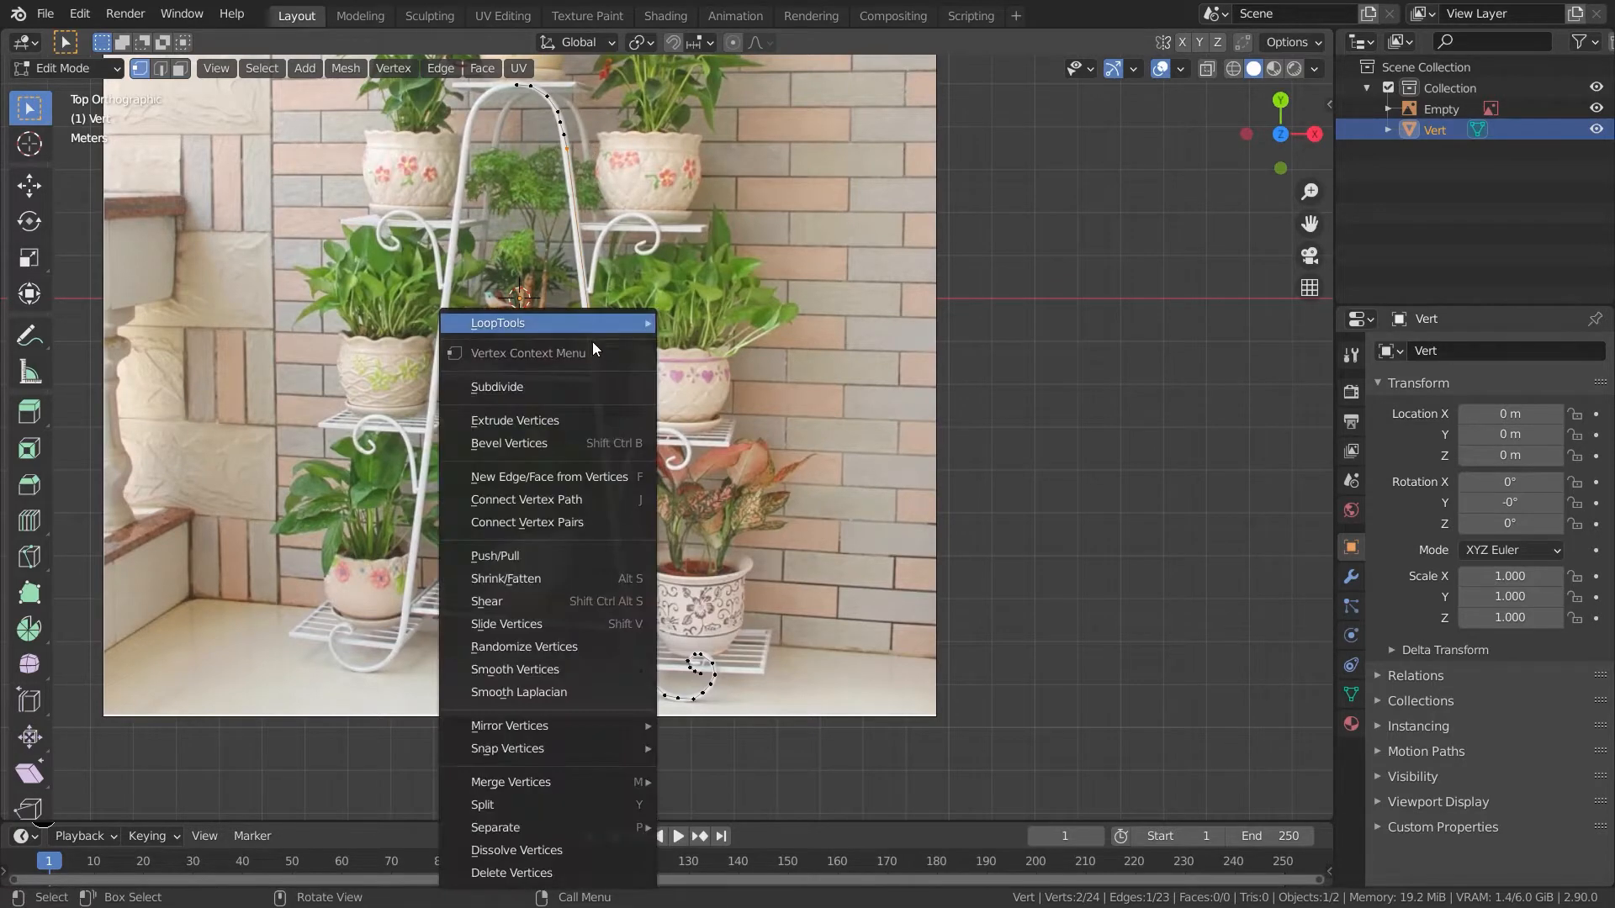
pyautogui.click(571, 380)
pyautogui.rightClick(594, 380)
pyautogui.click(592, 377)
pyautogui.rightClick(589, 360)
pyautogui.click(588, 361)
pyautogui.rightClick(589, 361)
pyautogui.click(588, 361)
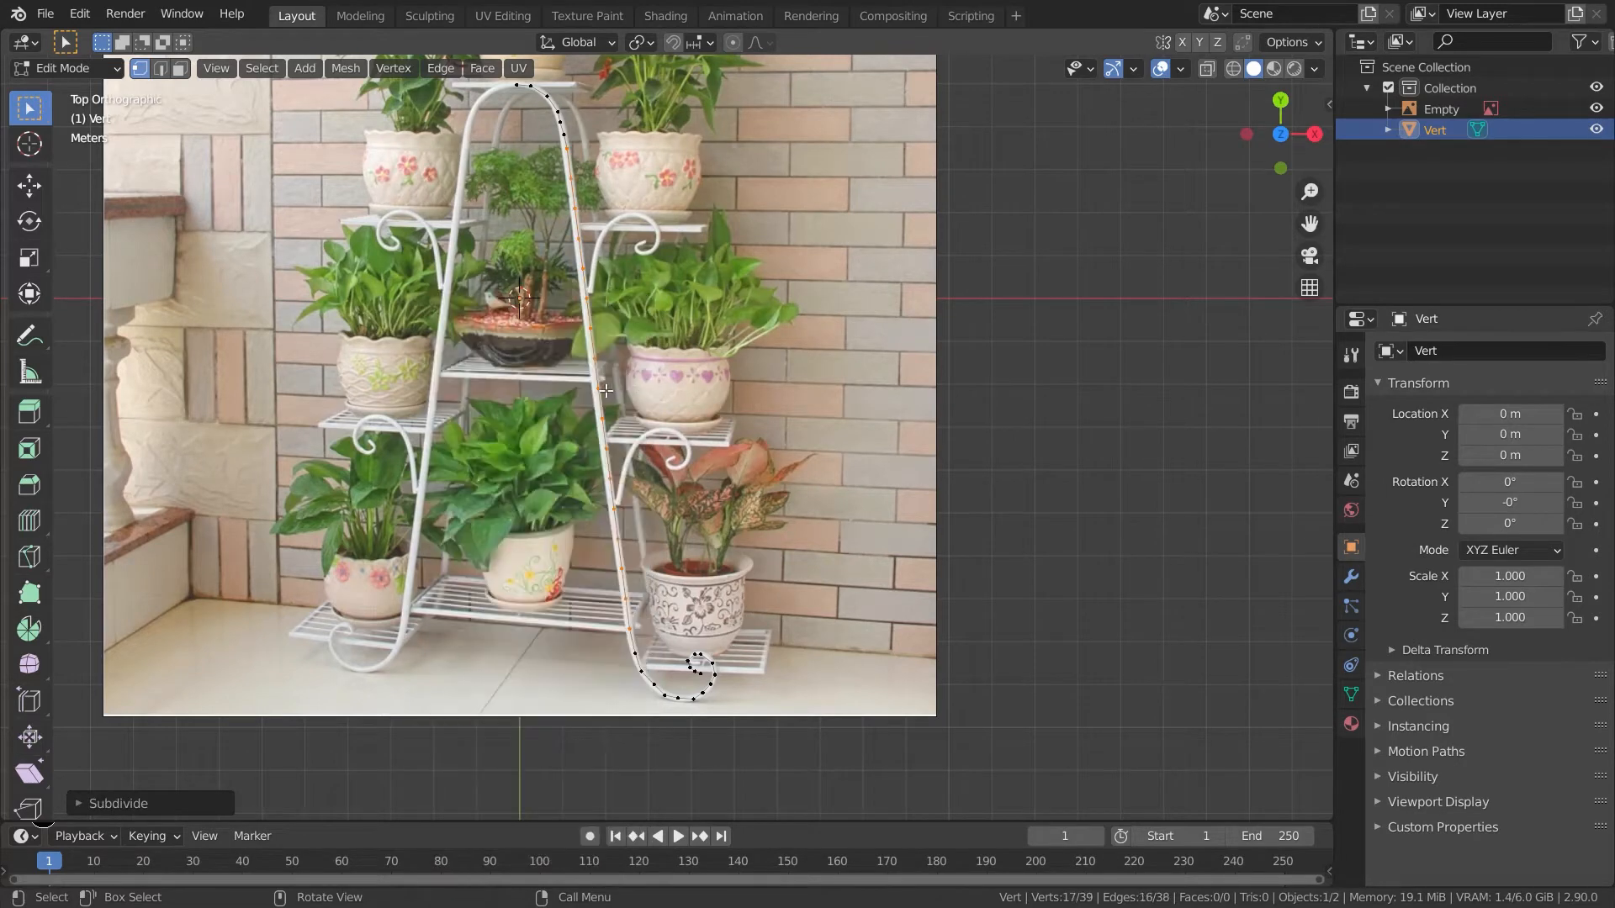
# - Delete the extra vertices at the inner end of the bottom curl
pyautogui.keyDown('shift'); pyautogui.moveTo(785, 310); pyautogui.dragTo(800, 434, button='middle'); pyautogui.keyUp('shift')
pyautogui.click(978, 455)
pyautogui.keyDown('shift'); pyautogui.moveTo(977, 456); pyautogui.dragTo(944, 320, button='middle'); pyautogui.keyUp('shift')
pyautogui.scroll(6, 737, 670)
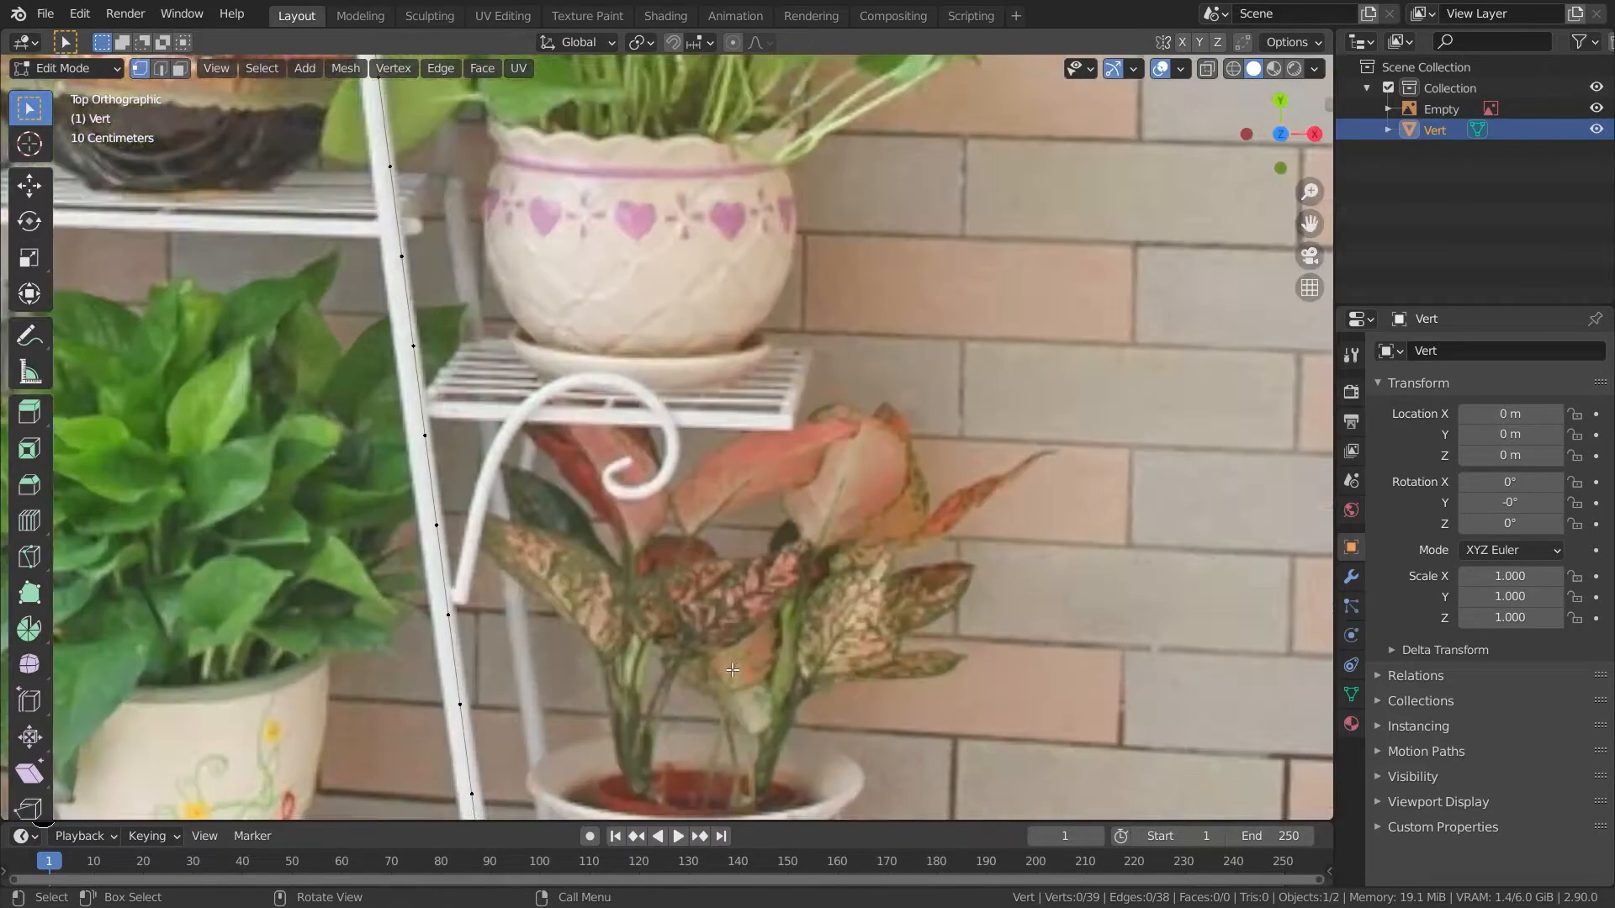
pyautogui.keyDown('shift'); pyautogui.moveTo(737, 670); pyautogui.dragTo(709, 190, button='middle'); pyautogui.keyUp('shift')
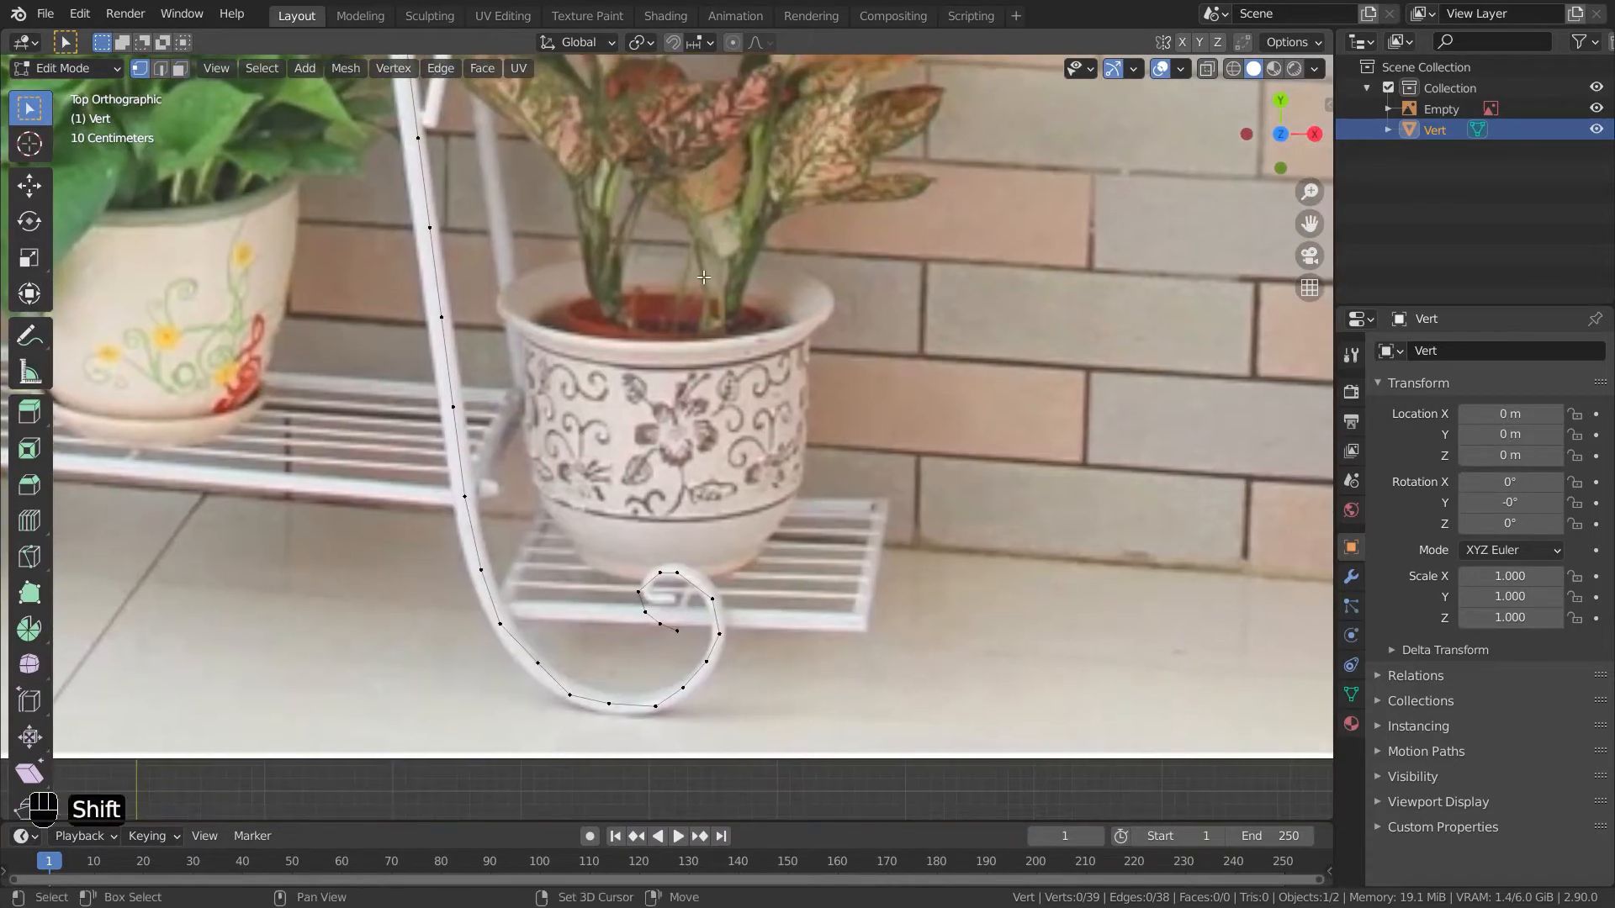
pyautogui.keyDown('shift'); pyautogui.click(673, 637); pyautogui.keyUp('shift')
pyautogui.press('x')
pyautogui.click(644, 587)
pyautogui.scroll(-2, 586, 512)
pyautogui.keyDown('shift'); pyautogui.moveTo(592, 562); pyautogui.dragTo(689, 685, button='middle'); pyautogui.keyUp('shift')
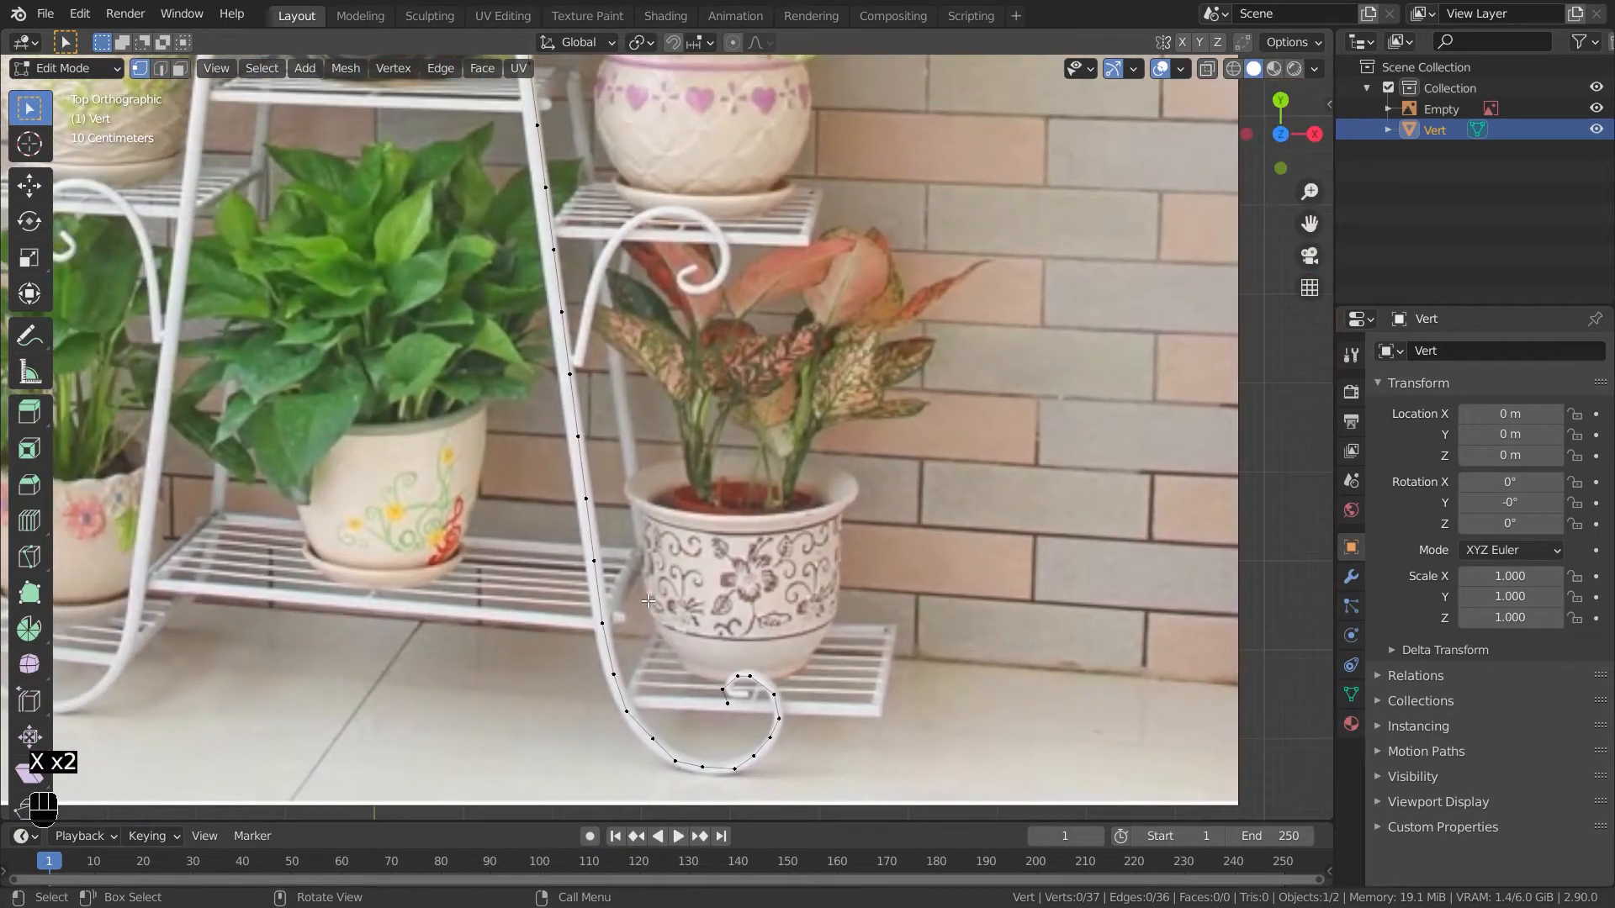
# - Leave edit mode and add a Subdivision Surface modifier at level 2 to the traced mesh
pyautogui.press('Tab')
pyautogui.keyDown('shift'); pyautogui.moveTo(587, 395); pyautogui.dragTo(804, 389, button='middle'); pyautogui.keyUp('shift')
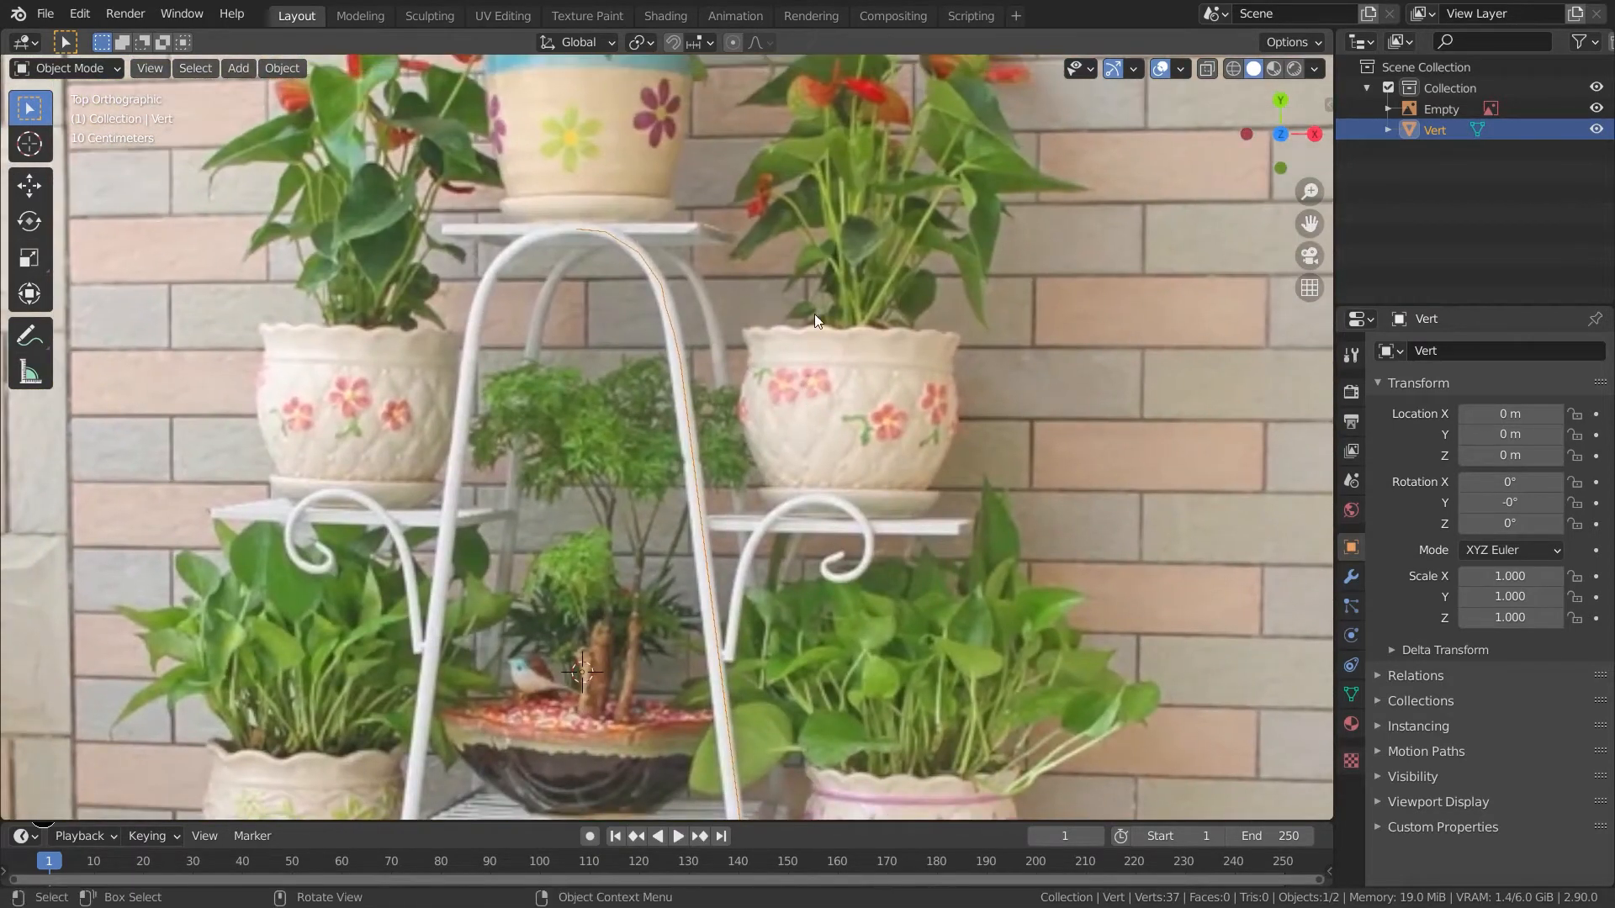
pyautogui.press('ctrl')
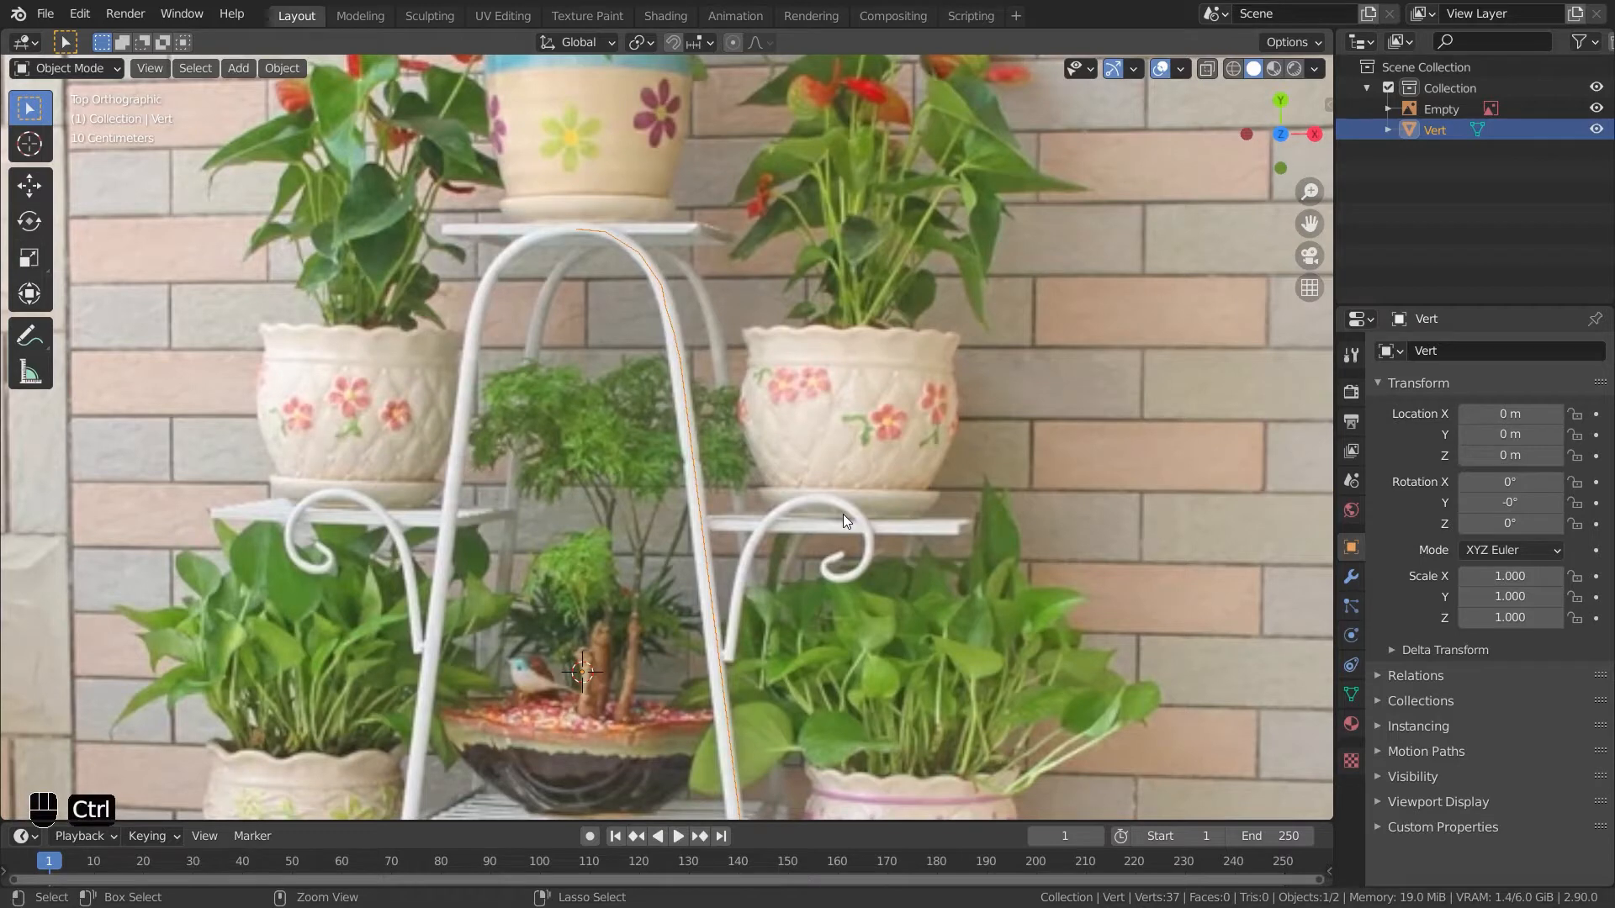
pyautogui.hotkey('ctrl', '2')
# - Add a Skin modifier to the traced mesh
pyautogui.click(1352, 576)
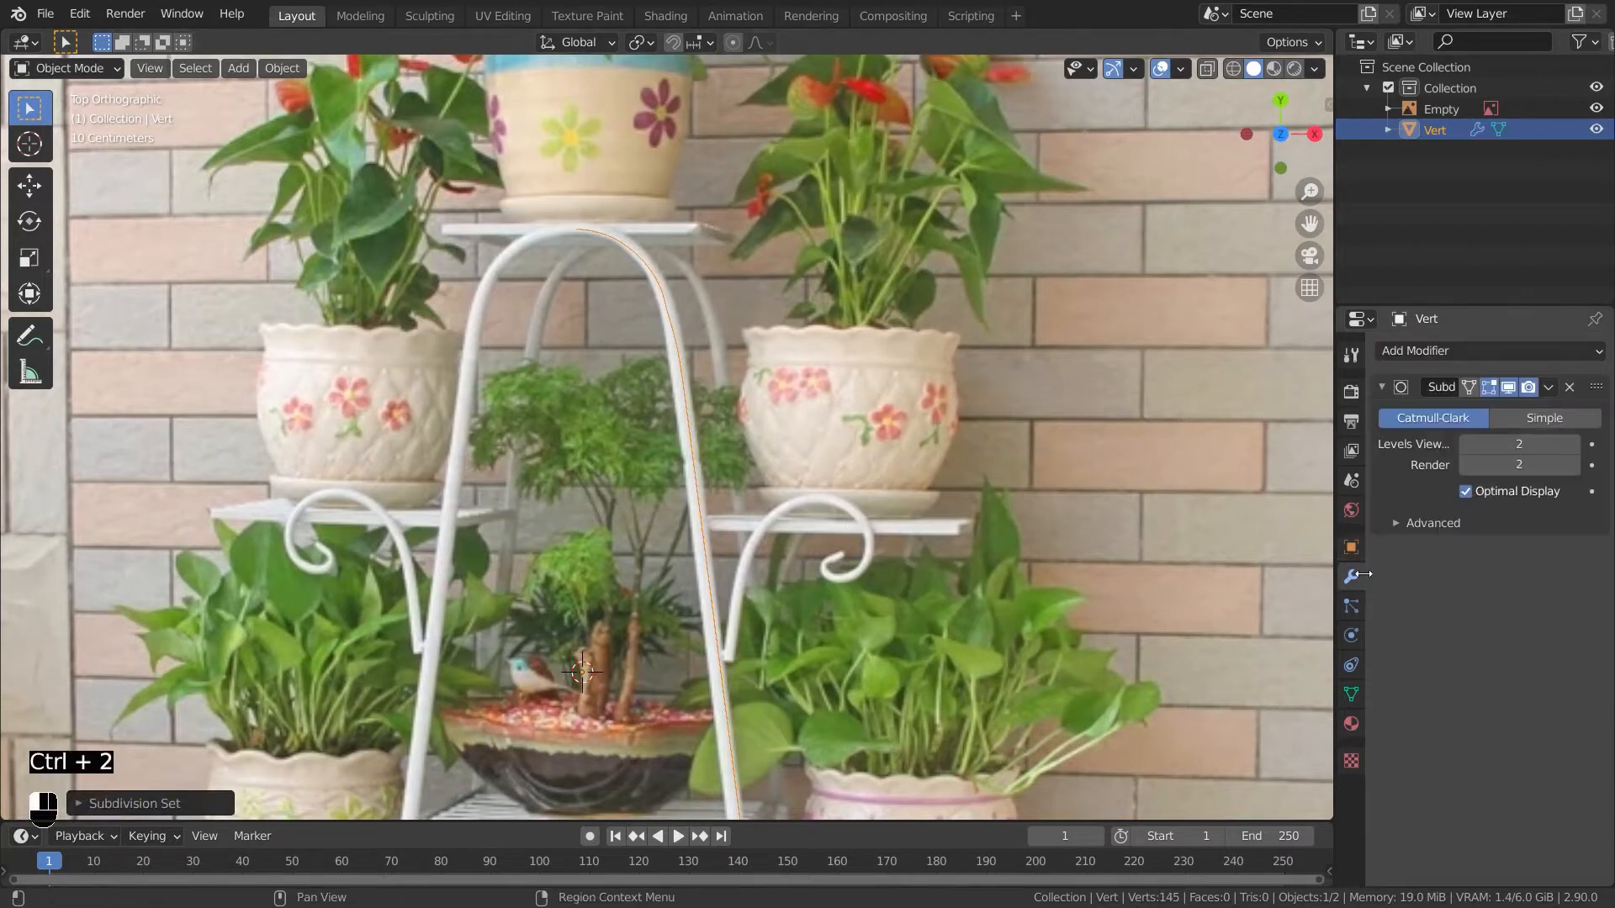
pyautogui.keyDown('shift'); pyautogui.moveTo(753, 608); pyautogui.dragTo(617, 688, button='middle'); pyautogui.keyUp('shift')
pyautogui.keyDown('shift'); pyautogui.moveTo(754, 664); pyautogui.dragTo(749, 546, button='middle'); pyautogui.keyUp('shift')
pyautogui.click(1484, 353)
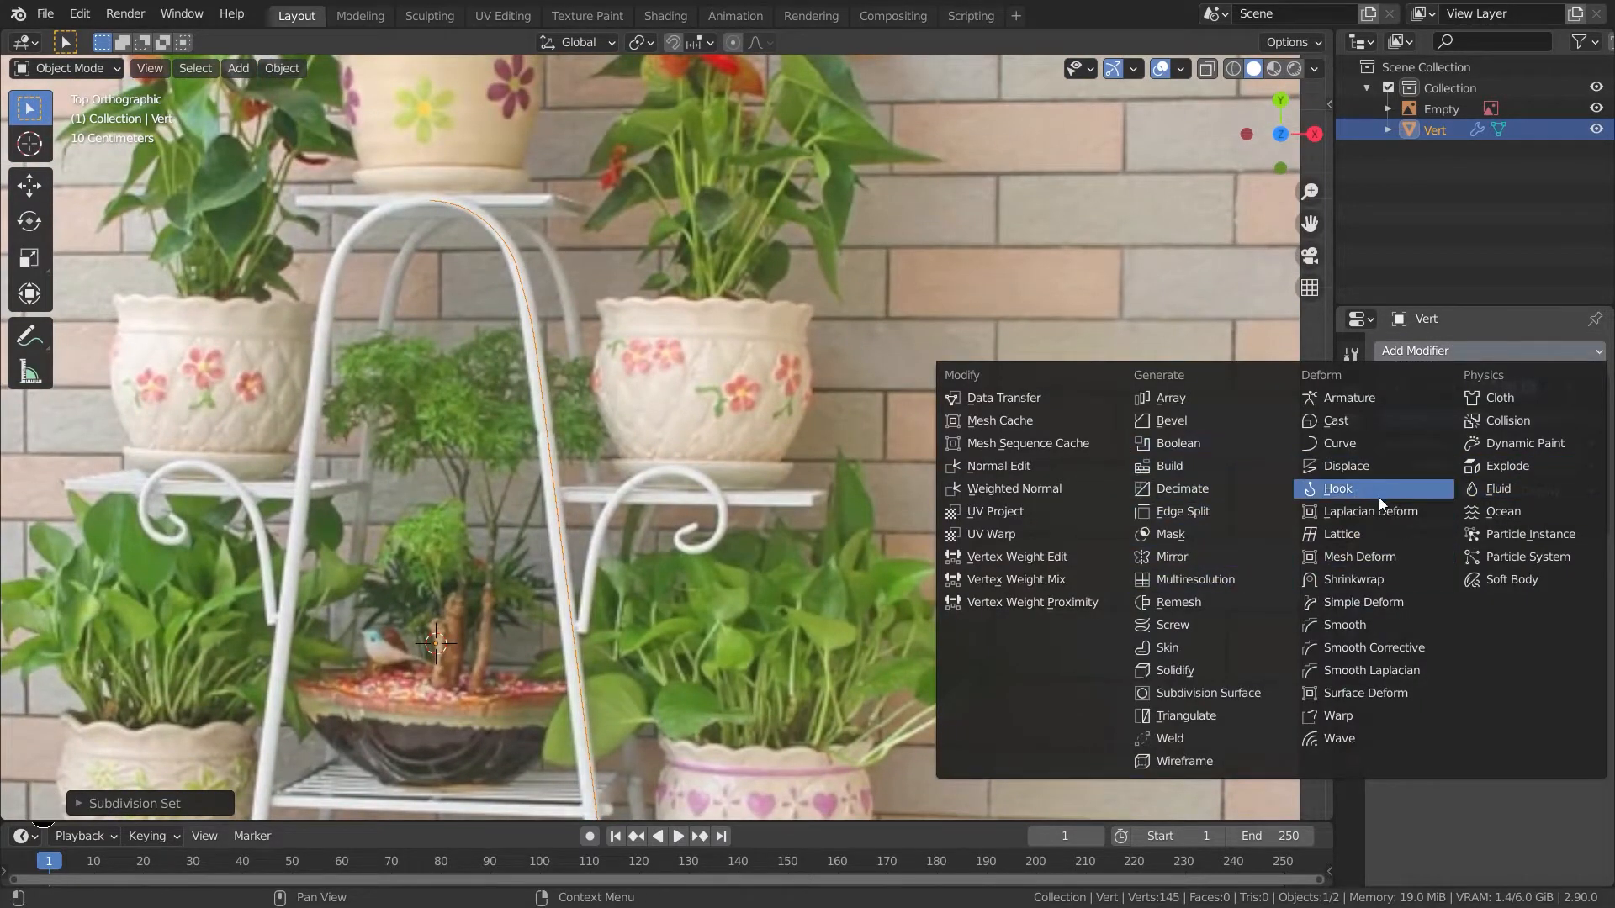
pyautogui.click(1224, 648)
# - In edit mode, select all vertices and shrink their skin radius to about 0.43
pyautogui.press('Tab')
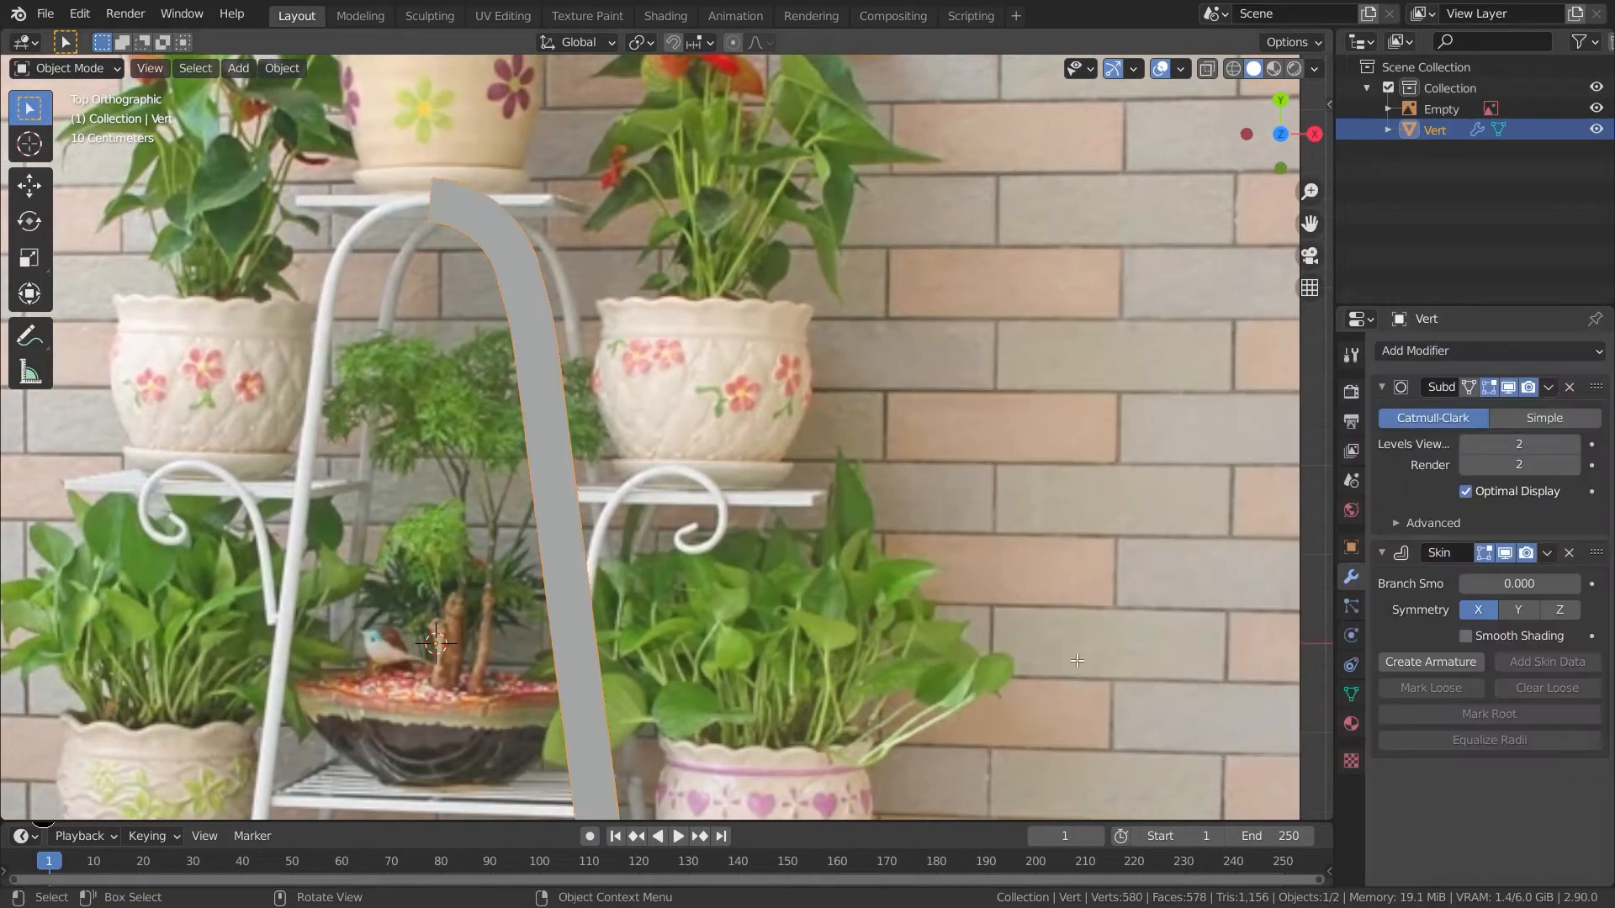
pyautogui.keyDown('shift'); pyautogui.moveTo(1096, 676); pyautogui.dragTo(1114, 476, button='middle'); pyautogui.keyUp('shift')
pyautogui.hotkey('ctrl', 'a')
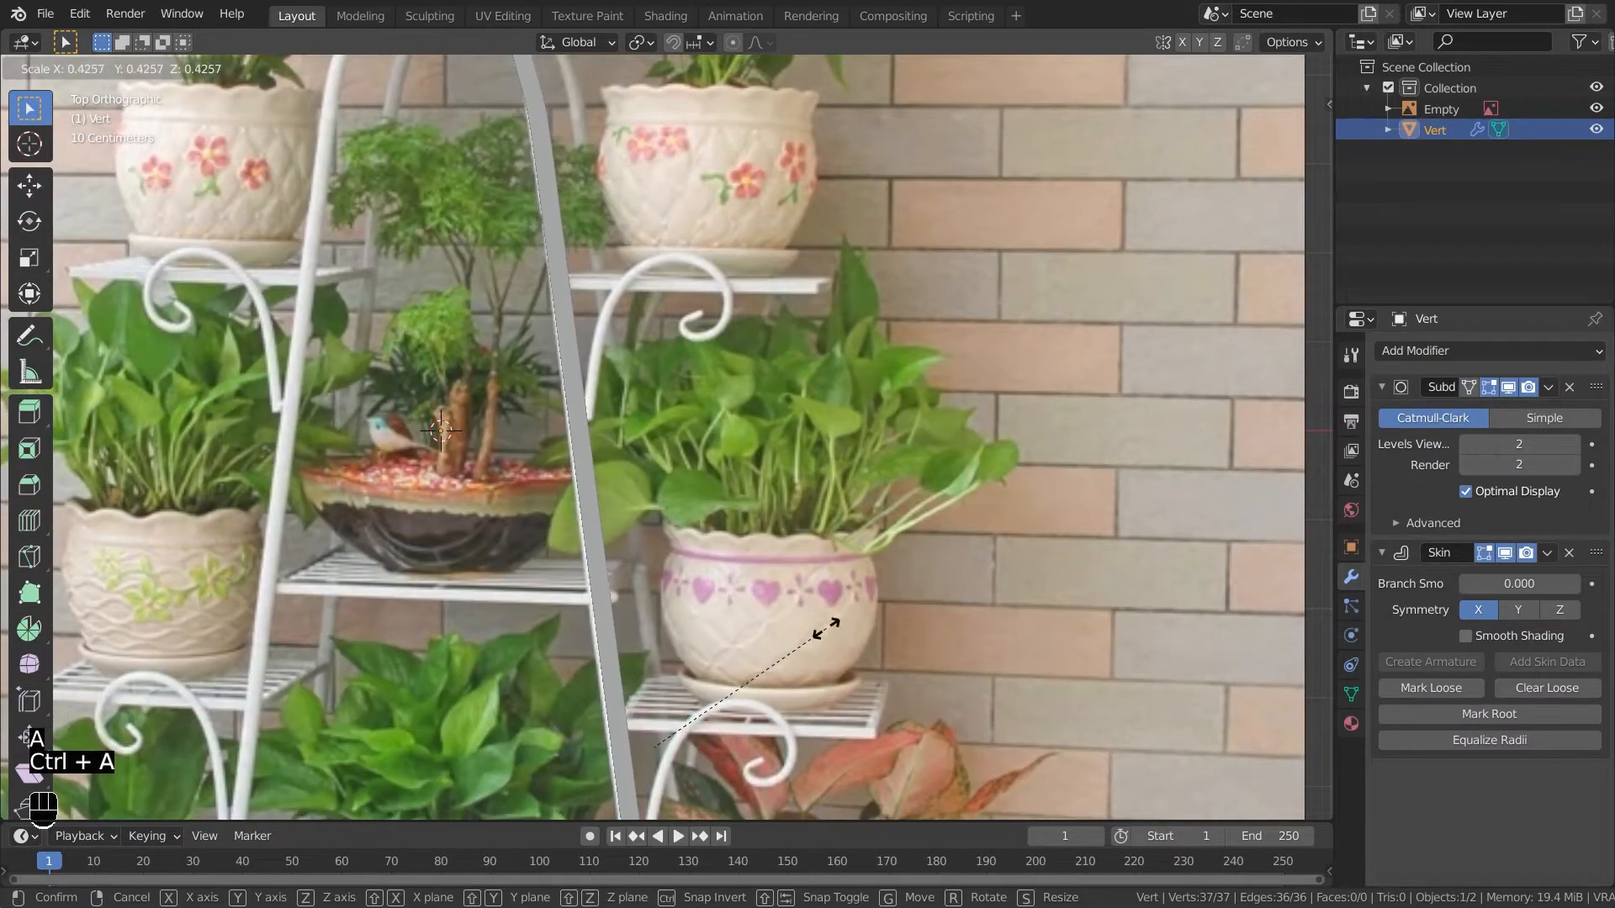
pyautogui.click(799, 636)
pyautogui.keyDown('shift'); pyautogui.moveTo(799, 636); pyautogui.dragTo(1026, 253, button='middle'); pyautogui.keyUp('shift')
# - Set the Subdivision Surface viewport and render levels to 3
pyautogui.click(1574, 446)
pyautogui.click(1575, 467)
pyautogui.keyDown('shift'); pyautogui.moveTo(1017, 429); pyautogui.dragTo(679, 499, button='middle'); pyautogui.keyUp('shift')
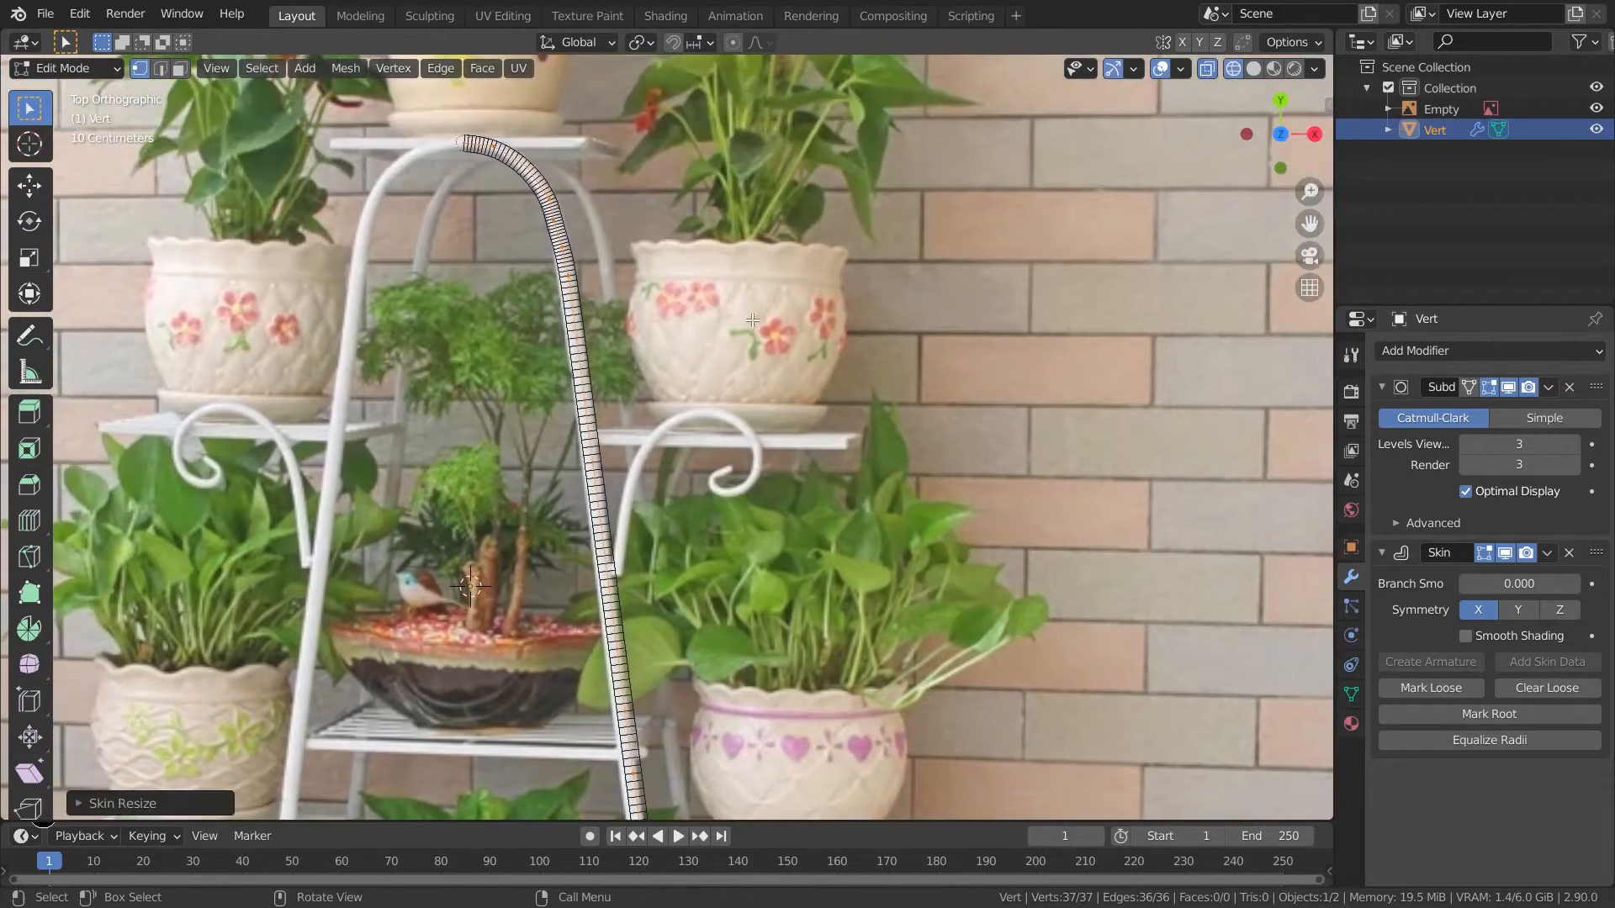
# - Slide a leg vertex to the point where the side scroll branches off the leg
pyautogui.scroll(2, 713, 344)
pyautogui.keyDown('shift'); pyautogui.scroll(-2, 730, 373); pyautogui.keyUp('shift')
pyautogui.scroll(1, 729, 362)
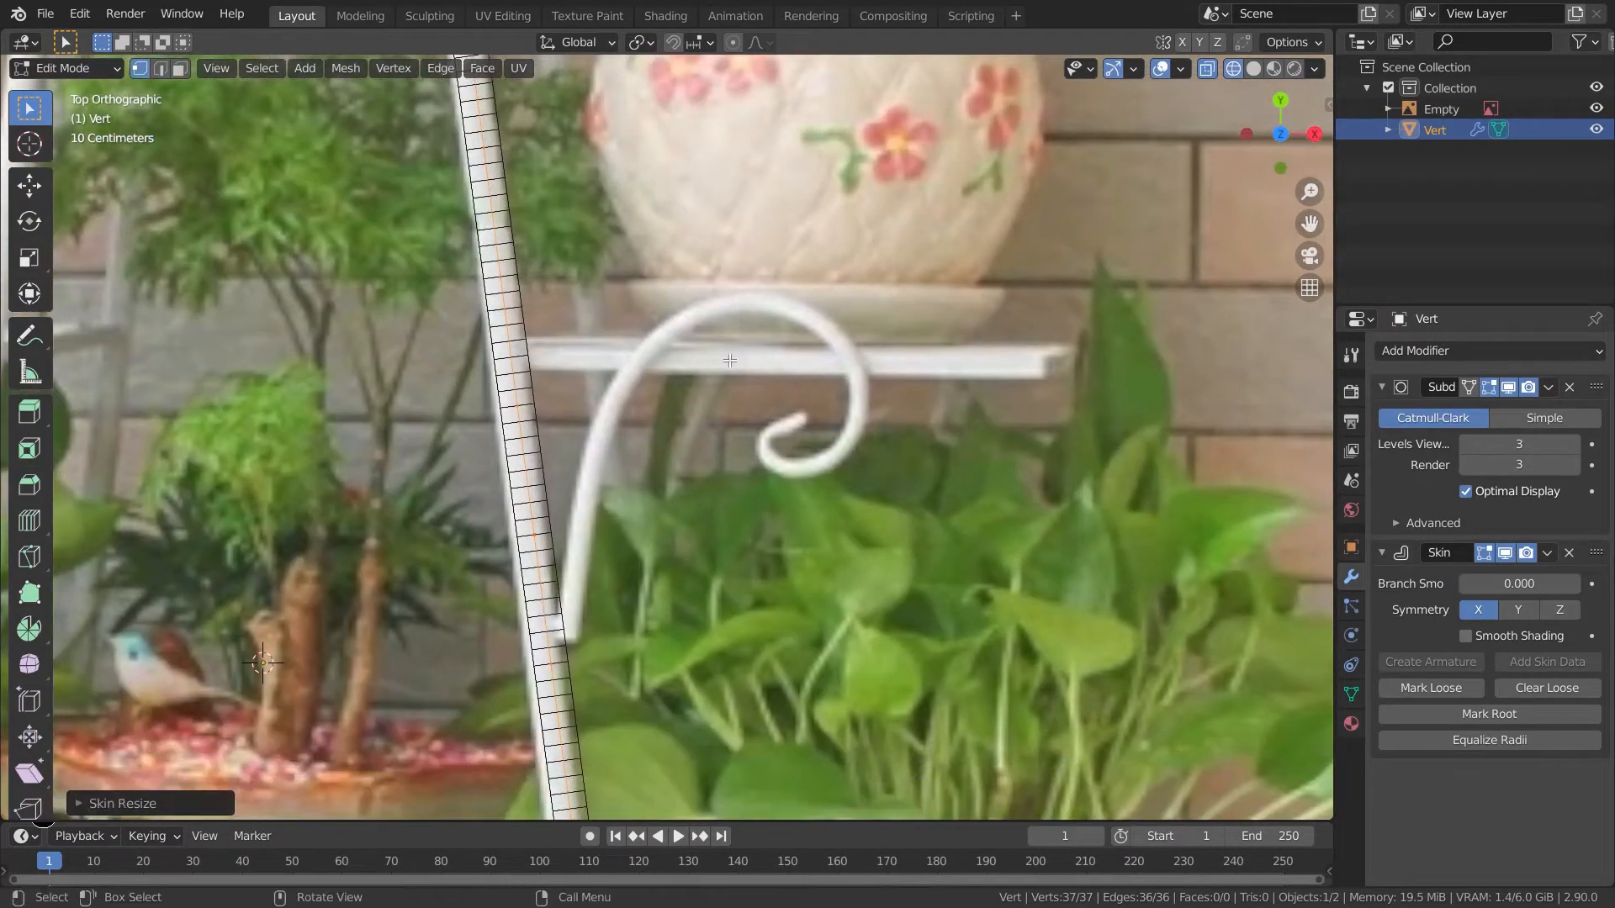
pyautogui.click(538, 538)
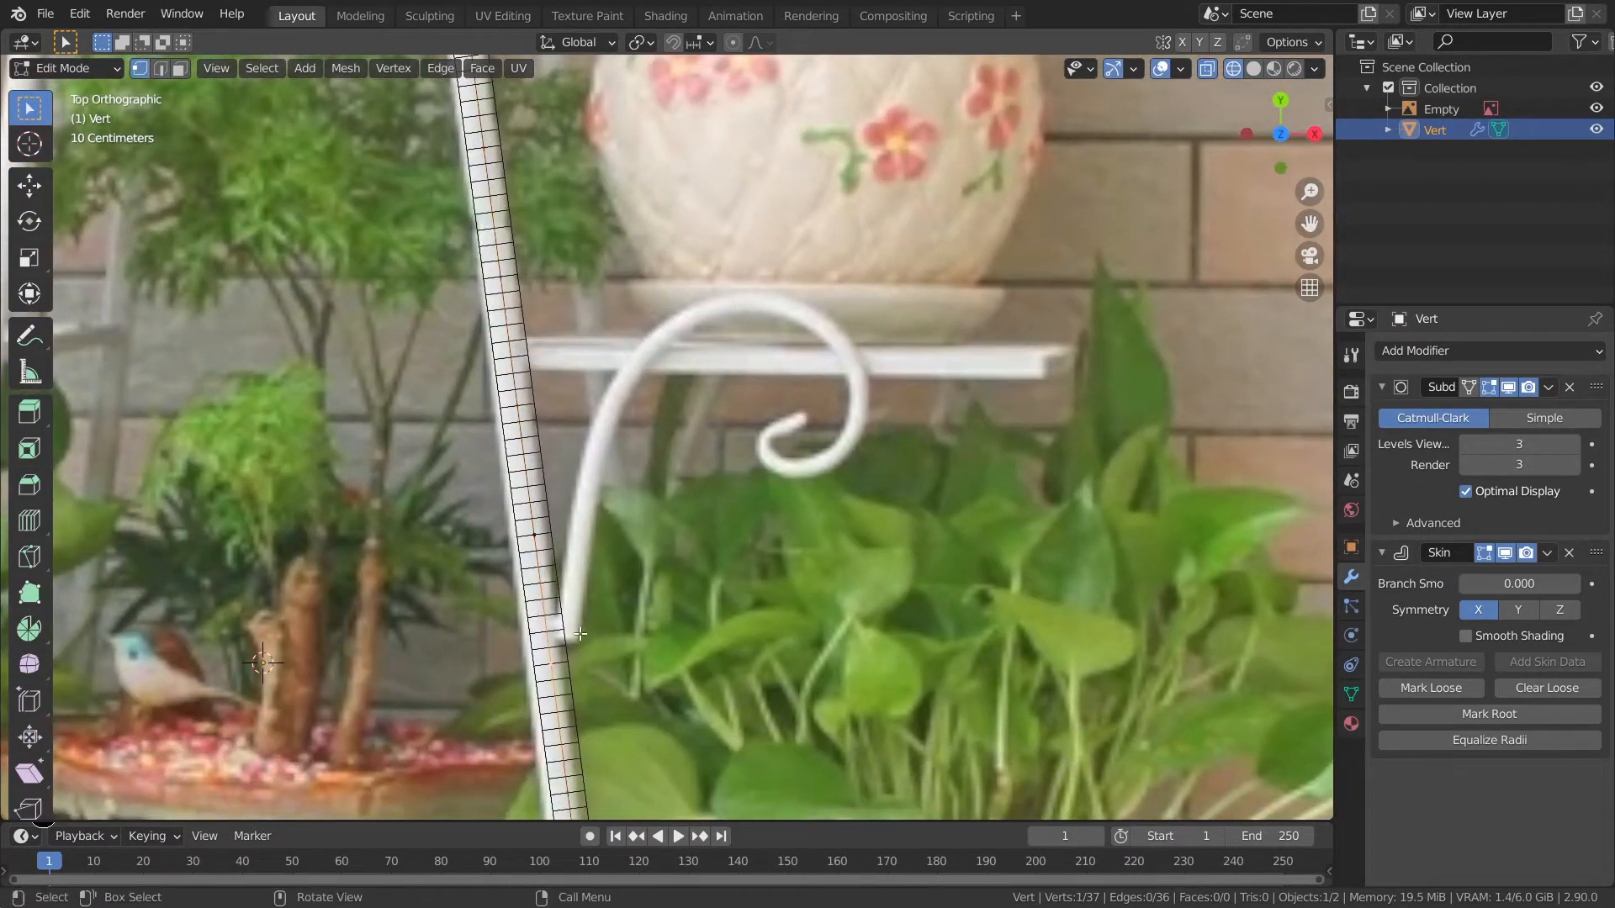
pyautogui.press('g')
pyautogui.press('g')
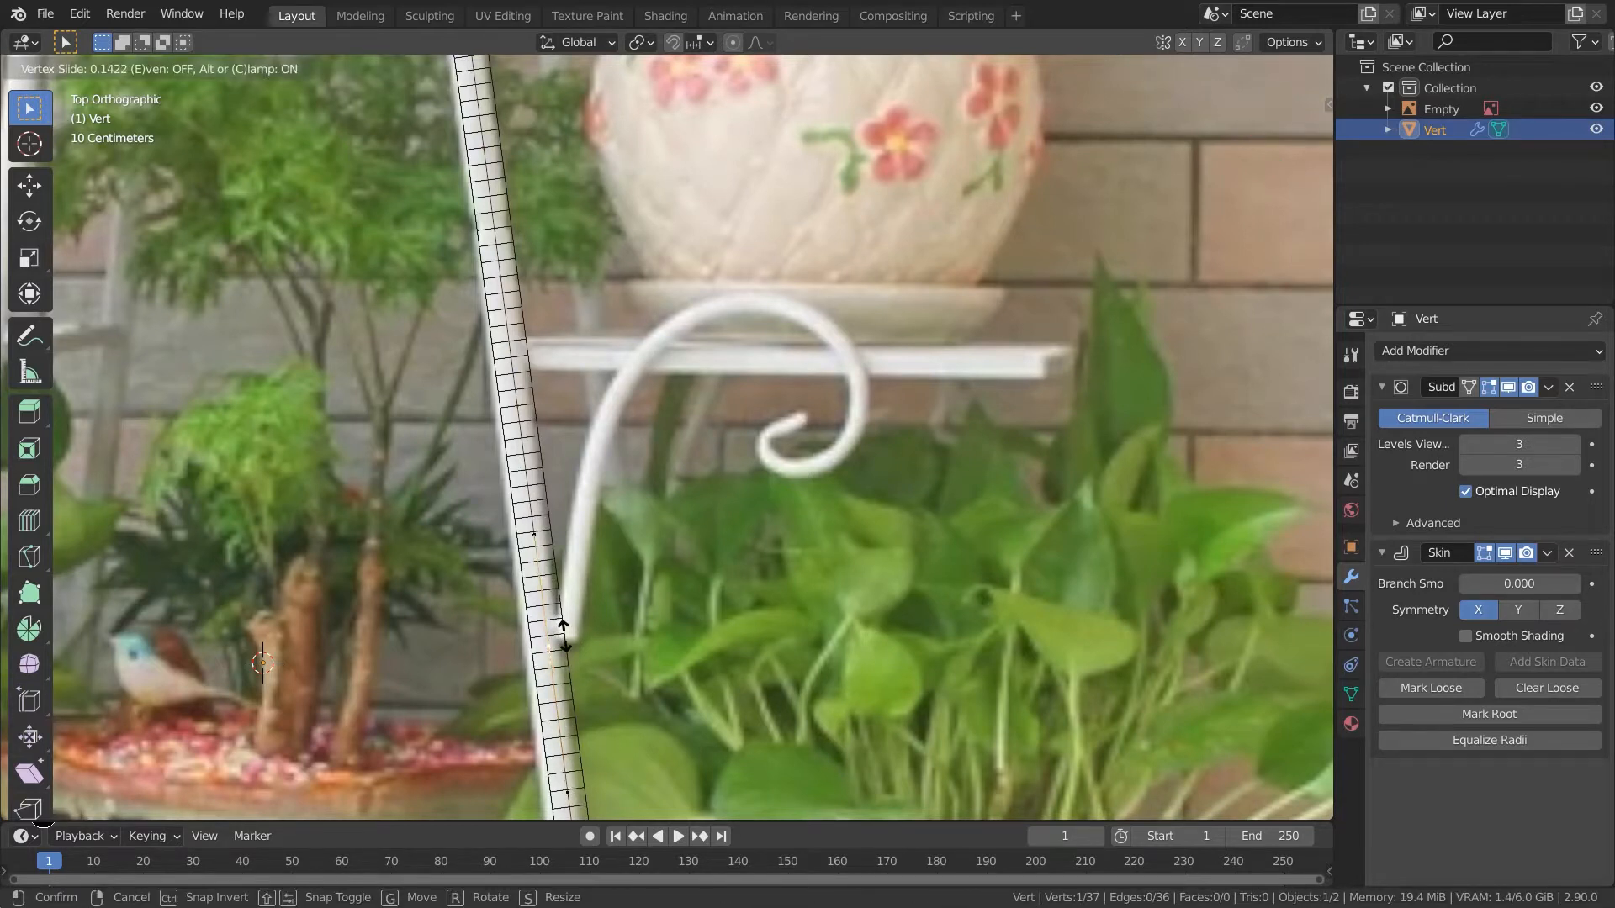
pyautogui.click(569, 631)
# - Extrude from the leg vertex and trace the side scroll's curve up and around its spiral with a chain of vertices
pyautogui.press('e')
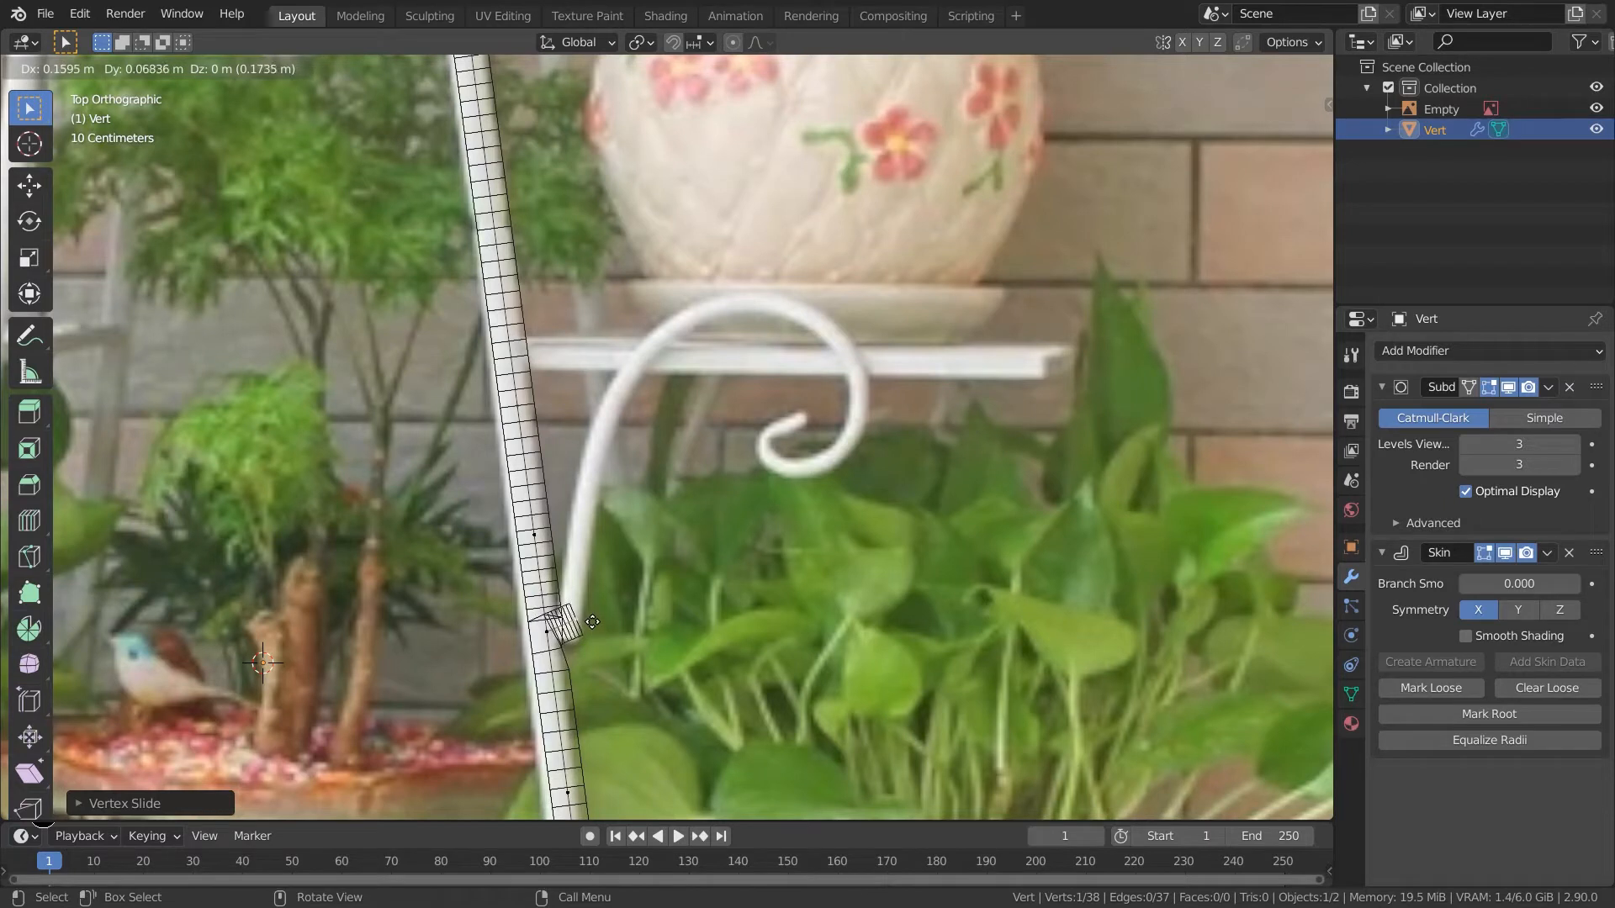
pyautogui.click(593, 622)
pyautogui.keyDown('ctrl'); pyautogui.rightClick(580, 591); pyautogui.keyUp('ctrl')
pyautogui.keyDown('ctrl'); pyautogui.rightClick(580, 553); pyautogui.keyUp('ctrl')
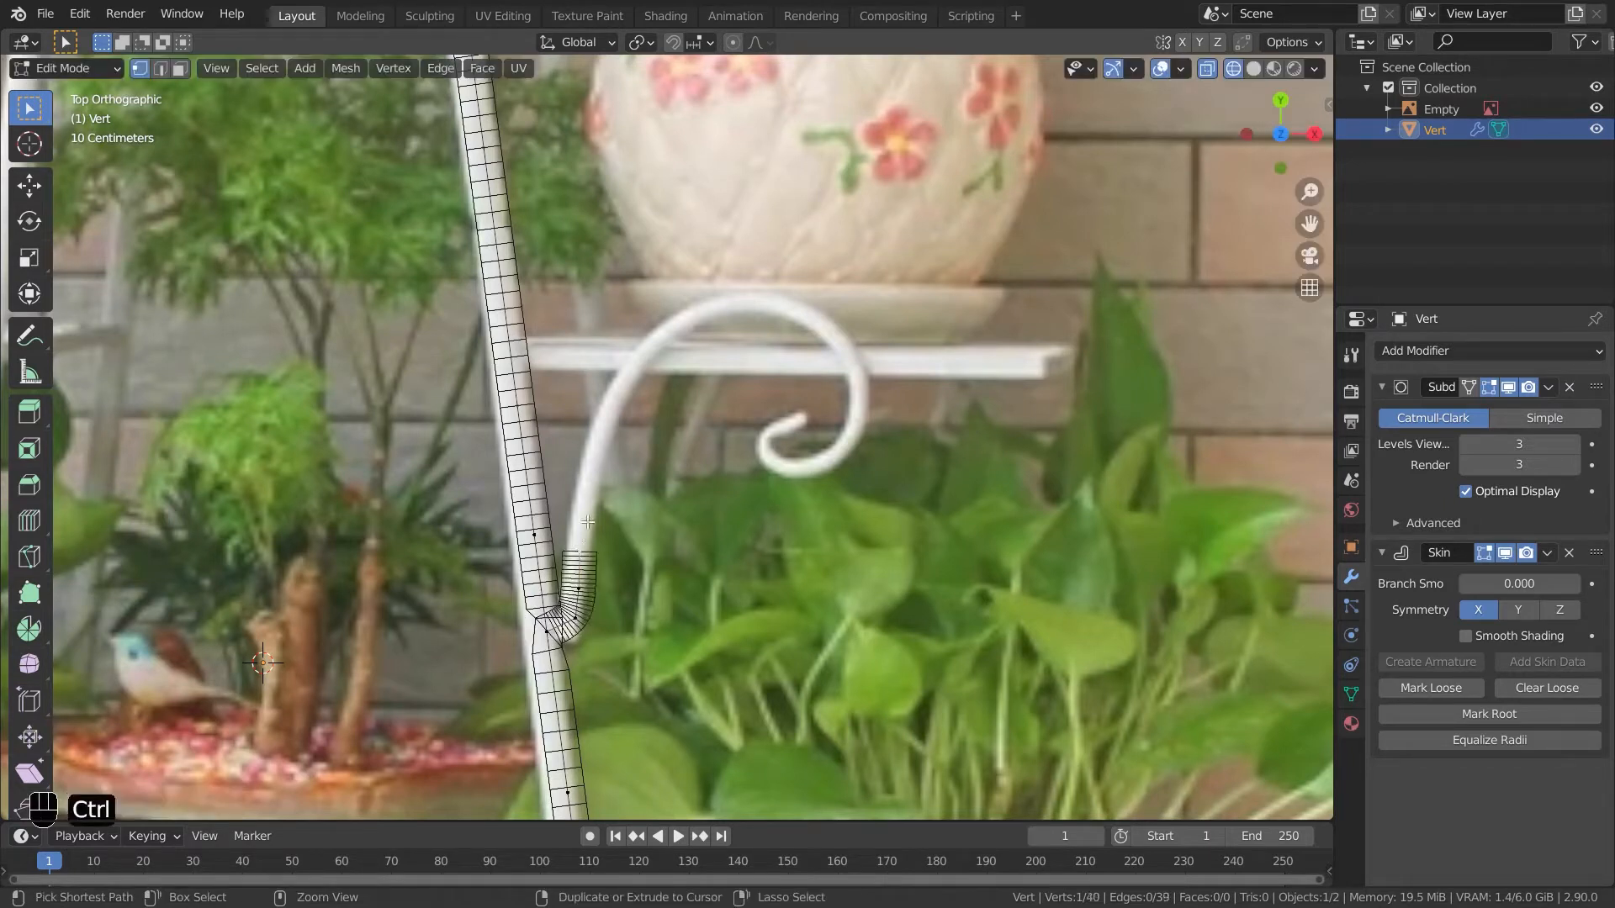
pyautogui.keyDown('ctrl'); pyautogui.rightClick(588, 504); pyautogui.keyUp('ctrl')
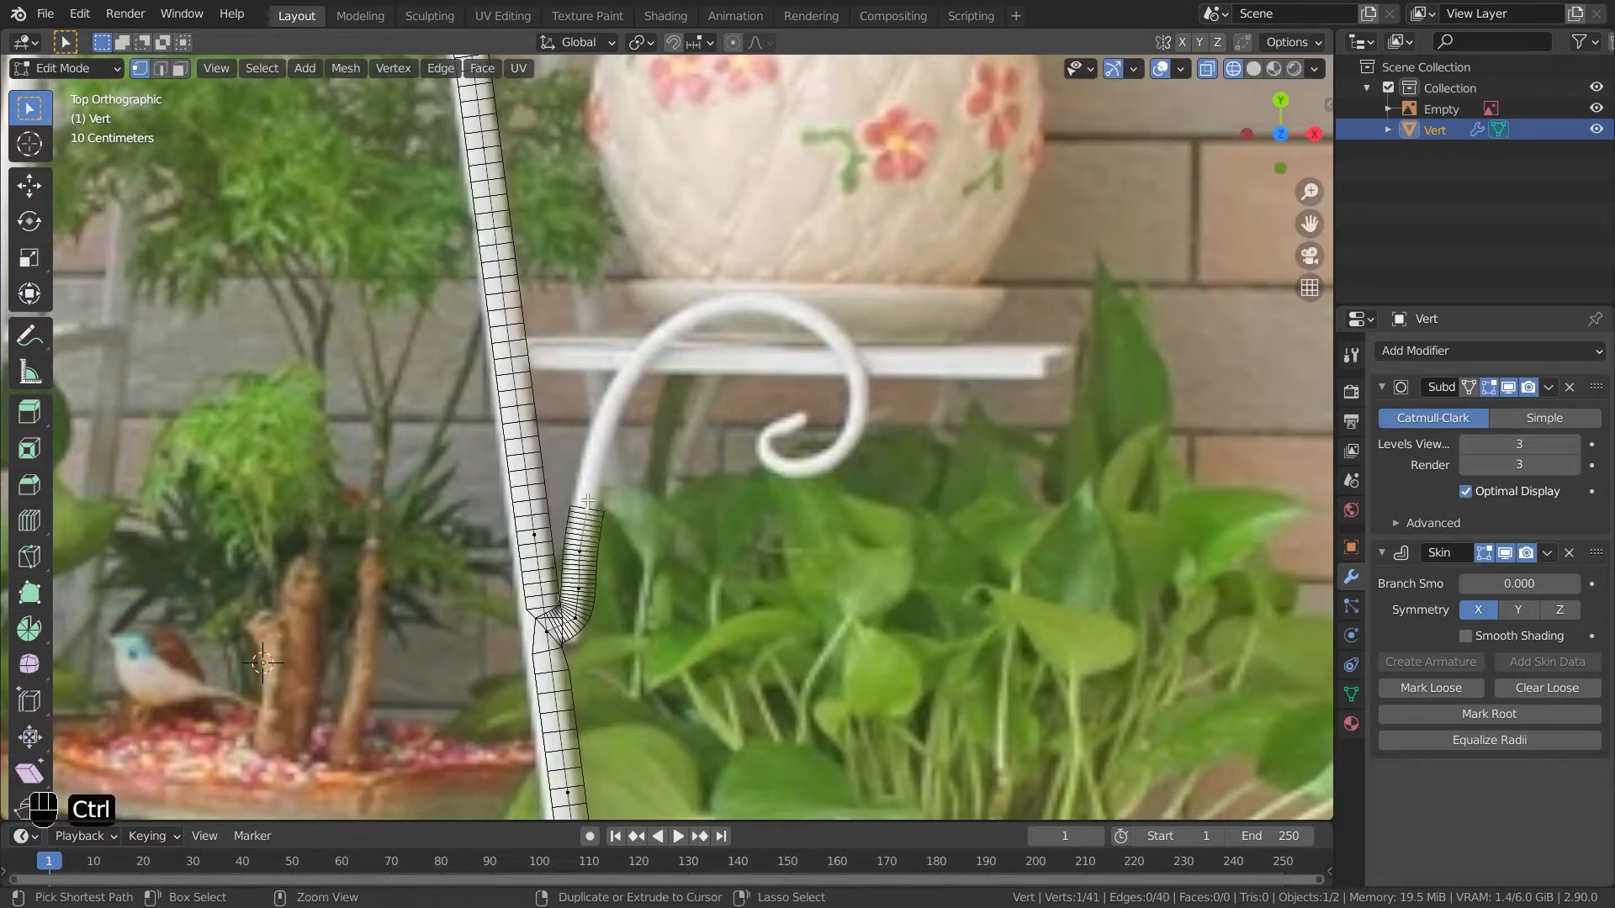
pyautogui.keyDown('ctrl'); pyautogui.rightClick(627, 385); pyautogui.keyUp('ctrl')
pyautogui.keyDown('ctrl'); pyautogui.rightClick(658, 347); pyautogui.keyUp('ctrl')
pyautogui.keyDown('ctrl'); pyautogui.rightClick(695, 325); pyautogui.keyUp('ctrl')
pyautogui.keyDown('ctrl'); pyautogui.rightClick(753, 313); pyautogui.keyUp('ctrl')
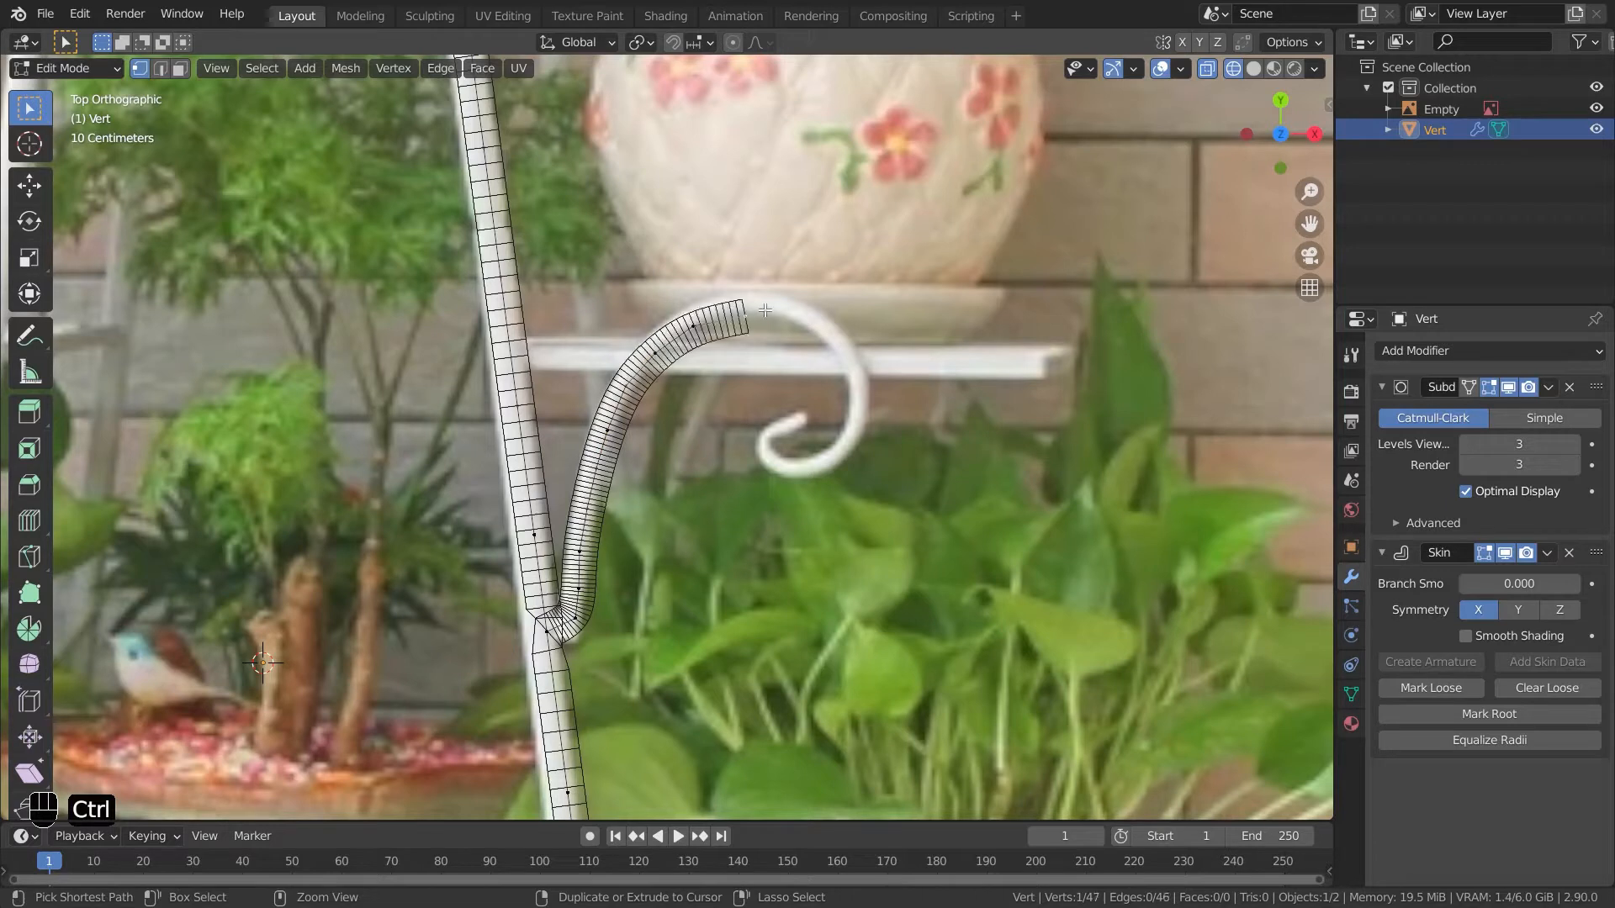
pyautogui.keyDown('ctrl'); pyautogui.rightClick(787, 312); pyautogui.keyUp('ctrl')
pyautogui.keyDown('ctrl'); pyautogui.rightClick(815, 323); pyautogui.keyUp('ctrl')
pyautogui.keyDown('ctrl'); pyautogui.rightClick(845, 358); pyautogui.keyUp('ctrl')
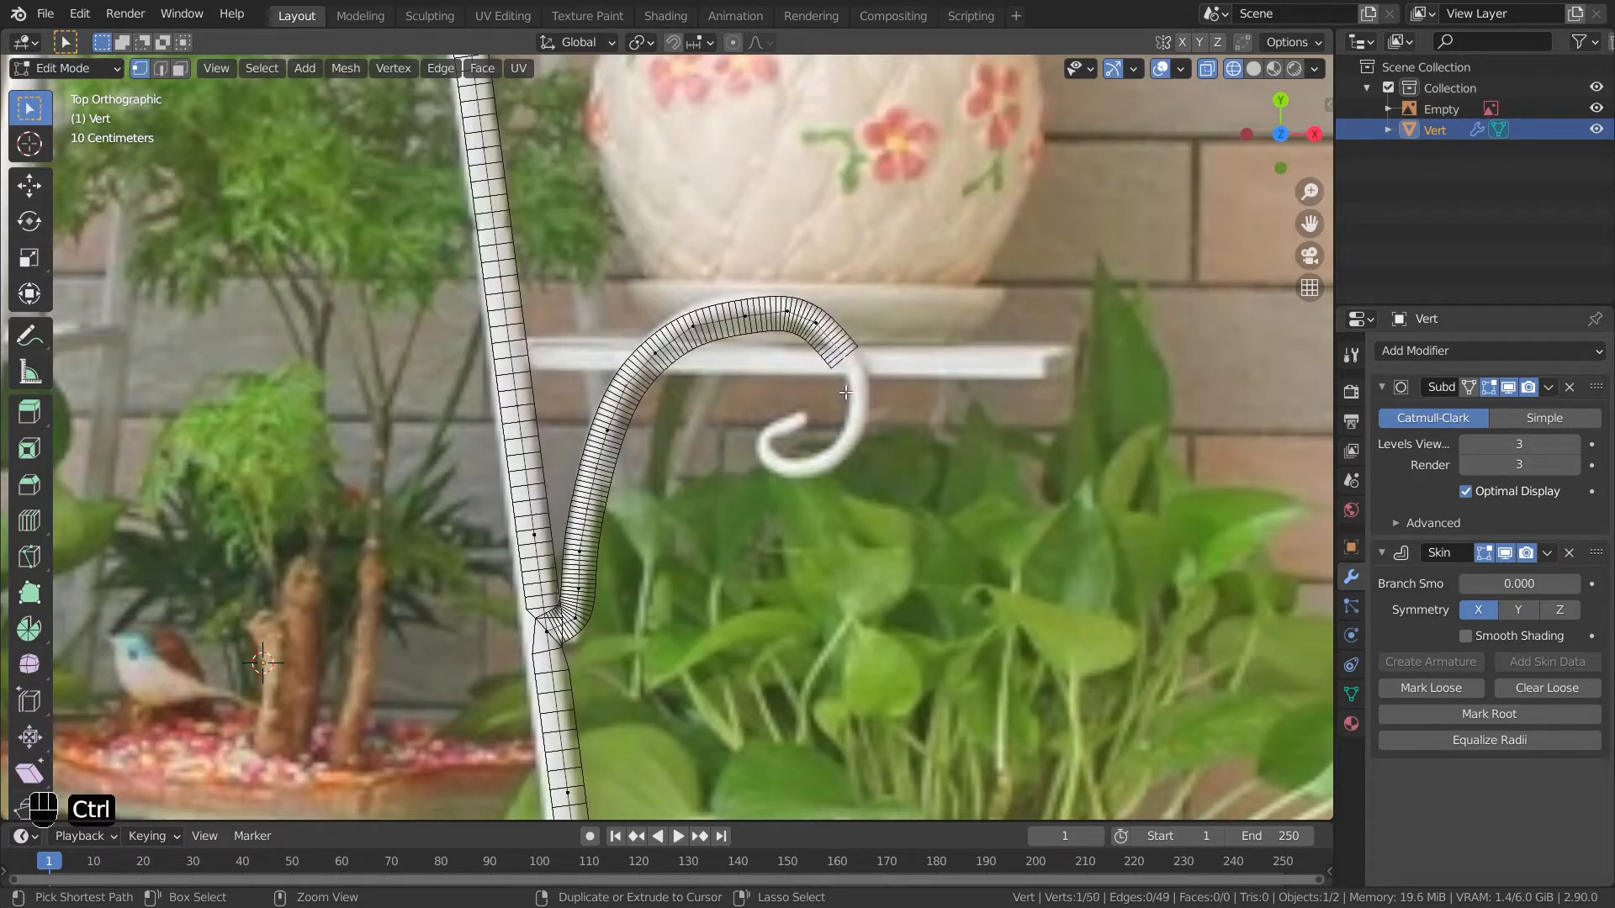
pyautogui.keyDown('ctrl'); pyautogui.rightClick(852, 410); pyautogui.keyUp('ctrl')
pyautogui.keyDown('ctrl'); pyautogui.rightClick(831, 453); pyautogui.keyUp('ctrl')
pyautogui.keyDown('ctrl'); pyautogui.rightClick(777, 469); pyautogui.keyUp('ctrl')
pyautogui.keyDown('ctrl'); pyautogui.rightClick(757, 443); pyautogui.keyUp('ctrl')
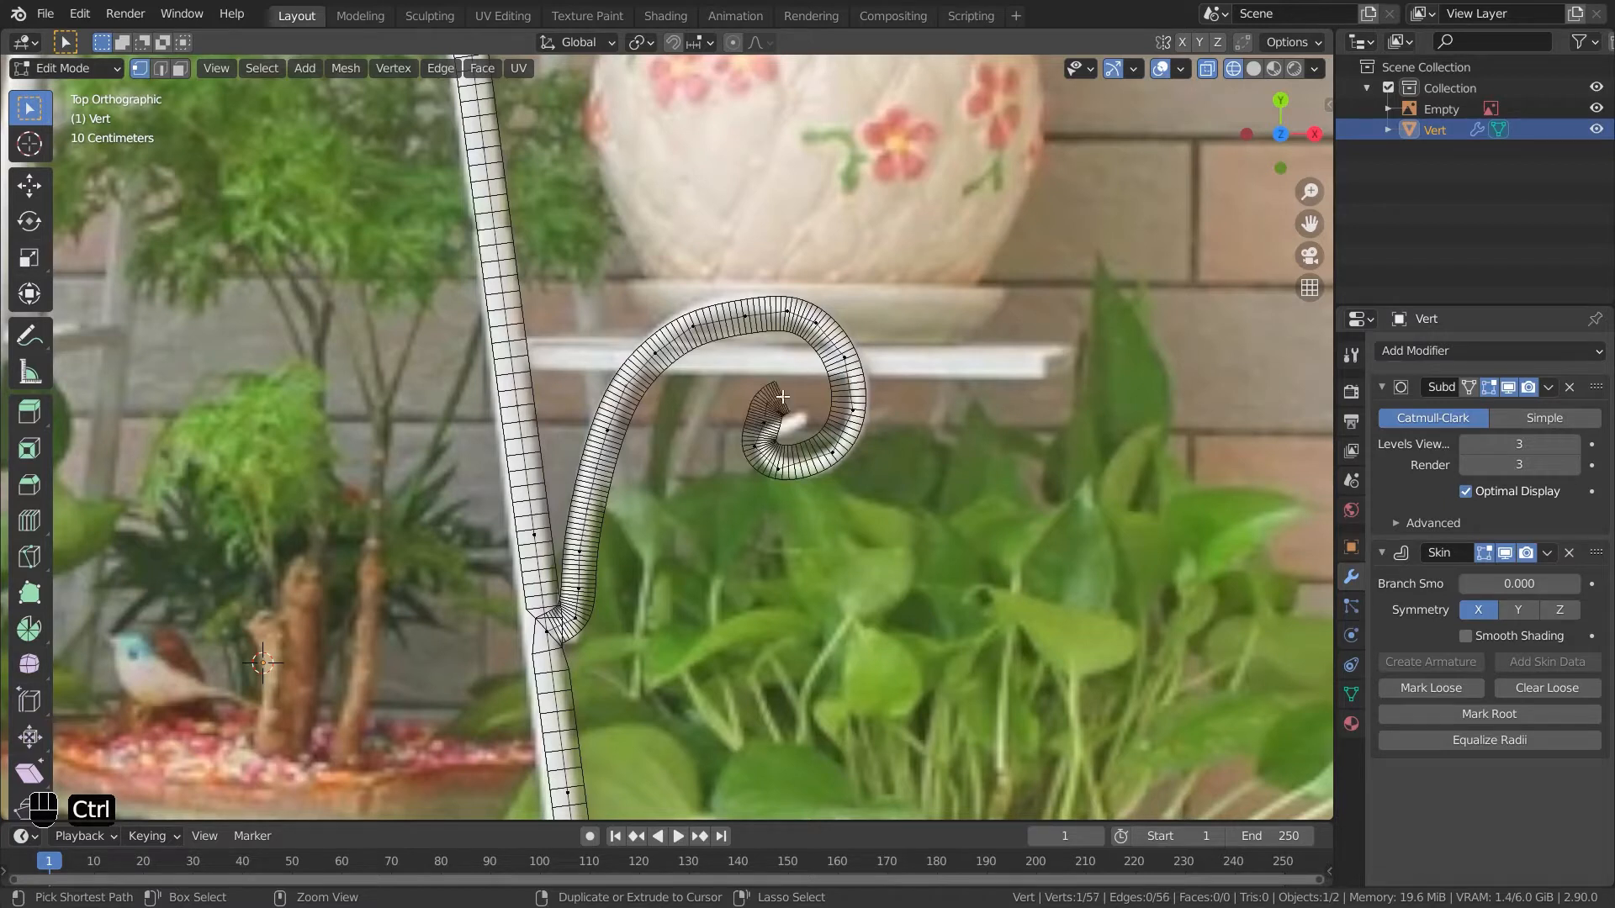
# - Undo the last three traced scroll vertices
pyautogui.hotkey('ctrl', 'z')
pyautogui.hotkey('ctrl', 'z')
pyautogui.hotkey('ctrl', 'z')
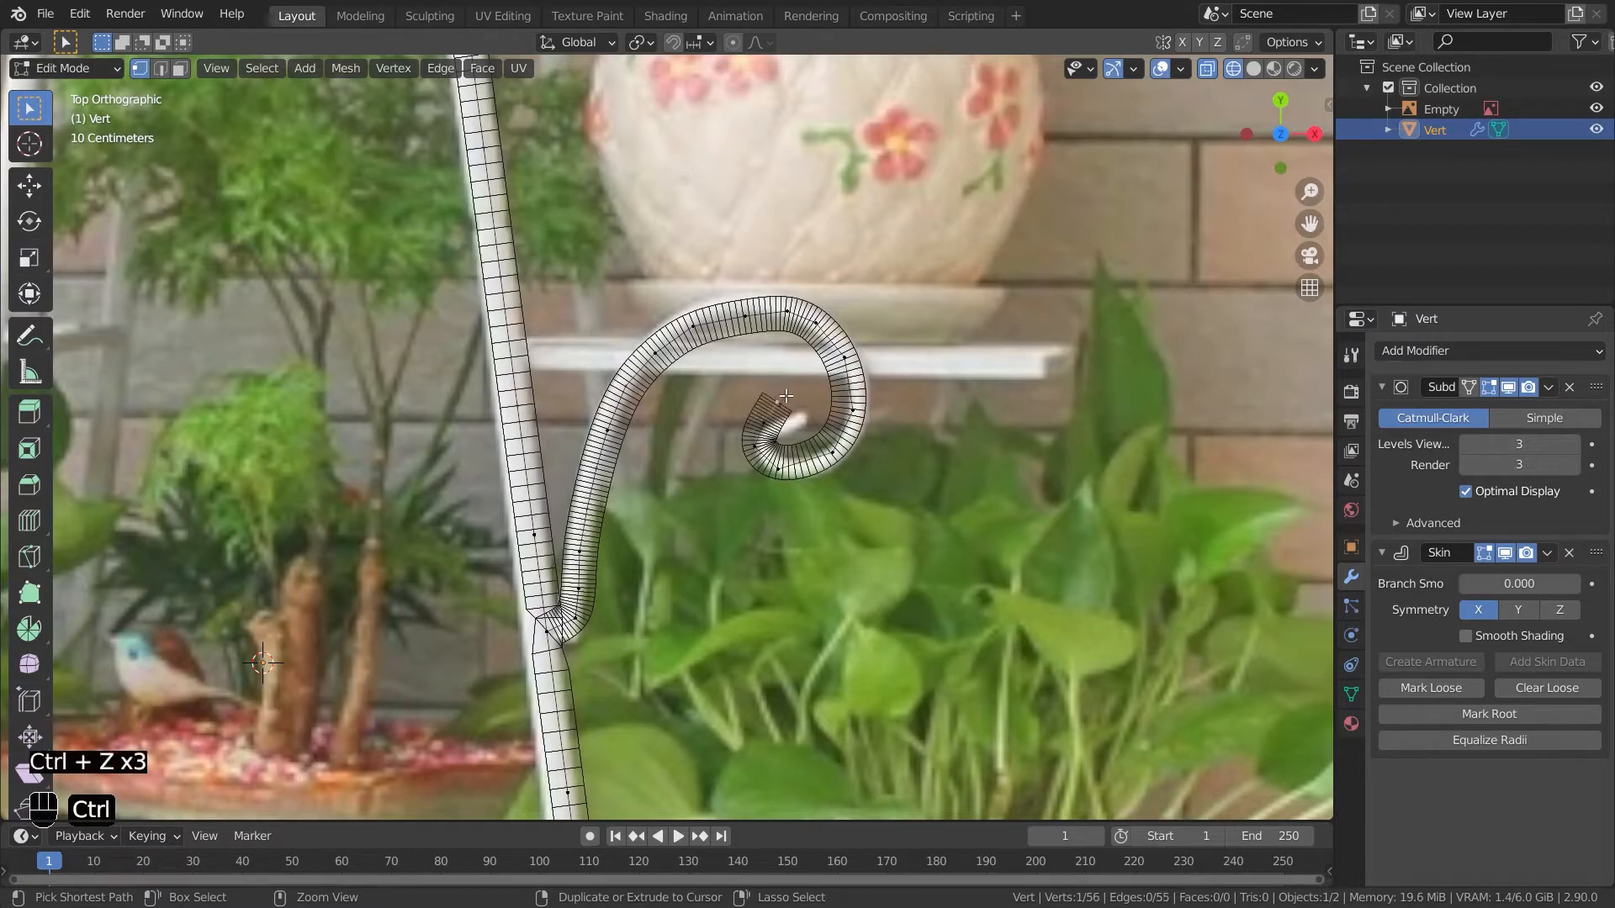
# - Select the scroll's vertices and shrink their skin radius to fit the thinner scroll
pyautogui.moveTo(899, 647); pyautogui.dragTo(574, 292)
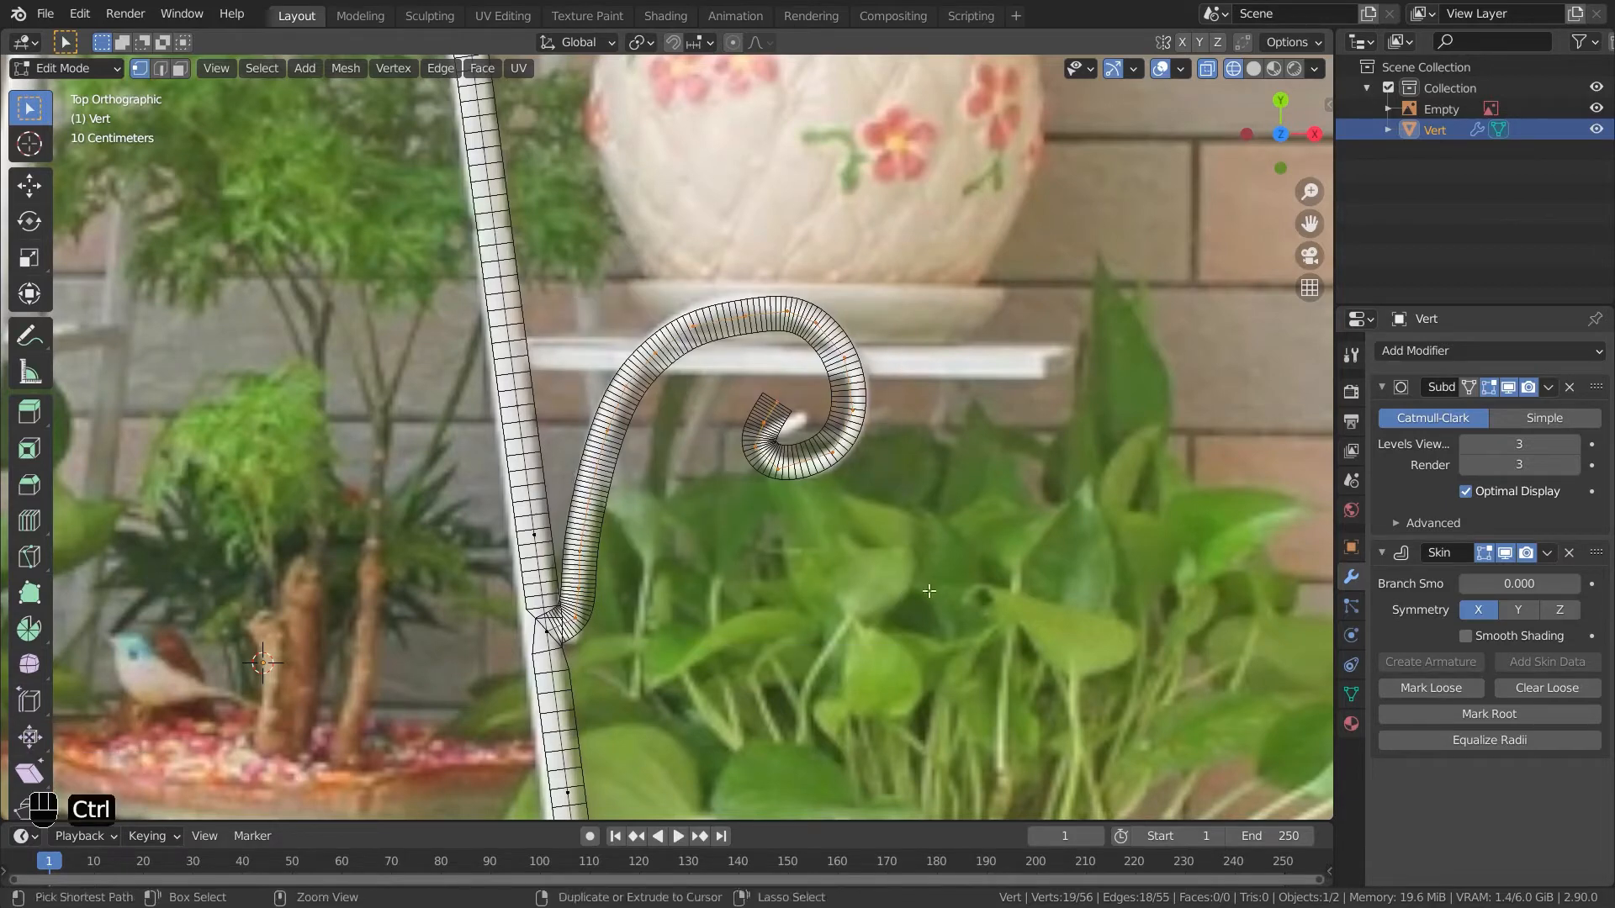
pyautogui.hotkey('ctrl', 'a')
pyautogui.click(839, 516)
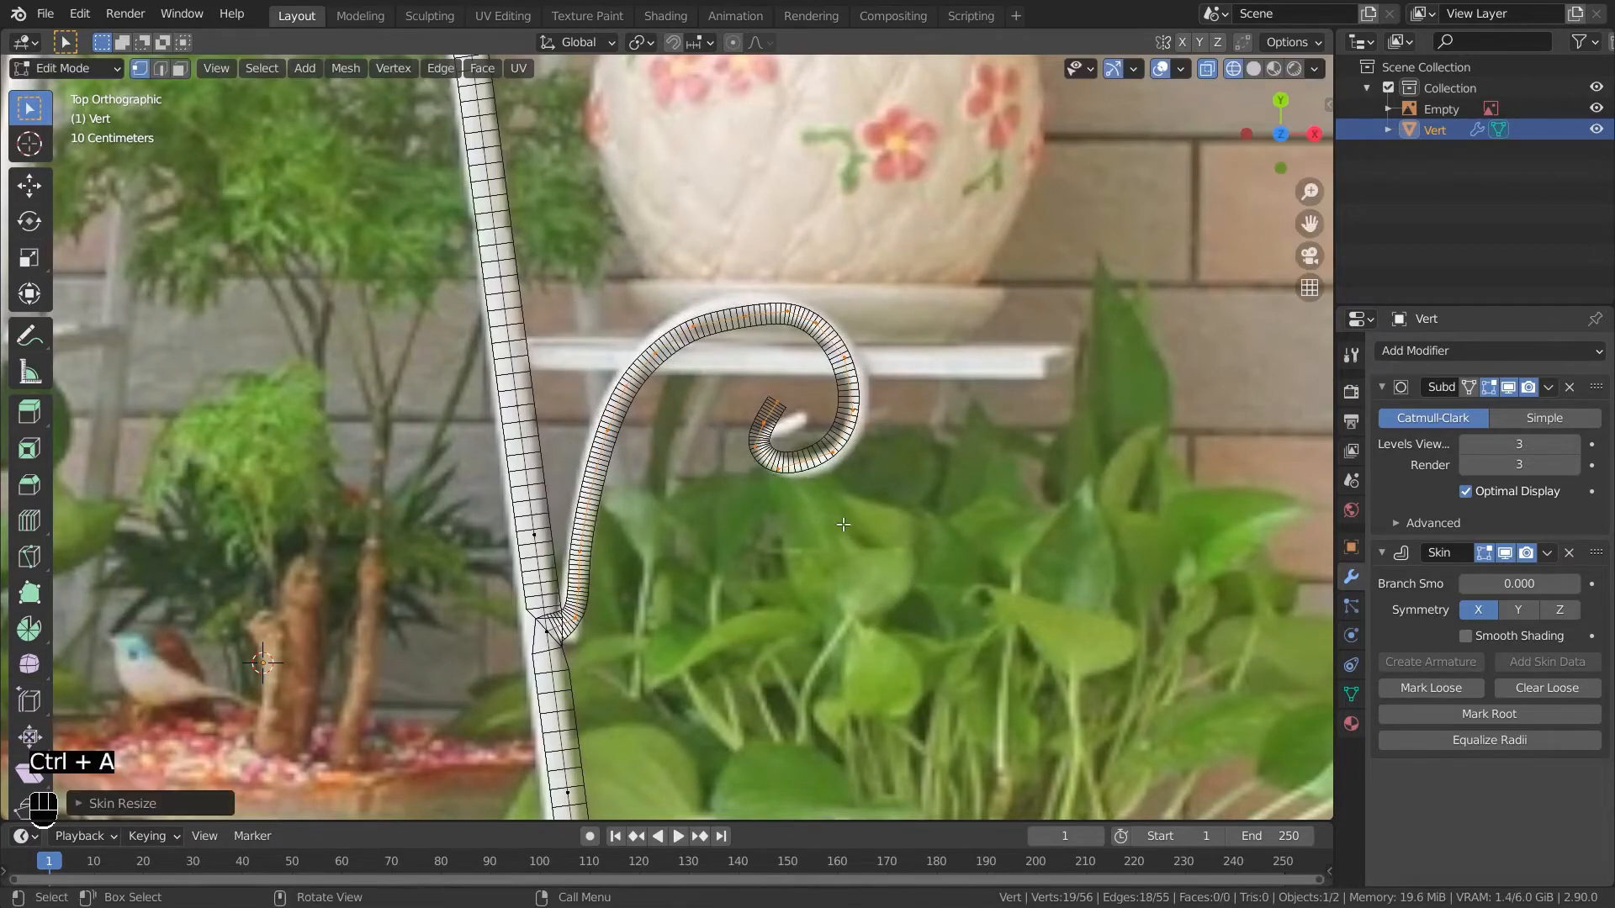
# - Reposition the vertex where the scroll branches from the leg
pyautogui.keyDown('shift'); pyautogui.moveTo(835, 671); pyautogui.dragTo(809, 479, button='middle'); pyautogui.keyUp('shift')
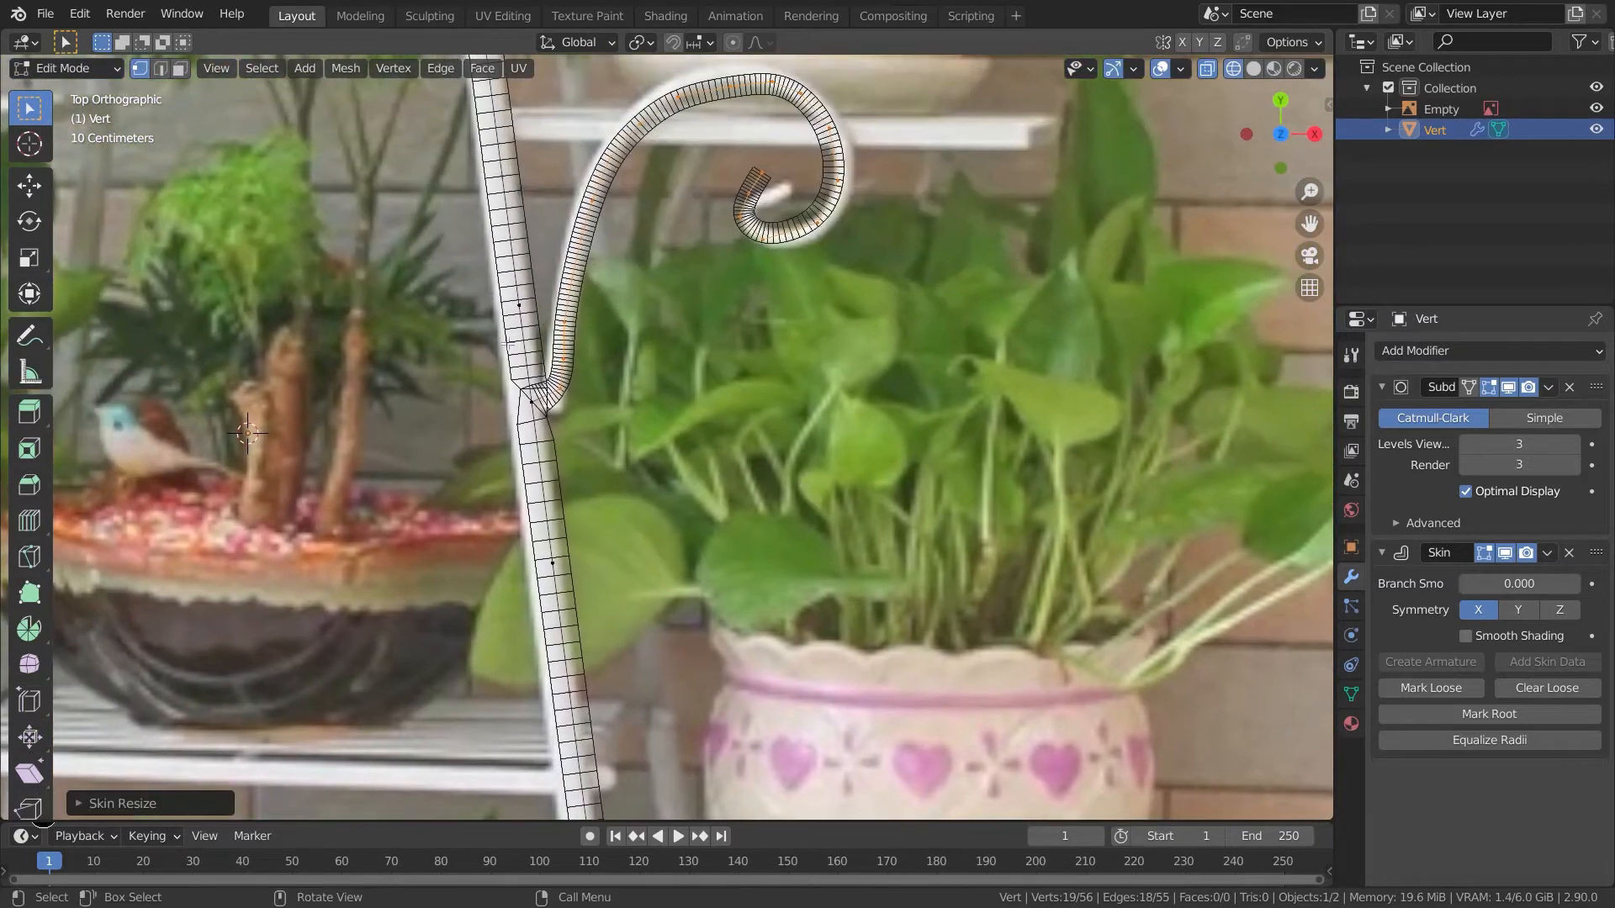
pyautogui.click(538, 400)
pyautogui.press('g')
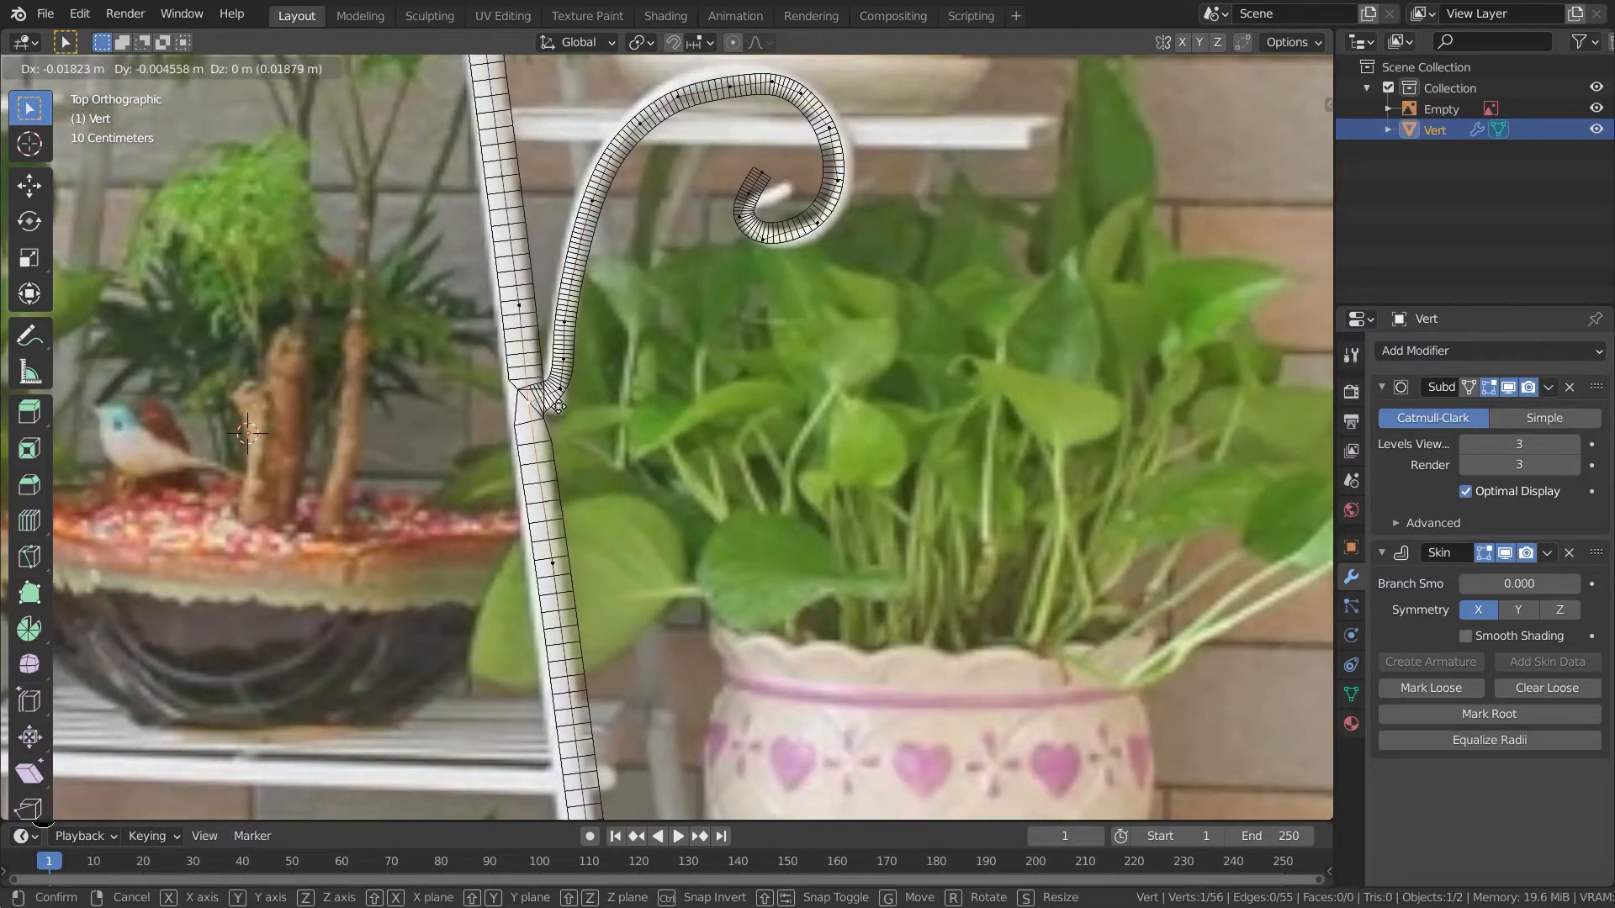
pyautogui.click(557, 407)
pyautogui.press('g')
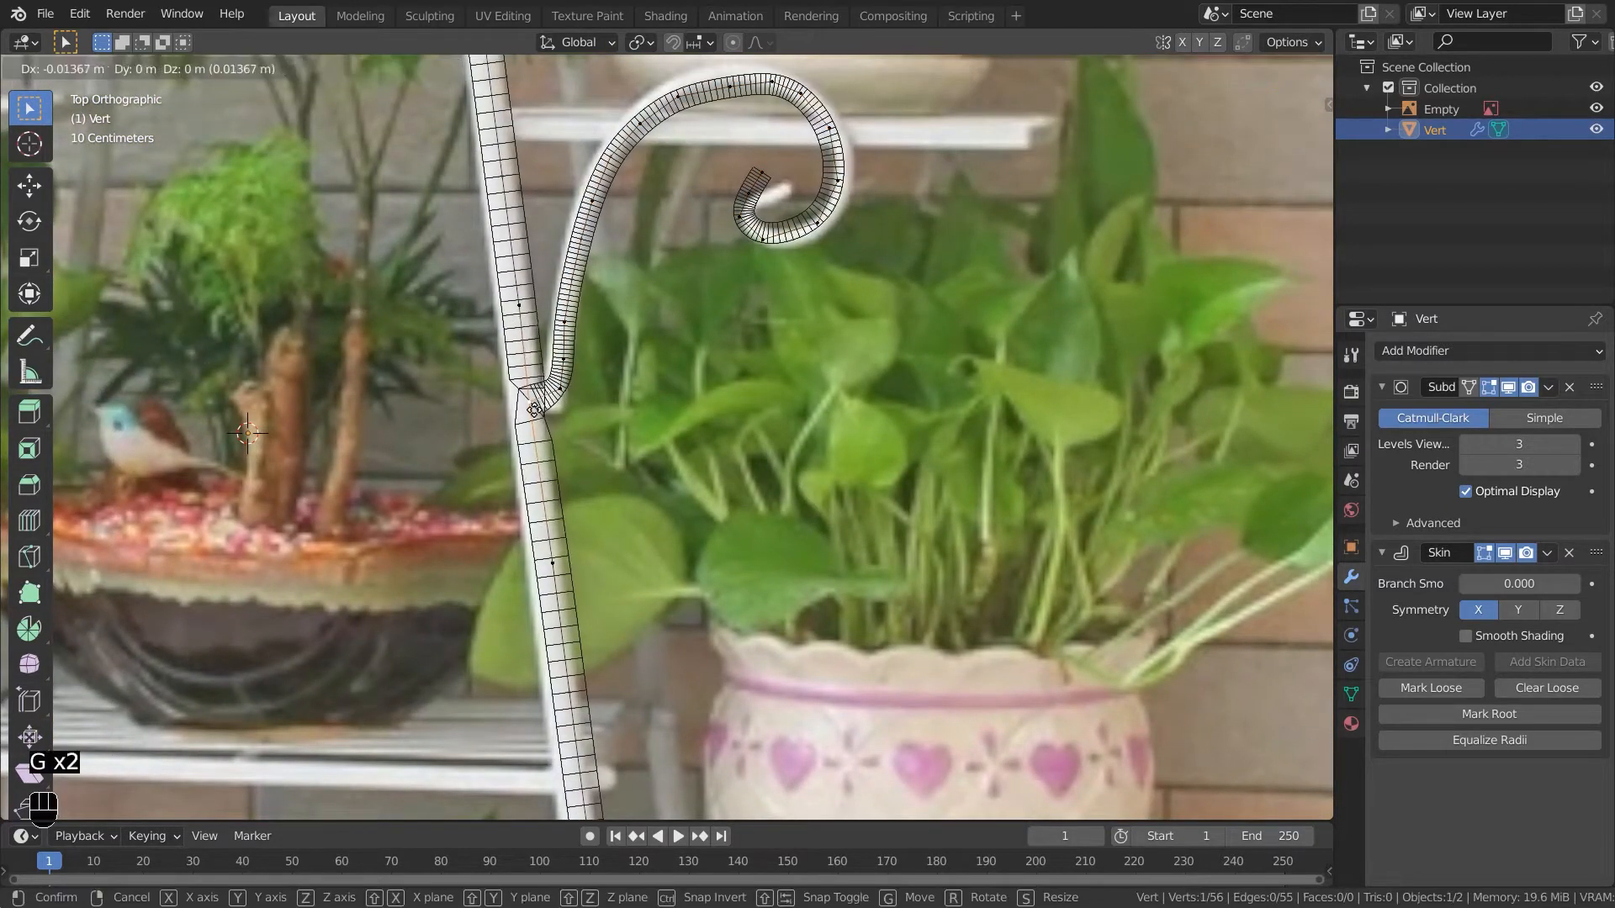
pyautogui.click(550, 428)
# - Preview the scroll junction in object mode and return to edit mode for a closer view
pyautogui.press('Tab')
pyautogui.press('z')
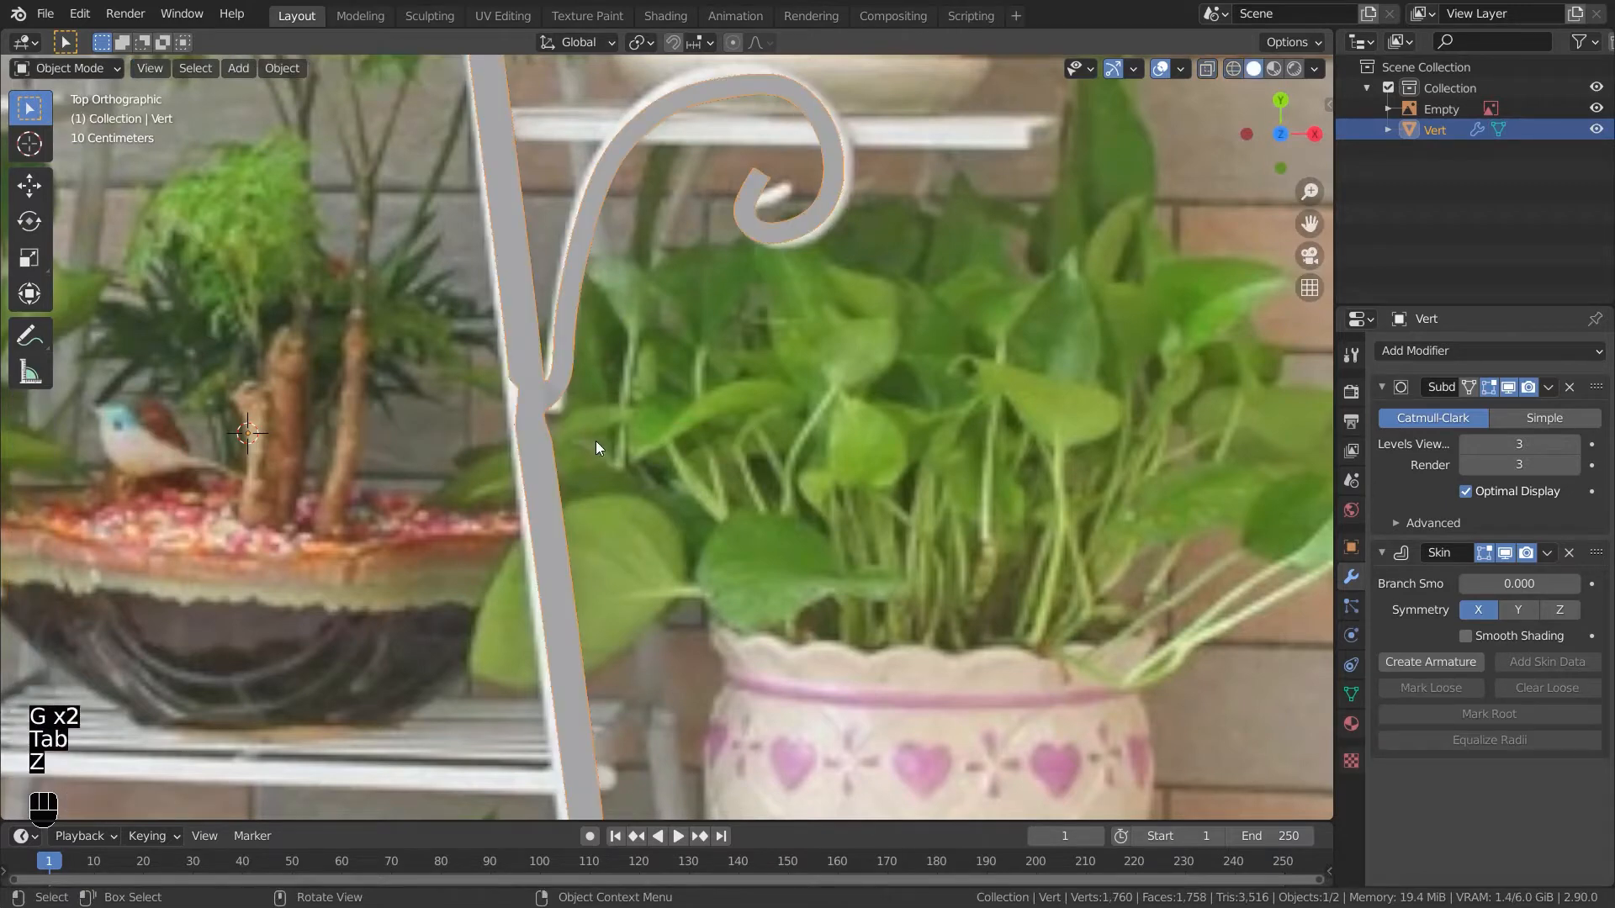
pyautogui.press('Tab')
pyautogui.press('z')
pyautogui.keyDown('shift'); pyautogui.moveTo(589, 473); pyautogui.dragTo(650, 597, button='middle'); pyautogui.keyUp('shift')
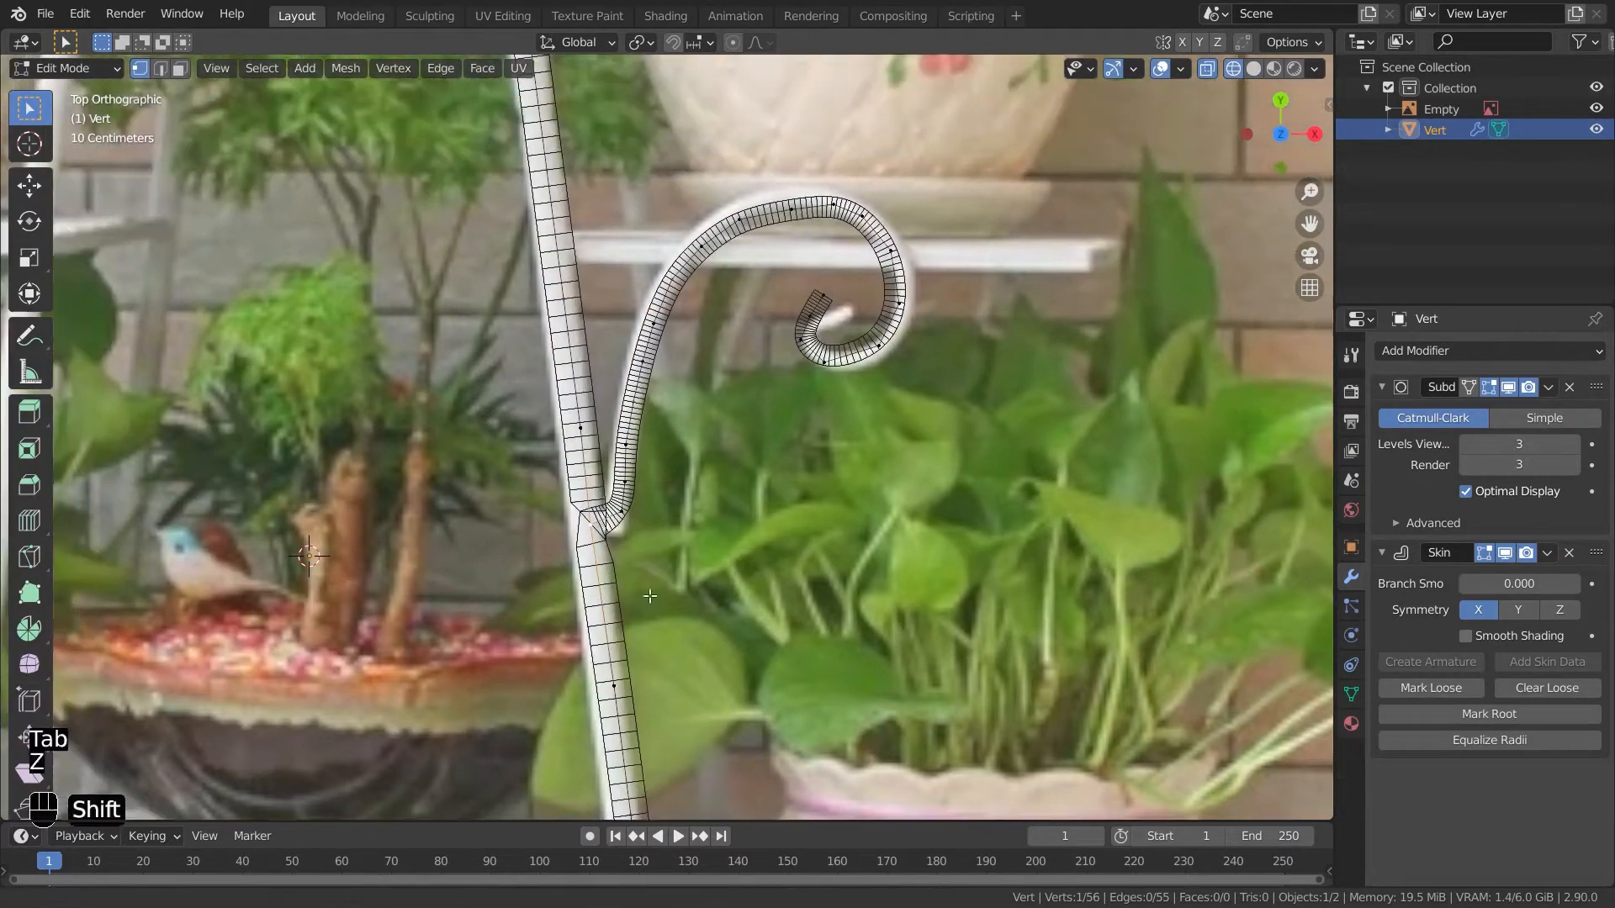
pyautogui.scroll(2, 650, 596)
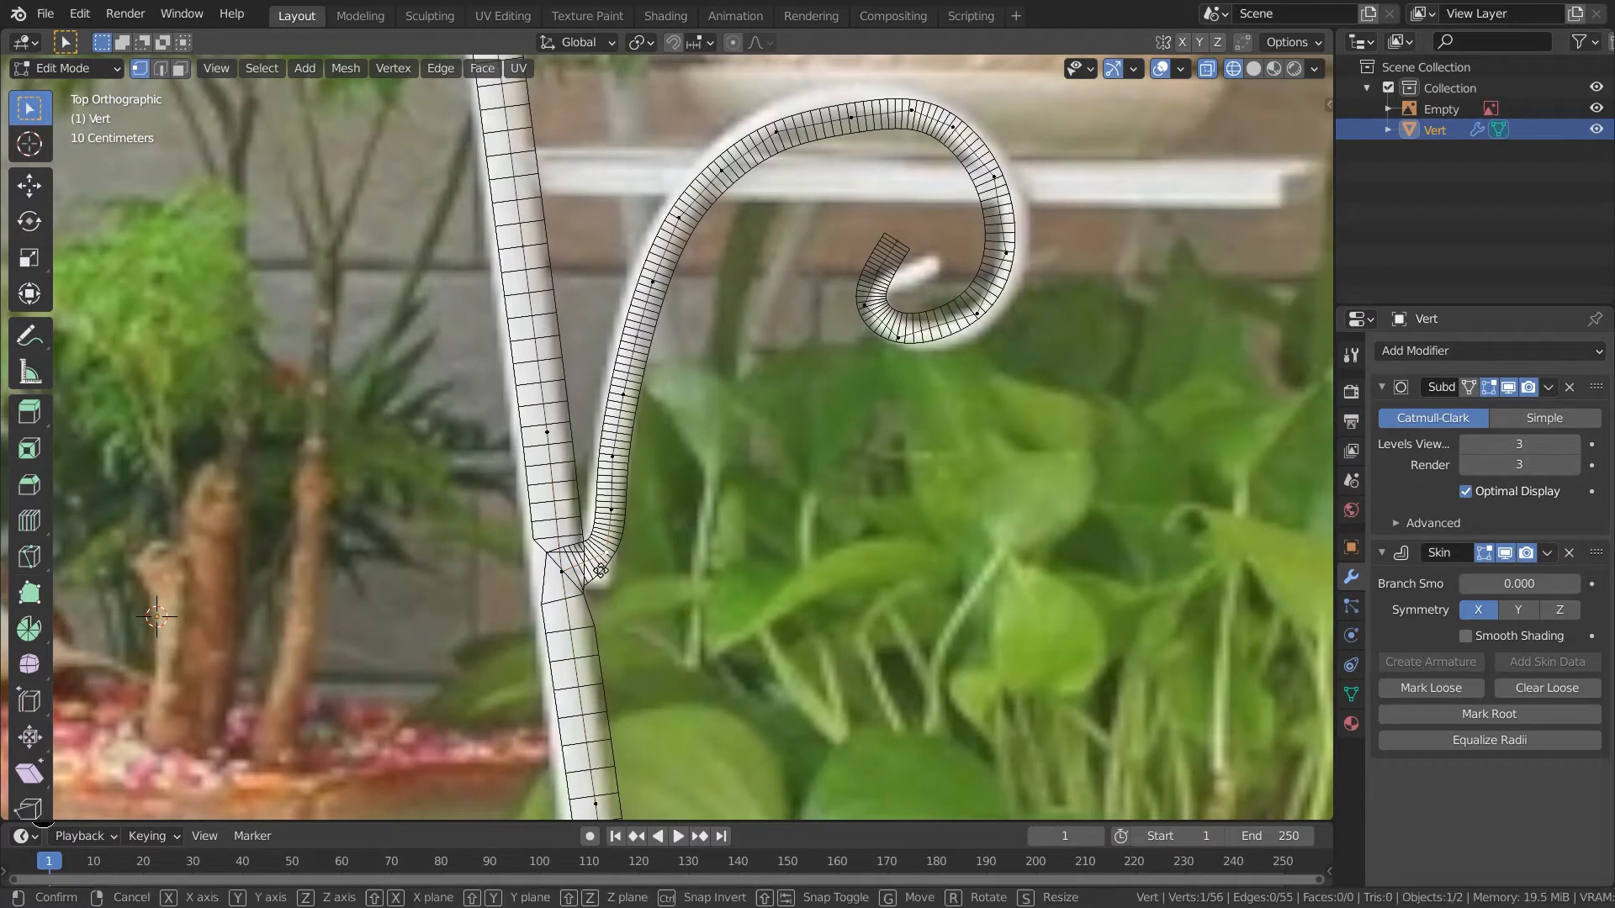
# - Adjust the junction vertex position again, checking the smoothed result in object mode
pyautogui.press('g')
pyautogui.click(593, 579)
pyautogui.press('Tab')
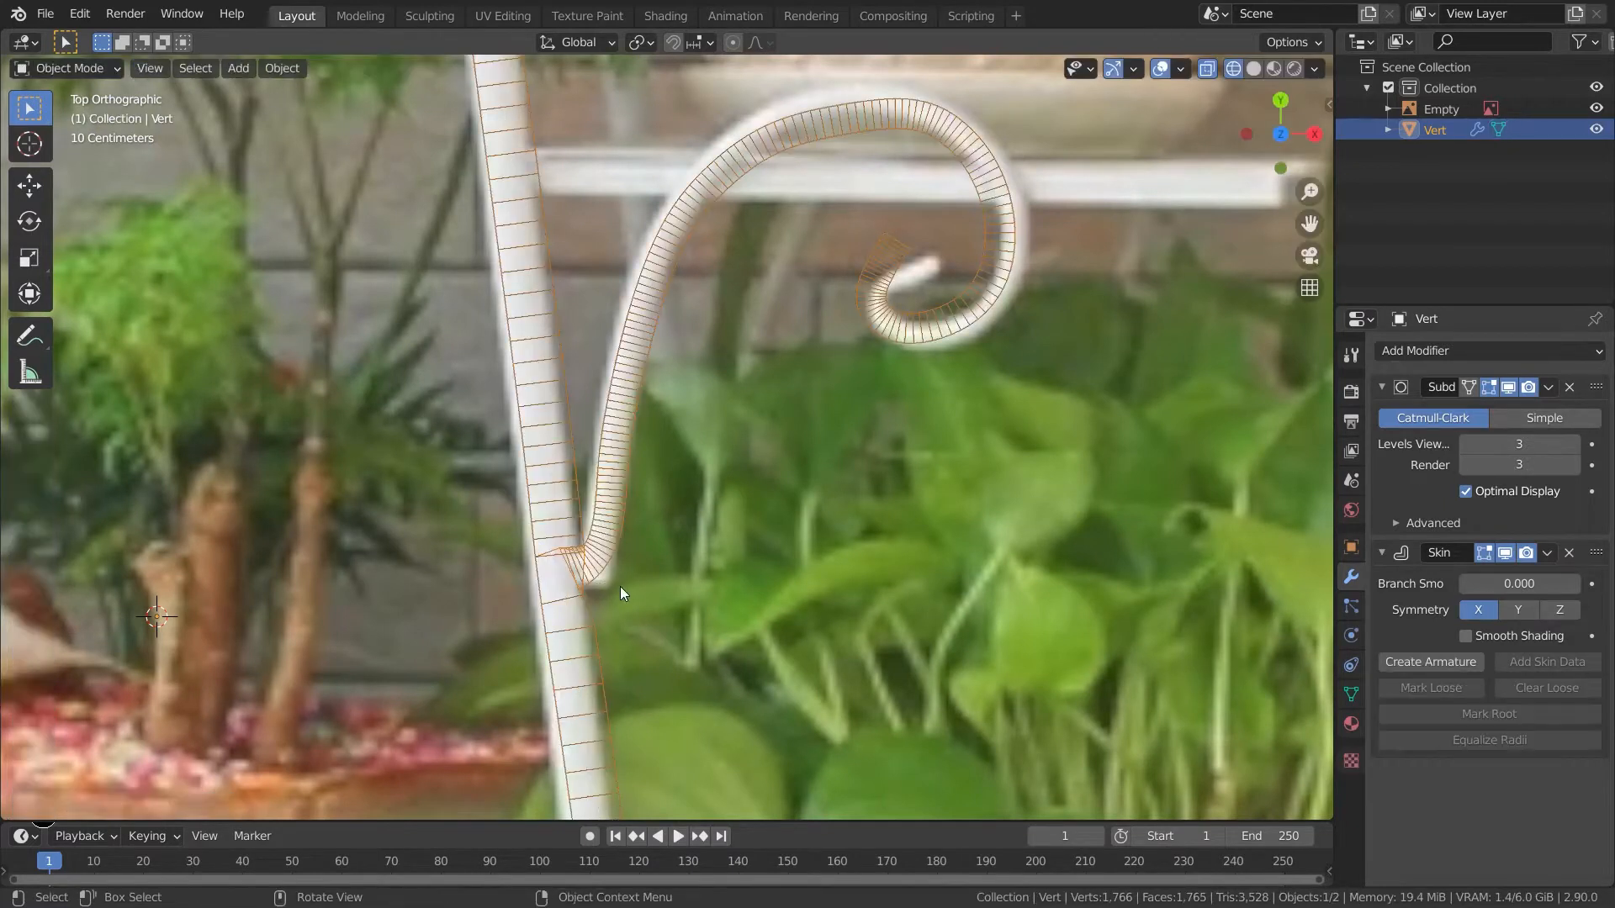
pyautogui.press('Tab')
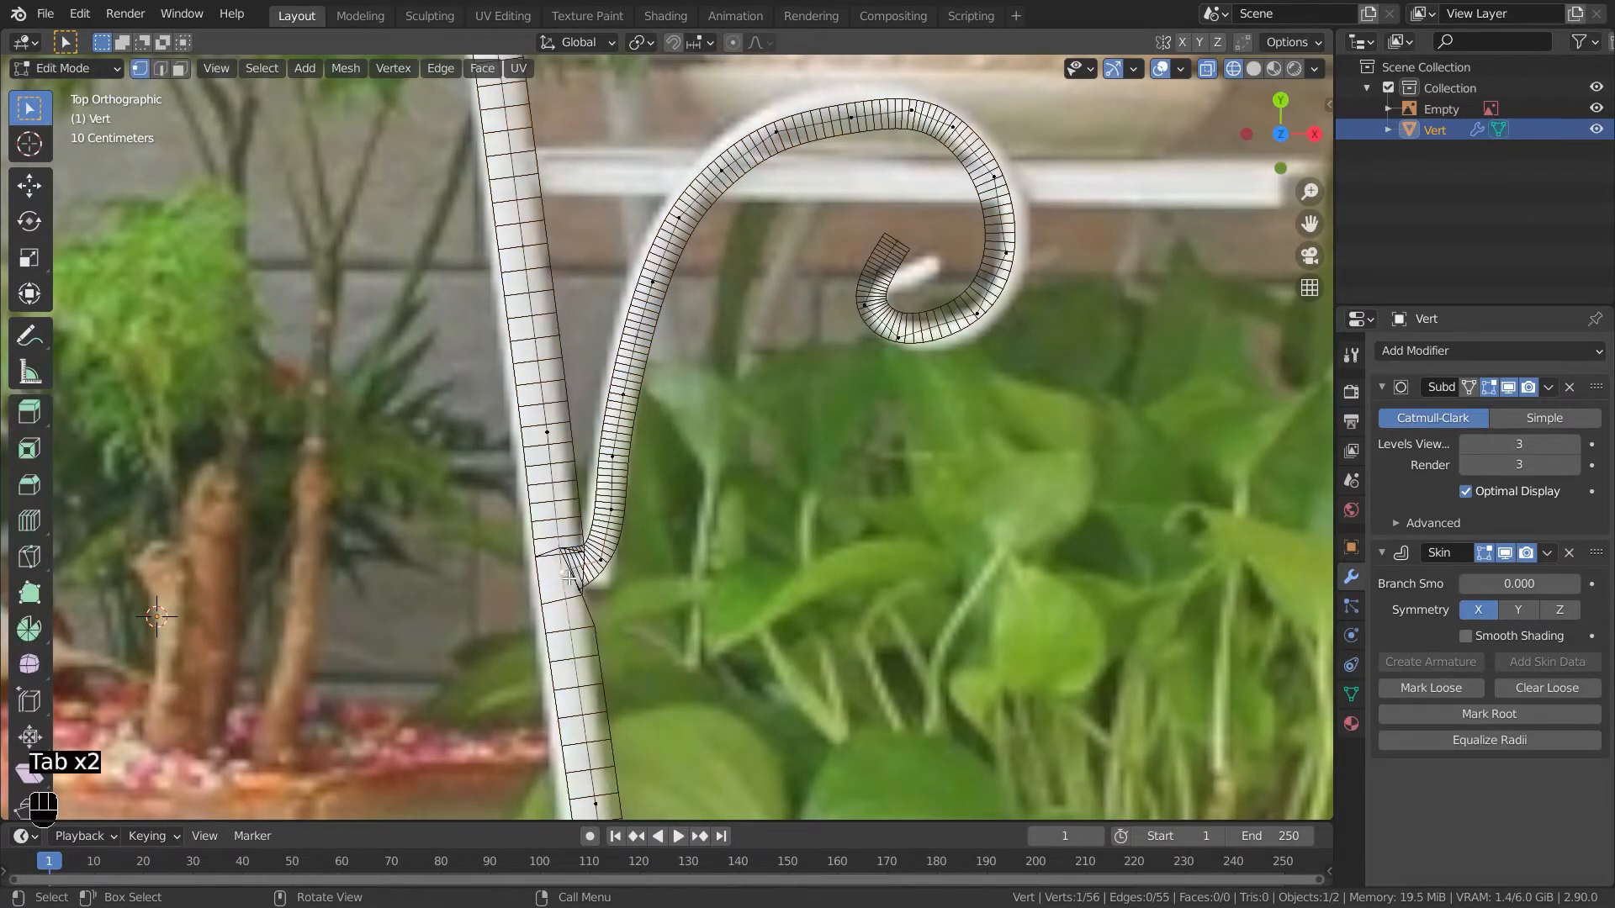
pyautogui.press('g')
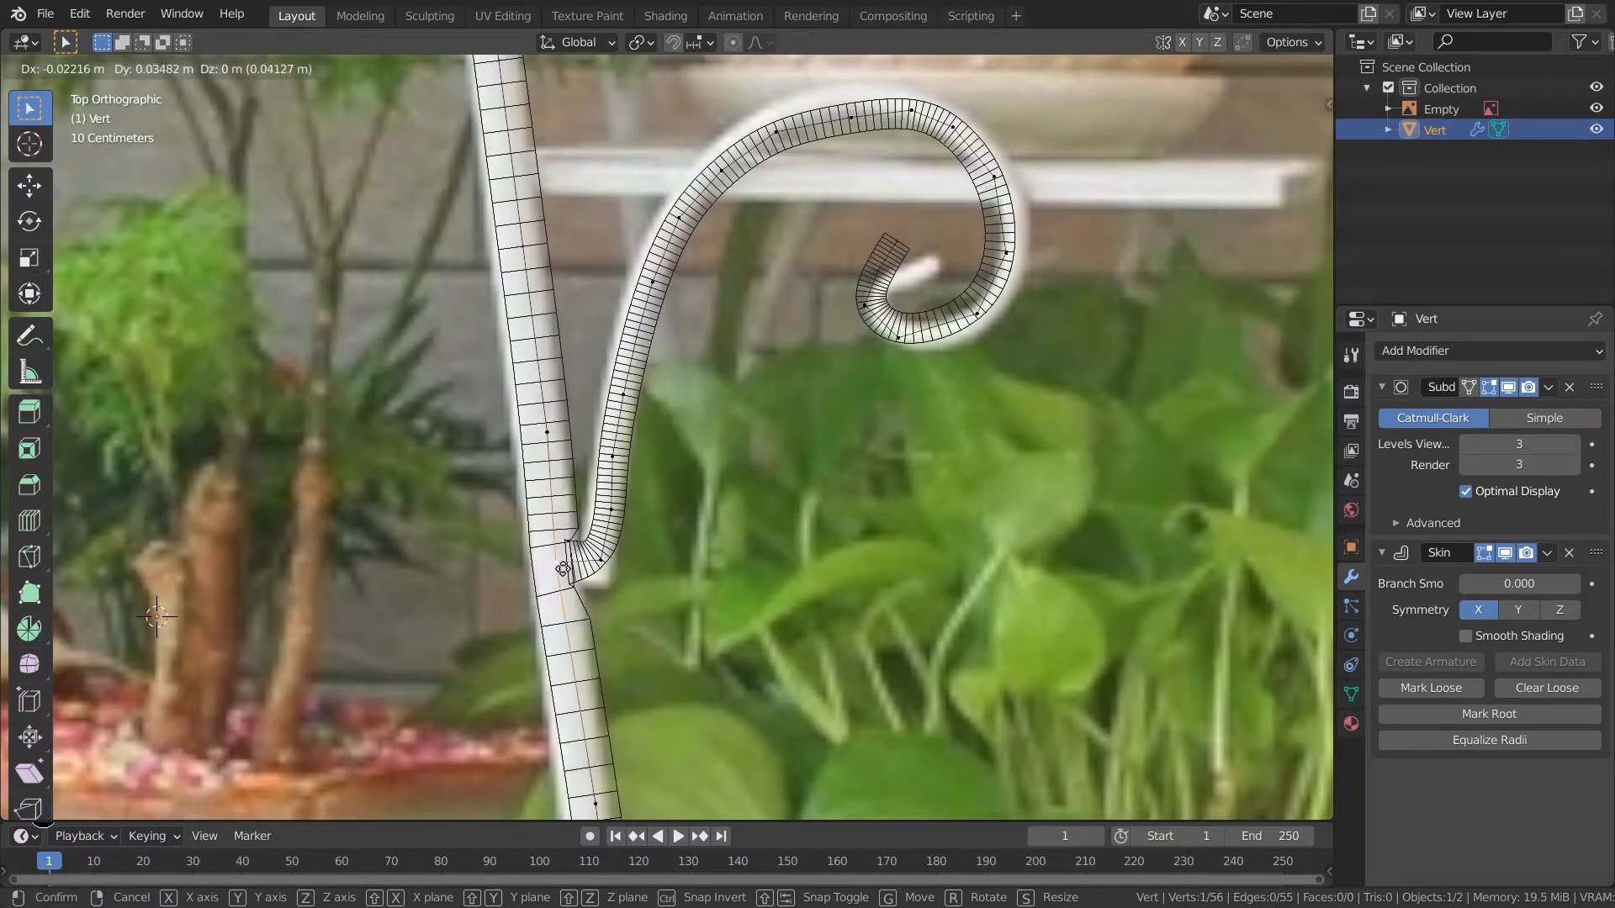
pyautogui.click(562, 568)
# - Subdivide the leg edge just below the scroll junction
pyautogui.press('2')
pyautogui.click(571, 622)
pyautogui.rightClick(572, 620)
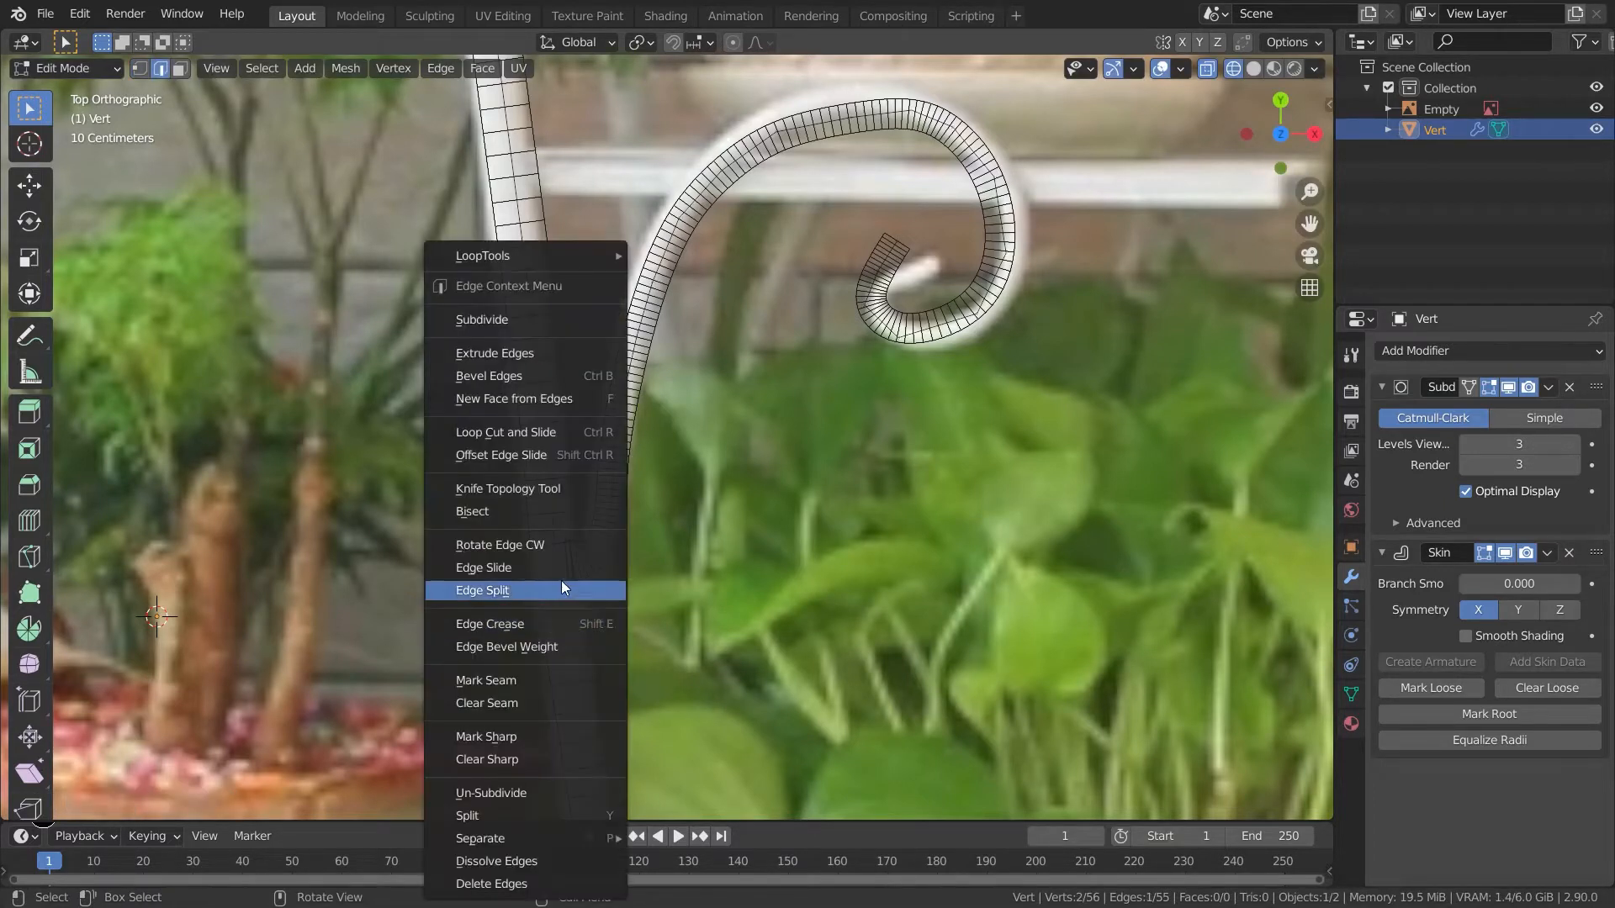
pyautogui.click(498, 323)
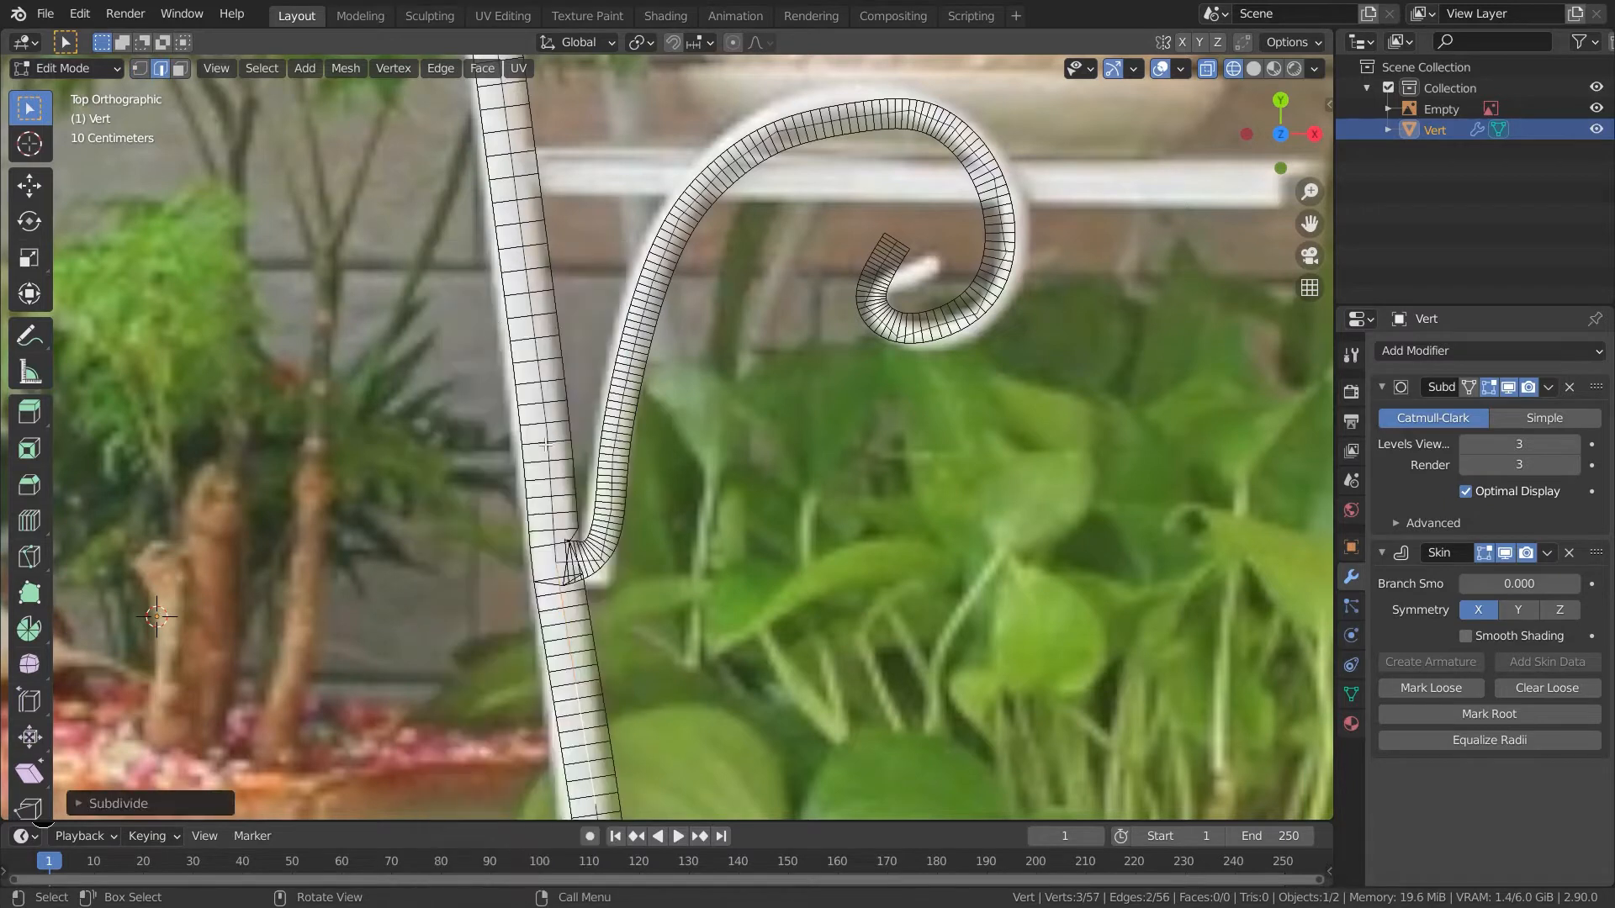
# - Preview the subdivided junction in object mode
pyautogui.rightClick(548, 498)
pyautogui.press('Escape')
pyautogui.press('Tab')
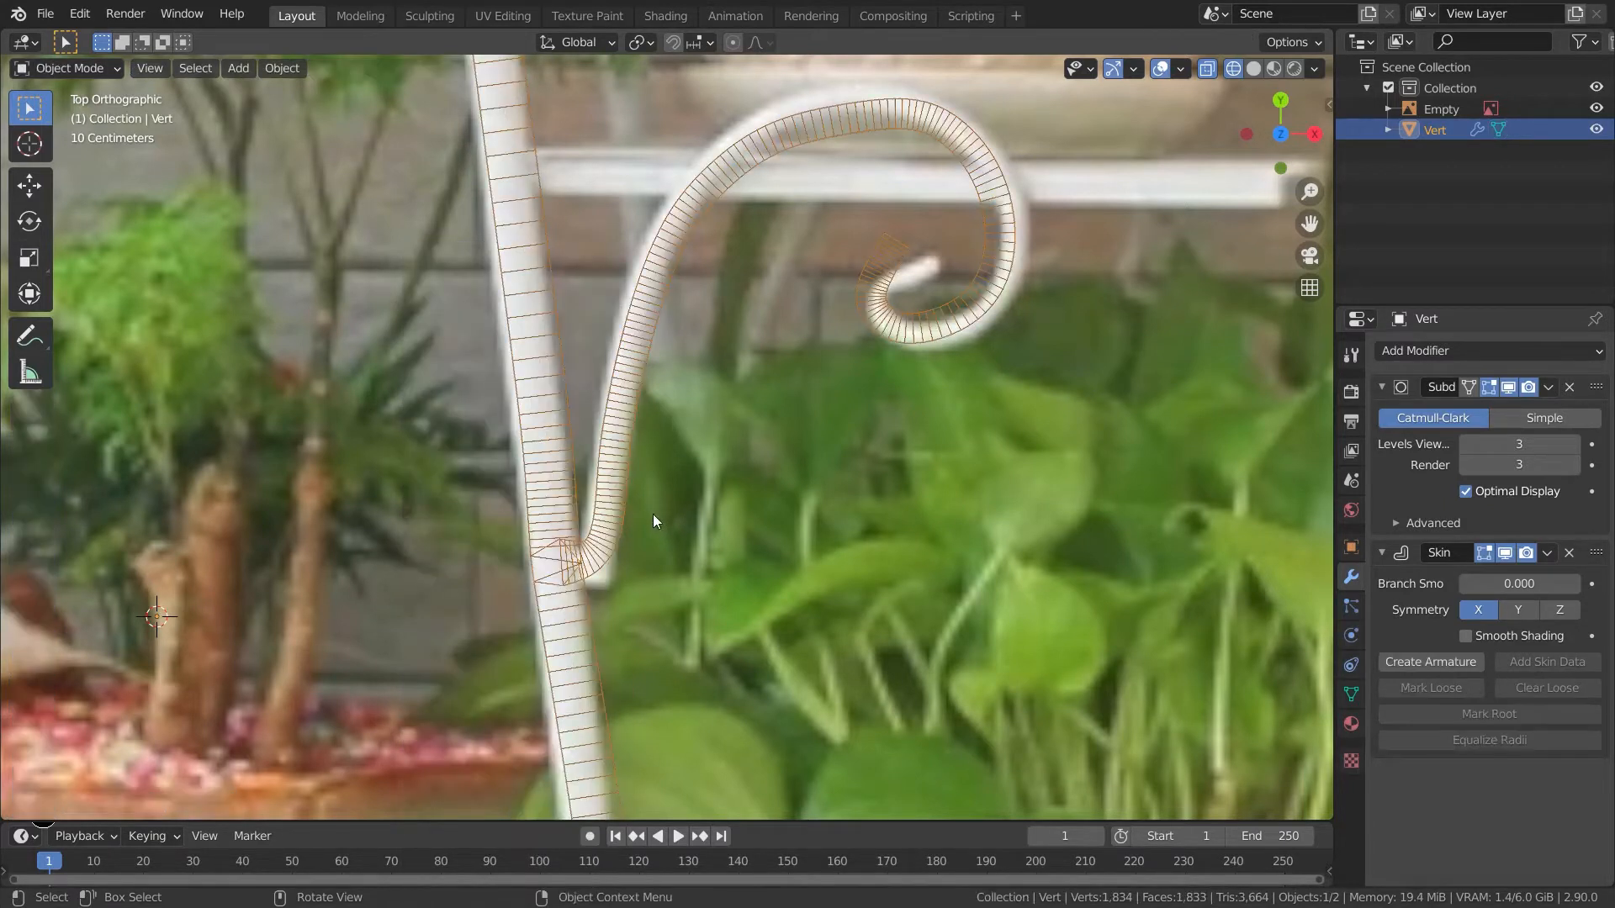
pyautogui.press('Tab')
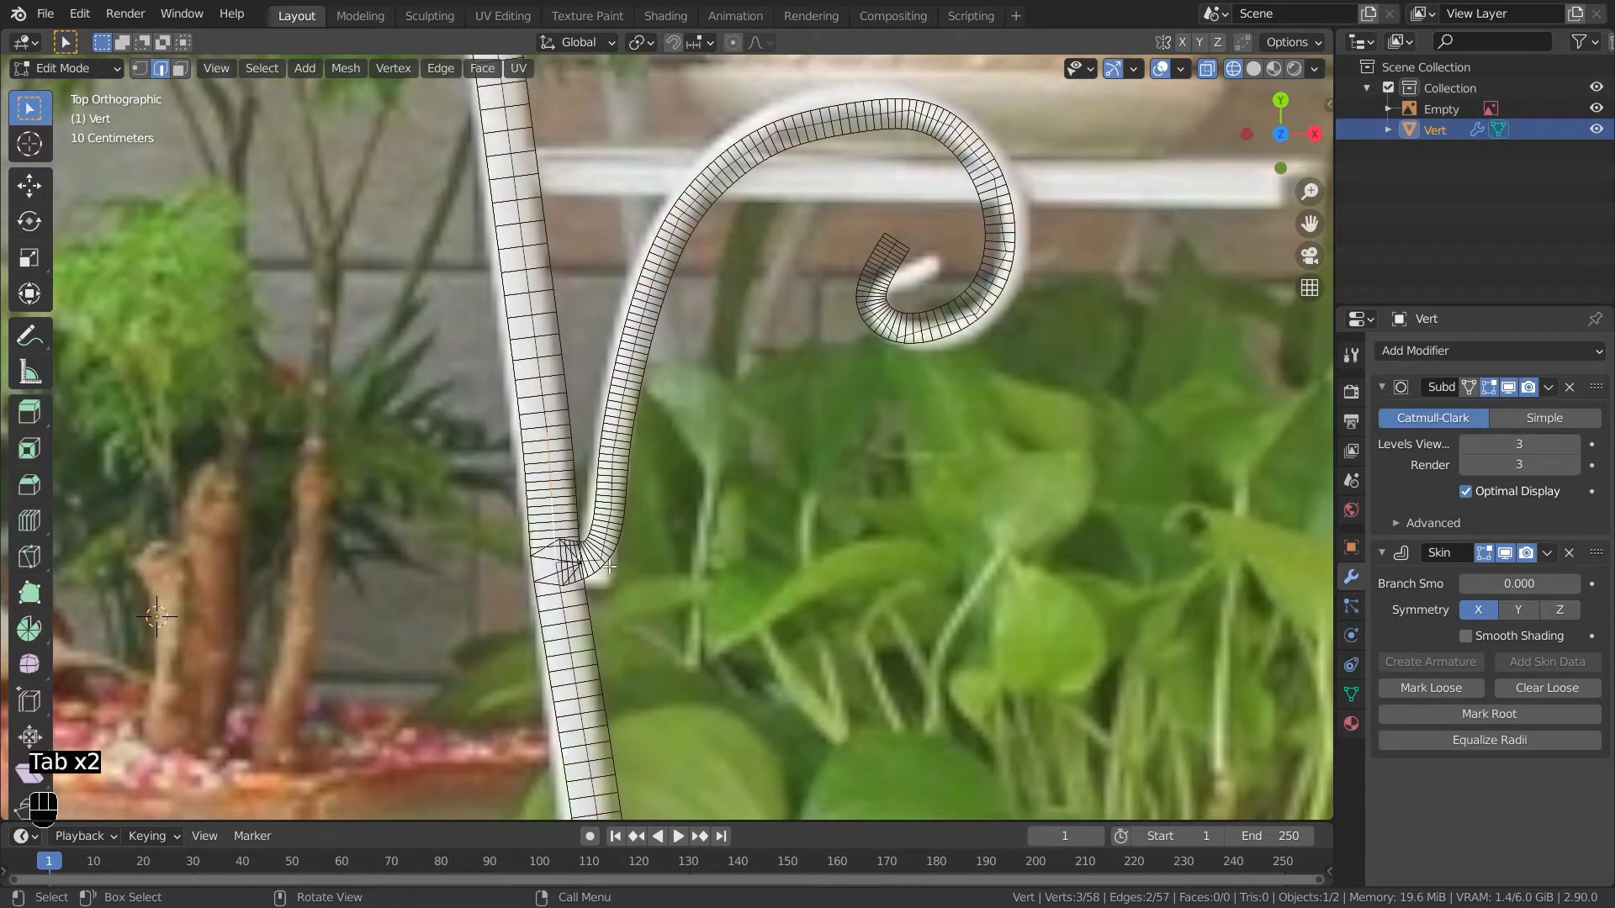
# - Select the vertices of the traced side scroll
pyautogui.press('1')
pyautogui.moveTo(604, 588); pyautogui.dragTo(1040, 122)
pyautogui.keyDown('shift'); pyautogui.moveTo(610, 573); pyautogui.dragTo(494, 21, button='middle'); pyautogui.keyUp('shift')
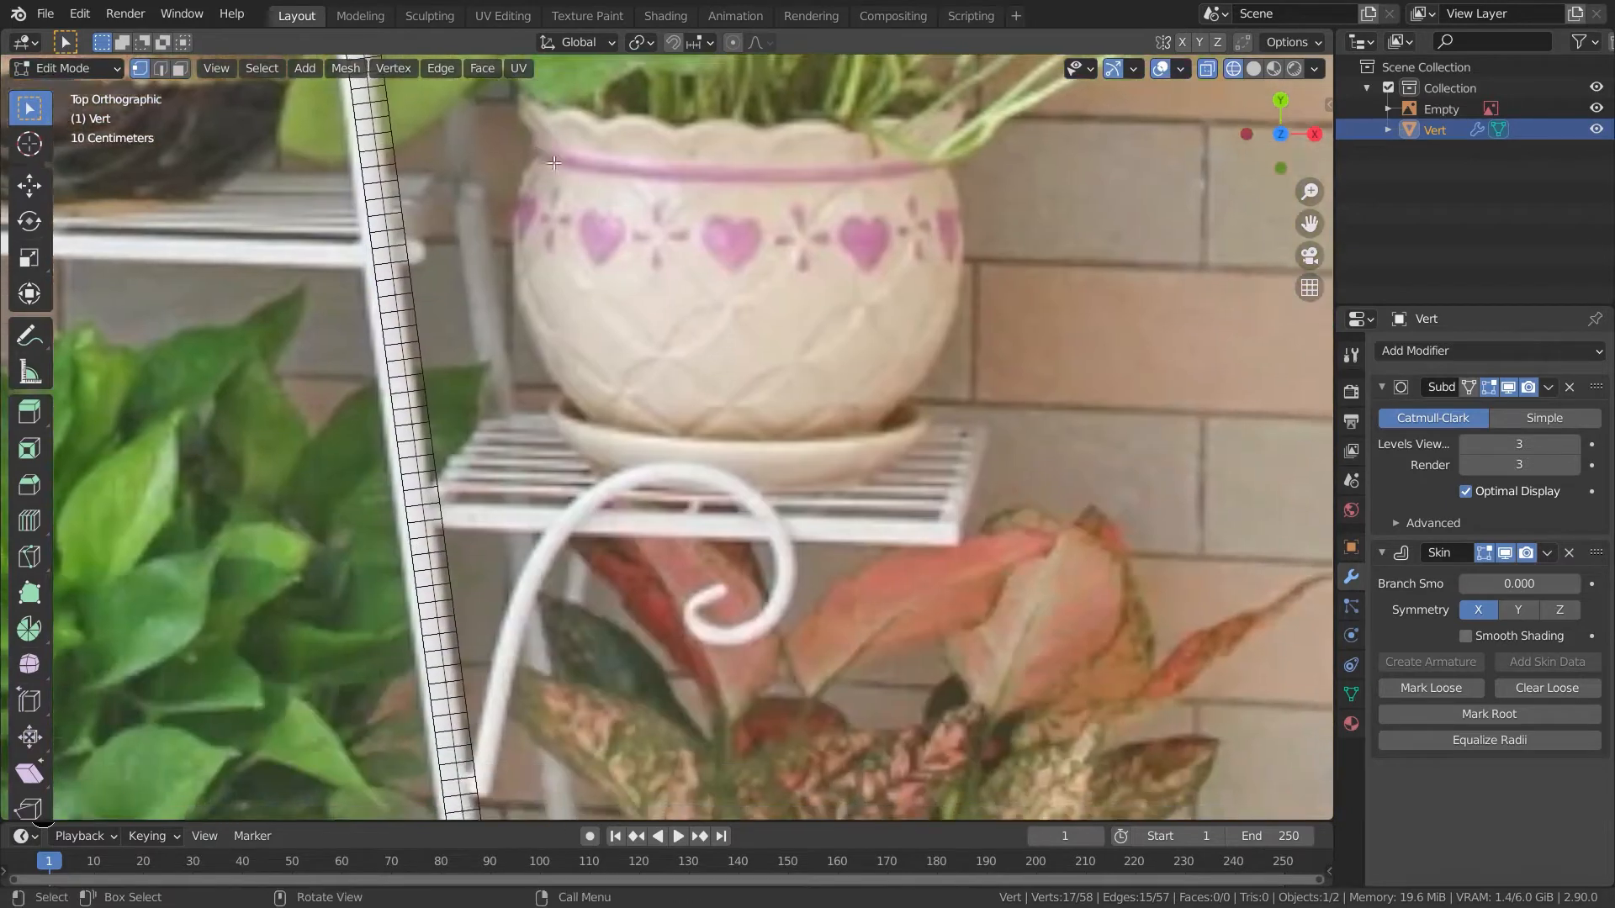
pyautogui.scroll(-3, 685, 539)
pyautogui.hotkey('shift', 'd')
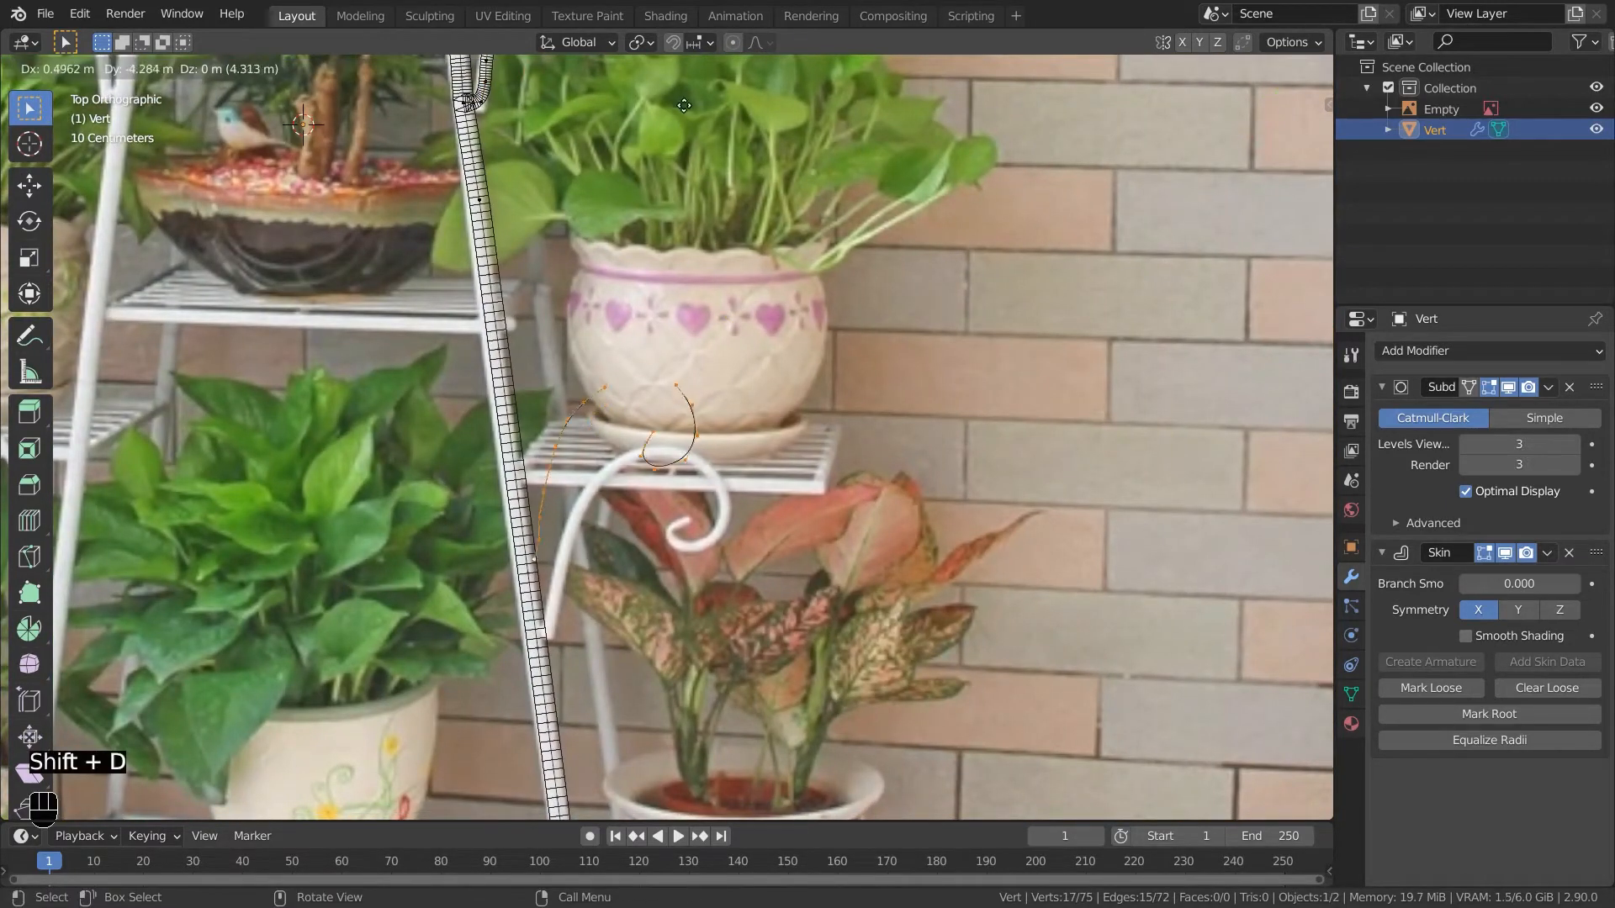
pyautogui.rightClick(717, 190)
pyautogui.keyDown('shift'); pyautogui.moveTo(728, 191); pyautogui.dragTo(787, 577, button='middle'); pyautogui.keyUp('shift')
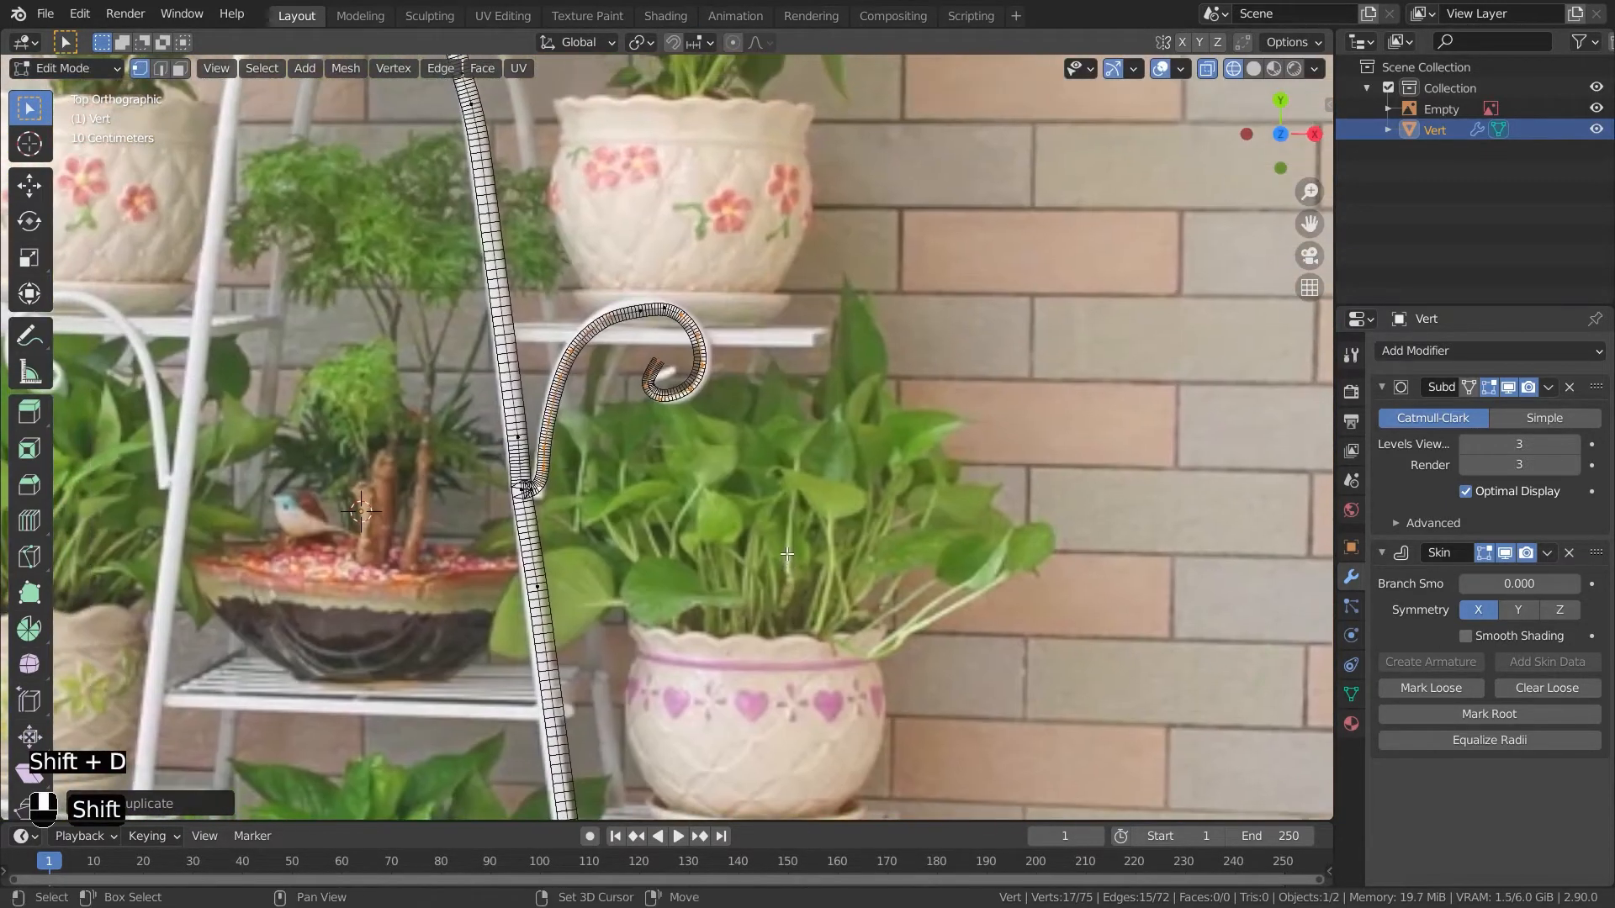
pyautogui.hotkey('ctrl', 'z')
pyautogui.keyDown('shift'); pyautogui.click(714, 400); pyautogui.keyUp('shift')
pyautogui.keyDown('shift'); pyautogui.click(711, 375); pyautogui.keyUp('shift')
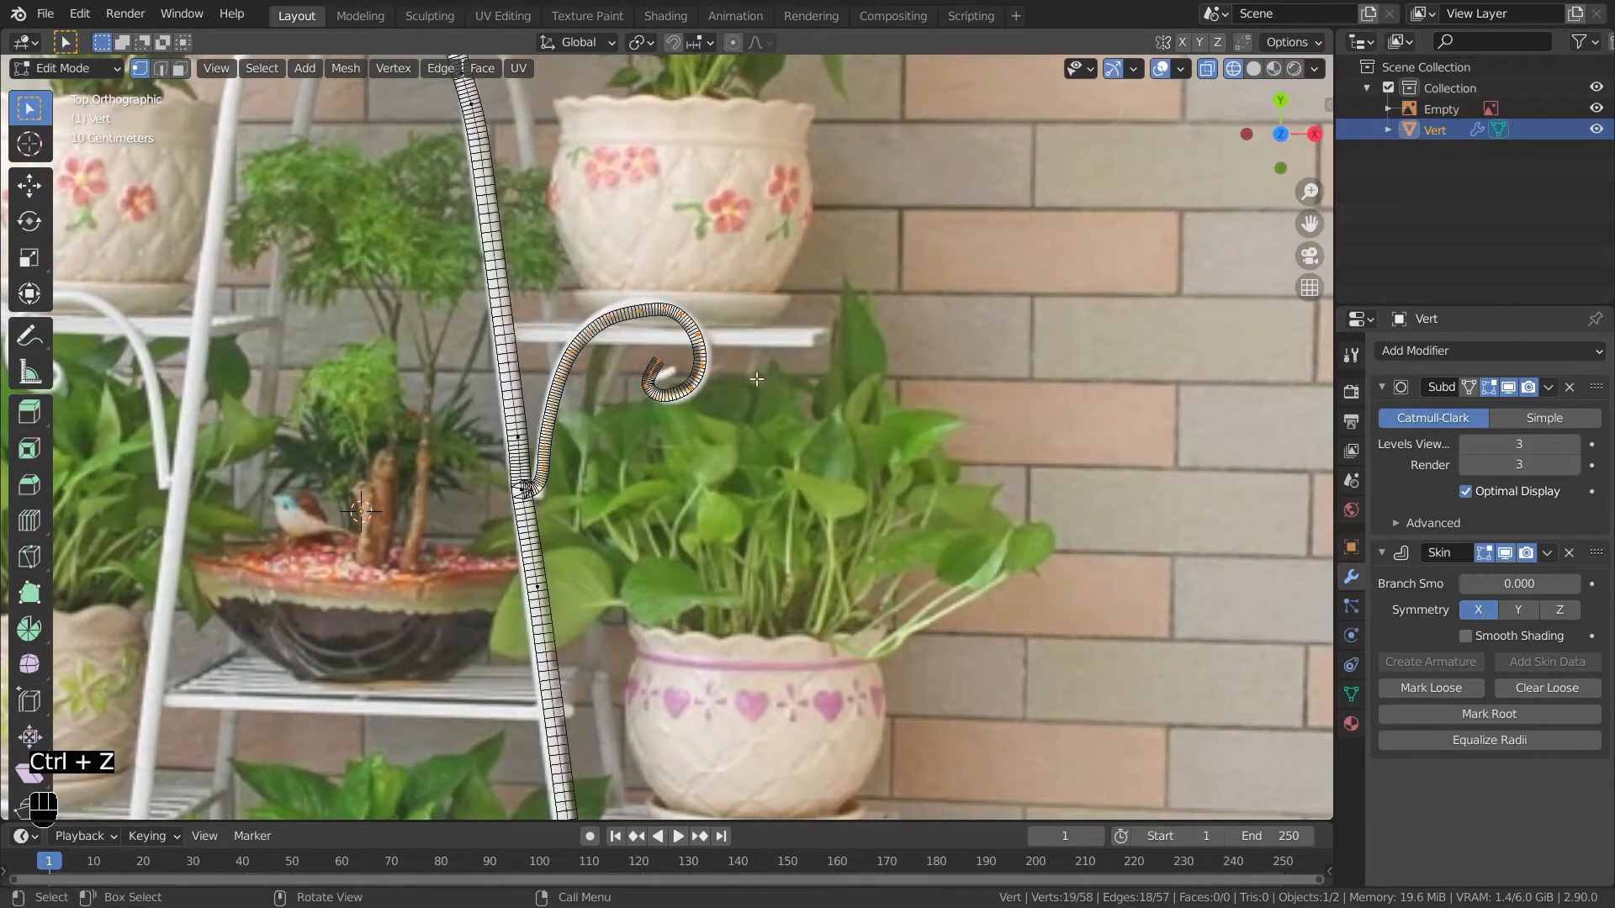
# - Duplicate the scroll and place the copy over the lower shelf's scroll
pyautogui.keyDown('shift'); pyautogui.moveTo(757, 379); pyautogui.dragTo(555, 13, button='middle'); pyautogui.keyUp('shift')
pyautogui.keyDown('shift'); pyautogui.moveTo(679, 340); pyautogui.dragTo(678, 264, button='middle'); pyautogui.keyUp('shift')
pyautogui.hotkey('shift', 'd')
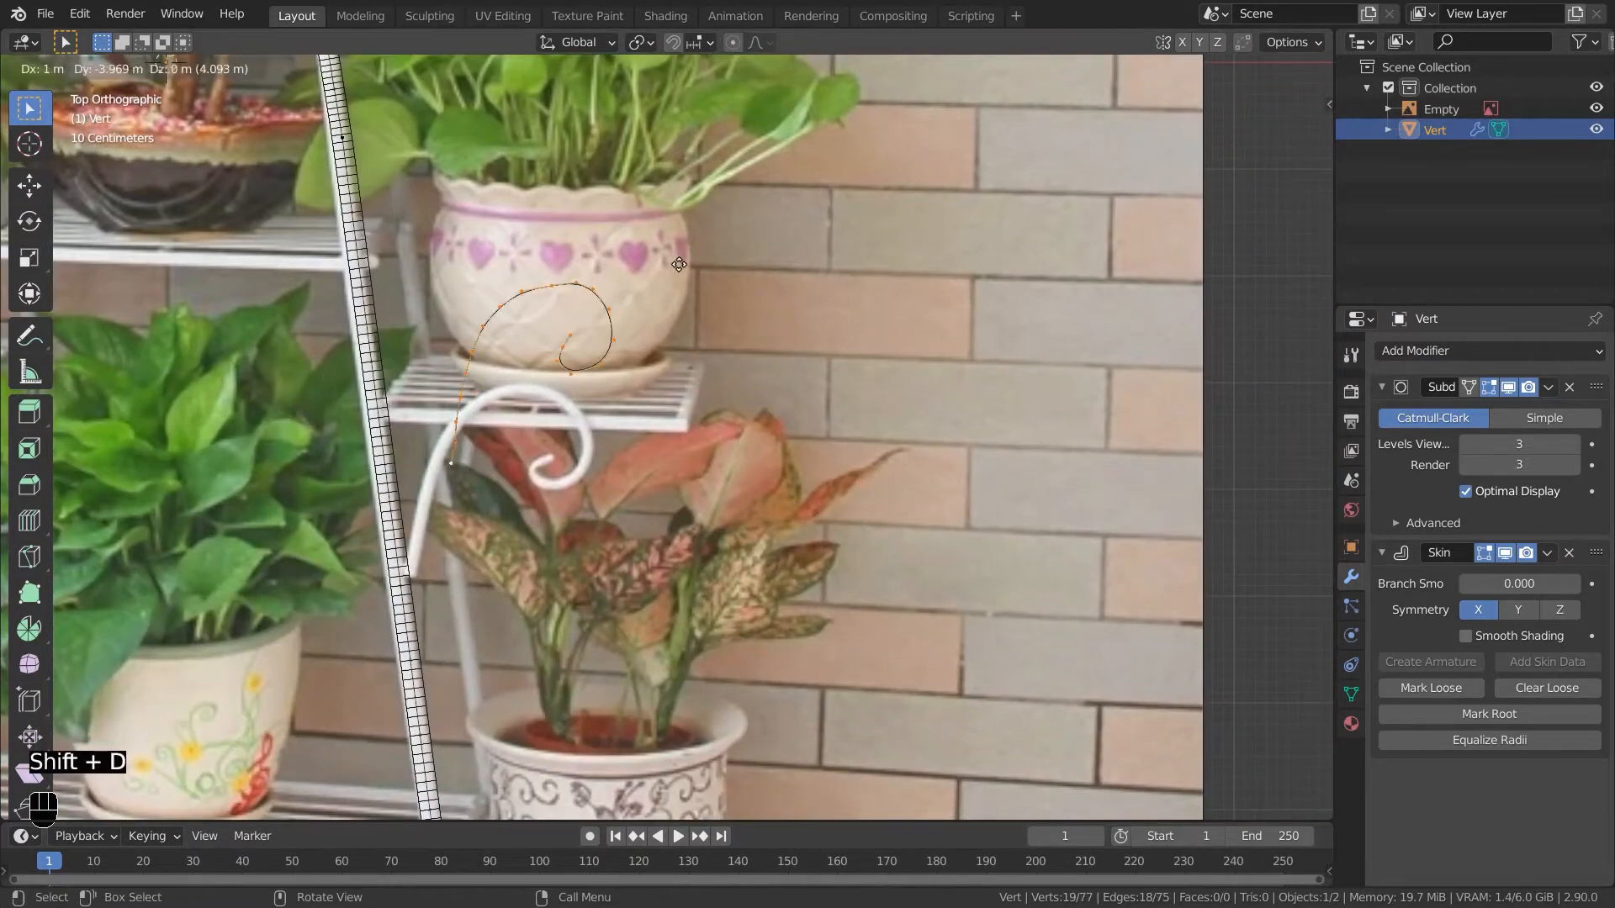
pyautogui.click(666, 341)
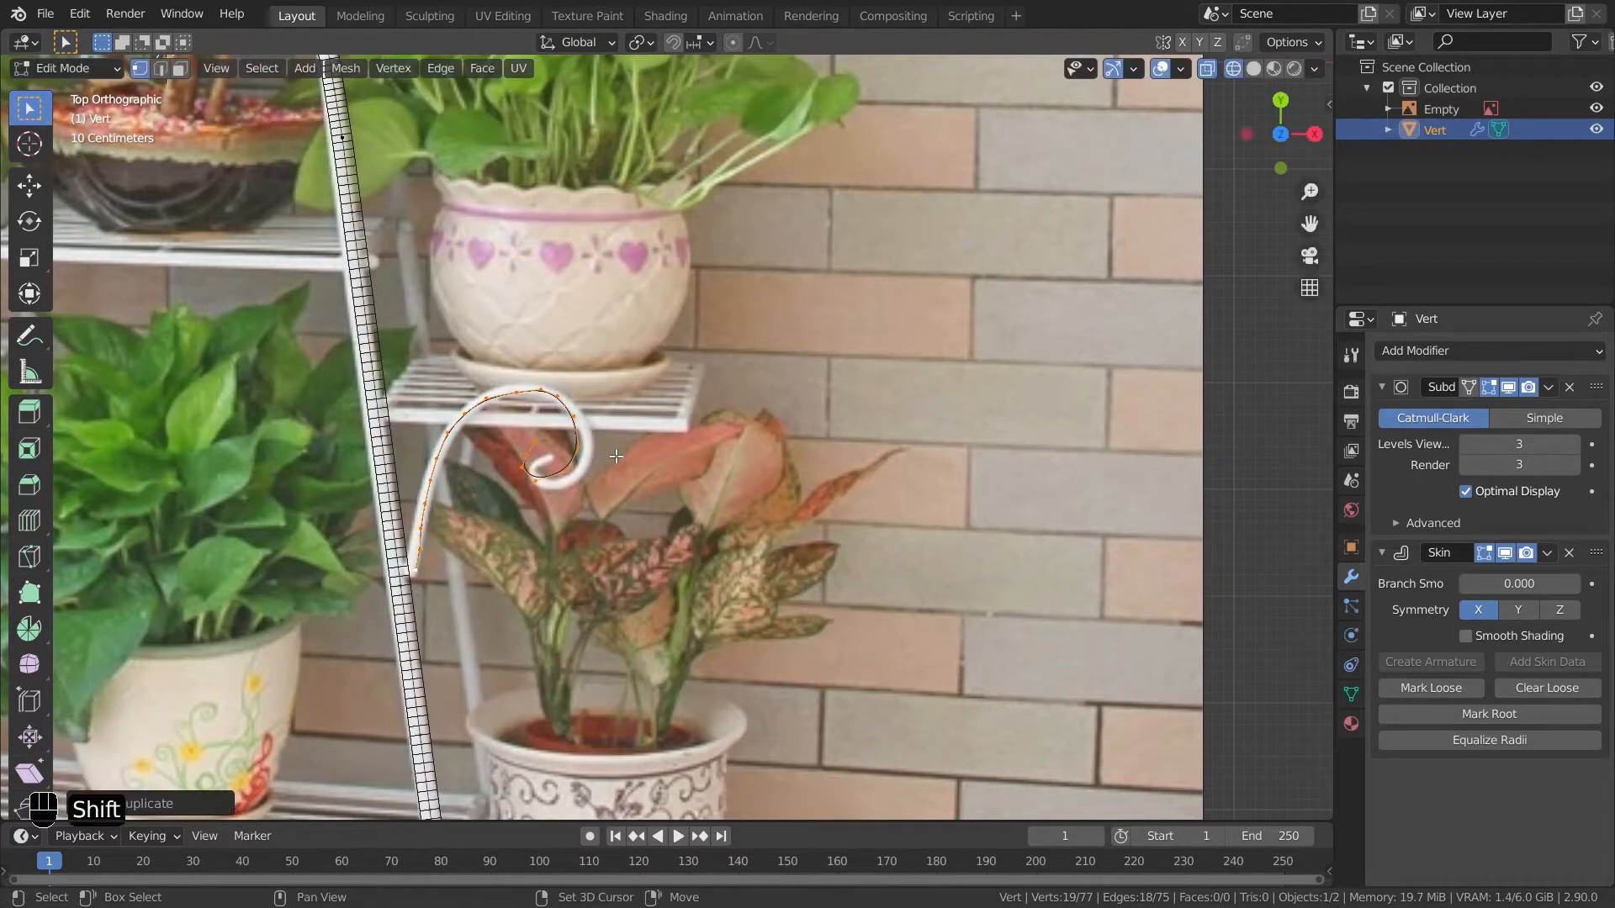
# - Extrude the copy's end vertex onto the leg and merge it with the leg vertex at center
pyautogui.keyDown('shift'); pyautogui.moveTo(617, 457); pyautogui.dragTo(653, 356, button='middle'); pyautogui.keyUp('shift')
pyautogui.scroll(5, 653, 357)
pyautogui.keyDown('shift'); pyautogui.moveTo(307, 527); pyautogui.dragTo(529, 575, button='middle'); pyautogui.keyUp('shift')
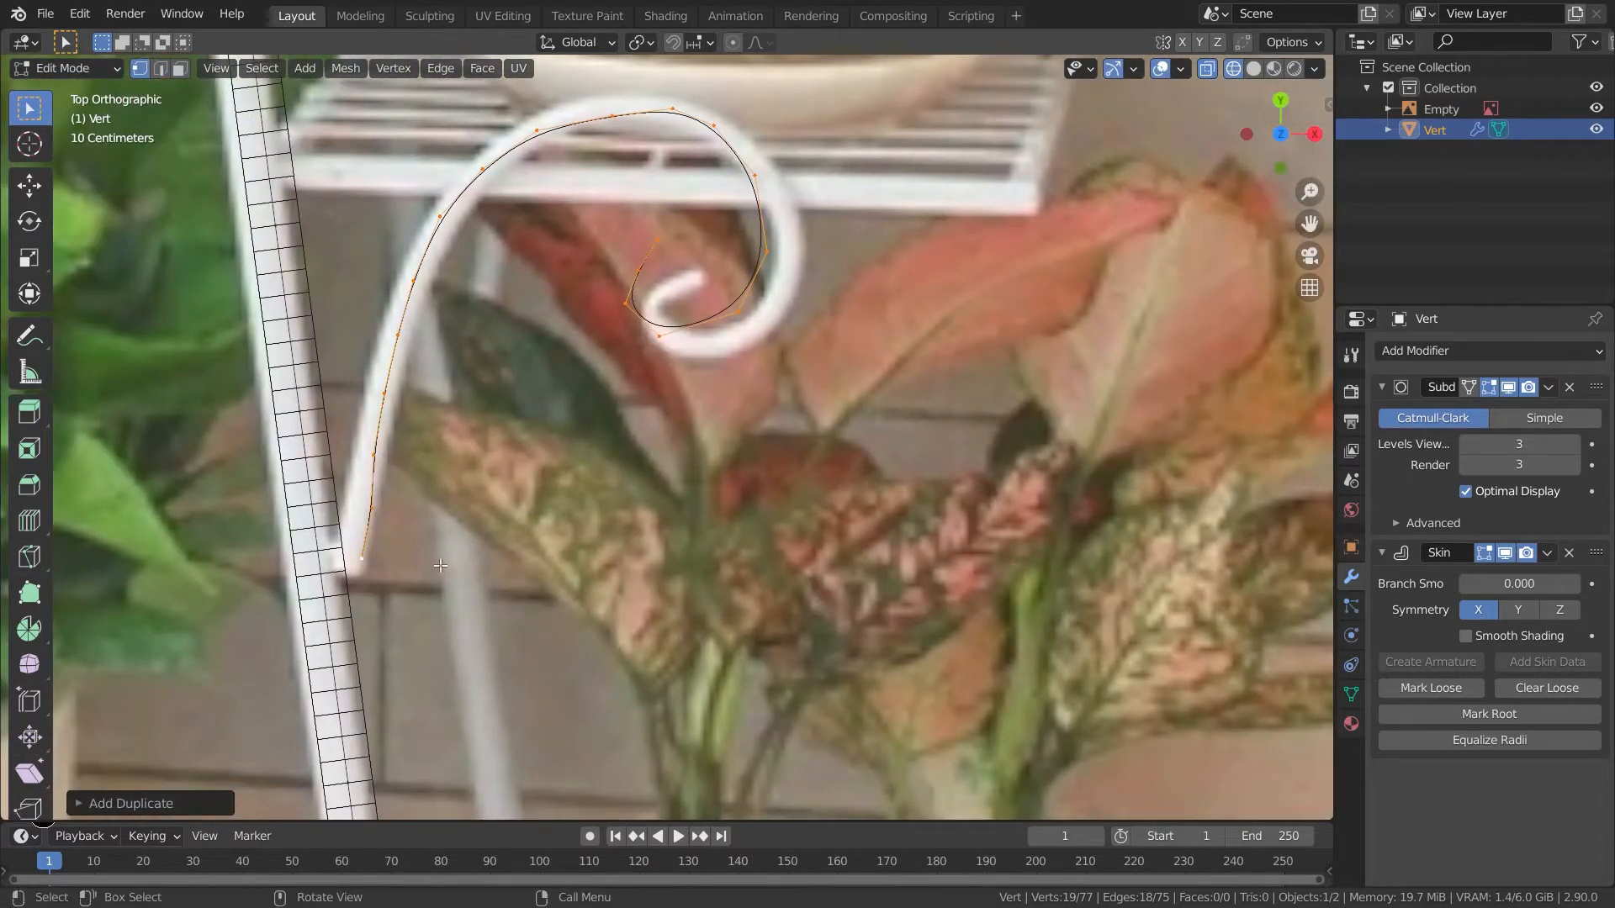
pyautogui.click(330, 560)
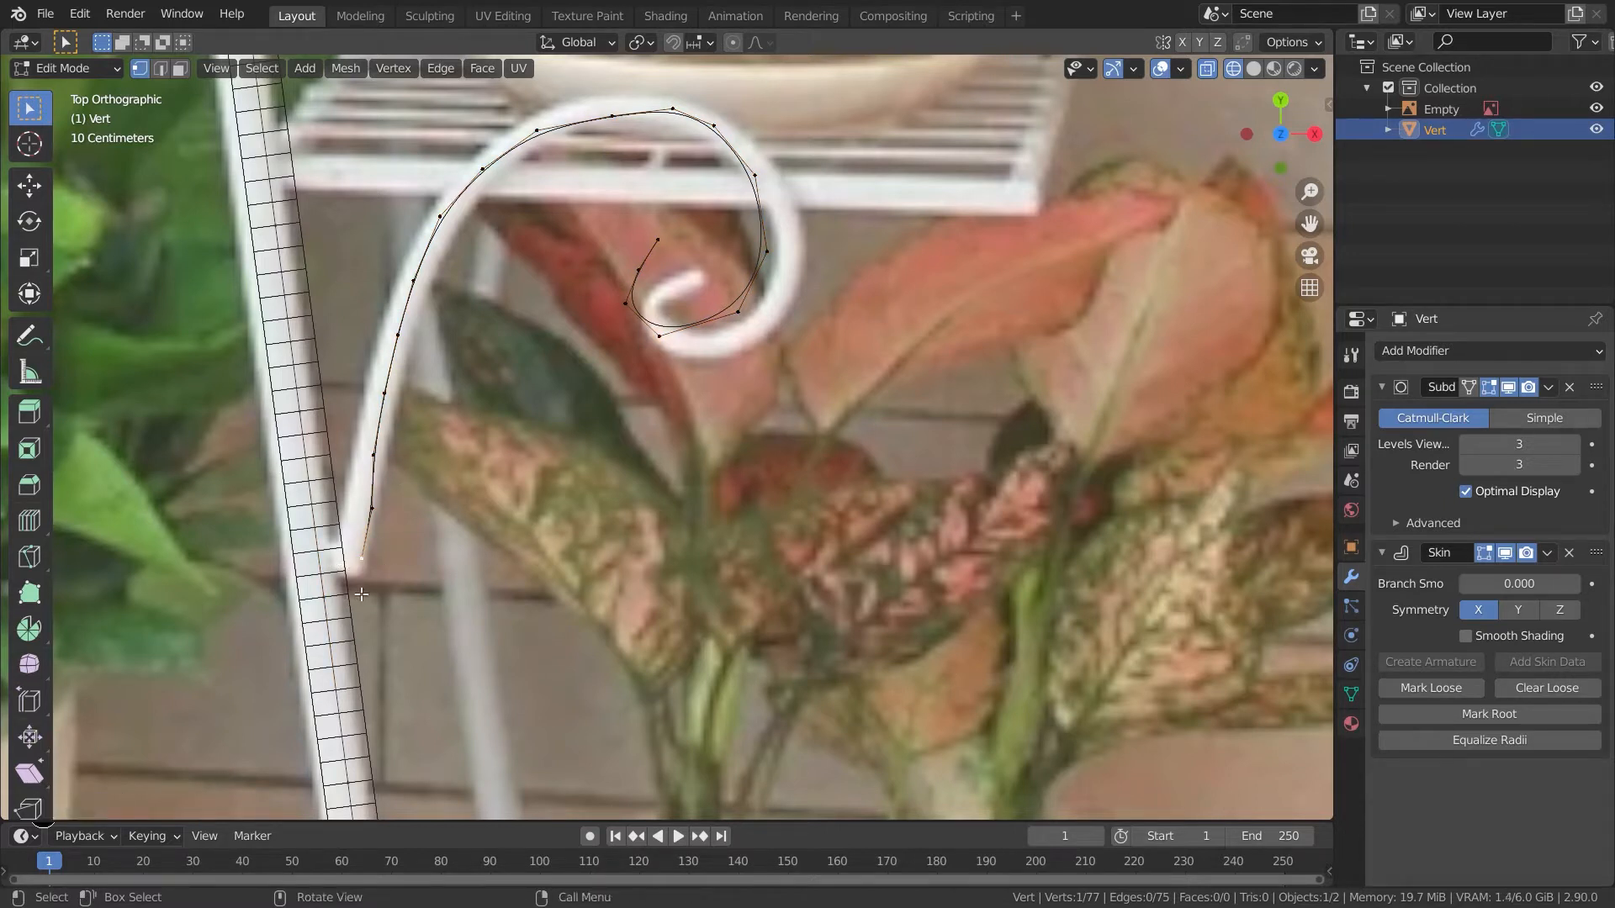
pyautogui.press('e')
pyautogui.click(326, 633)
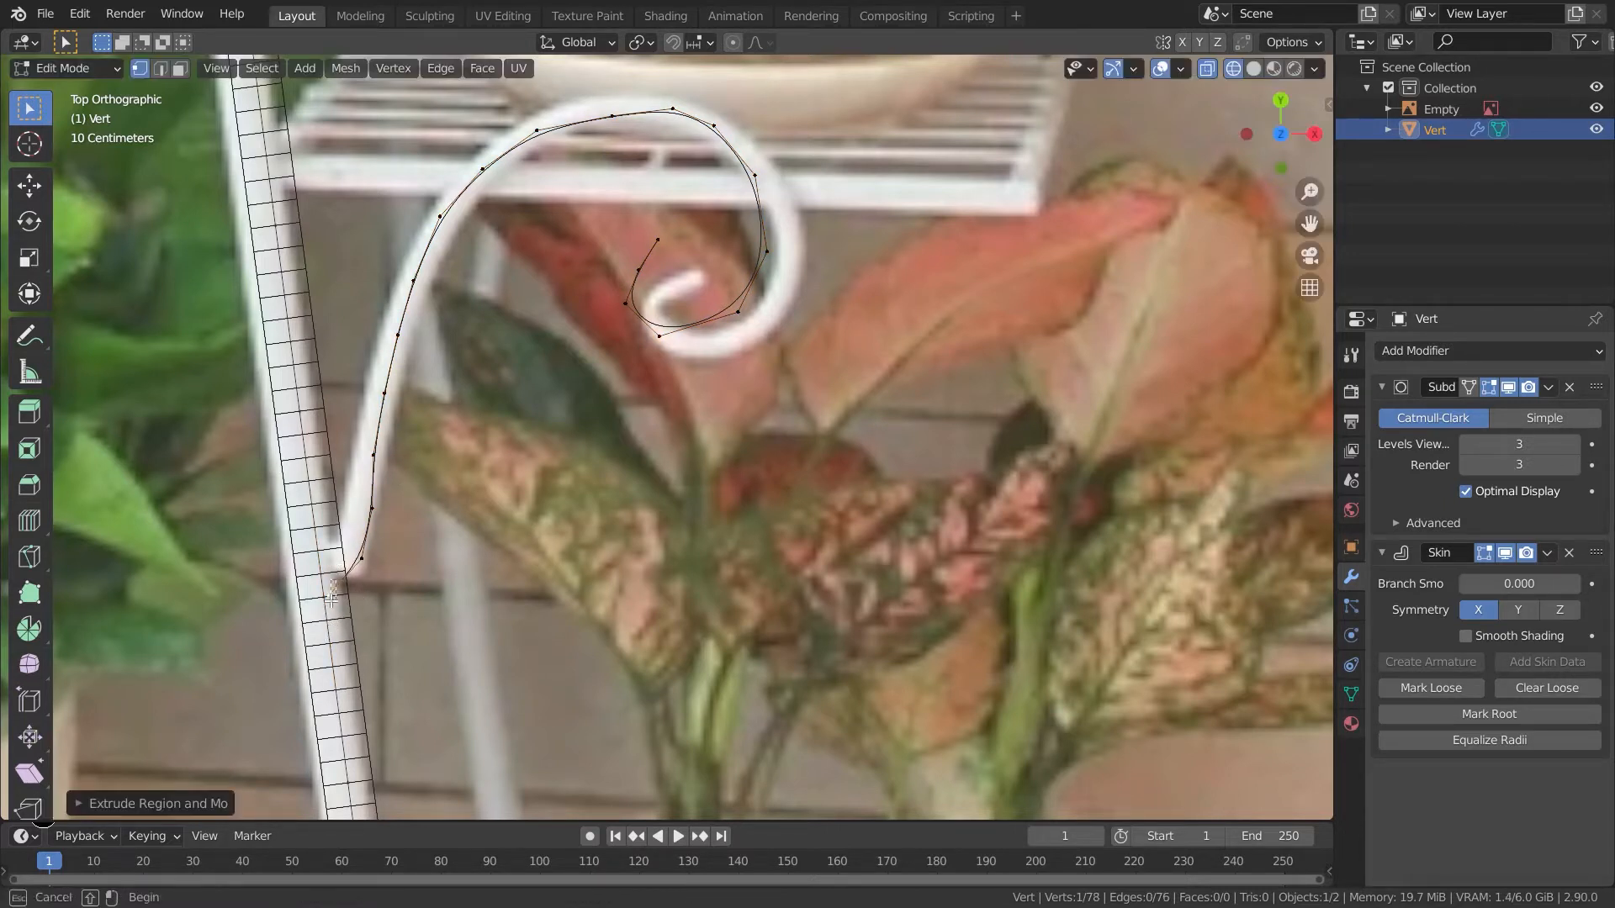
pyautogui.keyDown('shift'); pyautogui.click(323, 611); pyautogui.keyUp('shift')
pyautogui.rightClick(328, 607)
pyautogui.moveTo(325, 803)
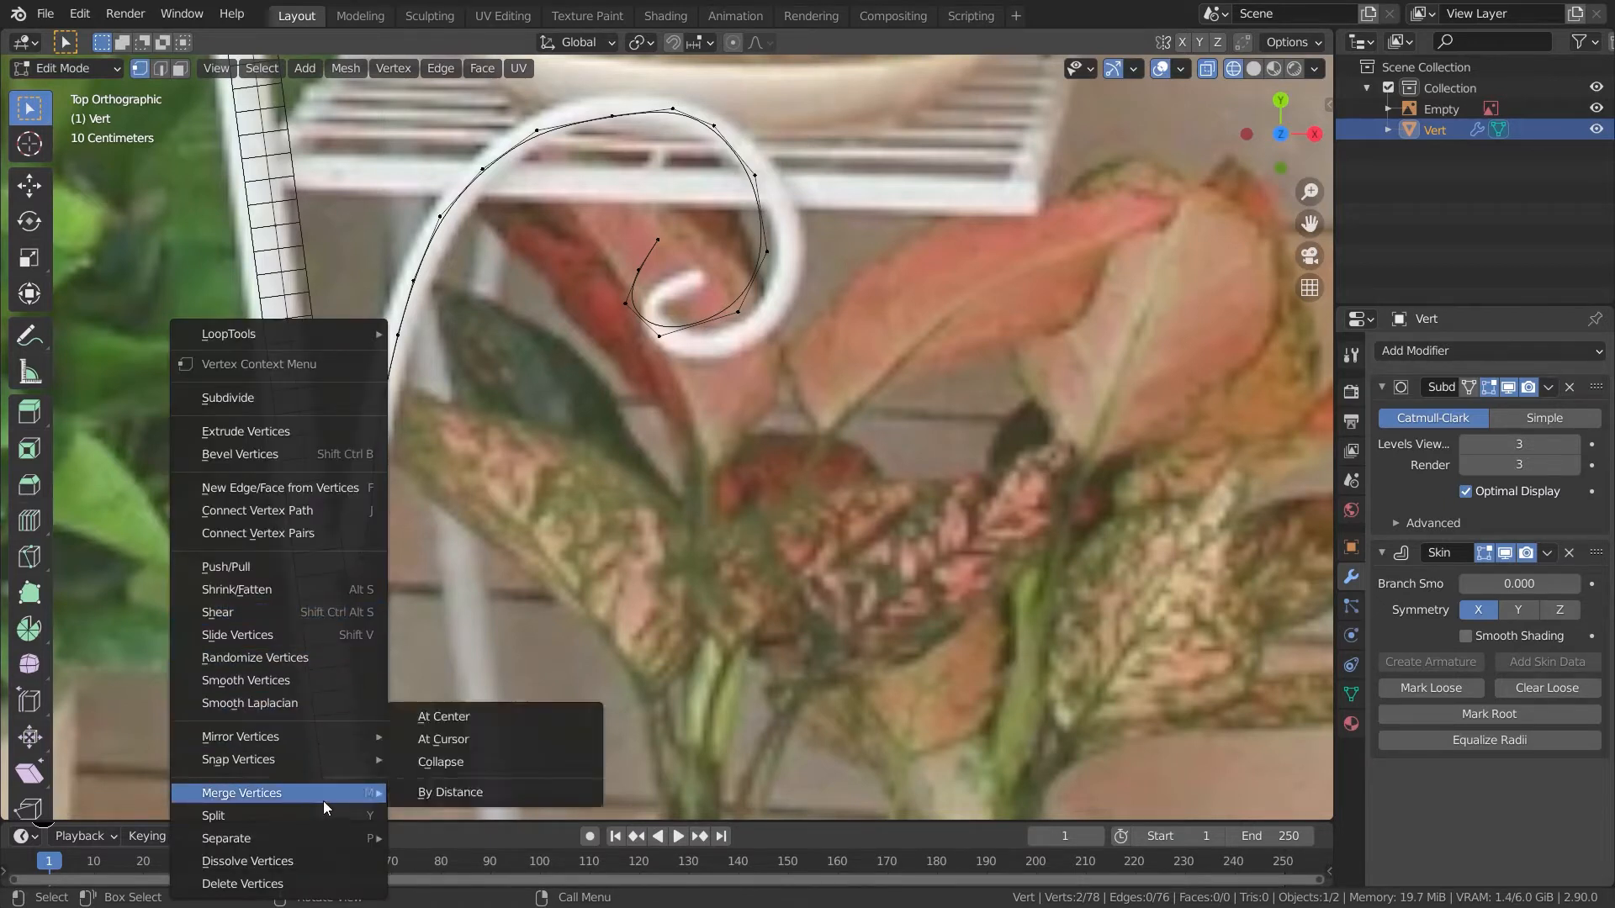
pyautogui.click(457, 716)
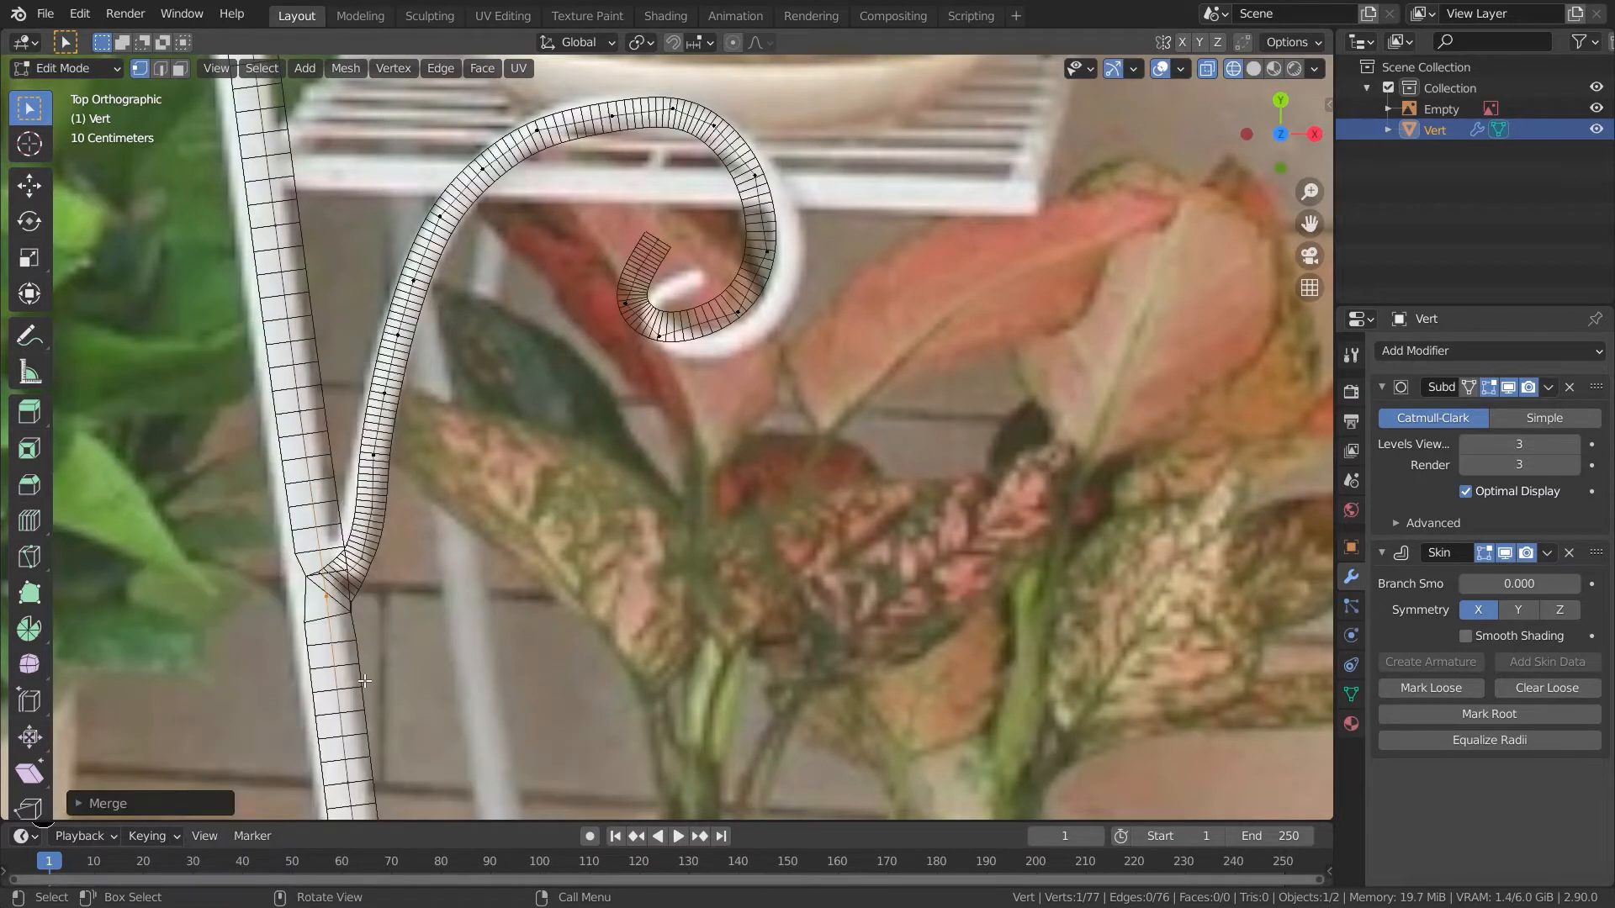
# - Subdivide the leg edge beside the lower scroll's junction
pyautogui.press('2')
pyautogui.click(321, 551)
pyautogui.rightClick(319, 550)
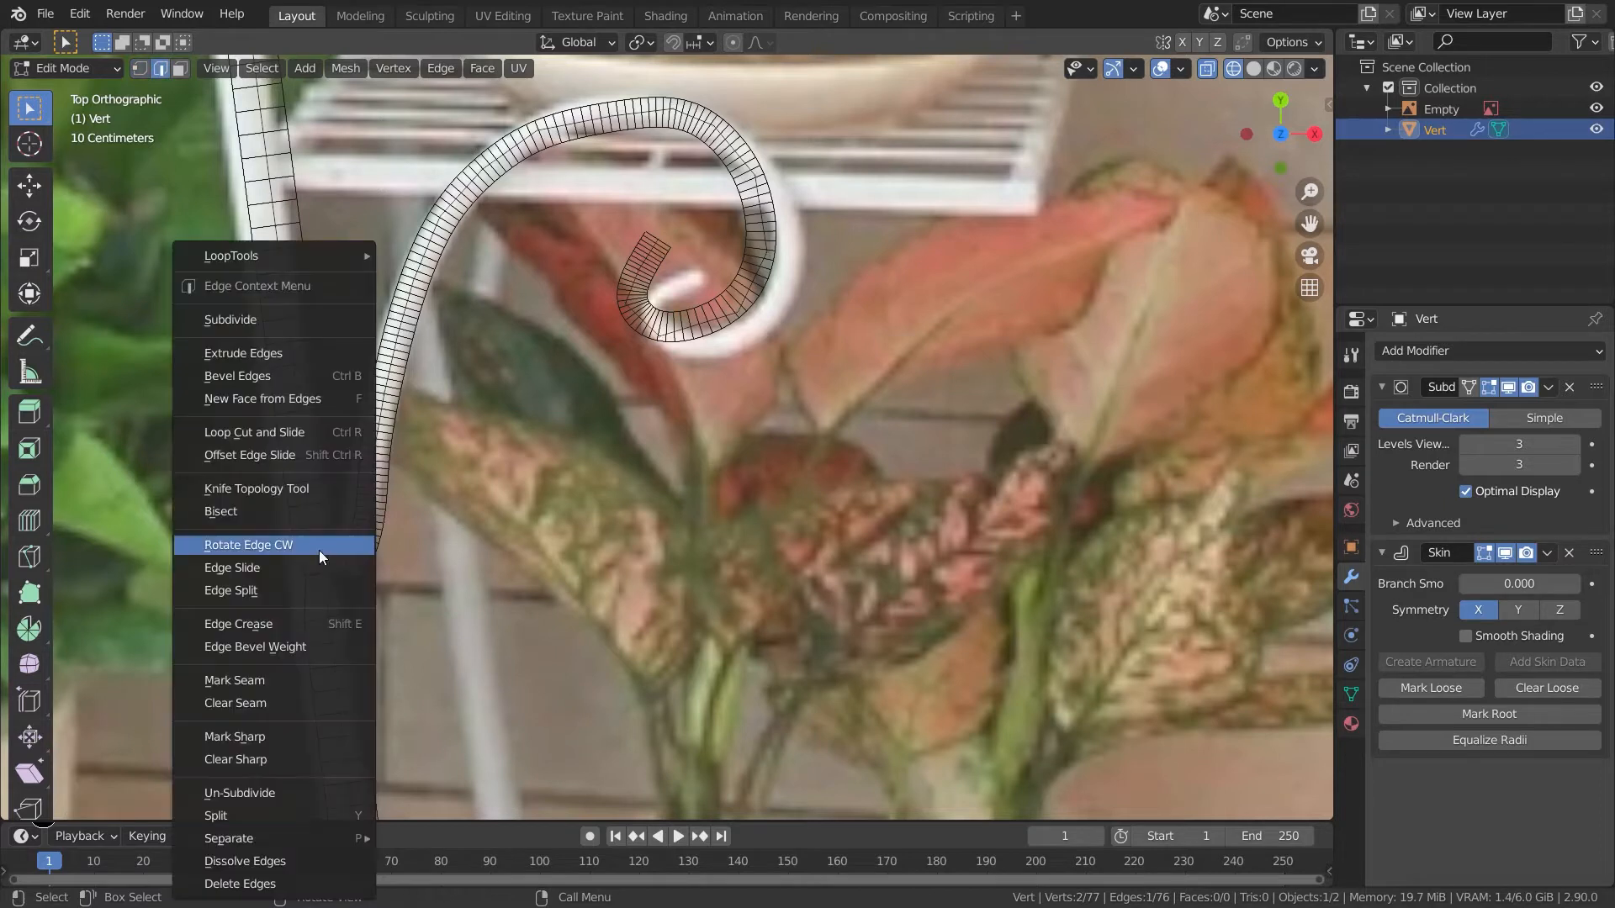
pyautogui.click(257, 321)
pyautogui.rightClick(329, 547)
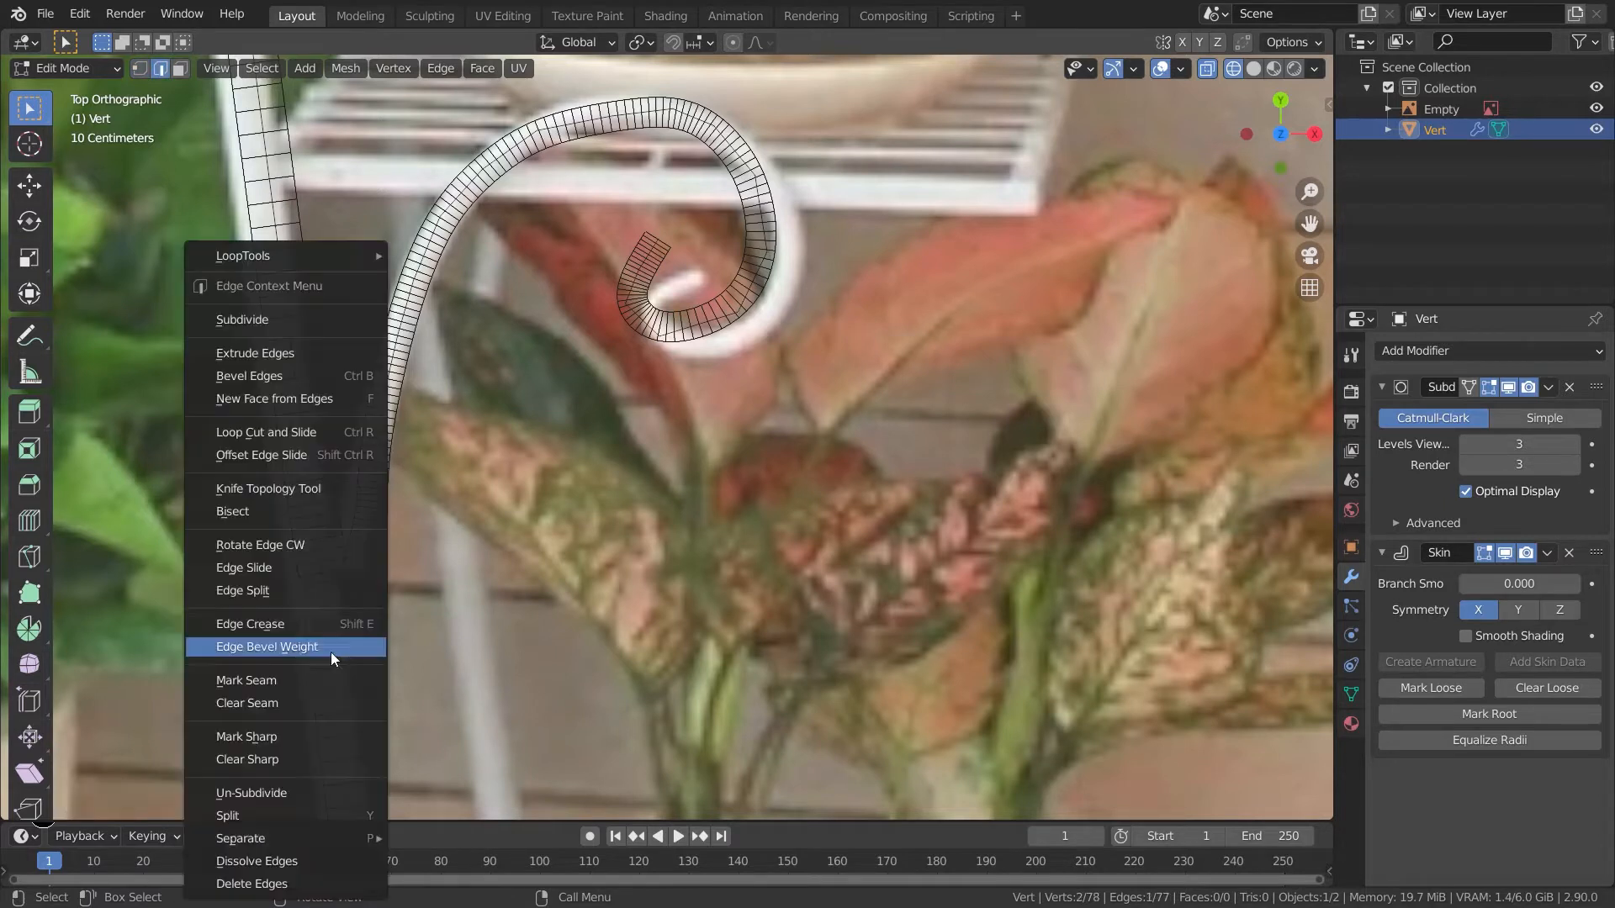
# - Subdivide the leg edge at the junction and shift the new vertex along the leg
pyautogui.click(259, 321)
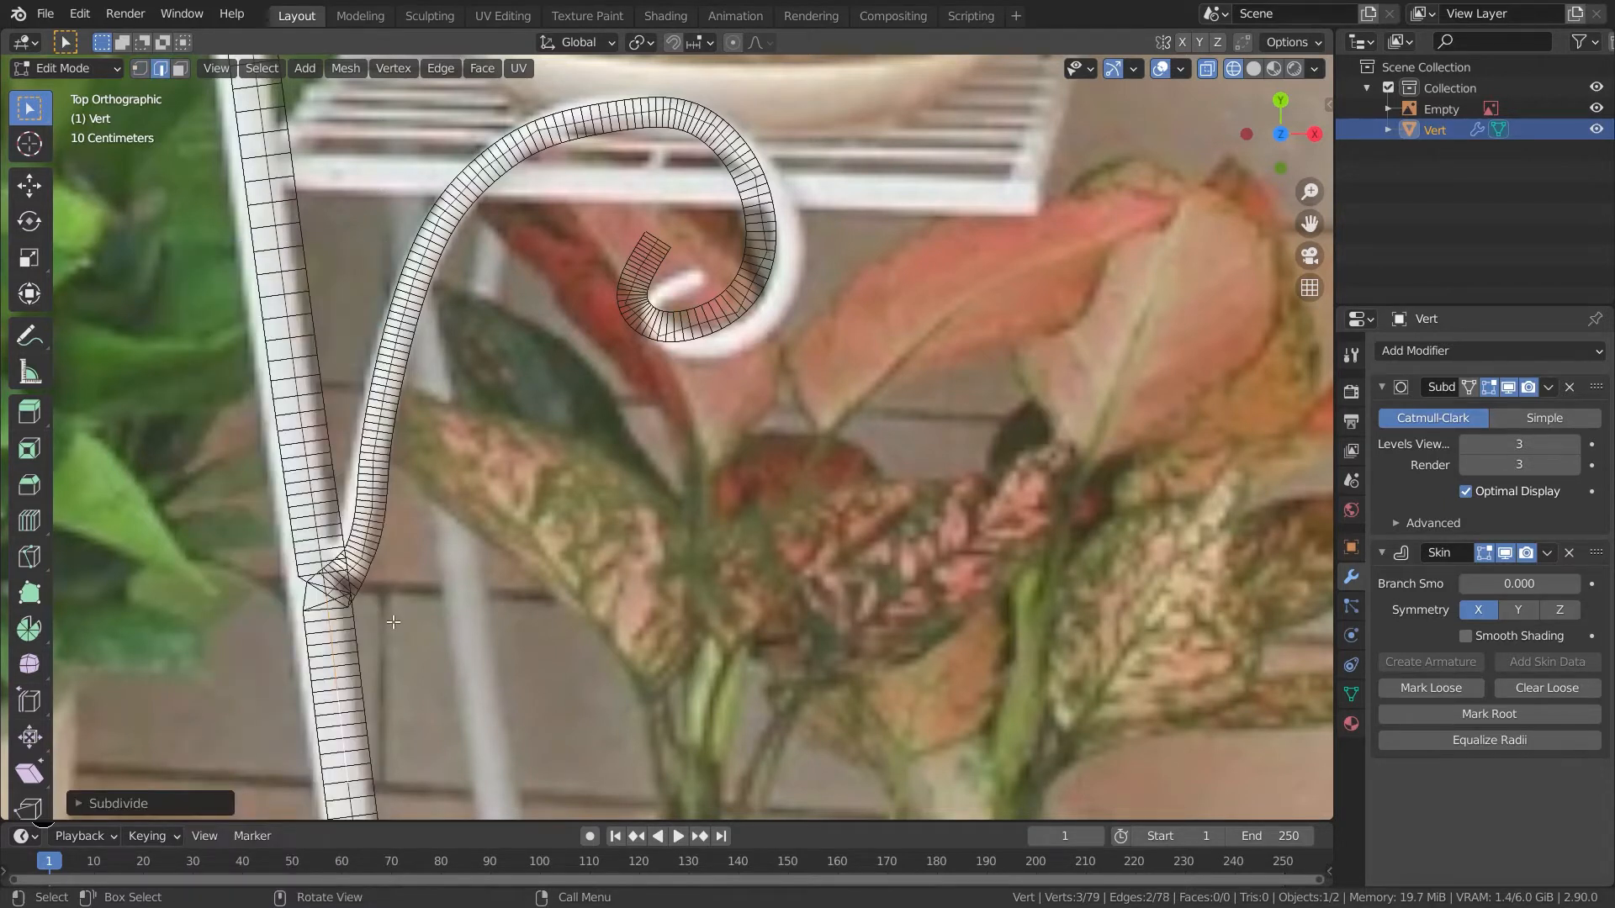
pyautogui.press('1')
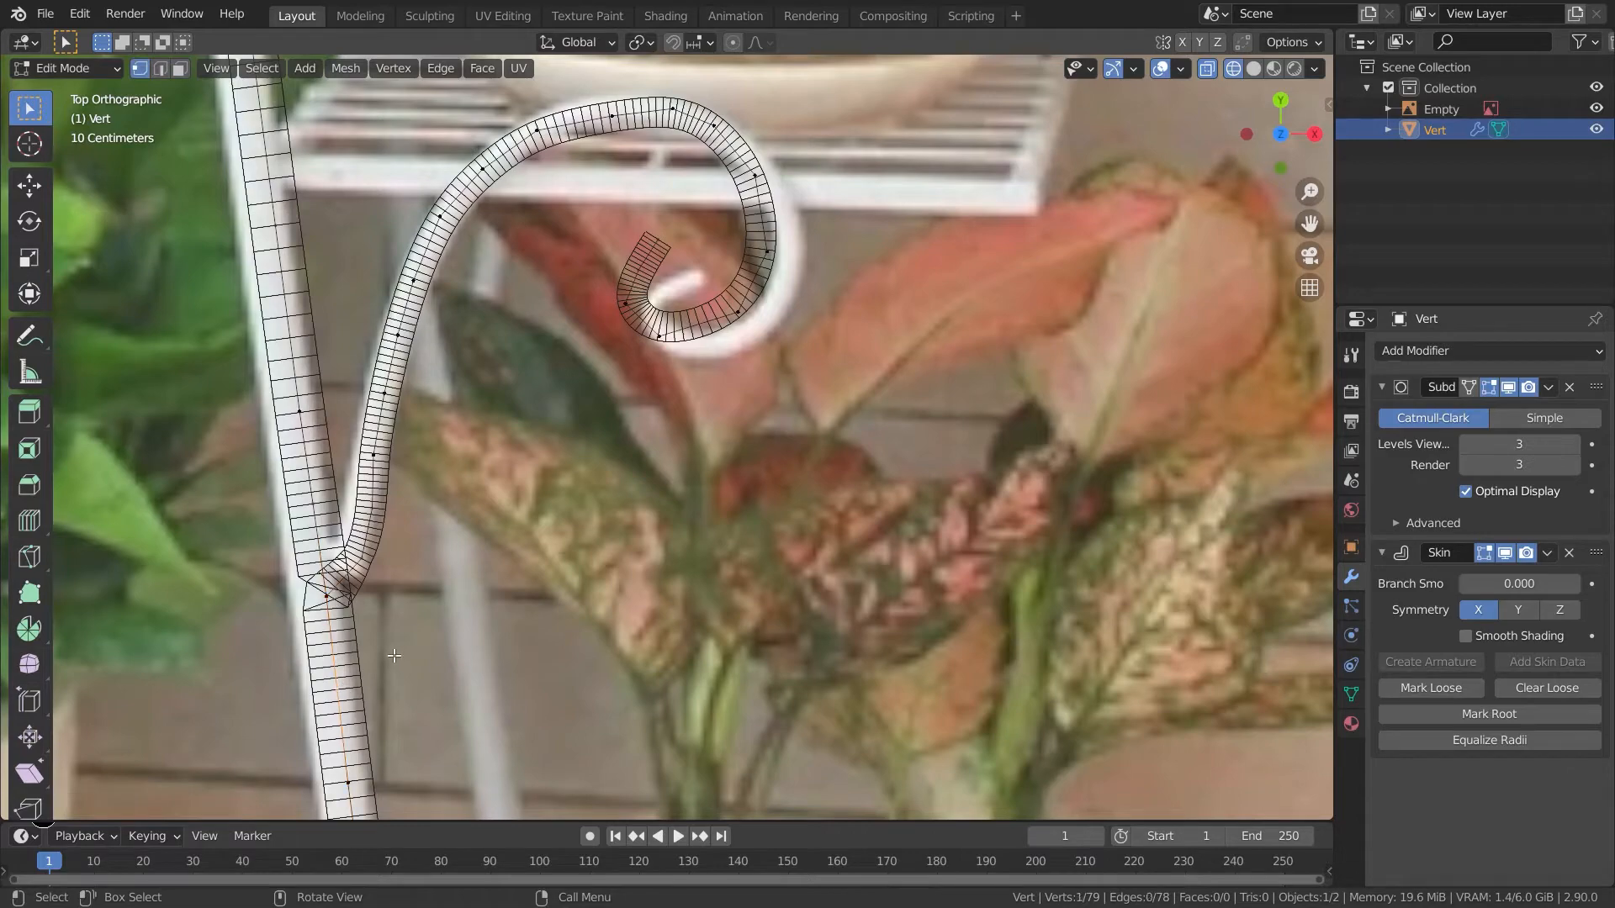
pyautogui.press('g')
pyautogui.click(387, 669)
# - Add a Mirror modifier to the traced stand object
pyautogui.press('Tab')
pyautogui.press('z')
pyautogui.click(550, 666)
pyautogui.scroll(-5, 551, 663)
pyautogui.keyDown('shift'); pyautogui.moveTo(620, 590); pyautogui.dragTo(736, 768, button='middle'); pyautogui.keyUp('shift')
pyautogui.moveTo(740, 767); pyautogui.dragTo(879, 824, button='middle')
pyautogui.moveTo(1081, 659); pyautogui.dragTo(814, 624, button='middle')
pyautogui.press('KP_7')
pyautogui.scroll(2, 794, 637)
pyautogui.keyDown('shift'); pyautogui.moveTo(632, 316); pyautogui.dragTo(668, 690, button='middle'); pyautogui.keyUp('shift')
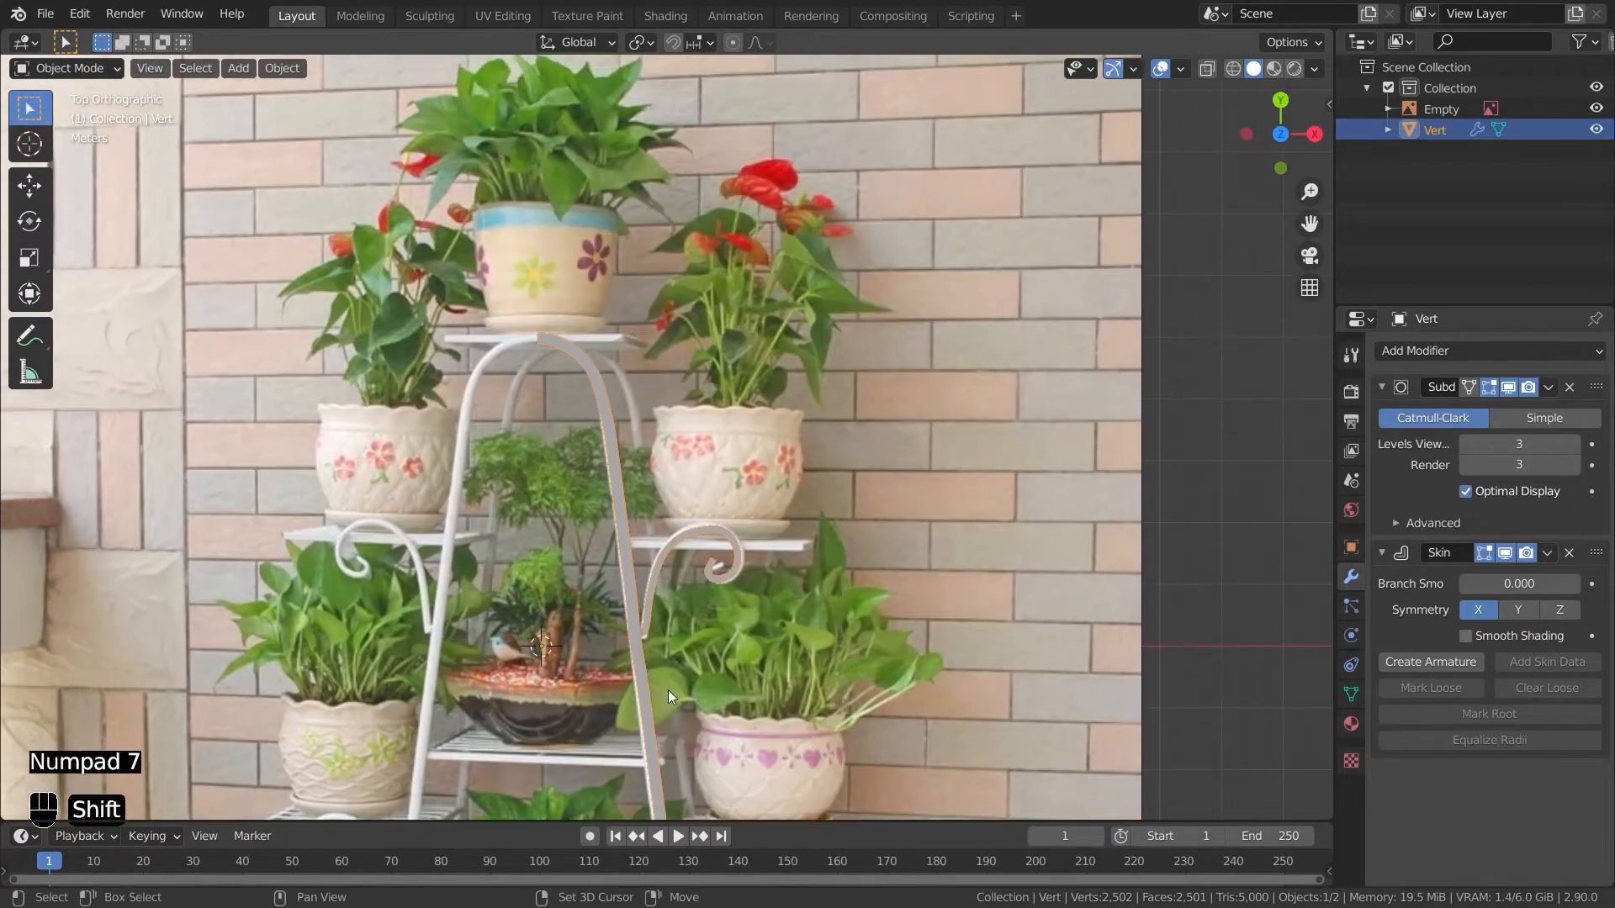
pyautogui.click(1486, 353)
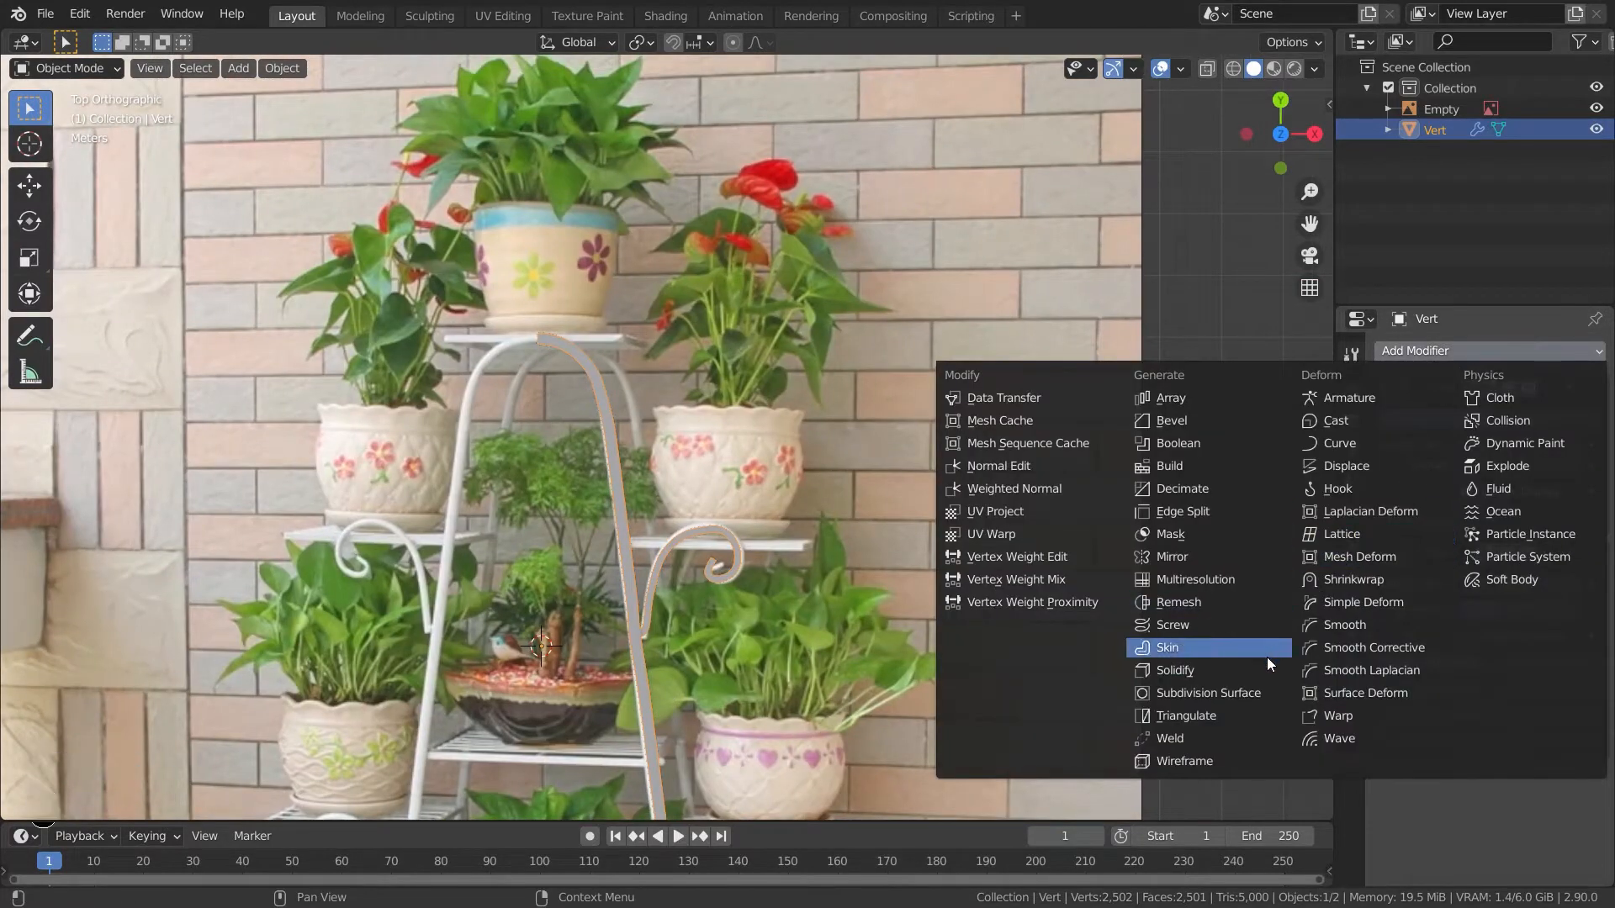
pyautogui.click(1164, 556)
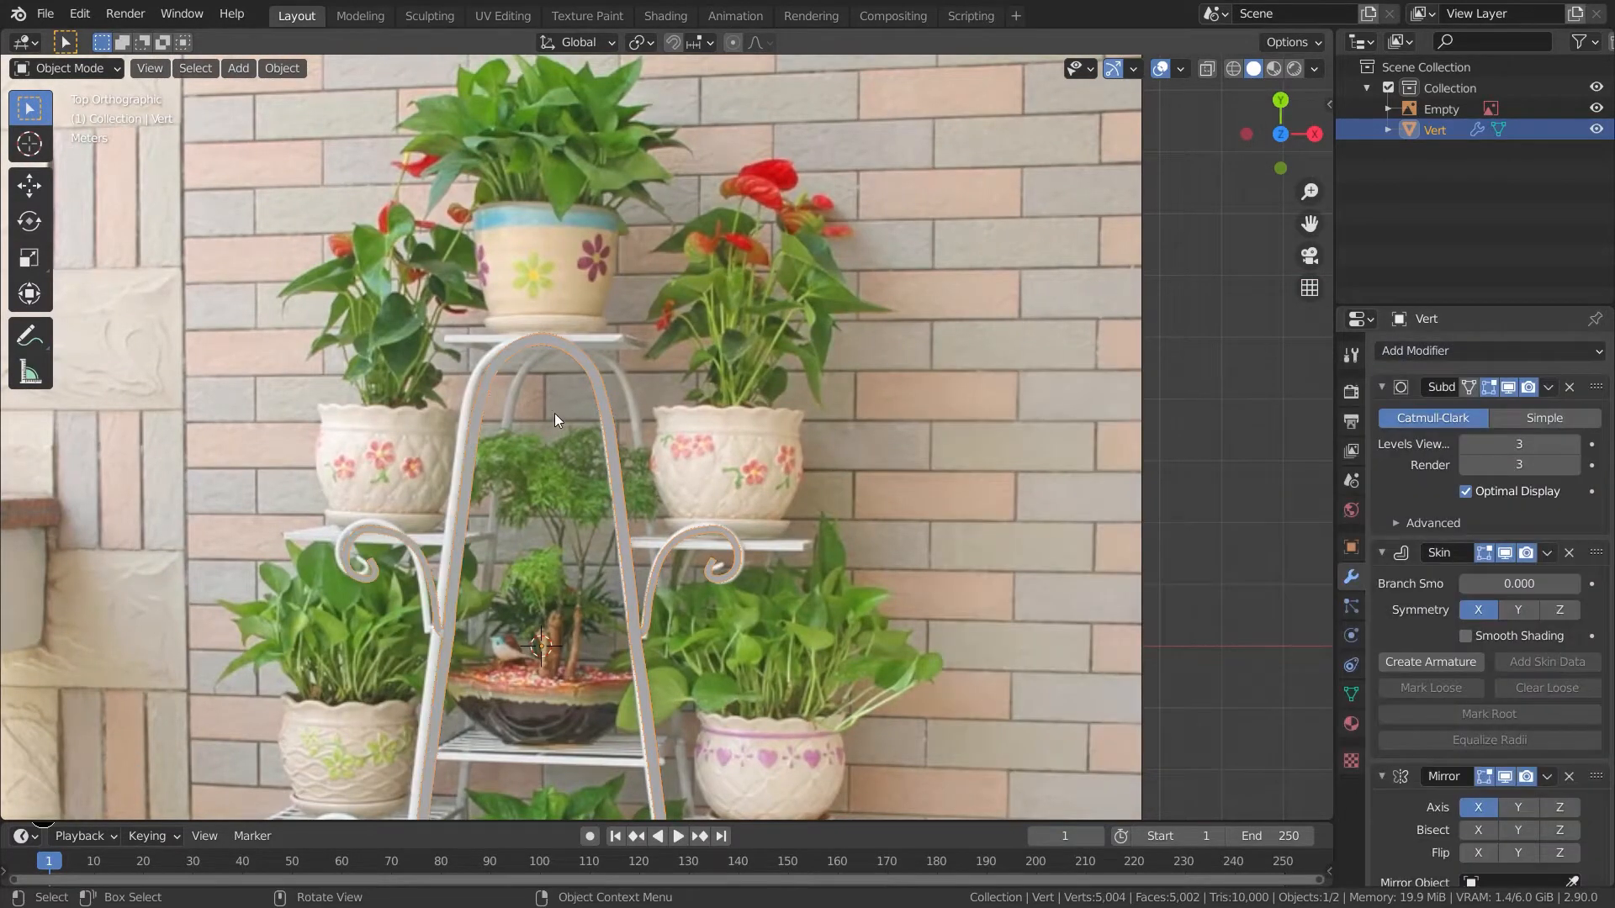
# - Select all vertices and move them along X so the mirrored halves meet at the top arch
pyautogui.keyDown('shift'); pyautogui.moveTo(553, 412); pyautogui.dragTo(751, 530, button='middle'); pyautogui.keyUp('shift')
pyautogui.scroll(1, 750, 529)
pyautogui.scroll(-3, 1521, 784)
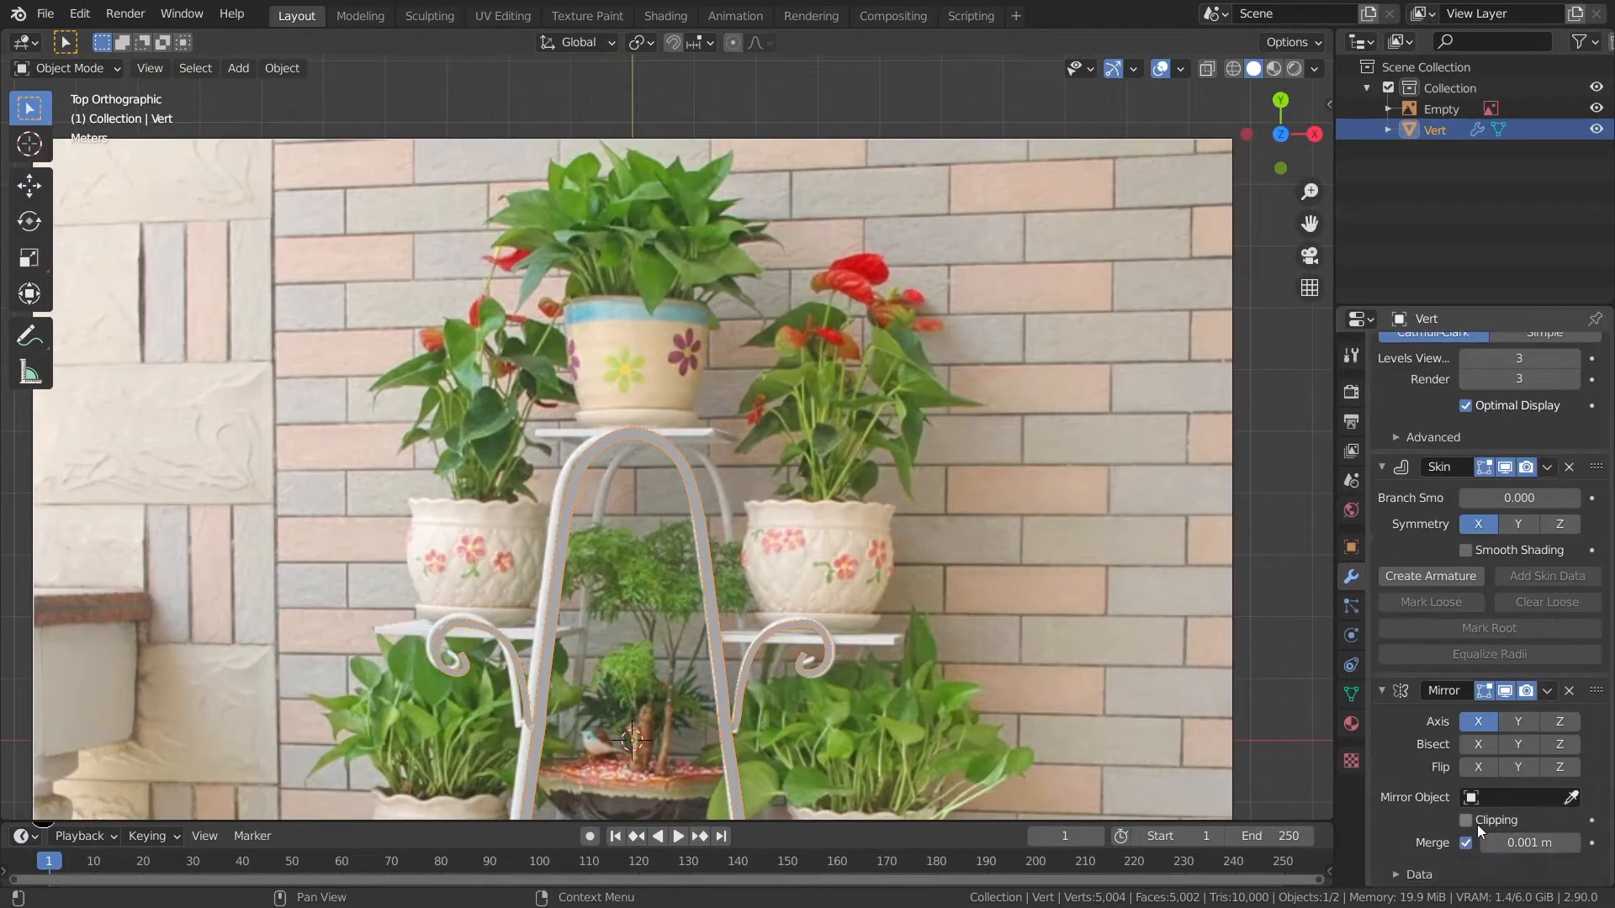
pyautogui.scroll(5, 787, 522)
pyautogui.click(577, 441)
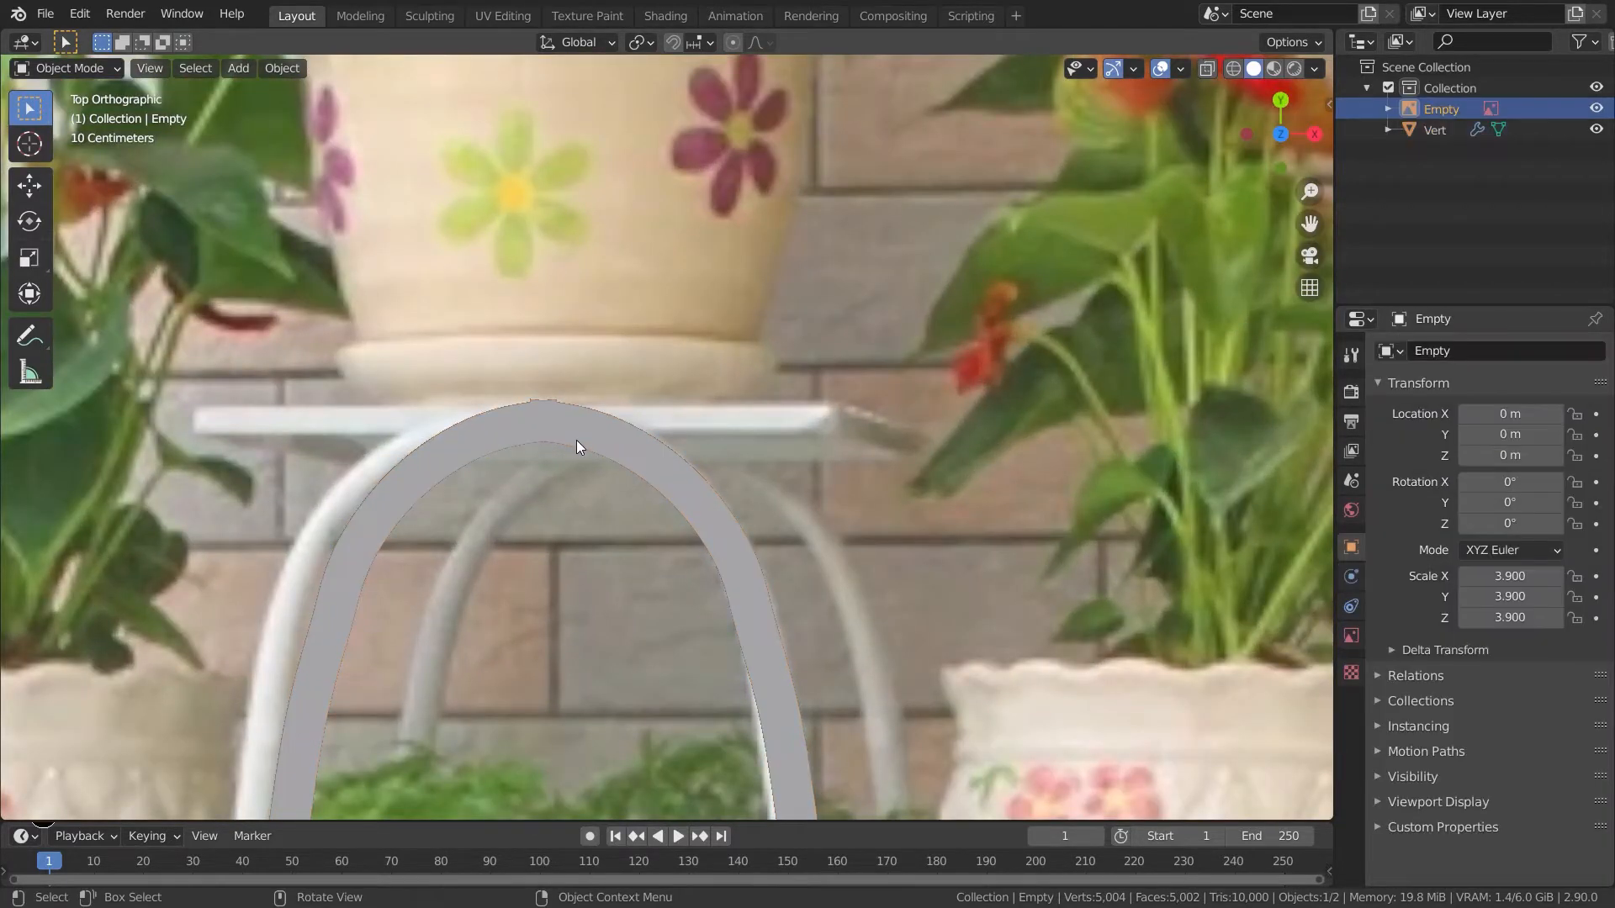
pyautogui.click(577, 440)
pyautogui.press('Tab')
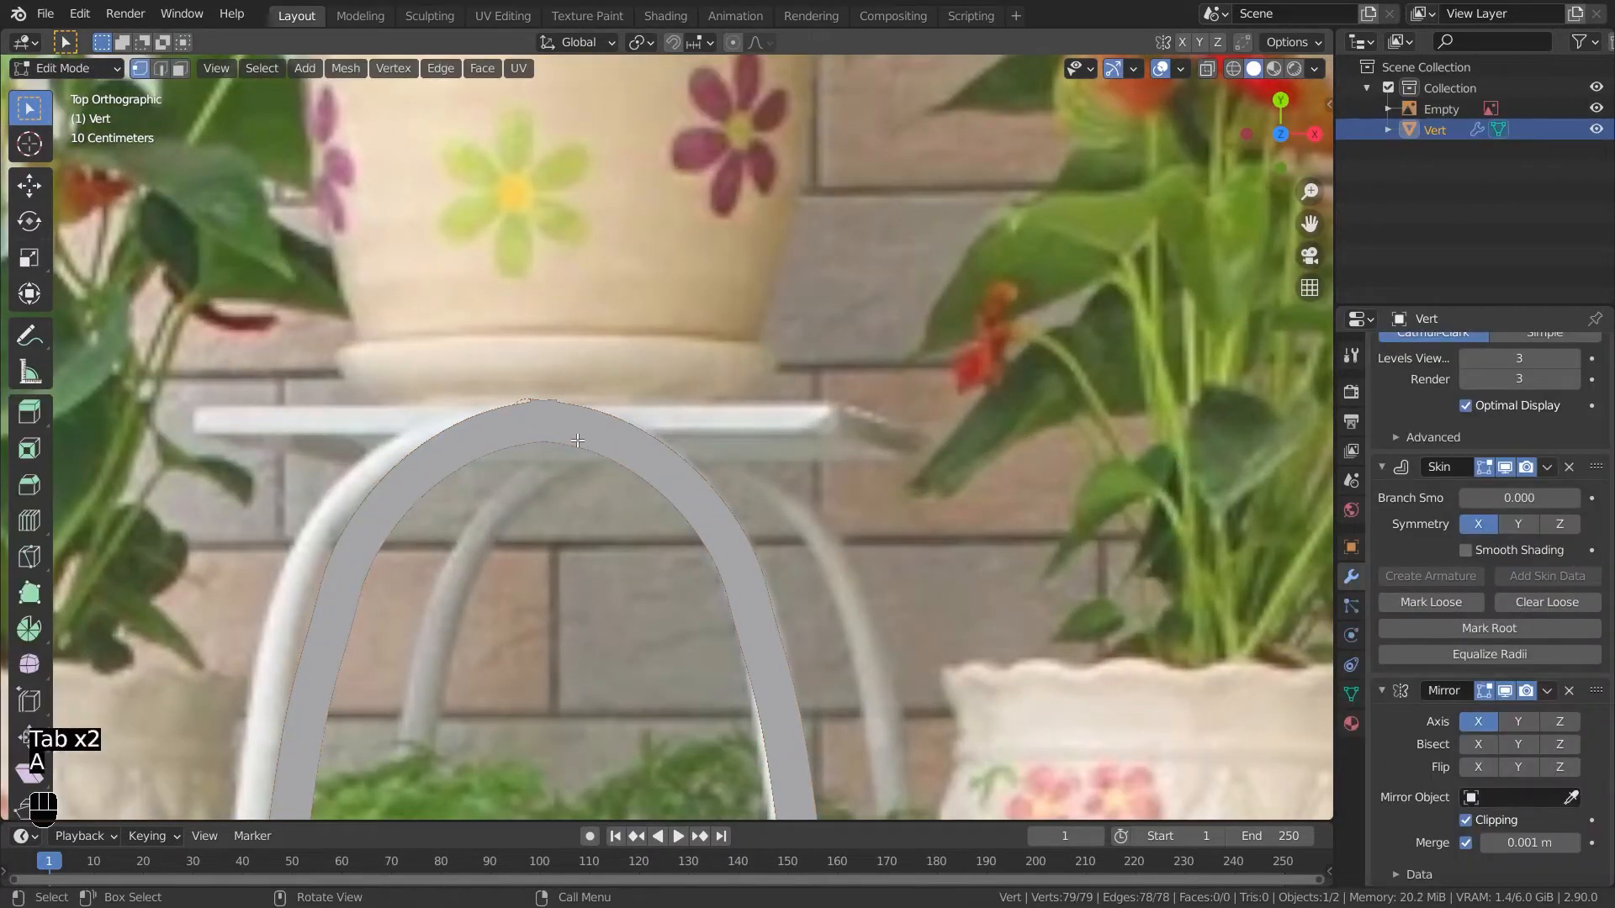
pyautogui.press('g')
pyautogui.press('x')
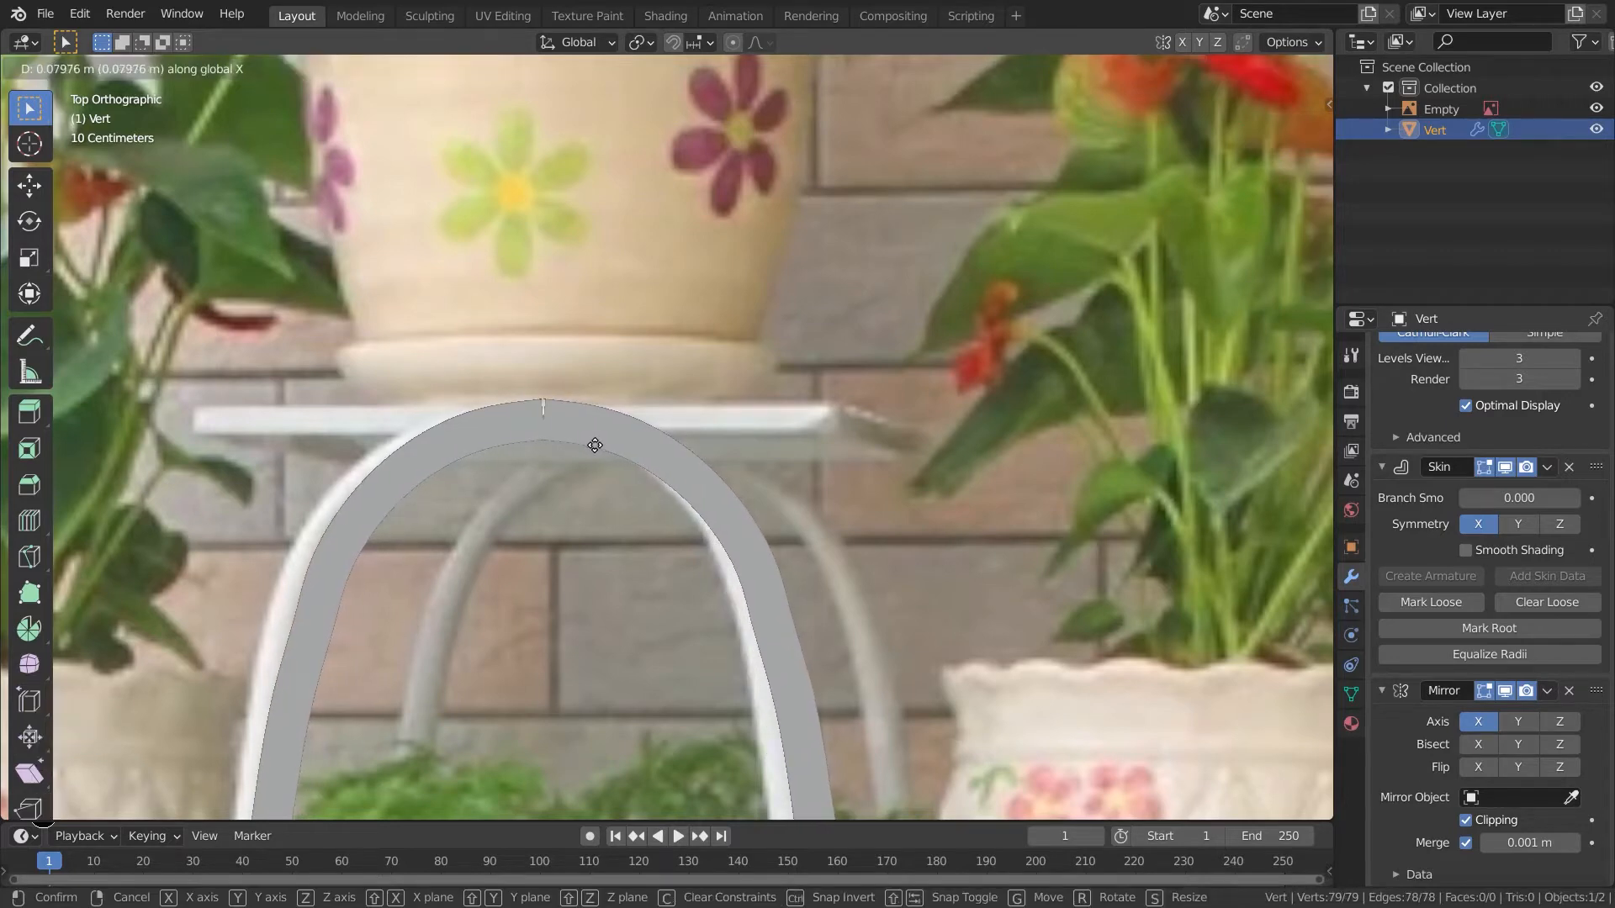
pyautogui.click(595, 445)
pyautogui.press('Tab')
# - Hide the reference image empty
pyautogui.scroll(-5, 813, 541)
pyautogui.moveTo(1038, 569); pyautogui.dragTo(715, 462, button='middle')
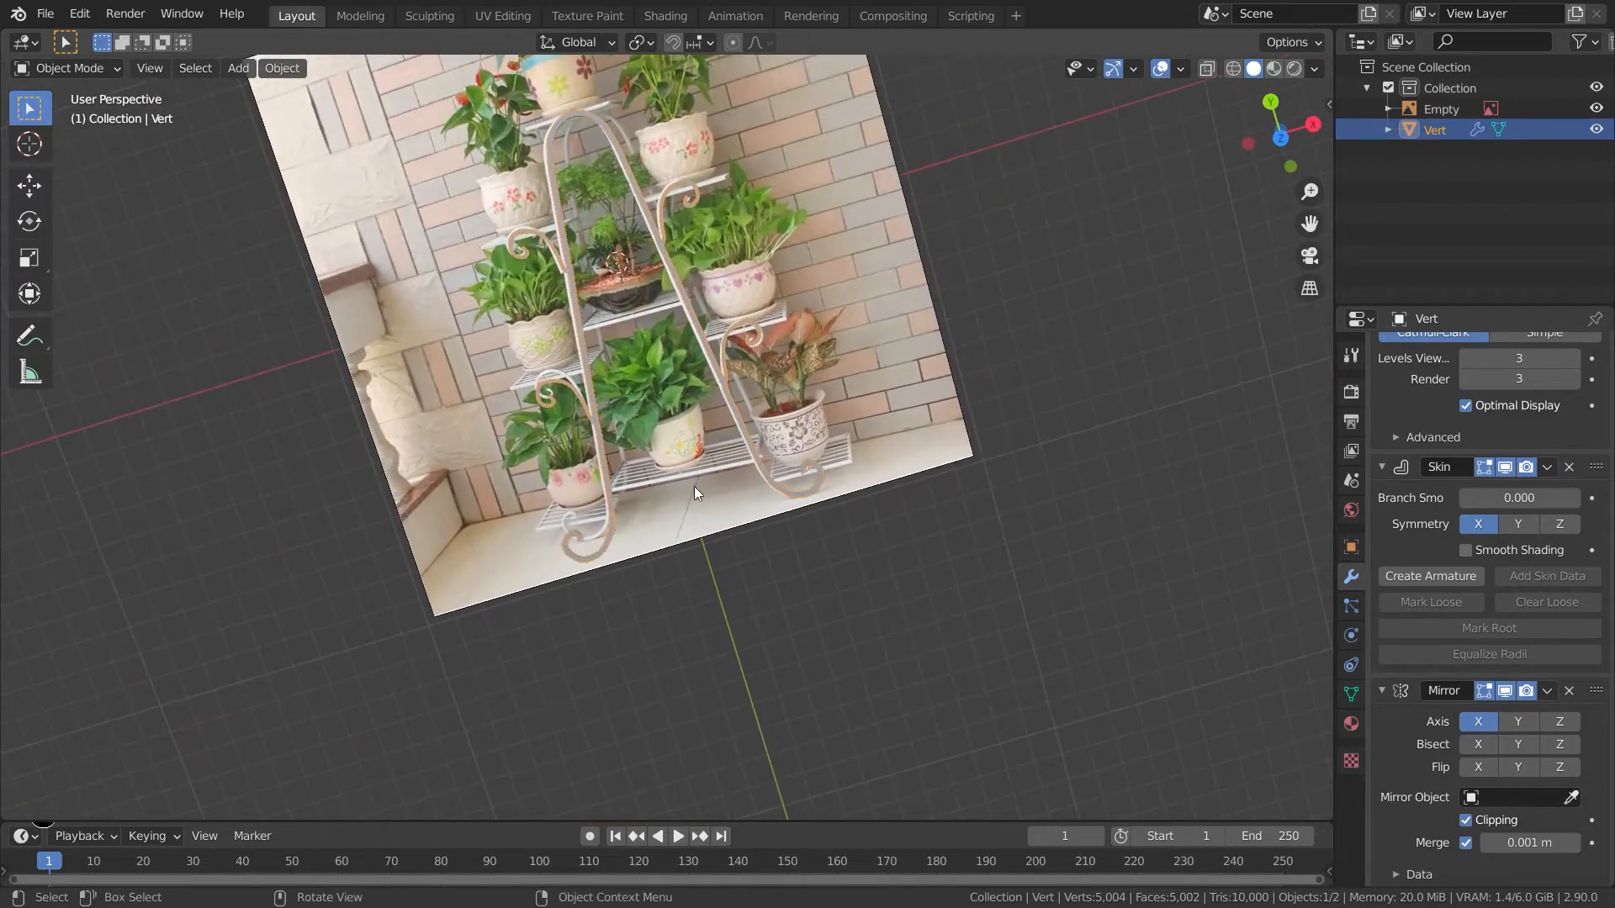
pyautogui.moveTo(905, 475); pyautogui.dragTo(696, 244, button='middle')
pyautogui.click(696, 244)
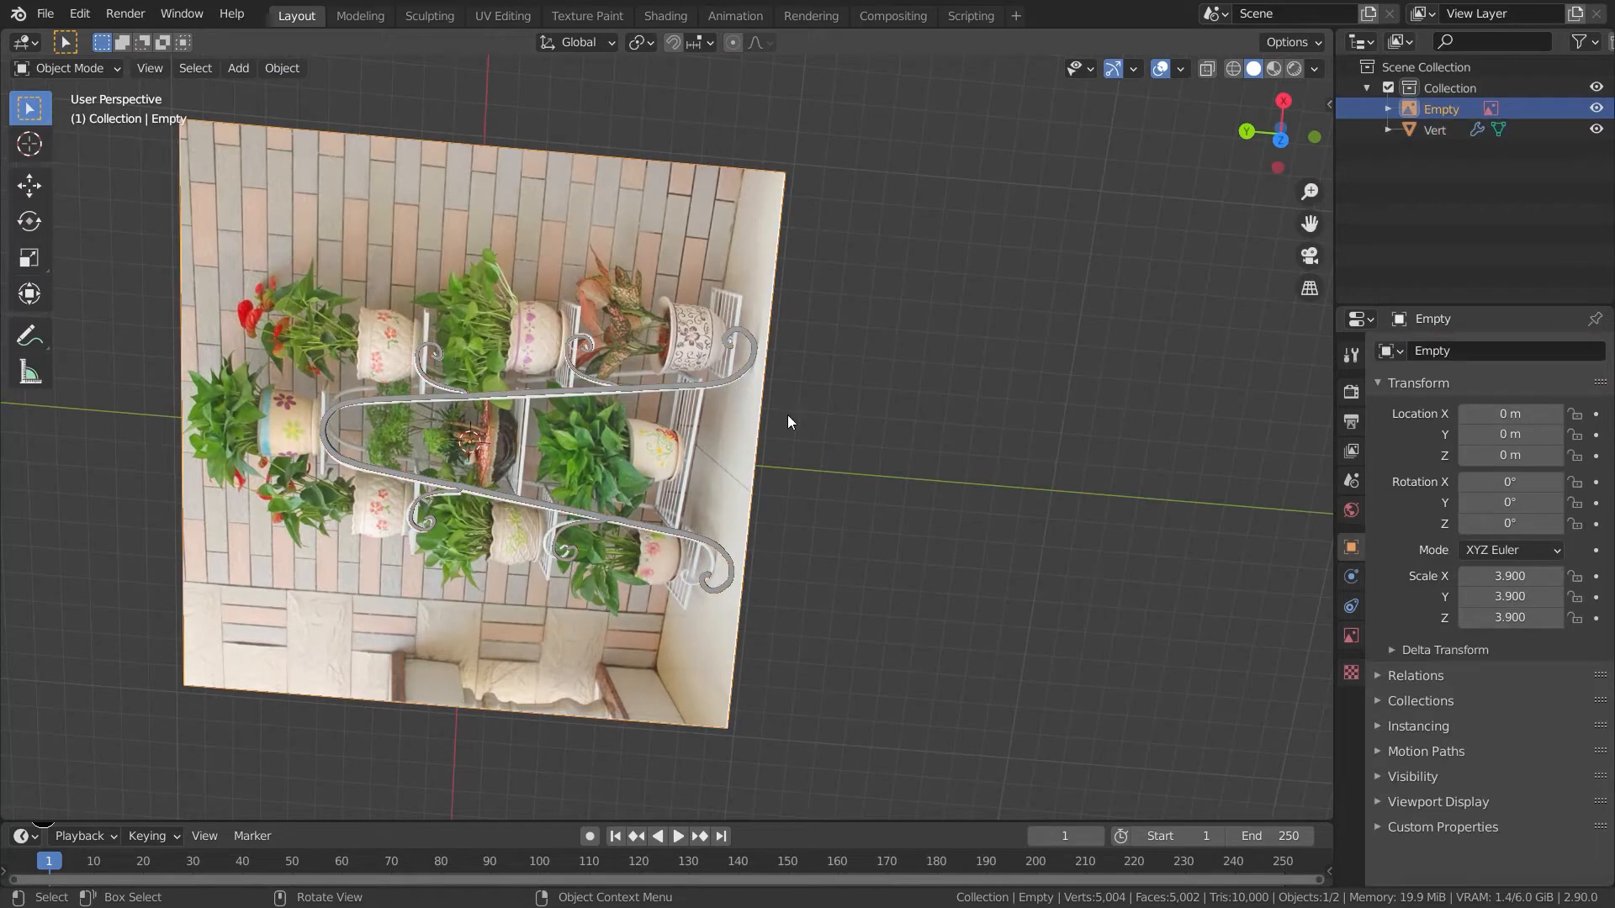
pyautogui.press('h')
# - Rotate the stand 90° about X so it stands upright
pyautogui.moveTo(897, 462); pyautogui.dragTo(1218, 365, button='middle')
pyautogui.press('KP_7')
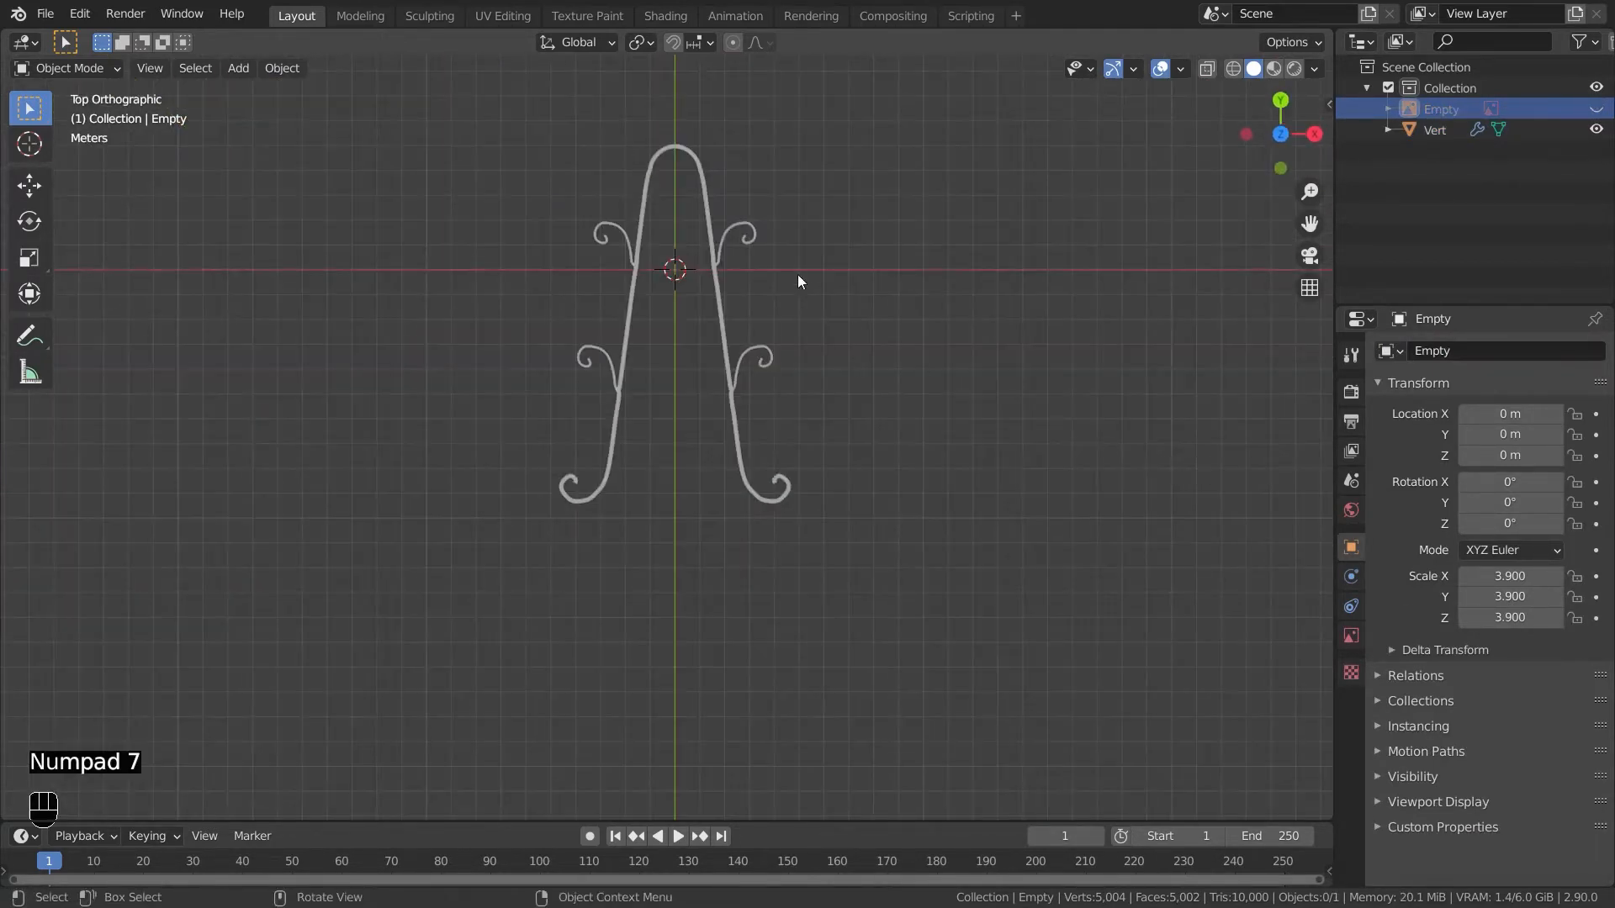
pyautogui.click(759, 260)
pyautogui.moveTo(846, 357); pyautogui.dragTo(822, 410, button='middle')
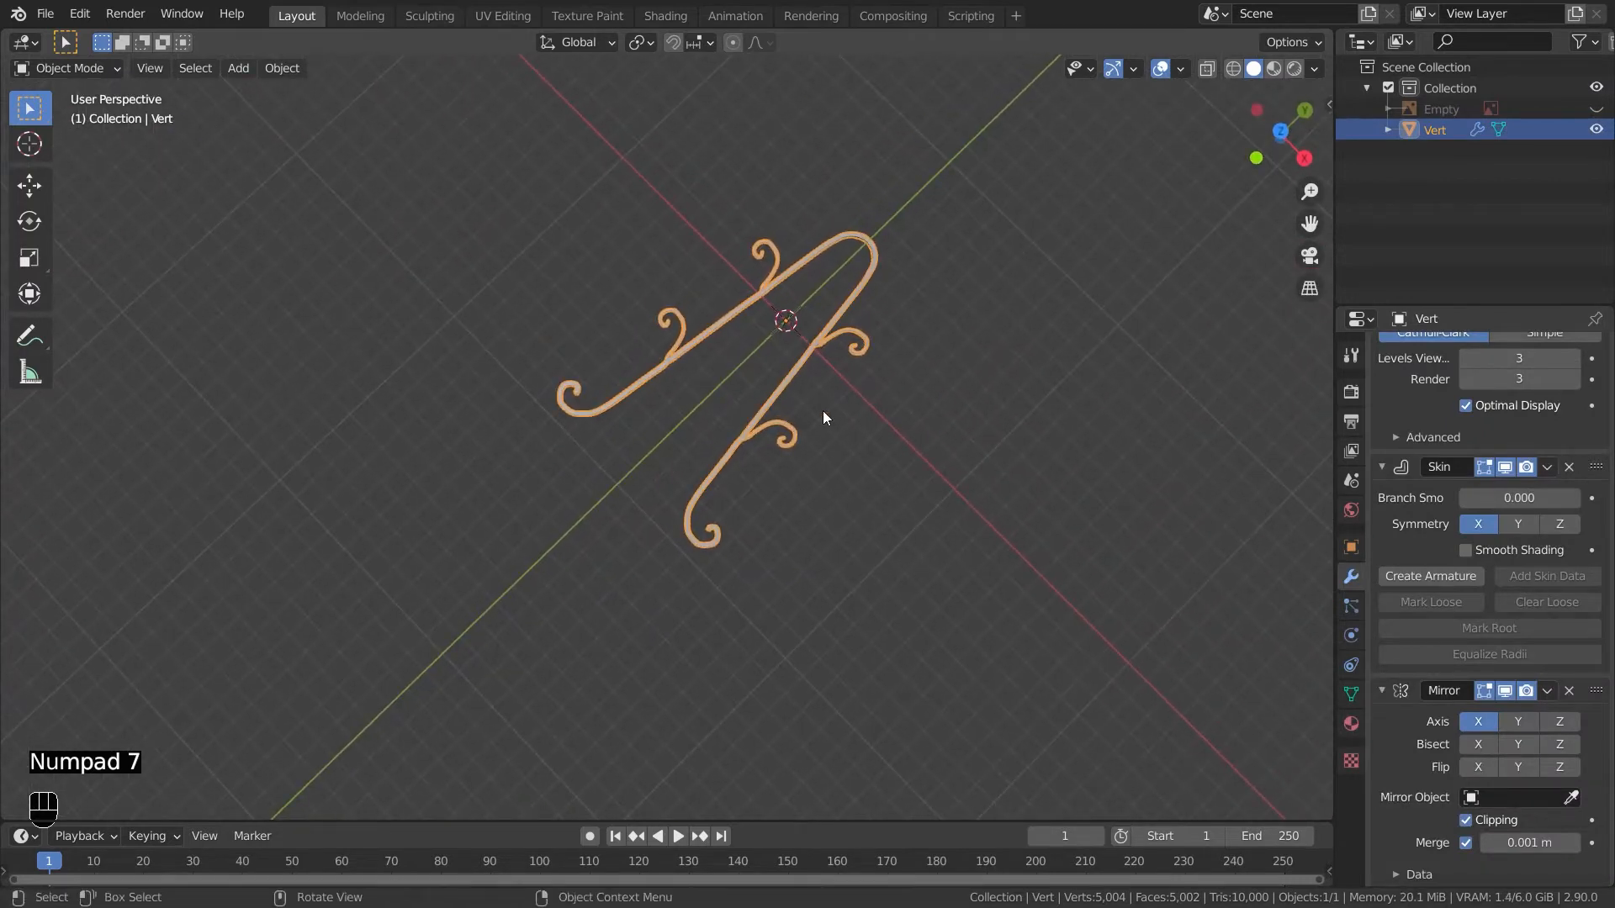
pyautogui.write('rx90')
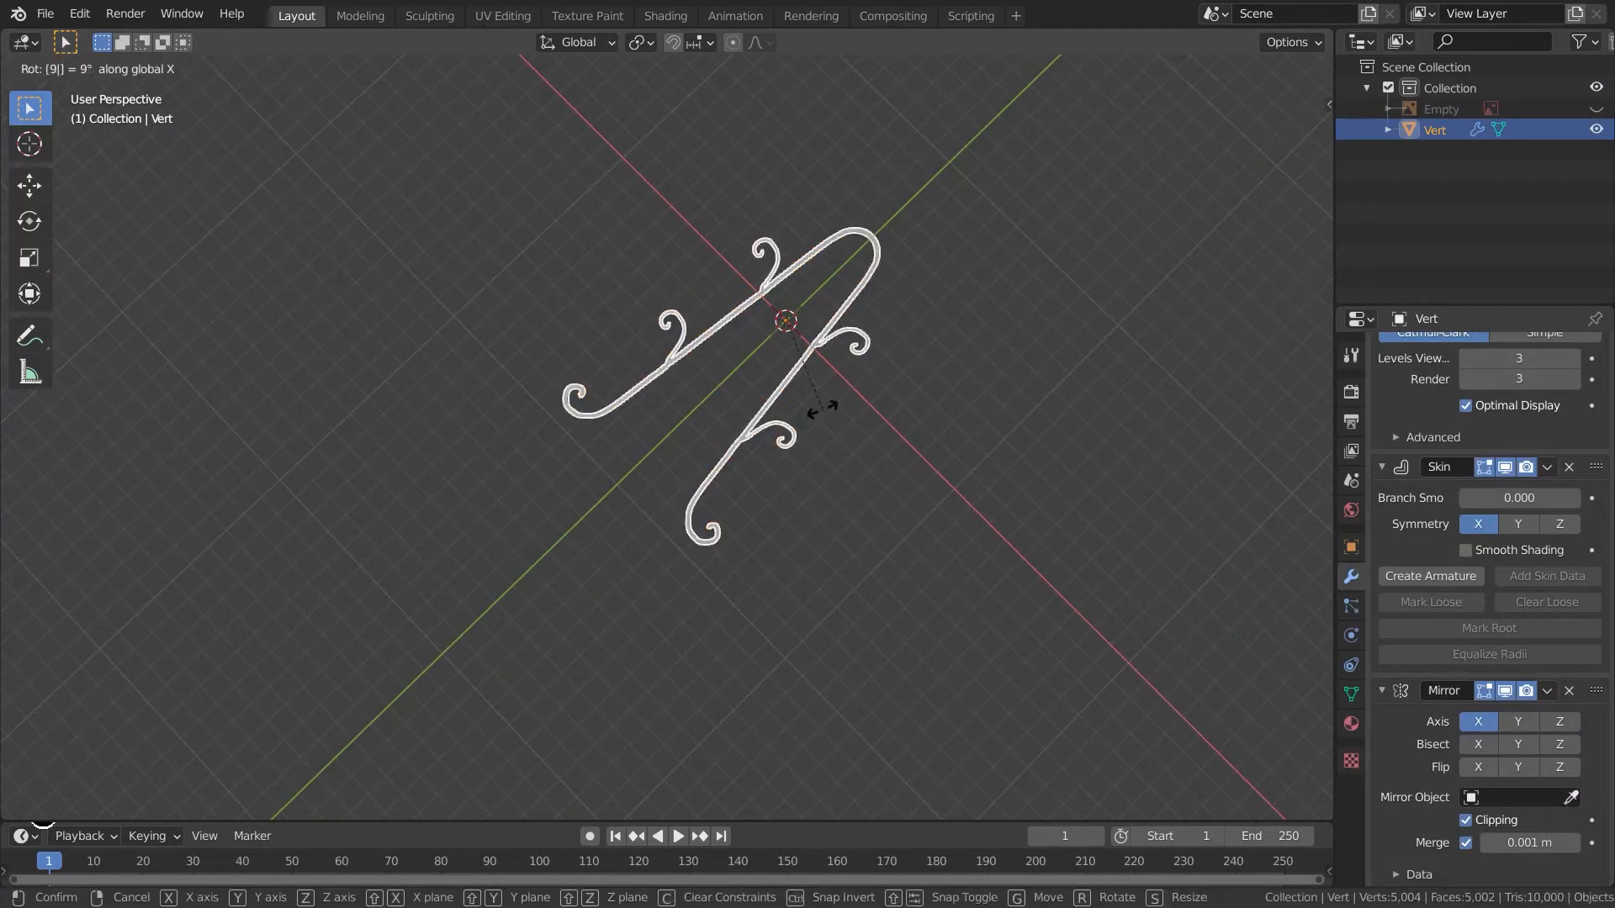
pyautogui.click(851, 422)
# - Create a linked duplicate of the stand and place it behind the original
pyautogui.press('KP_7')
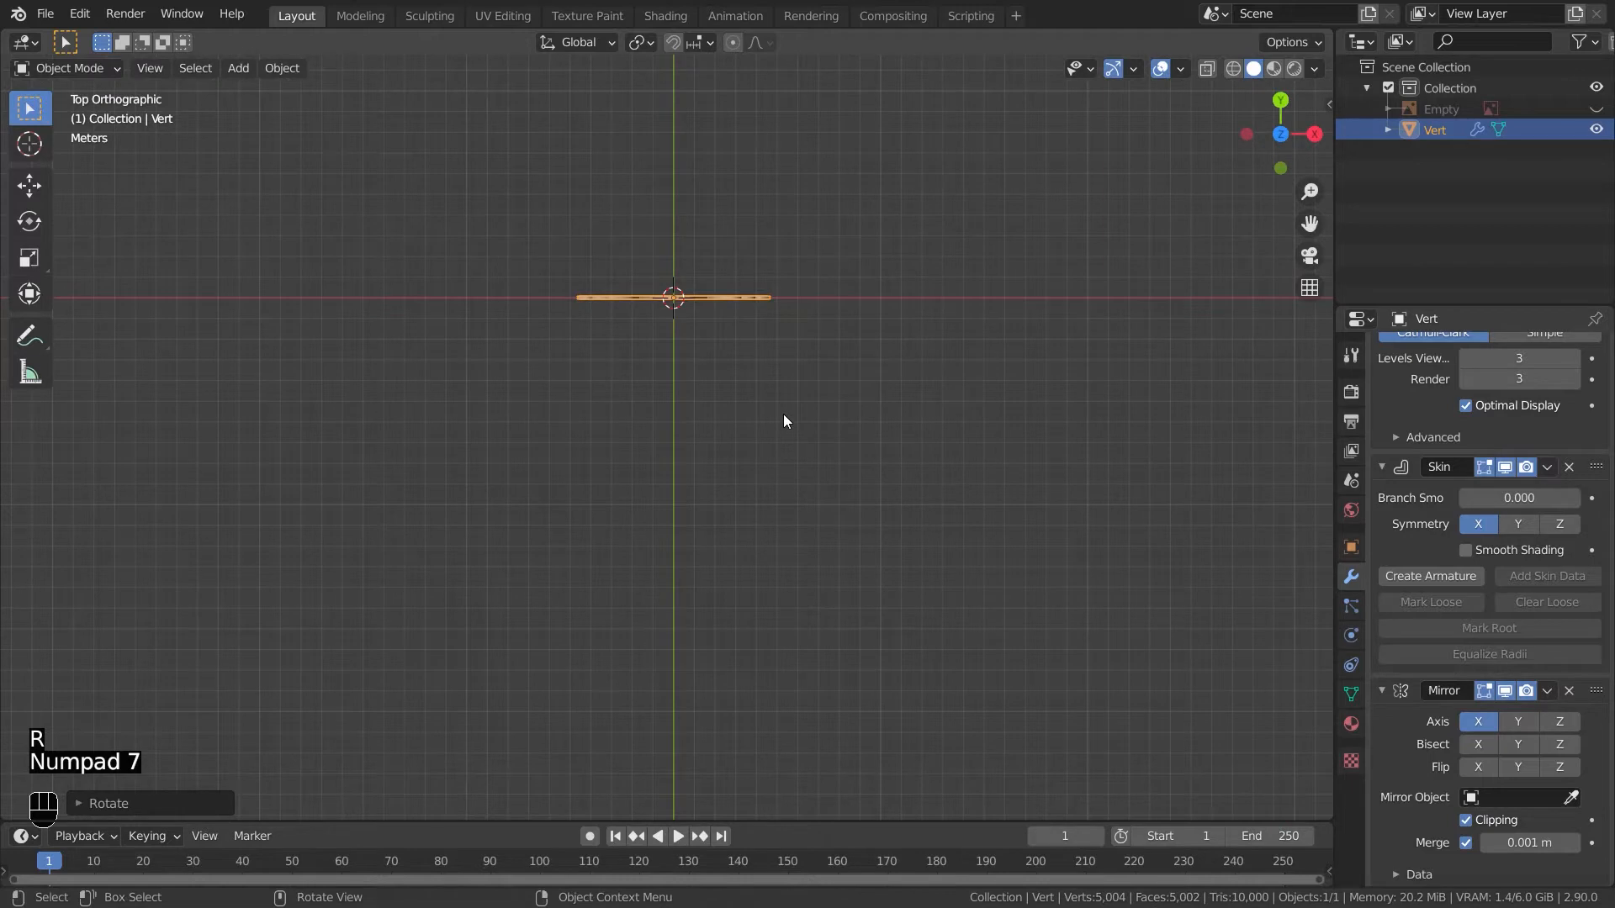
pyautogui.hotkey('alt', 'd')
pyautogui.click(785, 342)
pyautogui.moveTo(786, 342); pyautogui.dragTo(548, 697, button='middle')
pyautogui.hotkey('alt', 'h')
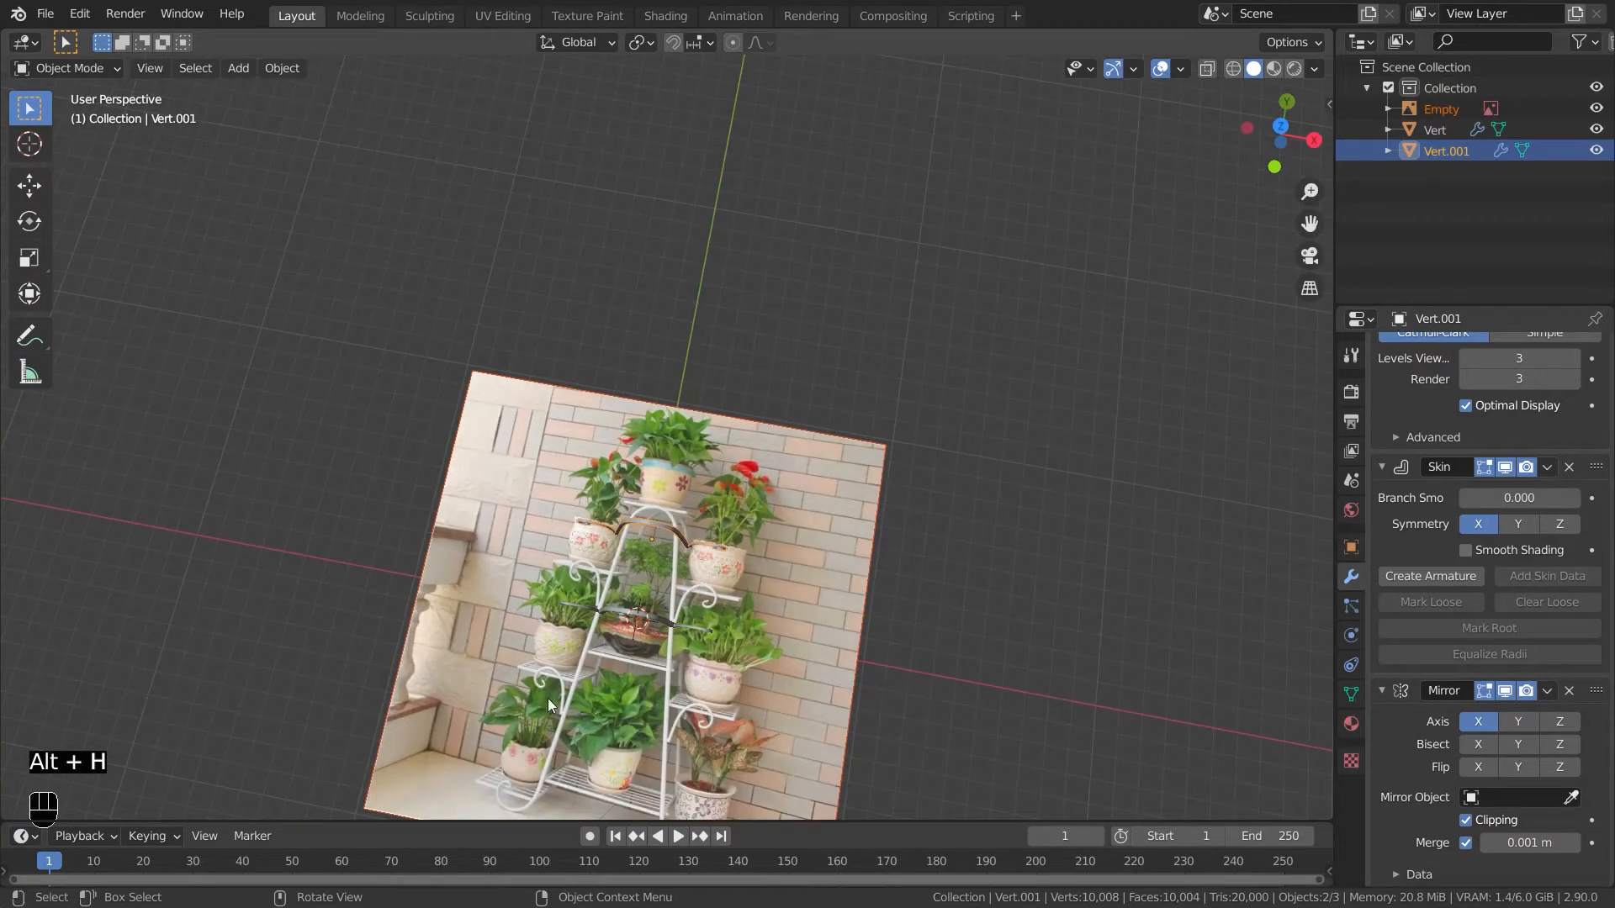
pyautogui.press('x')
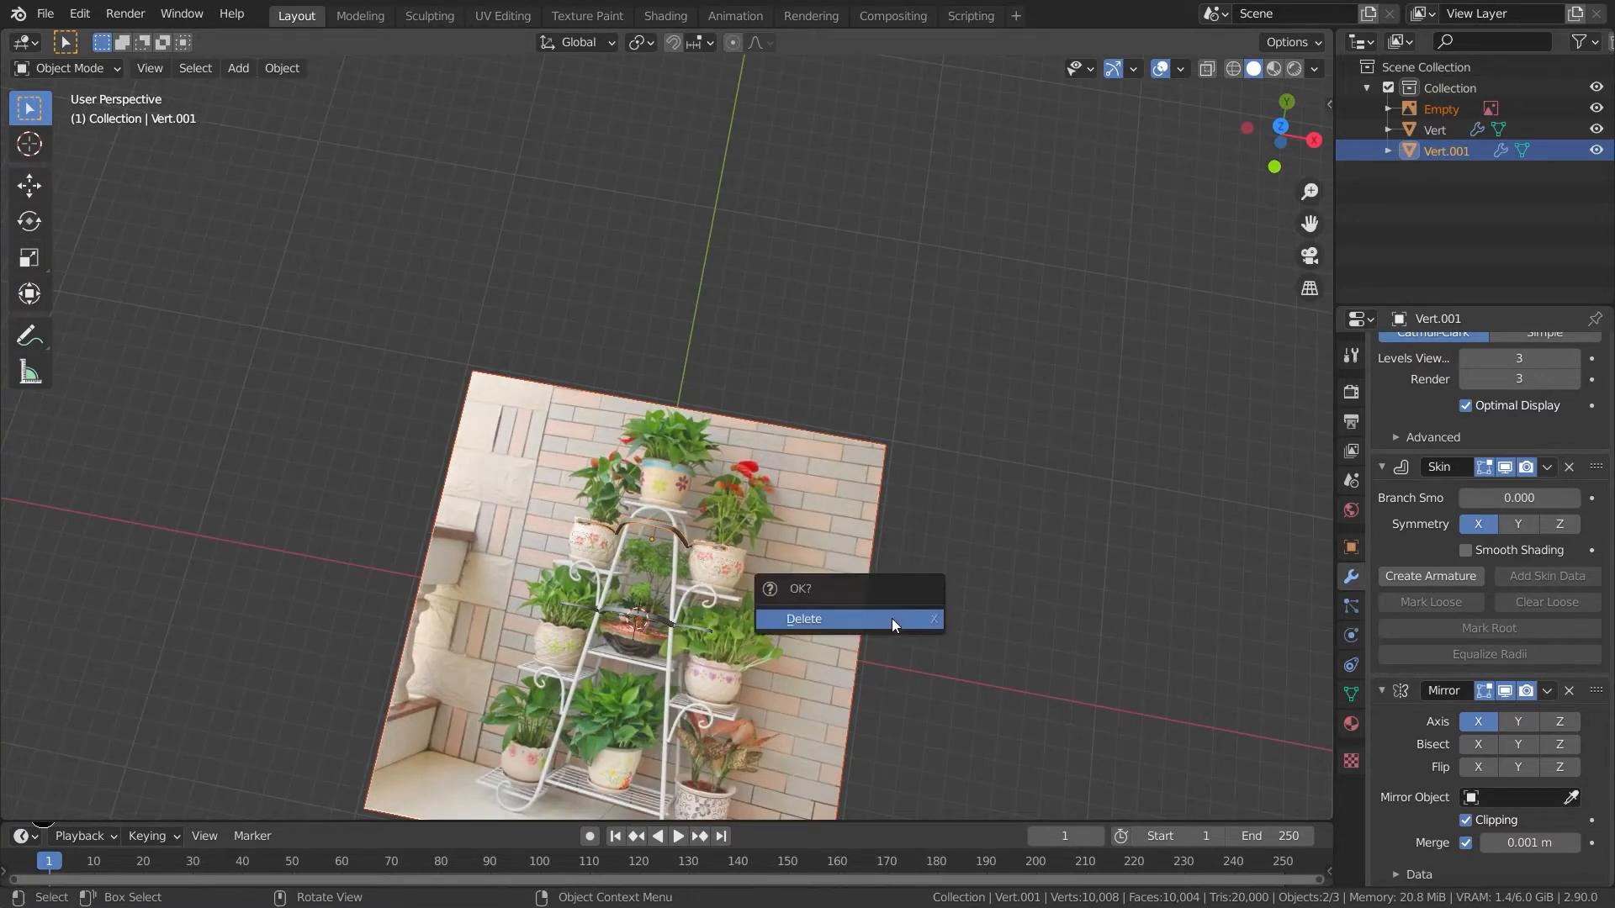
pyautogui.click(891, 618)
pyautogui.moveTo(945, 649); pyautogui.dragTo(876, 523, button='middle')
pyautogui.hotkey('ctrl', 'z')
pyautogui.click(846, 444)
pyautogui.press('x')
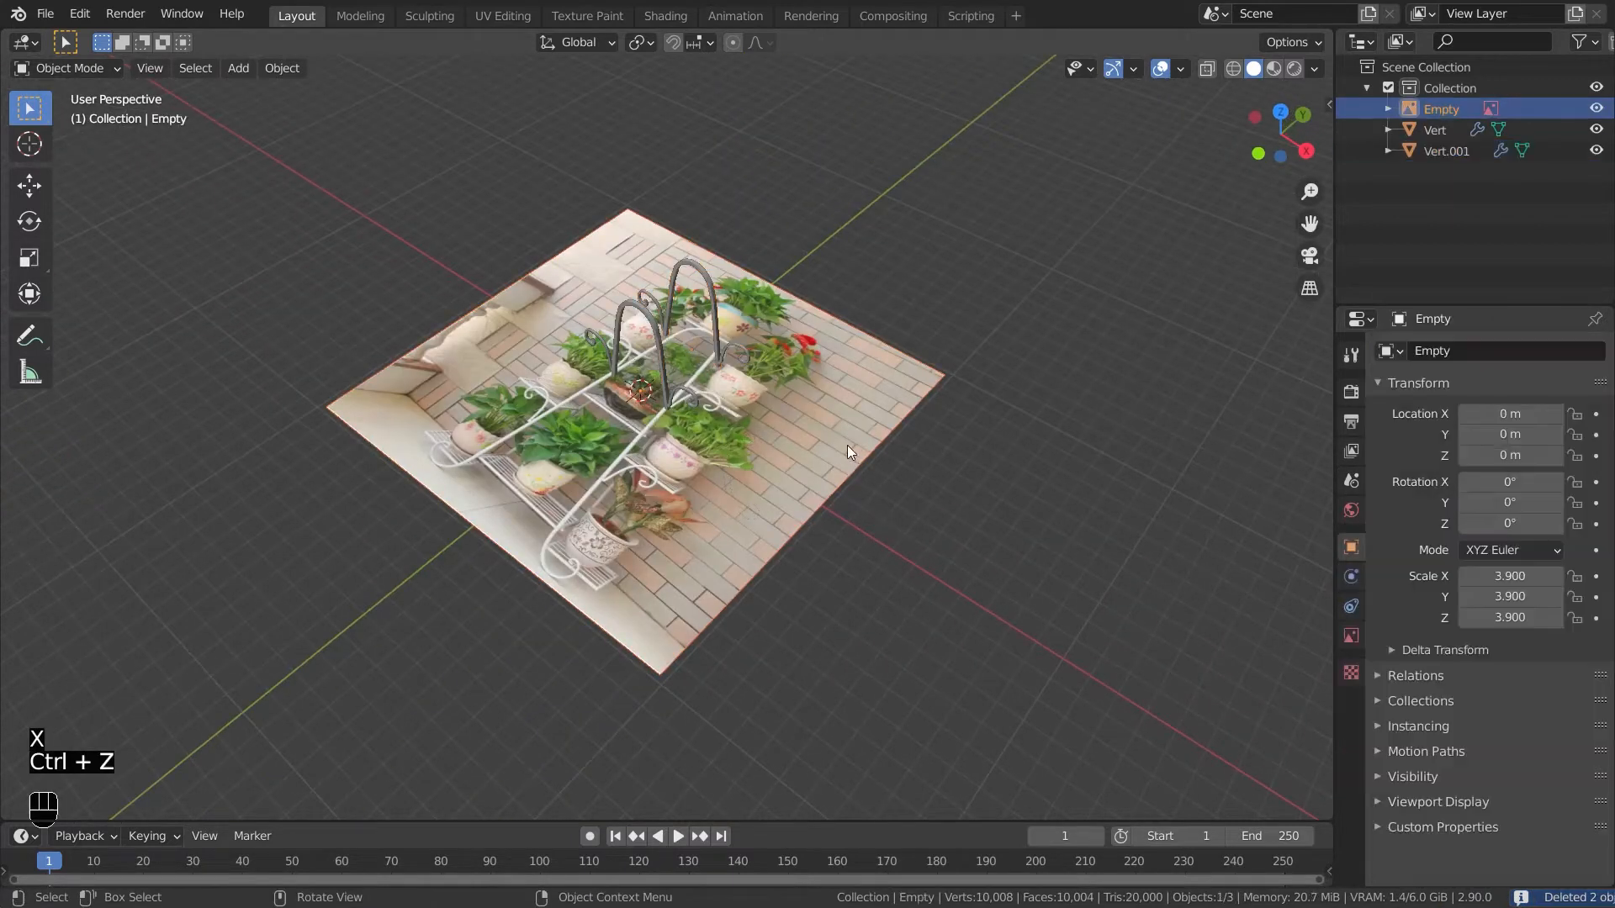
pyautogui.click(809, 498)
pyautogui.hotkey('ctrl', 'z')
pyautogui.press('h')
# - Add a plane, move it between the leg pairs and scale it up
pyautogui.moveTo(826, 538); pyautogui.dragTo(826, 604, button='middle')
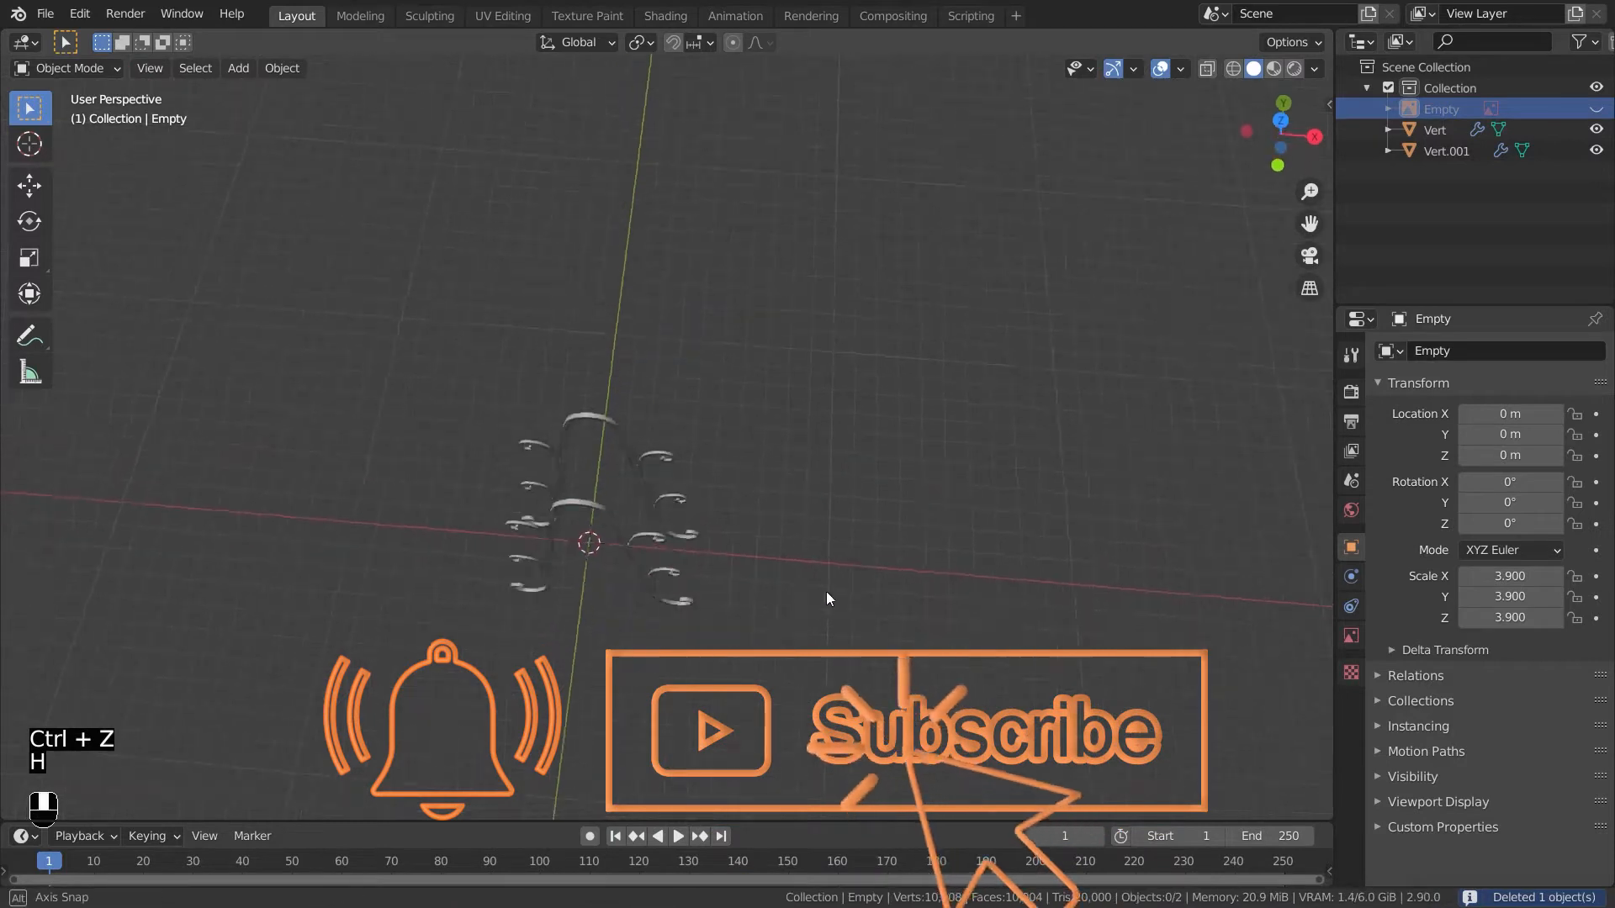
pyautogui.press('KP_7')
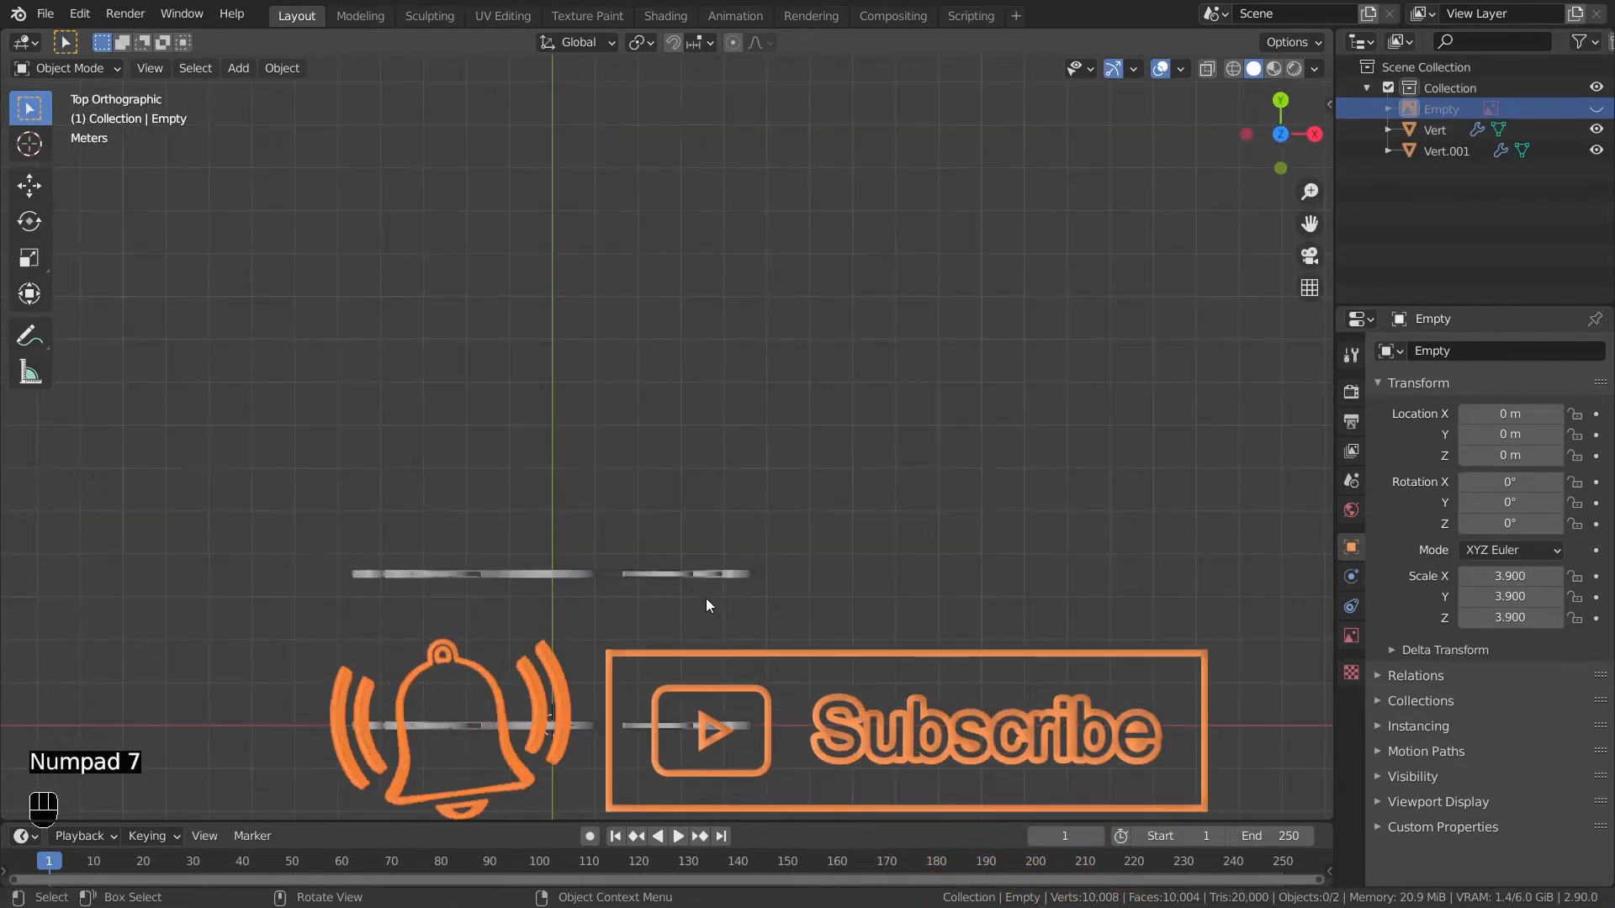
pyautogui.keyDown('shift'); pyautogui.moveTo(704, 604); pyautogui.dragTo(749, 533, button='middle'); pyautogui.keyUp('shift')
pyautogui.hotkey('shift', 'a')
pyautogui.moveTo(646, 484)
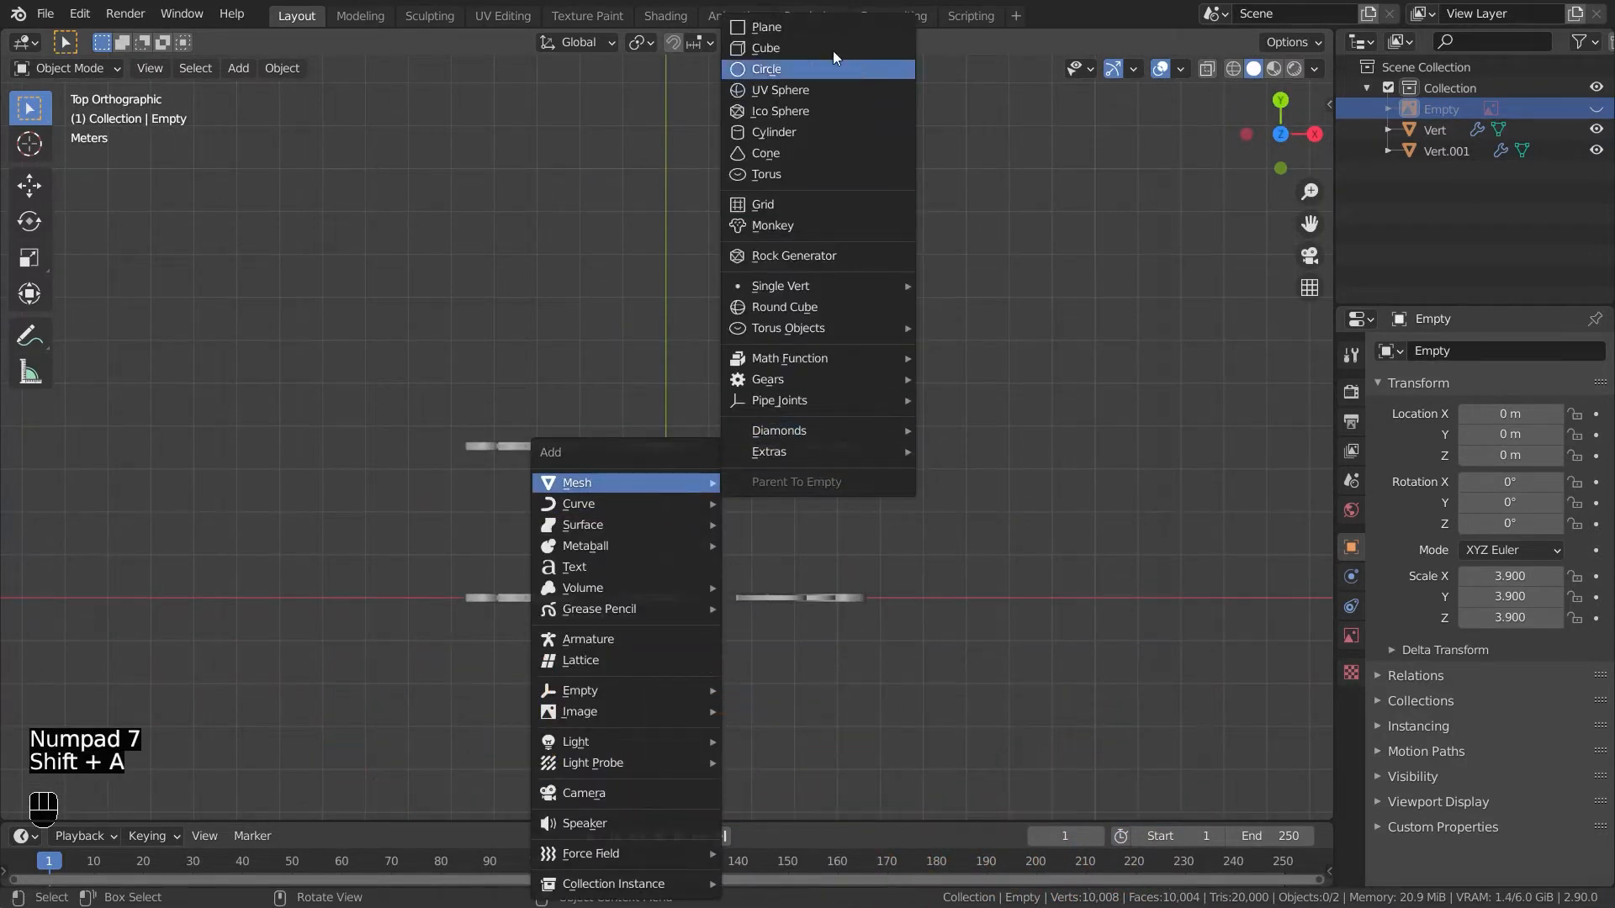
pyautogui.click(795, 27)
pyautogui.press('g')
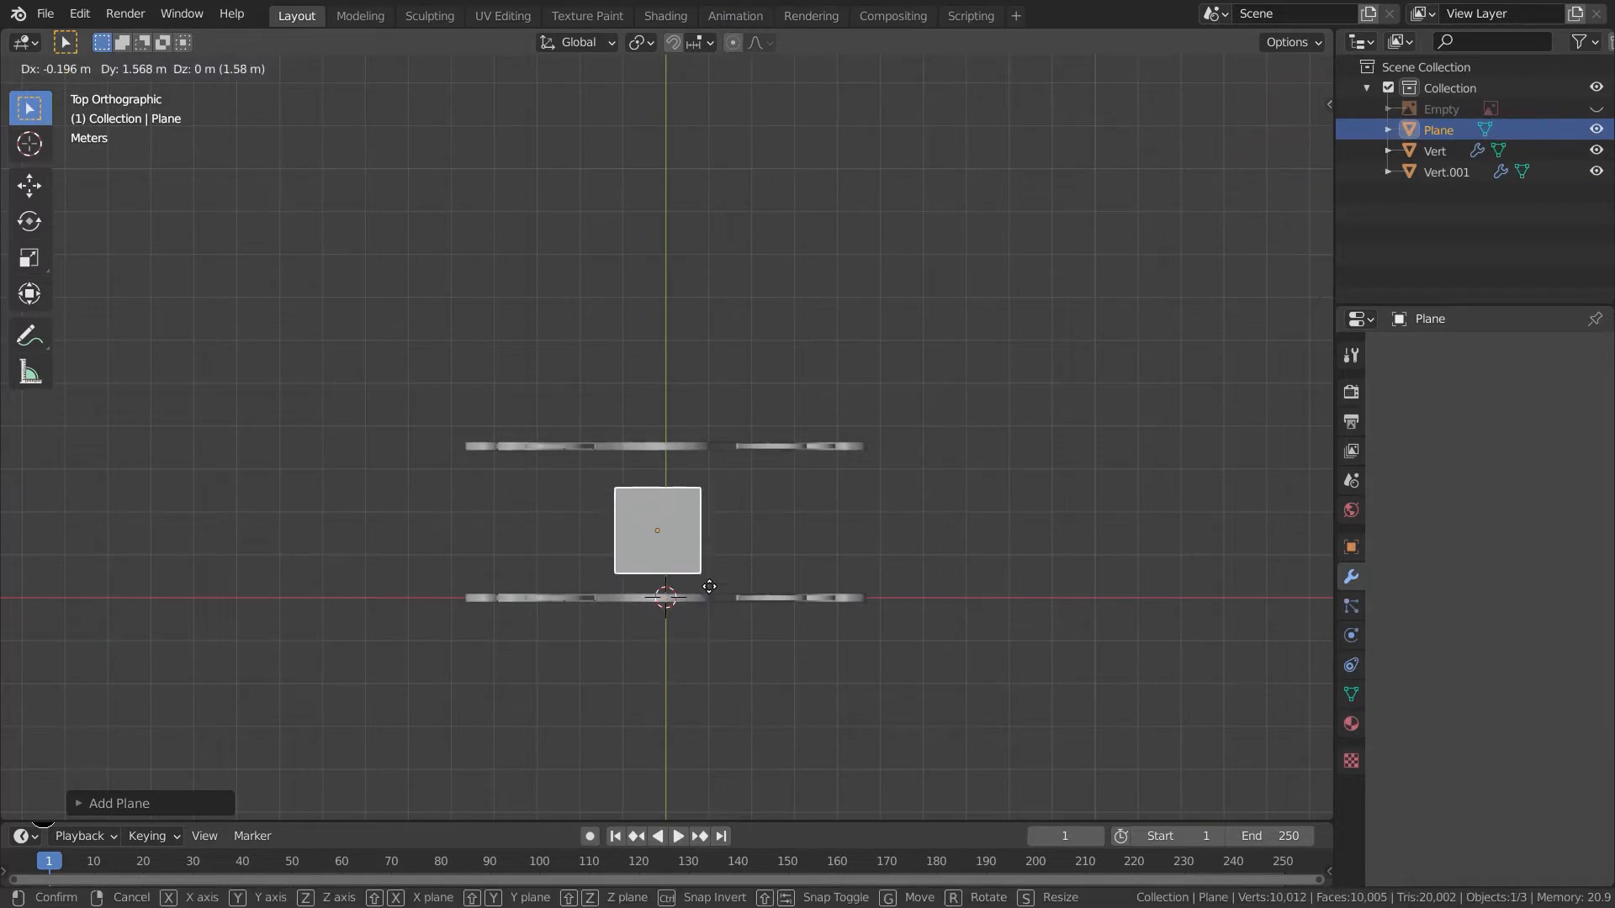
pyautogui.click(722, 602)
pyautogui.press('s')
pyautogui.click(788, 674)
# - Move the plane up about 5 m along Z to the stand's top arch
pyautogui.moveTo(789, 674); pyautogui.dragTo(977, 627, button='middle')
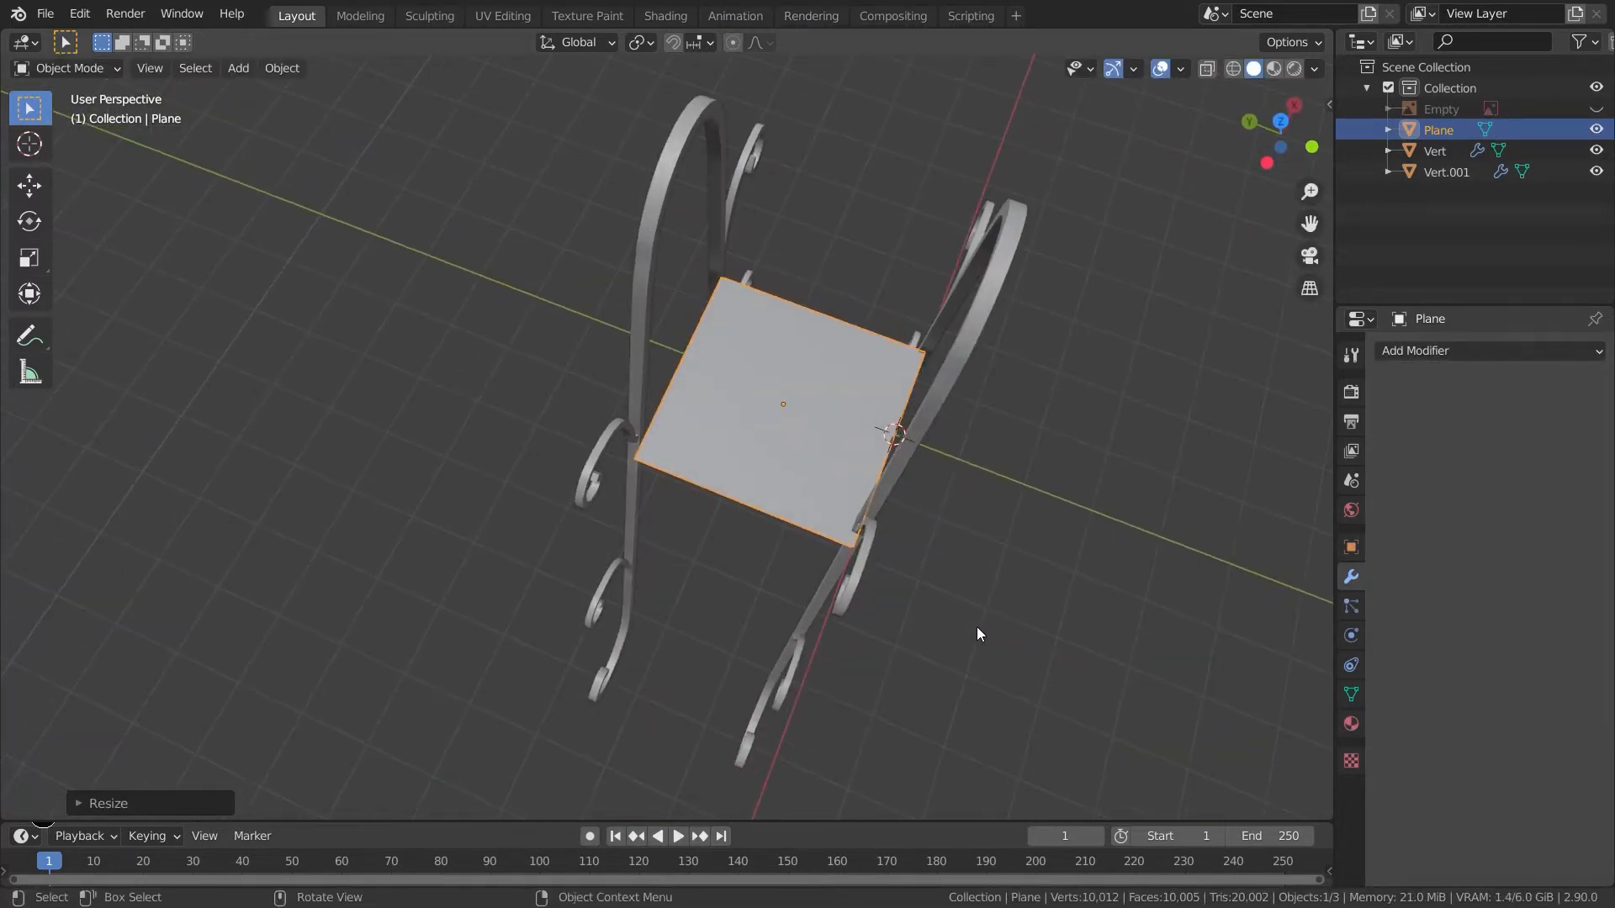
pyautogui.press('KP_1')
pyautogui.press('KP_3')
pyautogui.keyDown('shift'); pyautogui.moveTo(767, 288); pyautogui.dragTo(694, 664, button='middle'); pyautogui.keyUp('shift')
pyautogui.press('g')
pyautogui.press('z')
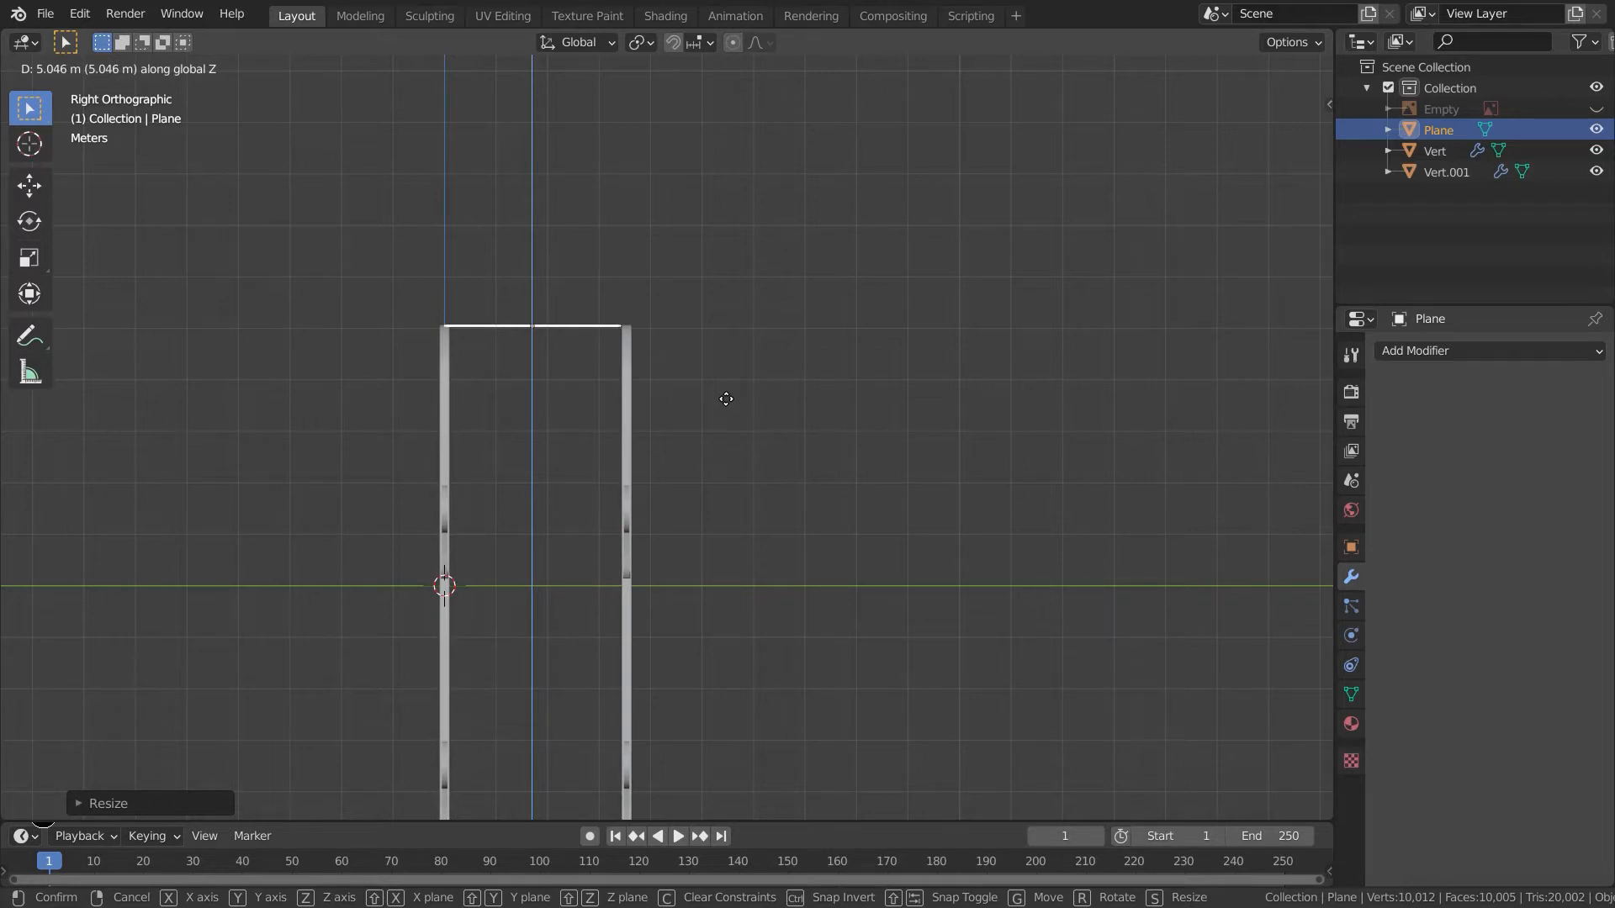
pyautogui.click(726, 399)
# - Adjust the plane's height along Z and its scale on top of the stand
pyautogui.press('KP_7')
pyautogui.moveTo(822, 634); pyautogui.dragTo(977, 517, button='middle')
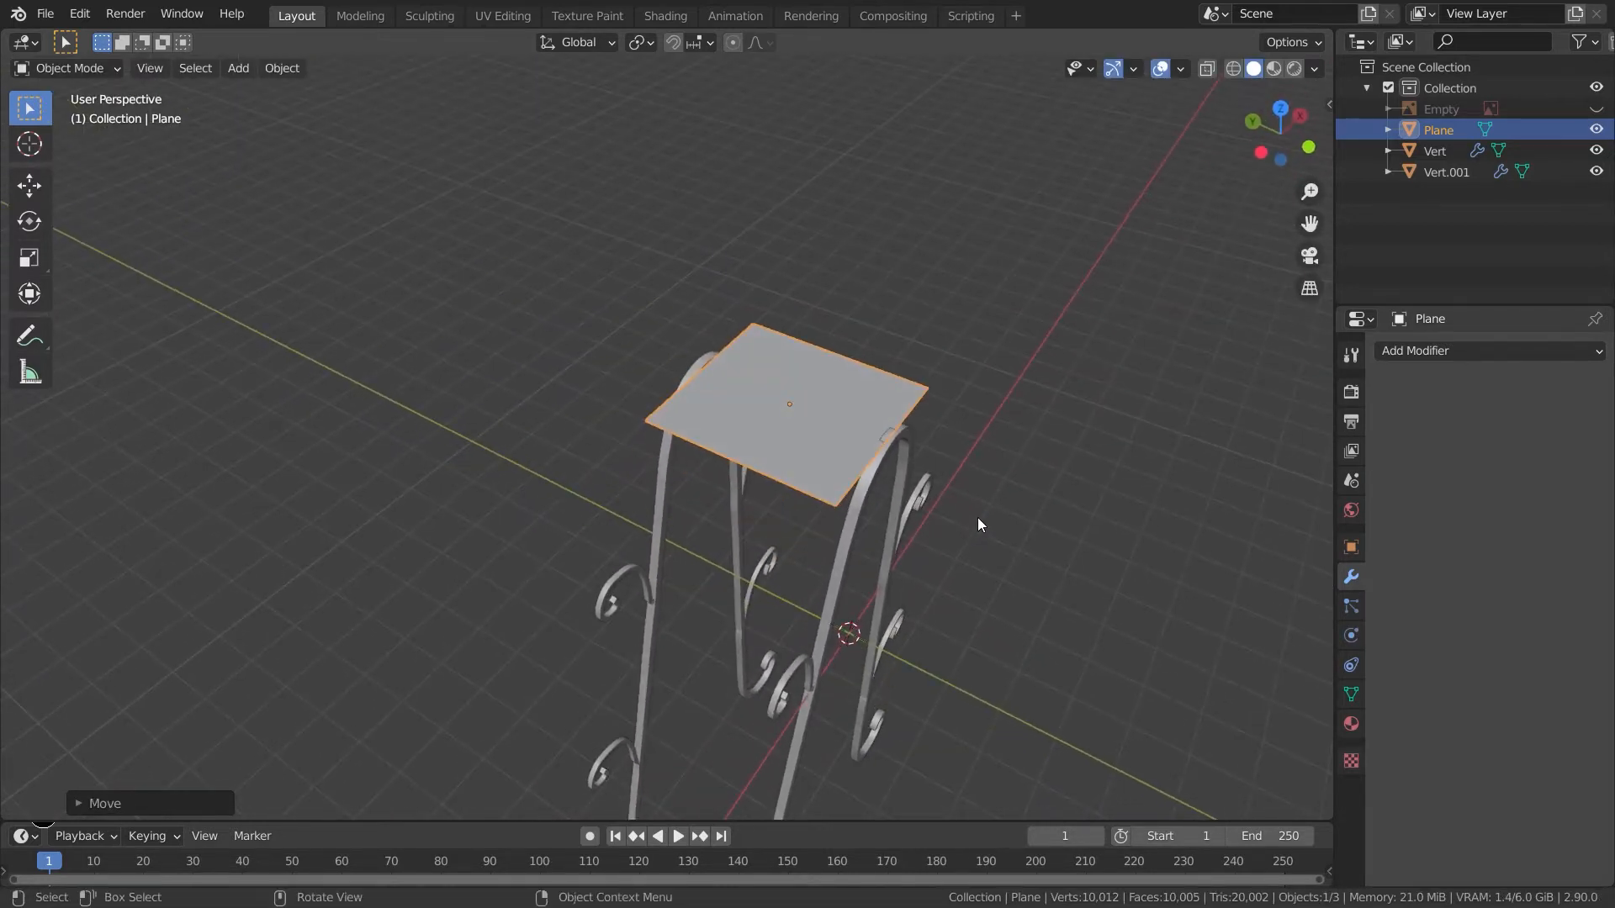
pyautogui.press('g')
pyautogui.press('z')
pyautogui.click(975, 515)
pyautogui.press('s')
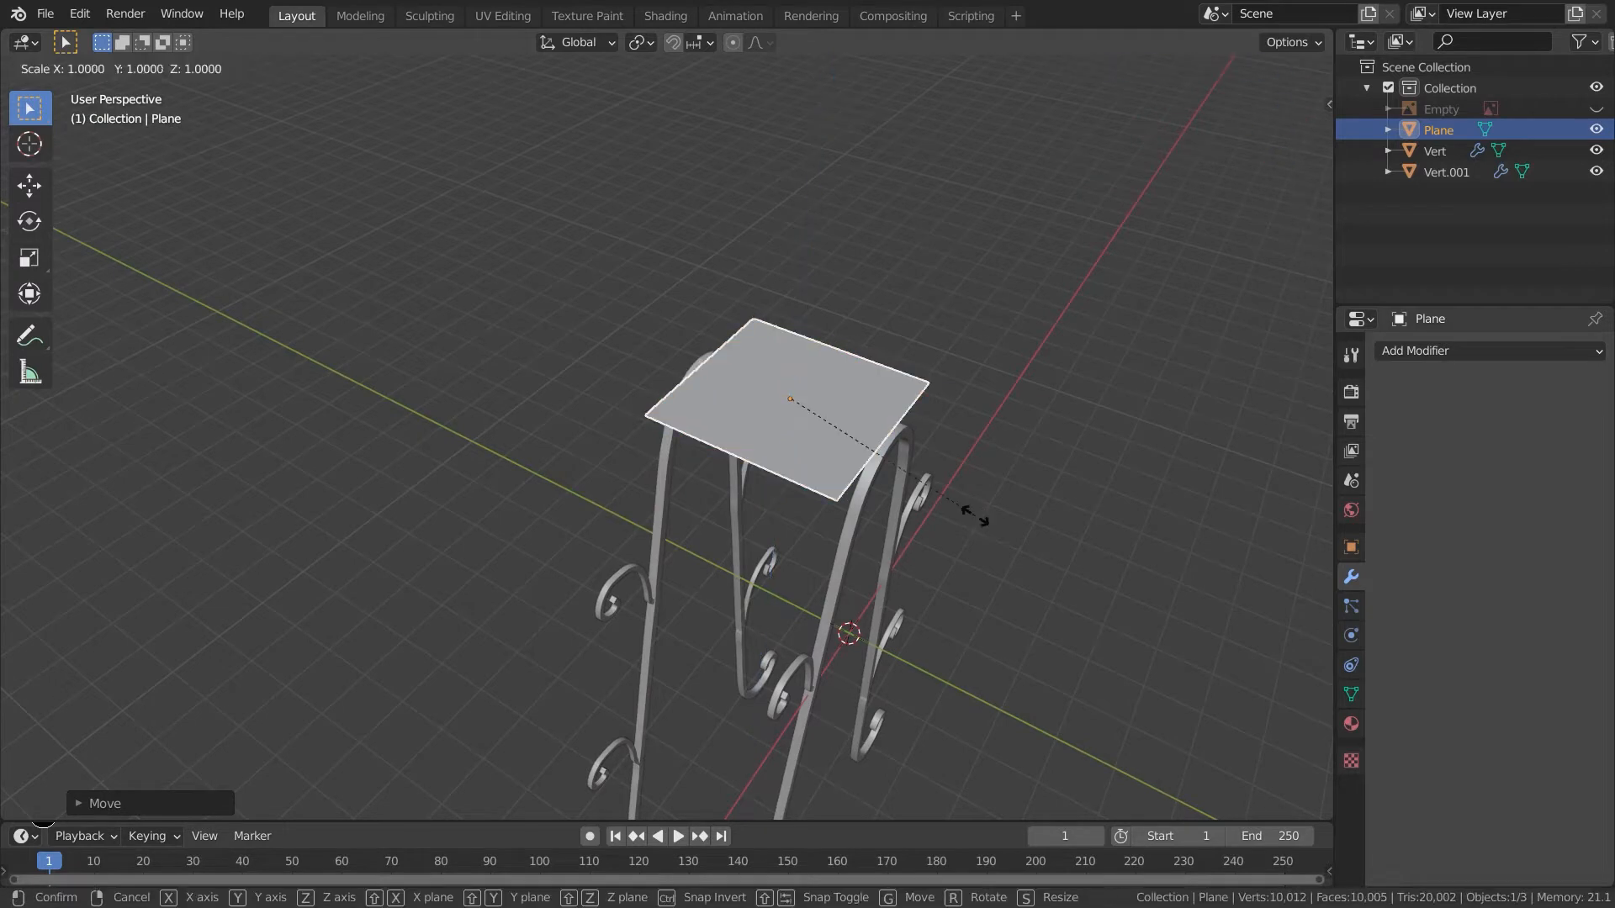
pyautogui.click(980, 518)
pyautogui.moveTo(986, 523); pyautogui.dragTo(824, 617, button='middle')
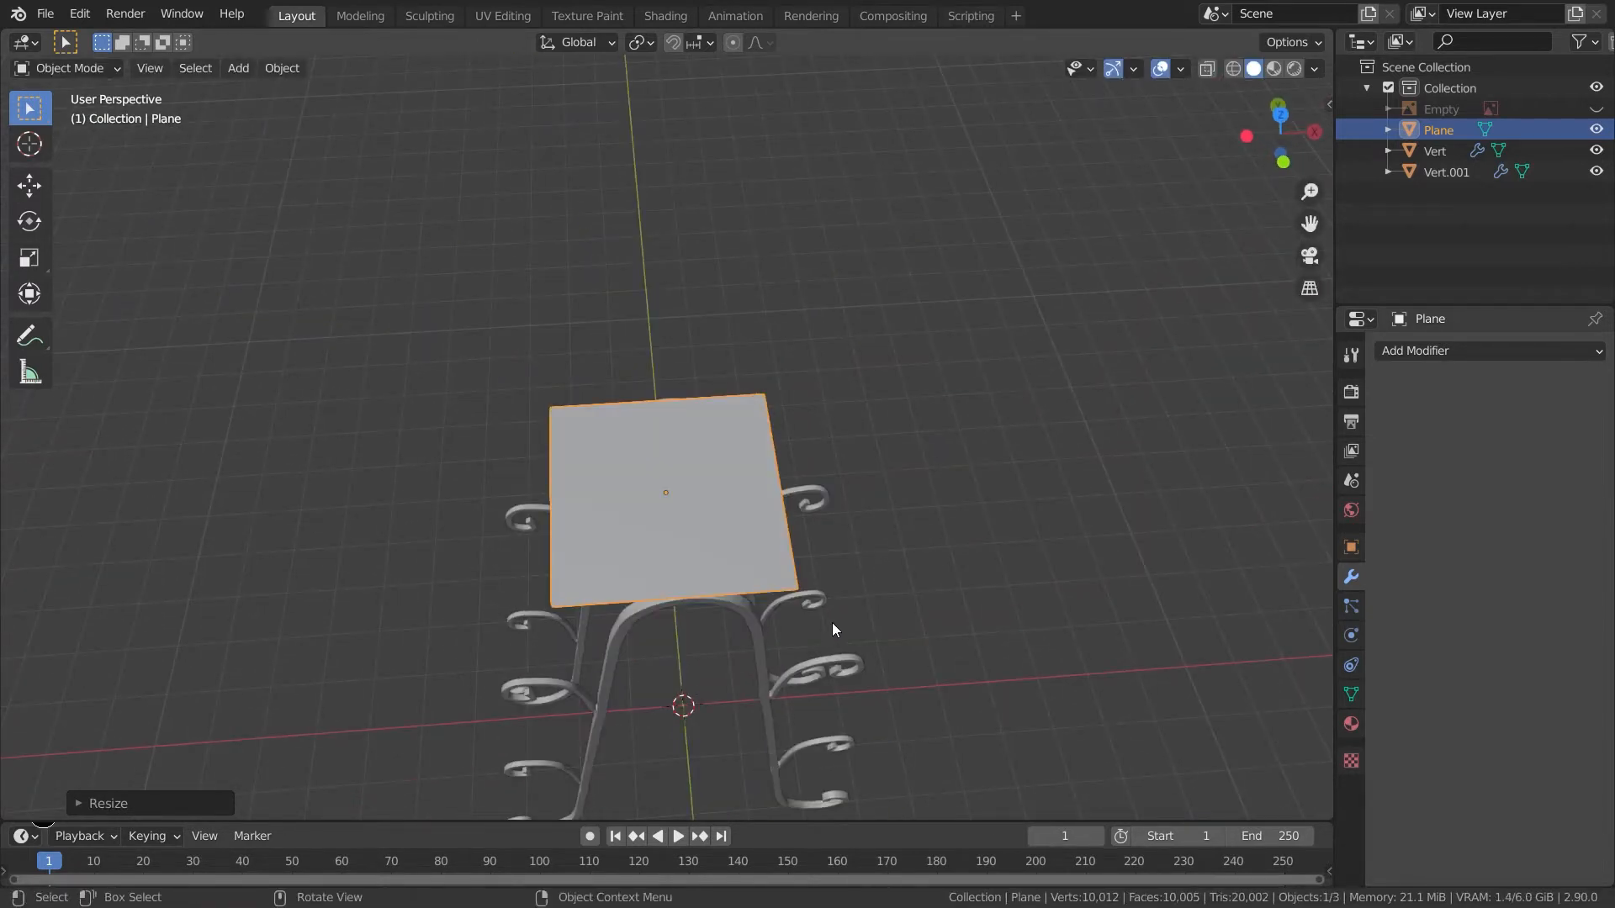
# - Shift the plane about 0.11 m along X to center it over the arch
pyautogui.press('KP_3')
pyautogui.press('KP_1')
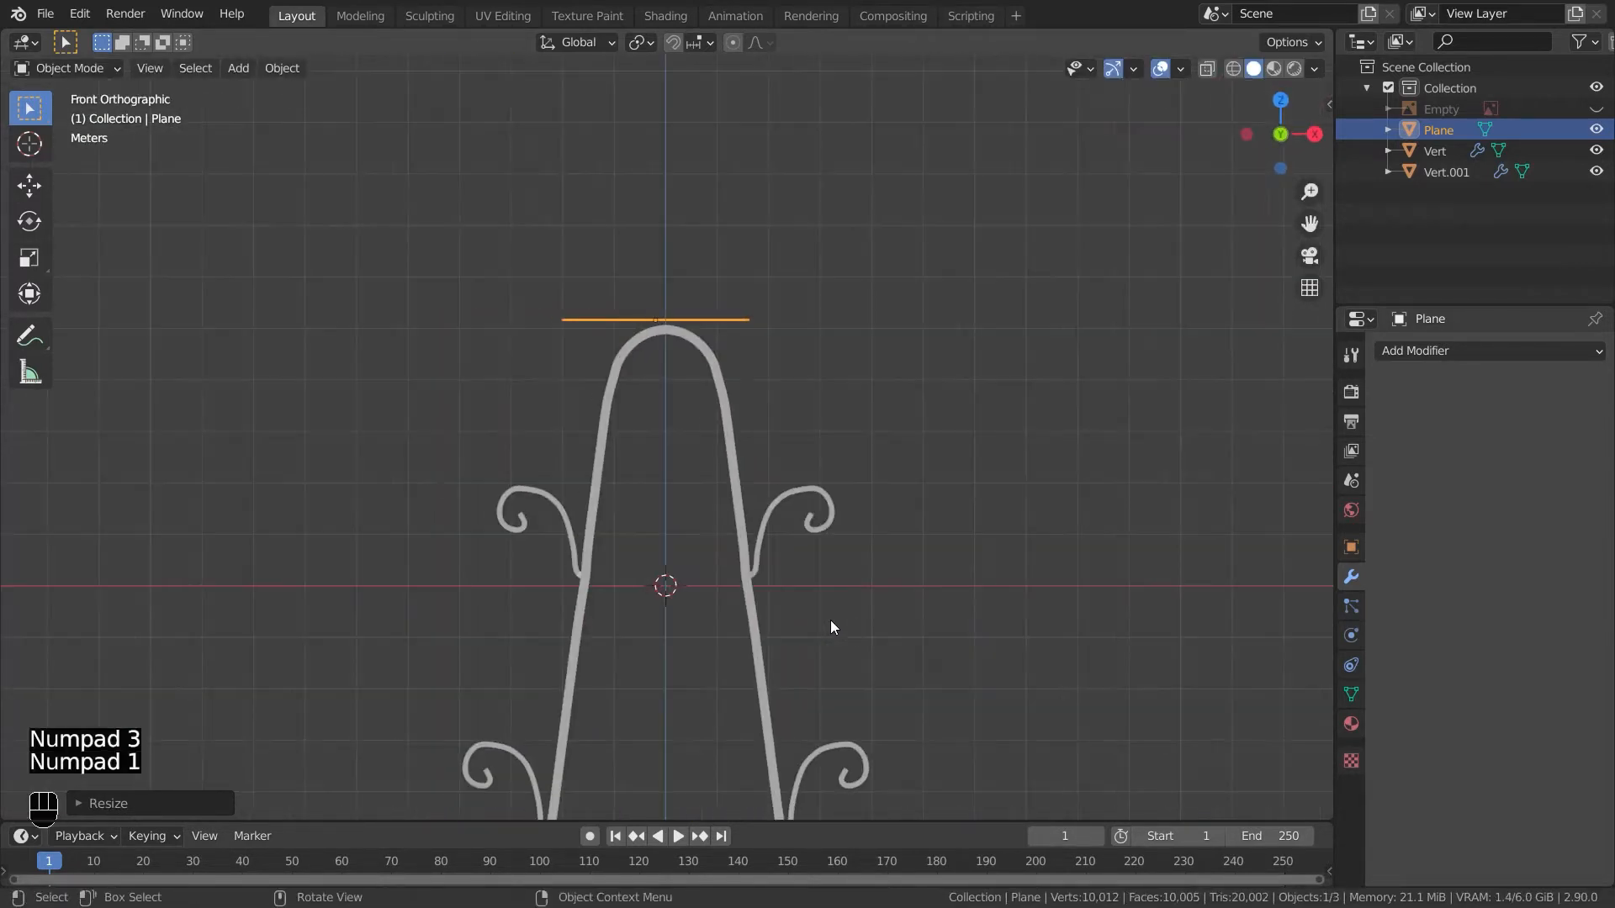
pyautogui.press('g')
pyautogui.press('x')
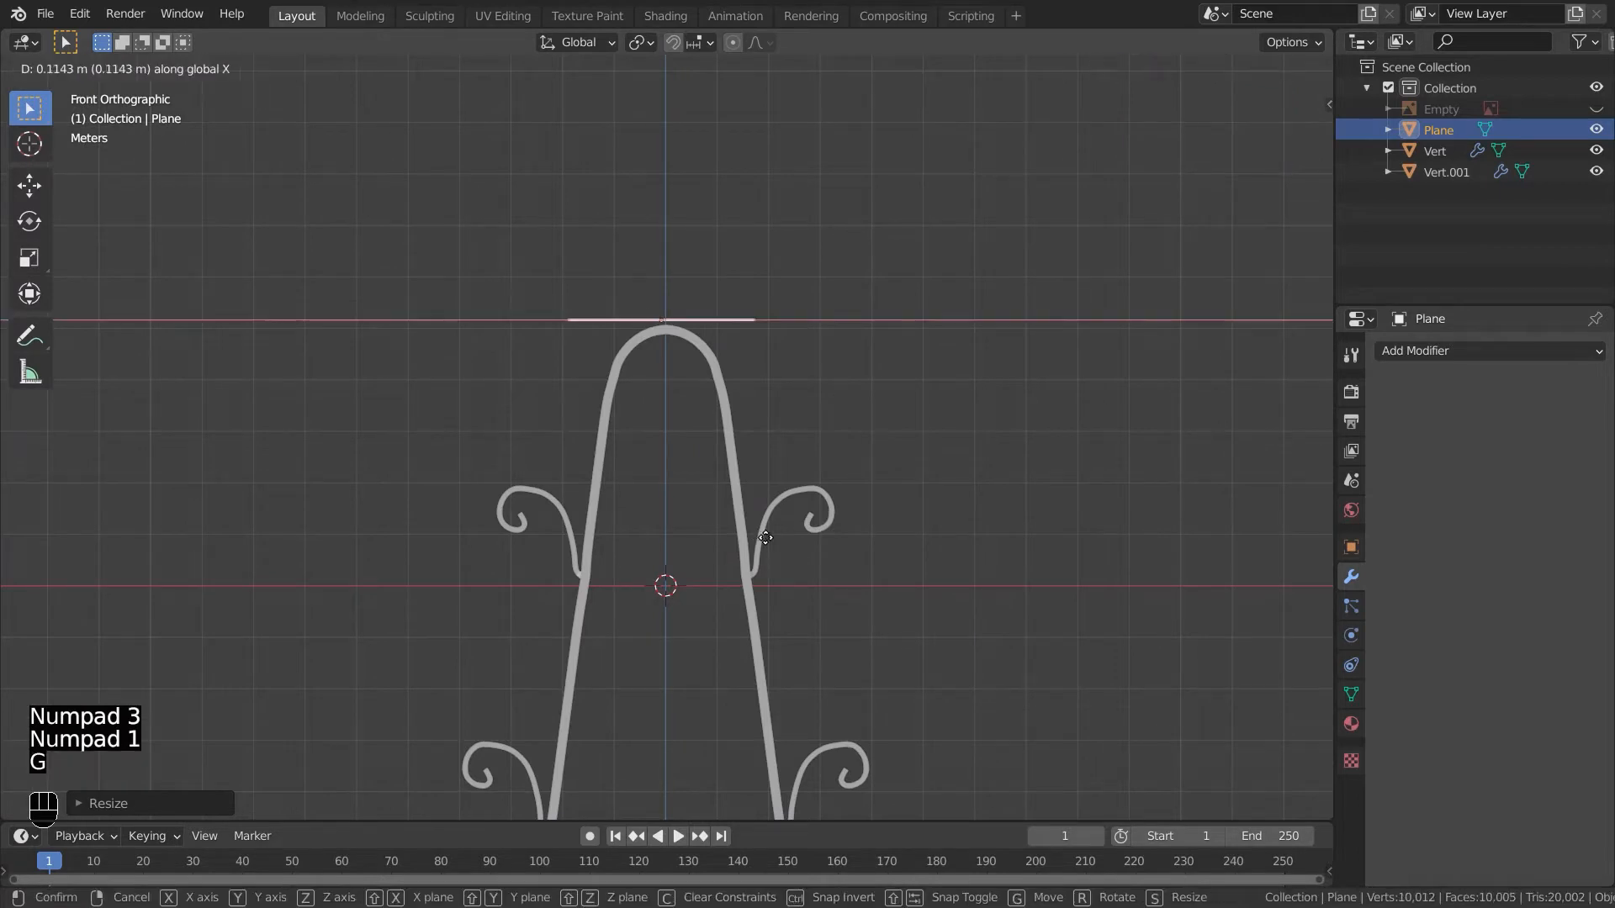
pyautogui.click(769, 542)
pyautogui.press('g')
pyautogui.press('z')
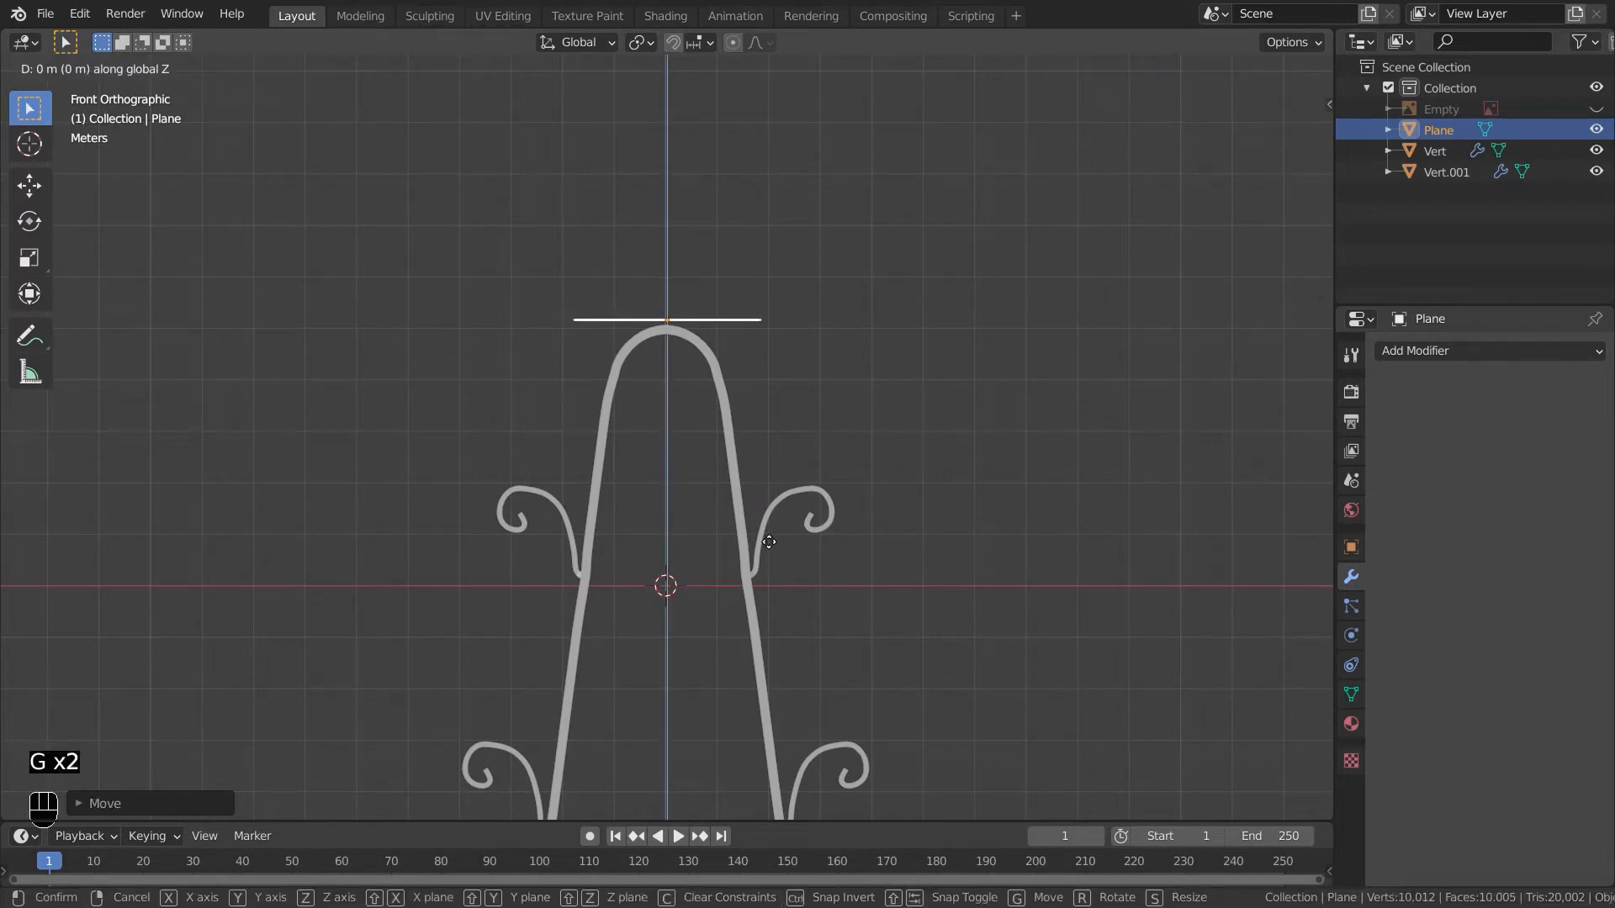
pyautogui.click(766, 544)
# - Isolate the plane in local view and insert two loop cuts across it
pyautogui.moveTo(792, 523); pyautogui.dragTo(840, 661, button='middle')
pyautogui.press('Tab')
pyautogui.press('Tab')
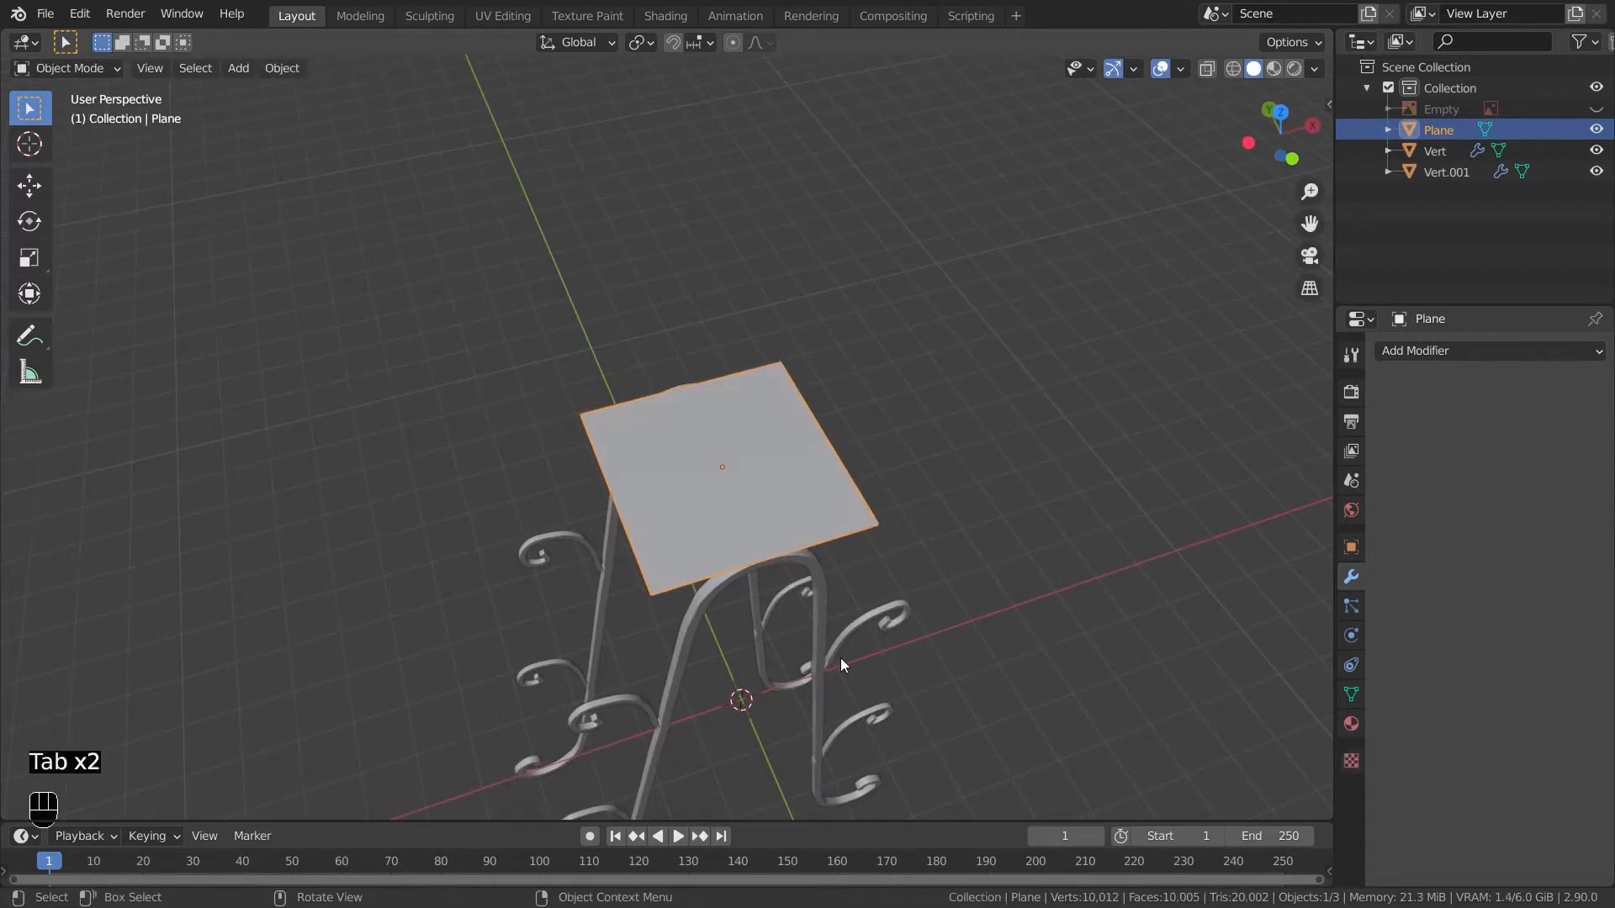
pyautogui.press('KP_Divide')
pyautogui.press('Tab')
pyautogui.press('KP_7')
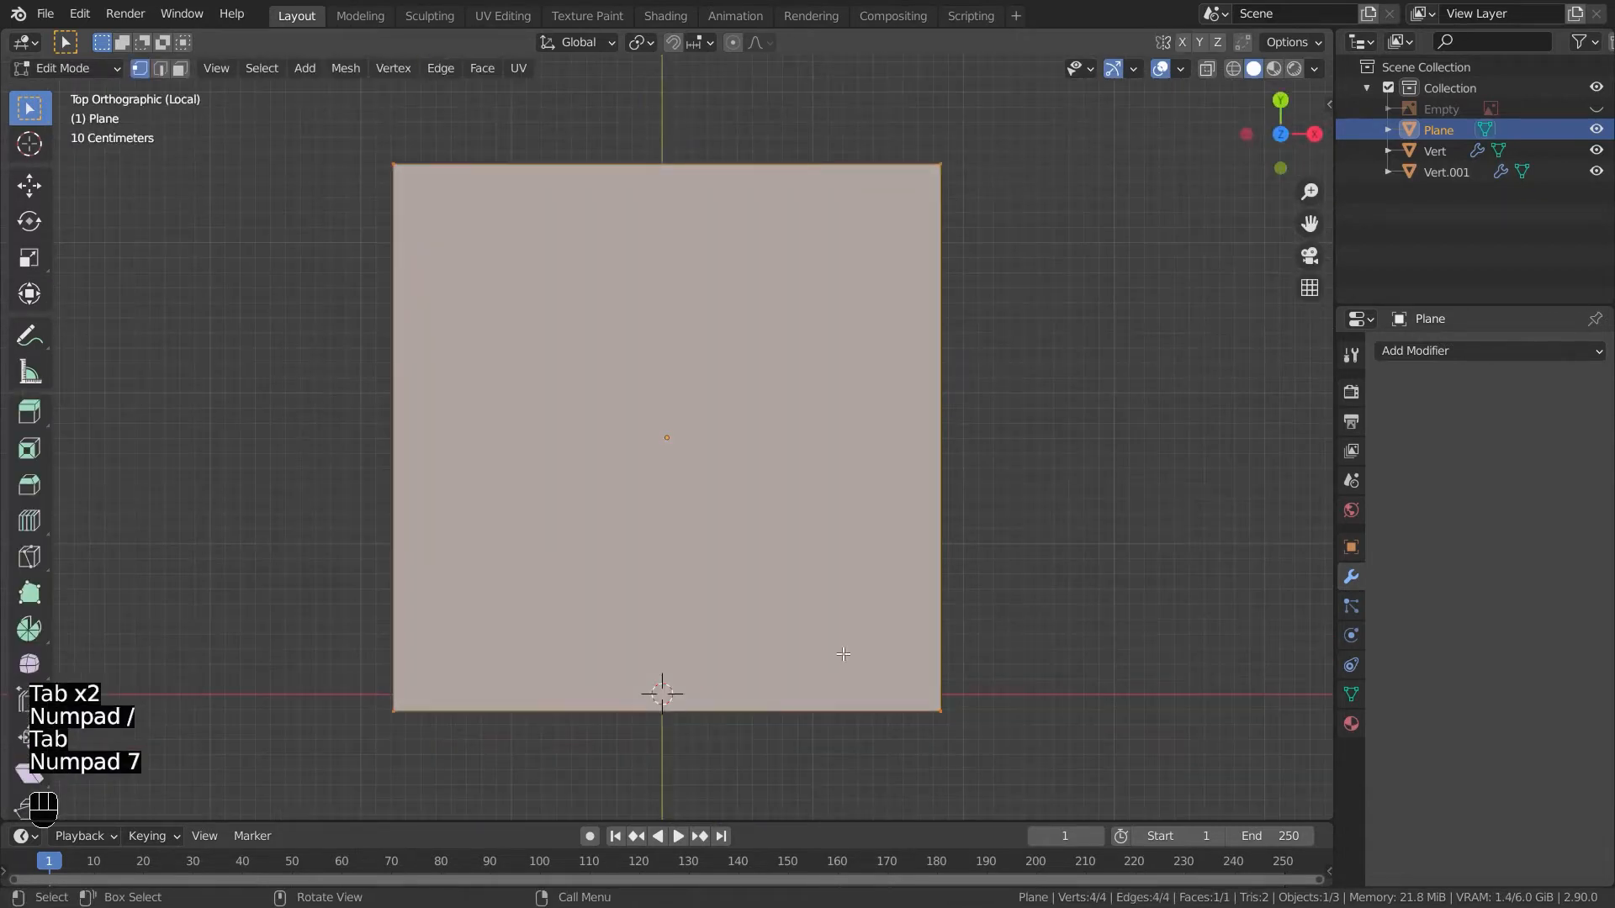
pyautogui.keyDown('shift'); pyautogui.moveTo(772, 474); pyautogui.dragTo(797, 509, button='middle'); pyautogui.keyUp('shift')
pyautogui.hotkey('ctrl', 'r')
pyautogui.hotkey('ctrl', 'z')
pyautogui.hotkey('ctrl', 'z')
pyautogui.hotkey('ctrl', 'r')
pyautogui.scroll(1, 966, 443)
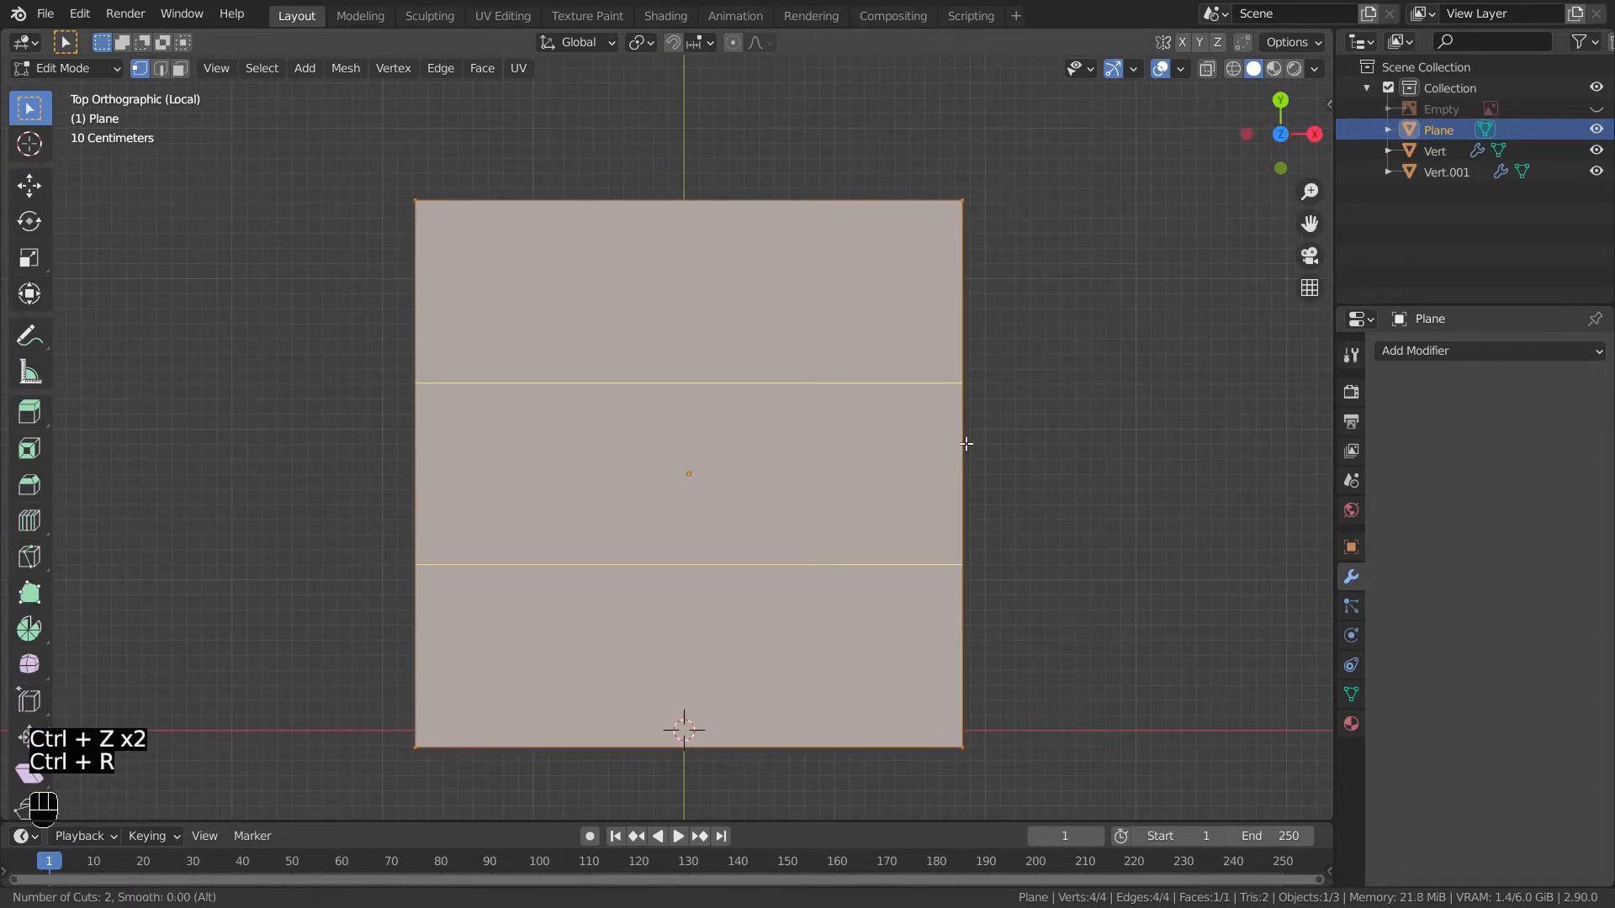
pyautogui.click(963, 443)
pyautogui.rightClick(963, 443)
# - Scale the two new edge loops along Y toward the plane's edges, about 2.6 times
pyautogui.press('s')
pyautogui.press('y')
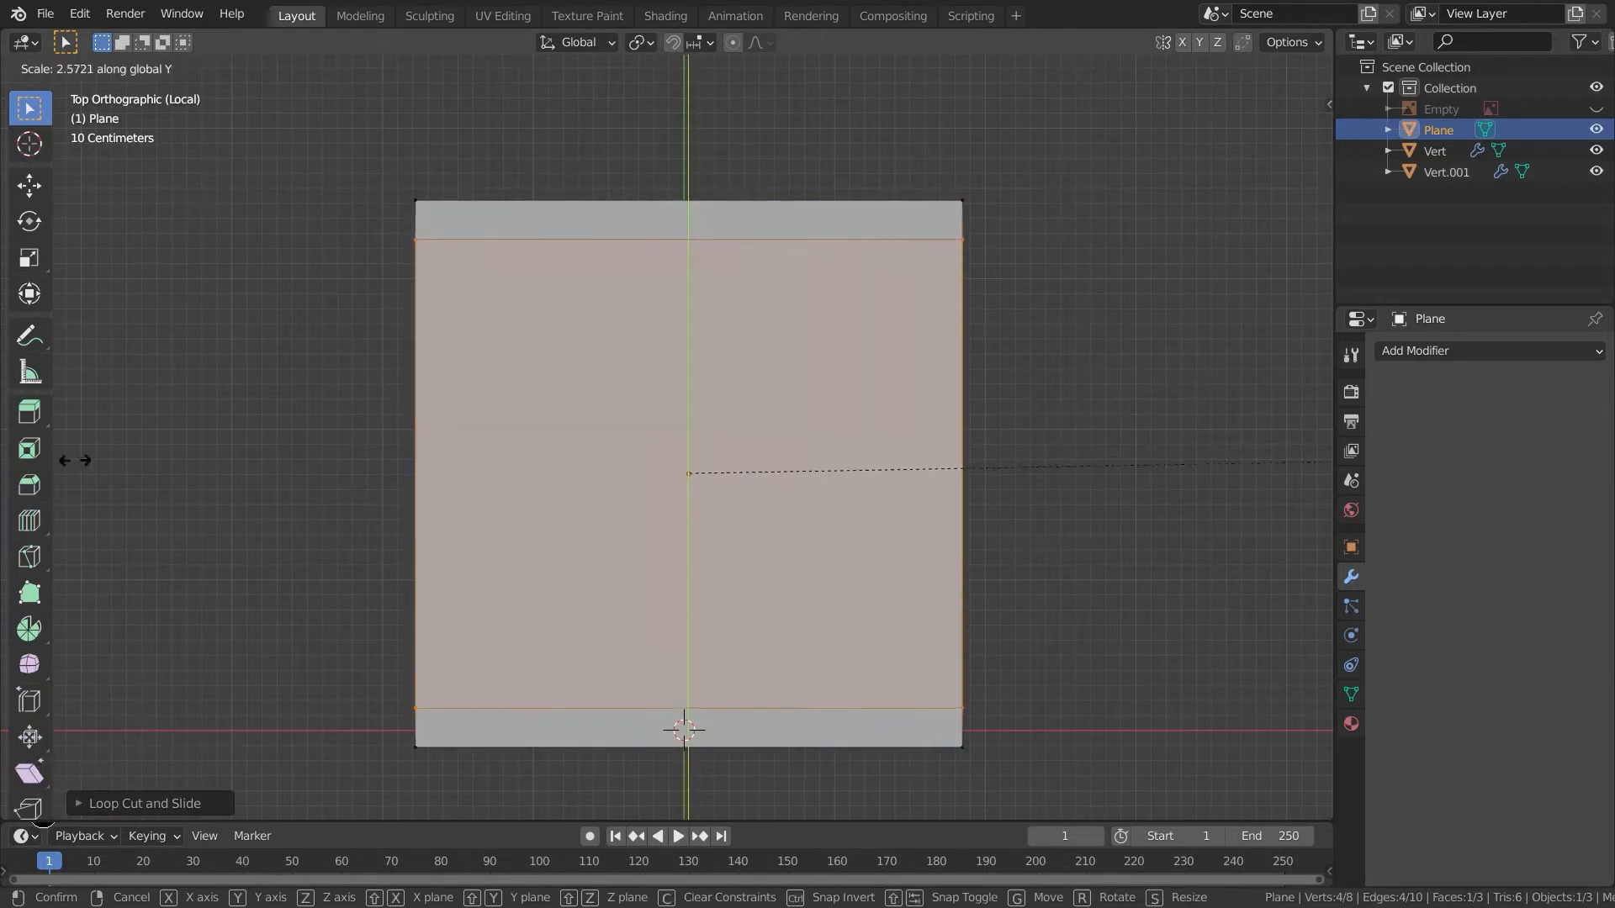
pyautogui.click(91, 469)
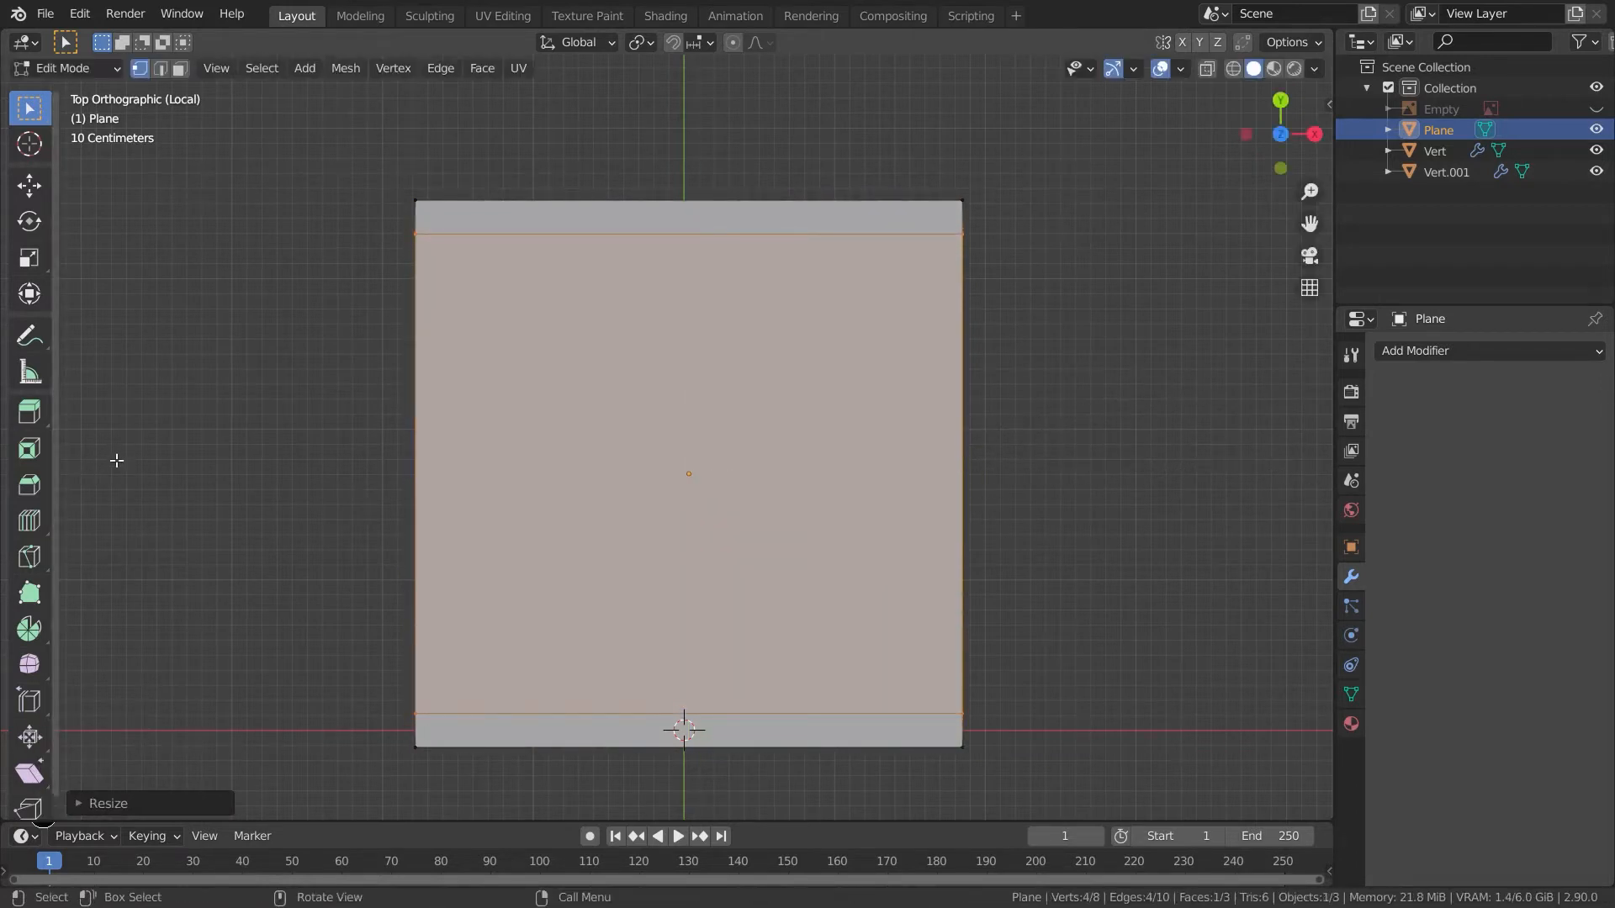
# - Insert 14 vertical loop cuts across the plane's middle section
pyautogui.hotkey('ctrl', 'r')
pyautogui.scroll(15, 689, 211)
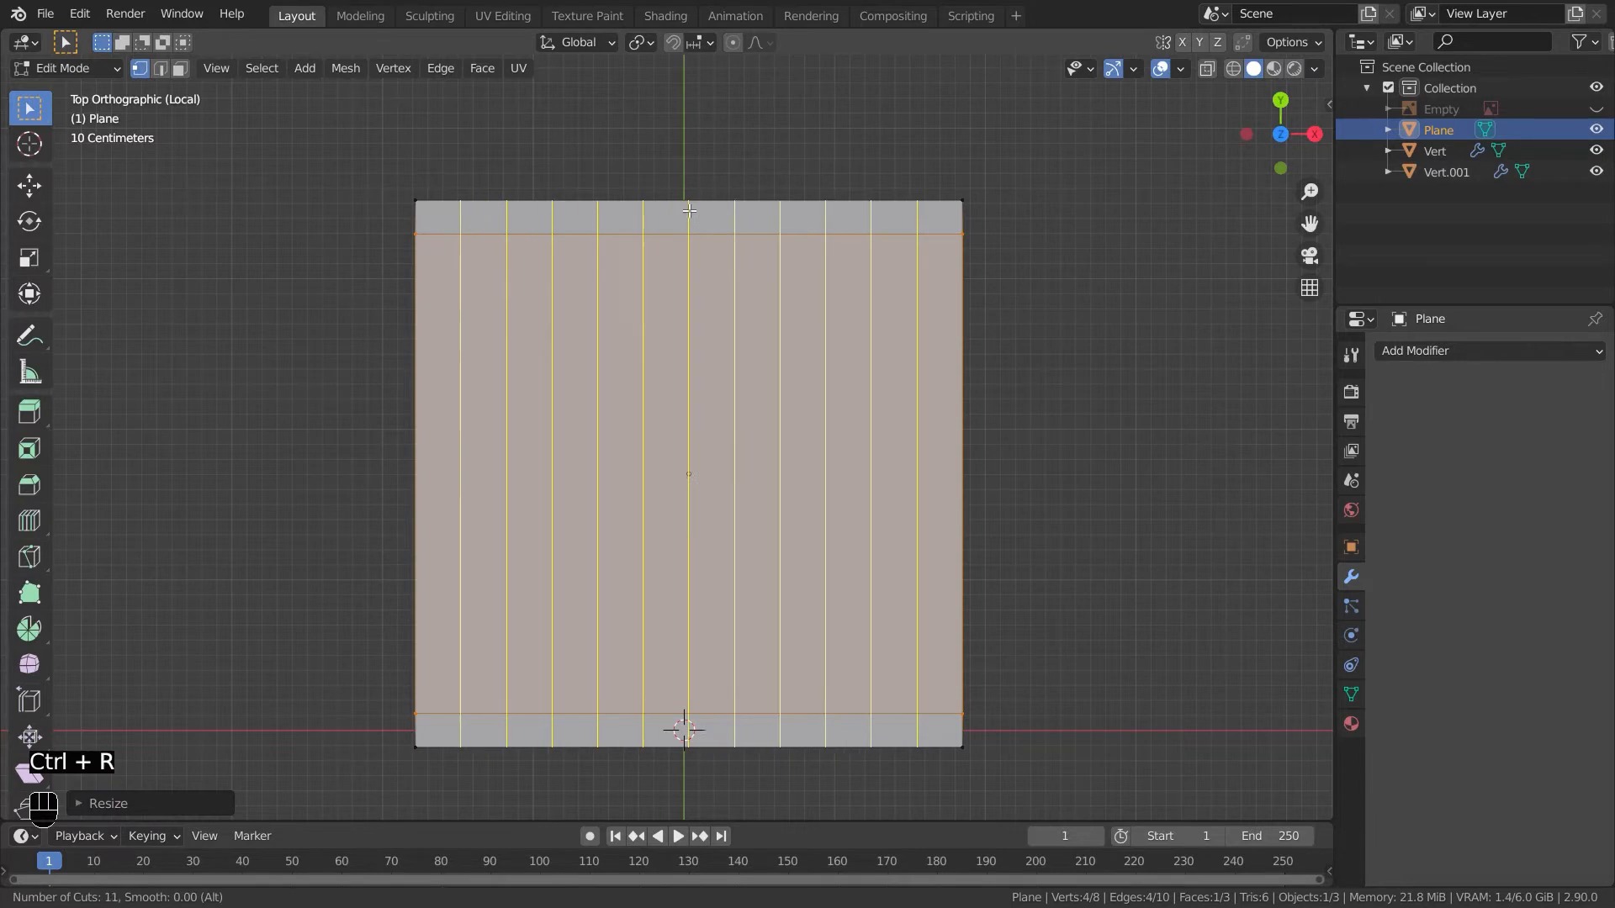
pyautogui.scroll(-3, 689, 210)
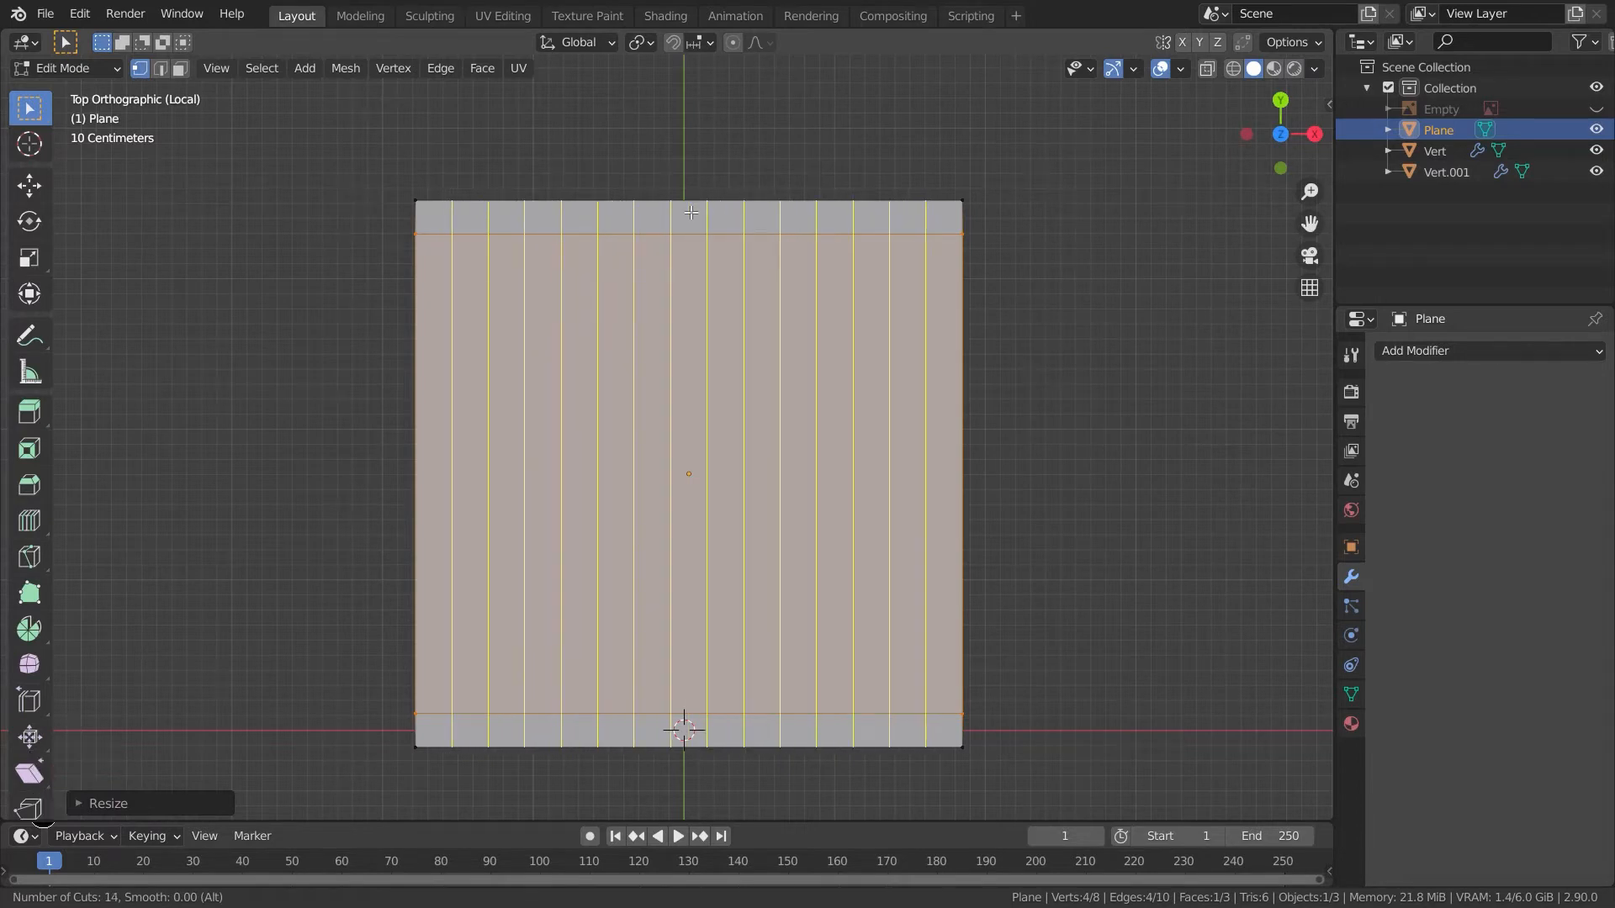
pyautogui.scroll(1, 691, 212)
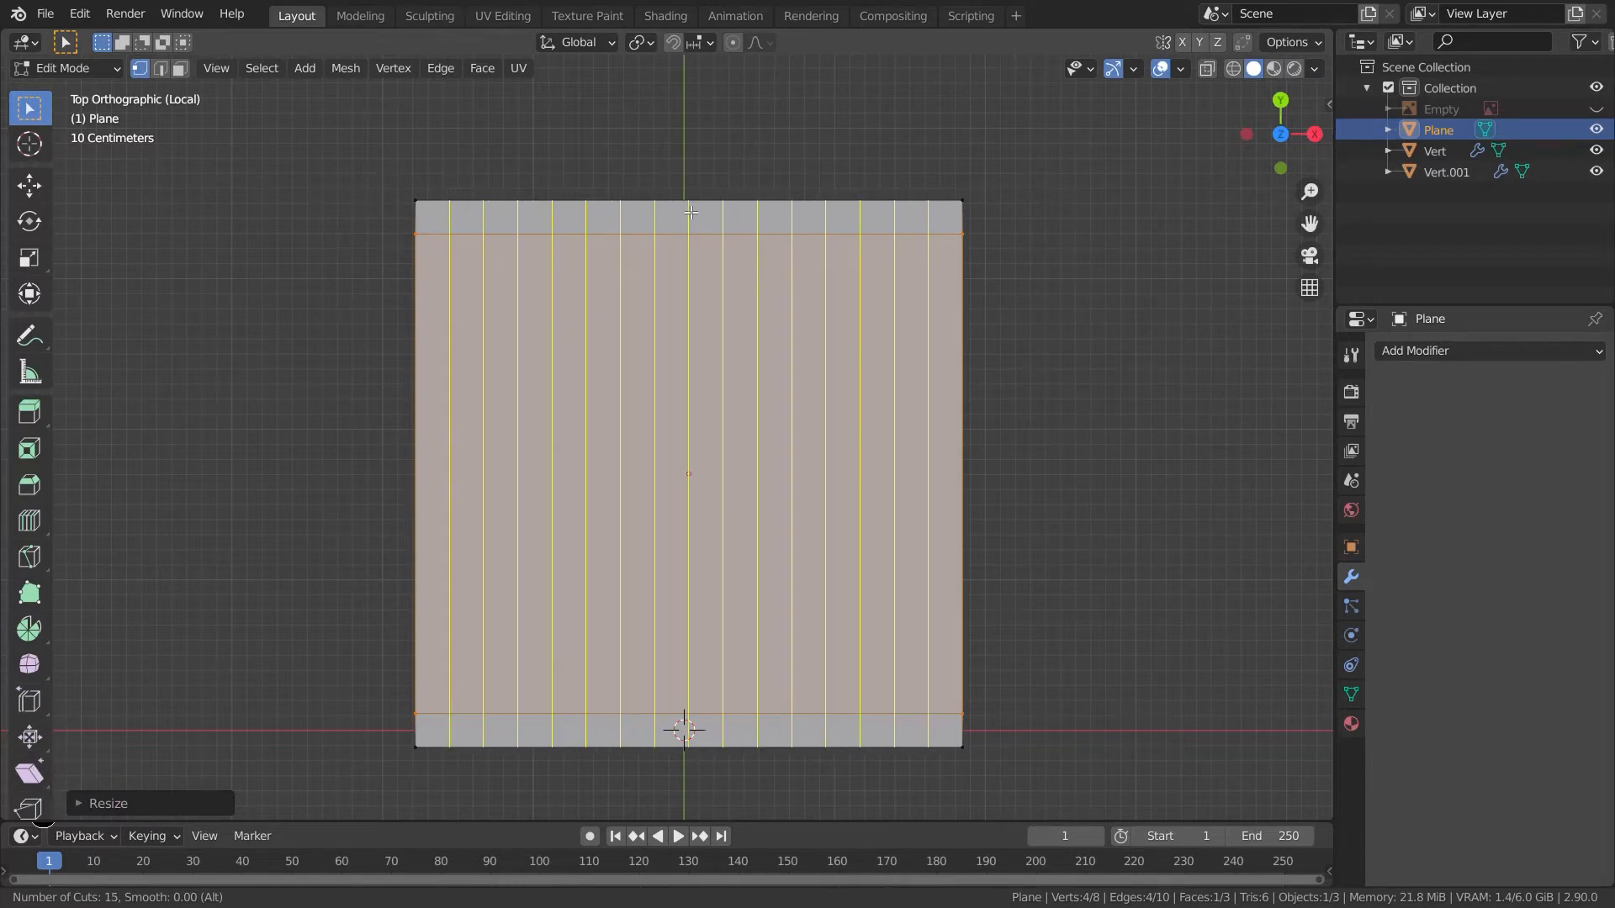
pyautogui.scroll(-1, 690, 213)
pyautogui.click(691, 213)
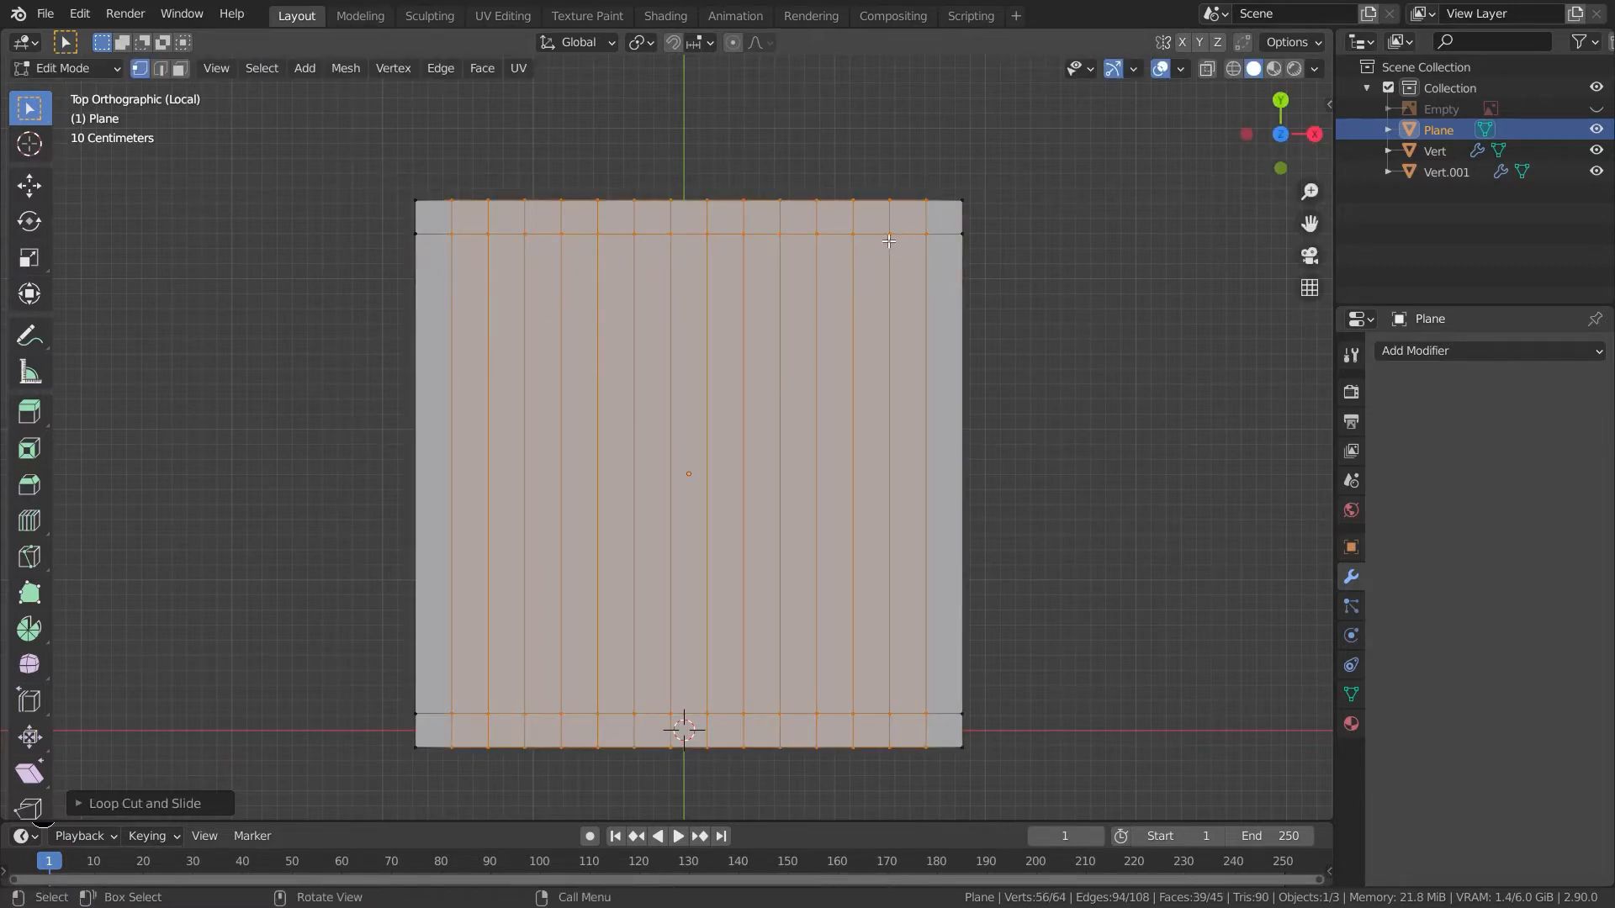
# - Dissolve the short cut edges inside the top and bottom border strips of the plane
pyautogui.press('2')
pyautogui.moveTo(429, 225); pyautogui.dragTo(431, 225)
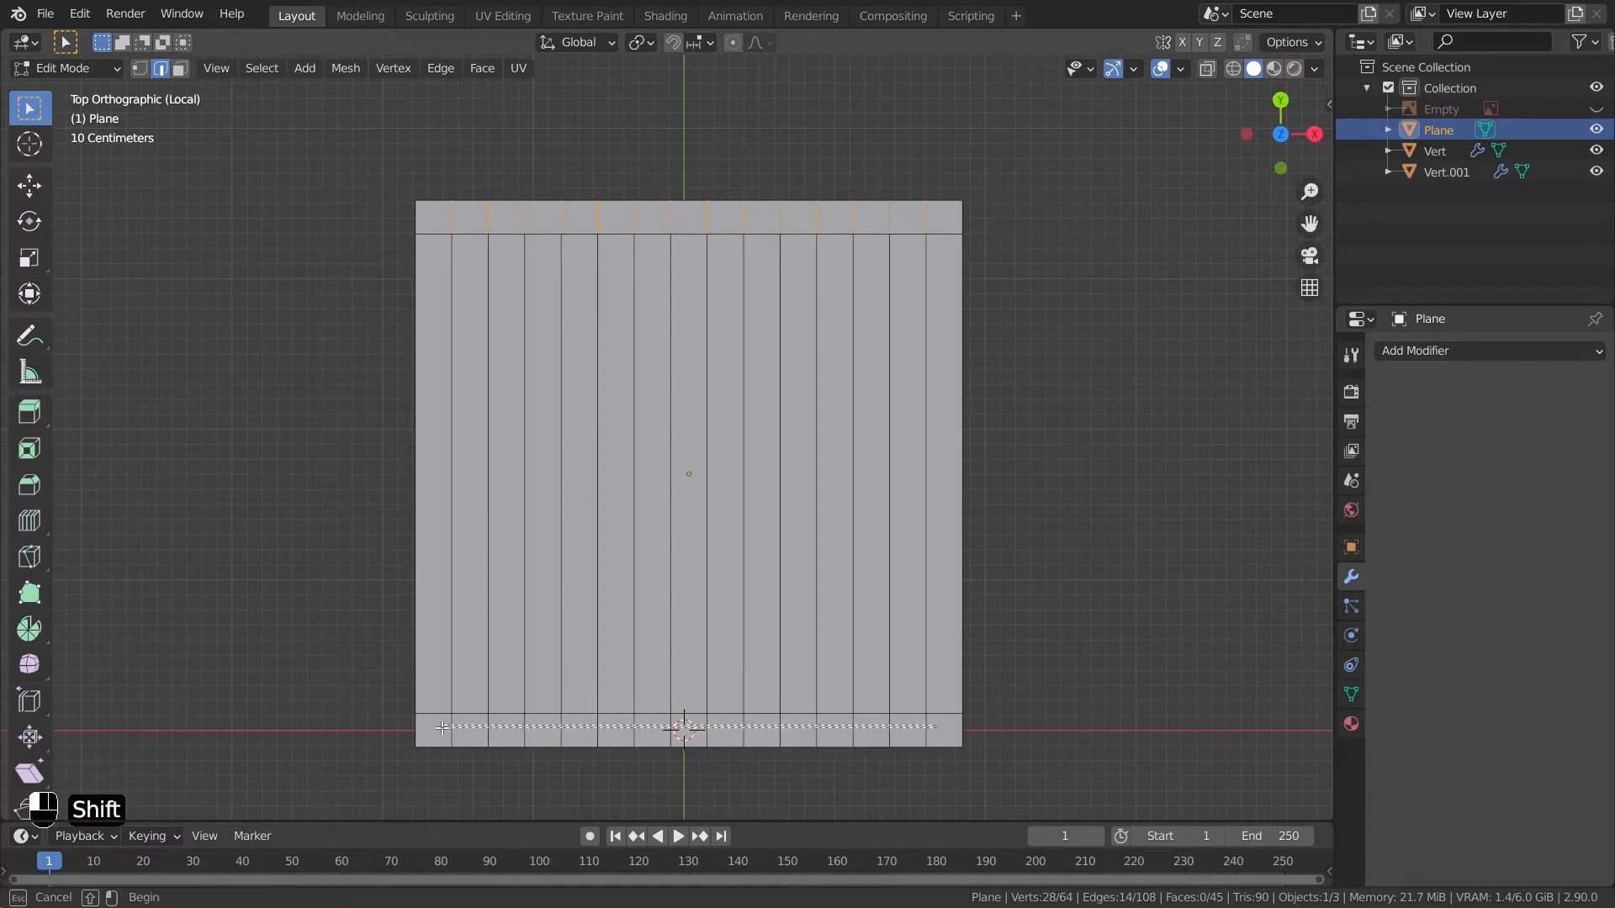
pyautogui.keyDown('shift'); pyautogui.moveTo(442, 727); pyautogui.dragTo(443, 728); pyautogui.keyUp('shift')
pyautogui.hotkey('ctrl', 'x')
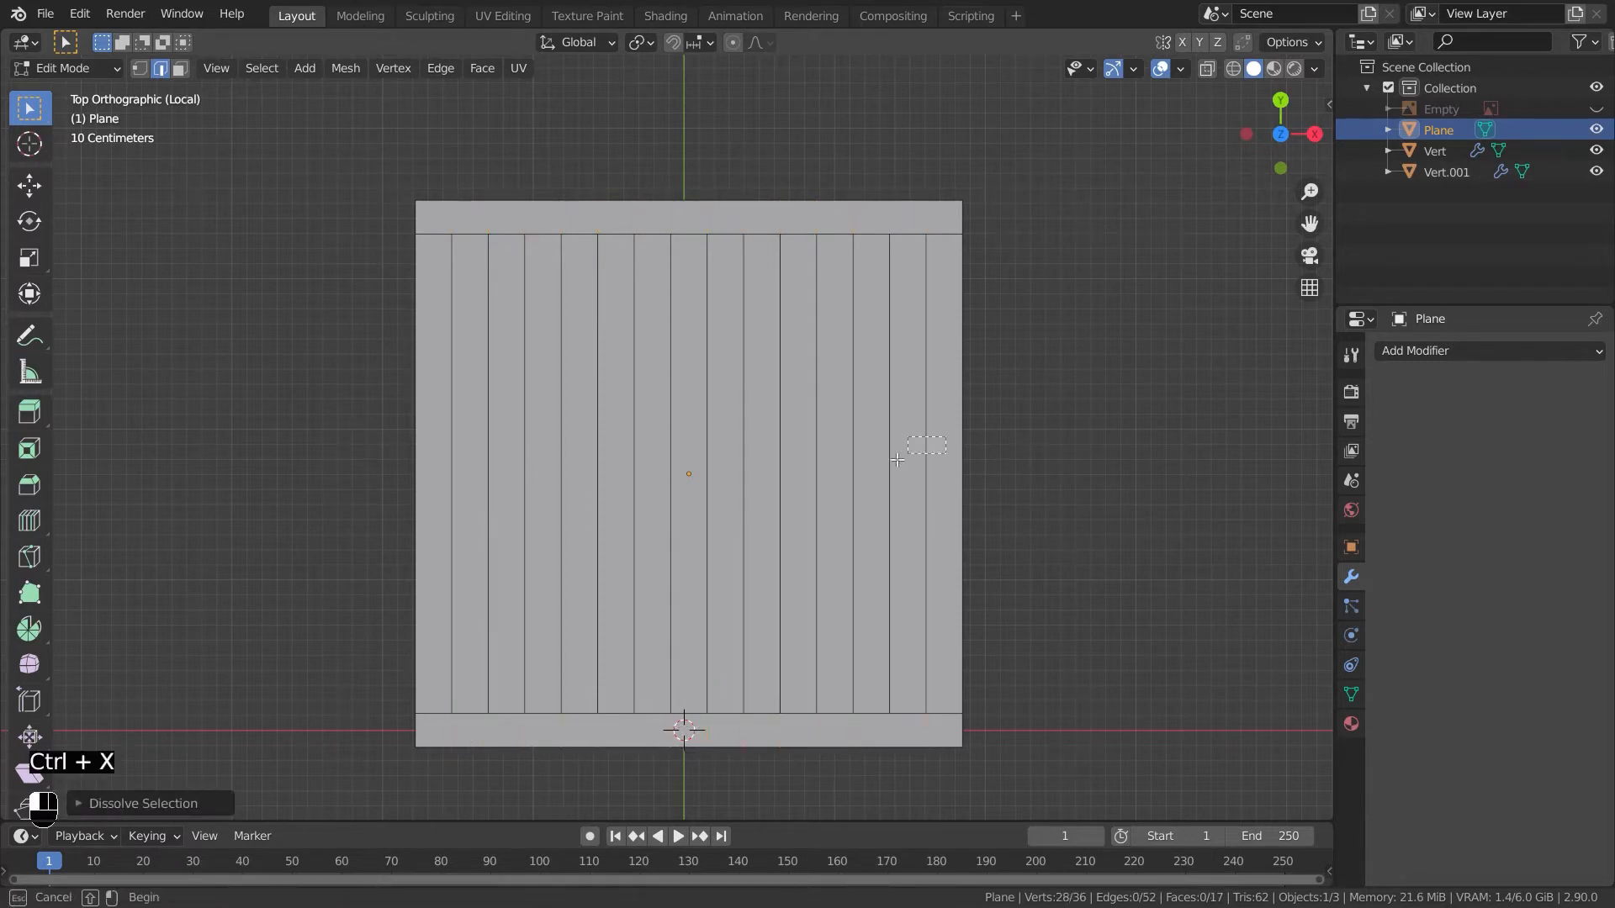
# - Bevel the vertical cut edges and delete the resulting faces to open slots in the plane
pyautogui.moveTo(435, 641); pyautogui.dragTo(437, 640)
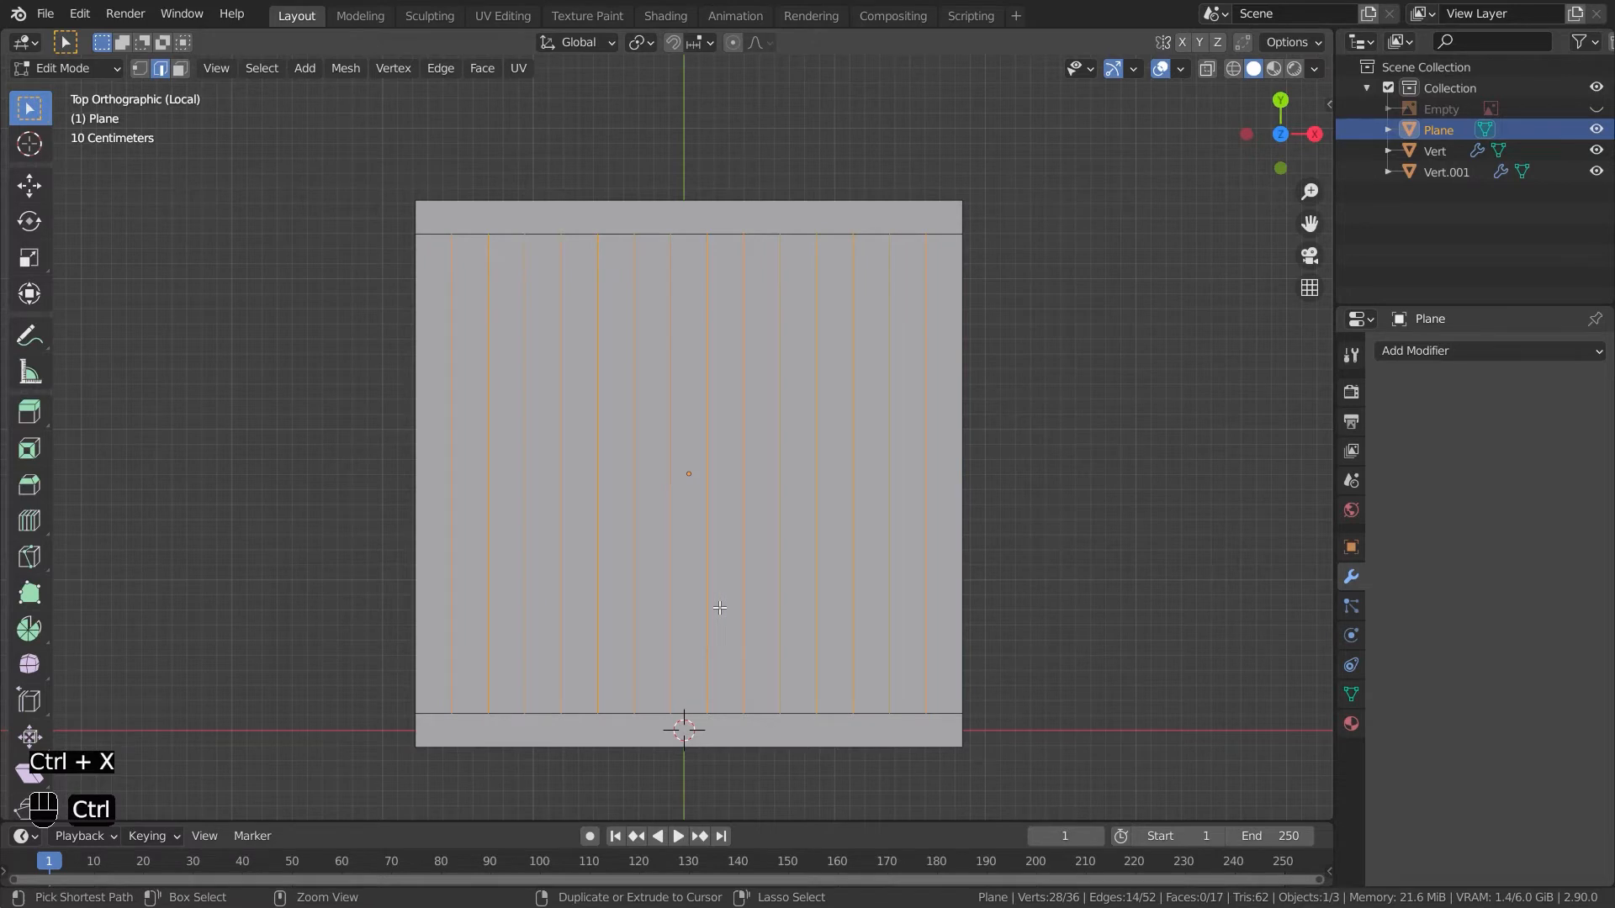
pyautogui.hotkey('ctrl', 'b')
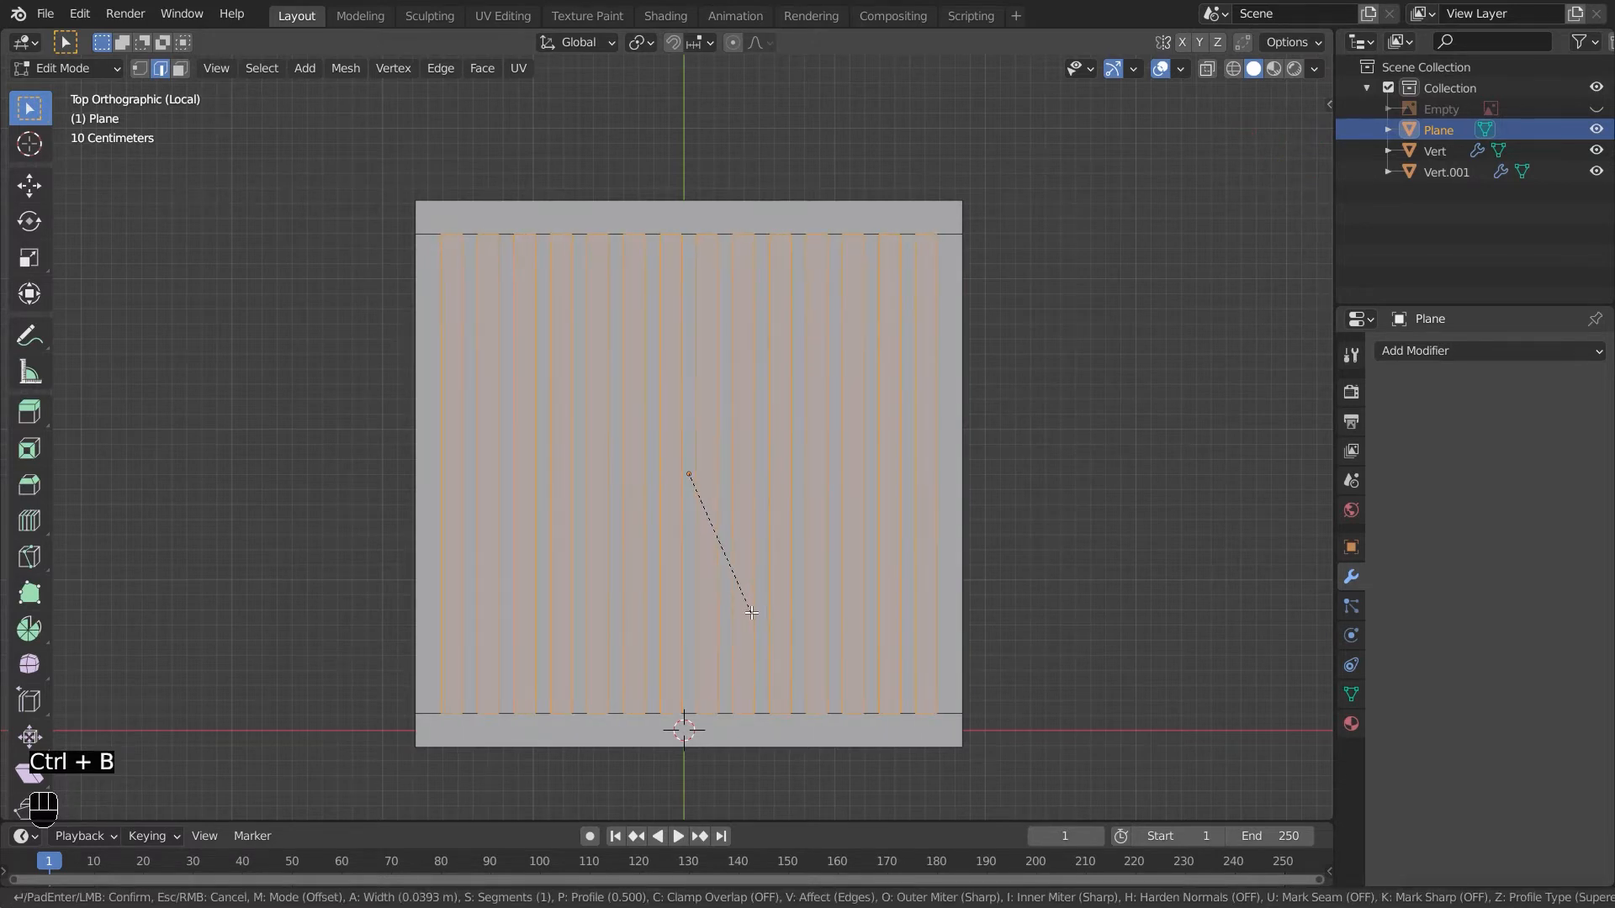
pyautogui.click(751, 613)
pyautogui.press('x')
pyautogui.click(704, 665)
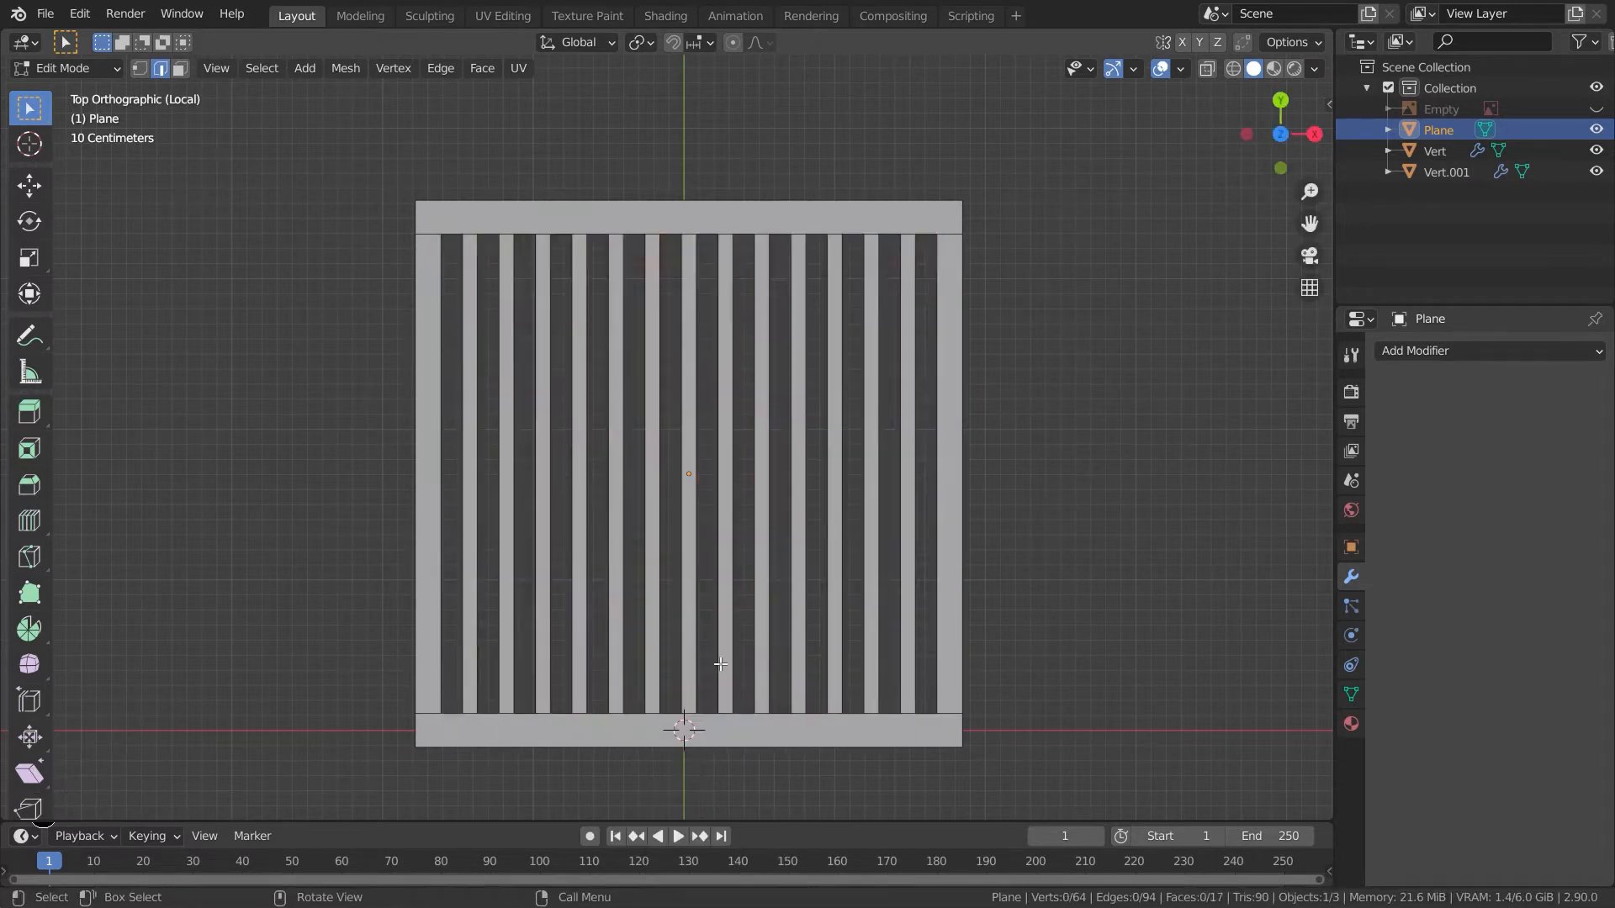
# - Select all of the slotted plane's faces and extrude them to give the shelf thickness
pyautogui.press('Tab')
pyautogui.moveTo(895, 665); pyautogui.dragTo(791, 602, button='middle')
pyautogui.press('Tab')
pyautogui.press('a')
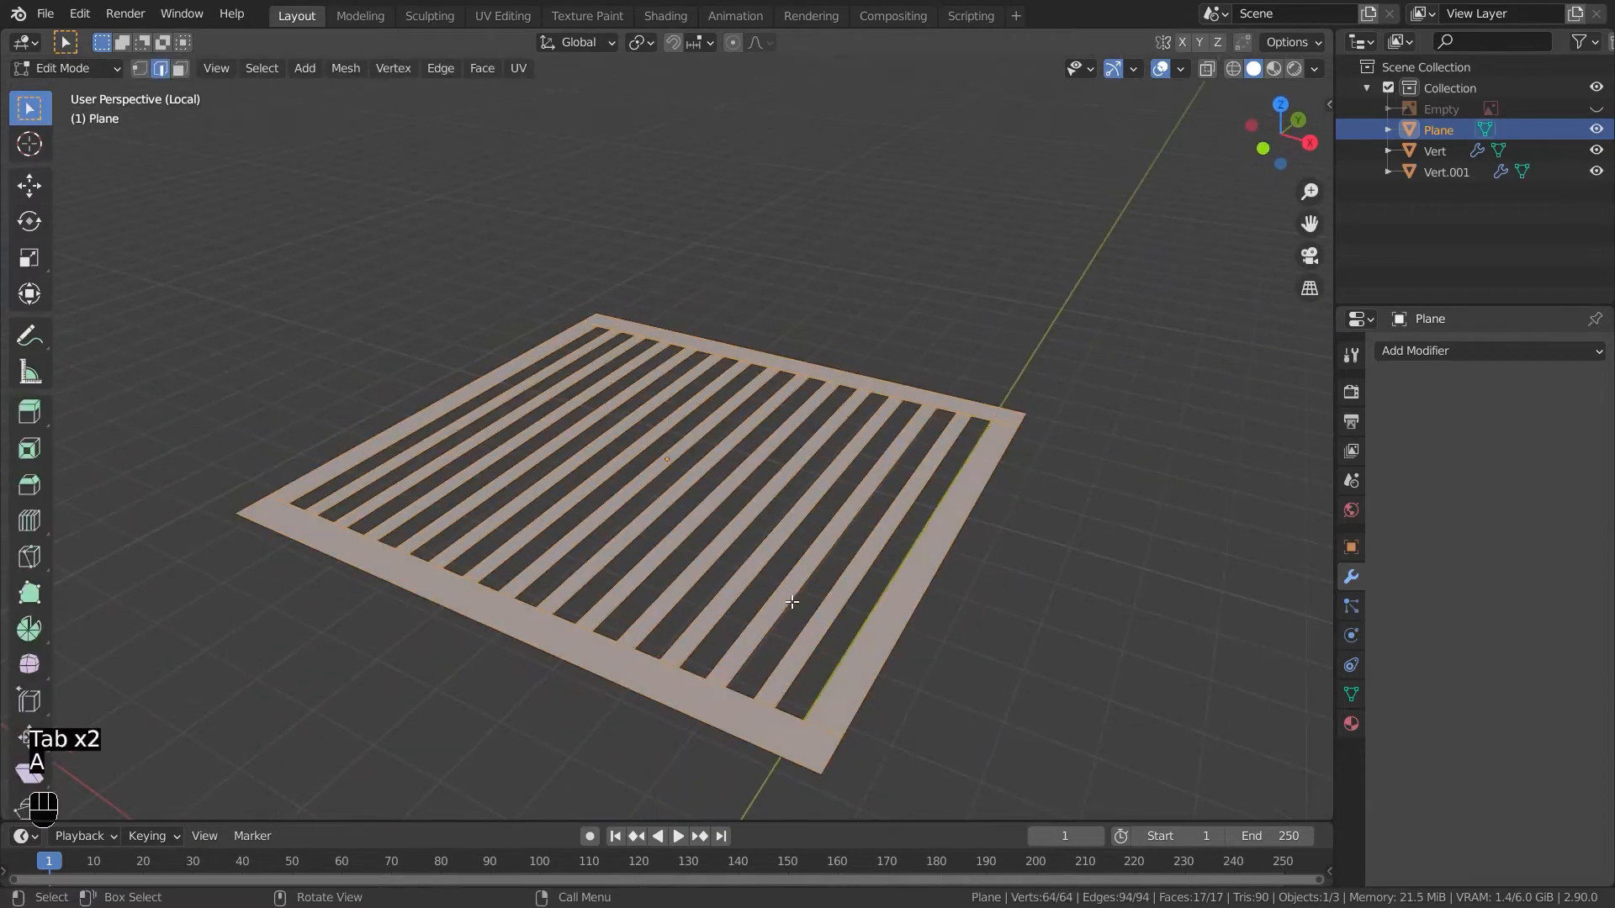
pyautogui.press('e')
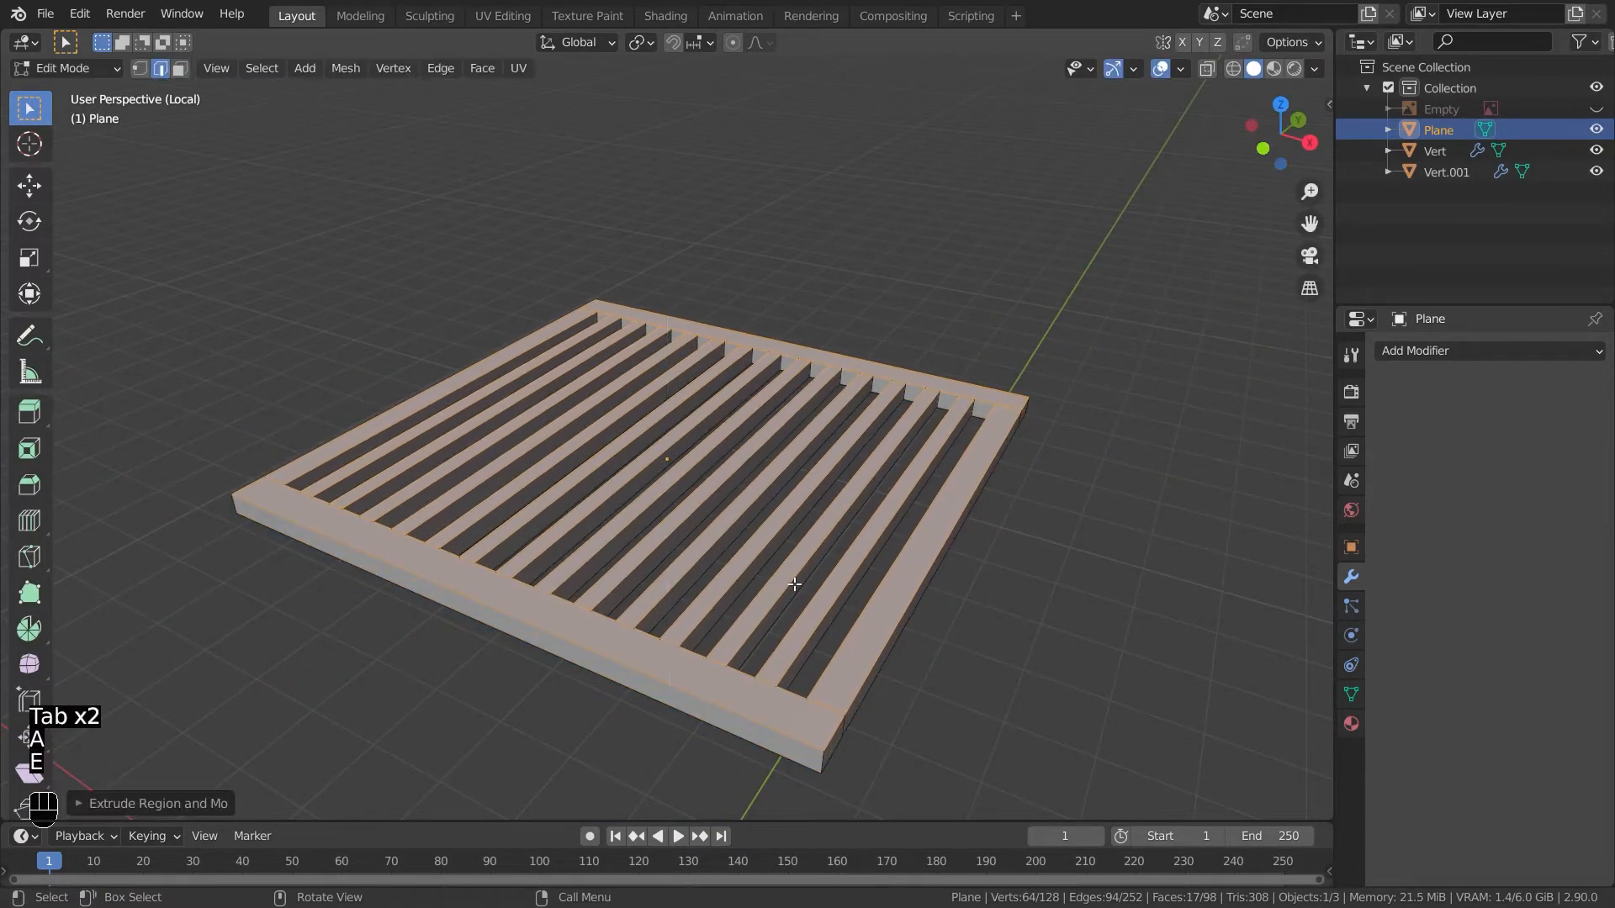
pyautogui.click(793, 583)
# - Add a Bevel modifier to the shelf and set its segments to 5
pyautogui.press('Tab')
pyautogui.moveTo(906, 688); pyautogui.dragTo(1177, 588, button='middle')
pyautogui.click(1447, 352)
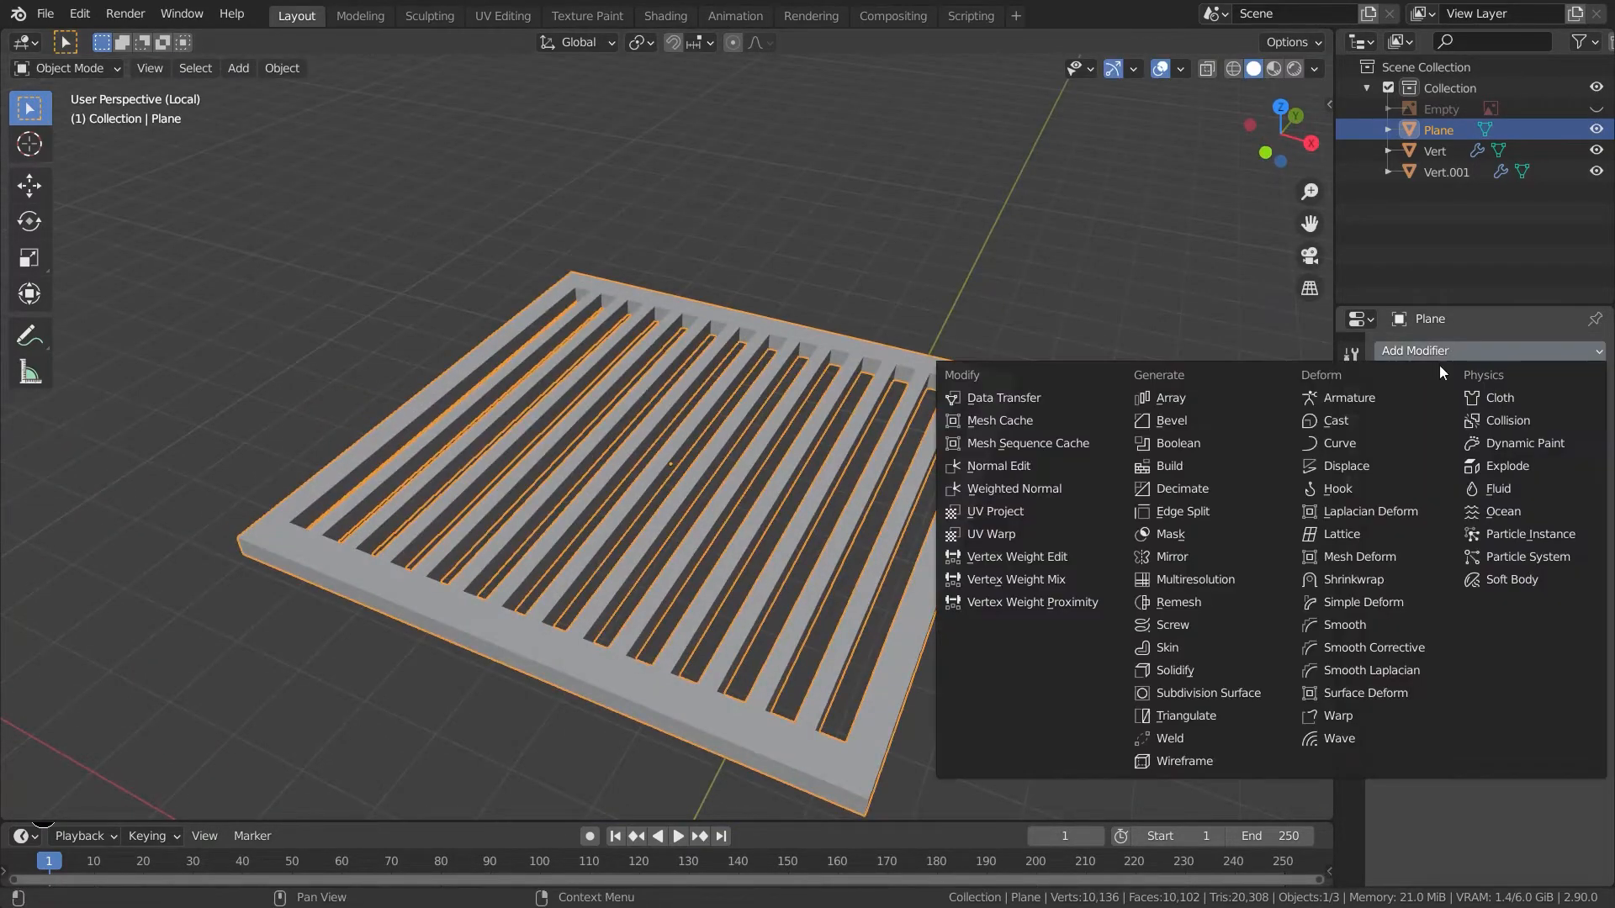
pyautogui.click(1177, 421)
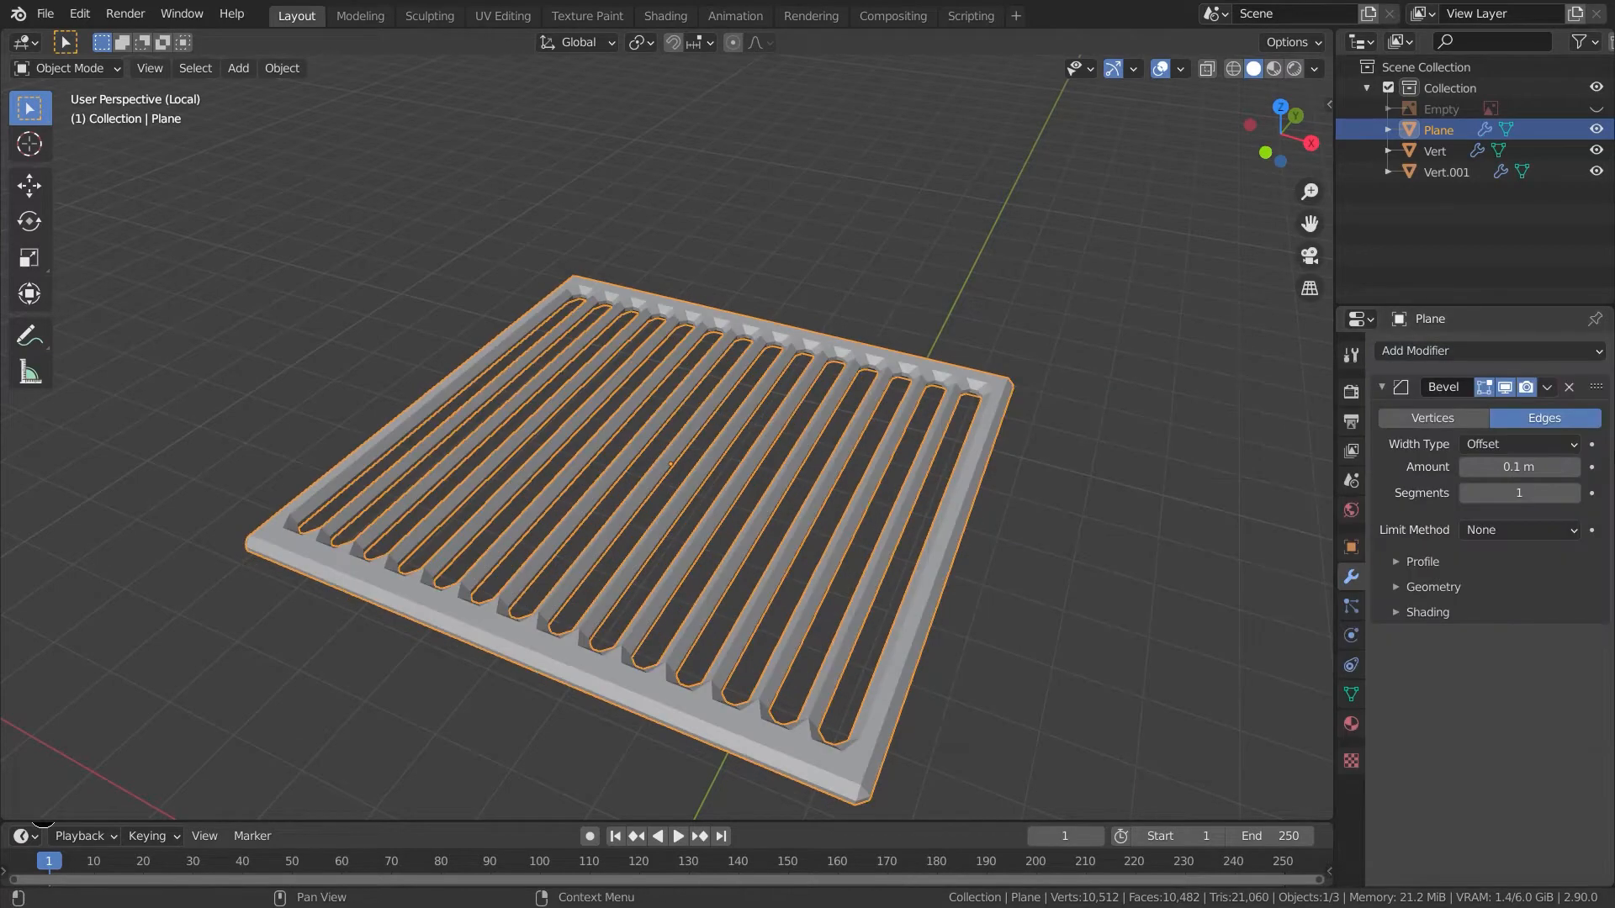
pyautogui.click(1574, 493)
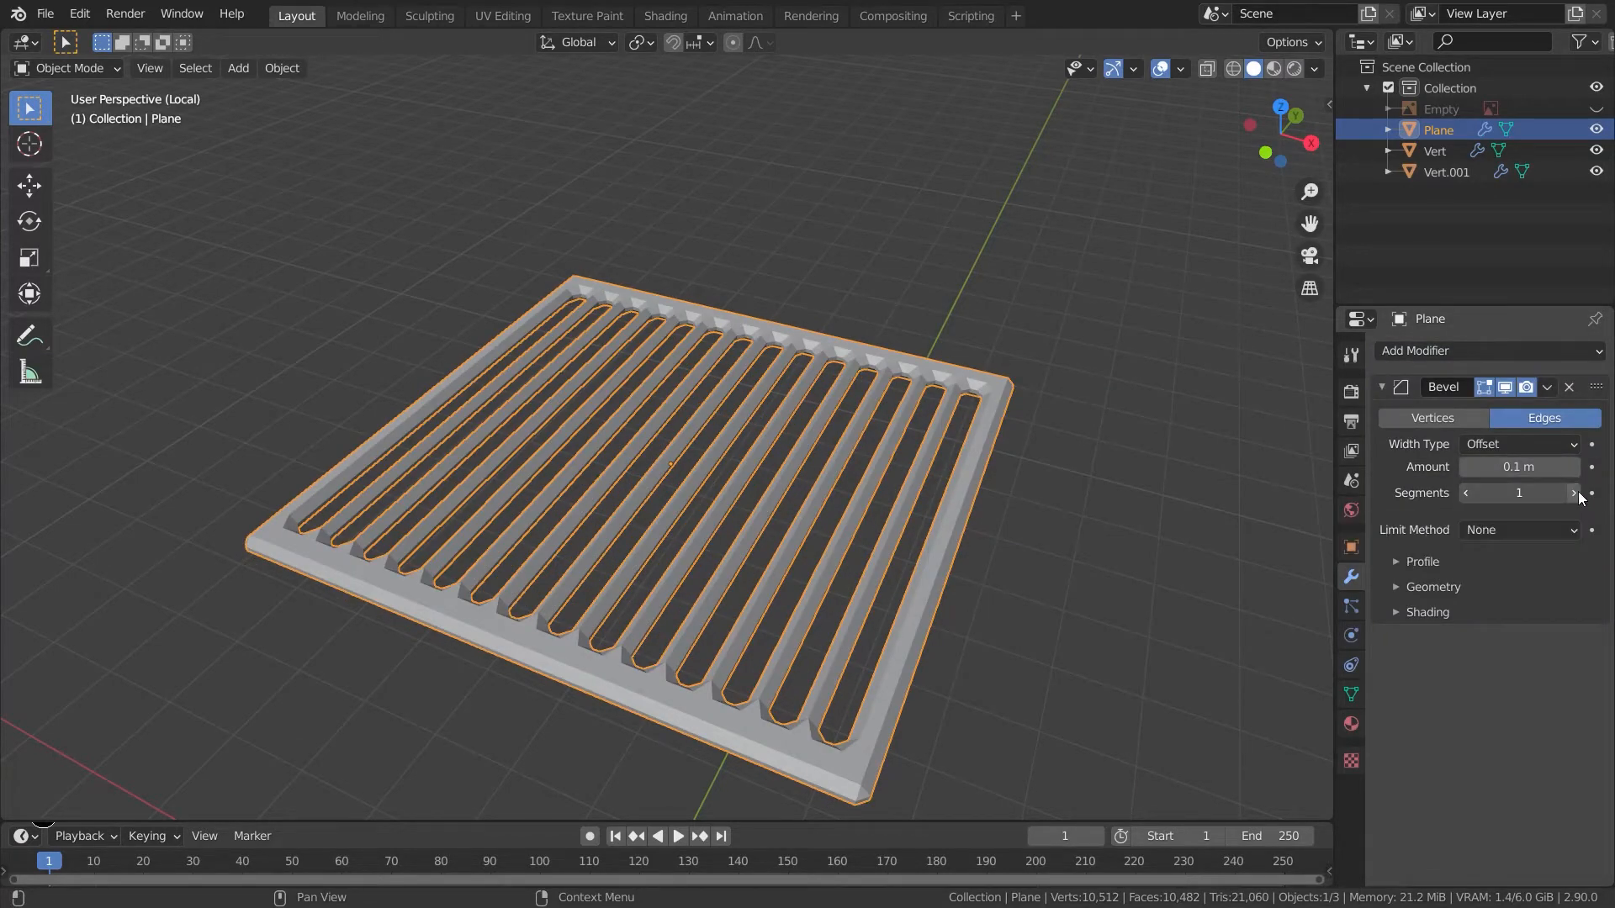
pyautogui.click(1574, 493)
pyautogui.click(1573, 493)
# - Add a level 2 Subdivision Surface modifier to the shelf
pyautogui.moveTo(1125, 673); pyautogui.dragTo(954, 749, button='middle')
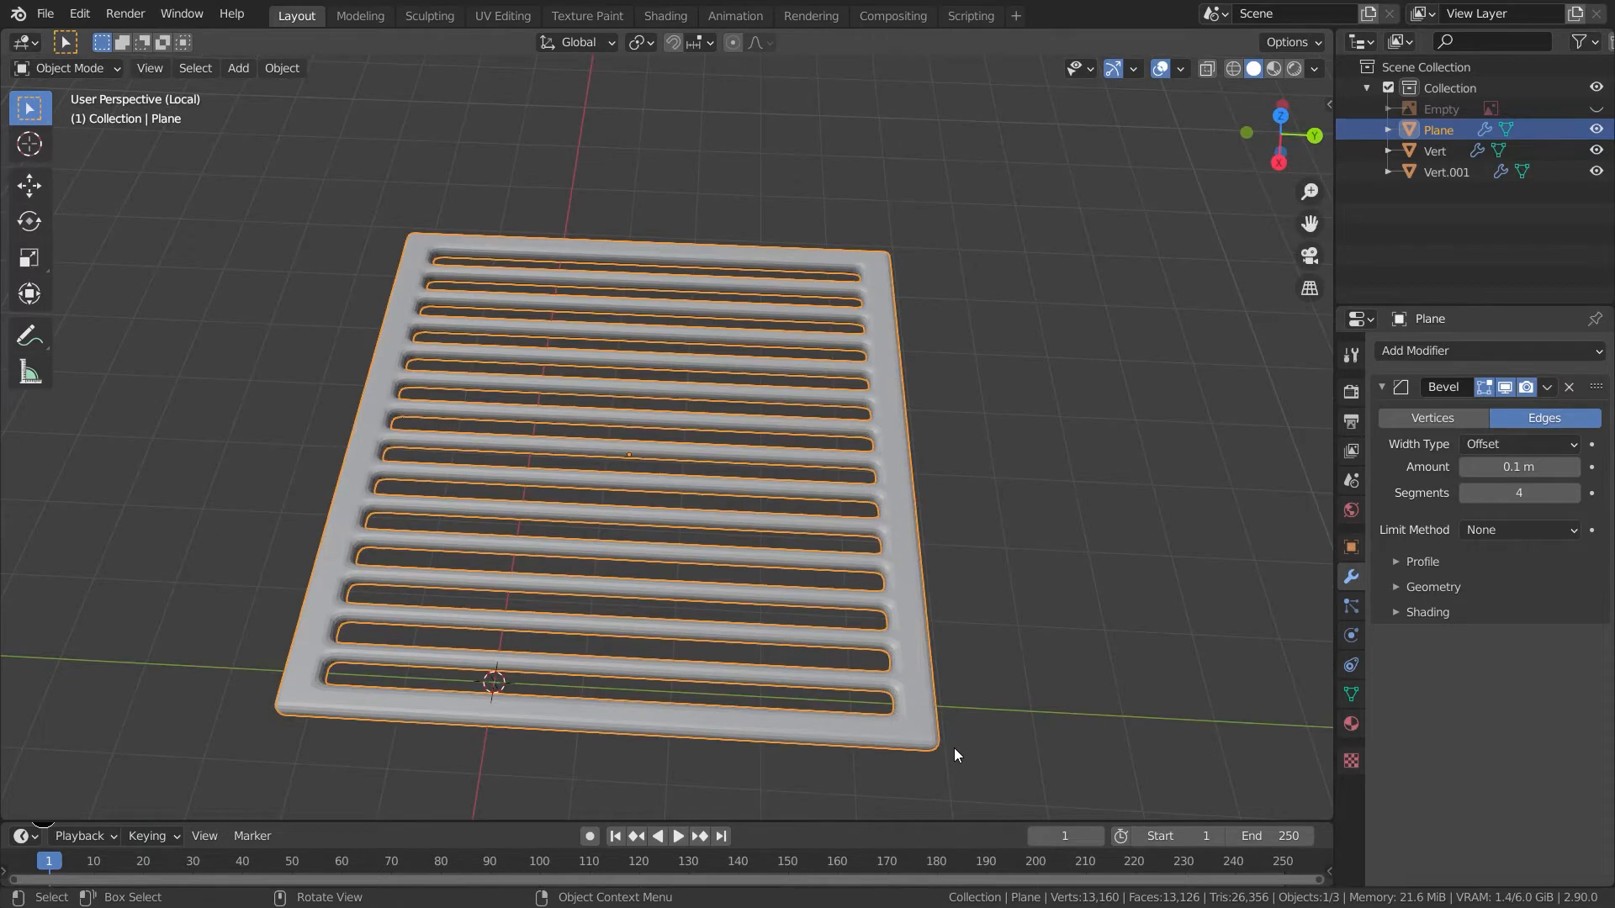
pyautogui.hotkey('ctrl', '2')
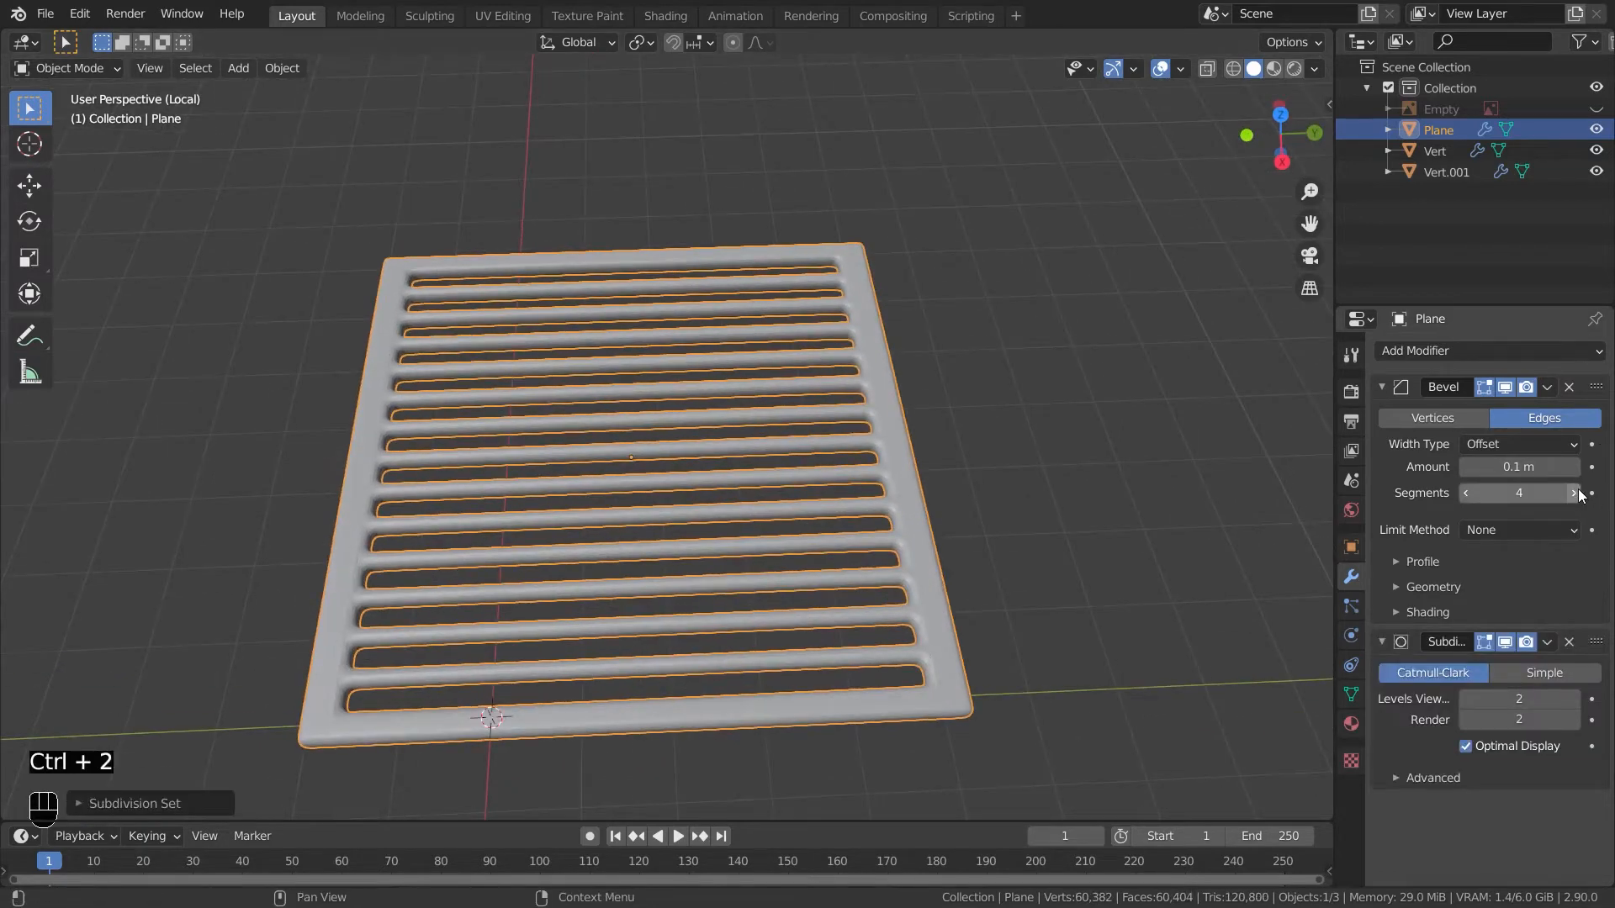
pyautogui.moveTo(1237, 601); pyautogui.dragTo(919, 663, button='middle')
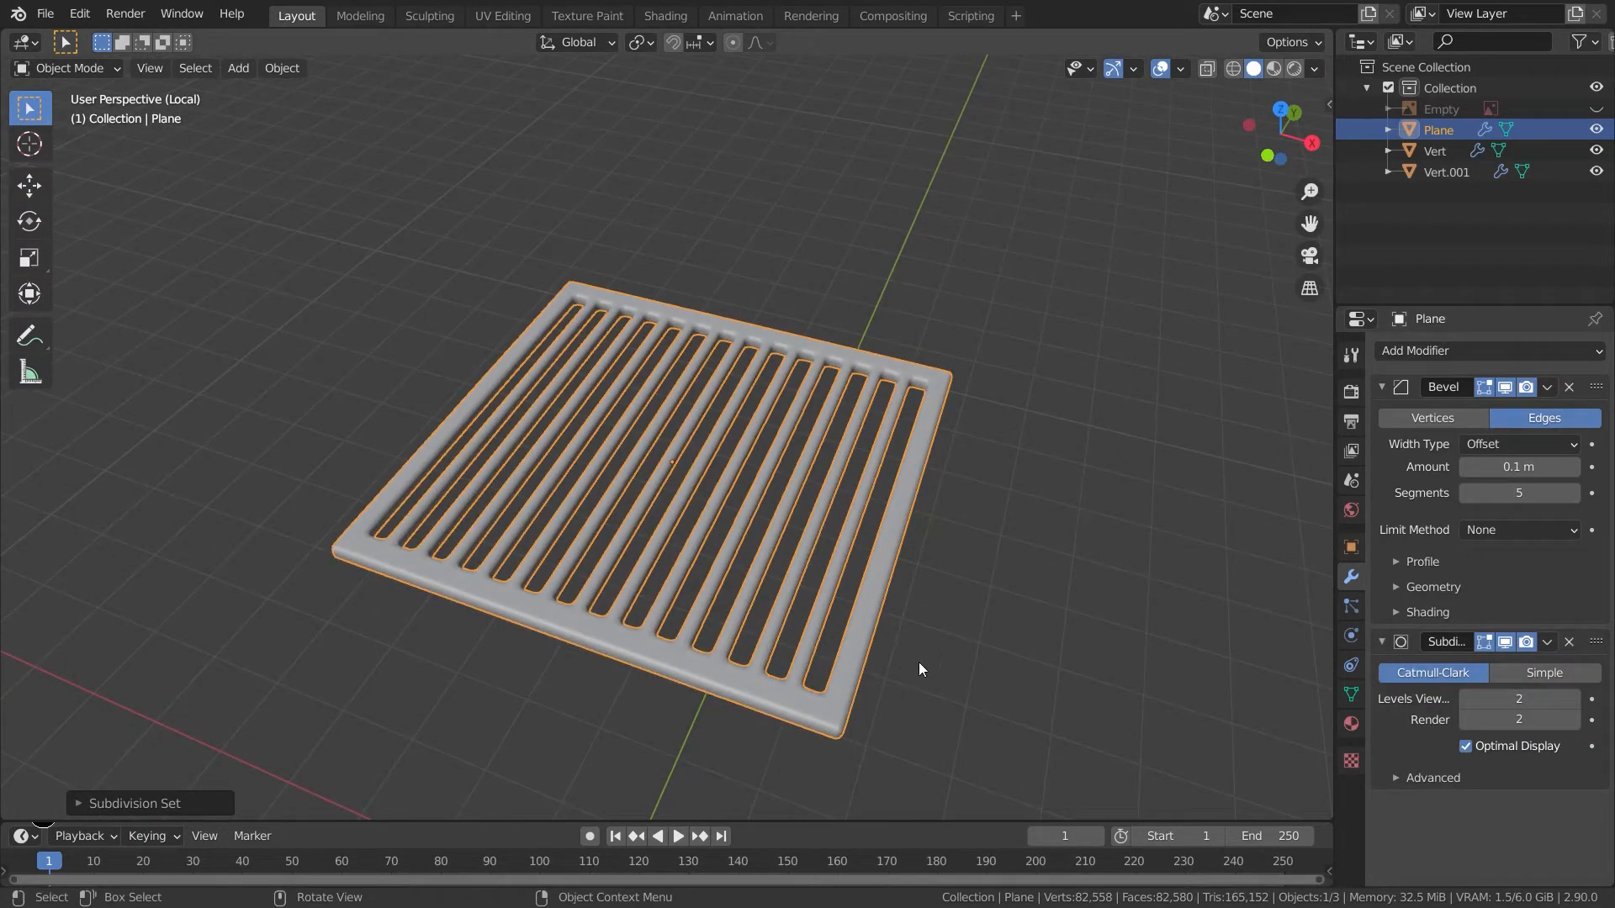
# - Shade the shelf smooth and leave local view
pyautogui.rightClick(838, 672)
pyautogui.click(811, 544)
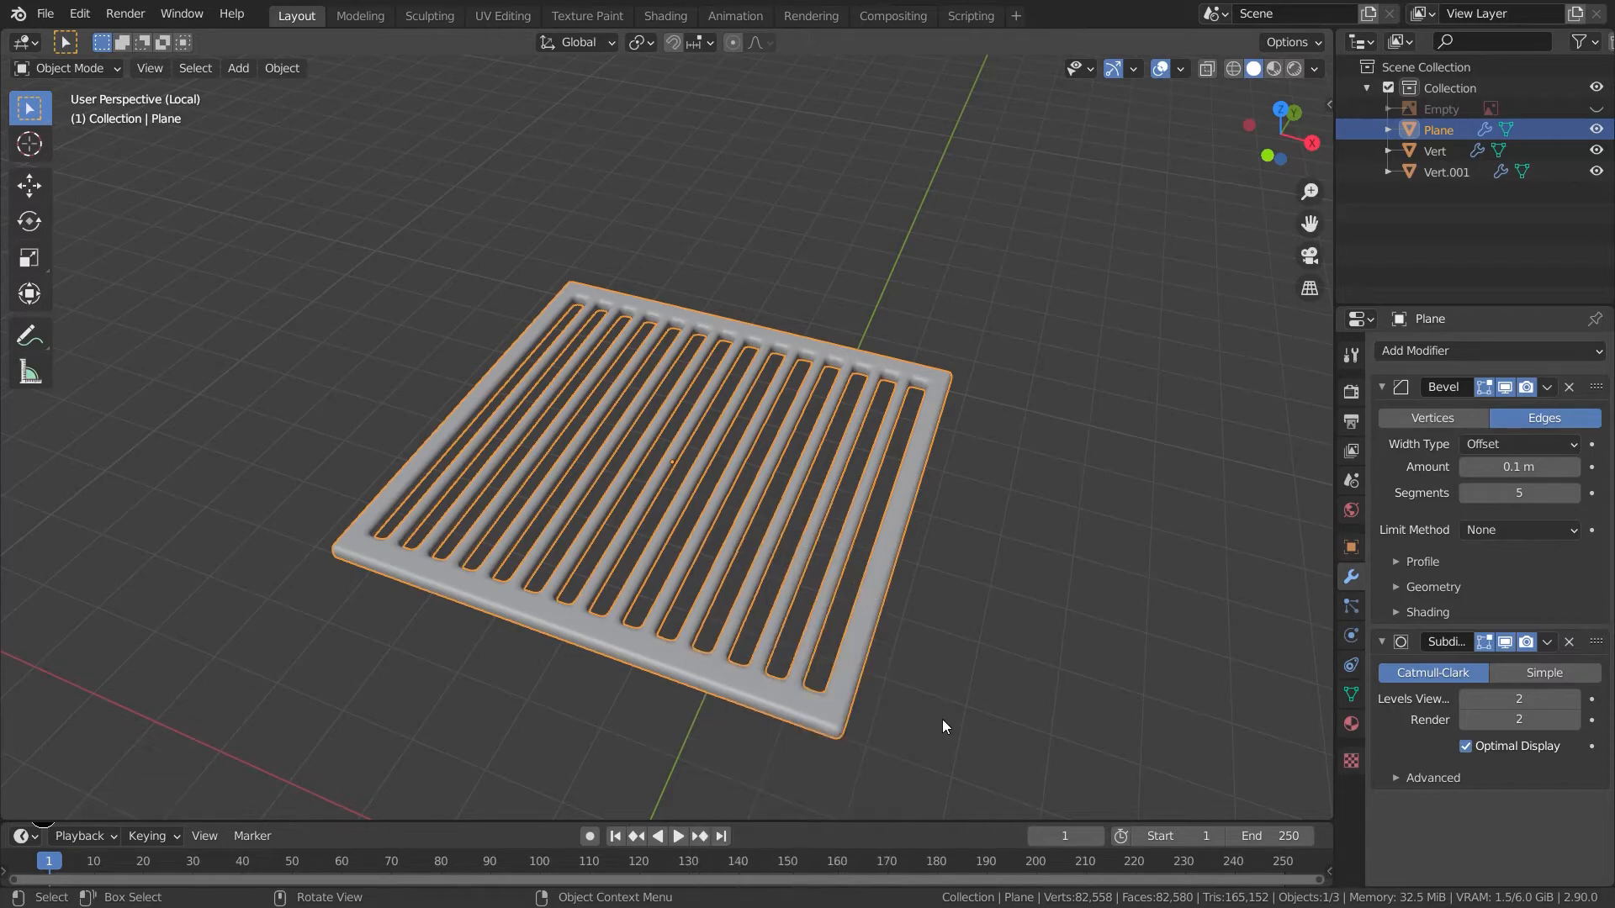
pyautogui.press('KP_Divide')
pyautogui.moveTo(912, 711); pyautogui.dragTo(914, 659, button='middle')
pyautogui.press('KP_3')
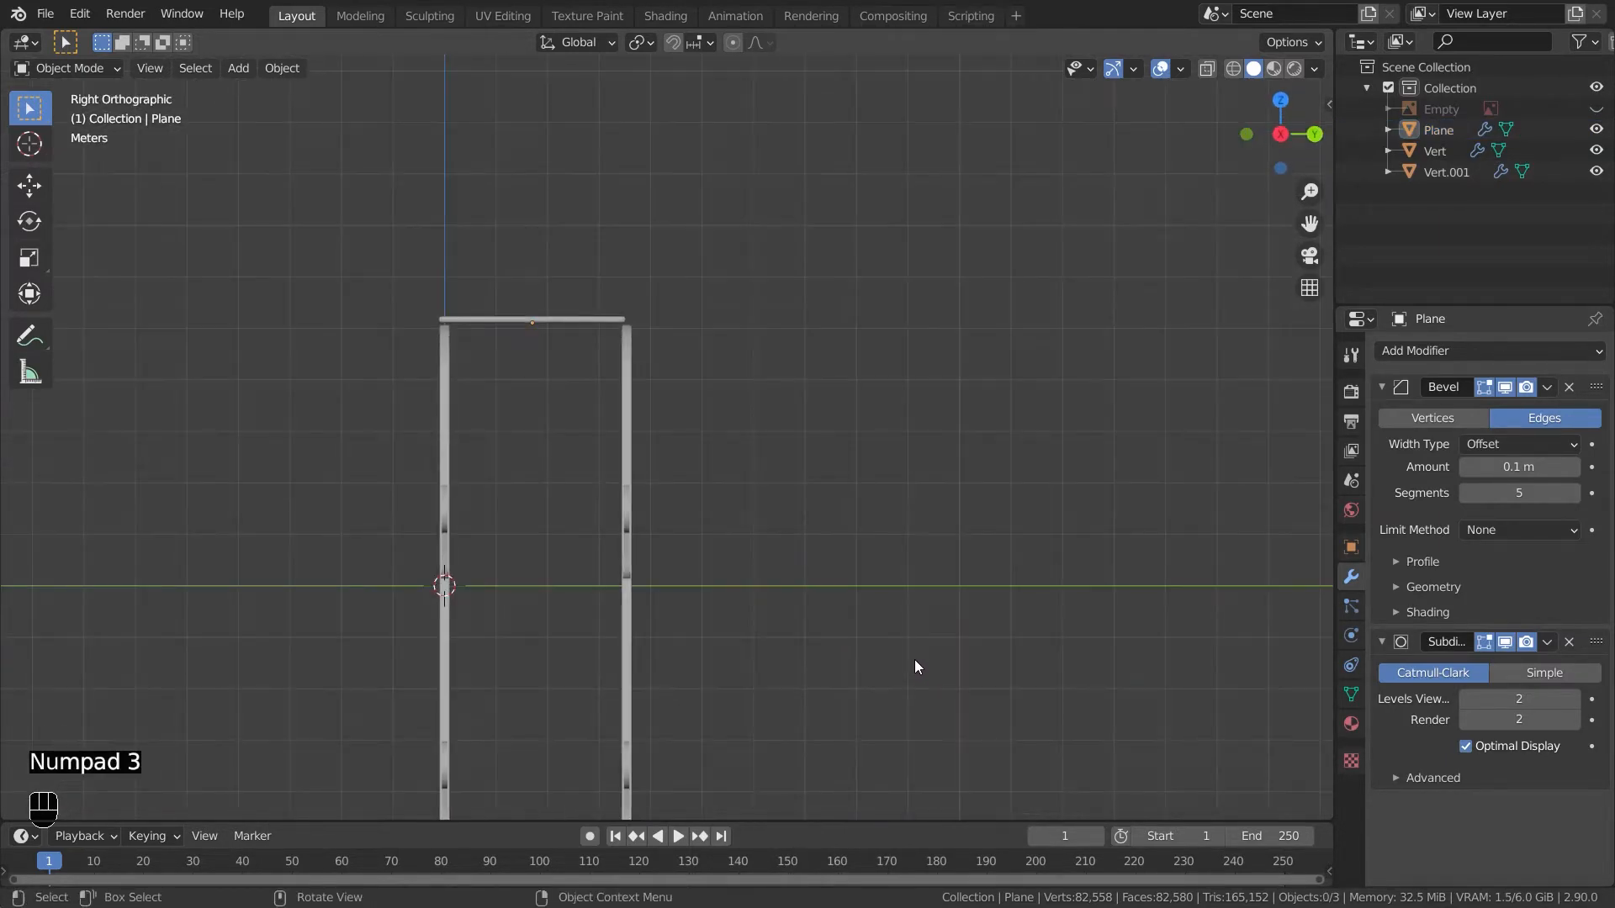
pyautogui.press('KP_1')
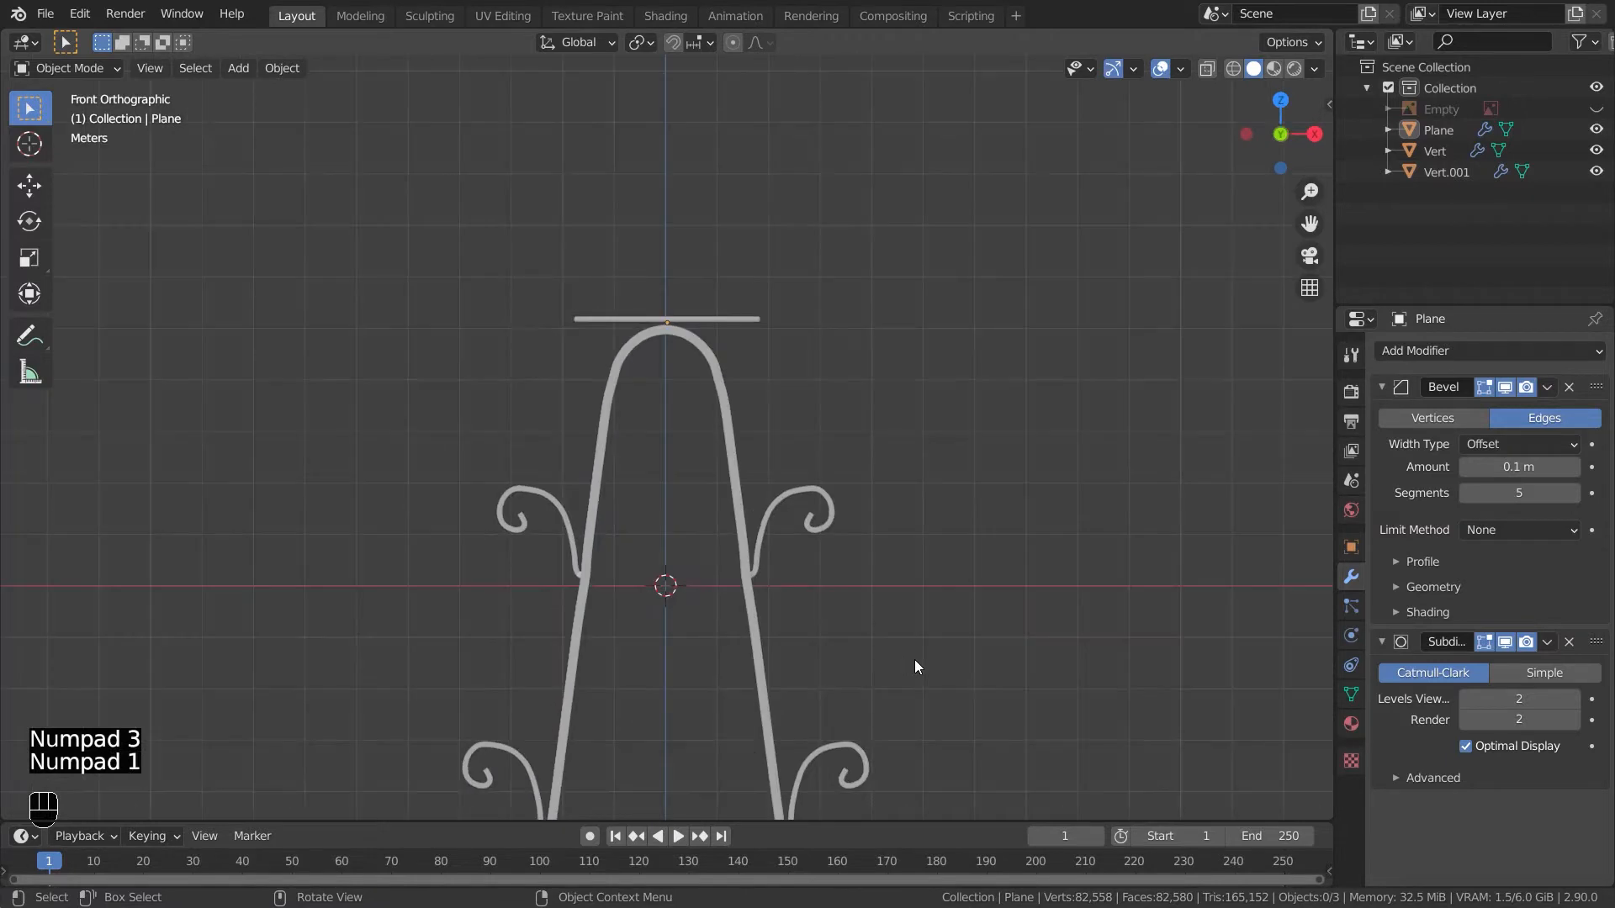
# - Move the shelf down so it rests on top of the arch
pyautogui.click(731, 325)
pyautogui.press('g')
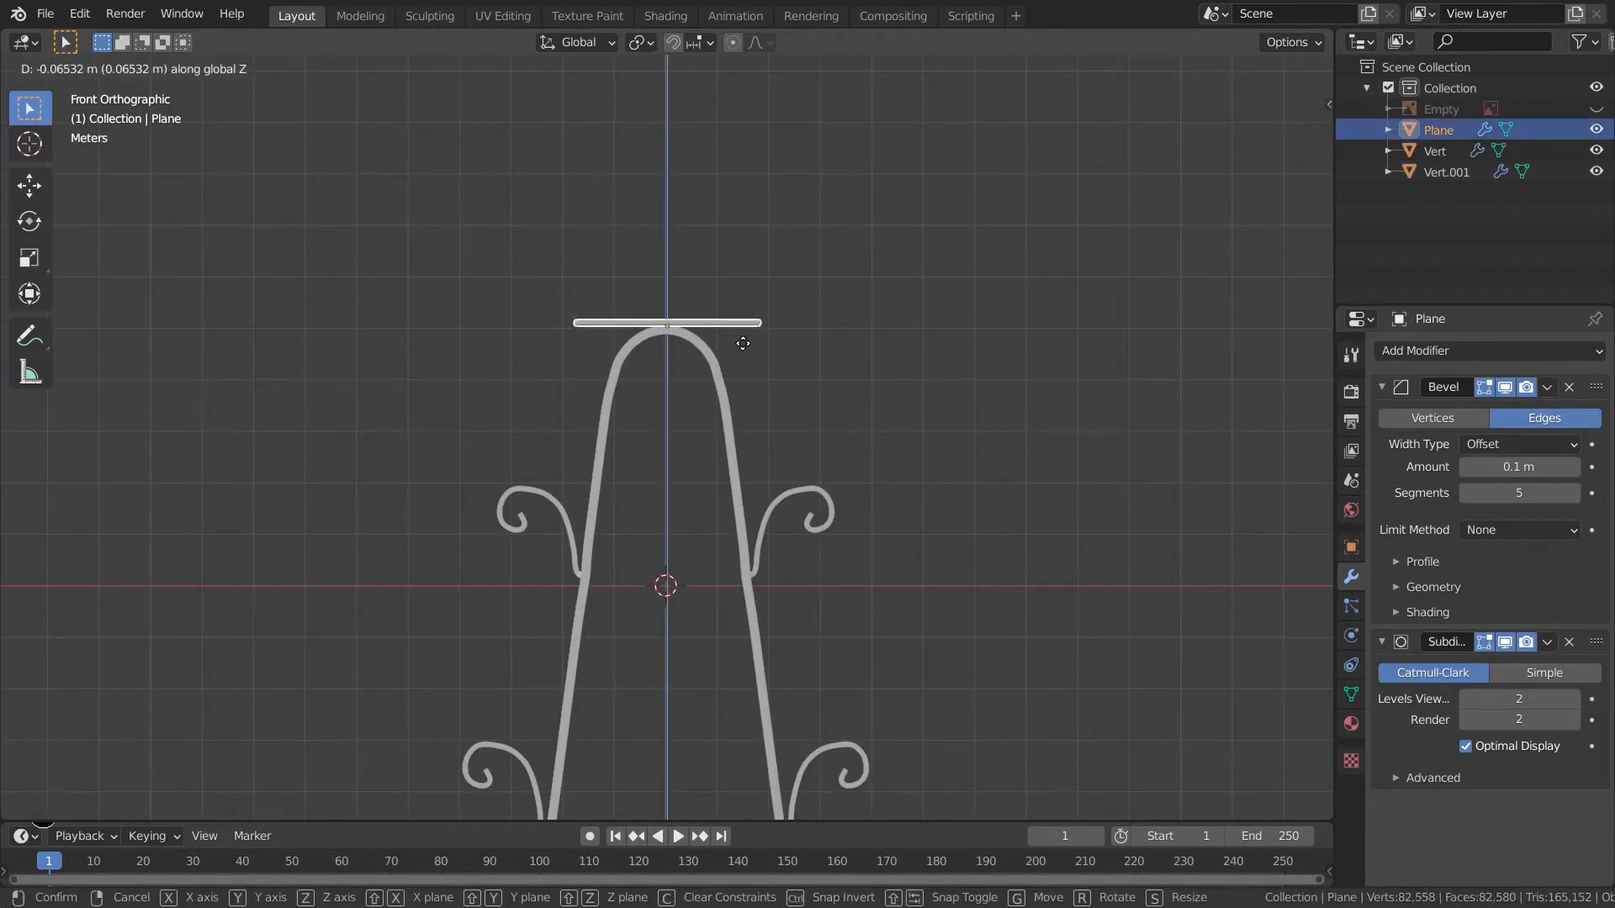
pyautogui.click(758, 343)
pyautogui.press('g')
pyautogui.click(719, 322)
pyautogui.moveTo(721, 326); pyautogui.dragTo(772, 422, button='middle')
pyautogui.press('KP_3')
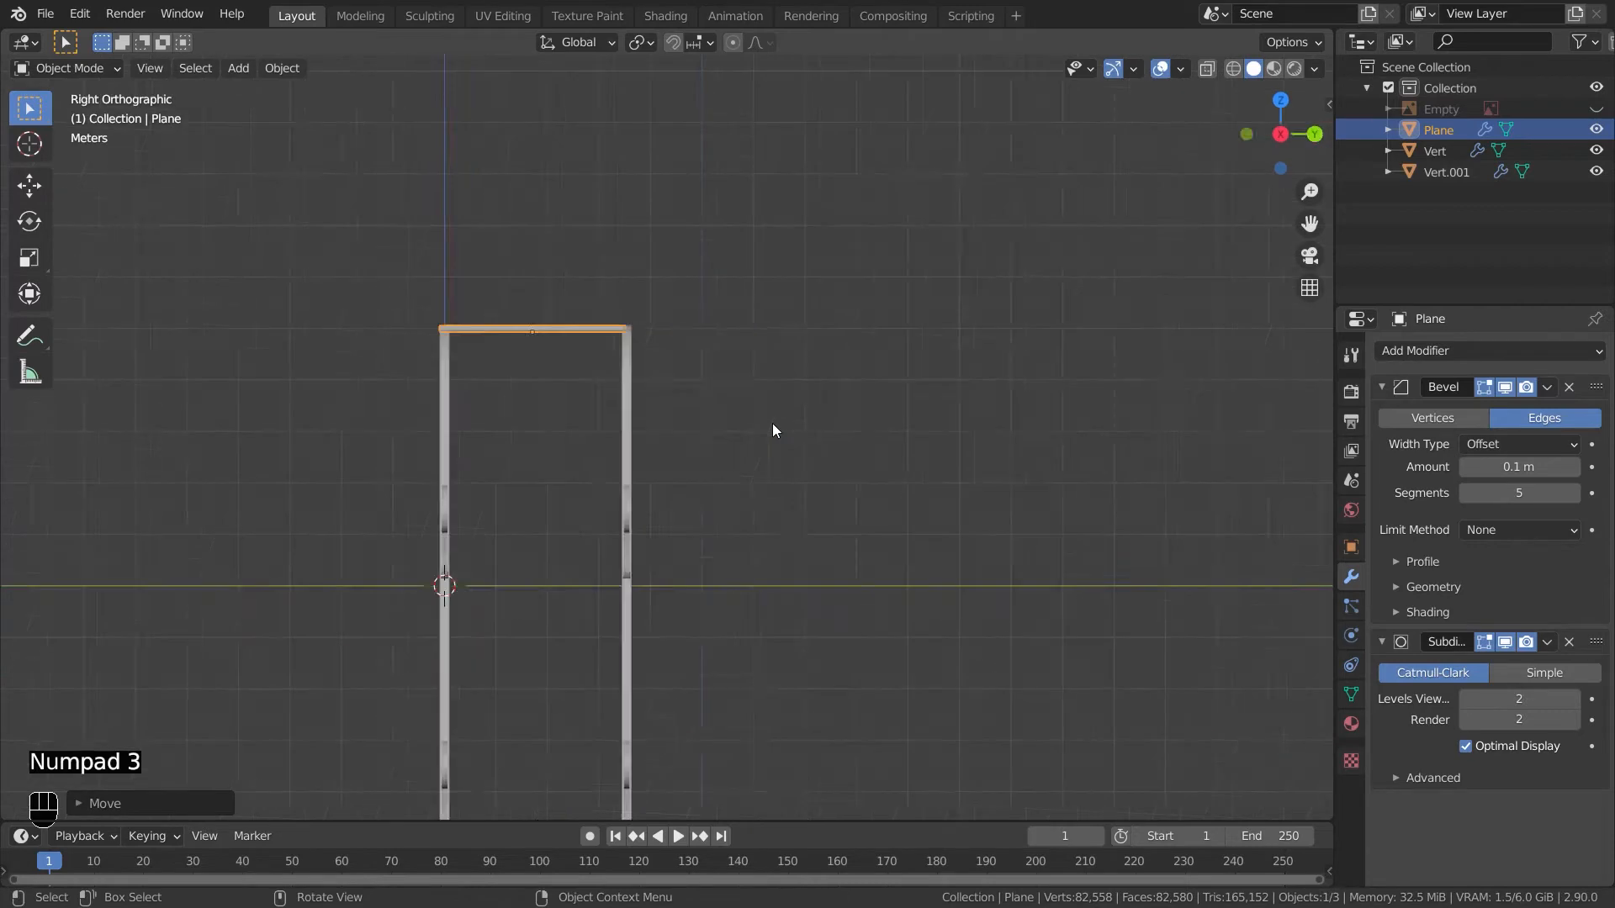
pyautogui.press('KP_1')
# - Place a linked duplicate of the shelf over the upper right scroll
pyautogui.hotkey('alt', 'd')
pyautogui.click(866, 588)
pyautogui.hotkey('alt', 'd')
pyautogui.click(921, 462)
pyautogui.press('x')
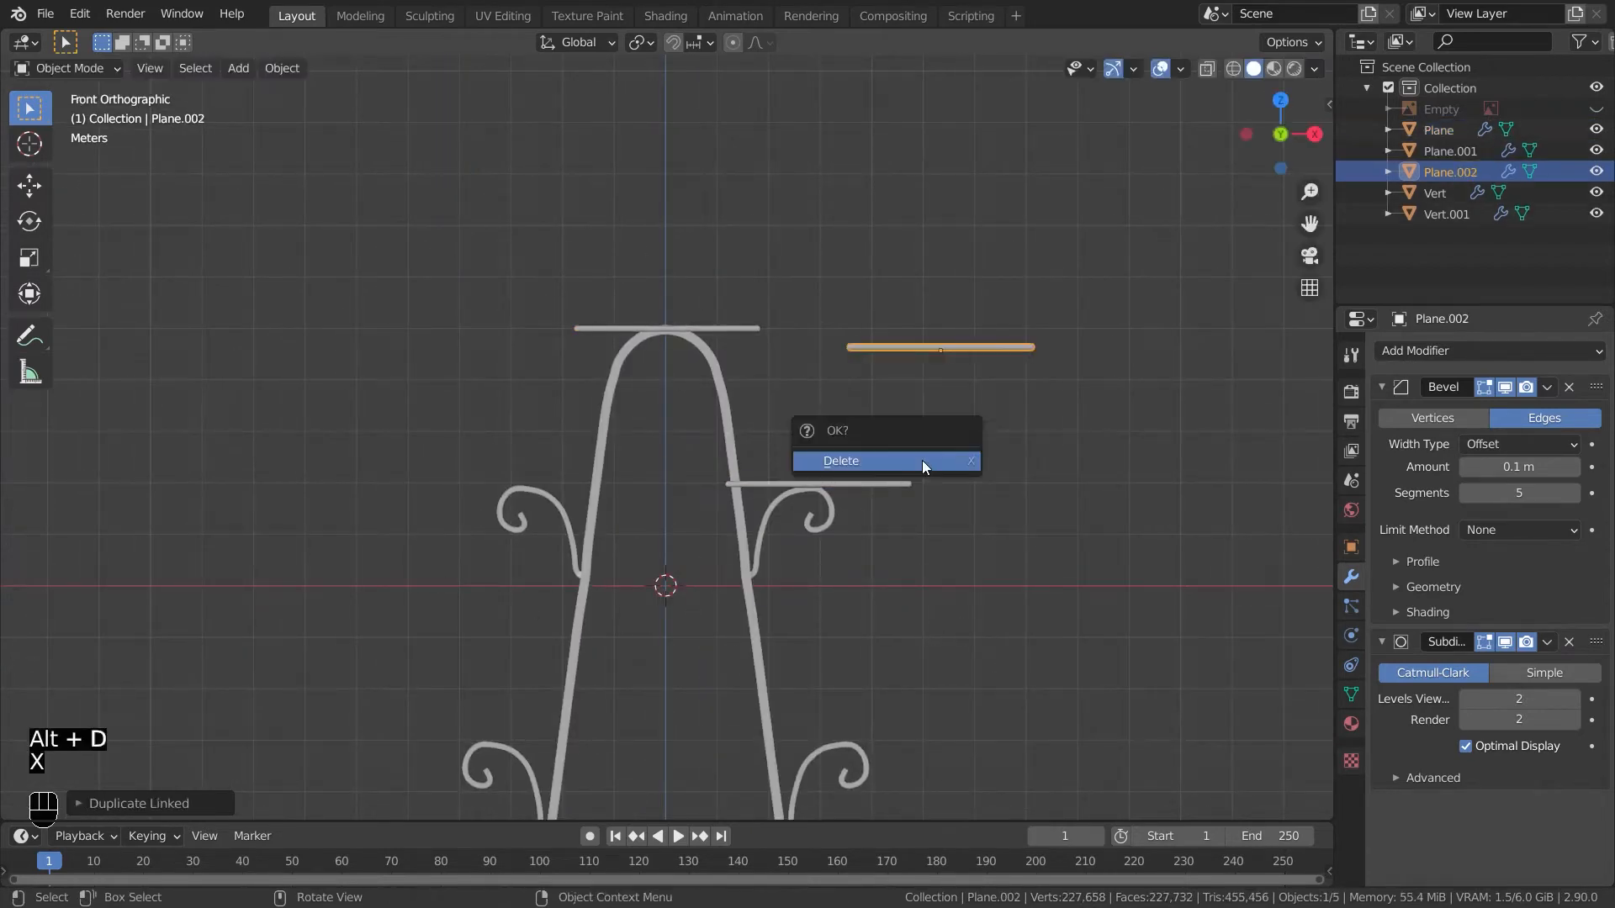
pyautogui.click(921, 462)
# - Create another linked duplicate shelf and position it along X over the lower right scroll
pyautogui.click(864, 358)
pyautogui.hotkey('alt', 'd')
pyautogui.click(898, 625)
pyautogui.moveTo(897, 627); pyautogui.dragTo(820, 735, button='middle')
pyautogui.keyDown('shift'); pyautogui.moveTo(799, 589); pyautogui.dragTo(841, 328, button='middle'); pyautogui.keyUp('shift')
pyautogui.click(554, 311)
pyautogui.press('g')
pyautogui.click(605, 361)
pyautogui.moveTo(609, 370); pyautogui.dragTo(412, 370, button='middle')
pyautogui.click(808, 497)
pyautogui.moveTo(933, 562); pyautogui.dragTo(252, 626, button='middle')
pyautogui.press('g')
pyautogui.press('x')
pyautogui.click(127, 569)
# - Add a linked duplicate shelf moved along X onto the lower left scroll
pyautogui.click(629, 492)
pyautogui.hotkey('alt', 'd')
pyautogui.press('x')
pyautogui.click(362, 572)
pyautogui.moveTo(362, 572); pyautogui.dragTo(1056, 604, button='middle')
# - Add a linked duplicate shelf moved along X onto the upper left scroll
pyautogui.click(828, 447)
pyautogui.hotkey('alt', 'd')
pyautogui.press('x')
pyautogui.click(404, 613)
pyautogui.press('KP_1')
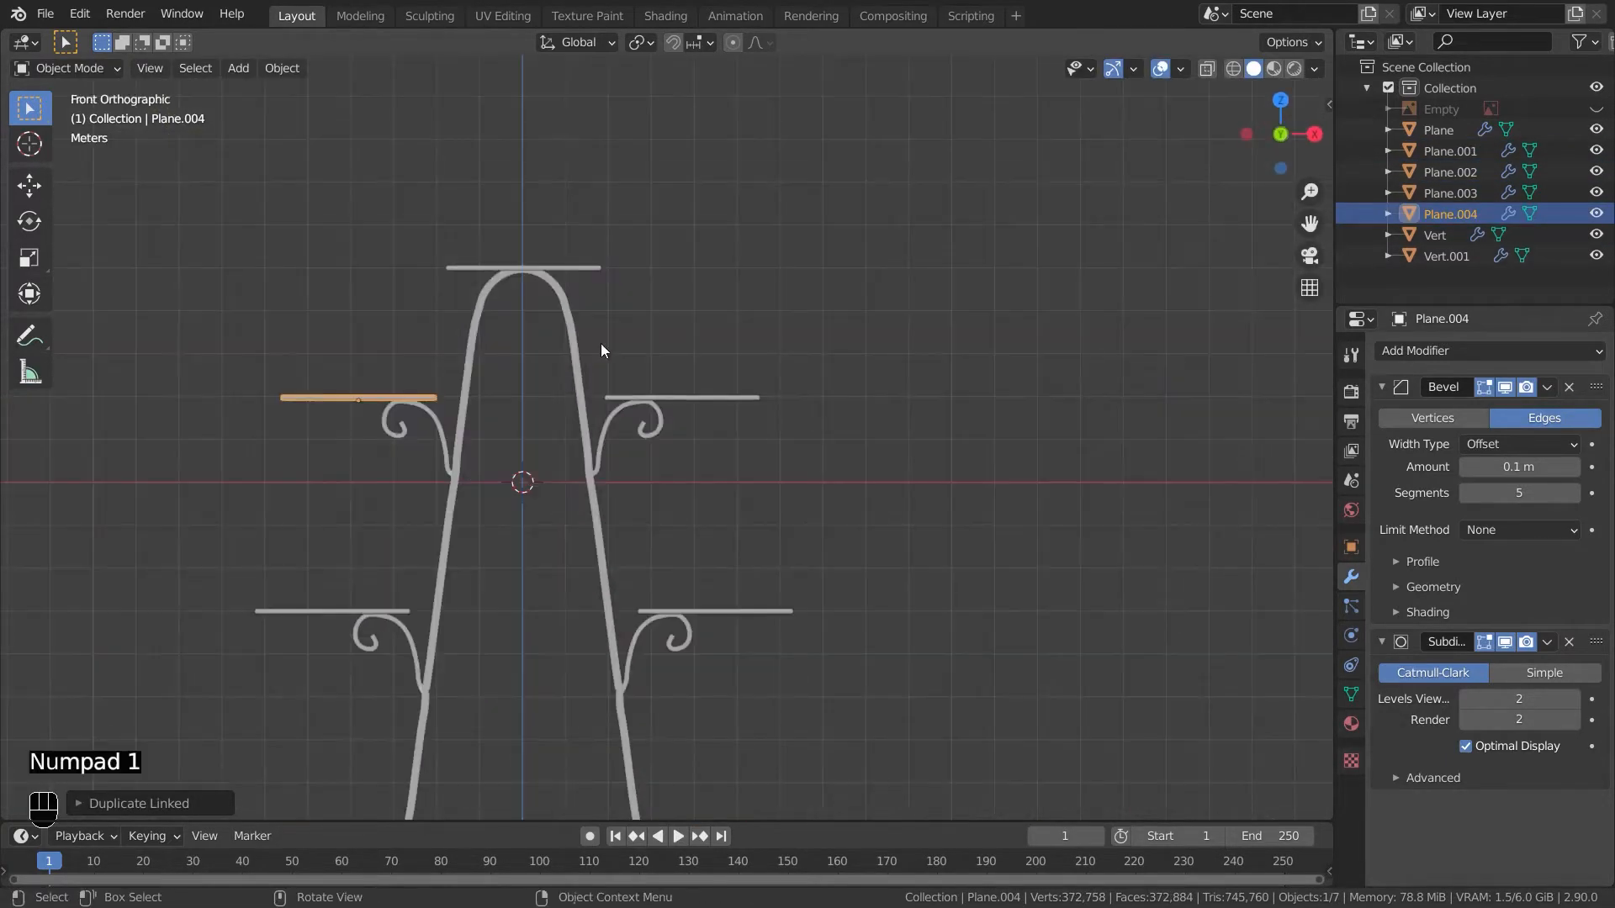
# - Duplicate the top shelf as a linked copy and move it down between the arch legs
pyautogui.click(556, 271)
pyautogui.hotkey('alt', 'd')
pyautogui.press('z')
pyautogui.click(658, 645)
pyautogui.moveTo(657, 644); pyautogui.dragTo(809, 608, button='middle')
pyautogui.hotkey('ctrl', 'z')
pyautogui.hotkey('ctrl', 'z')
pyautogui.press('g')
pyautogui.click(914, 637)
pyautogui.moveTo(913, 638); pyautogui.dragTo(238, 743, button='middle')
pyautogui.click(749, 743)
pyautogui.keyDown('shift'); pyautogui.moveTo(646, 573); pyautogui.dragTo(697, 451, button='middle'); pyautogui.keyUp('shift')
pyautogui.moveTo(883, 635); pyautogui.dragTo(673, 703, button='middle')
# - Select all stand parts and parent them to the middle shelf, keeping transforms
pyautogui.scroll(-3, 794, 679)
pyautogui.scroll(8, 1001, 732)
pyautogui.scroll(-6, 975, 724)
pyautogui.moveTo(759, 693); pyautogui.dragTo(782, 550, button='middle')
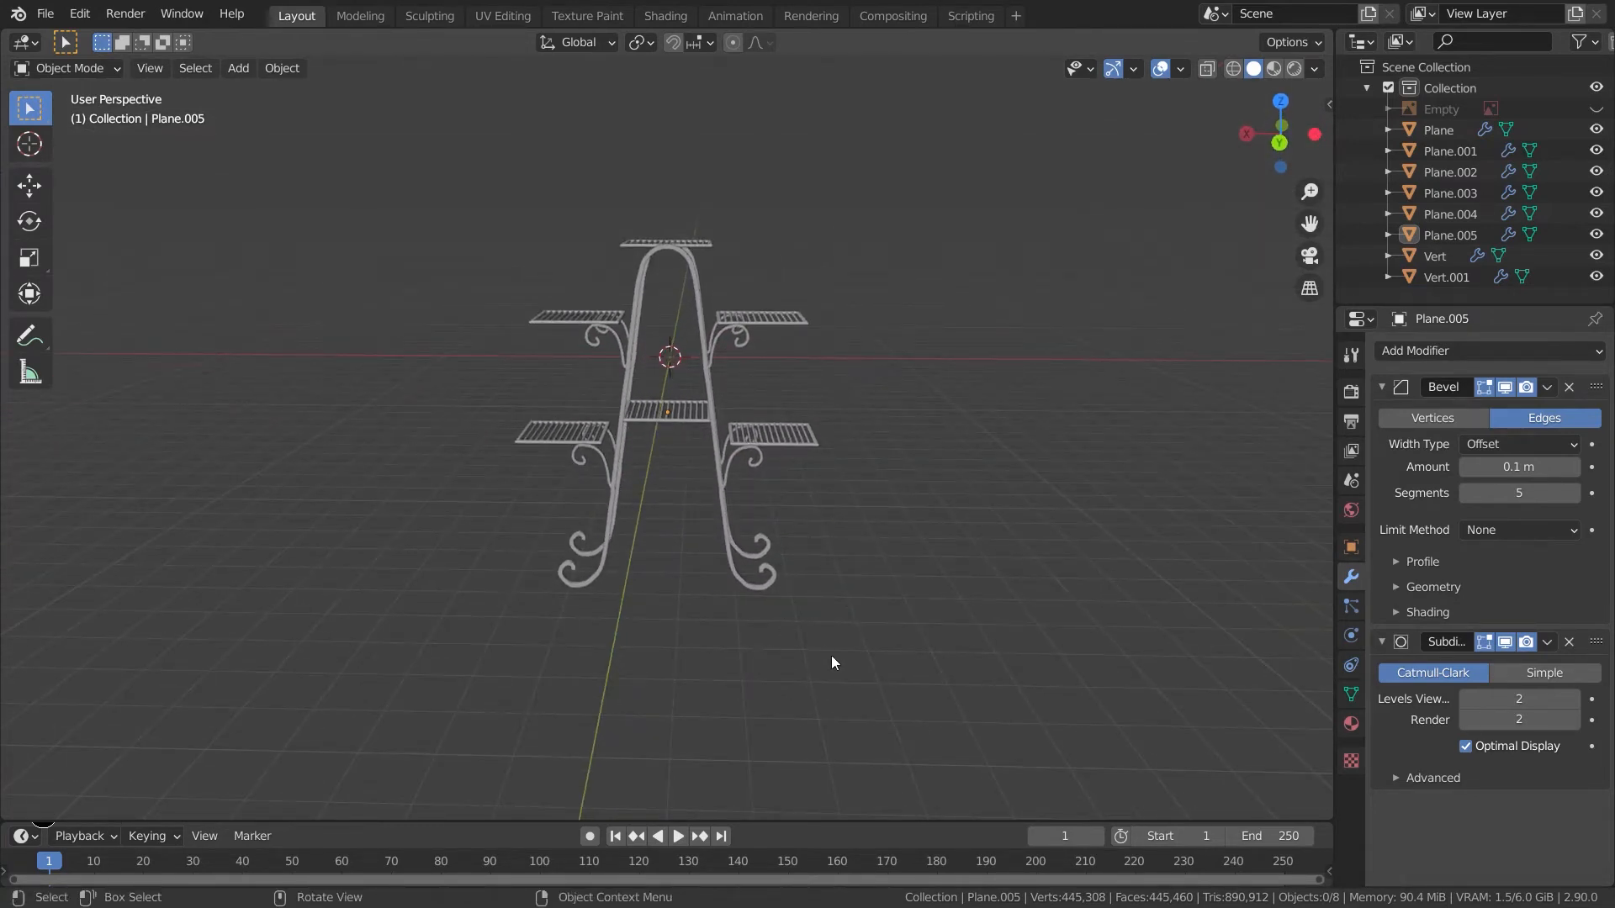
pyautogui.moveTo(854, 721); pyautogui.dragTo(433, 174)
pyautogui.moveTo(593, 381); pyautogui.dragTo(694, 461, button='middle')
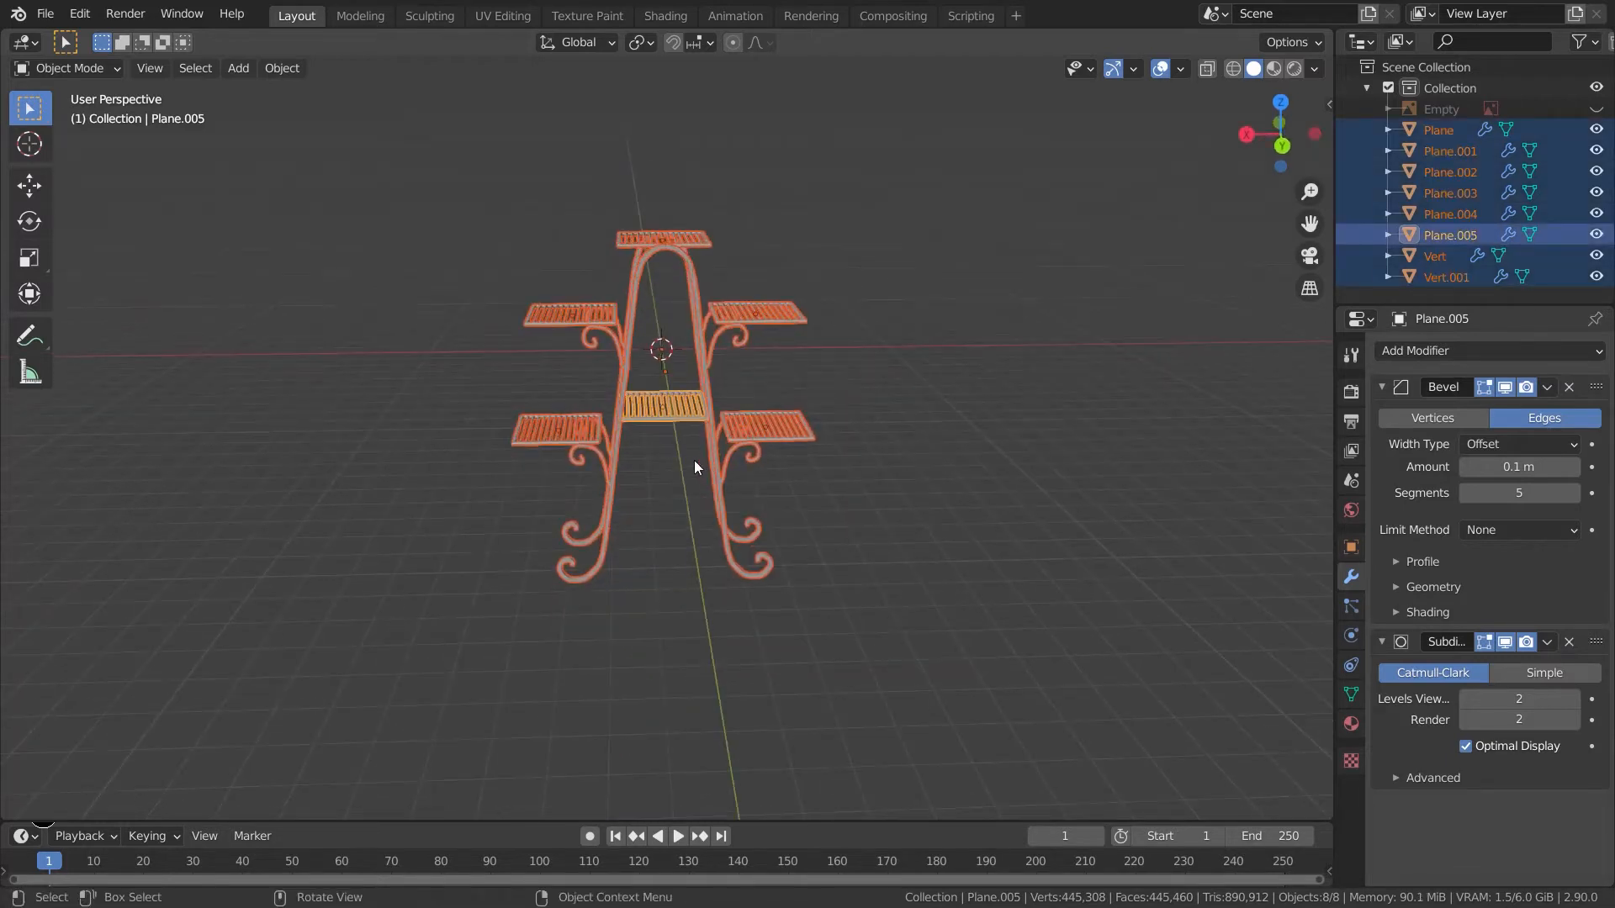
pyautogui.keyDown('ctrl'); pyautogui.click(708, 452); pyautogui.keyUp('ctrl')
pyautogui.hotkey('ctrl', 'a')
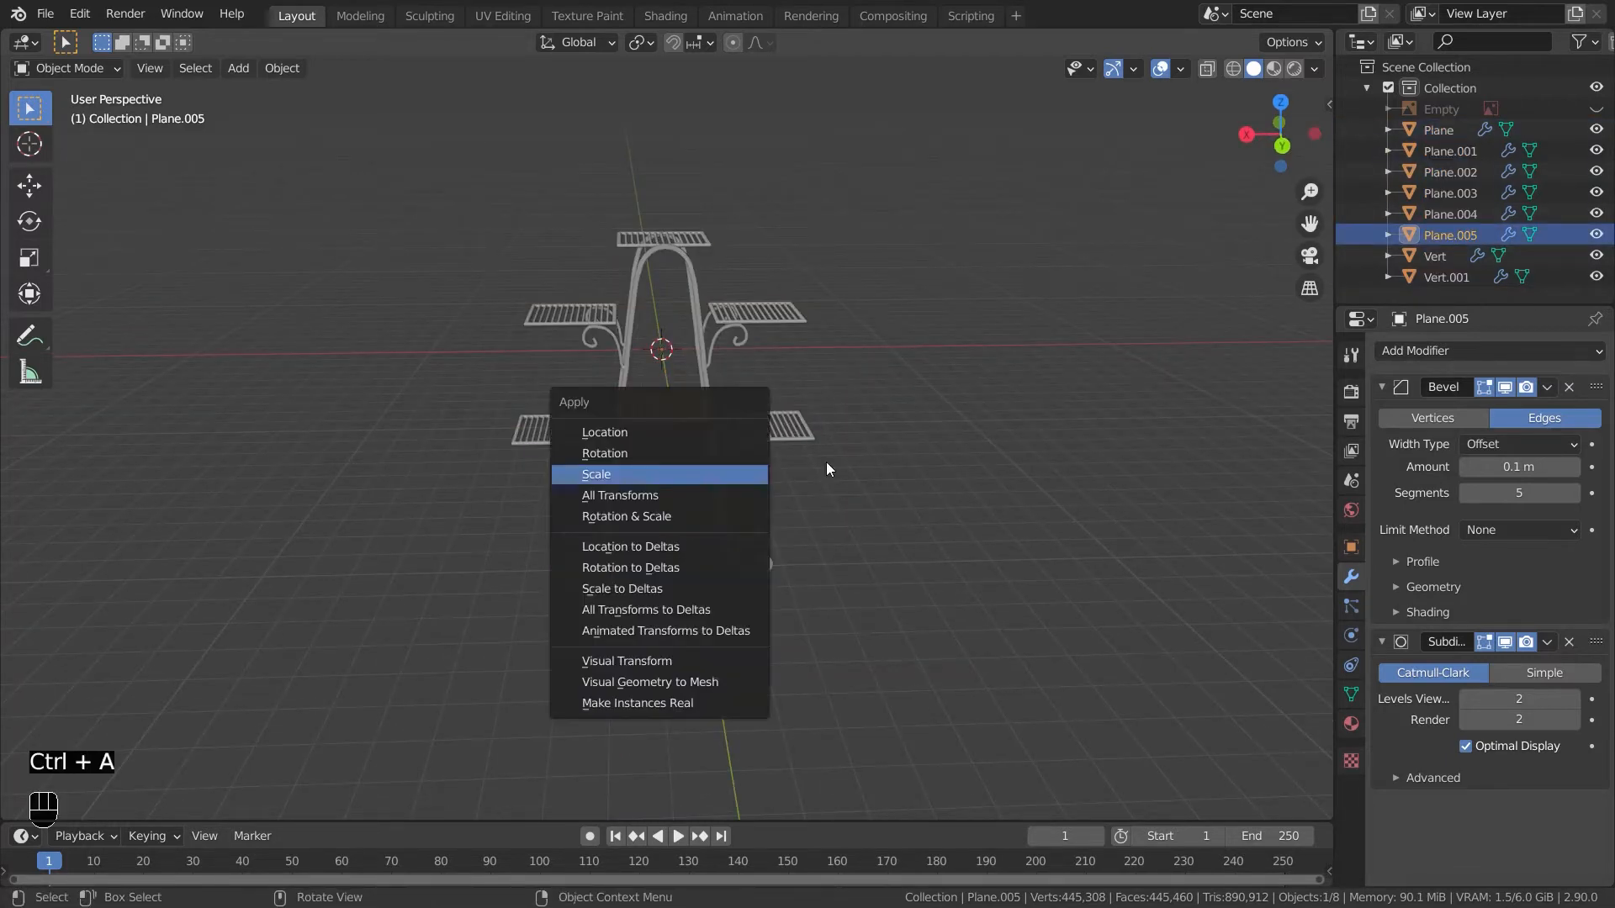
pyautogui.press('a')
pyautogui.moveTo(450, 263); pyautogui.dragTo(449, 264)
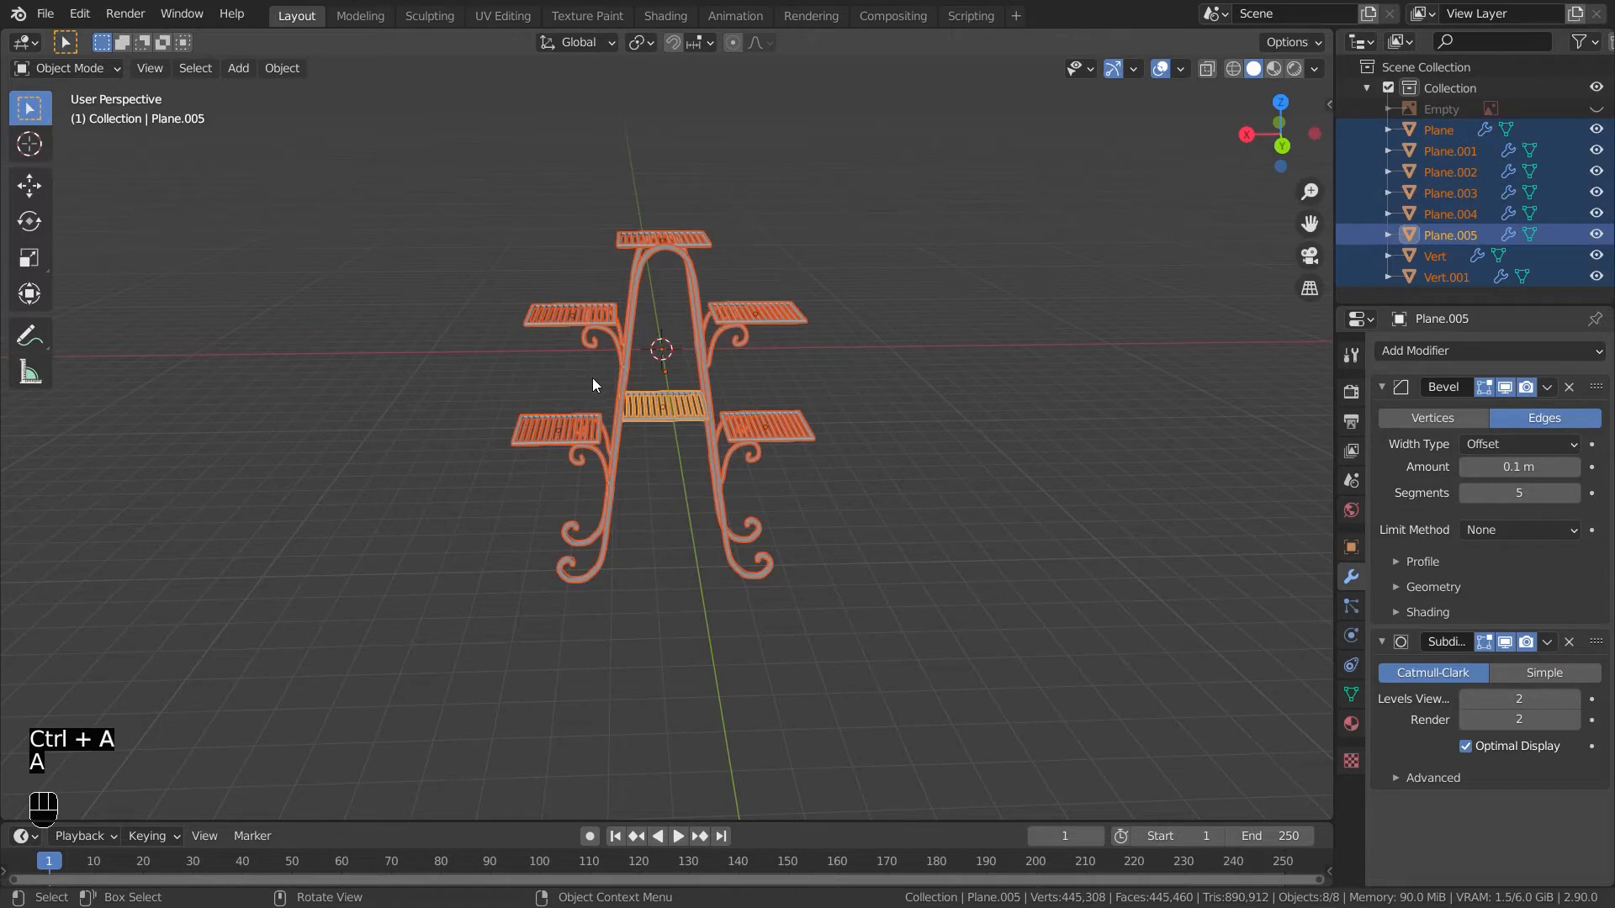
pyautogui.hotkey('ctrl', 'p')
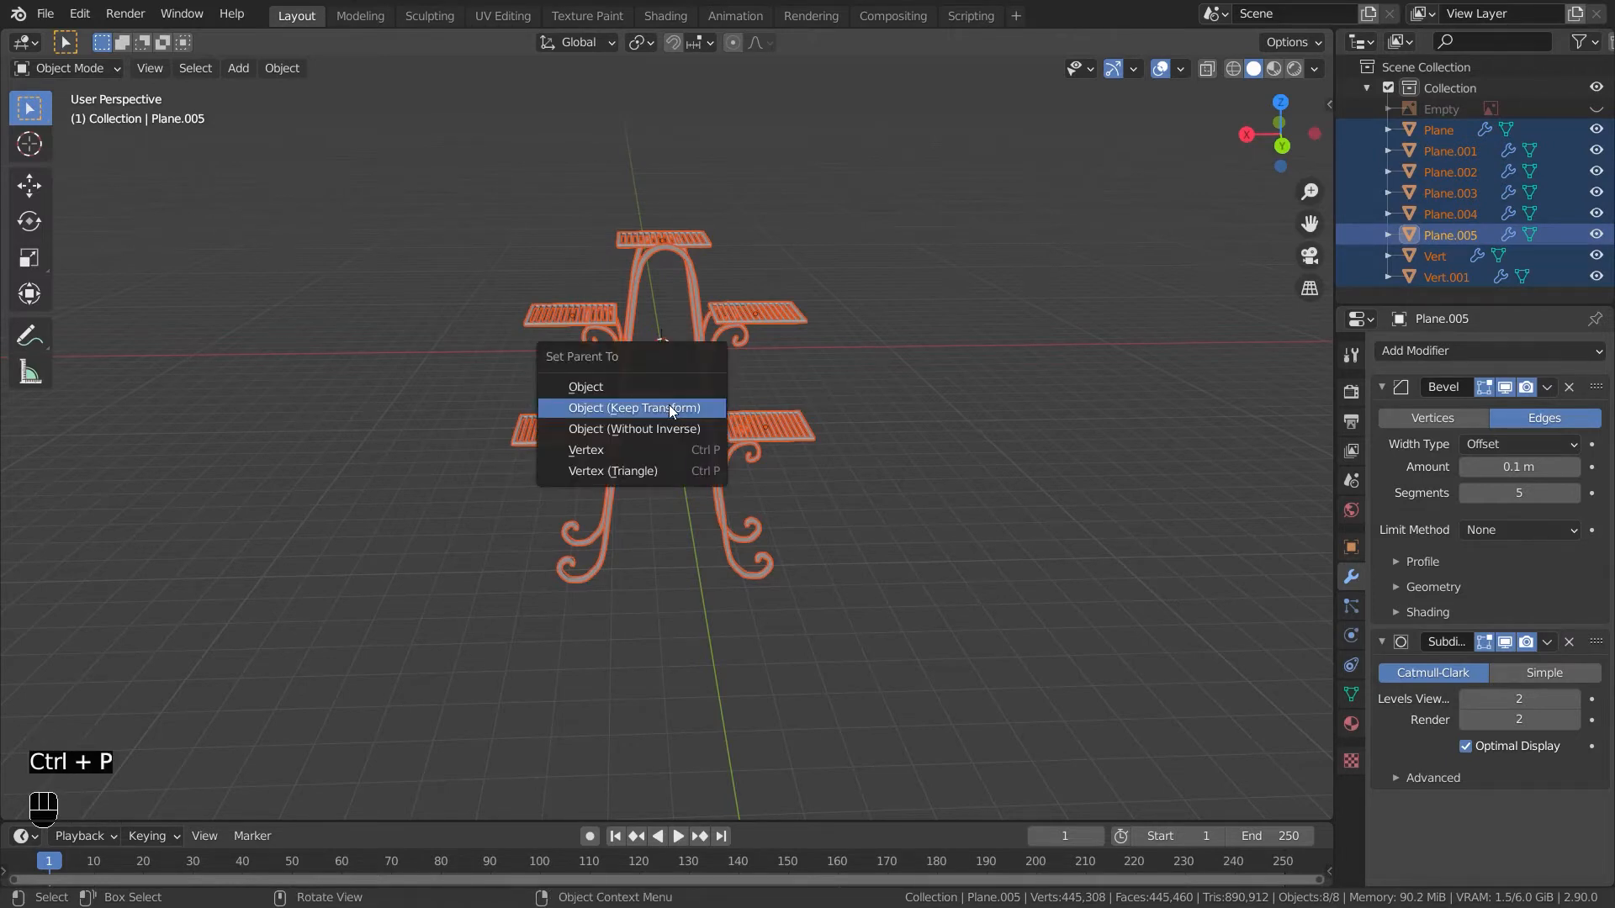
pyautogui.click(669, 407)
# - Move the whole stand along X away from the origin
pyautogui.click(679, 417)
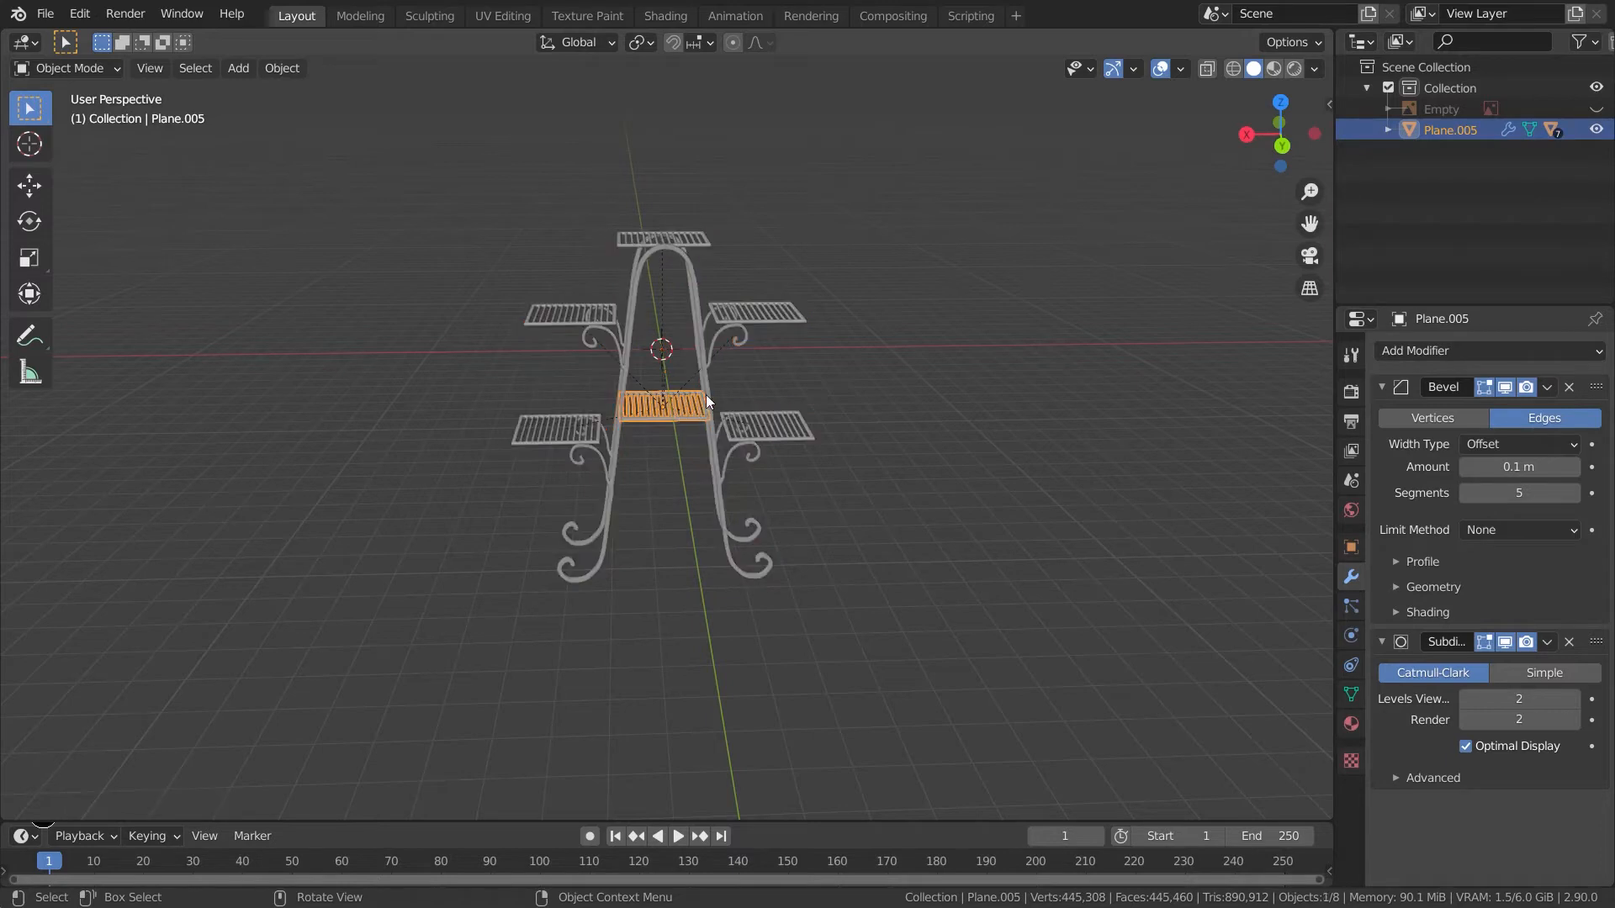
pyautogui.press('g')
pyautogui.press('x')
pyautogui.click(331, 421)
pyautogui.keyDown('shift'); pyautogui.moveTo(941, 473); pyautogui.dragTo(923, 613, button='middle'); pyautogui.keyUp('shift')
pyautogui.scroll(4, 776, 607)
pyautogui.moveTo(660, 658); pyautogui.dragTo(732, 533, button='middle')
# - Add a cylinder mesh with 8 vertices
pyautogui.hotkey('shift', 'a')
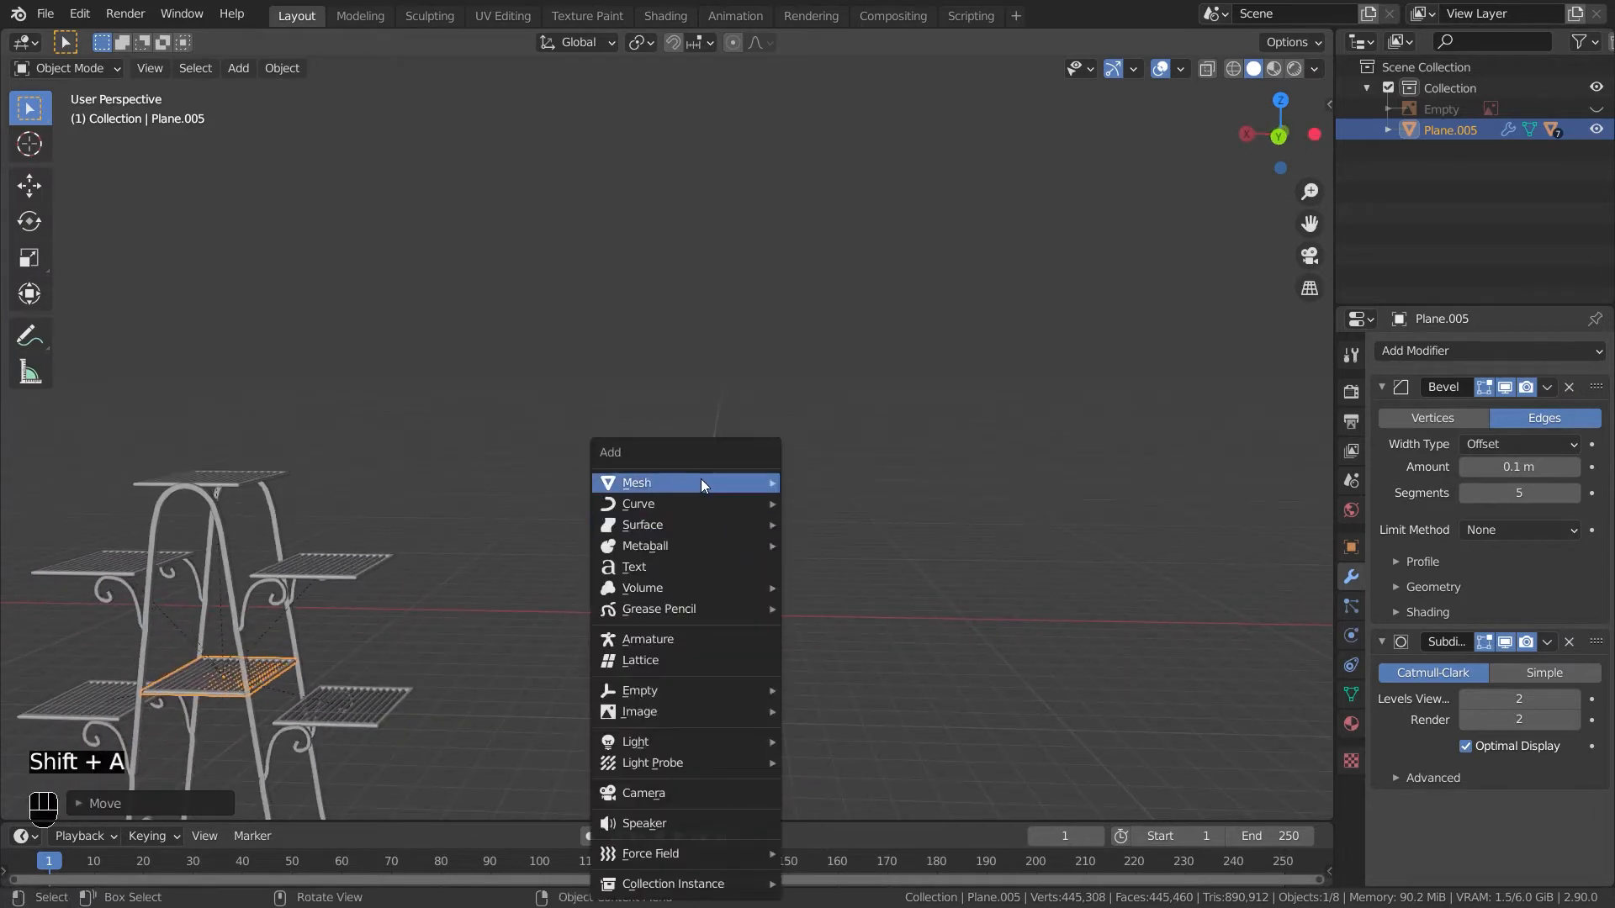
pyautogui.moveTo(702, 485)
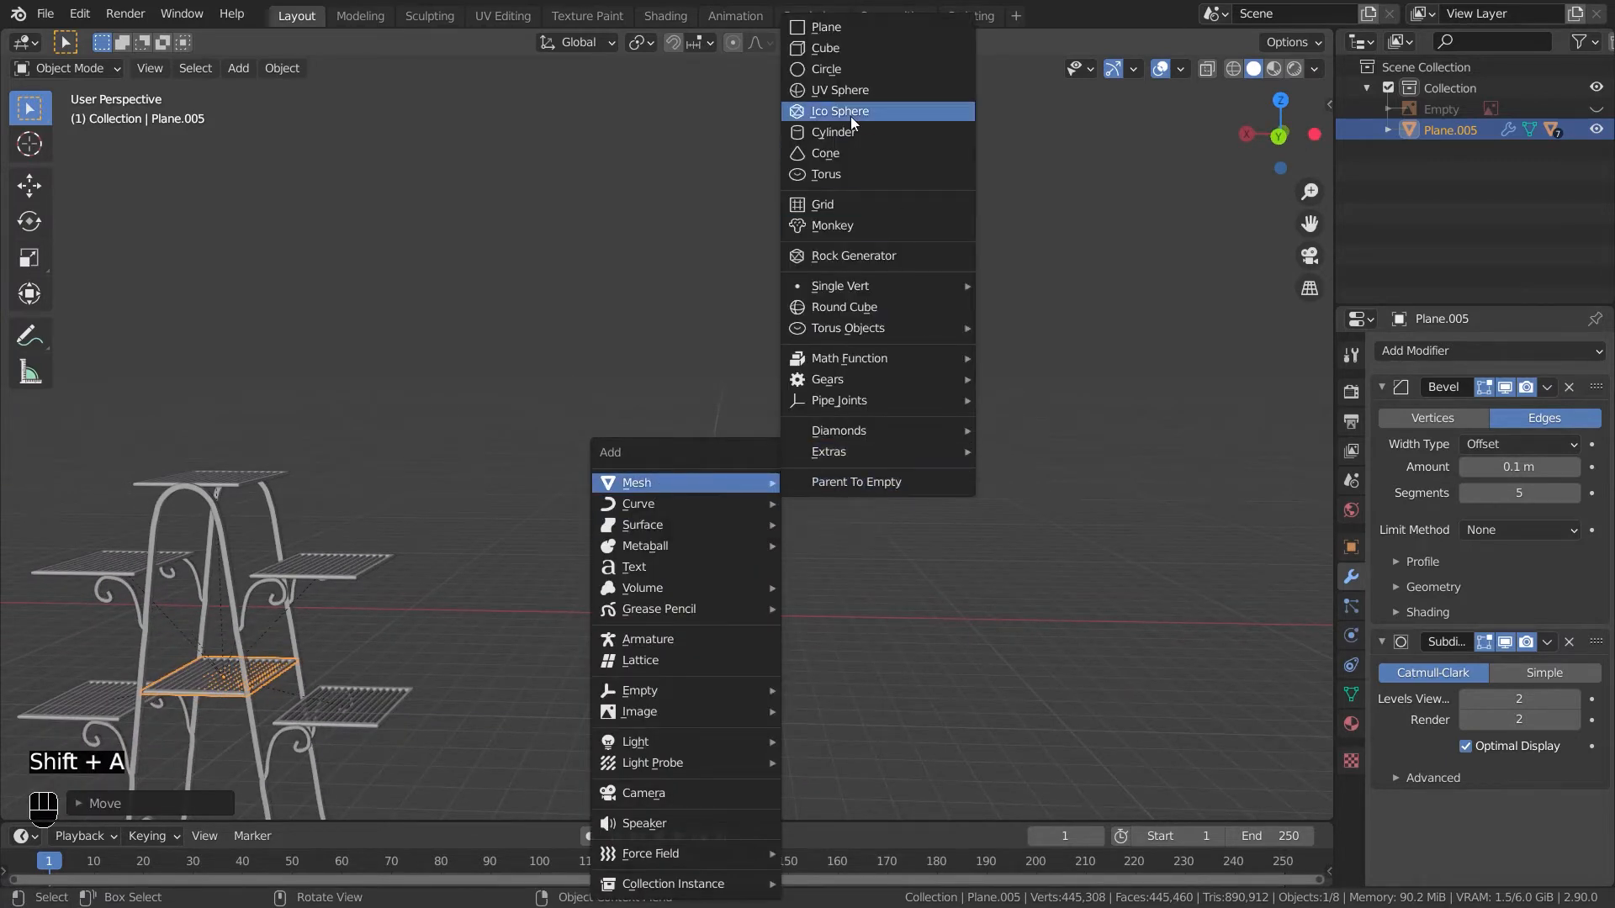
pyautogui.click(831, 132)
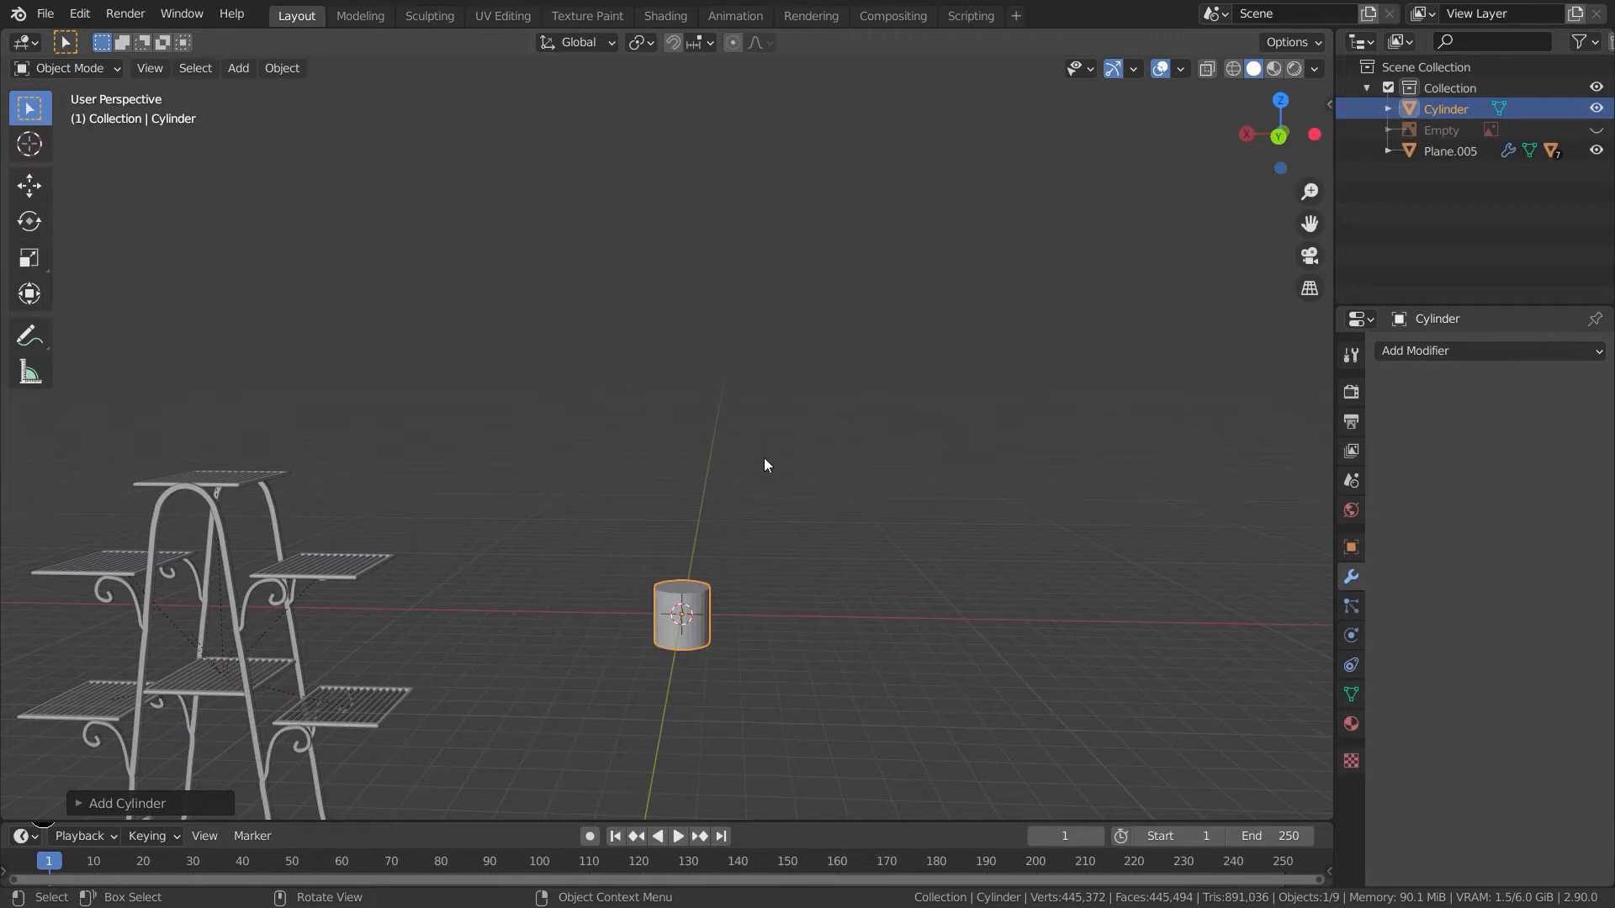
pyautogui.click(127, 803)
pyautogui.click(286, 553)
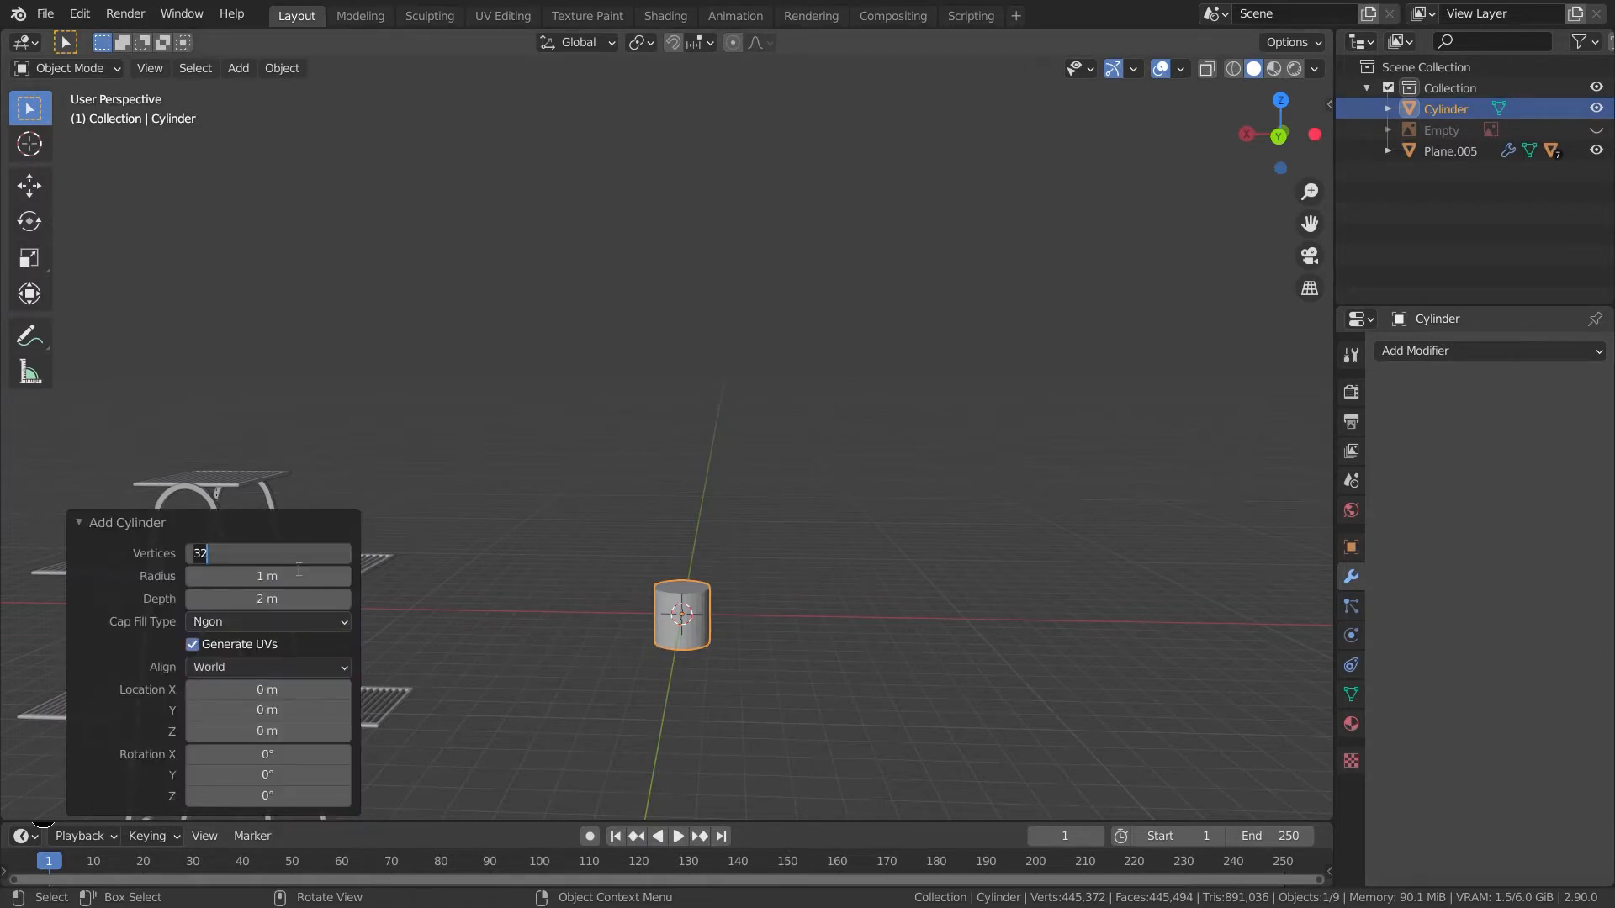
pyautogui.press('Return')
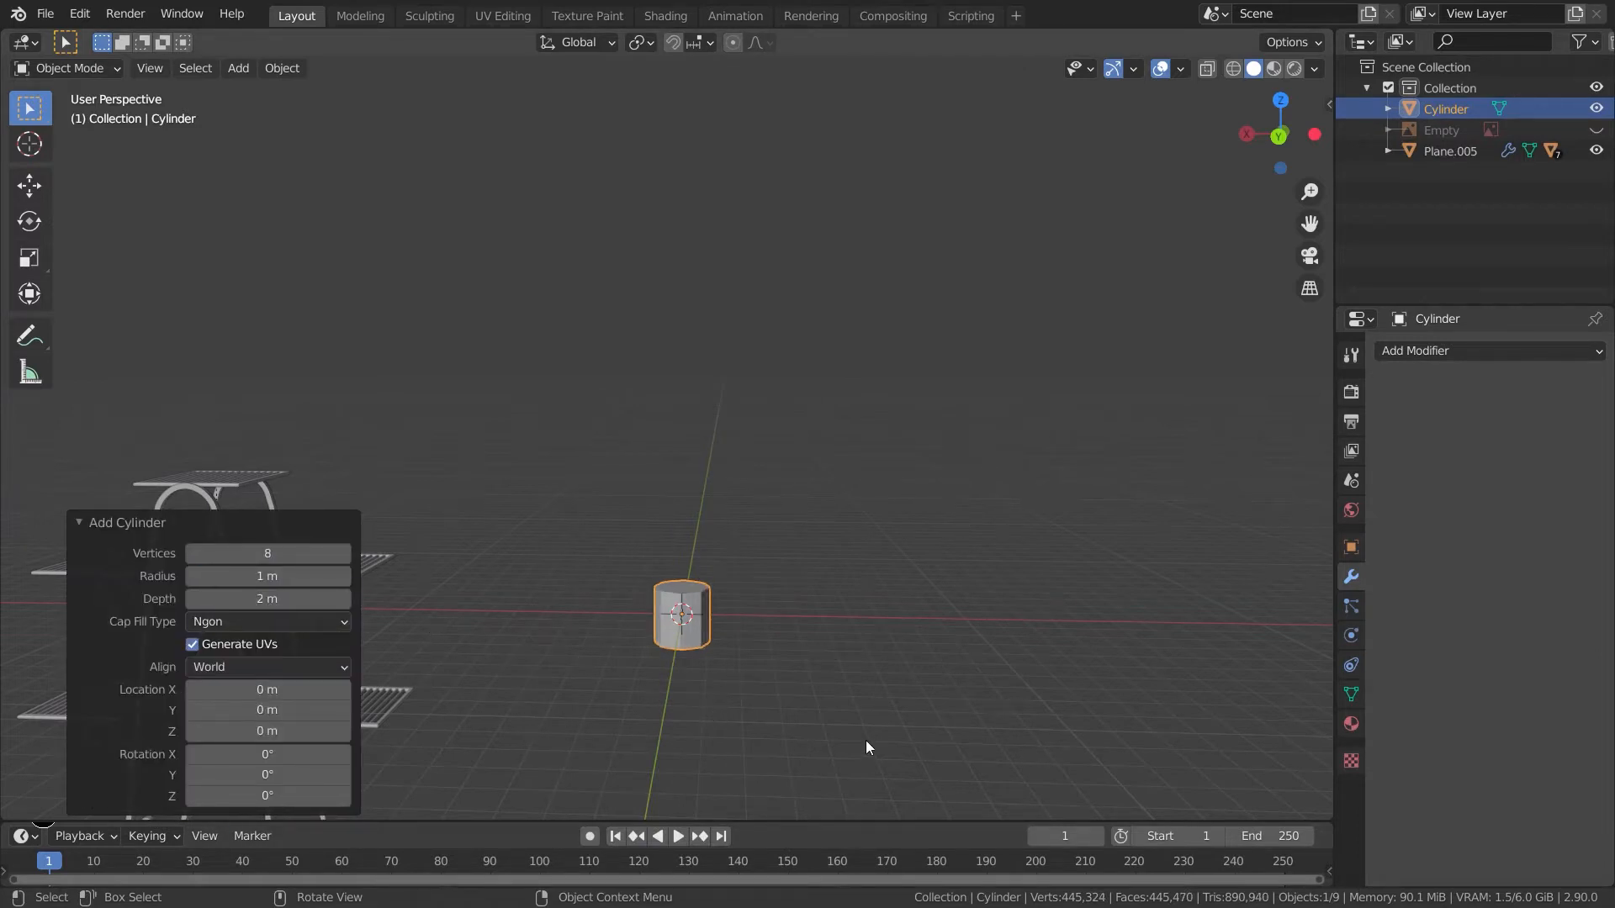
pyautogui.keyDown('shift'); pyautogui.scroll(-5, 901, 601); pyautogui.keyUp('shift')
pyautogui.press('KP_3')
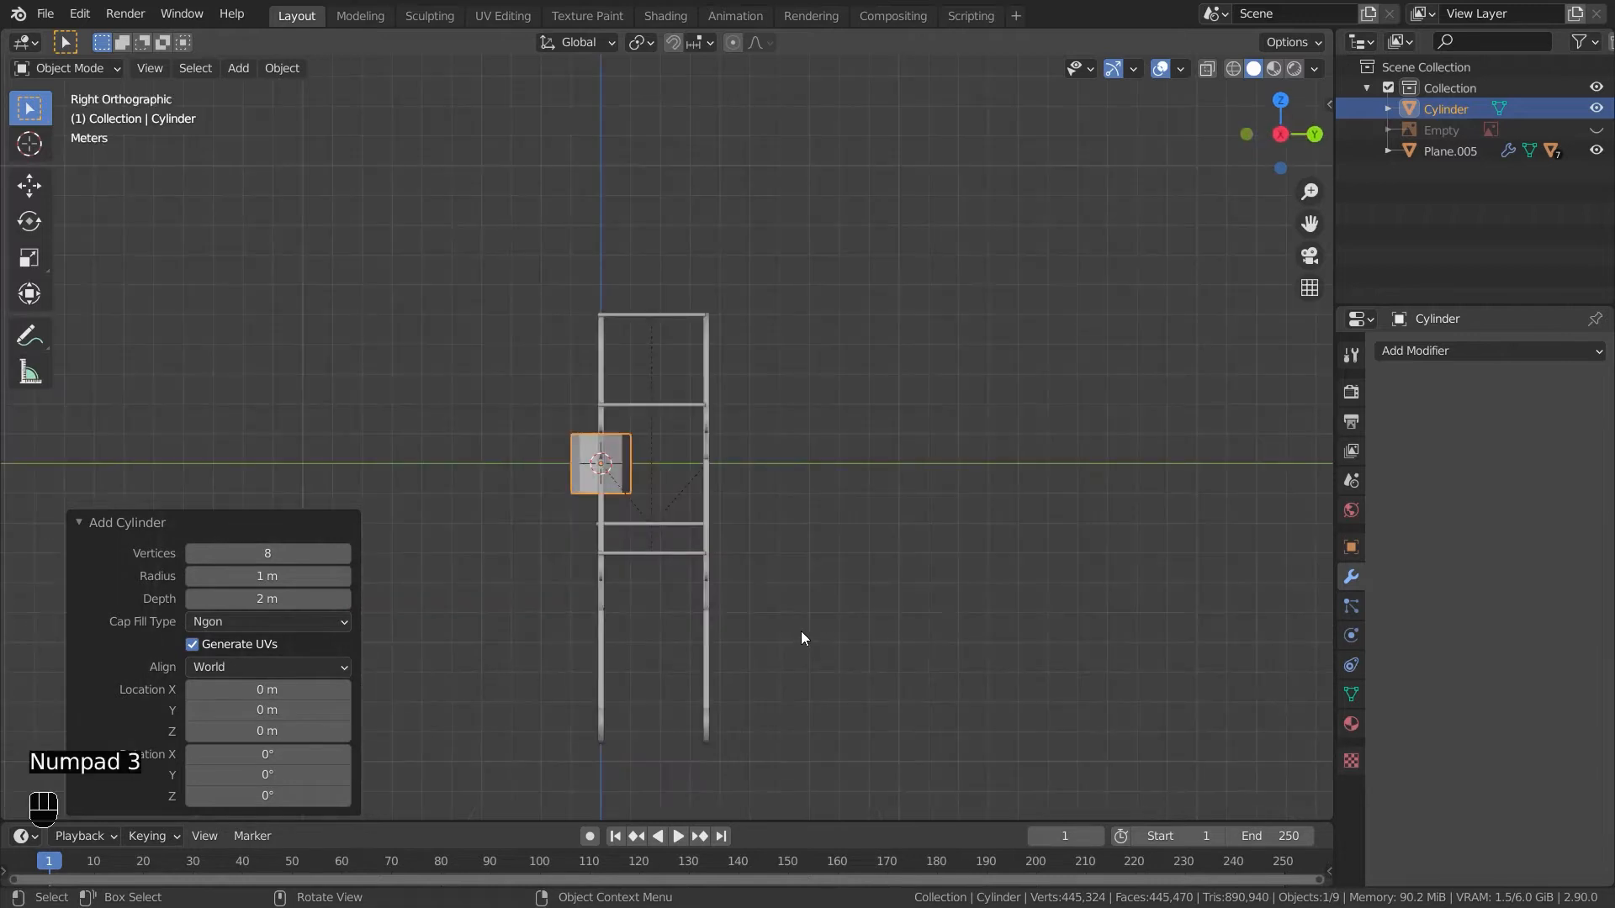
# - Move the whole stand up along Z so its feet rest on the ground plane
pyautogui.press('KP_1')
pyautogui.keyDown('shift'); pyautogui.moveTo(807, 623); pyautogui.dragTo(681, 754, button='middle'); pyautogui.keyUp('shift')
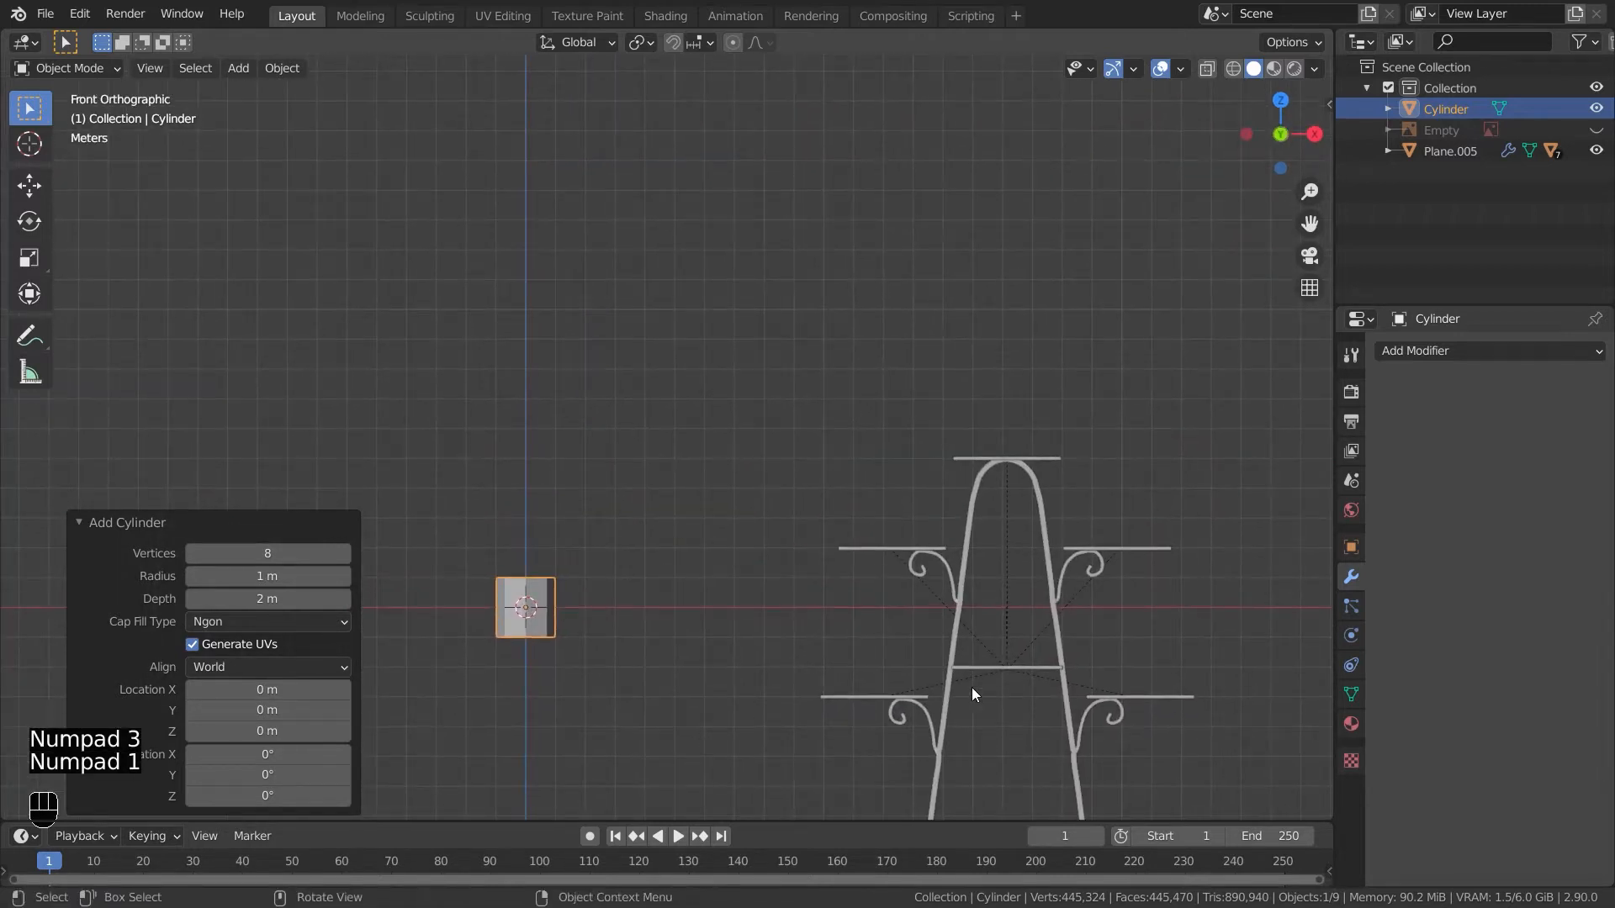
pyautogui.click(987, 698)
pyautogui.press('g')
pyautogui.press('z')
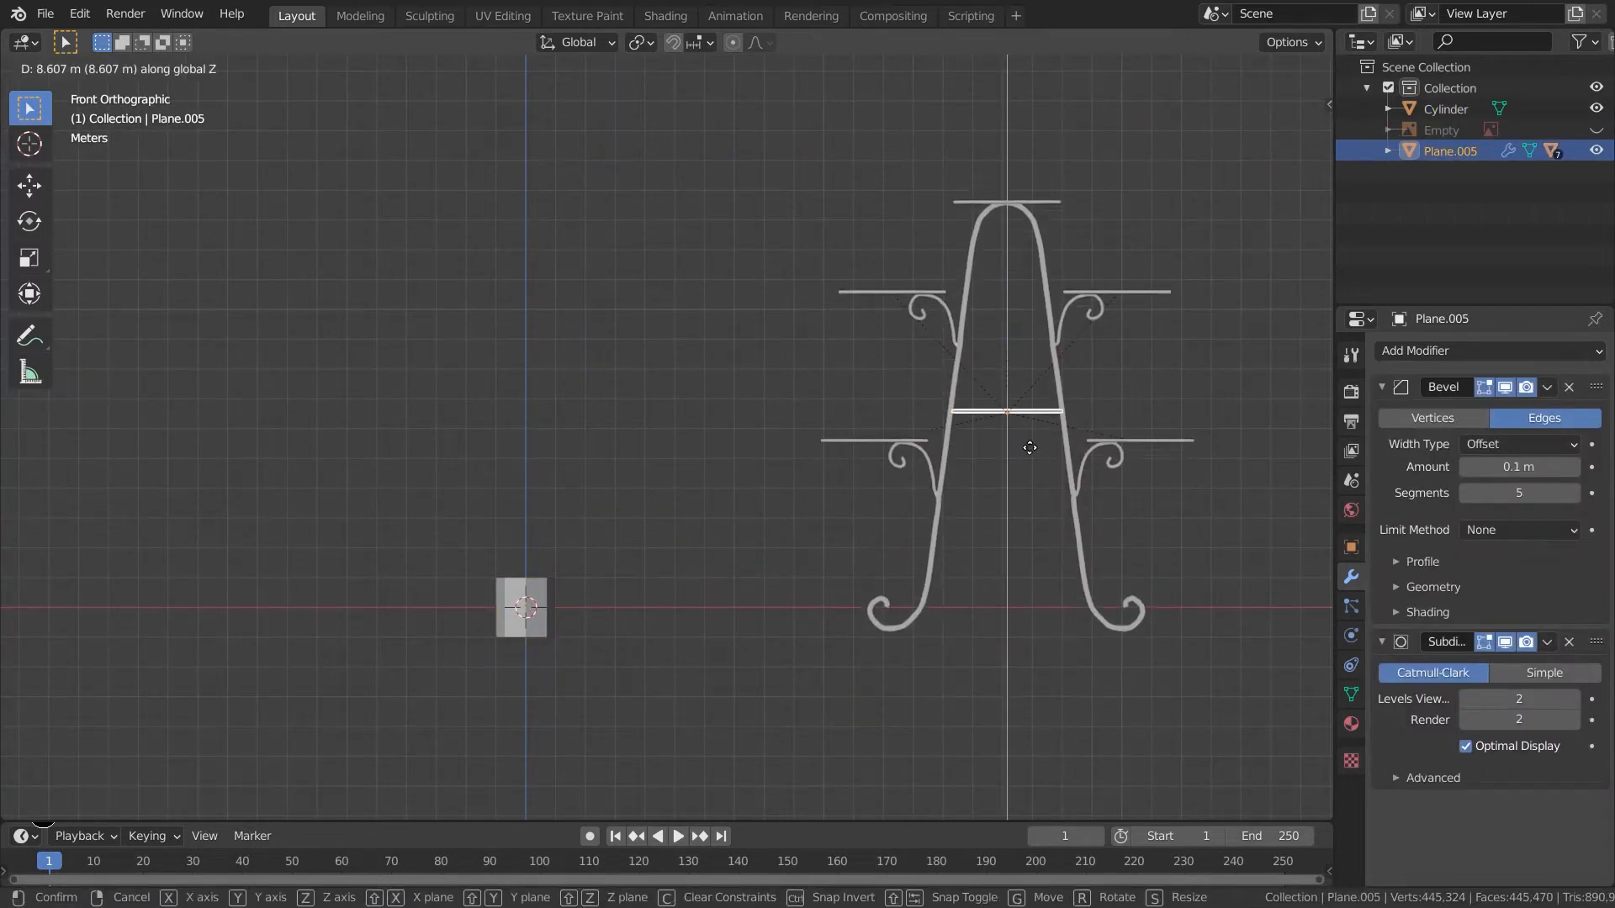
pyautogui.click(1027, 426)
# - In edit mode, raise the cylinder's geometry about 0.96 m along Z so its base sits at the origin
pyautogui.keyDown('shift'); pyautogui.moveTo(844, 547); pyautogui.dragTo(873, 604, button='middle'); pyautogui.keyUp('shift')
pyautogui.click(573, 673)
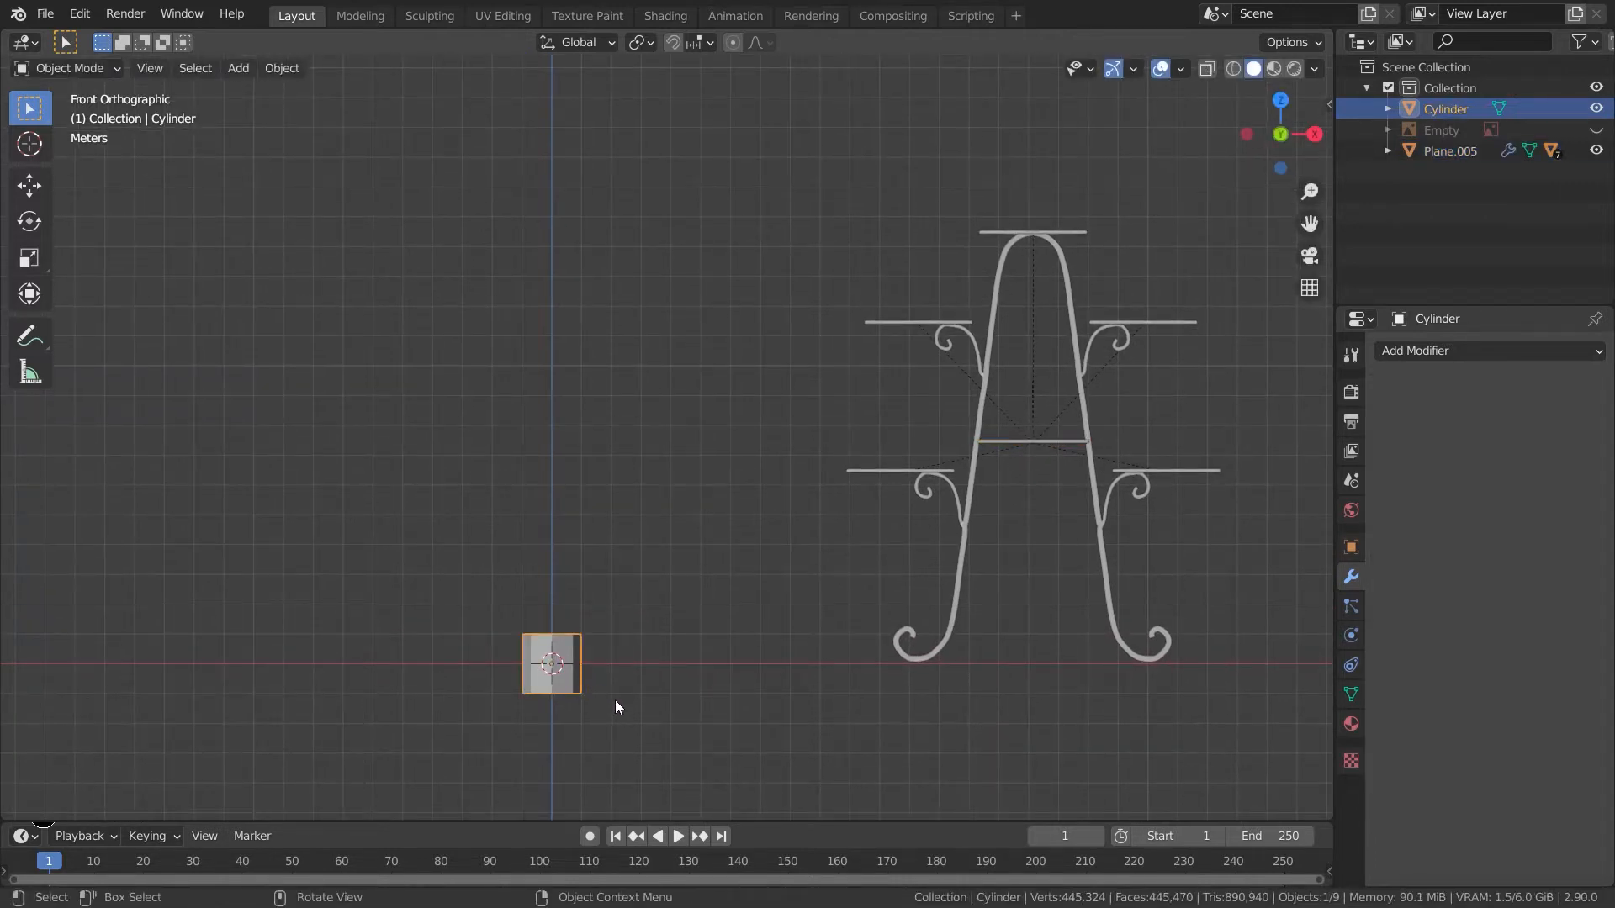
pyautogui.press('g')
pyautogui.press('z')
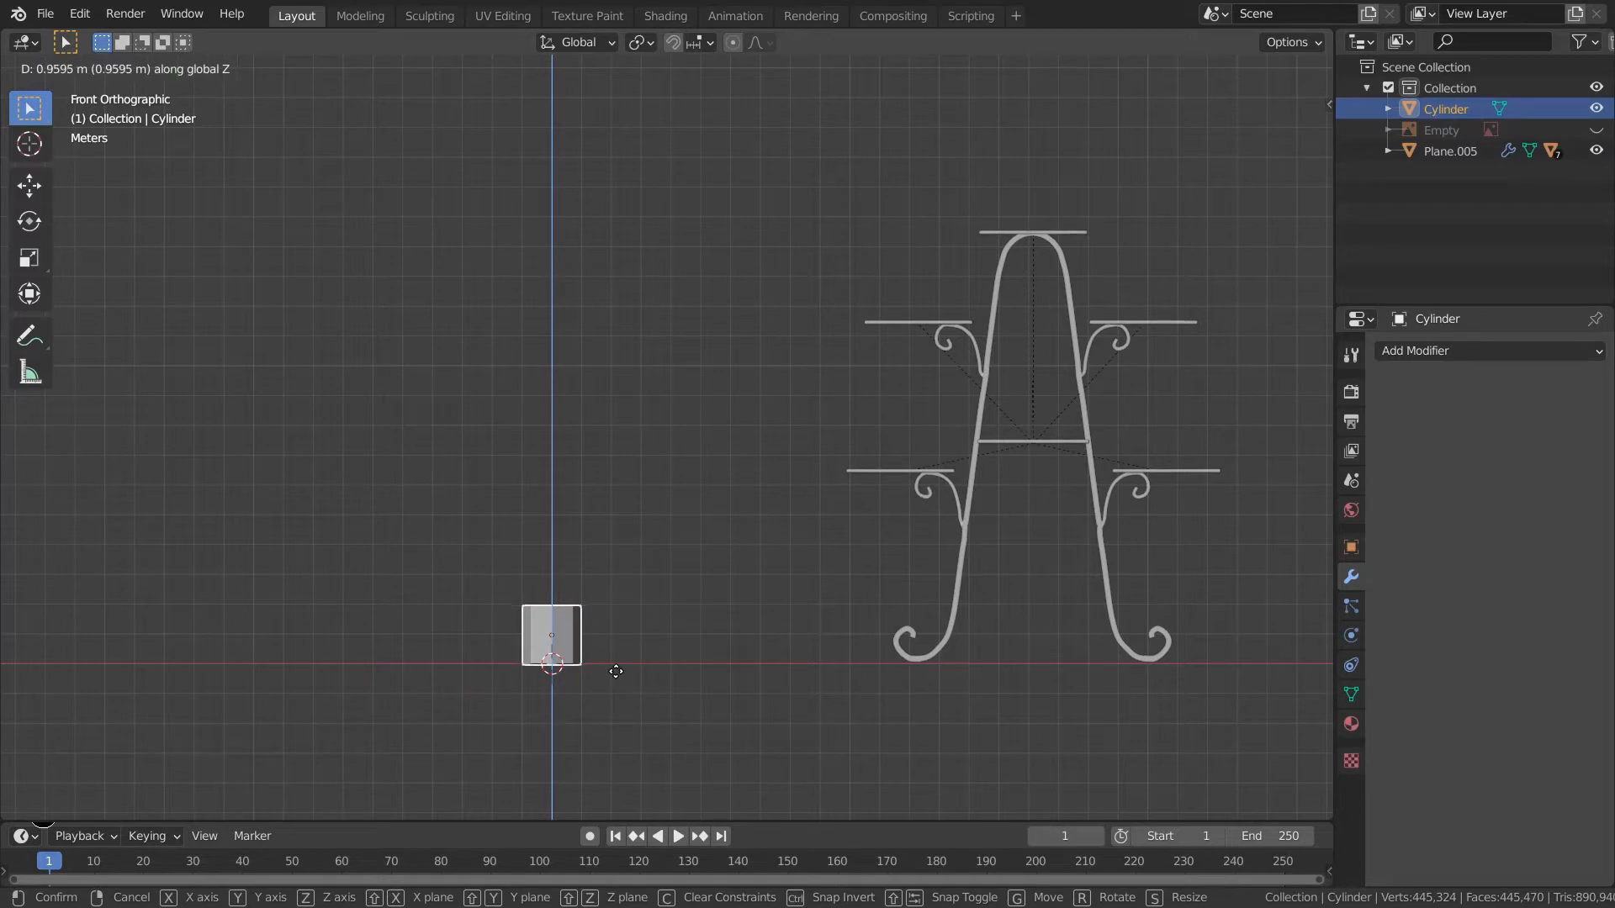
pyautogui.press('Escape')
pyautogui.press('Tab')
pyautogui.press('g')
pyautogui.press('z')
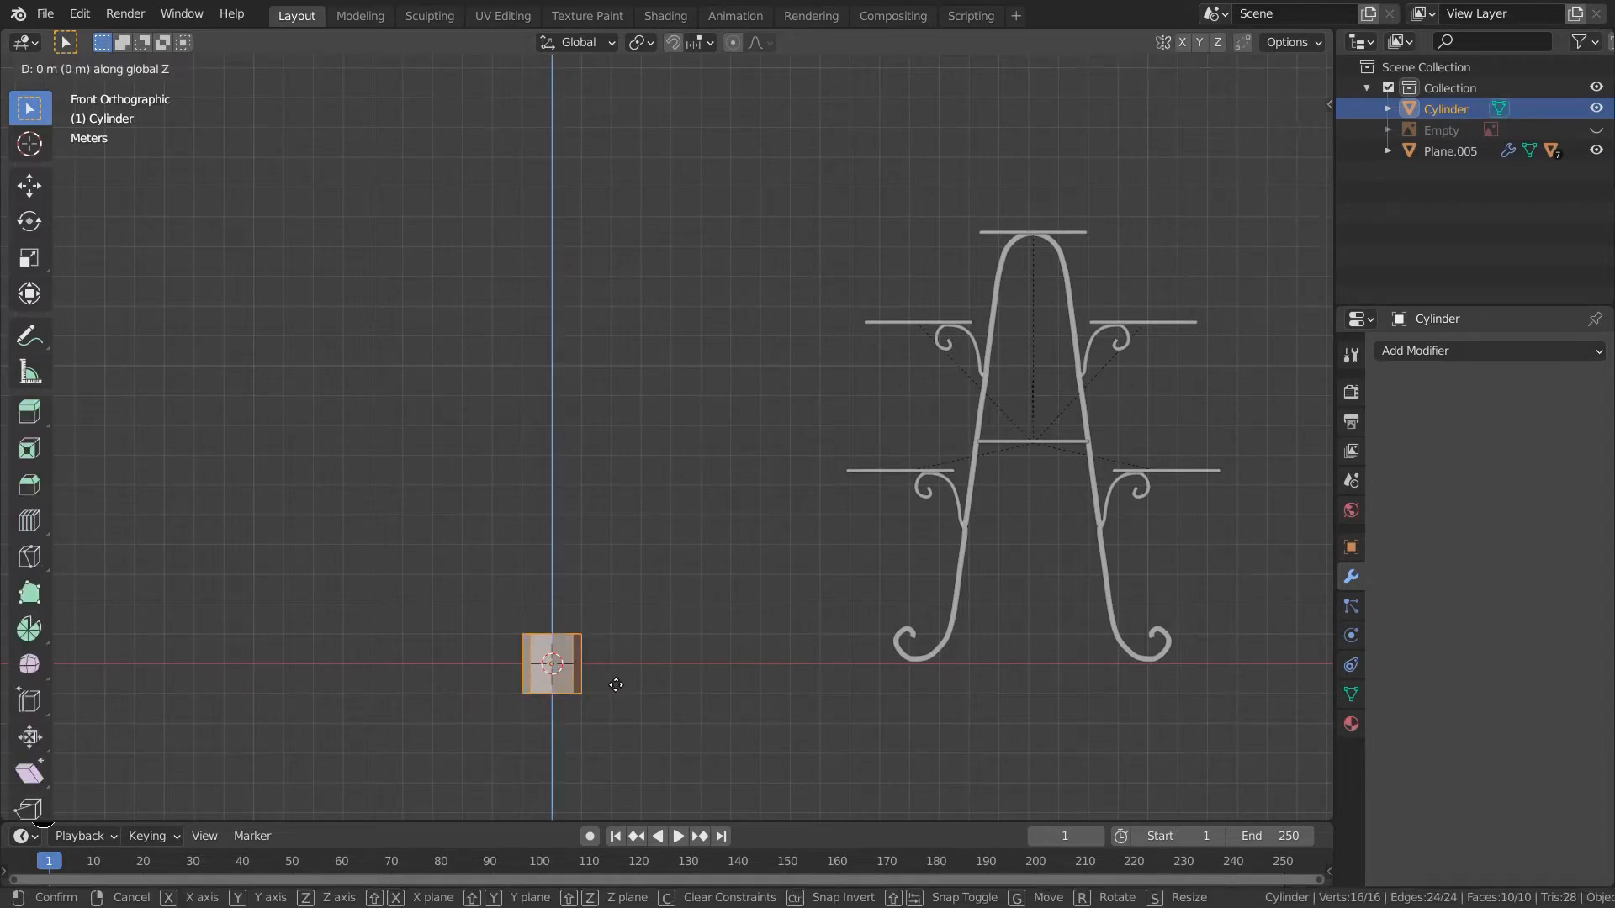
pyautogui.click(620, 659)
pyautogui.moveTo(619, 659); pyautogui.dragTo(607, 715, button='middle')
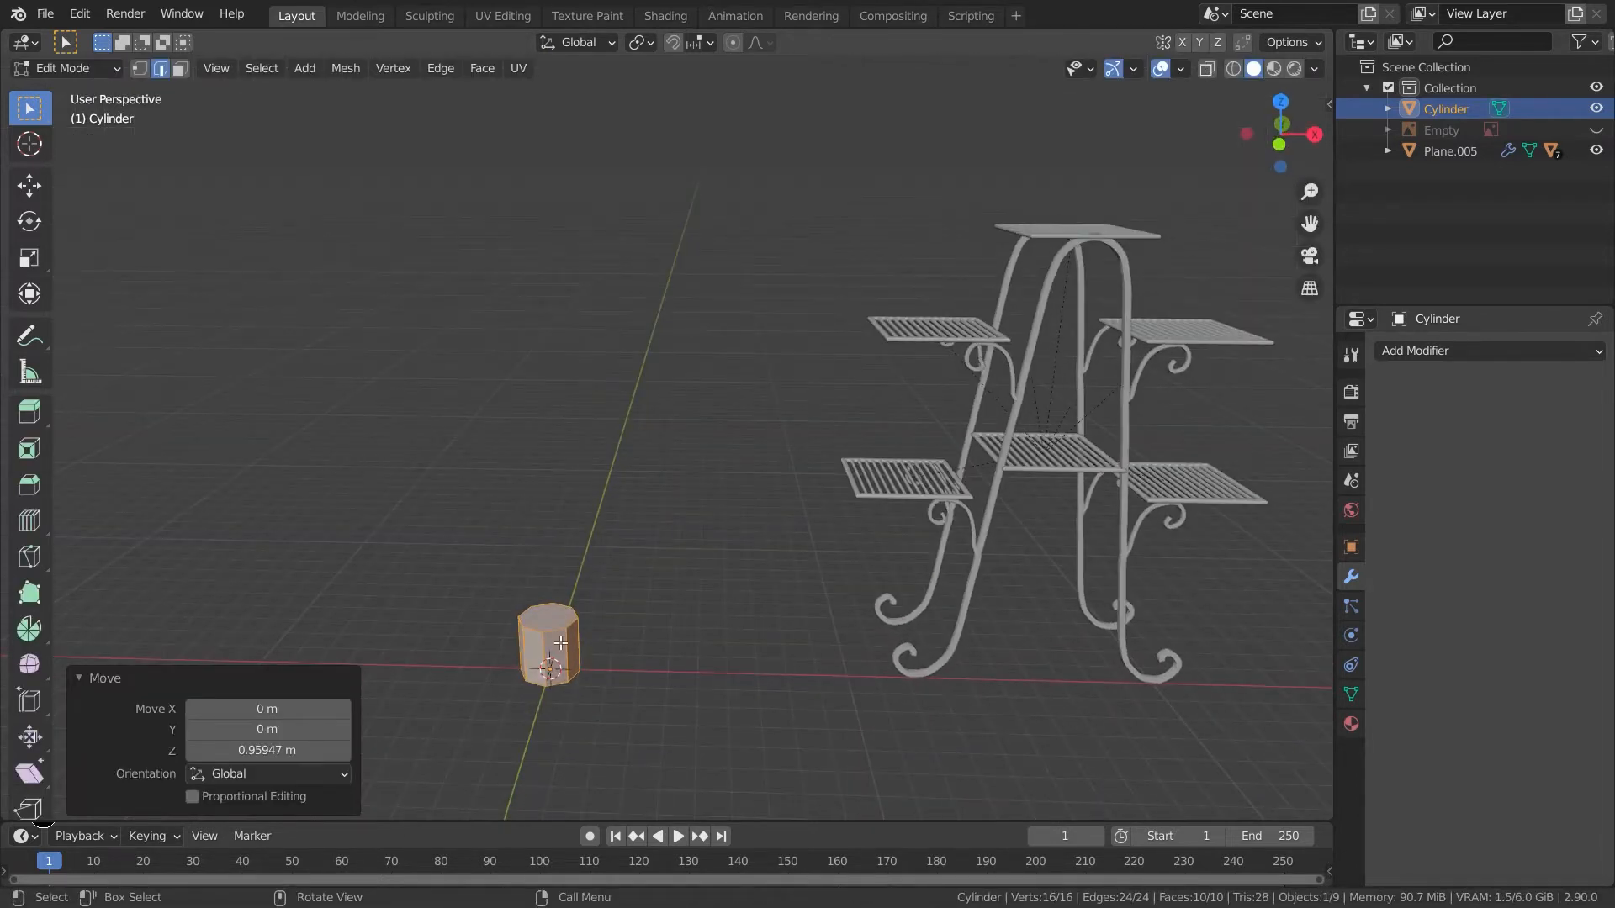
# - Extrude the cylinder's top face upward about 20.4 m to form a tall pole
pyautogui.press('3')
pyautogui.click(557, 625)
pyautogui.press('KP_3')
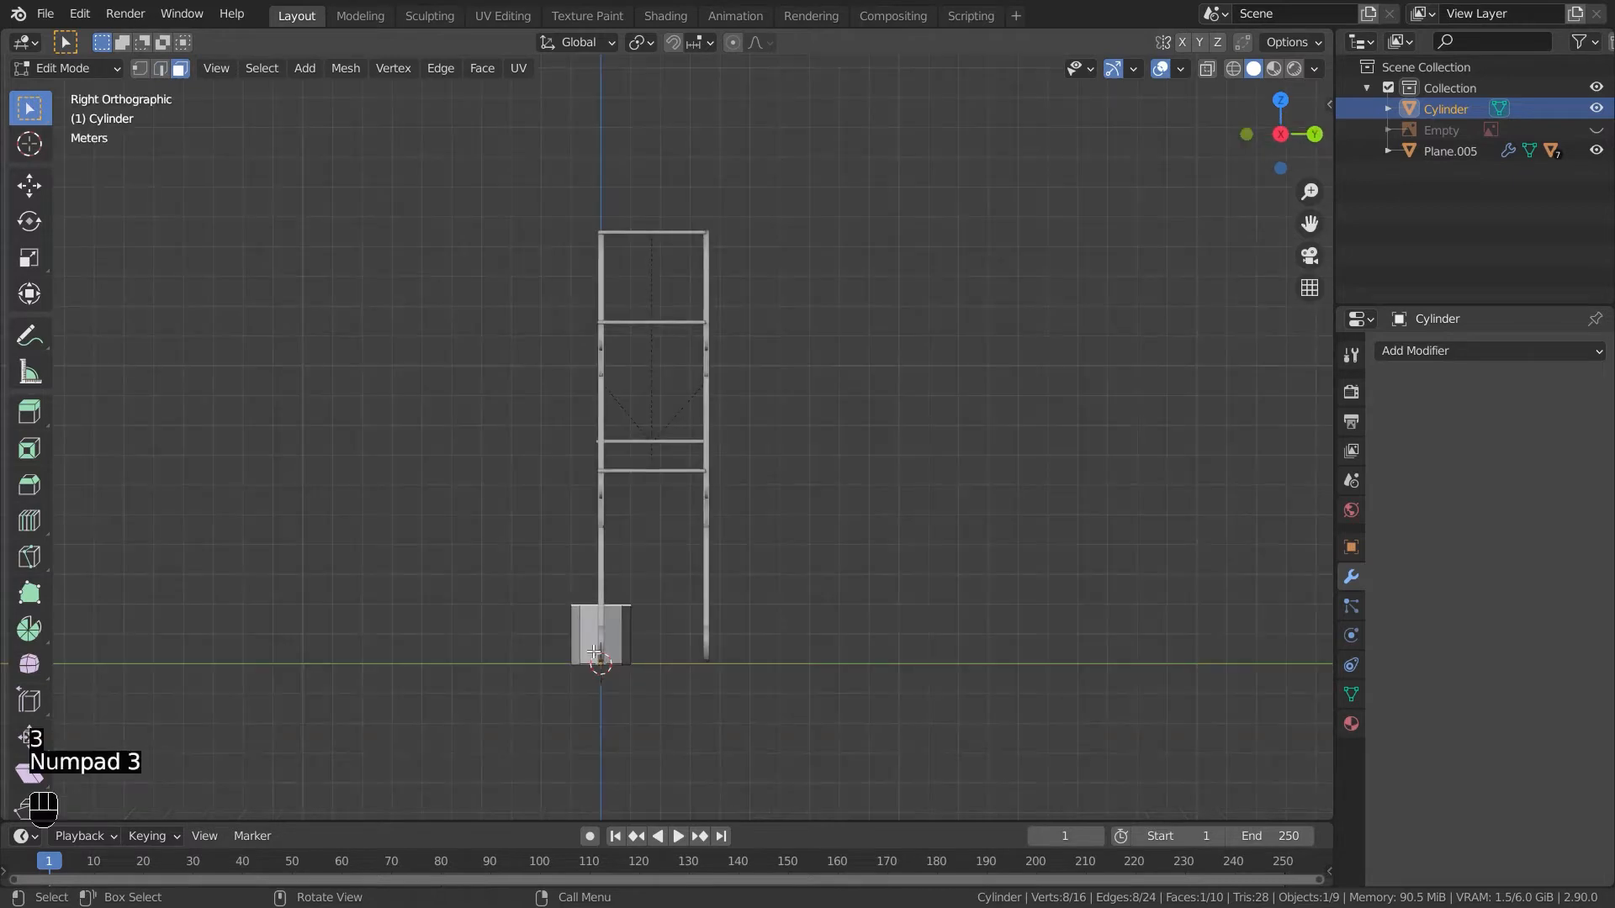
pyautogui.press('e')
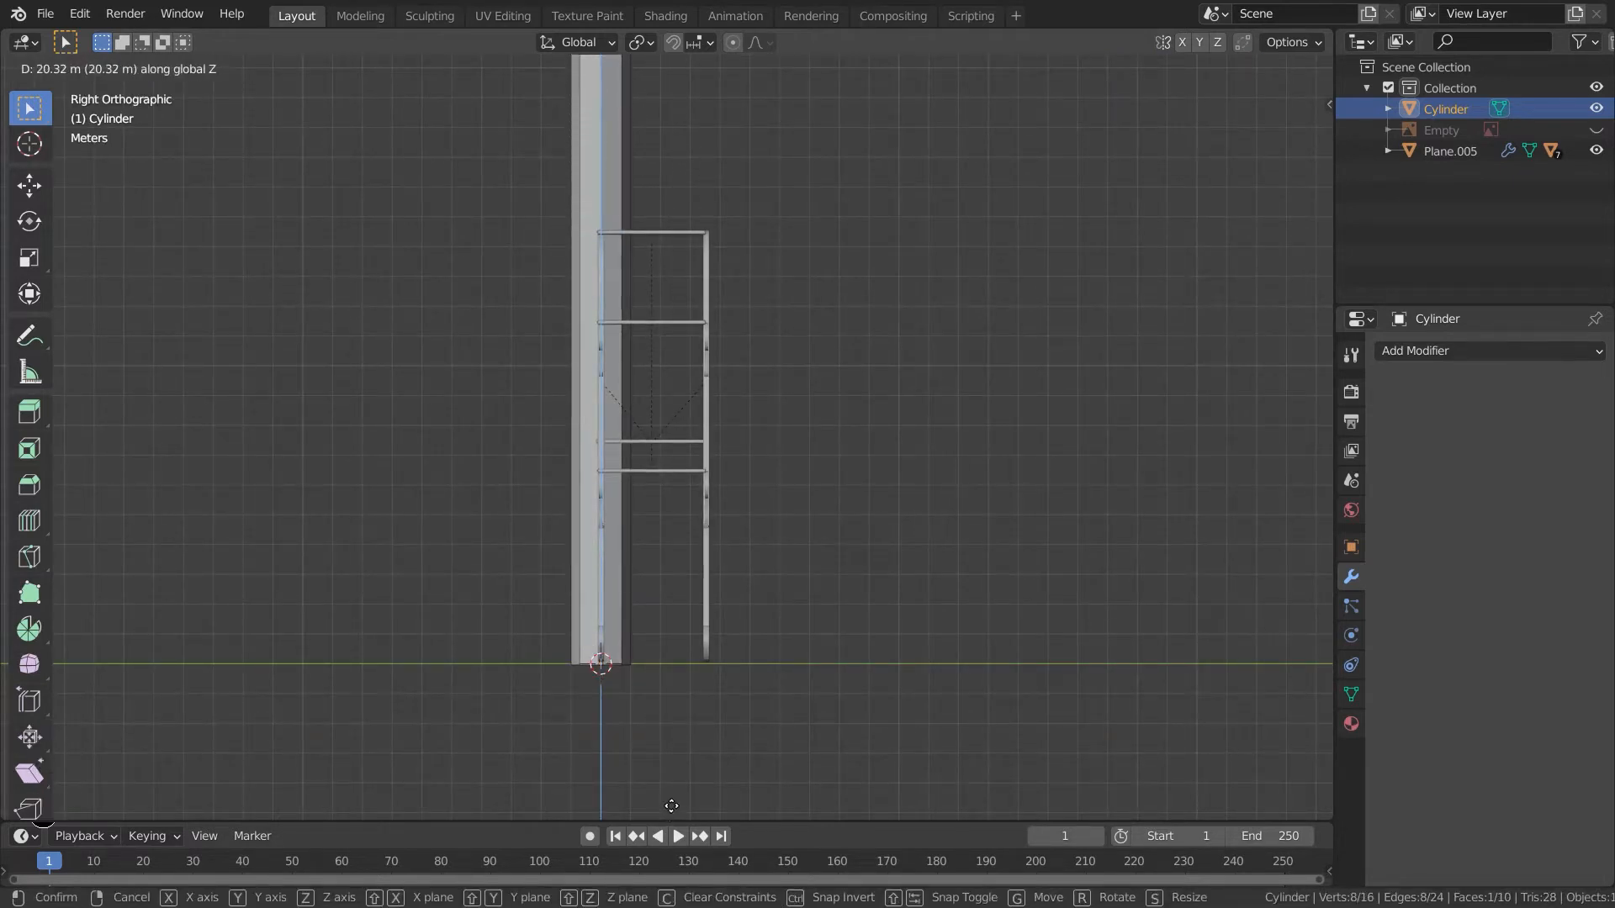
pyautogui.click(672, 805)
pyautogui.press('KP_1')
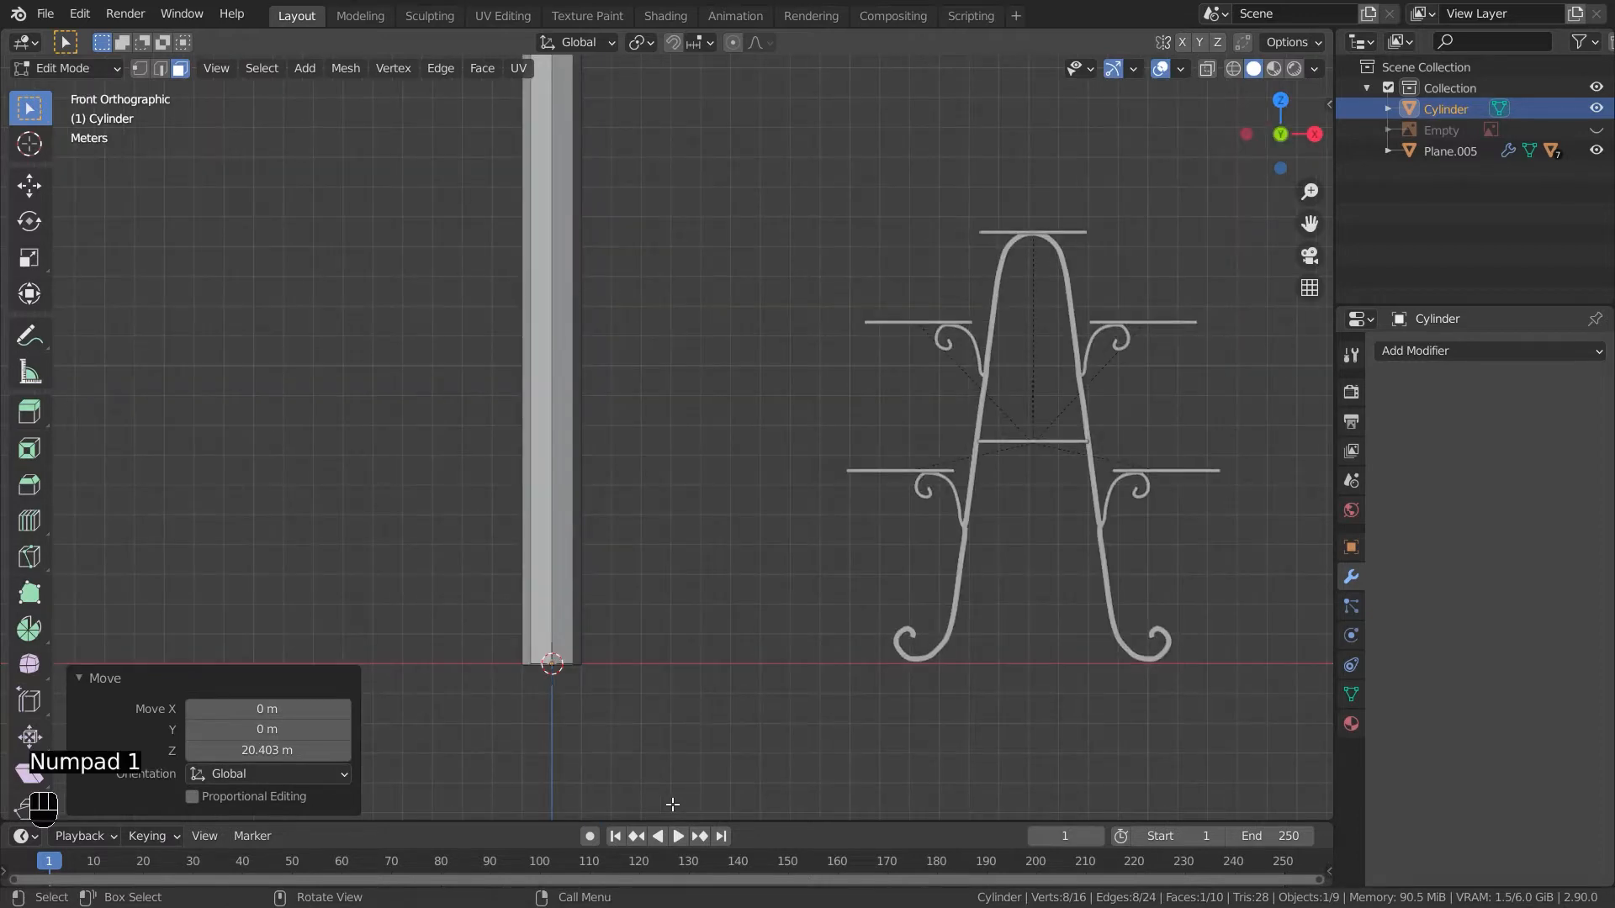
# - Slim the pole by scaling it to 0.465 in X and Y, then uniformly to 0.641
pyautogui.press('a')
pyautogui.press('s')
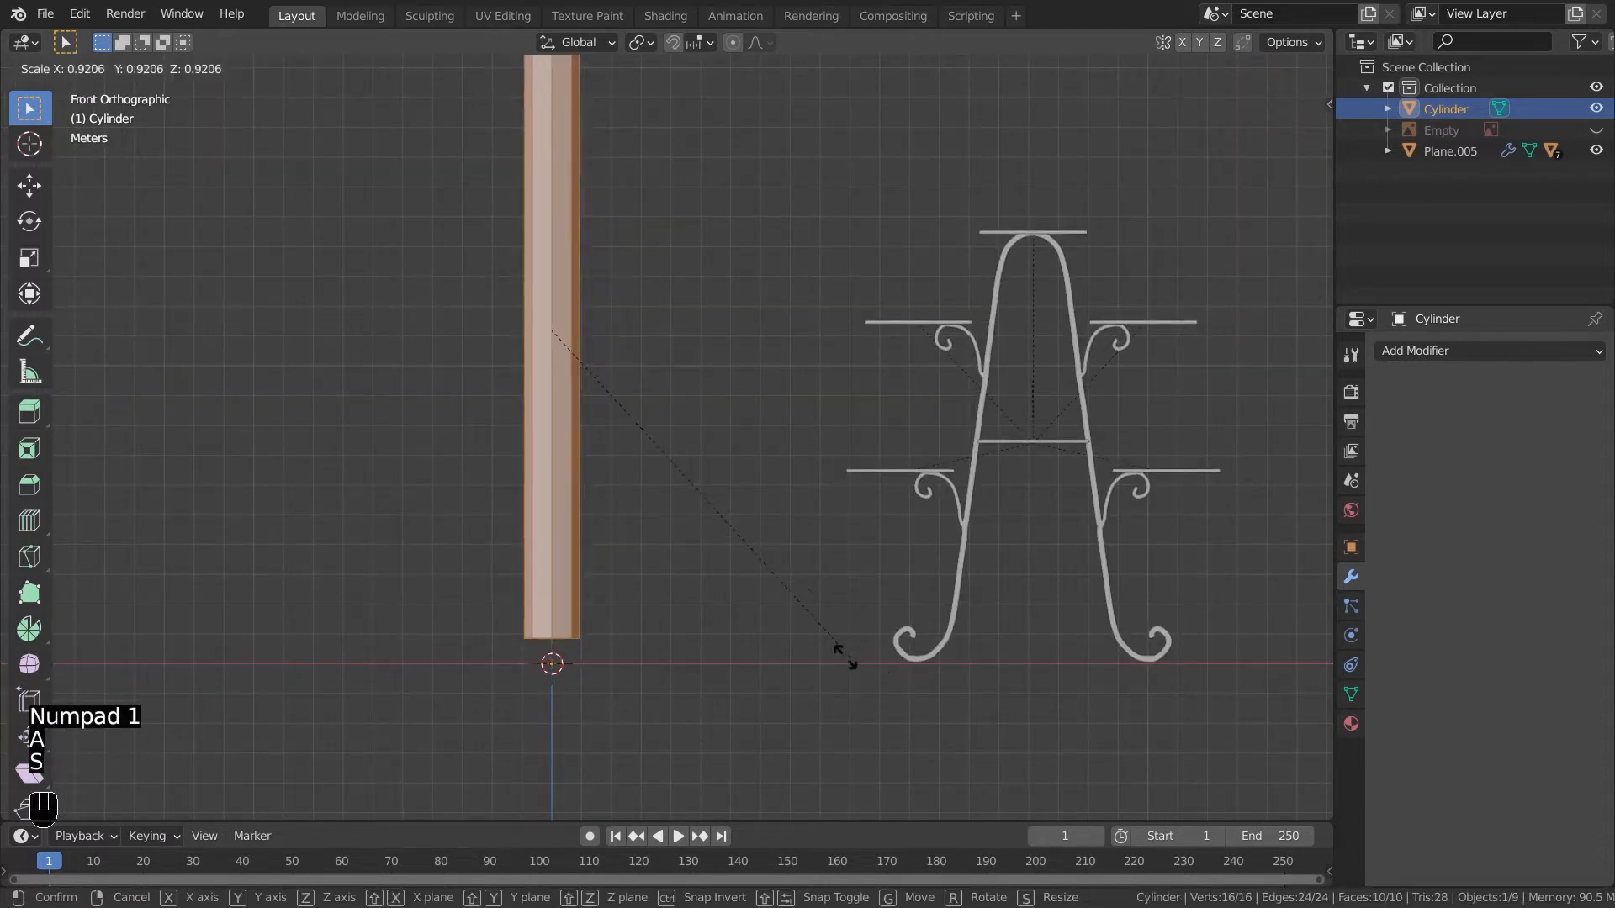
pyautogui.hotkey('shift', 'z')
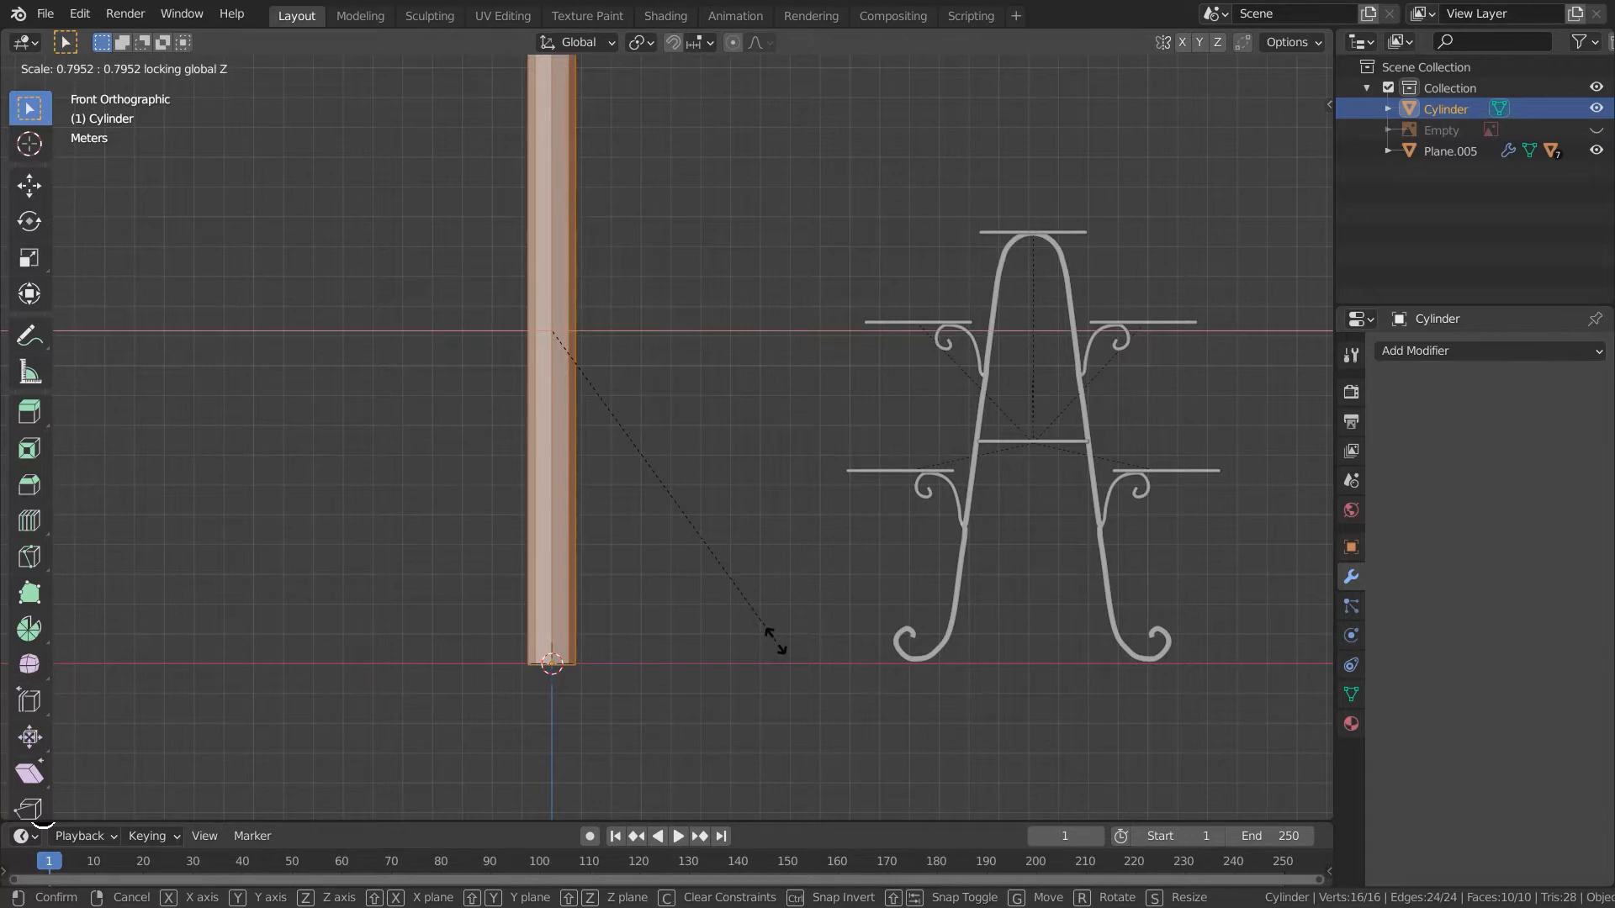
pyautogui.click(617, 543)
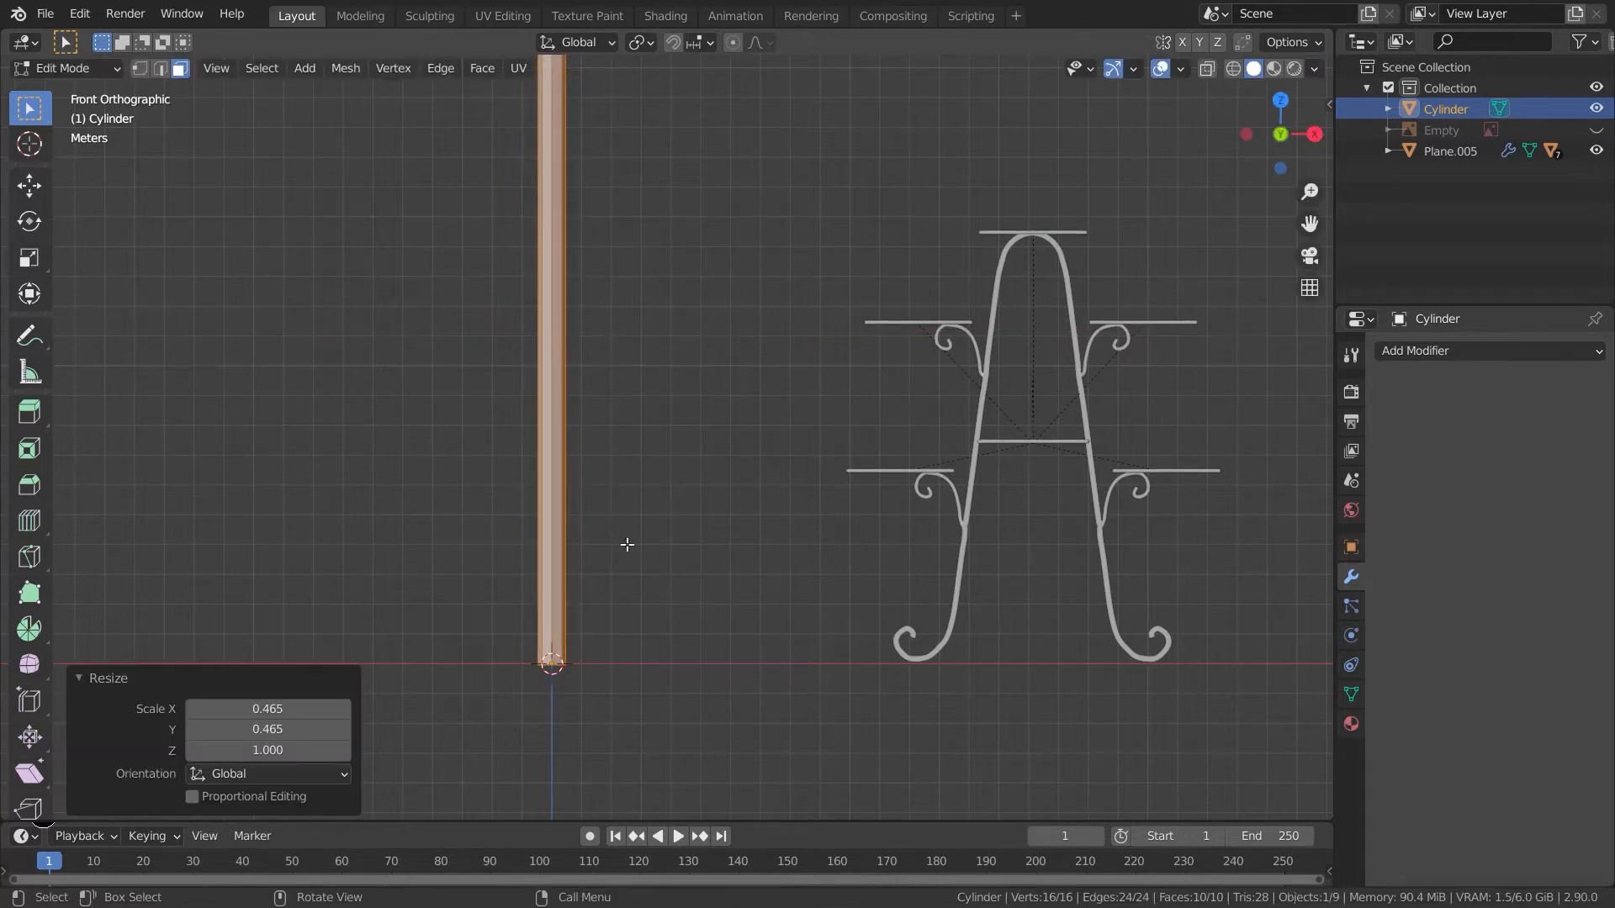
pyautogui.press('s')
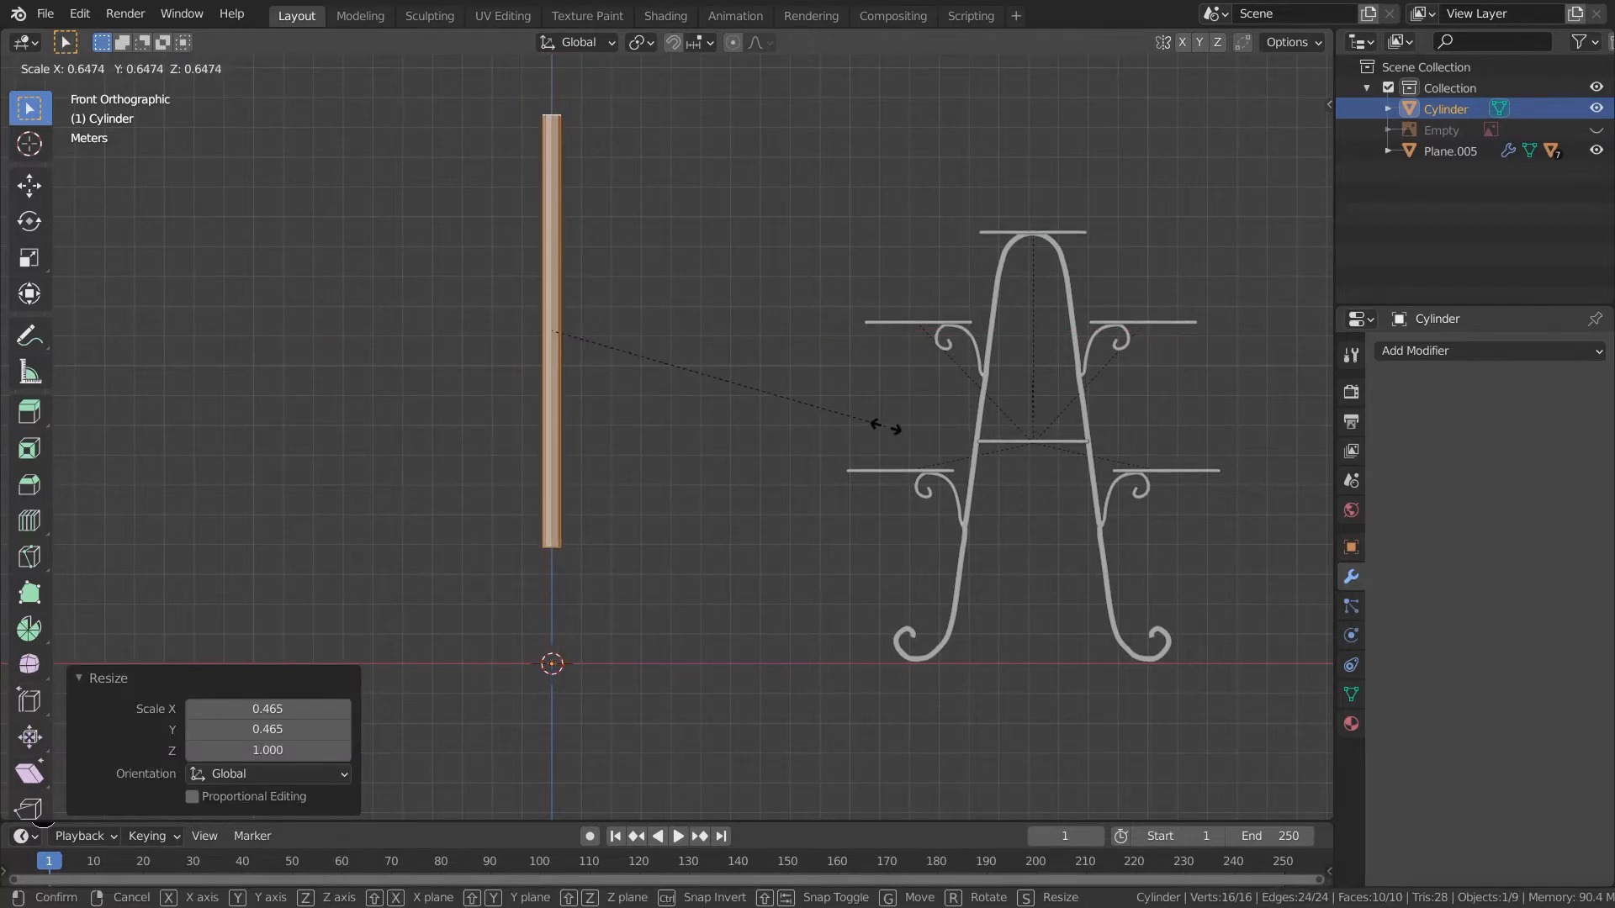
pyautogui.click(882, 425)
# - Move and stretch the pole along Z so its base stays at the origin
pyautogui.press('g')
pyautogui.press('z')
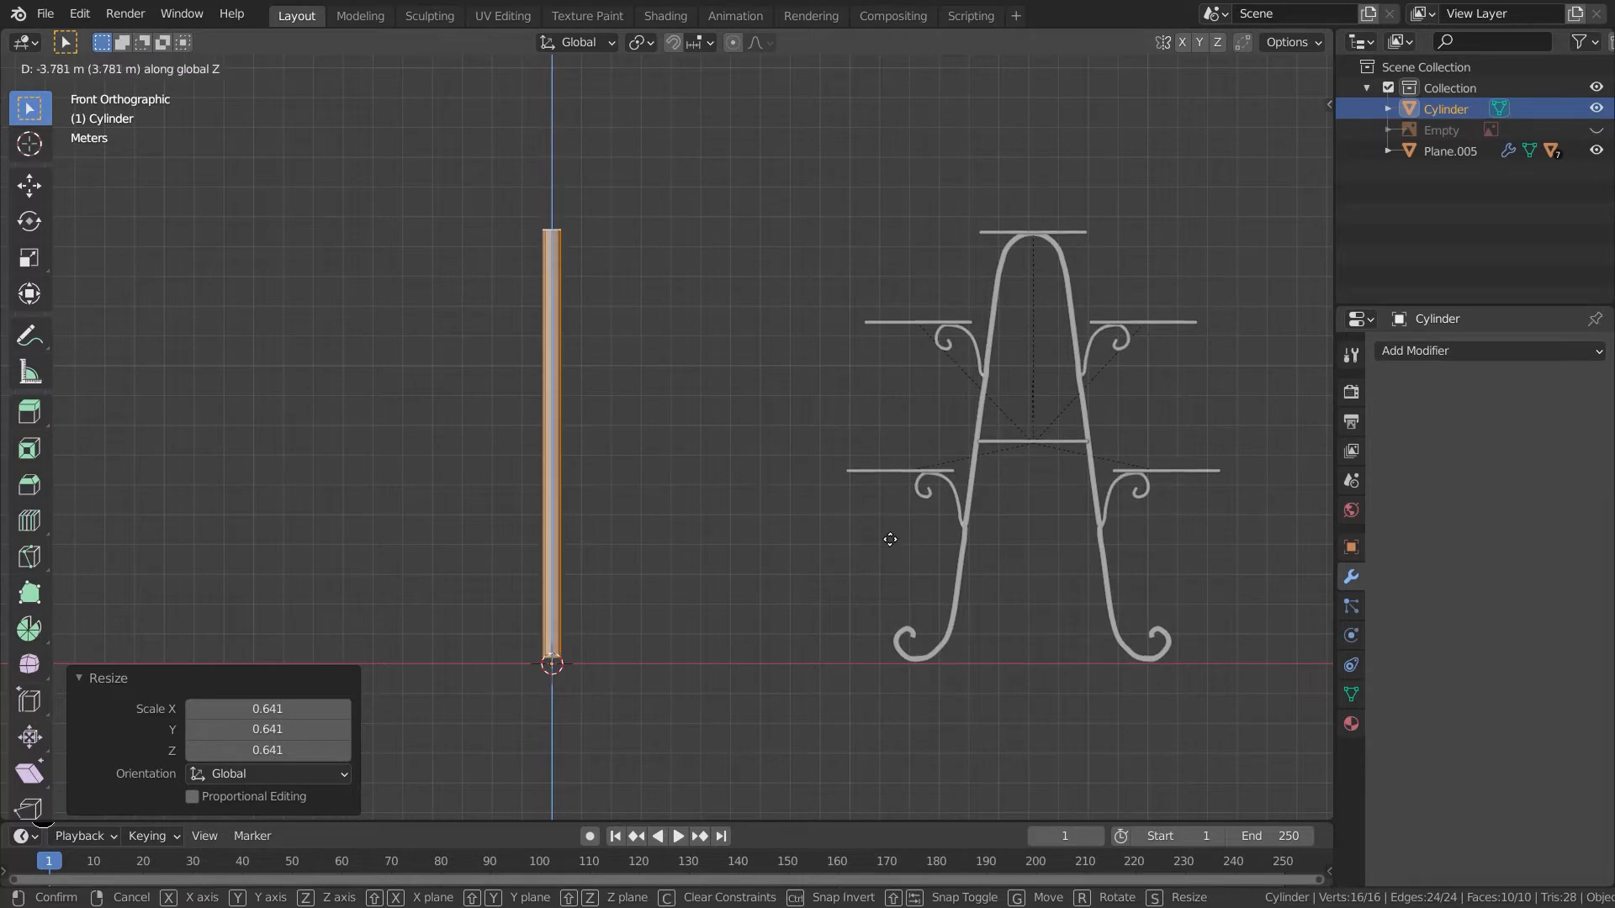
pyautogui.click(893, 513)
pyautogui.press('s')
pyautogui.press('z')
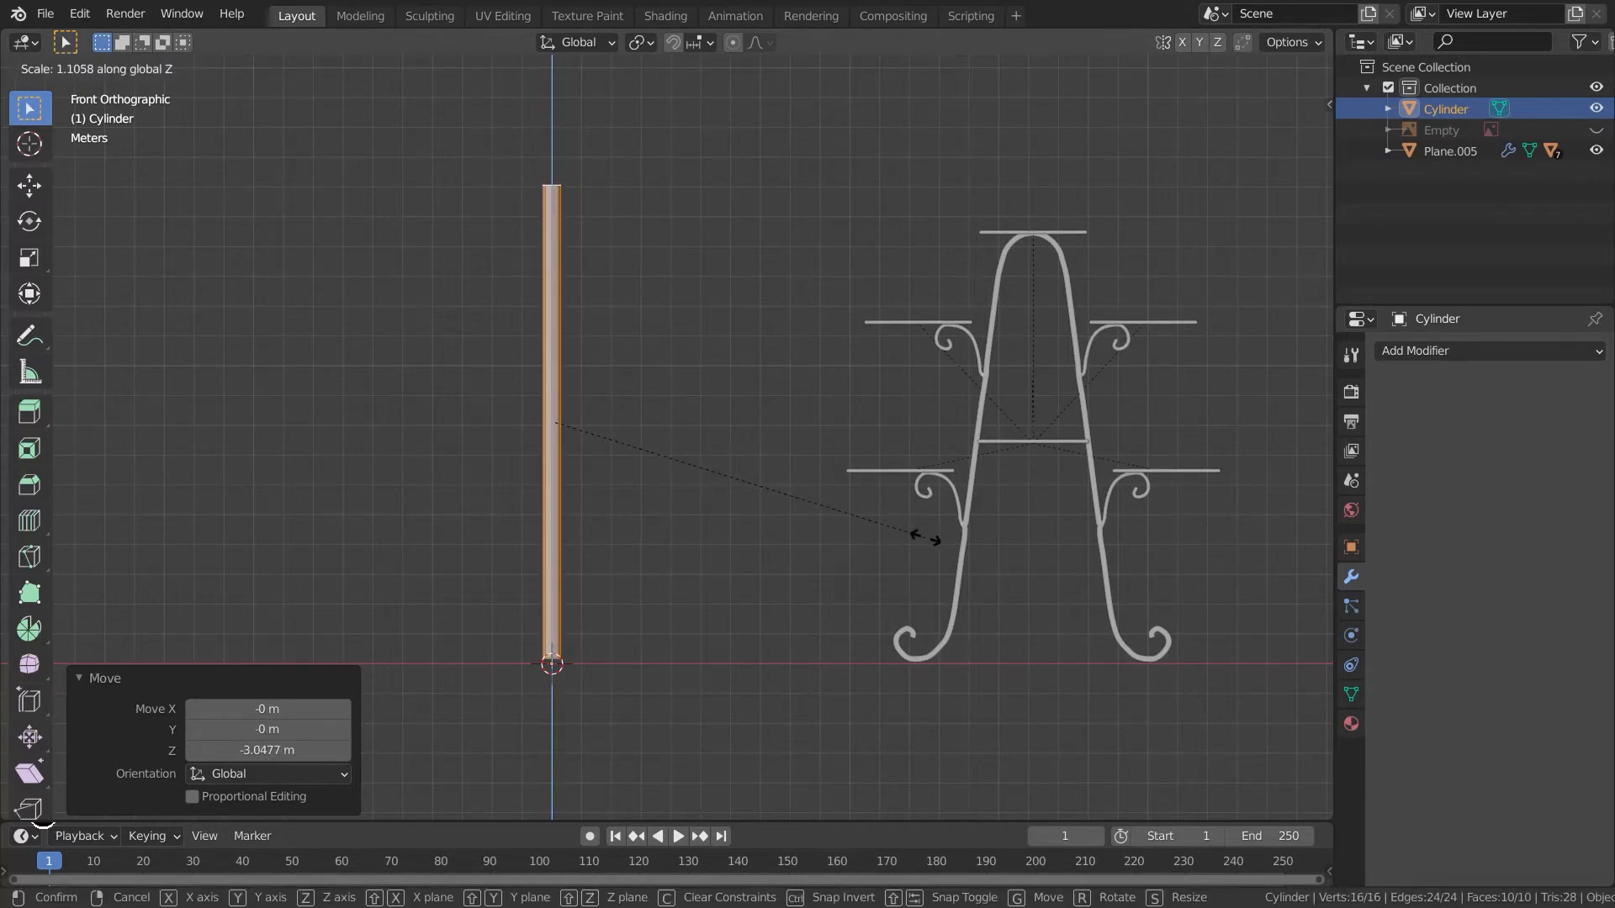
pyautogui.click(874, 535)
pyautogui.press('g')
pyautogui.press('z')
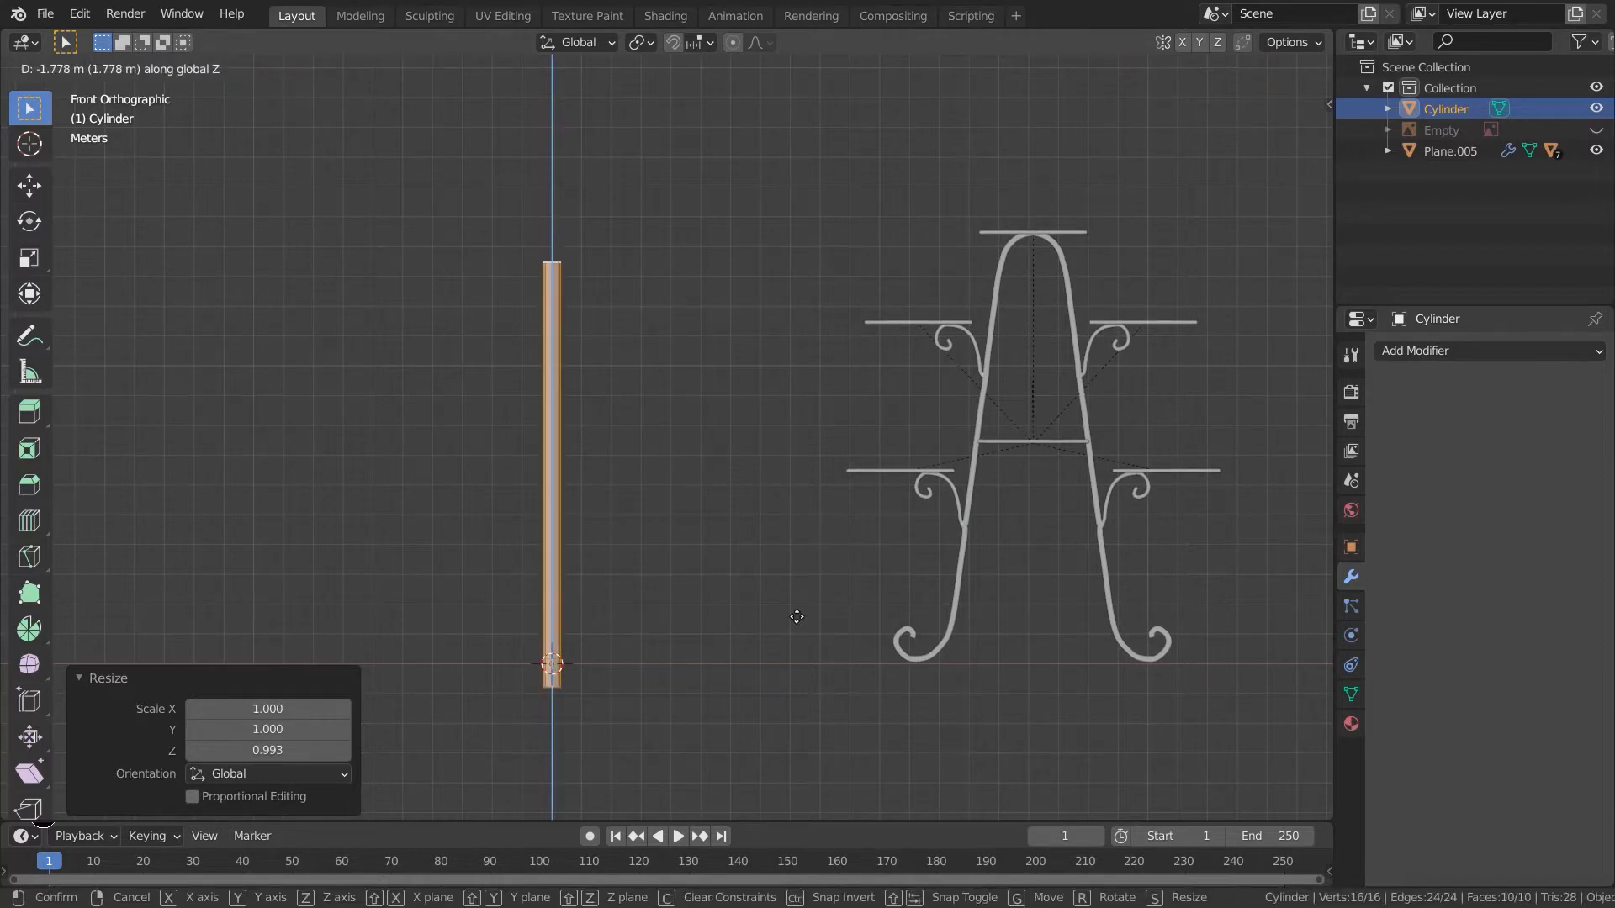
pyautogui.click(802, 592)
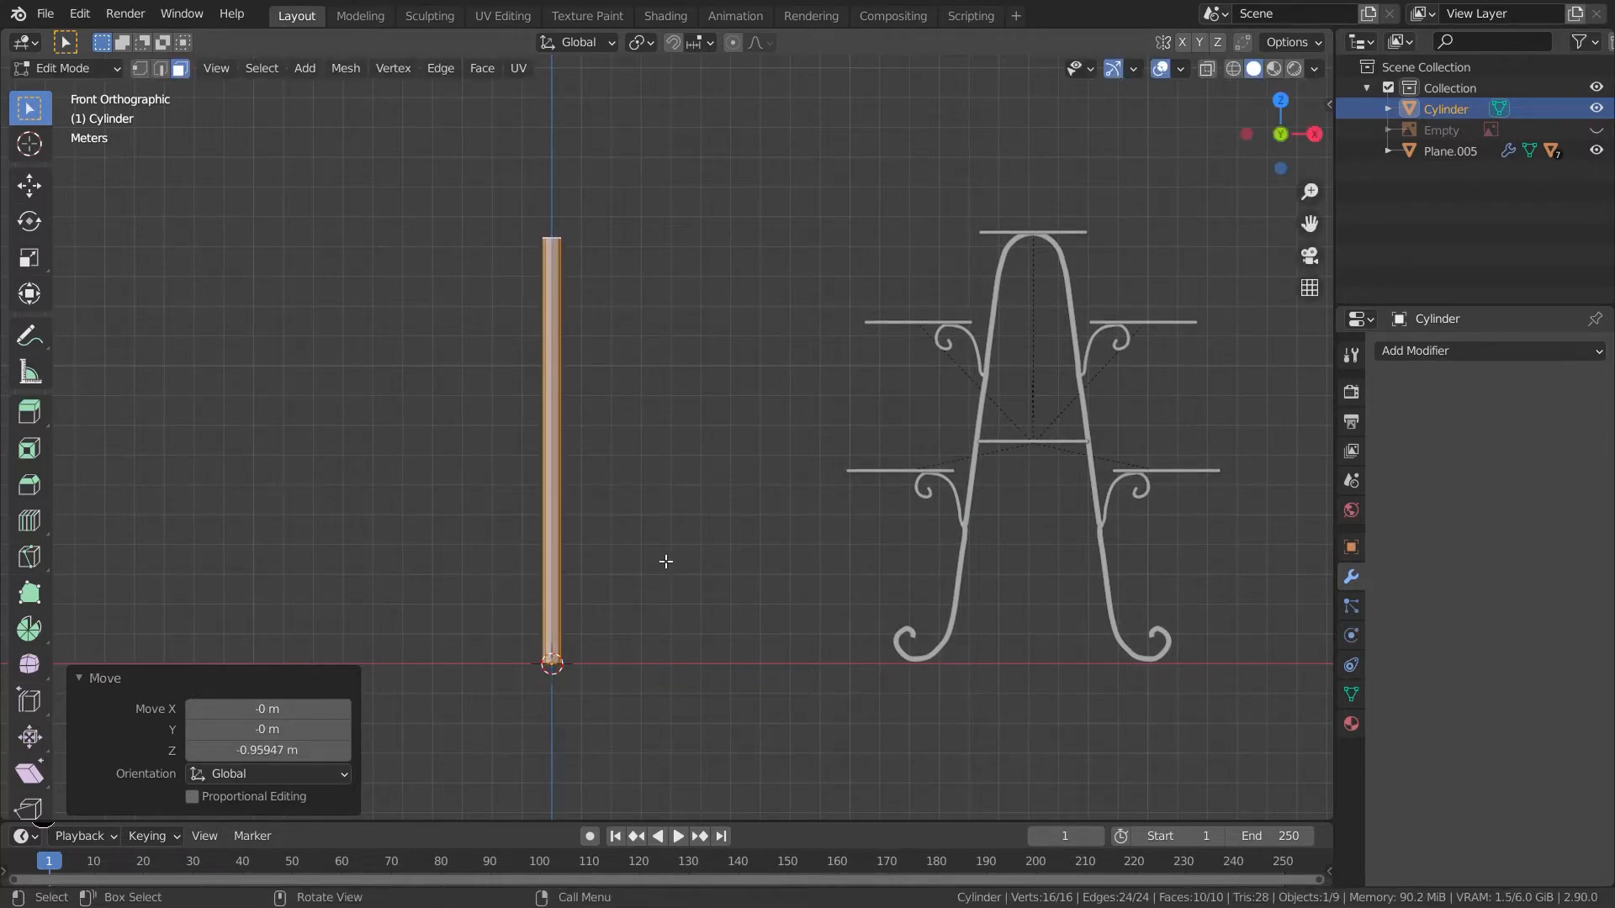
# - Scale the pole thinner in X and Y by about 0.86
pyautogui.keyDown('shift'); pyautogui.moveTo(666, 561); pyautogui.dragTo(706, 612, button='middle'); pyautogui.keyUp('shift')
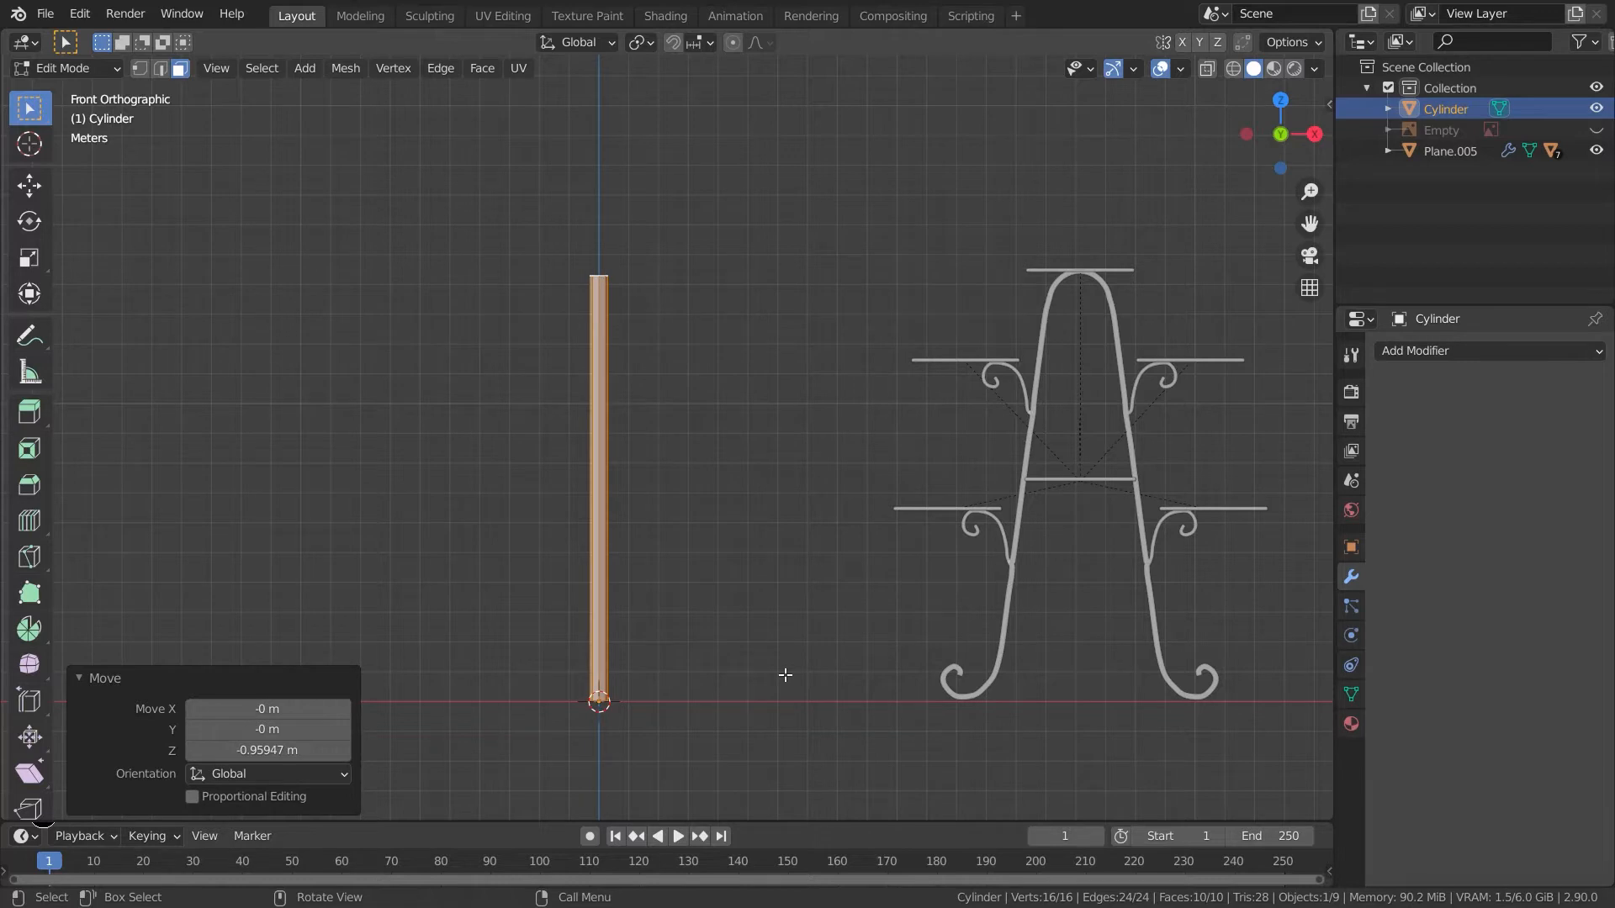
pyautogui.press('Tab')
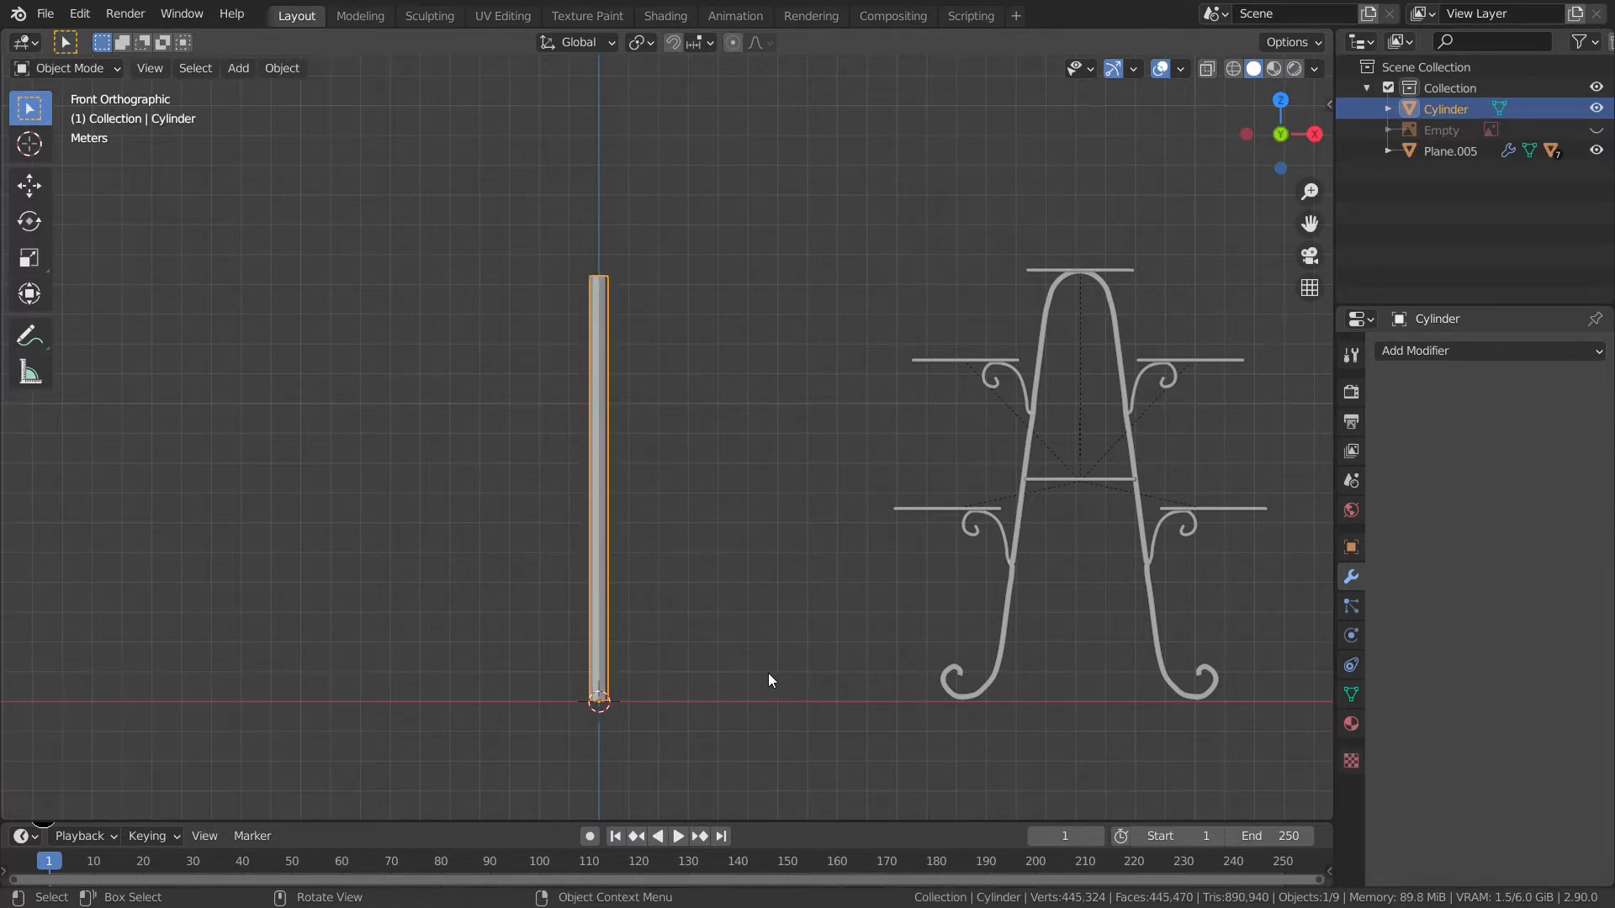
pyautogui.press('Tab')
pyautogui.press('s')
pyautogui.hotkey('shift', 'z')
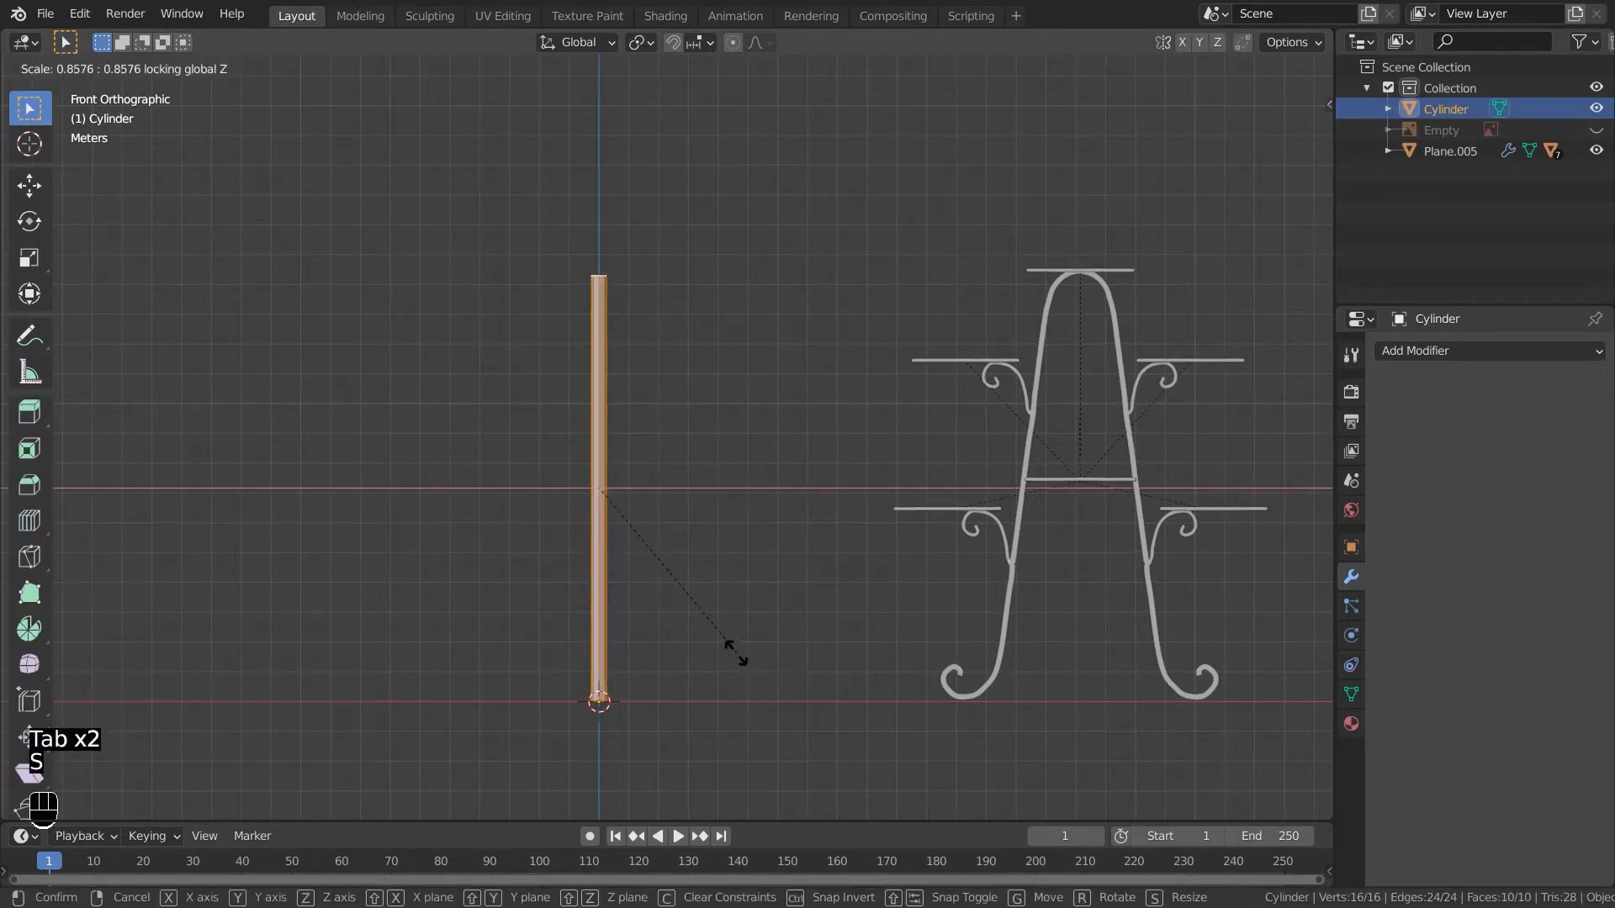
pyautogui.click(672, 617)
# - Add 19 loop cuts along the pole's length and leave edit mode
pyautogui.click(670, 623)
pyautogui.keyDown('shift'); pyautogui.moveTo(670, 623); pyautogui.dragTo(706, 606, button='middle'); pyautogui.keyUp('shift')
pyautogui.scroll(3, 694, 648)
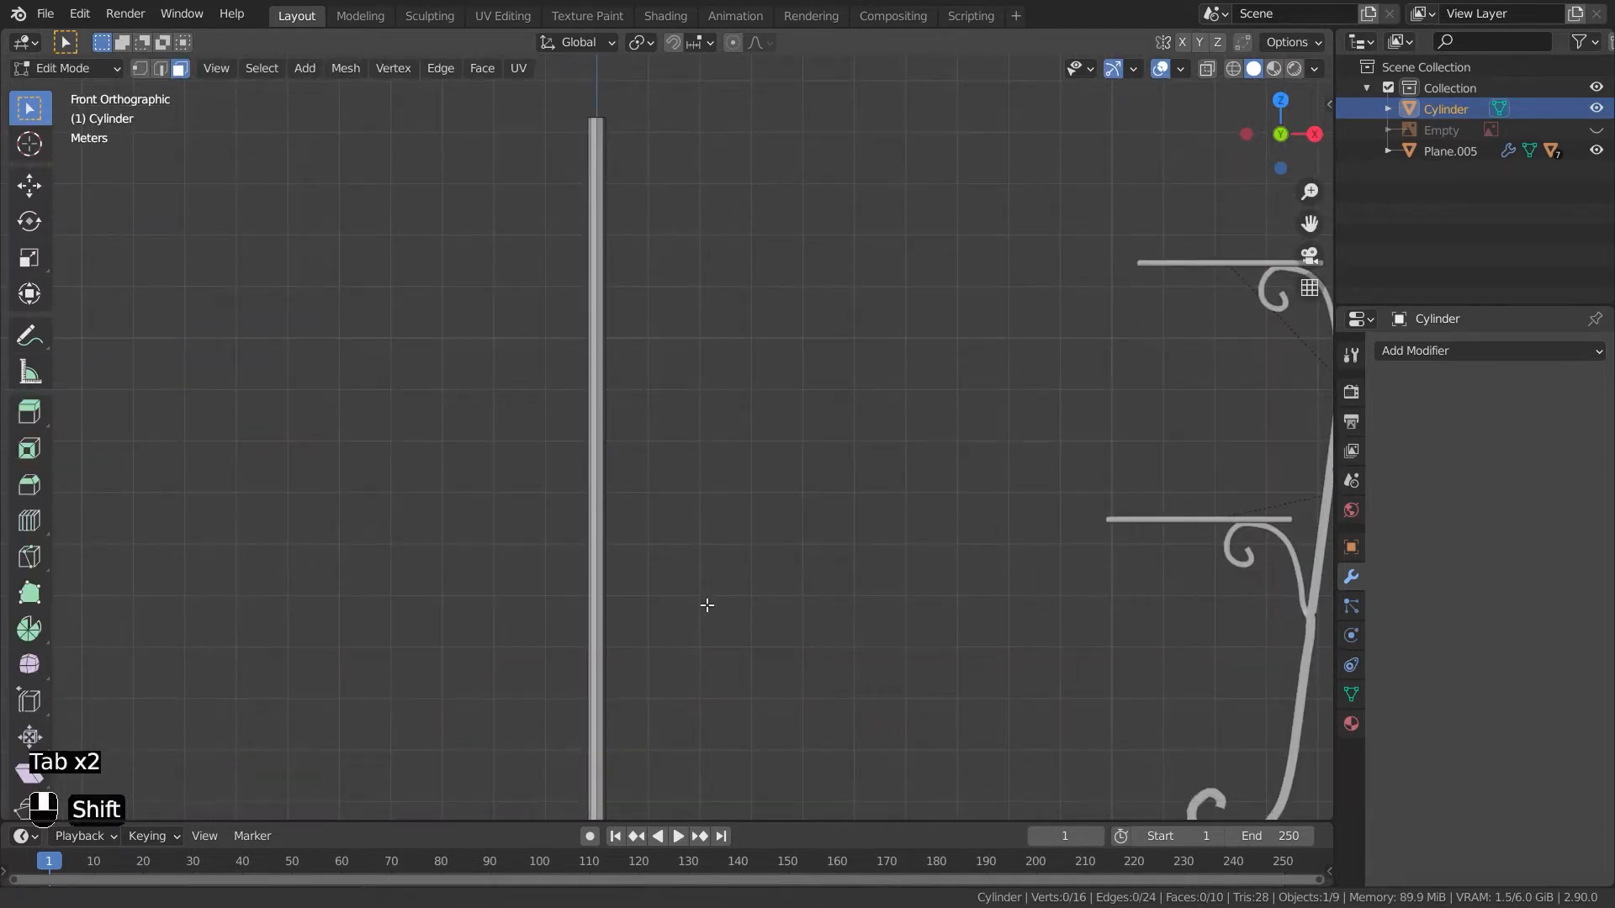
pyautogui.hotkey('ctrl', 'r')
pyautogui.scroll(18, 618, 618)
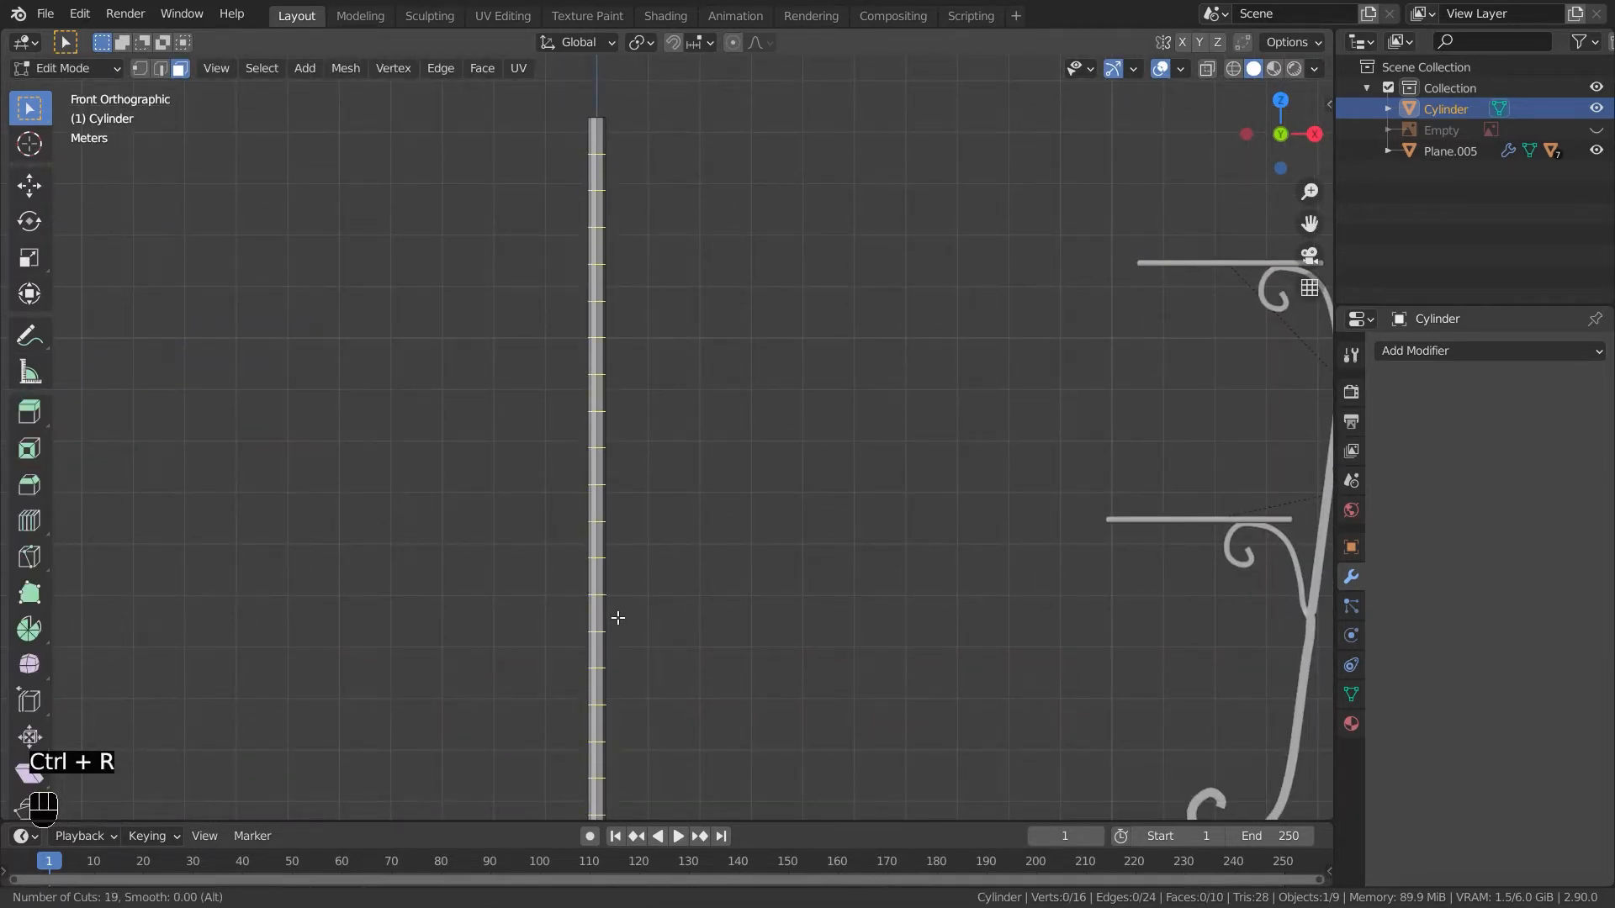
pyautogui.click(618, 618)
pyautogui.rightClick(618, 618)
pyautogui.press('Tab')
# - Taper the pole by scaling its top vertices to 0.2518 with proportional editing at a size of about 14.4
pyautogui.scroll(-2, 756, 429)
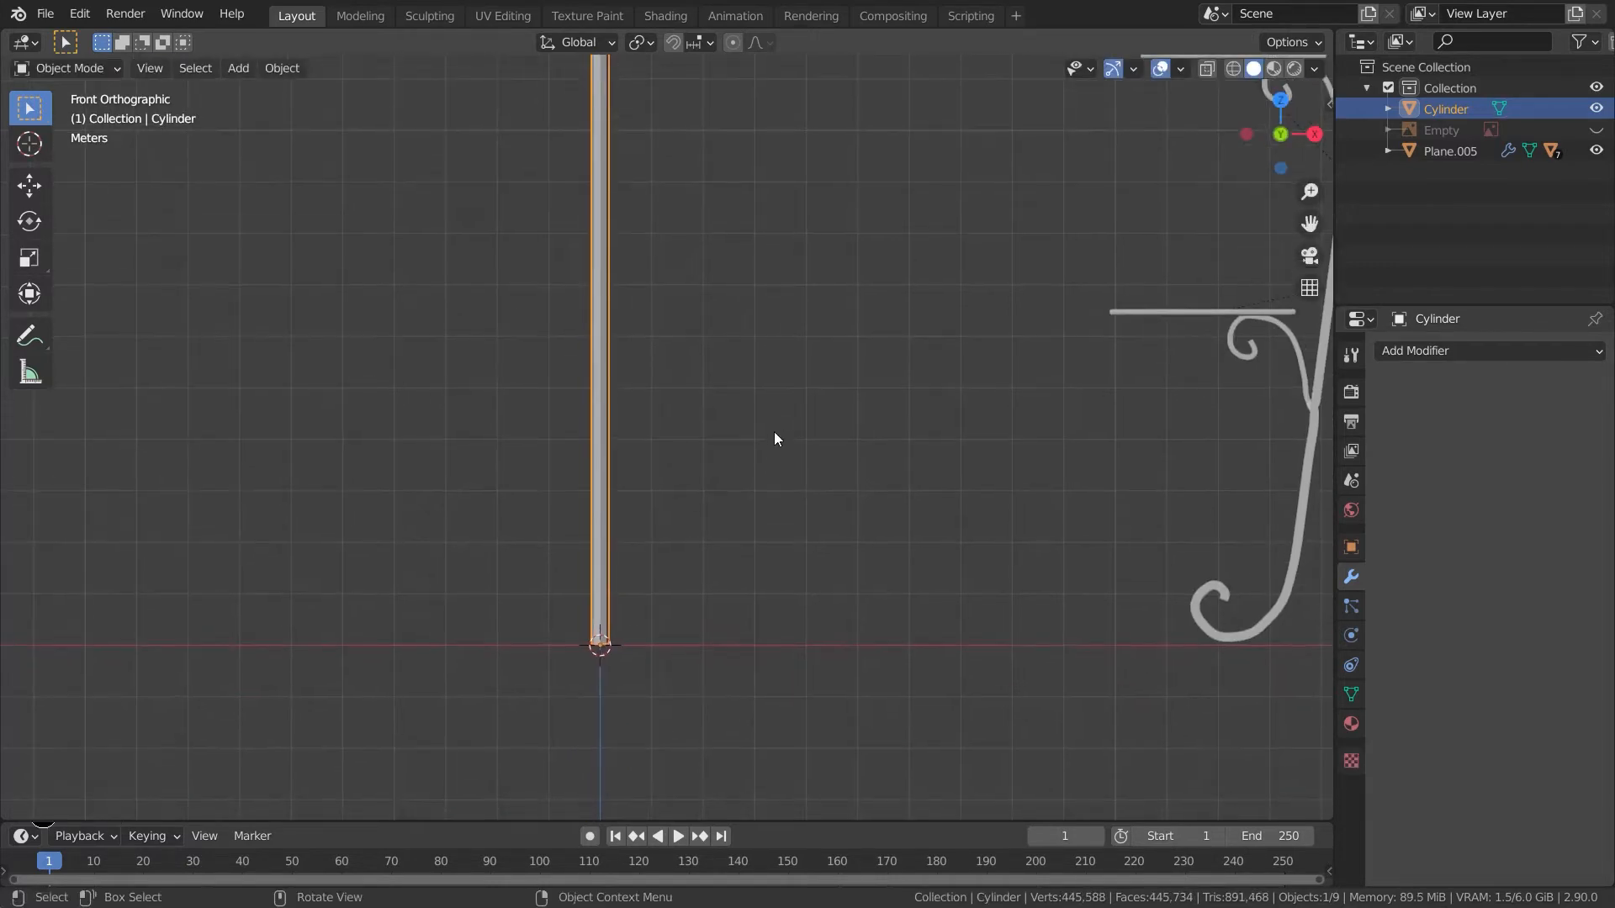
pyautogui.click(619, 426)
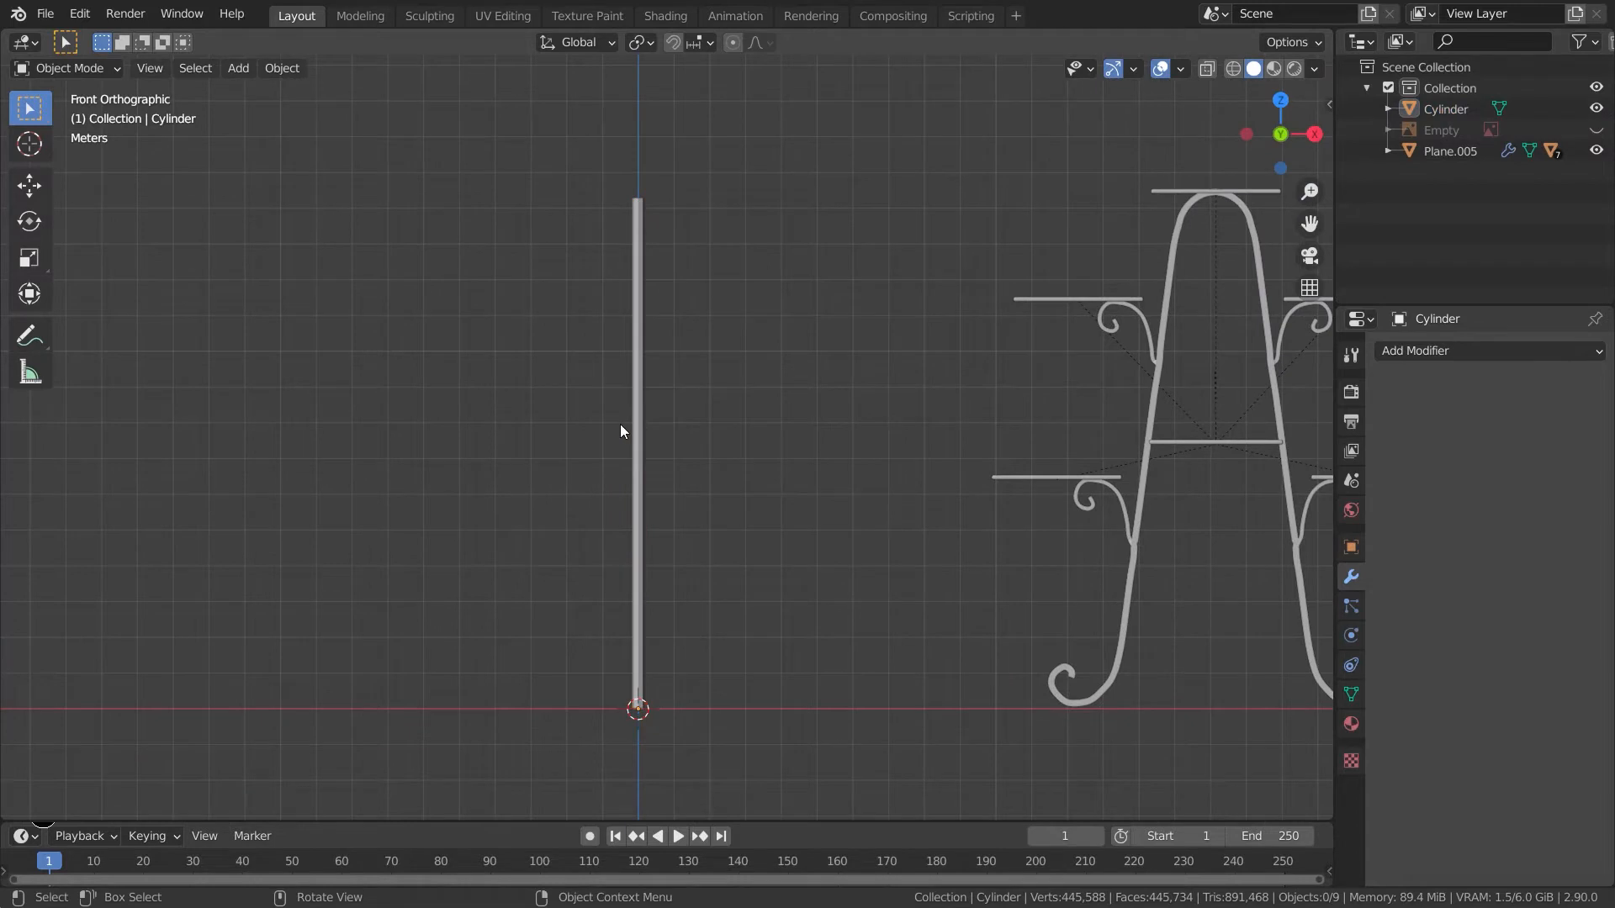
pyautogui.keyDown('shift'); pyautogui.click(639, 422); pyautogui.keyUp('shift')
pyautogui.press('Tab')
pyautogui.moveTo(709, 151); pyautogui.dragTo(609, 195)
pyautogui.press('z')
pyautogui.click(558, 190)
pyautogui.keyDown('shift'); pyautogui.moveTo(727, 273); pyautogui.dragTo(703, 402, button='middle'); pyautogui.keyUp('shift')
pyautogui.moveTo(663, 315); pyautogui.dragTo(540, 335)
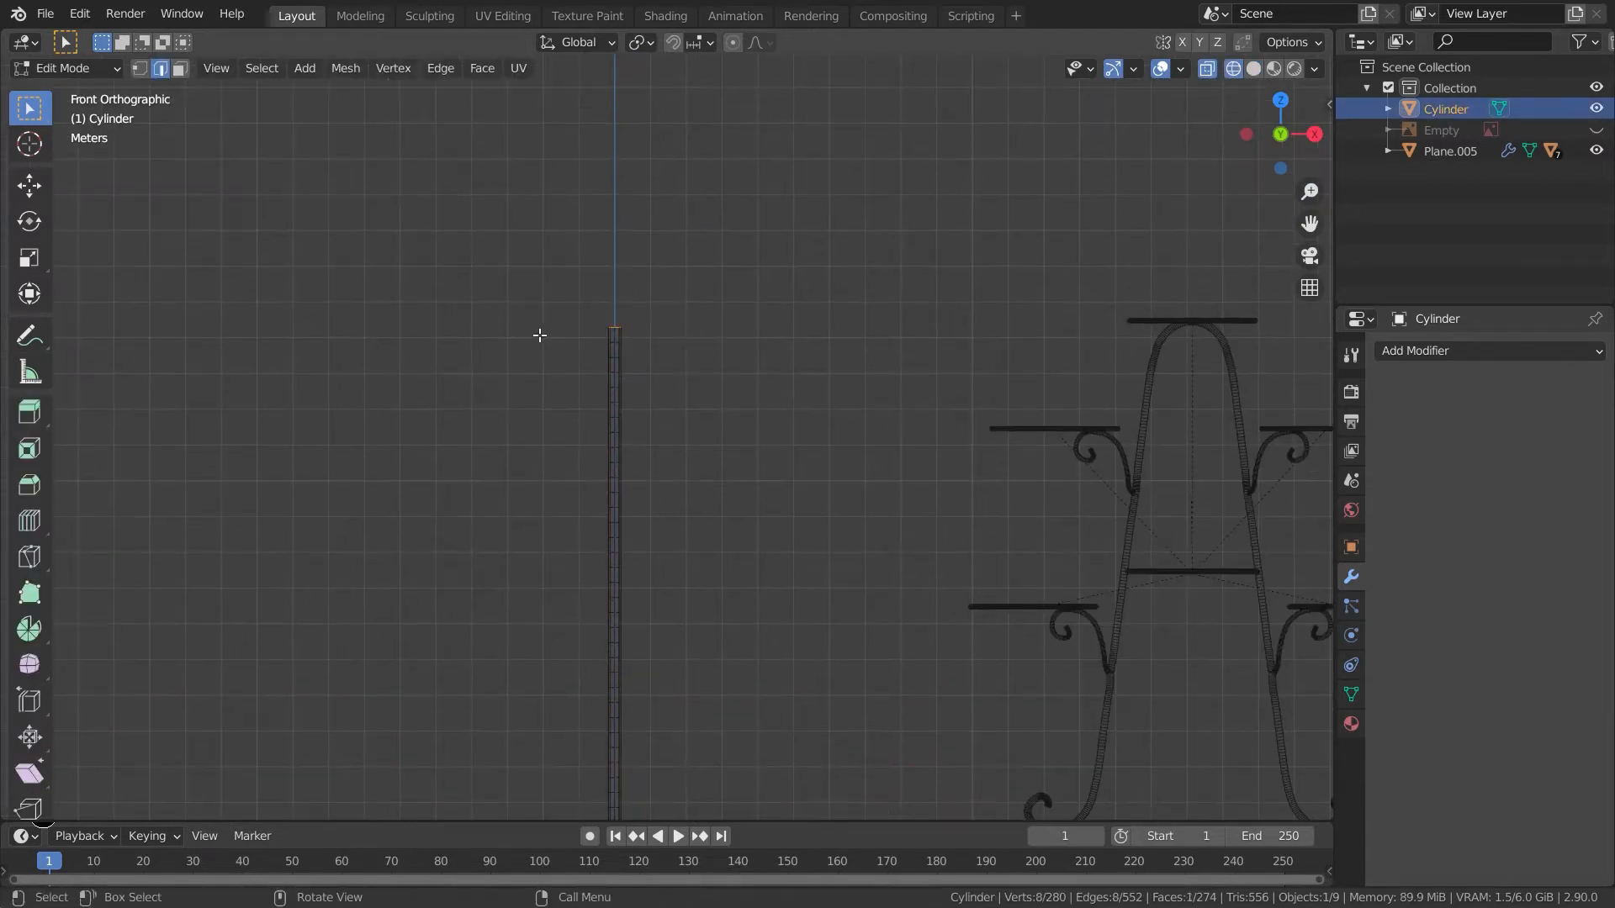
pyautogui.press('1')
pyautogui.keyDown('shift'); pyautogui.moveTo(840, 497); pyautogui.dragTo(787, 446, button='middle'); pyautogui.keyUp('shift')
pyautogui.press('o')
pyautogui.press('s')
pyautogui.scroll(15, 828, 526)
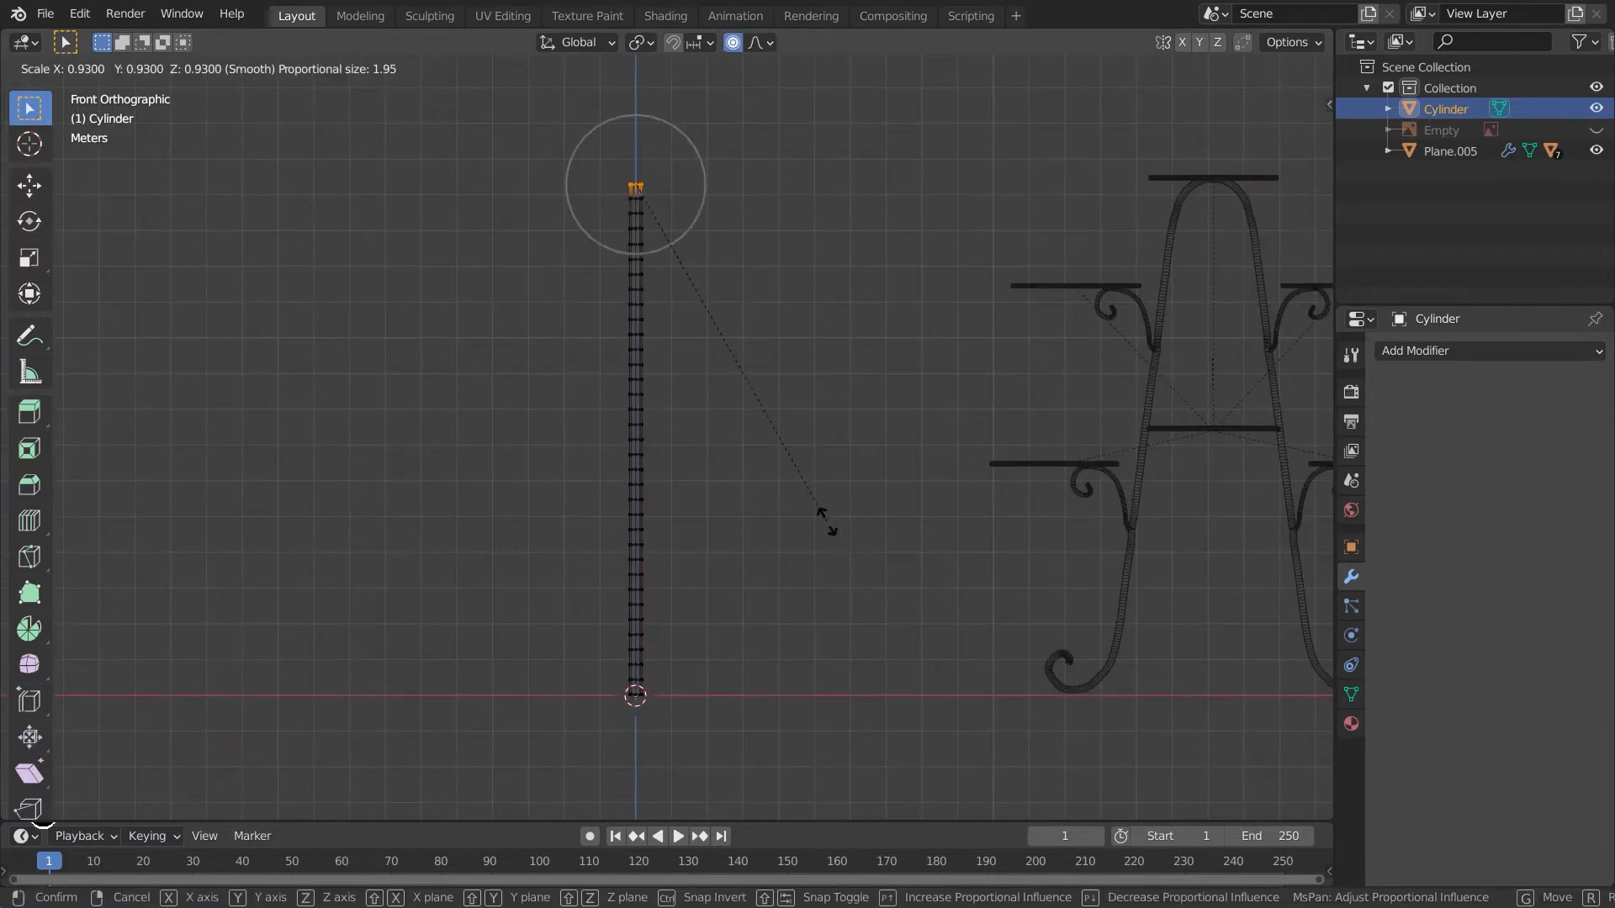
pyautogui.scroll(12, 820, 522)
pyautogui.scroll(-5, 822, 522)
pyautogui.scroll(2, 782, 403)
pyautogui.scroll(1, 774, 383)
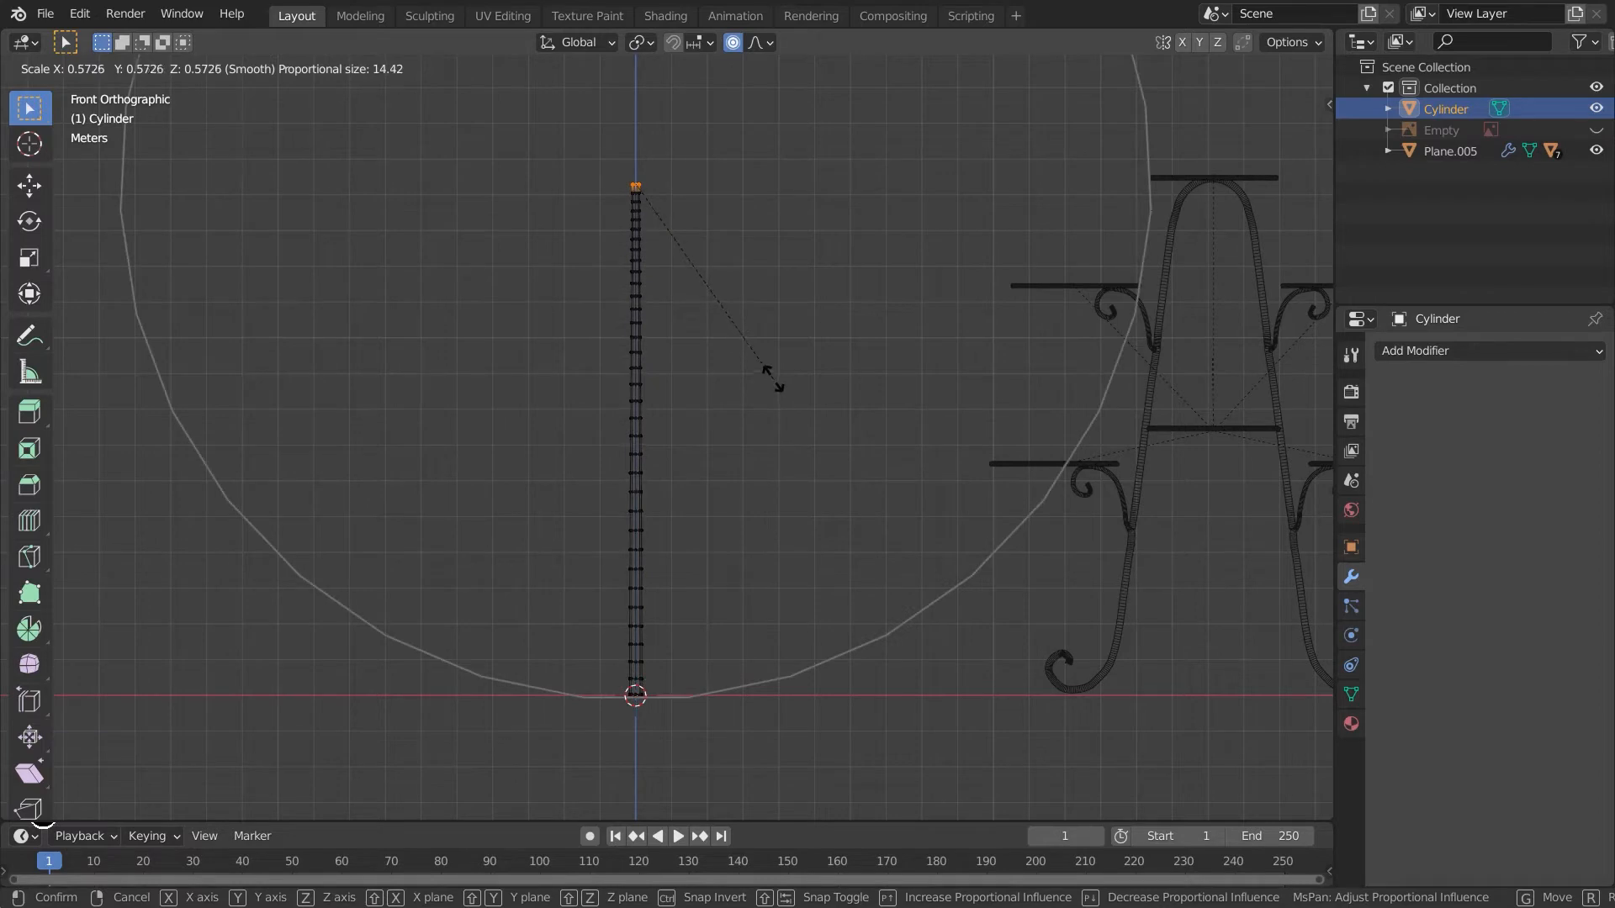
pyautogui.click(691, 254)
# - Return to object mode and switch the viewport back to solid shading
pyautogui.press('Tab')
pyautogui.click(779, 548)
pyautogui.moveTo(778, 548); pyautogui.dragTo(824, 561, button='middle')
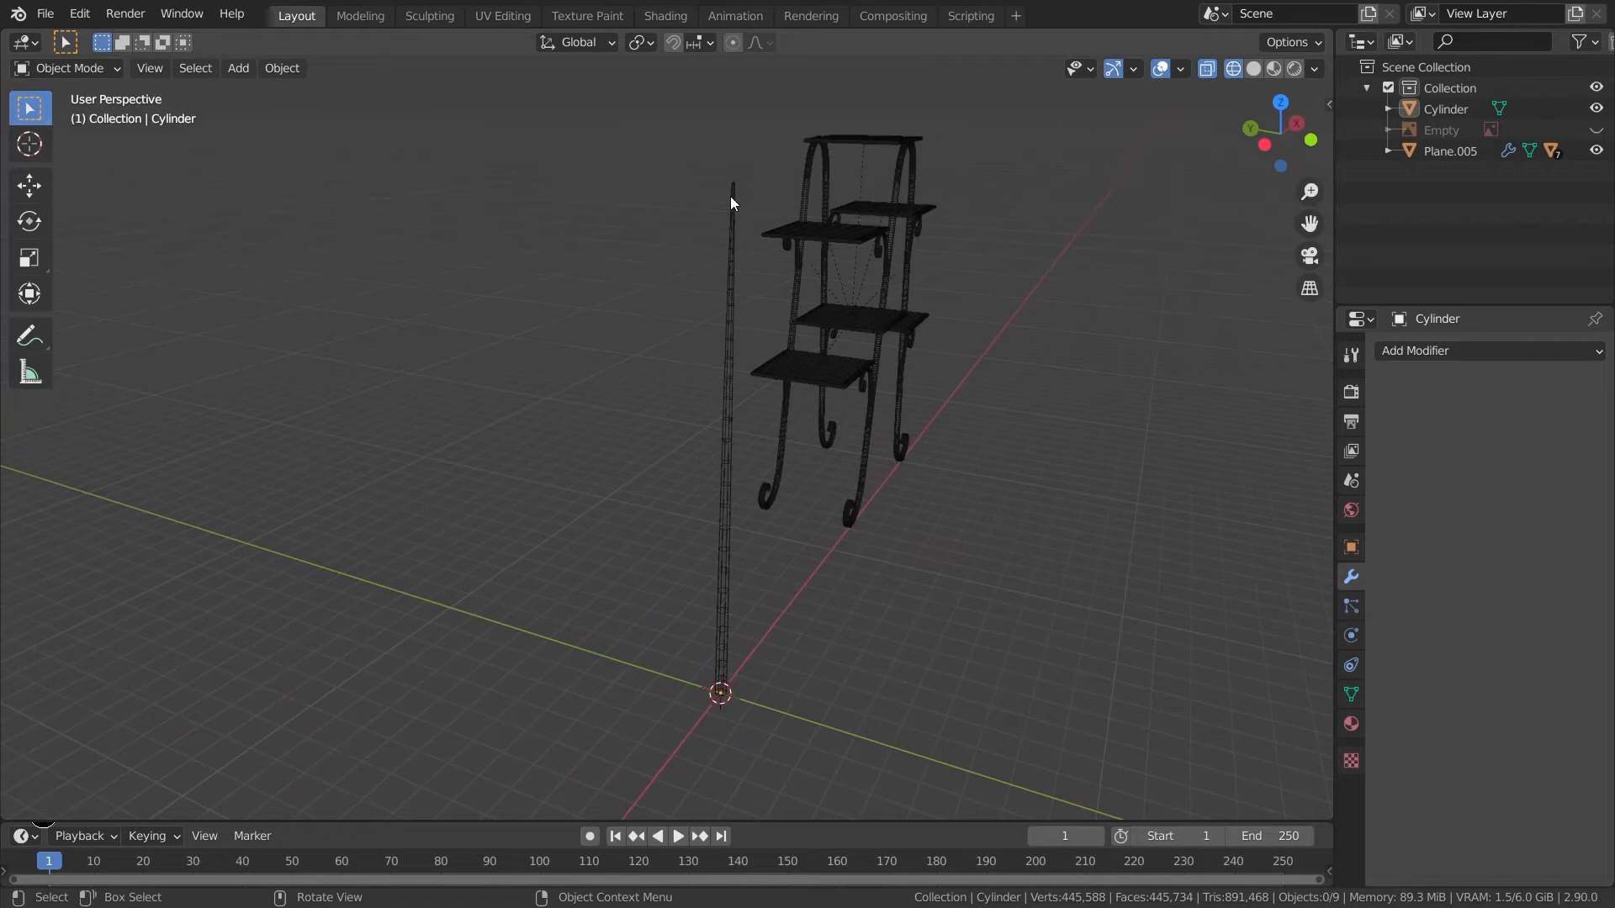
pyautogui.press('KP_3')
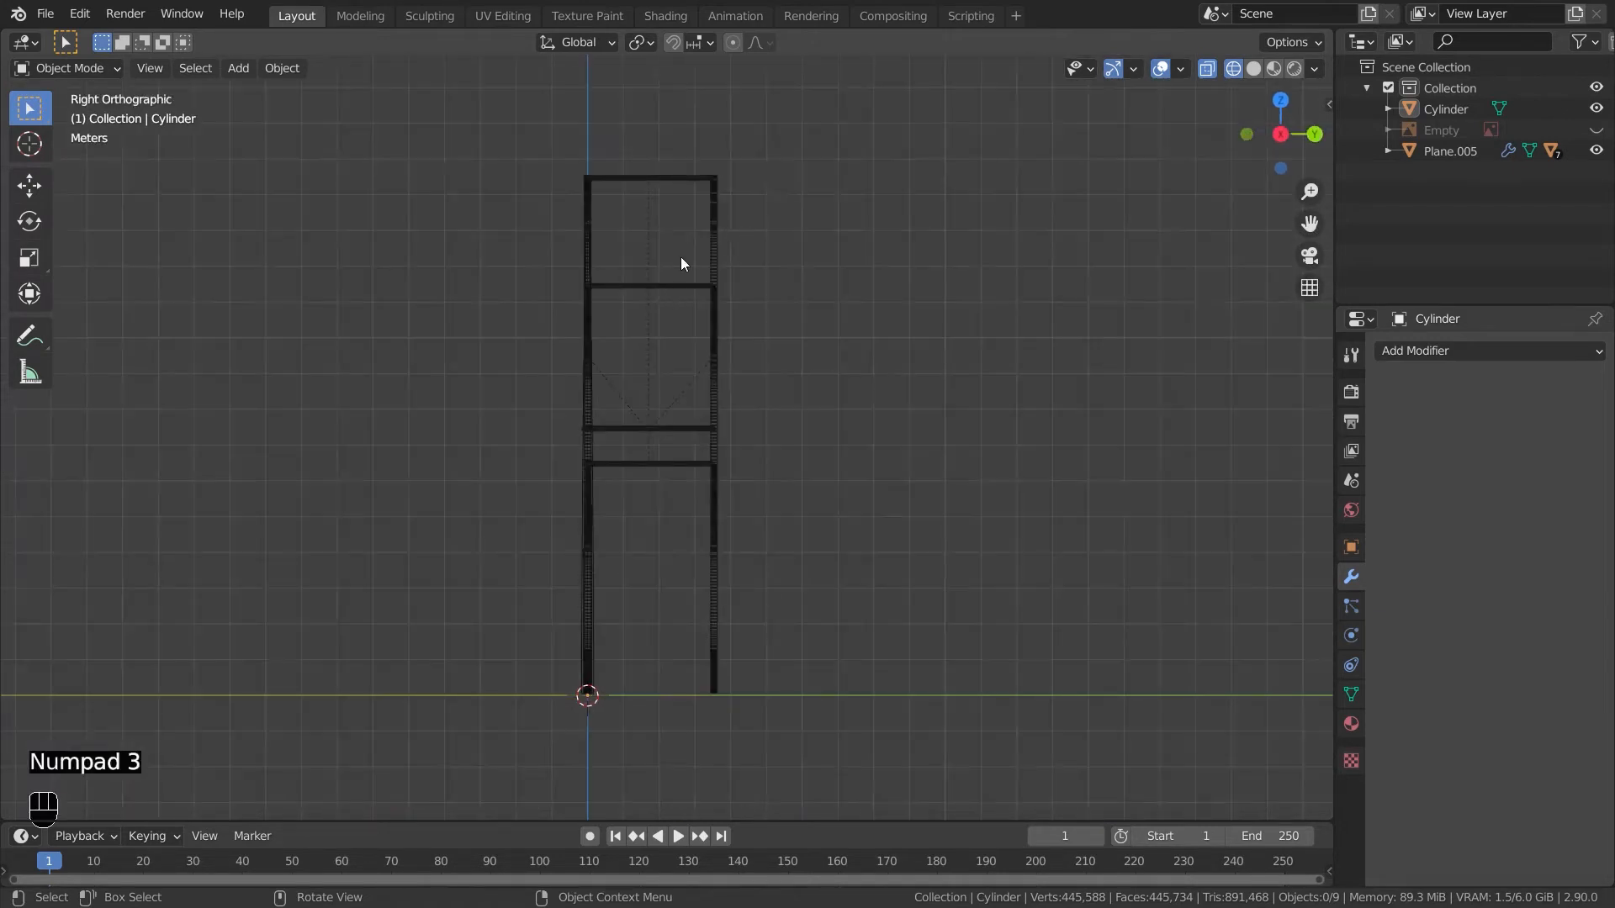
pyautogui.press('KP_1')
pyautogui.press('z')
pyautogui.click(911, 471)
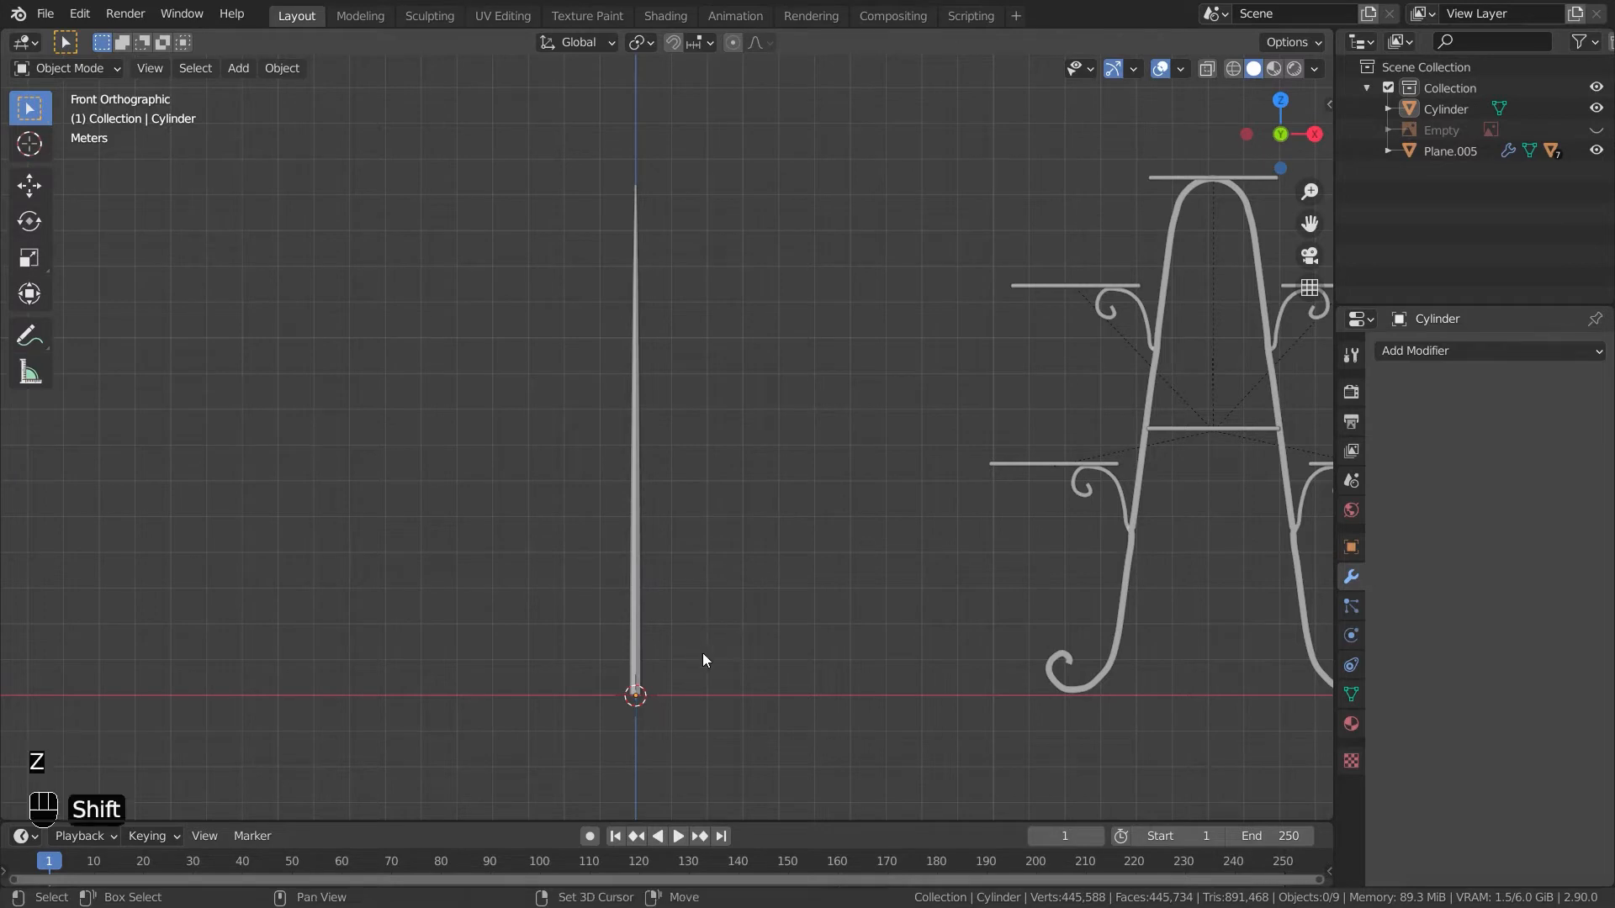
# - Move the pole along X about -13.87 m
pyautogui.keyDown('shift'); pyautogui.moveTo(695, 647); pyautogui.dragTo(937, 661, button='middle'); pyautogui.keyUp('shift')
pyautogui.moveTo(654, 609); pyautogui.dragTo(906, 674, button='middle')
pyautogui.click(907, 675)
pyautogui.press('g')
pyautogui.press('x')
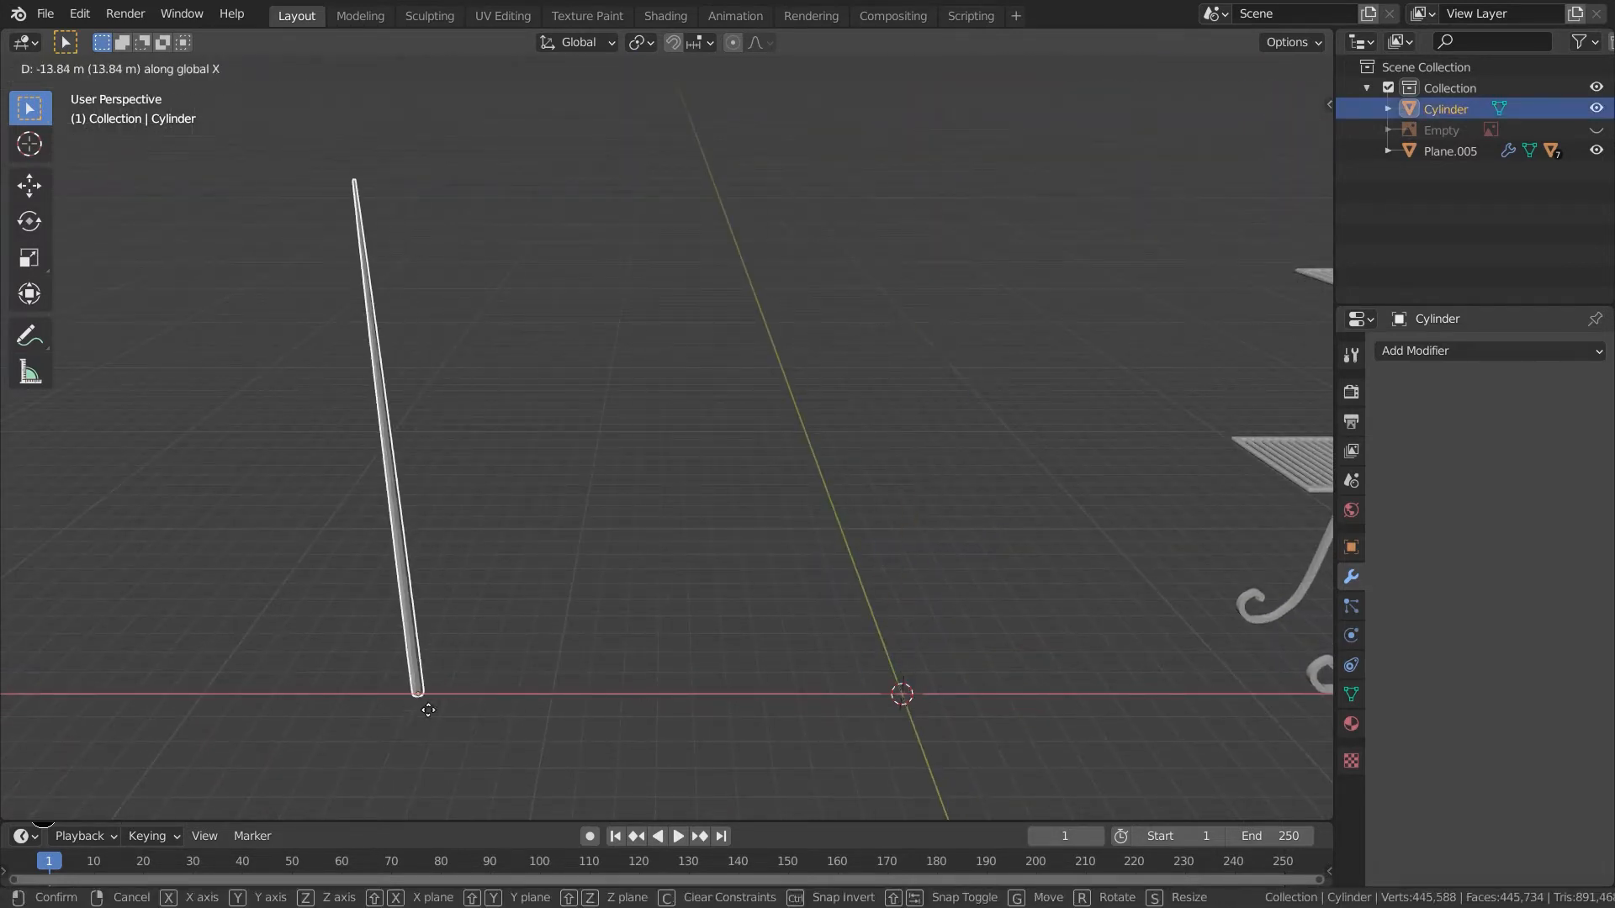
pyautogui.click(453, 708)
# - Add a circle mesh with 20 vertices
pyautogui.keyDown('shift'); pyautogui.moveTo(857, 678); pyautogui.dragTo(745, 644, button='middle'); pyautogui.keyUp('shift')
pyautogui.hotkey('shift', 'a')
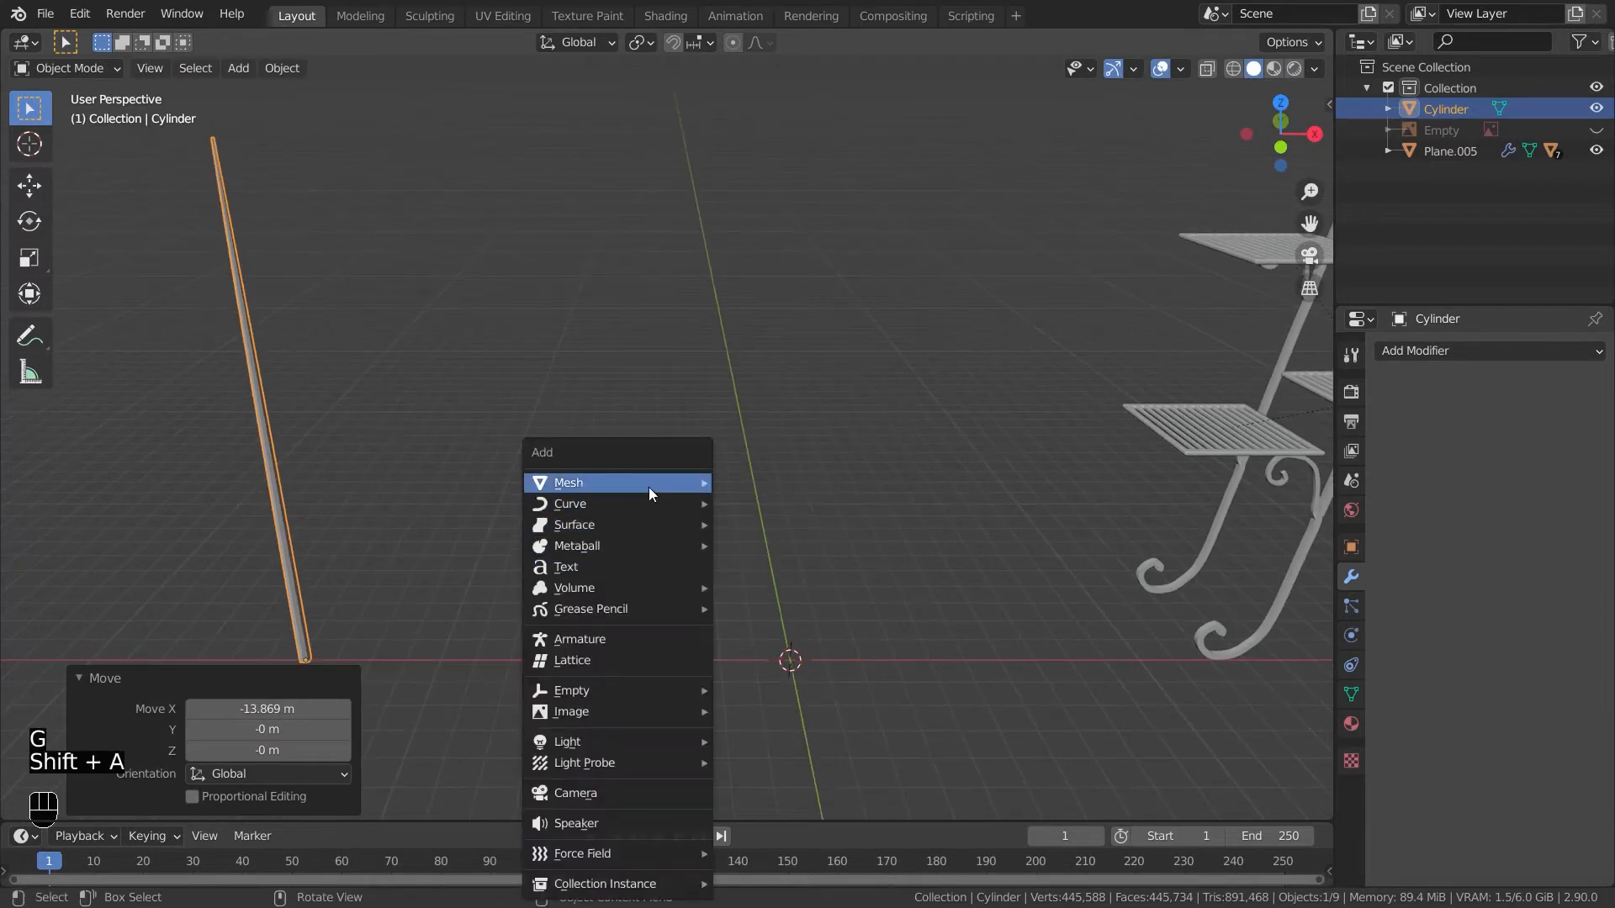
pyautogui.moveTo(649, 486)
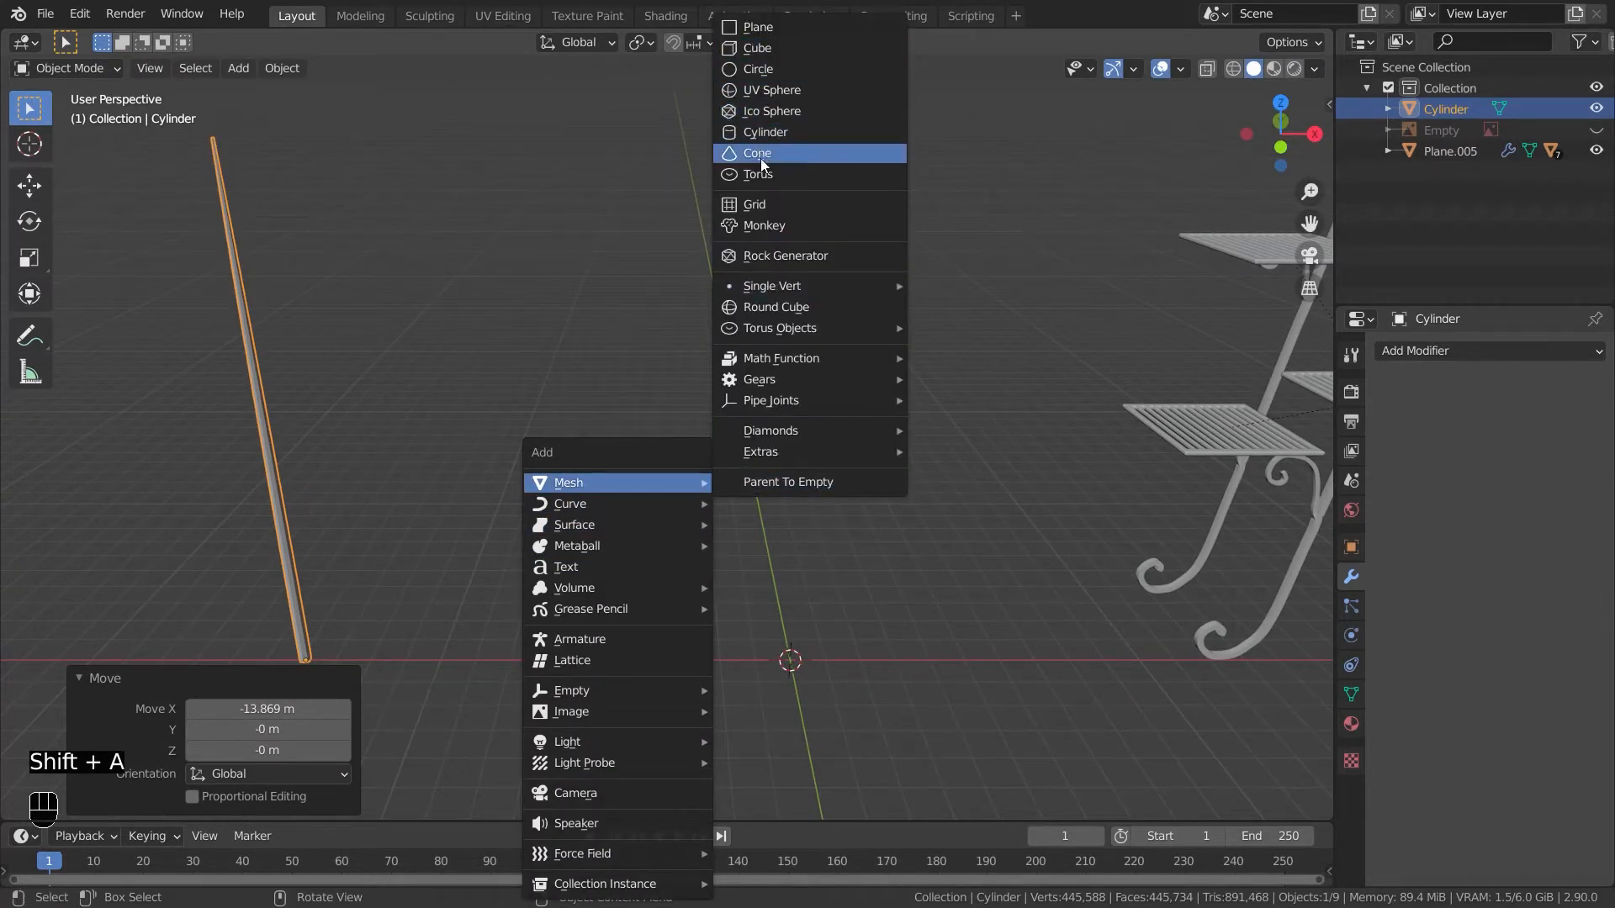
pyautogui.click(768, 70)
pyautogui.click(270, 577)
pyautogui.write('20')
pyautogui.press('Return')
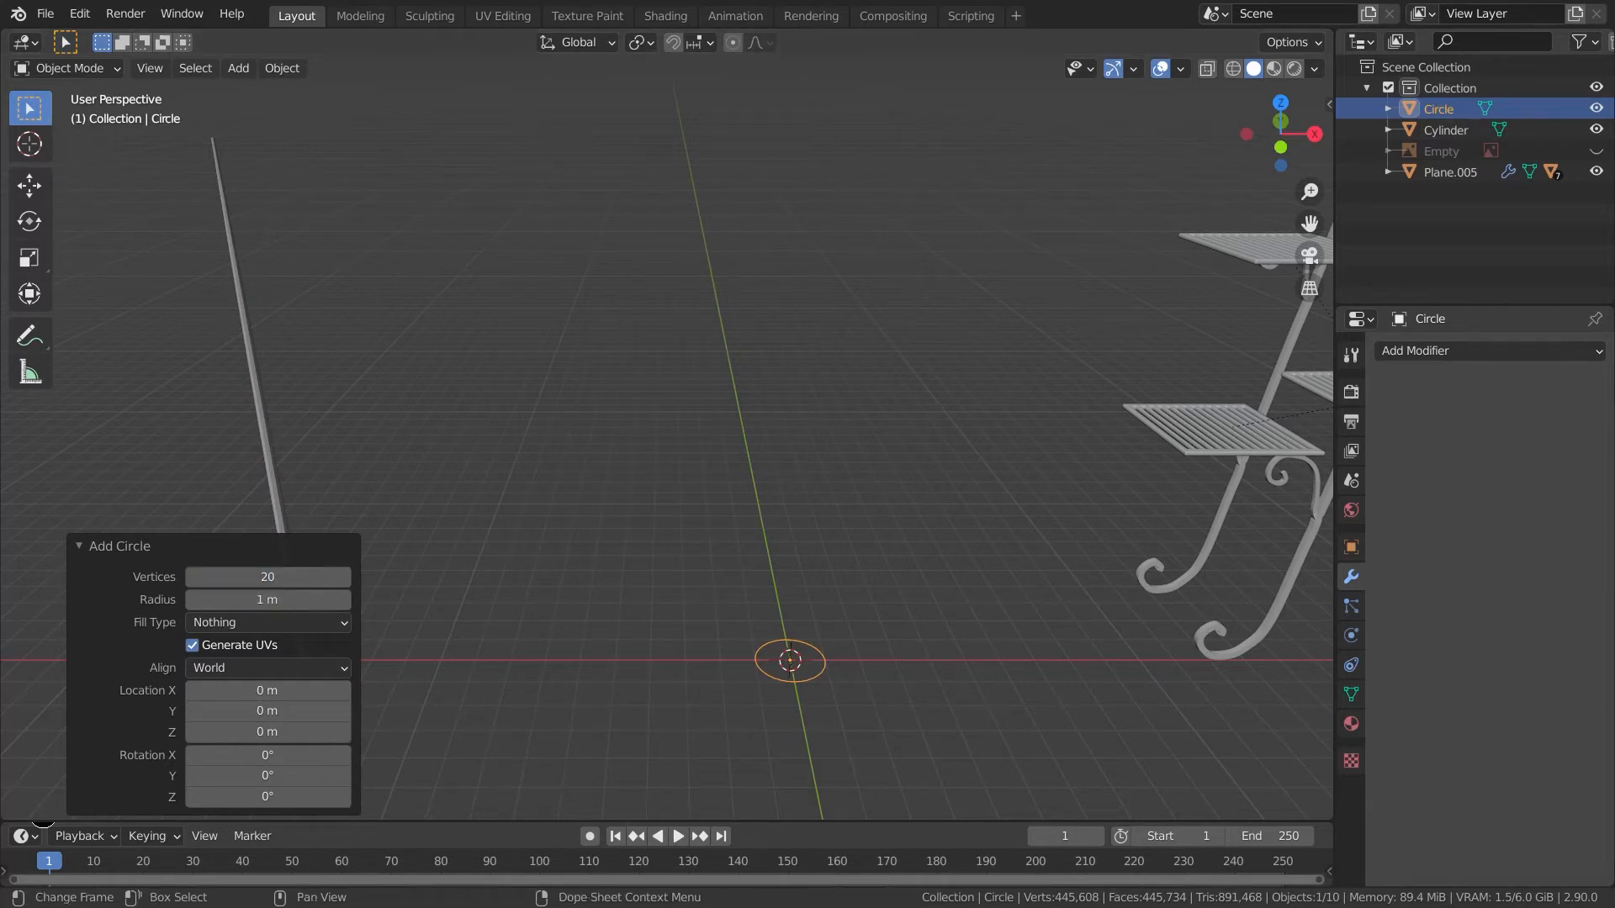
# - In top view, pull the circle's right vertex about 0.74 m along X using sharp proportional editing of size 1.77
pyautogui.click(829, 798)
pyautogui.press('KP_7')
pyautogui.scroll(5, 831, 729)
pyautogui.keyDown('shift'); pyautogui.moveTo(831, 728); pyautogui.dragTo(699, 522, button='middle'); pyautogui.keyUp('shift')
pyautogui.press('Tab')
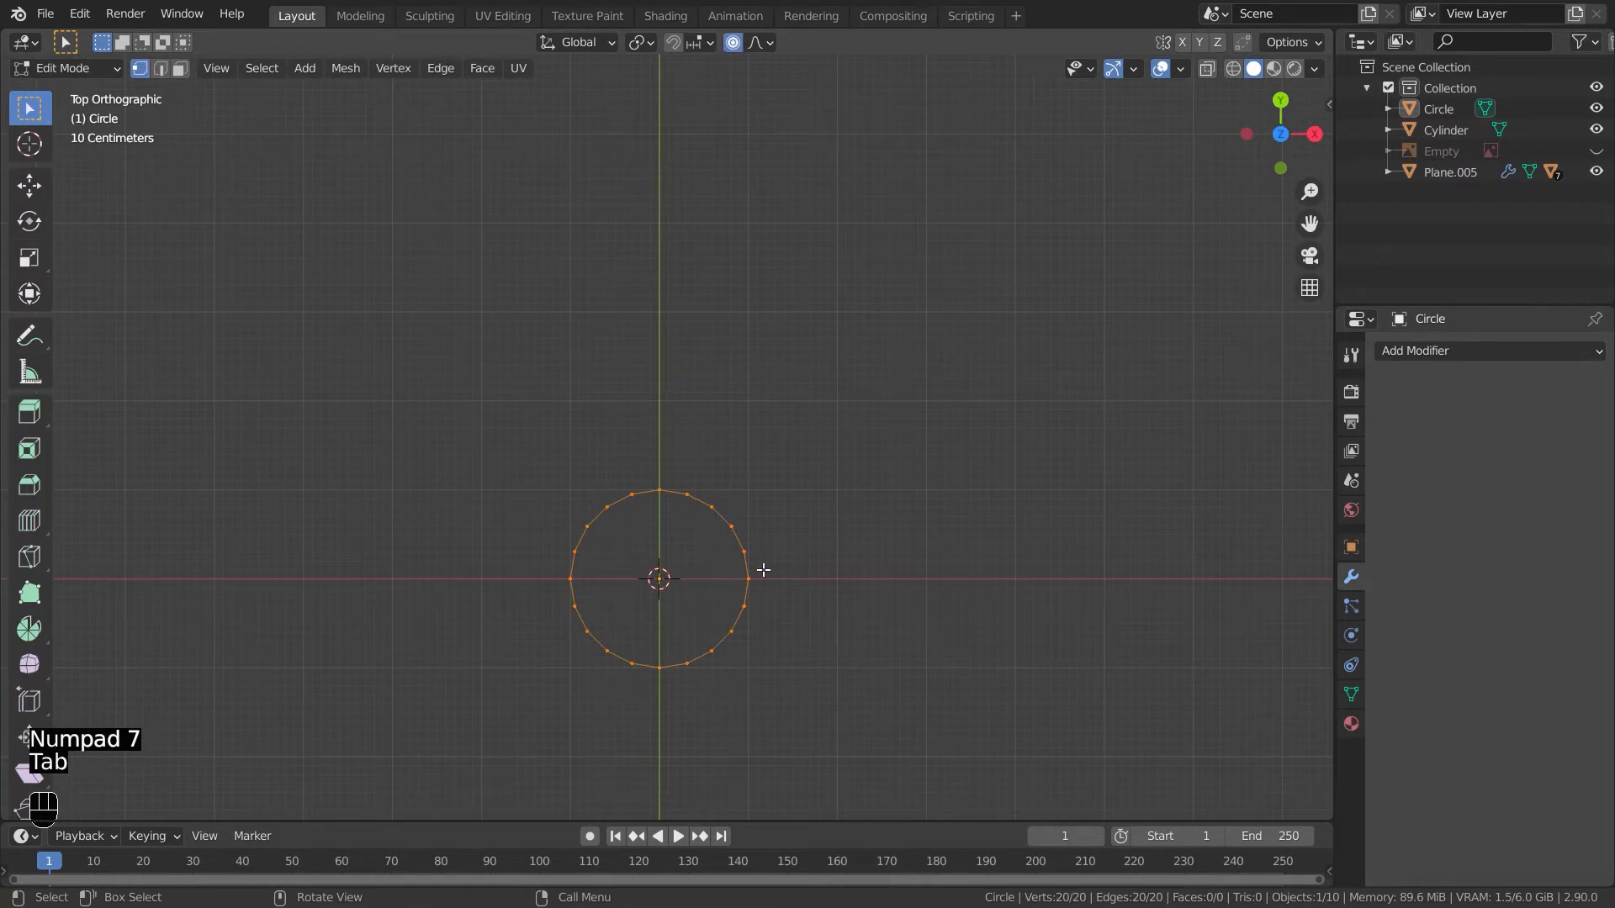
pyautogui.click(745, 577)
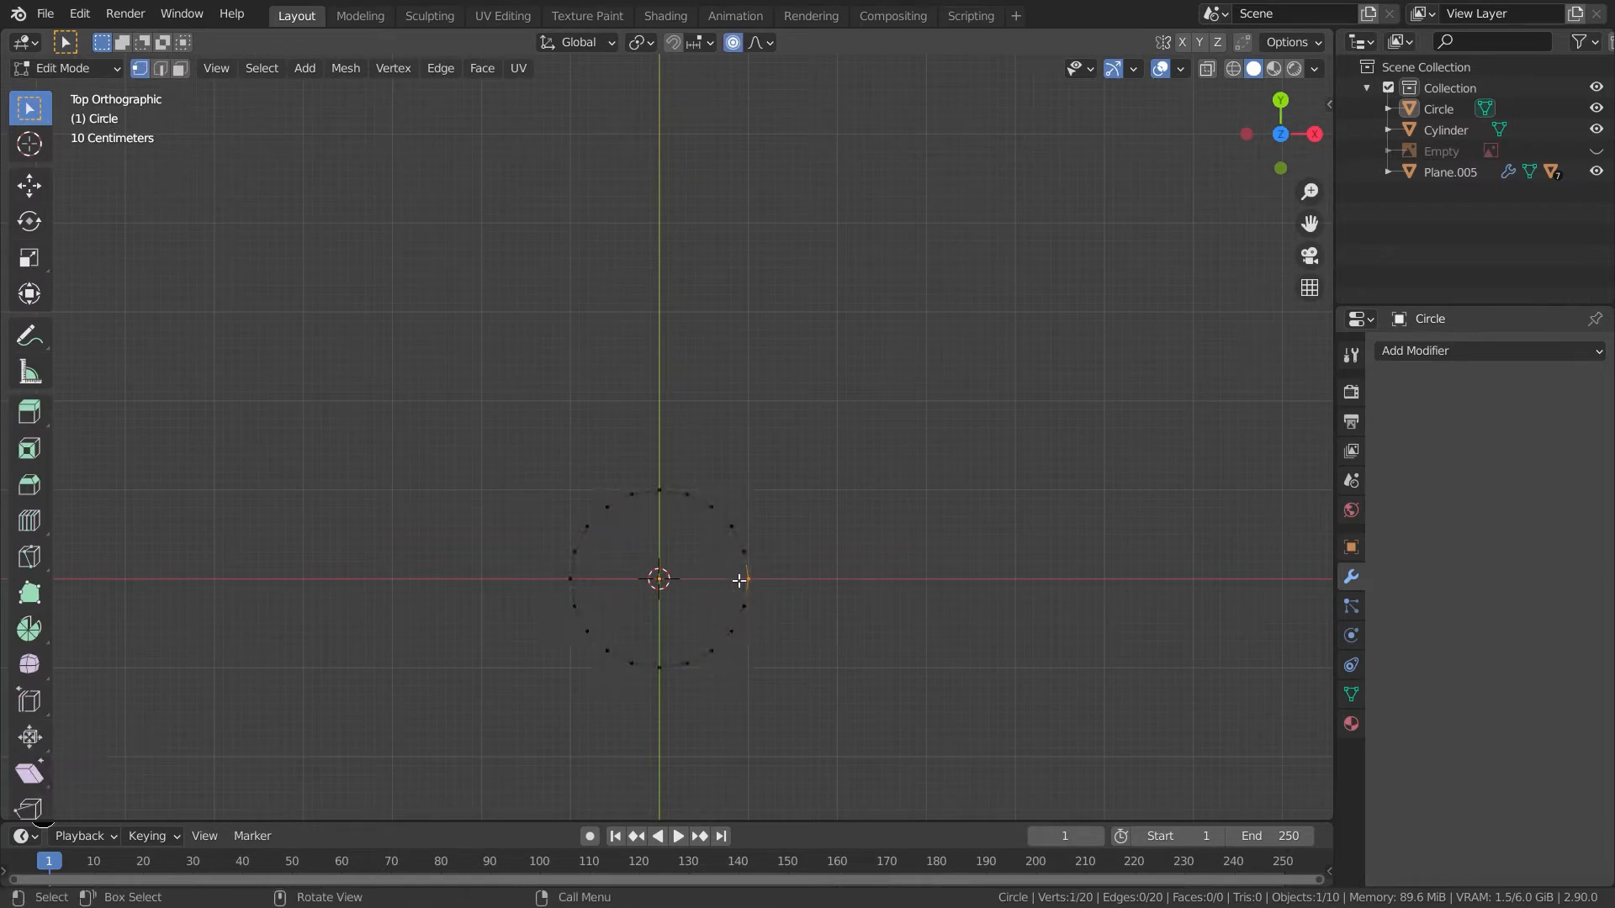
pyautogui.click(755, 41)
pyautogui.click(705, 220)
pyautogui.press('g')
pyautogui.press('x')
pyautogui.scroll(-5, 786, 594)
pyautogui.scroll(3, 786, 595)
pyautogui.press('x')
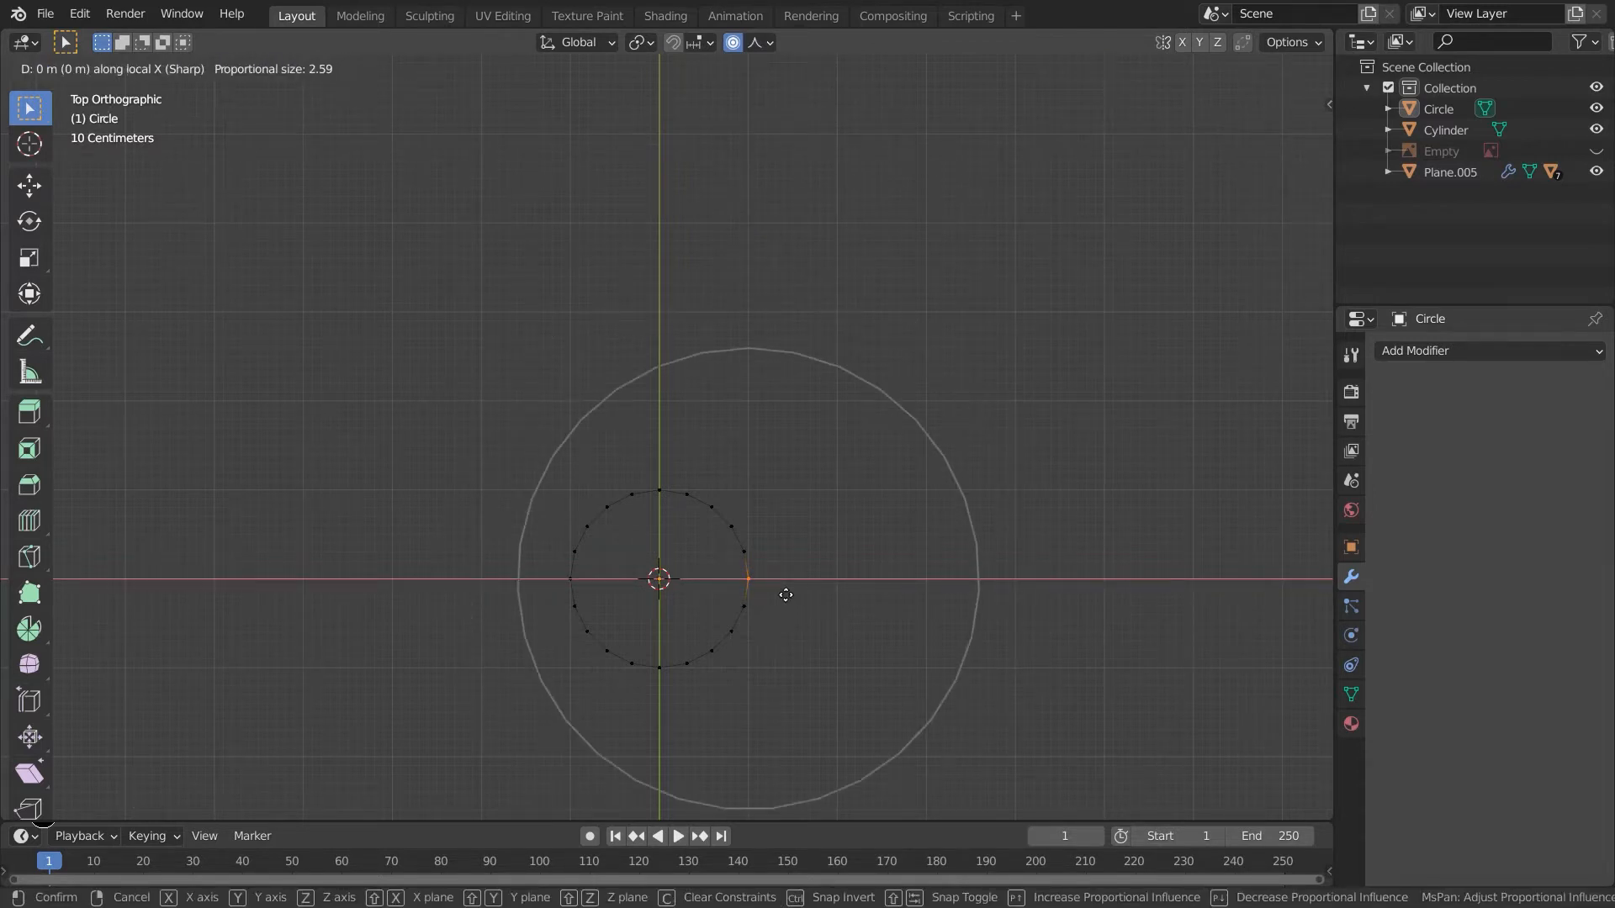
pyautogui.scroll(4, 828, 604)
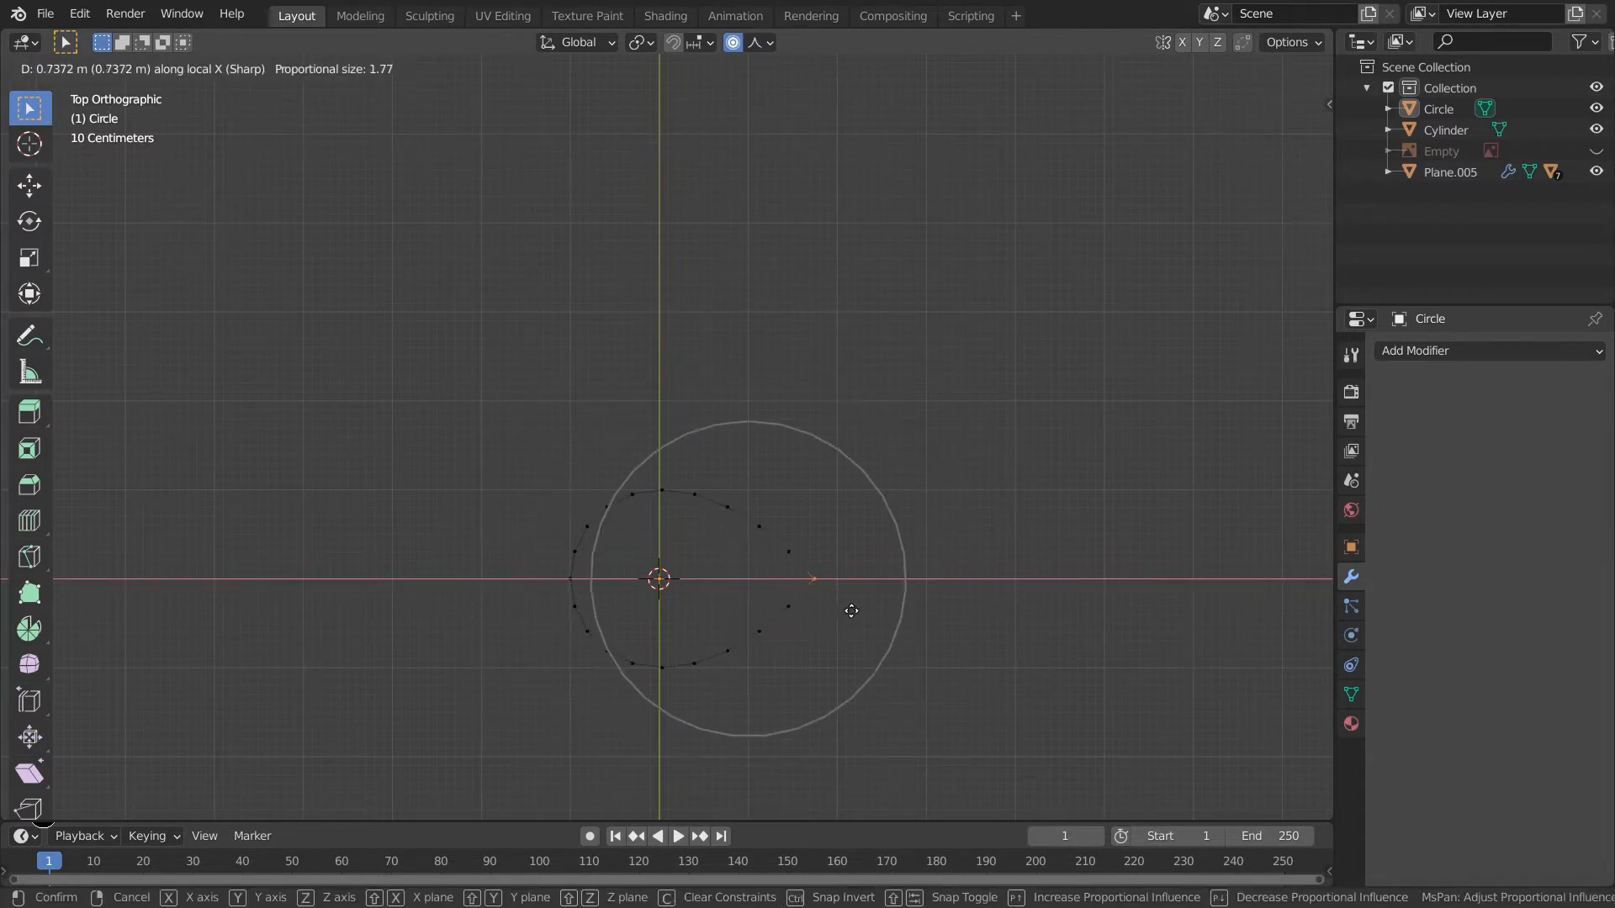
pyautogui.click(878, 617)
# - Move the circle's left vertex about -0.26 m along X with proportional size 1.21
pyautogui.click(572, 578)
pyautogui.press('g')
pyautogui.press('x')
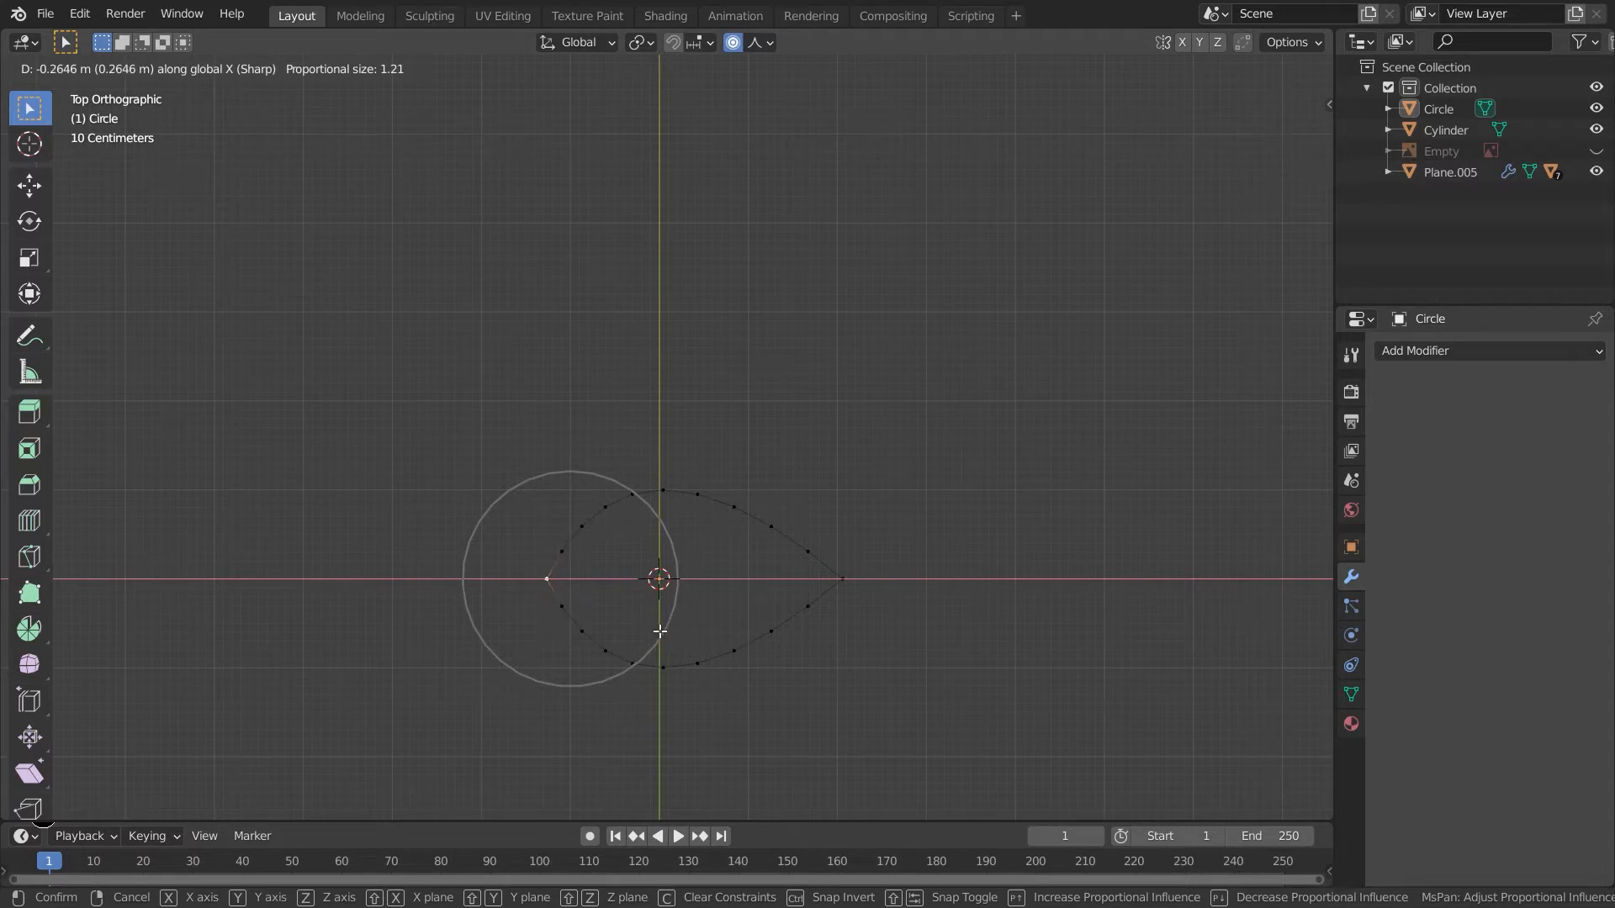
pyautogui.click(660, 623)
# - Evenly space the vertices of the shape's upper half with LoopTools Space
pyautogui.press('Tab')
pyautogui.press('Tab')
pyautogui.moveTo(883, 579); pyautogui.dragTo(538, 479)
pyautogui.rightClick(765, 532)
pyautogui.moveTo(745, 332)
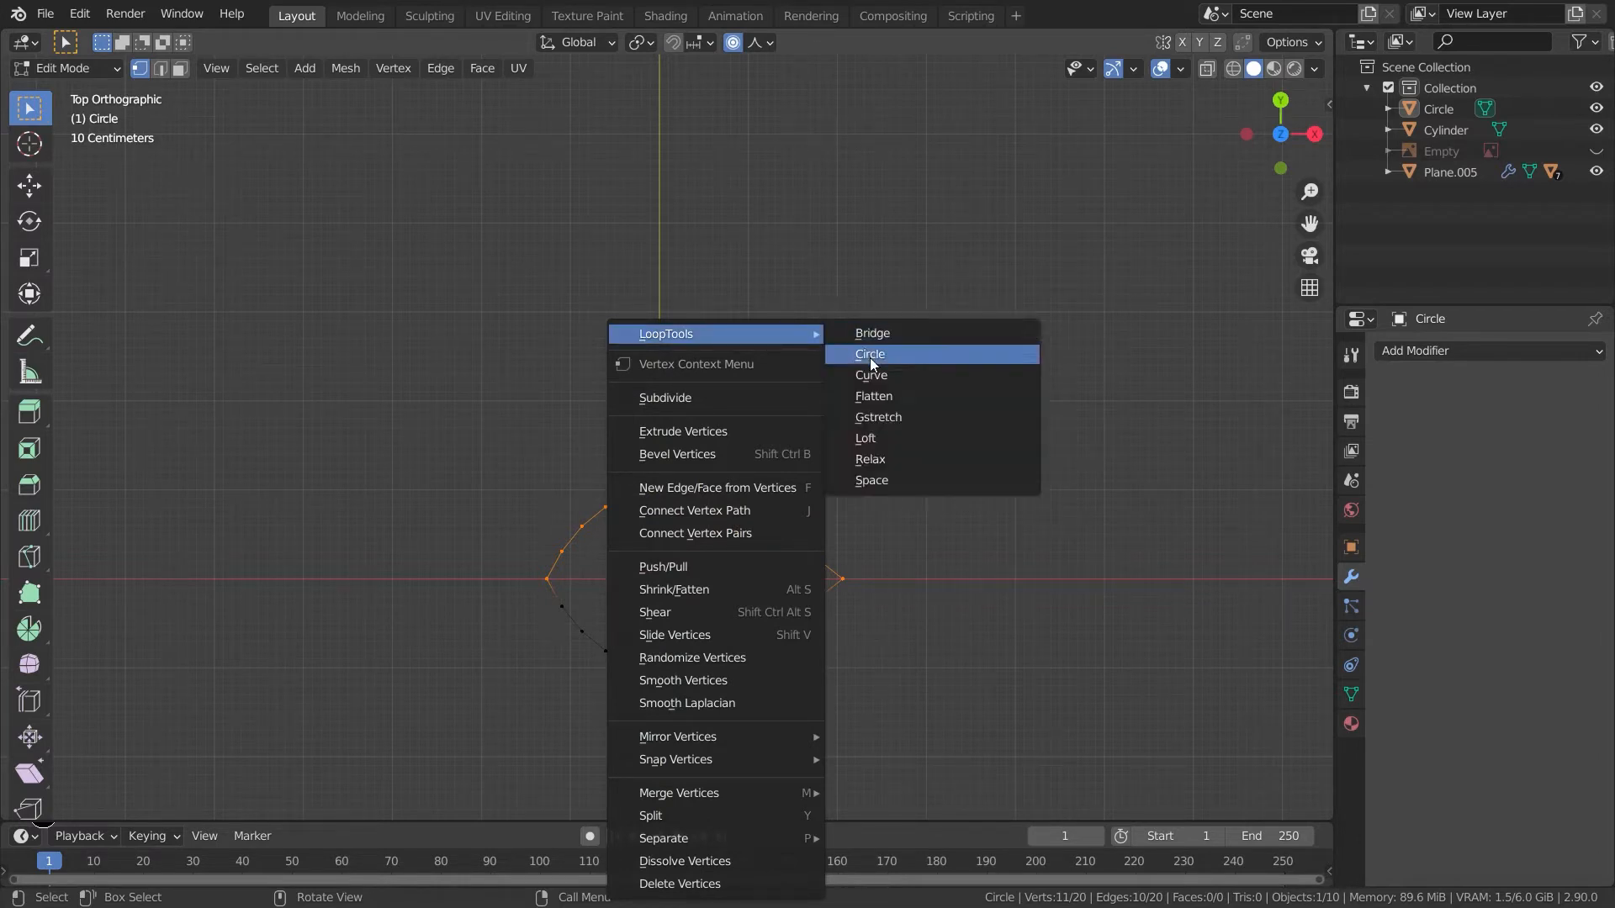
pyautogui.click(866, 481)
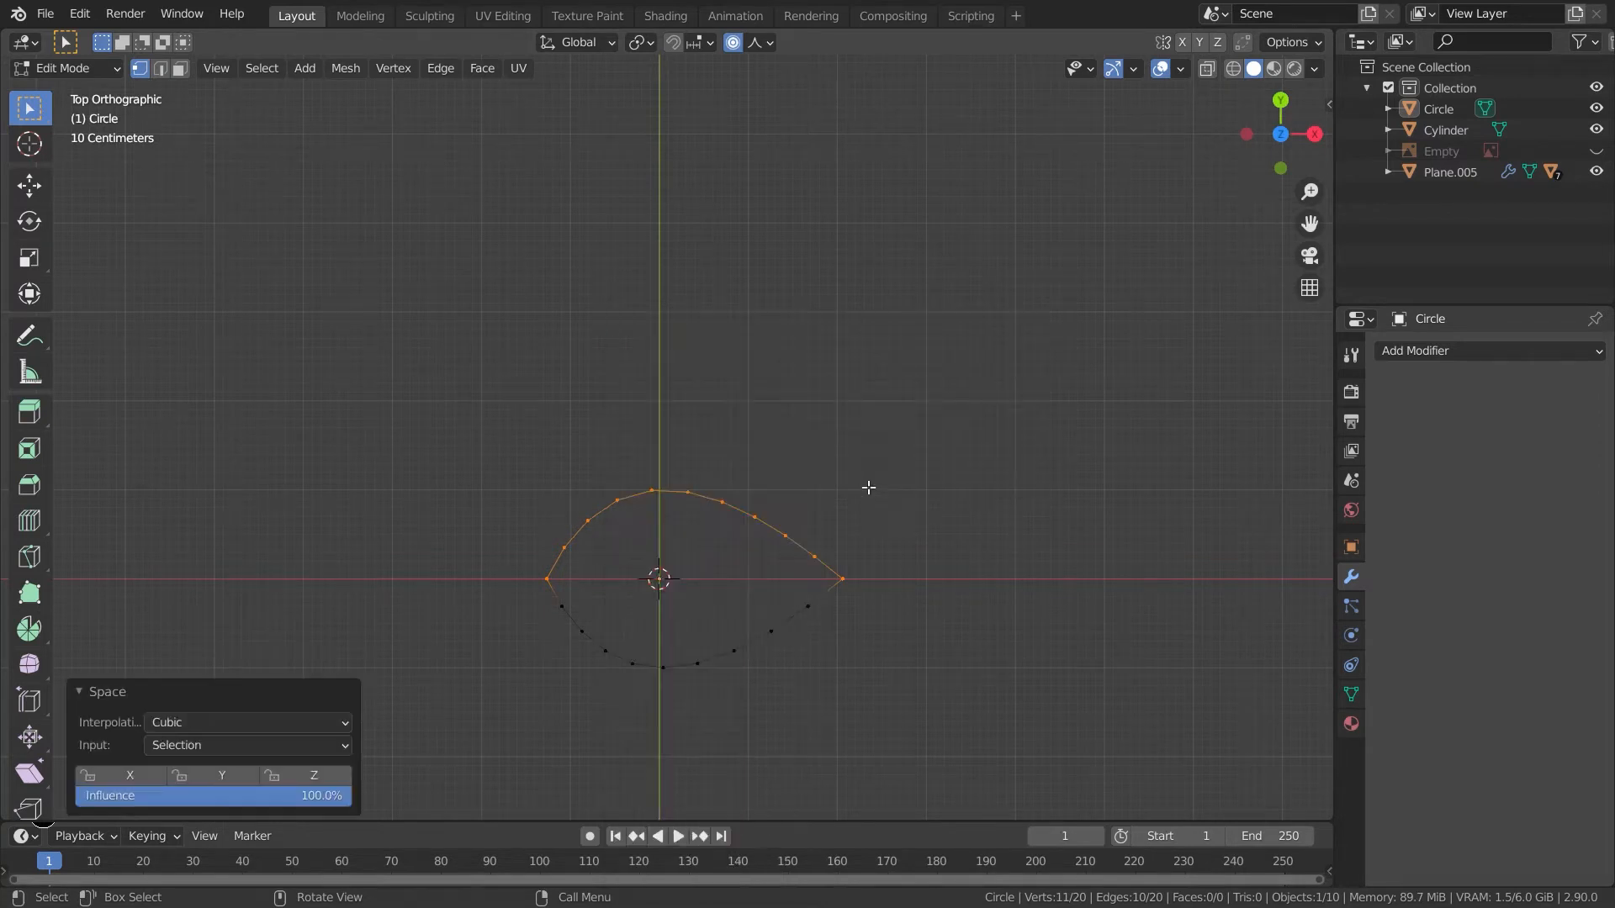
# - Evenly space the vertices of the shape's lower half with LoopTools Space
pyautogui.keyDown('shift'); pyautogui.moveTo(855, 595); pyautogui.dragTo(827, 522, button='middle'); pyautogui.keyUp('shift')
pyautogui.scroll(1, 825, 522)
pyautogui.scroll(1, 824, 522)
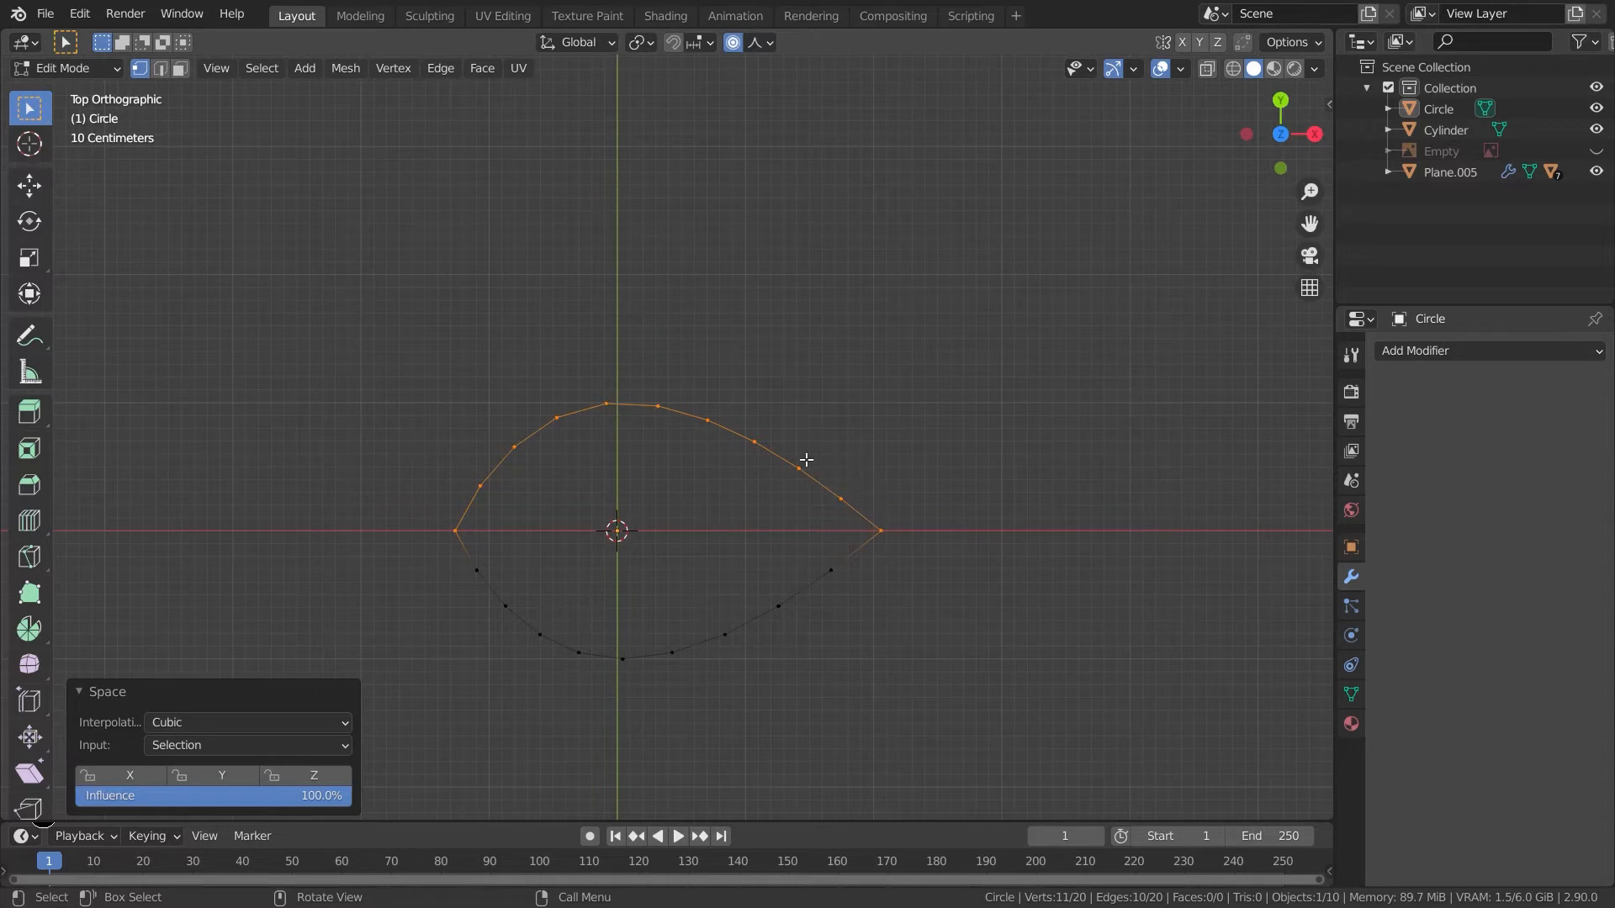
pyautogui.moveTo(423, 507); pyautogui.dragTo(935, 696)
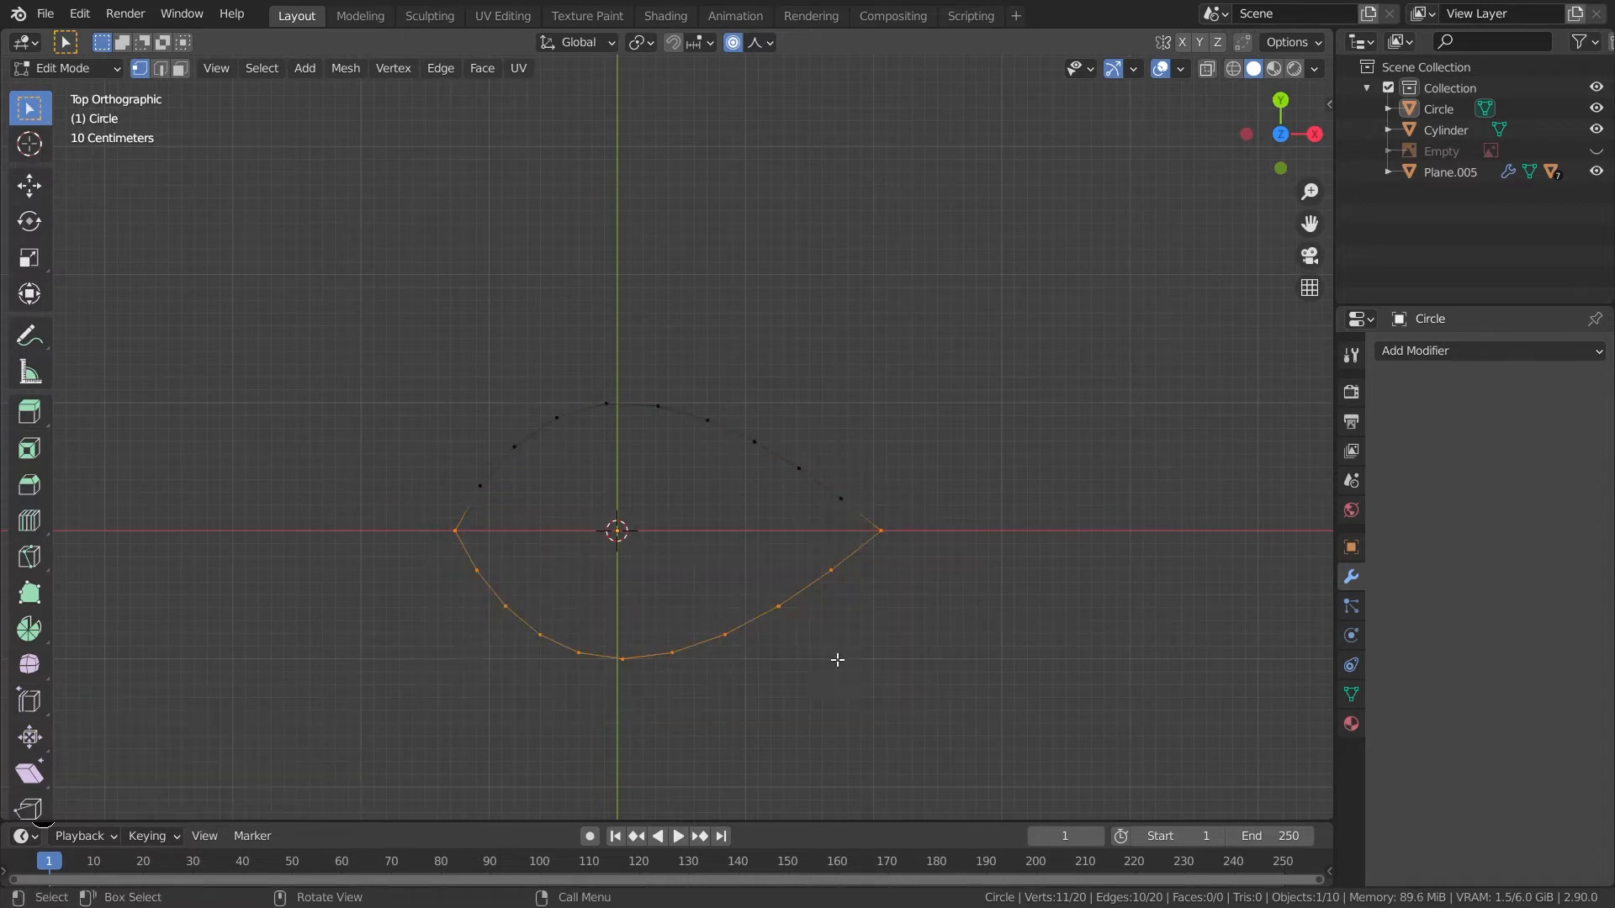
pyautogui.rightClick(758, 612)
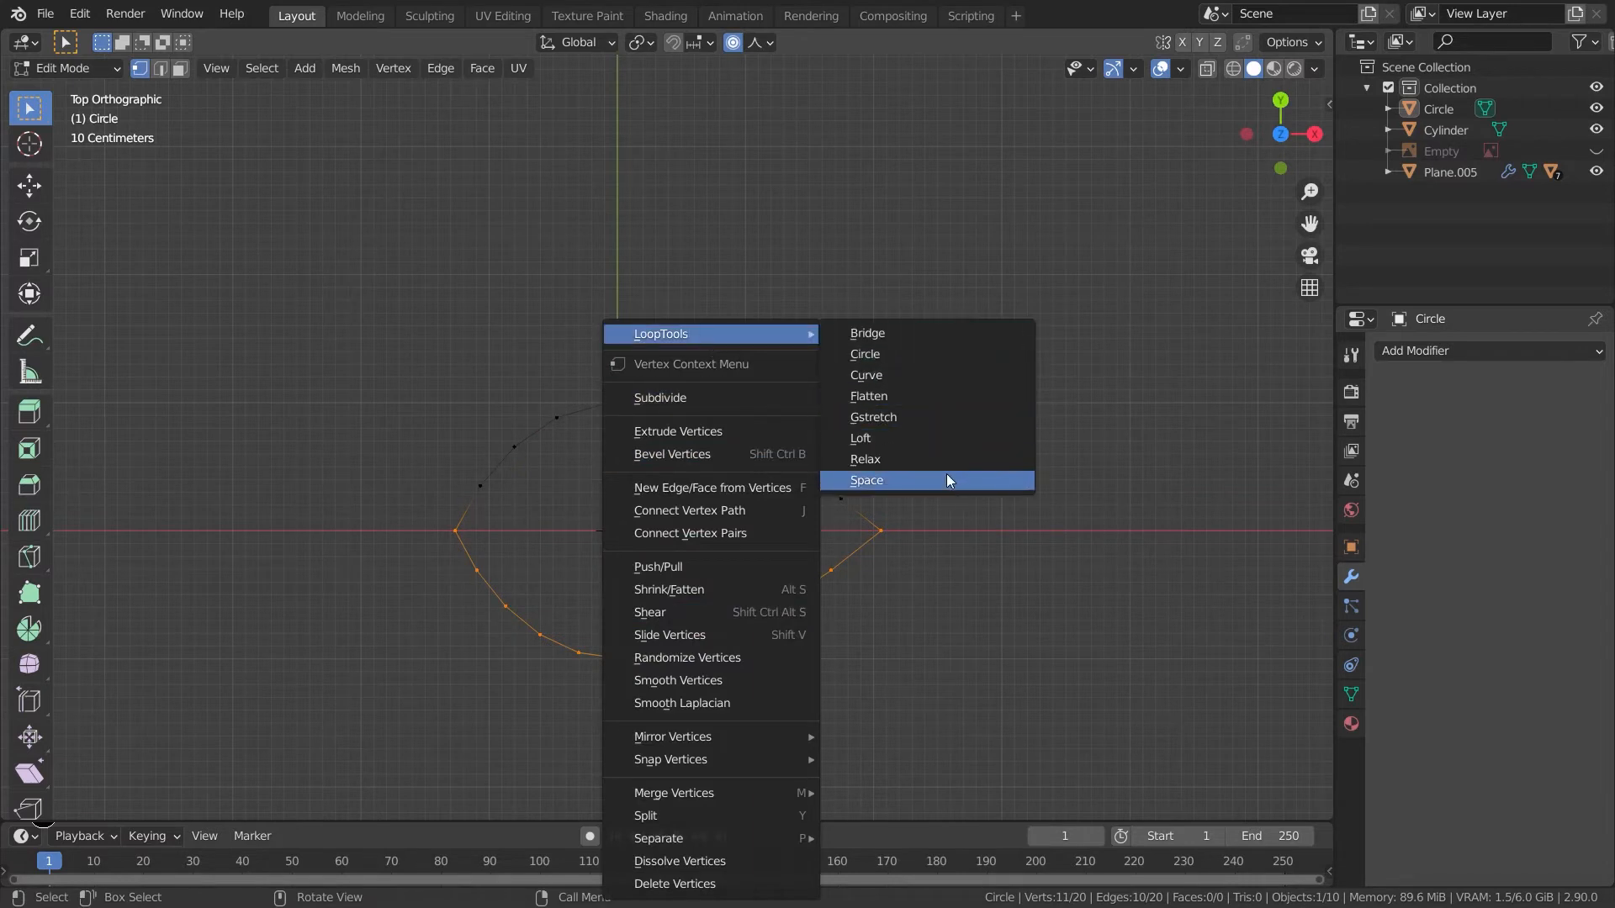
pyautogui.click(946, 474)
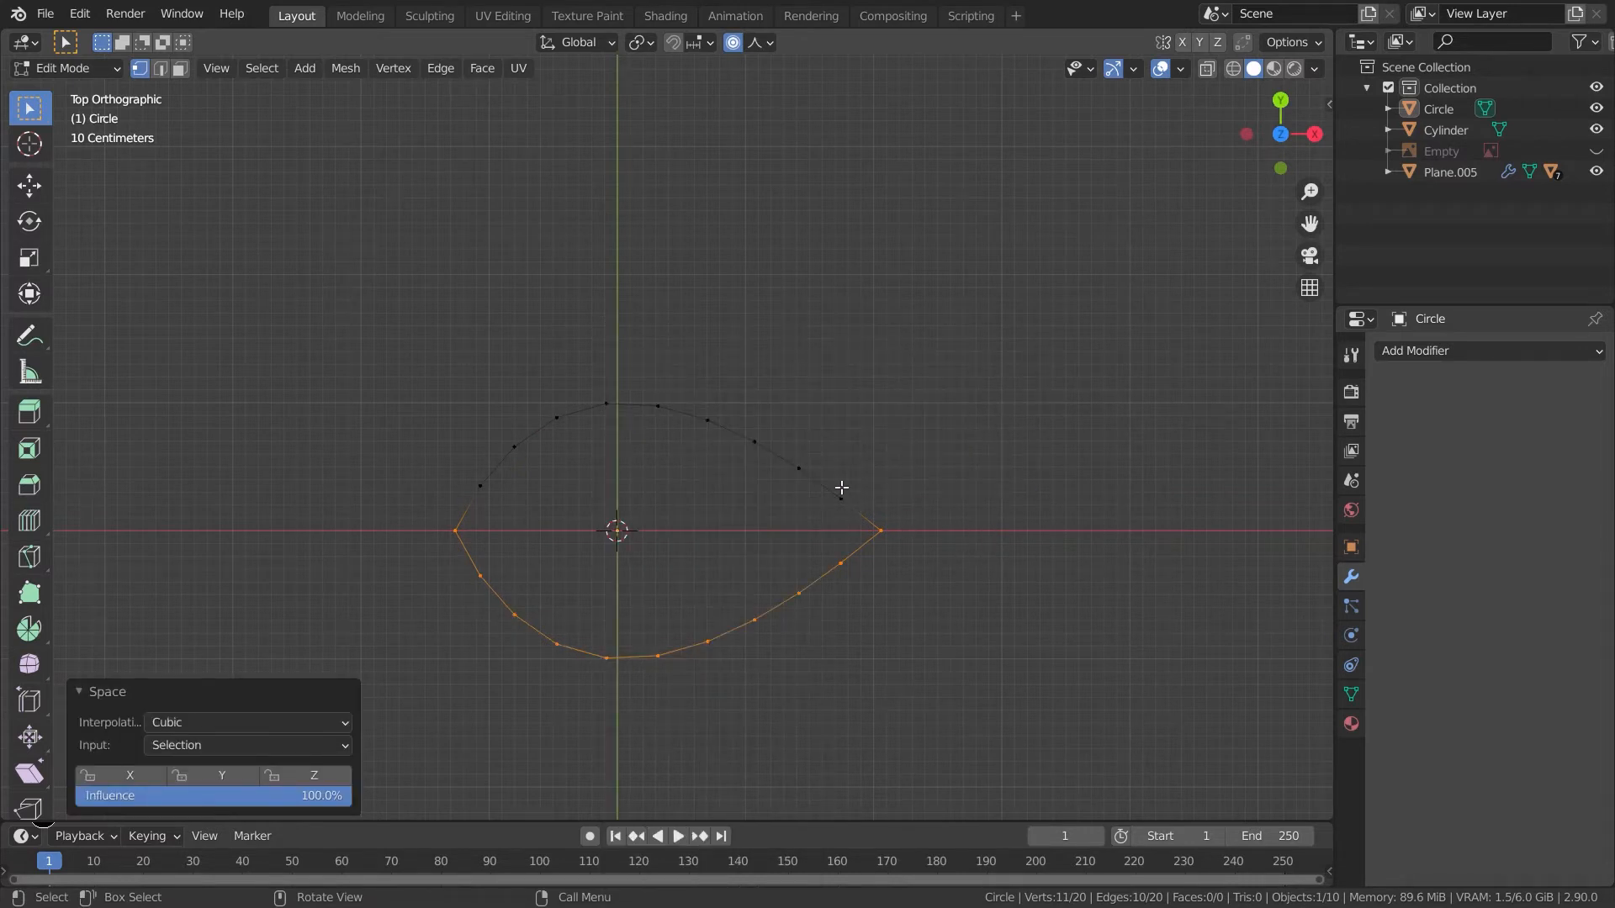
# - Grid fill the whole leaf outline with a span of 4 and an offset of 3
pyautogui.moveTo(976, 691); pyautogui.dragTo(333, 292)
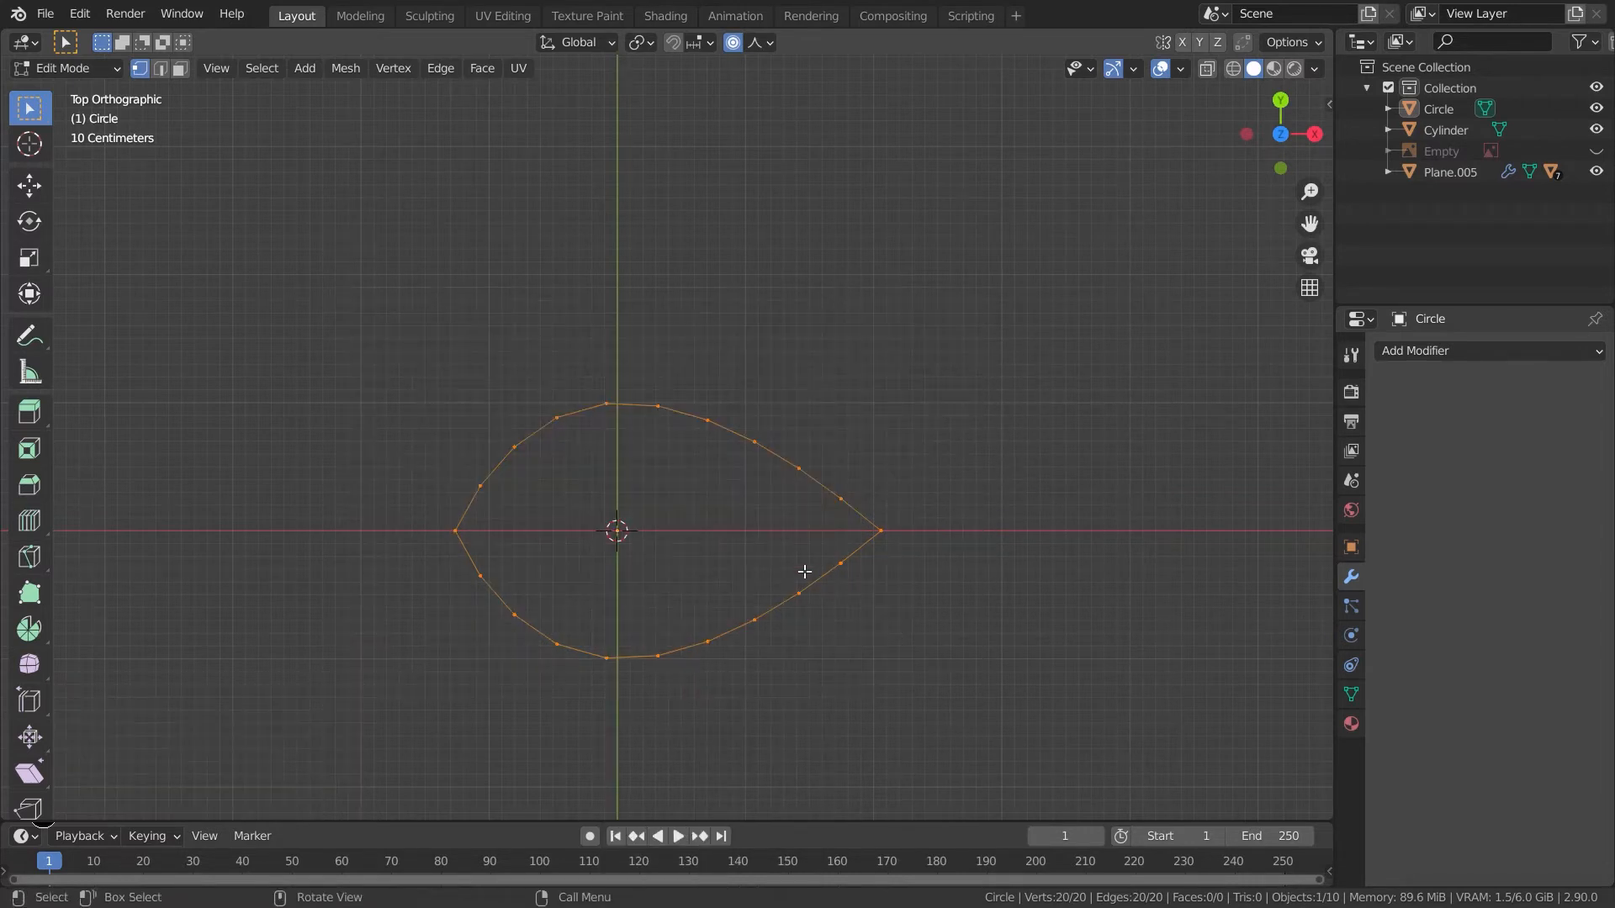
pyautogui.hotkey('ctrl', 'f')
pyautogui.click(804, 572)
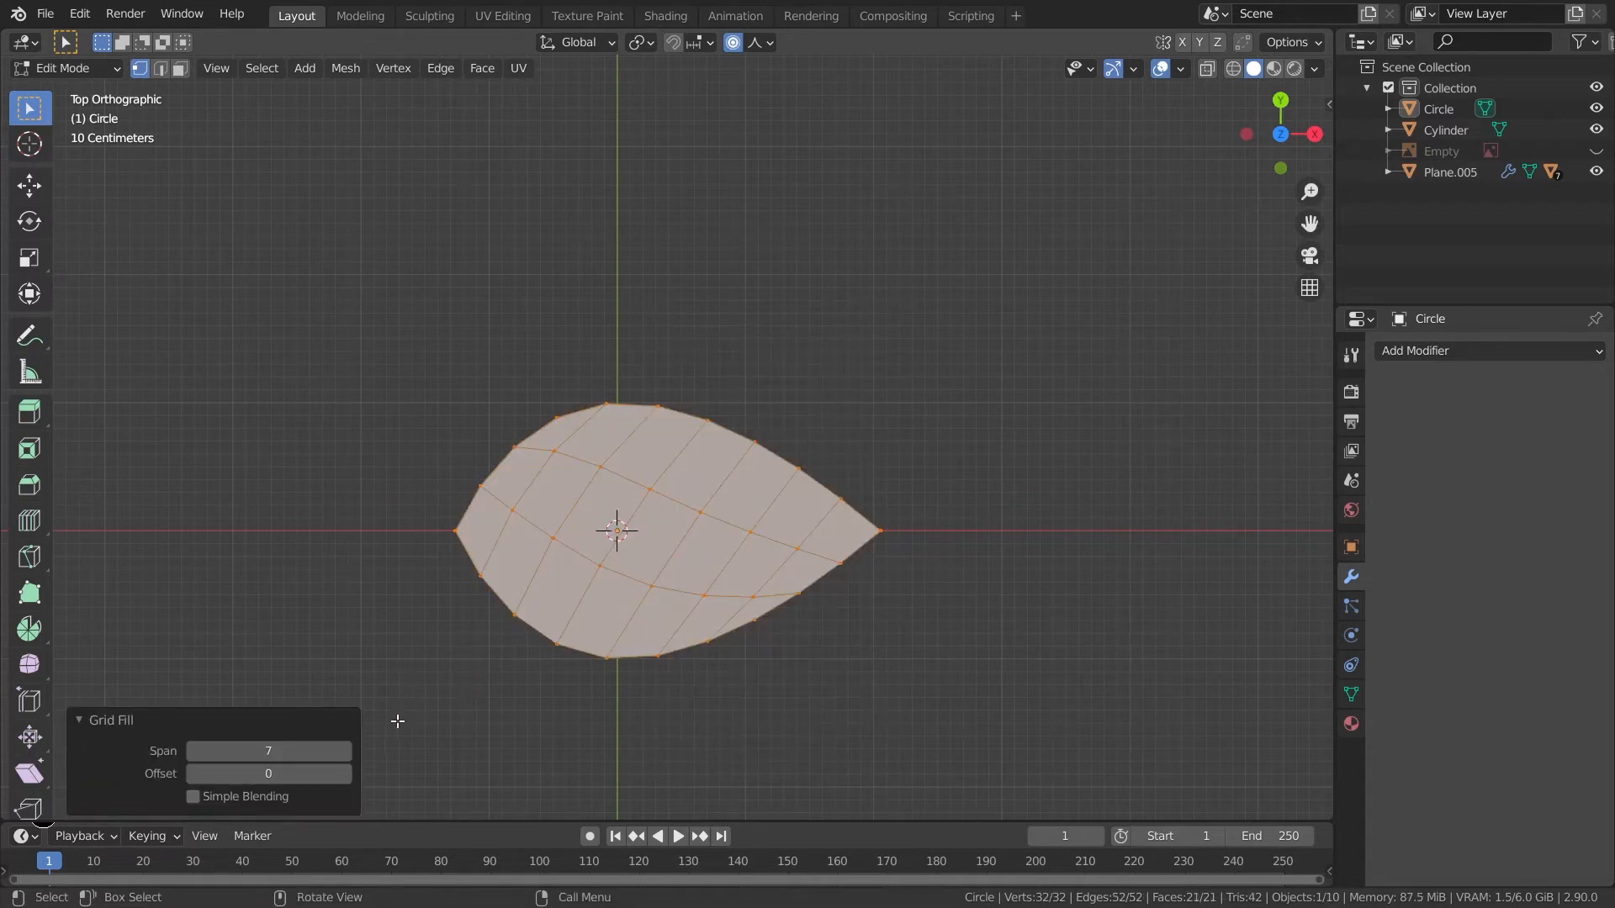
pyautogui.click(261, 751)
pyautogui.write('4')
pyautogui.press('Tab')
pyautogui.write('4')
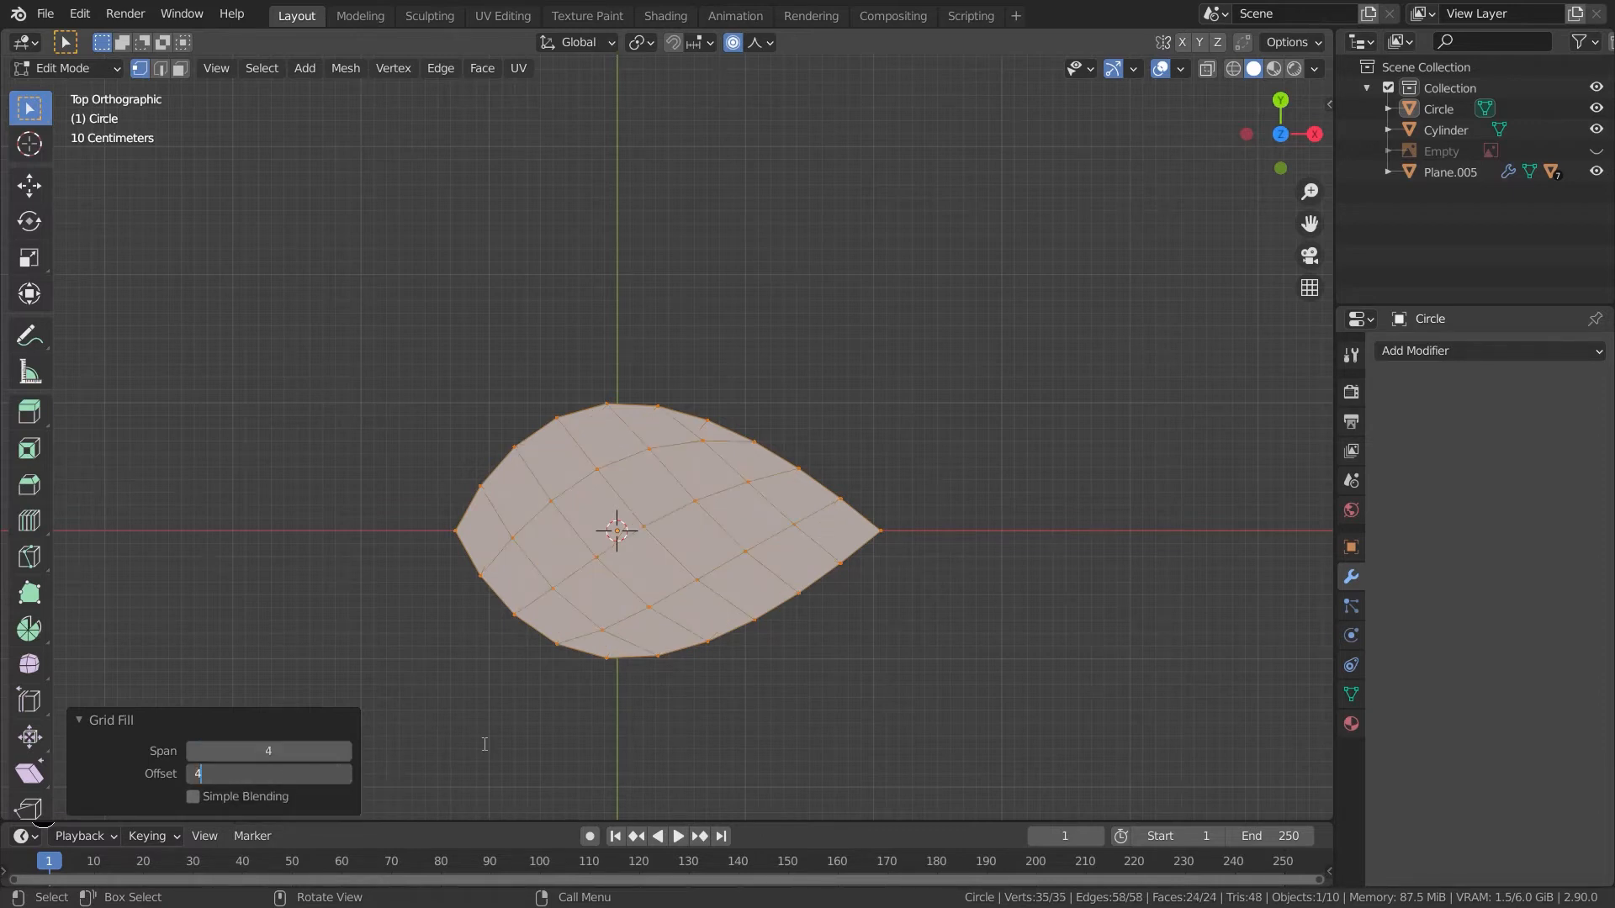
pyautogui.press('Return')
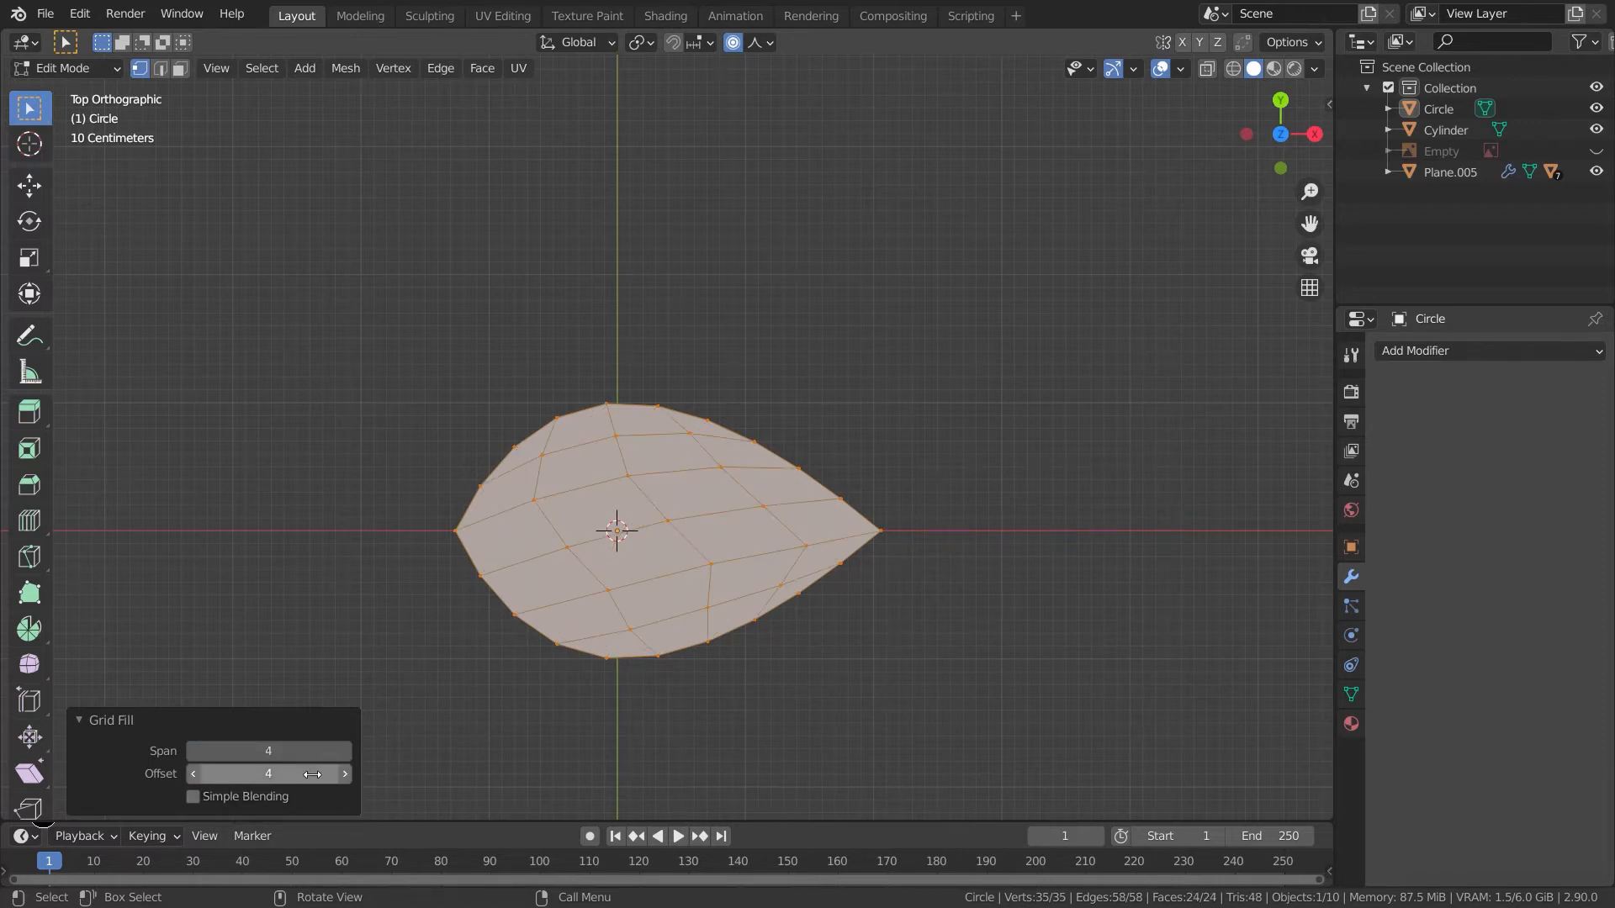
pyautogui.click(199, 780)
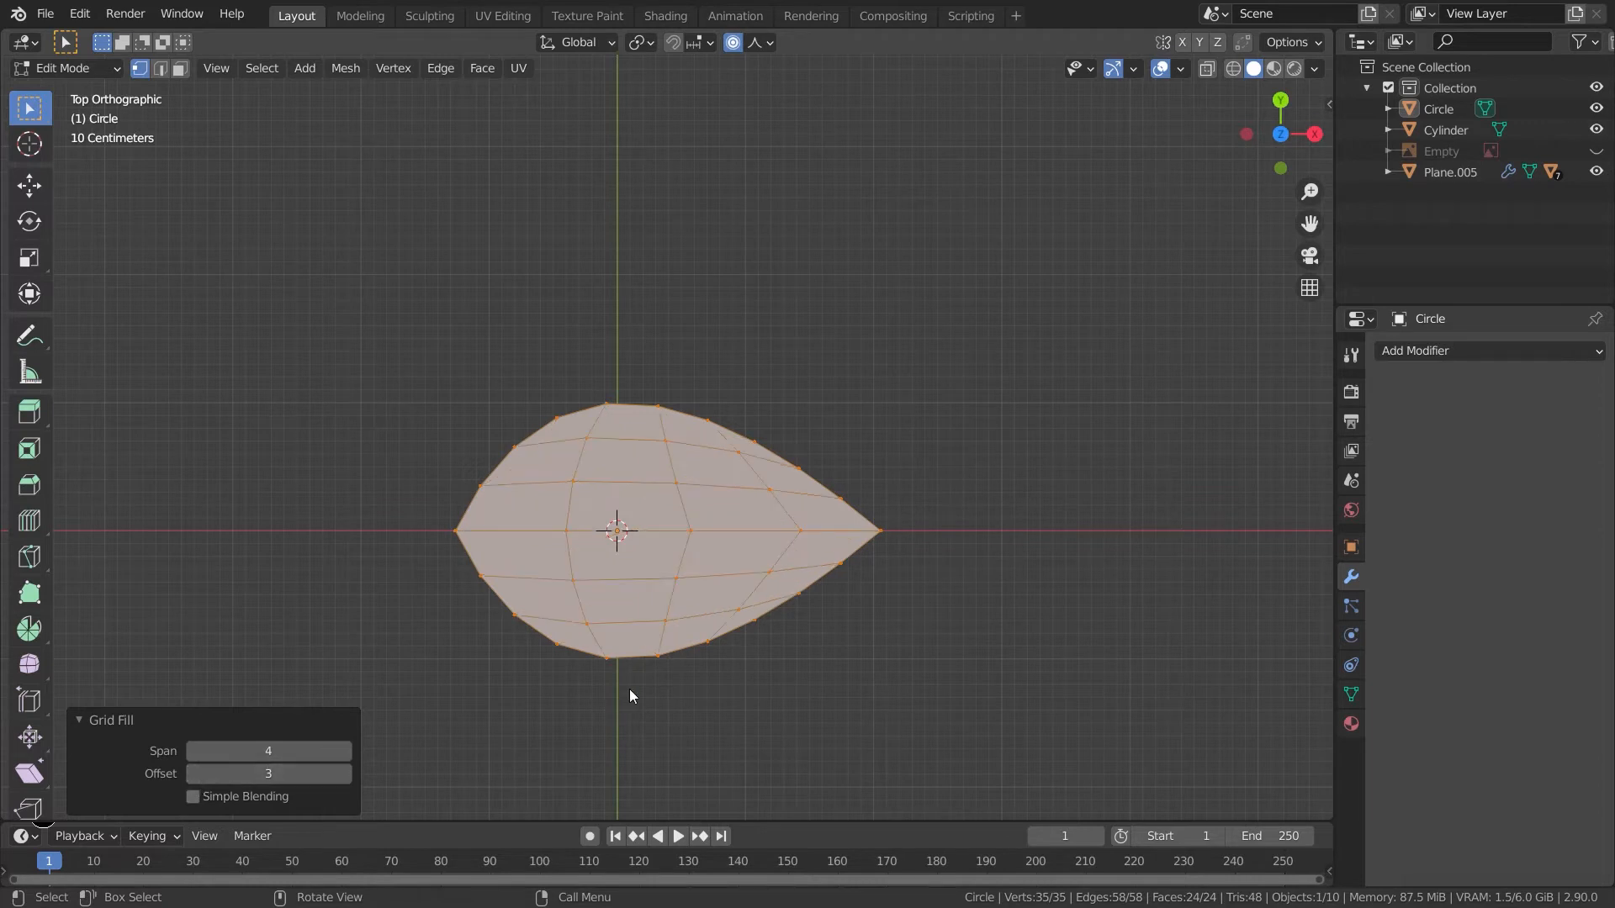
pyautogui.scroll(2, 686, 669)
pyautogui.keyDown('shift'); pyautogui.moveTo(710, 677); pyautogui.dragTo(789, 598, button='middle'); pyautogui.keyUp('shift')
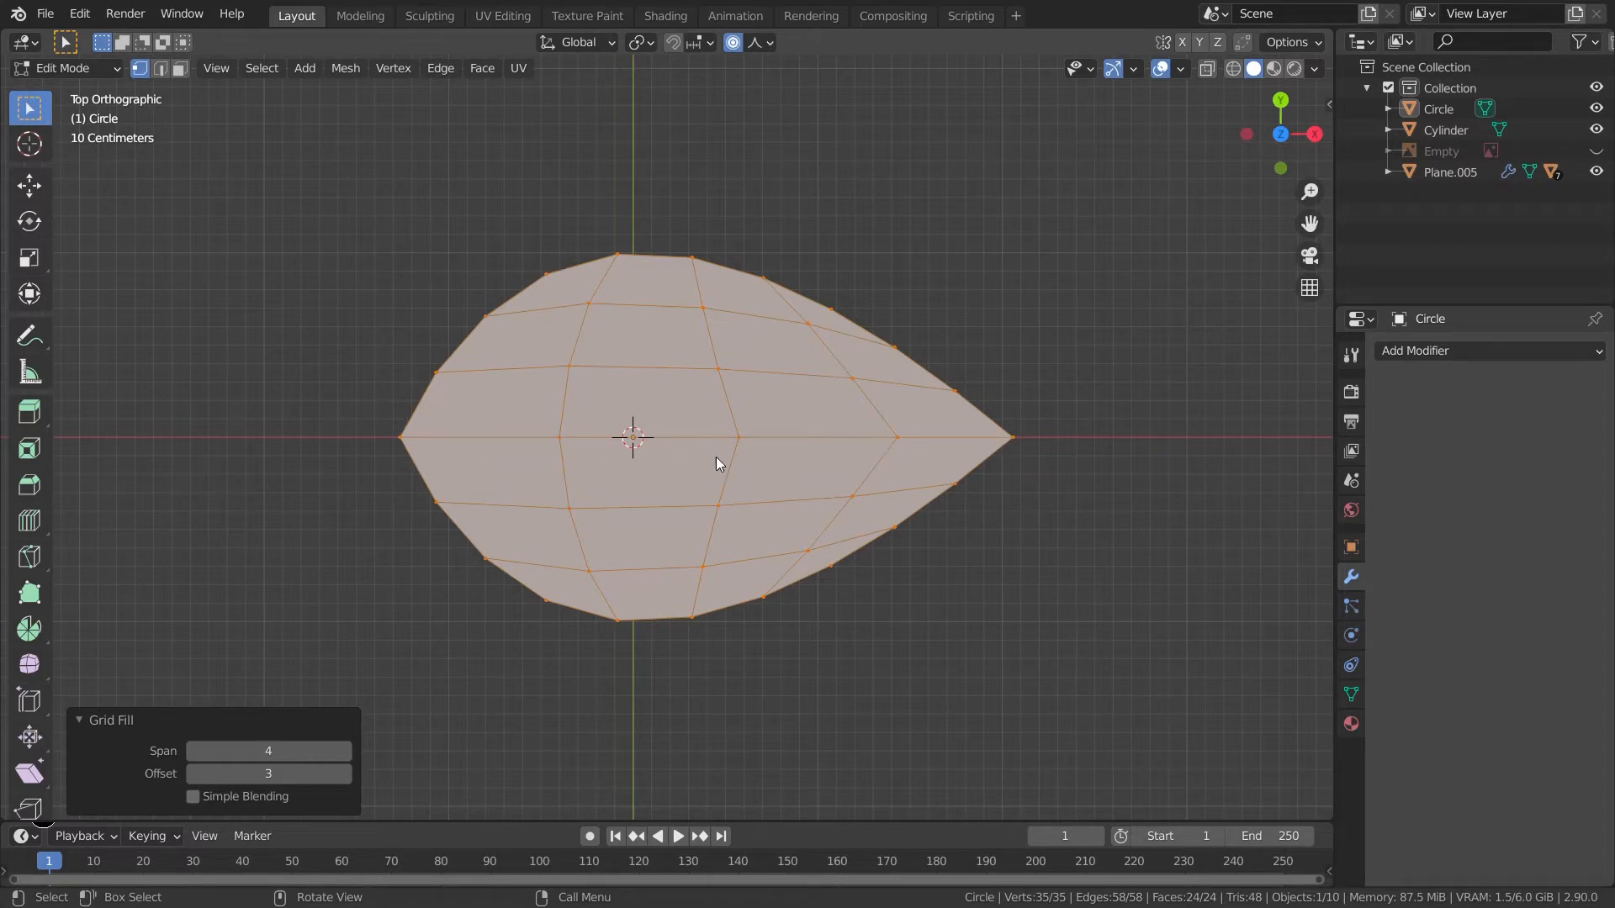
pyautogui.moveTo(703, 461); pyautogui.dragTo(691, 549, button='middle')
pyautogui.press('KP_7')
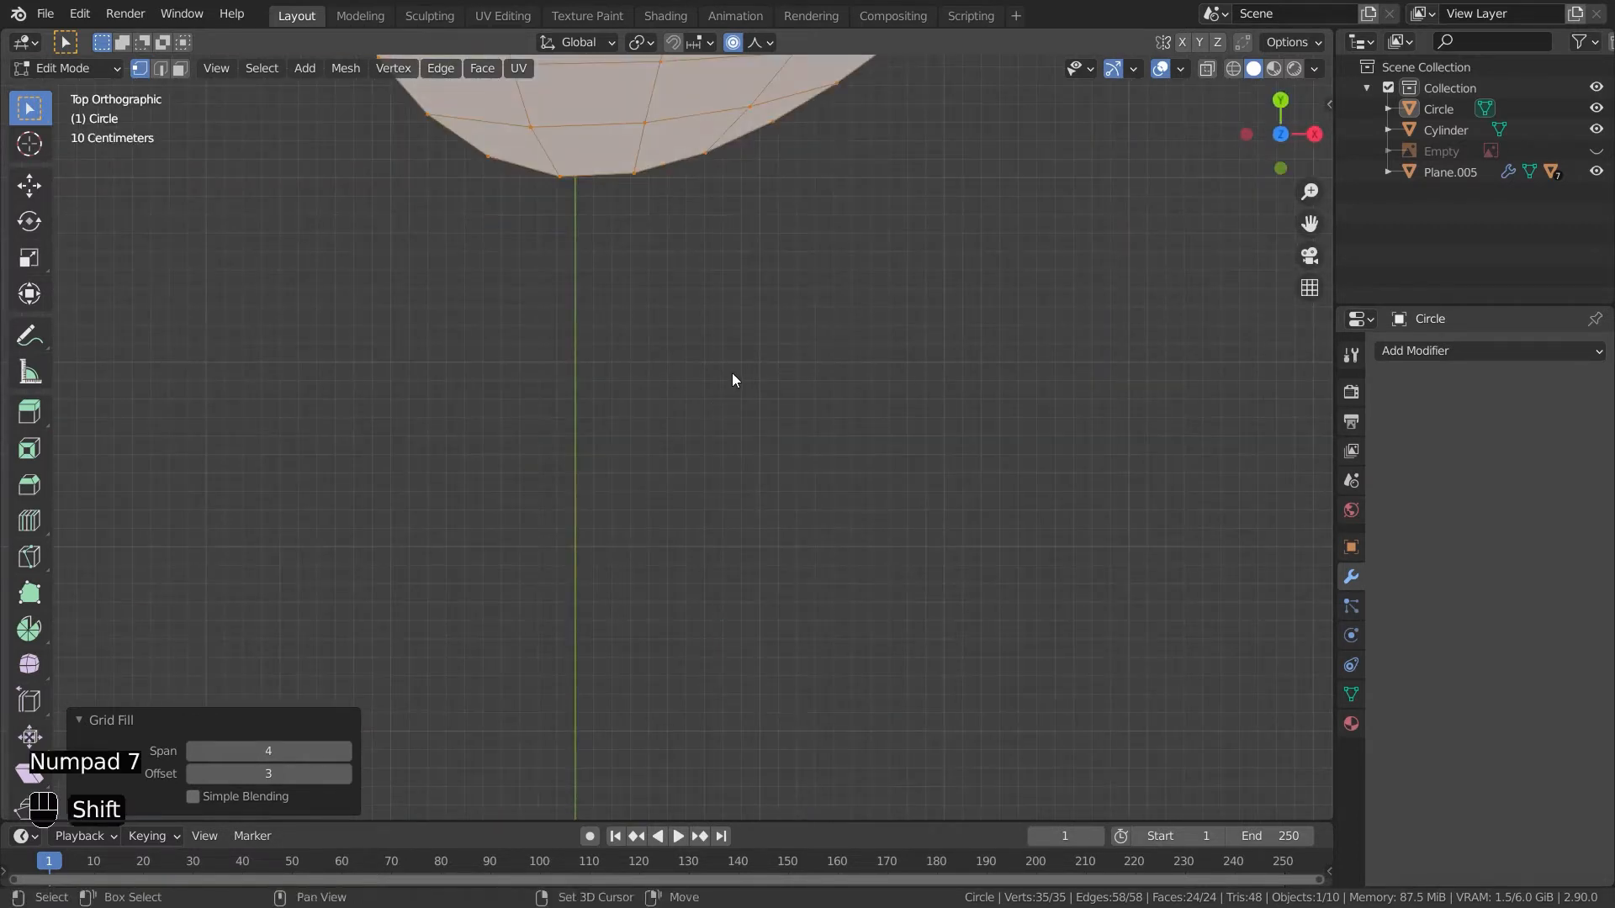
pyautogui.keyDown('shift'); pyautogui.moveTo(732, 372); pyautogui.dragTo(699, 797, button='middle'); pyautogui.keyUp('shift')
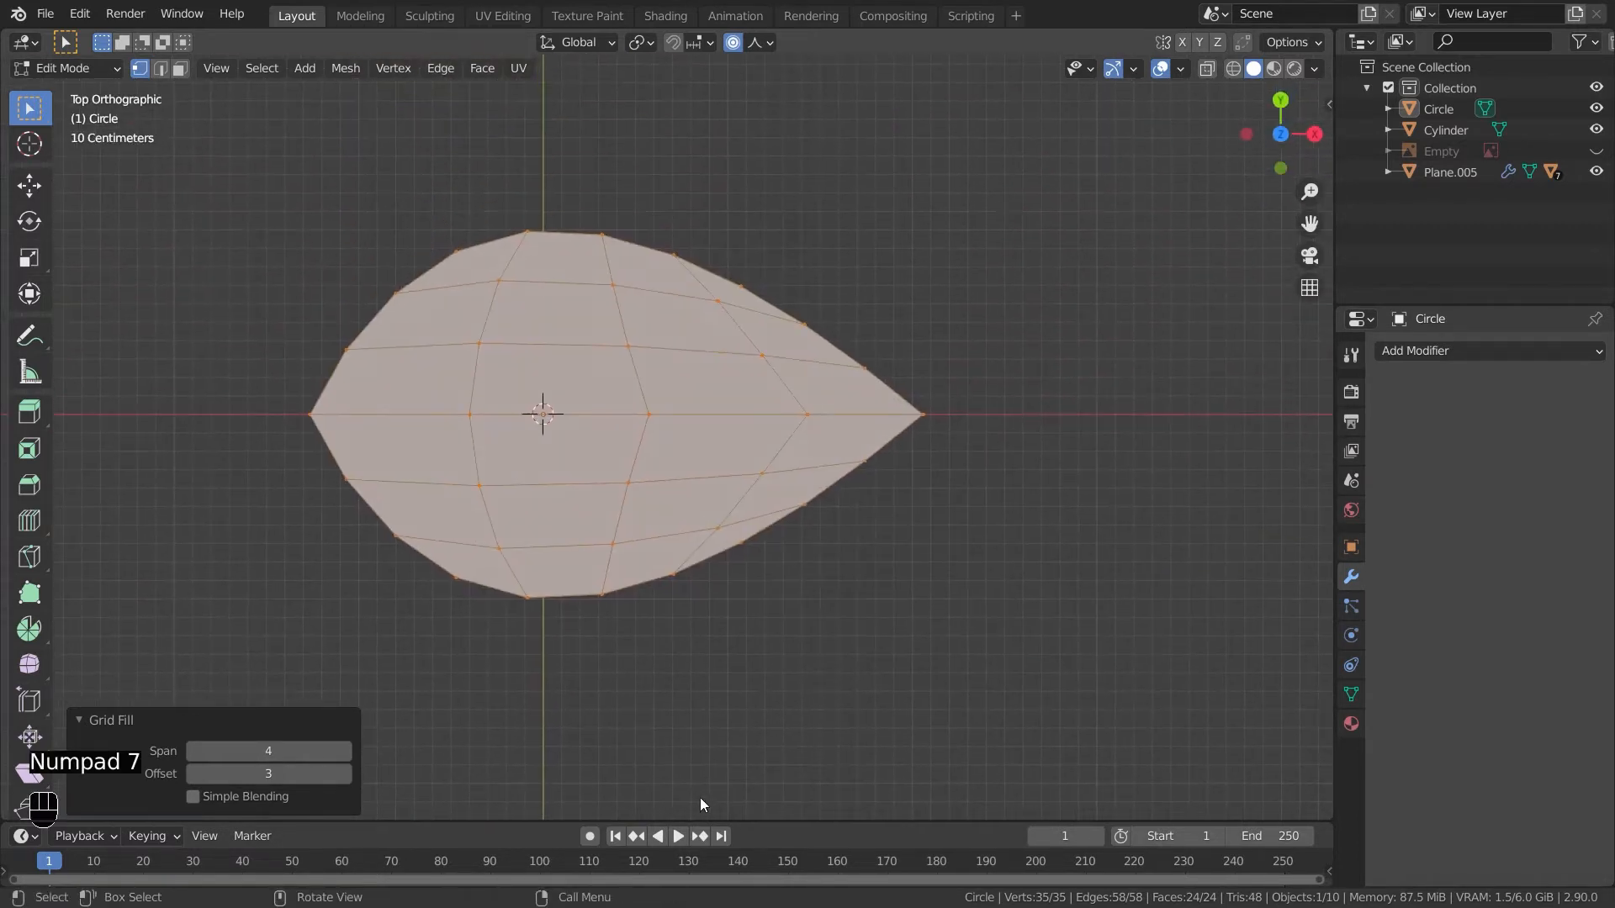
pyautogui.click(29, 519)
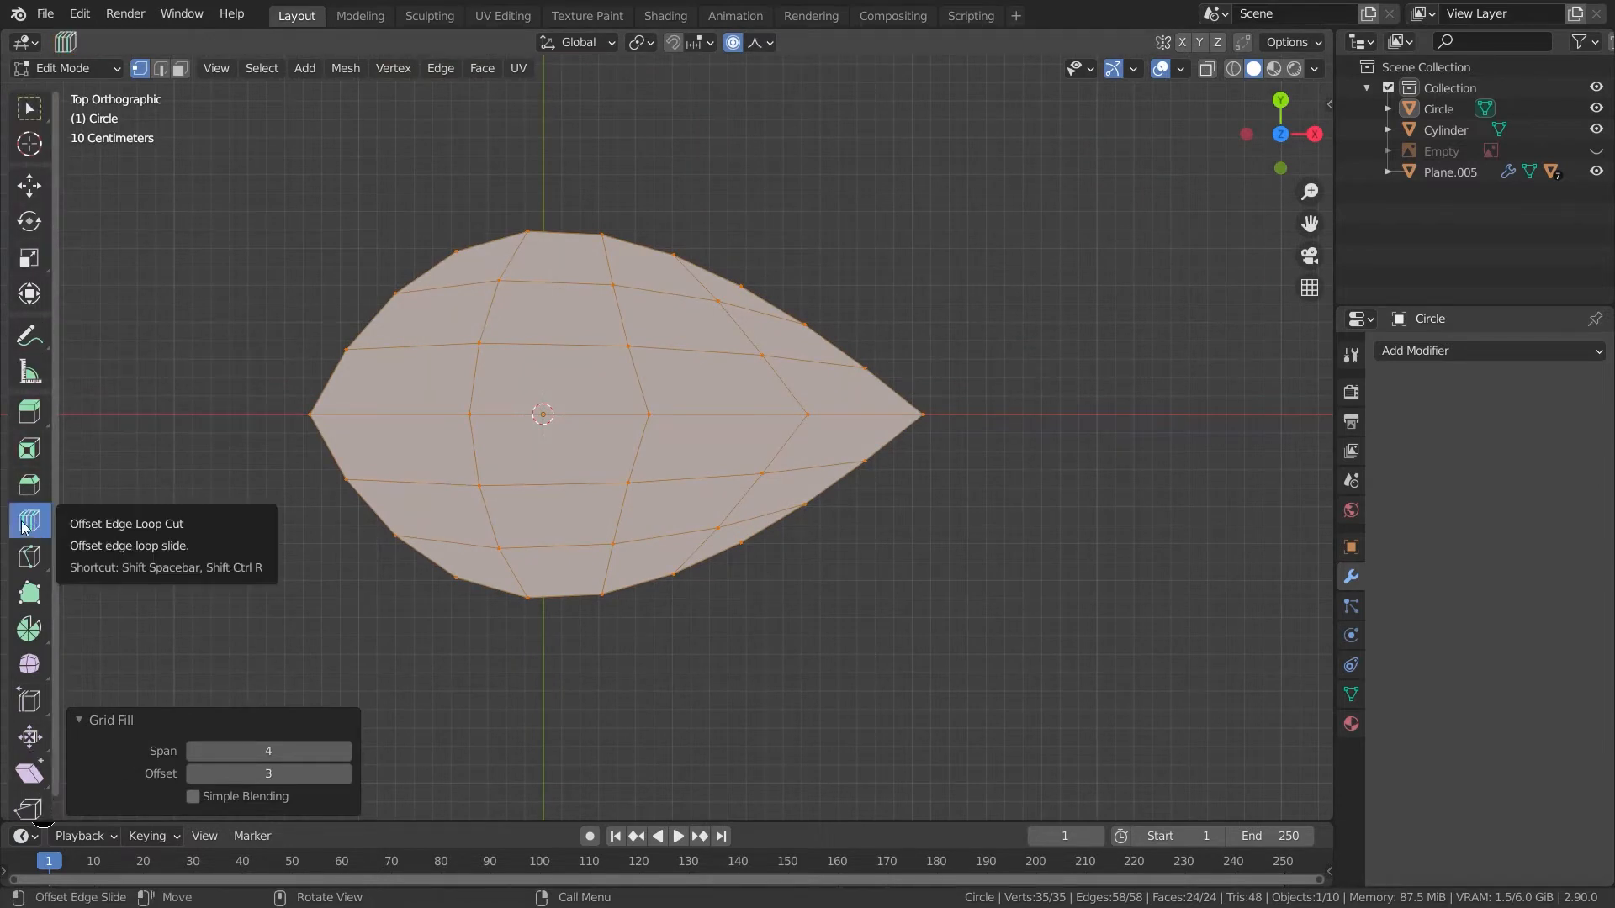
pyautogui.moveTo(22, 525); pyautogui.dragTo(102, 572)
pyautogui.keyDown('shift'); pyautogui.moveTo(363, 588); pyautogui.dragTo(356, 645, button='middle'); pyautogui.keyUp('shift')
pyautogui.click(38, 116)
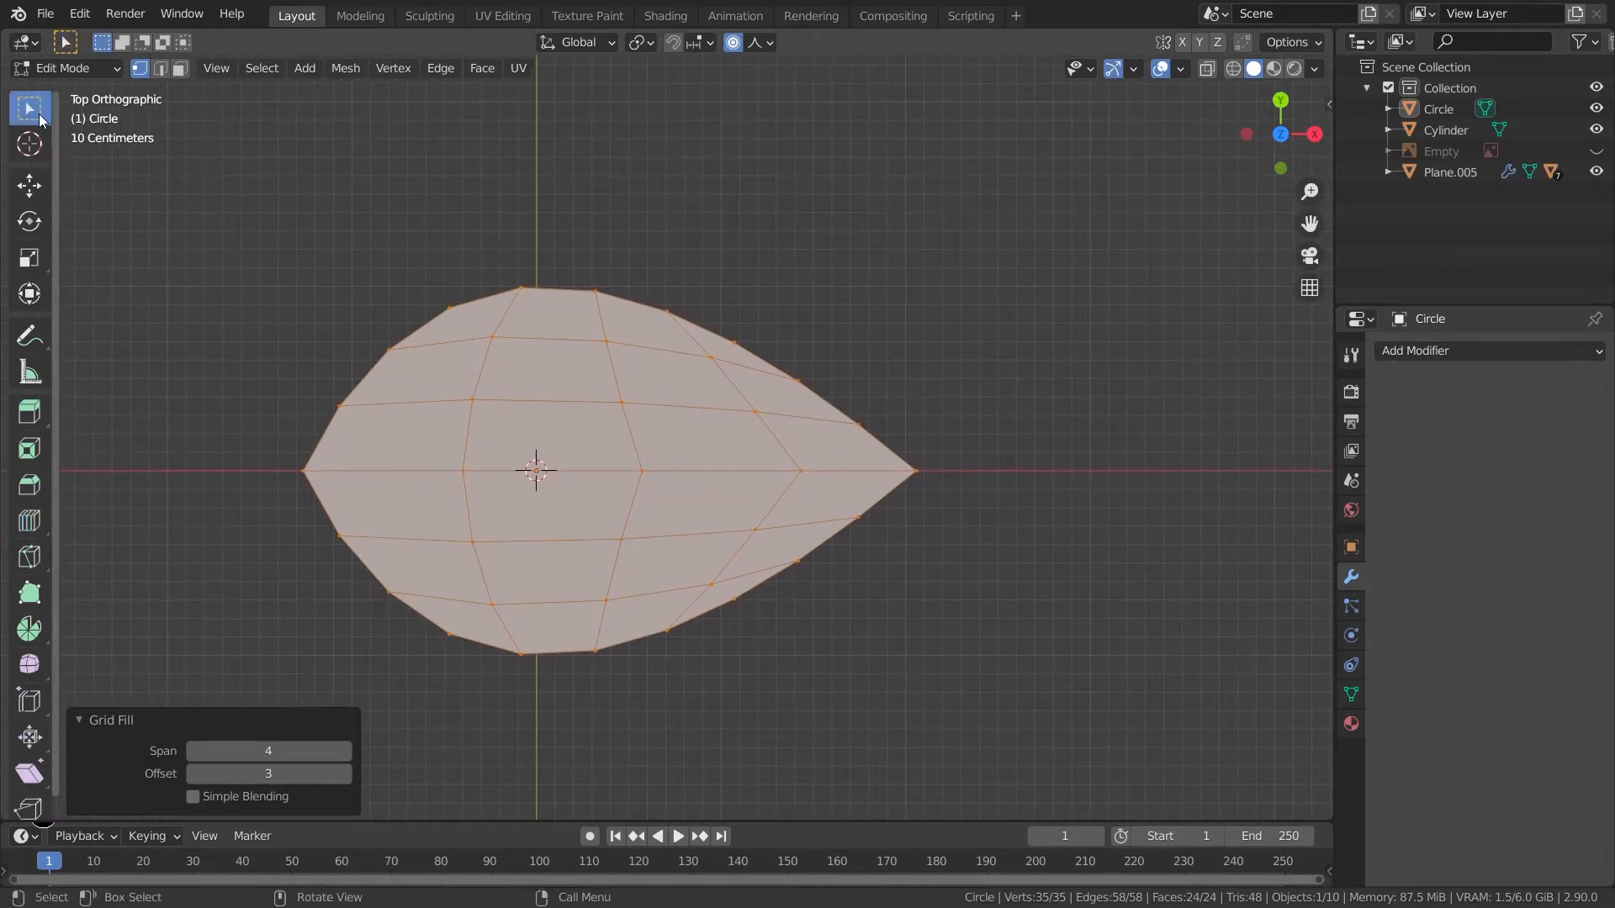
# - Select the leaf's central edge line and add an offset edge loop on both sides of it
pyautogui.click(1261, 513)
pyautogui.press('3')
pyautogui.moveTo(867, 446); pyautogui.dragTo(800, 456)
pyautogui.moveTo(419, 496); pyautogui.dragTo(420, 498)
pyautogui.press('2')
pyautogui.press('k')
pyautogui.moveTo(446, 497); pyautogui.dragTo(1107, 461)
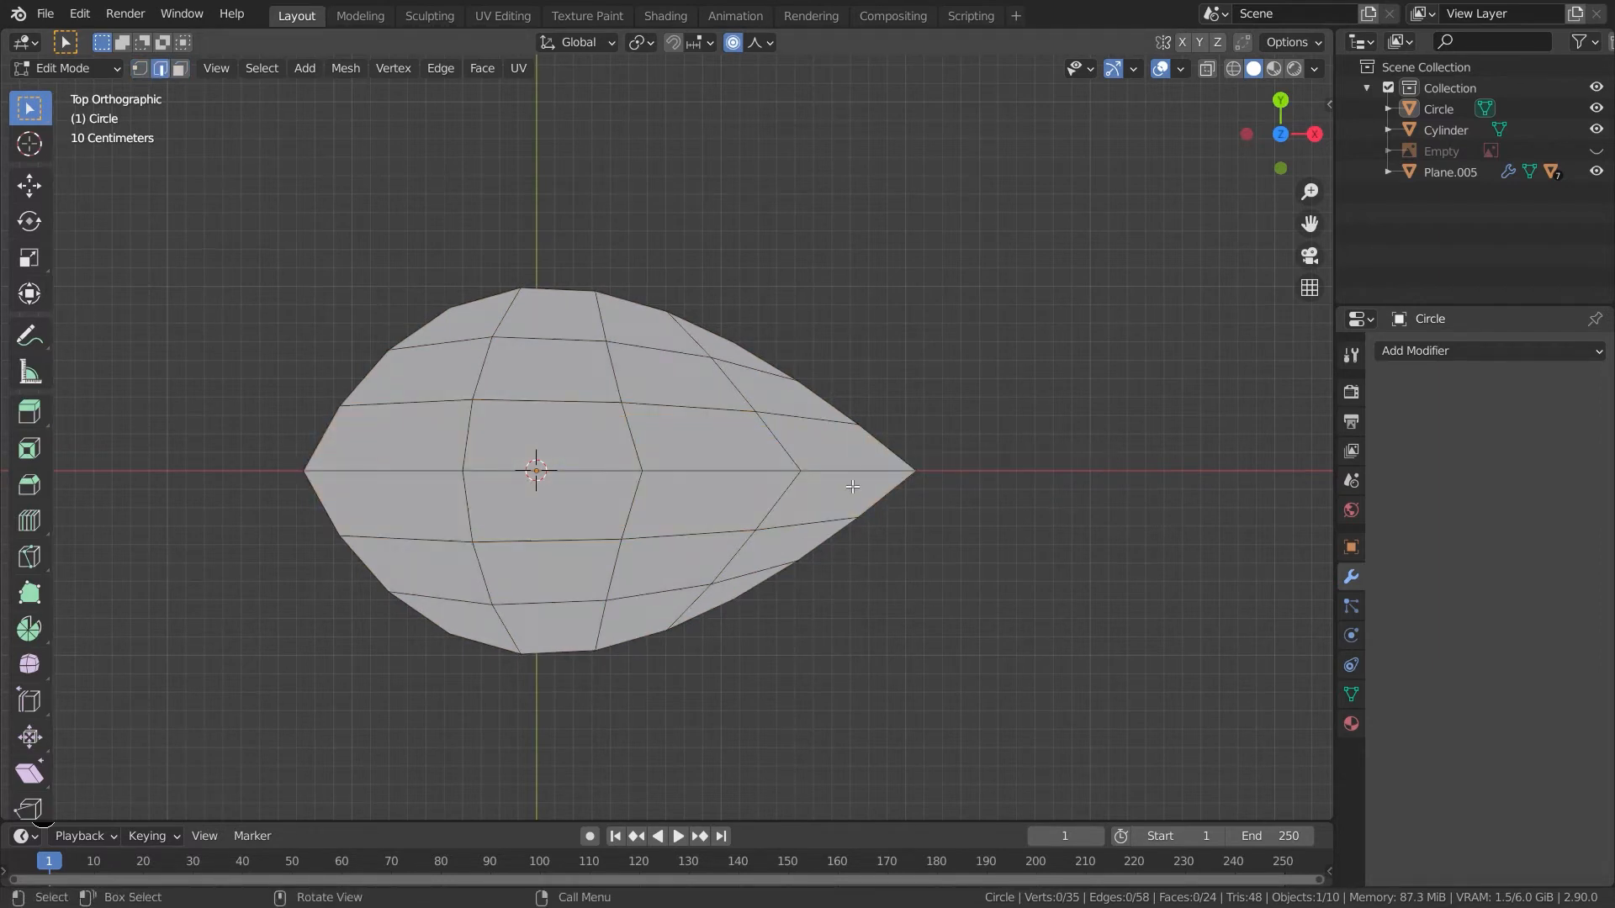
pyautogui.keyDown('ctrl'); pyautogui.click(383, 471); pyautogui.keyUp('ctrl')
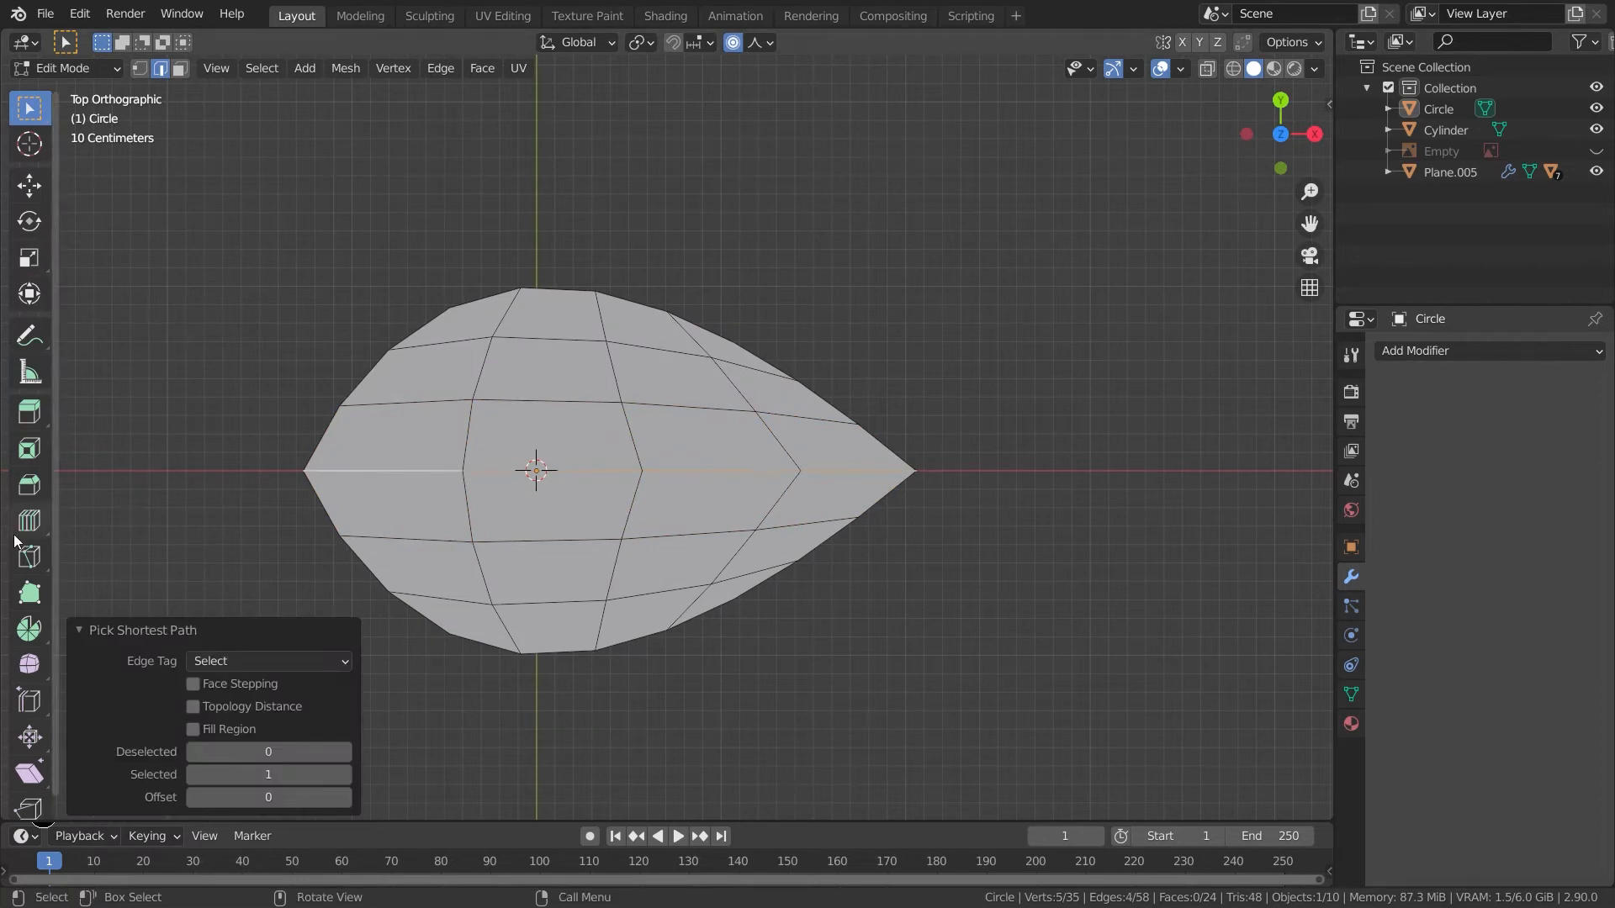
pyautogui.moveTo(30, 523); pyautogui.dragTo(98, 563)
pyautogui.moveTo(419, 472); pyautogui.dragTo(423, 465)
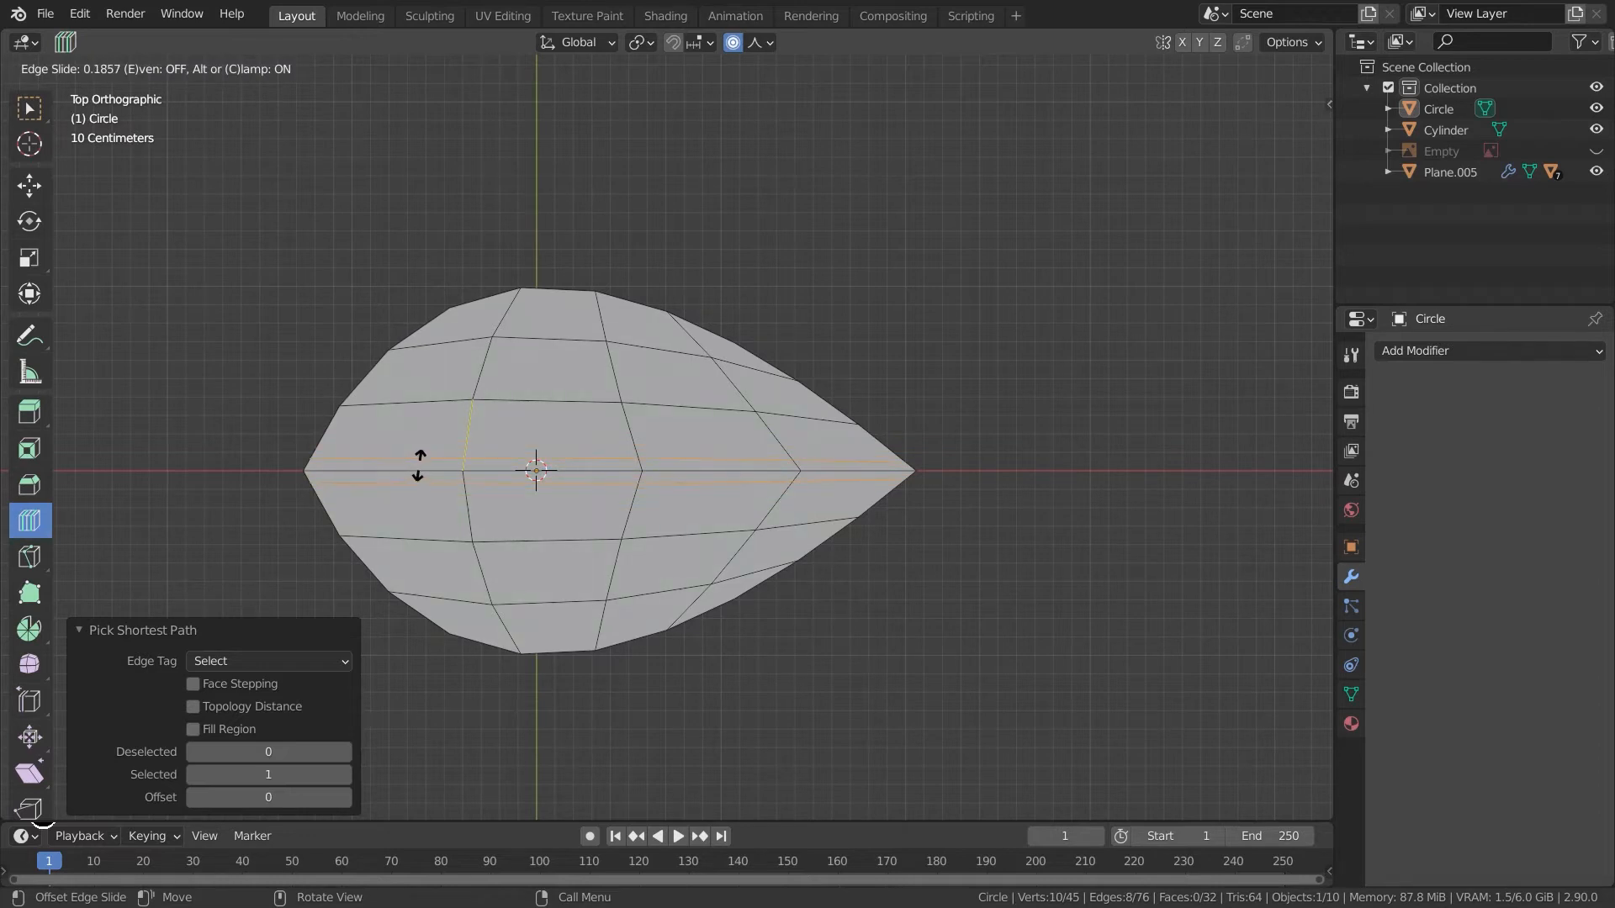
pyautogui.moveTo(419, 464); pyautogui.dragTo(420, 465)
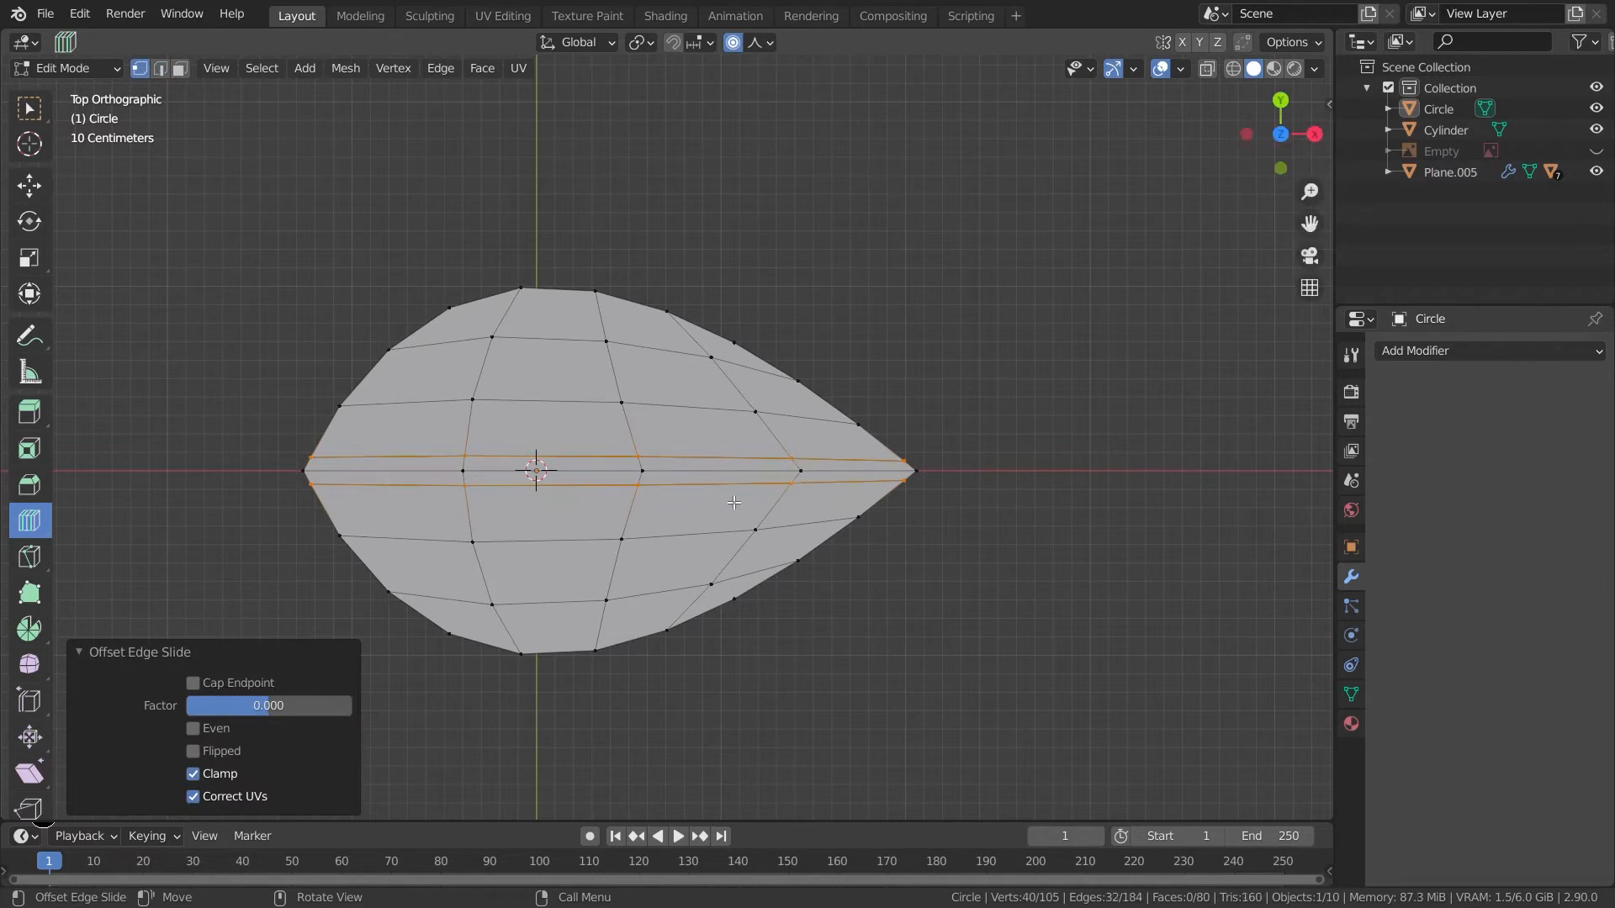
pyautogui.hotkey('ctrl', 'z')
pyautogui.hotkey('ctrl', 'z')
pyautogui.click(33, 122)
# - Select the central vertices and lower them about 0.06 m along Z with sharp proportional size 0.467
pyautogui.hotkey('ctrl', 'z')
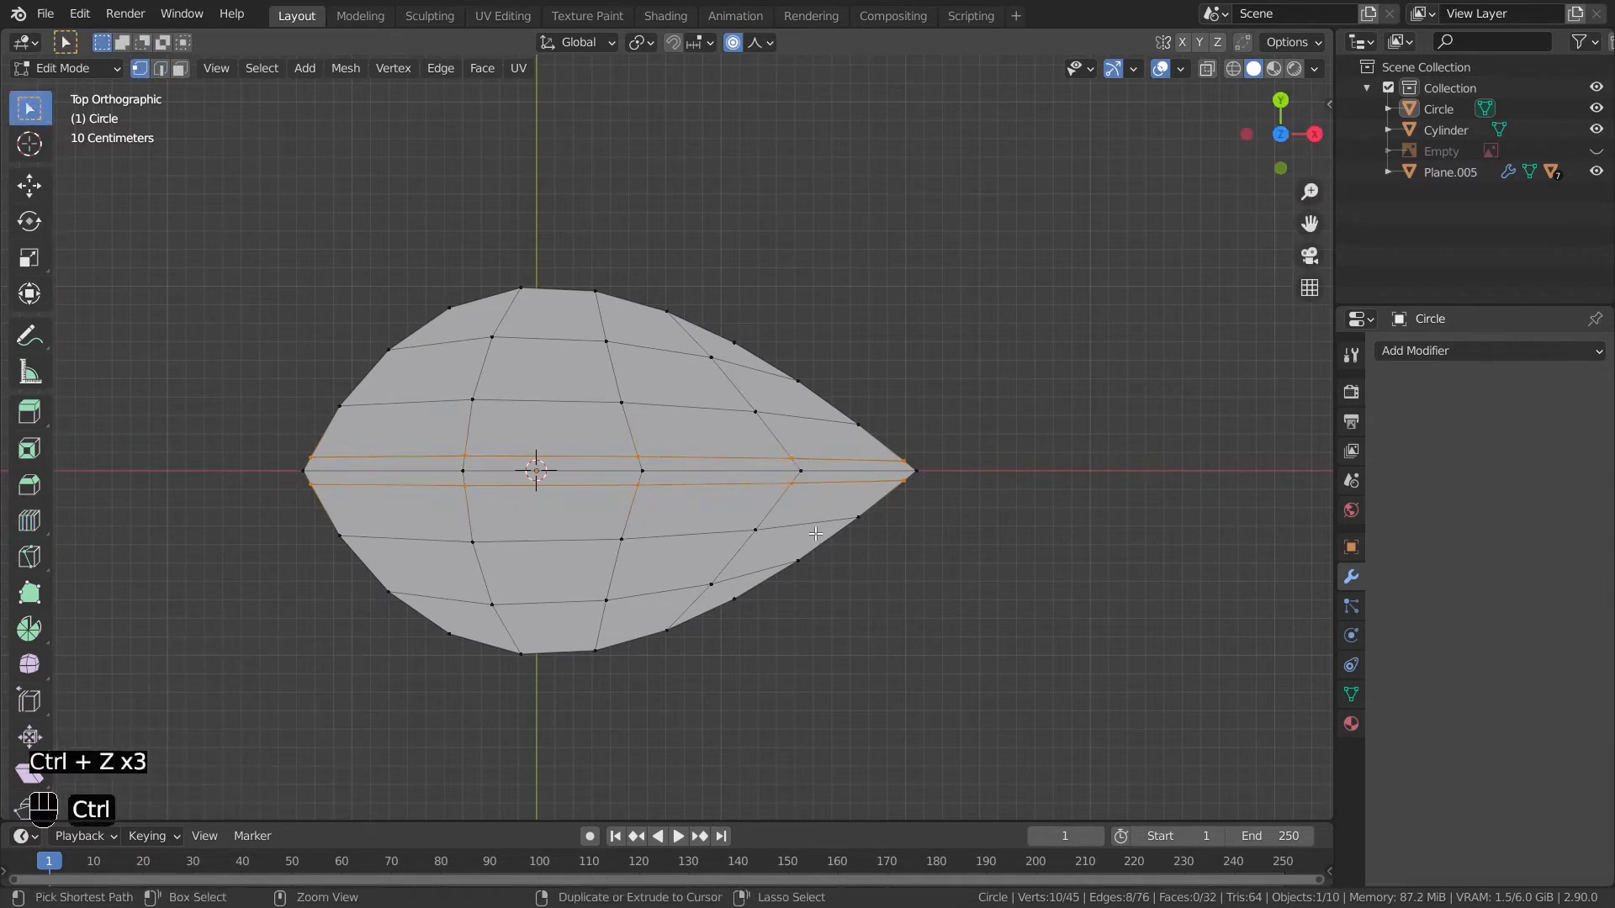
pyautogui.keyDown('ctrl'); pyautogui.click(460, 483); pyautogui.keyUp('ctrl')
pyautogui.keyDown('ctrl'); pyautogui.click(459, 473); pyautogui.keyUp('ctrl')
pyautogui.hotkey('ctrl', 'z')
pyautogui.keyDown('ctrl'); pyautogui.click(463, 470); pyautogui.keyUp('ctrl')
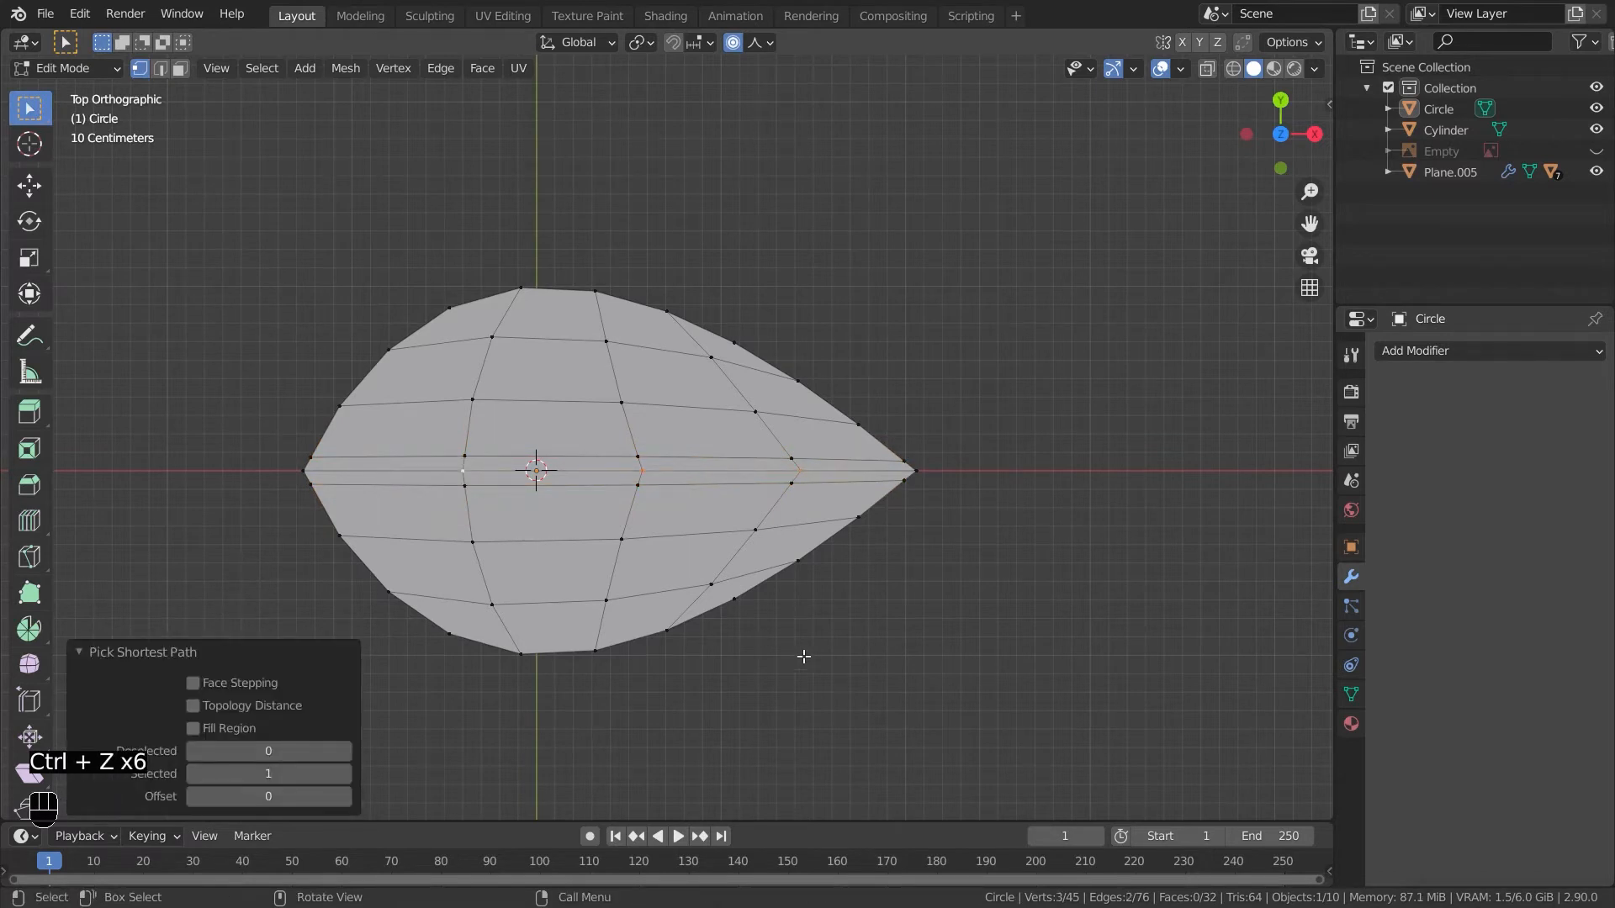
pyautogui.press('KP_3')
pyautogui.keyDown('shift'); pyautogui.moveTo(799, 666); pyautogui.dragTo(641, 341, button='middle'); pyautogui.keyUp('shift')
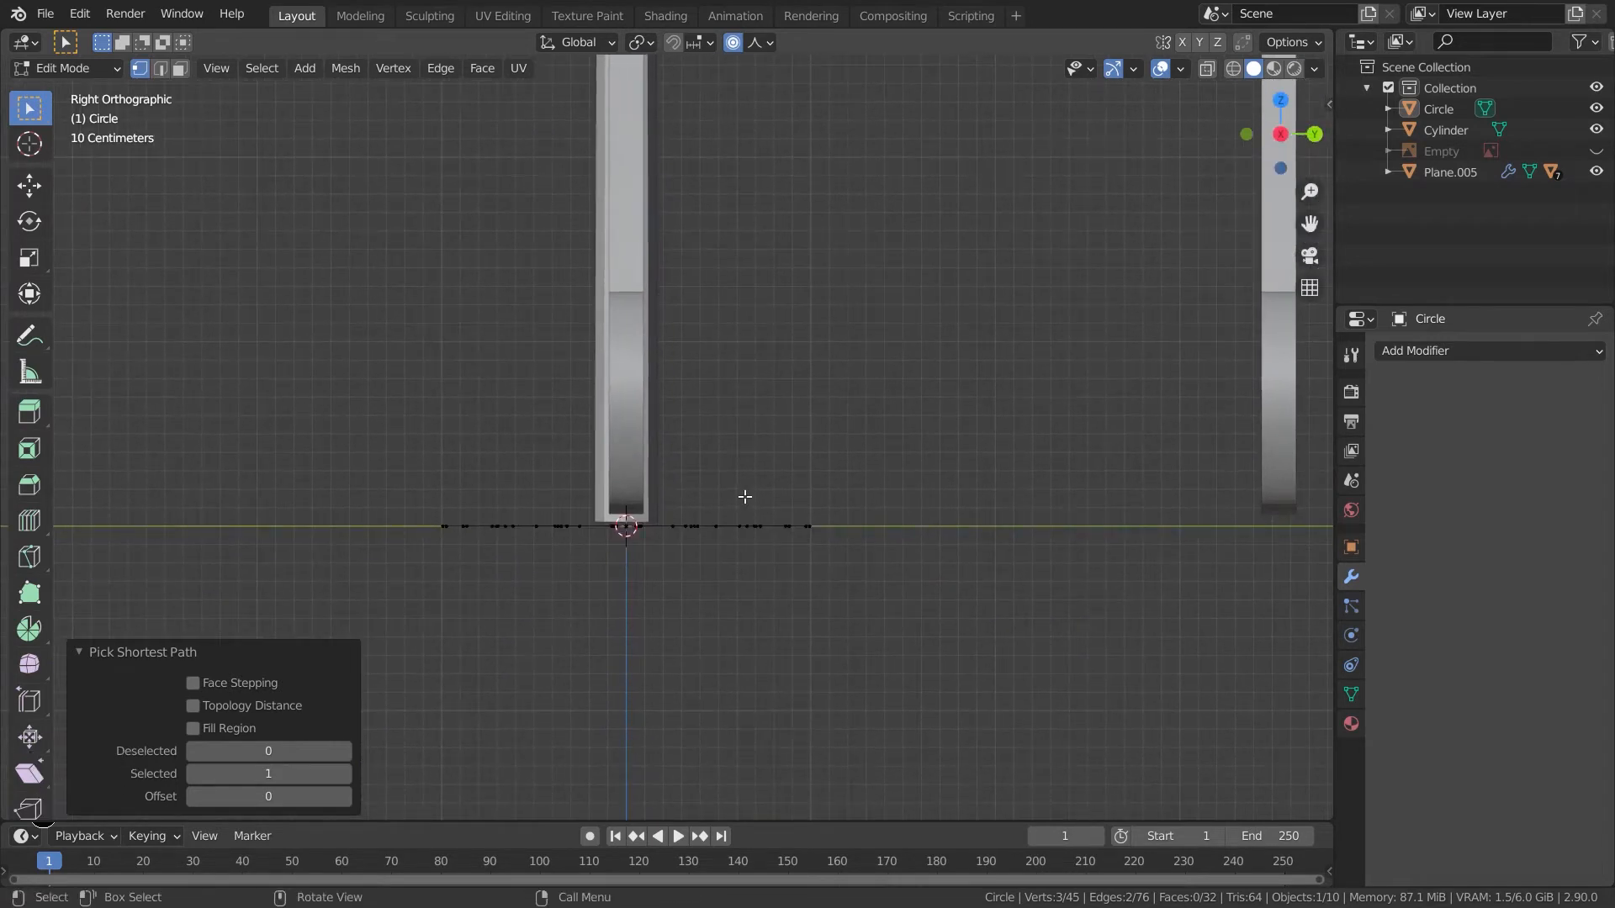
pyautogui.scroll(4, 741, 495)
pyautogui.keyDown('shift'); pyautogui.moveTo(739, 493); pyautogui.dragTo(765, 389, button='middle'); pyautogui.keyUp('shift')
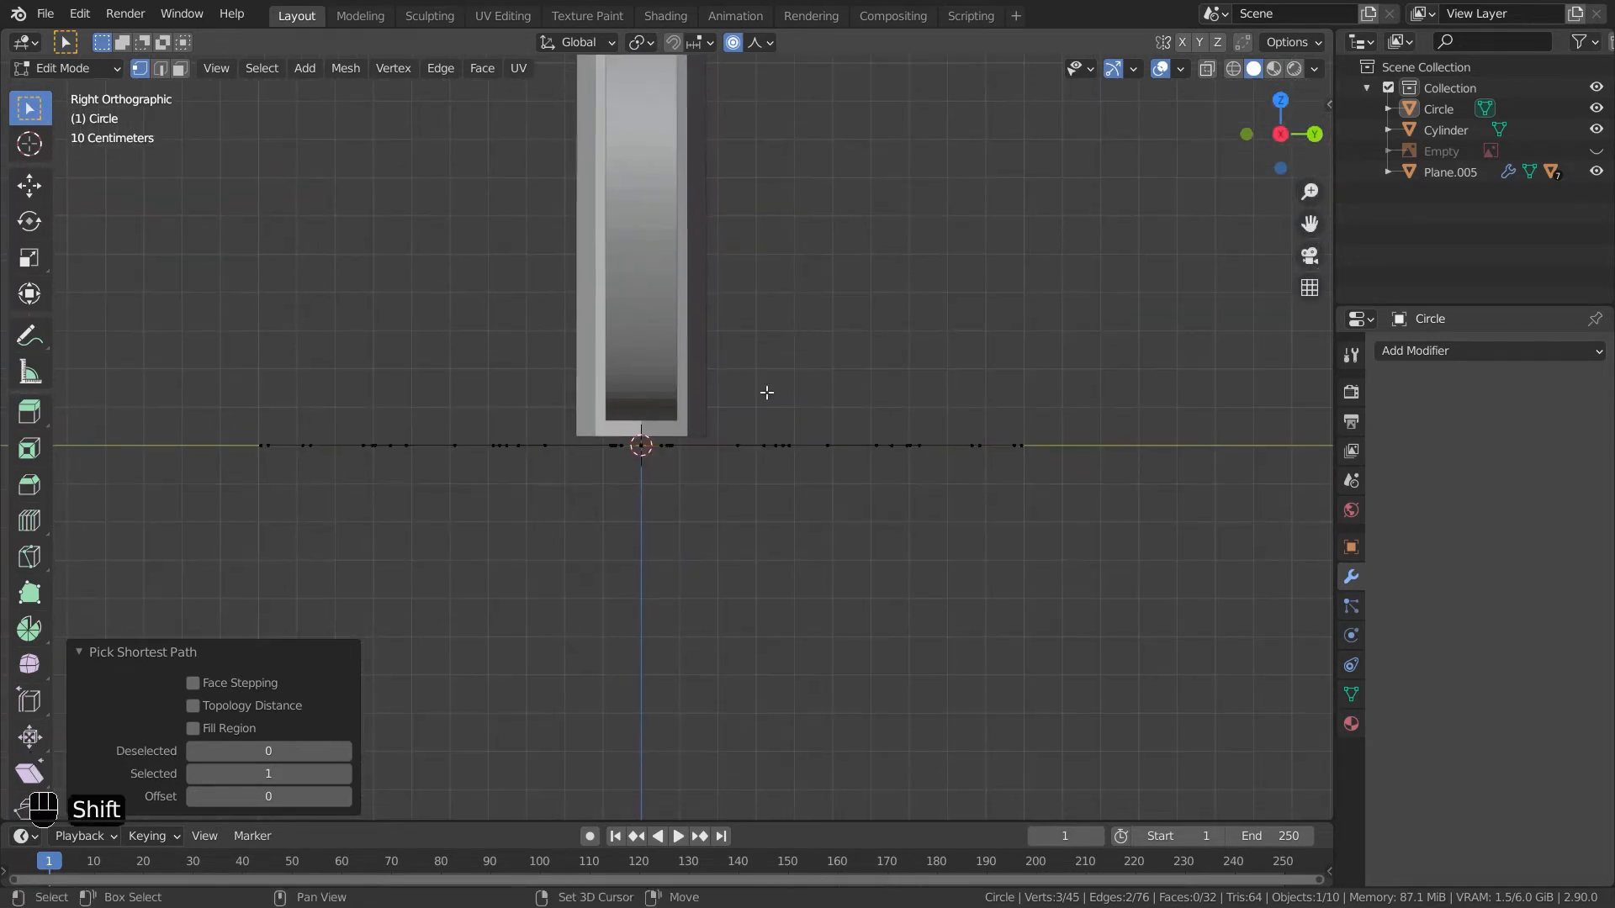
pyautogui.press('g')
pyautogui.press('z')
pyautogui.scroll(7, 735, 500)
pyautogui.scroll(2, 728, 516)
pyautogui.click(727, 508)
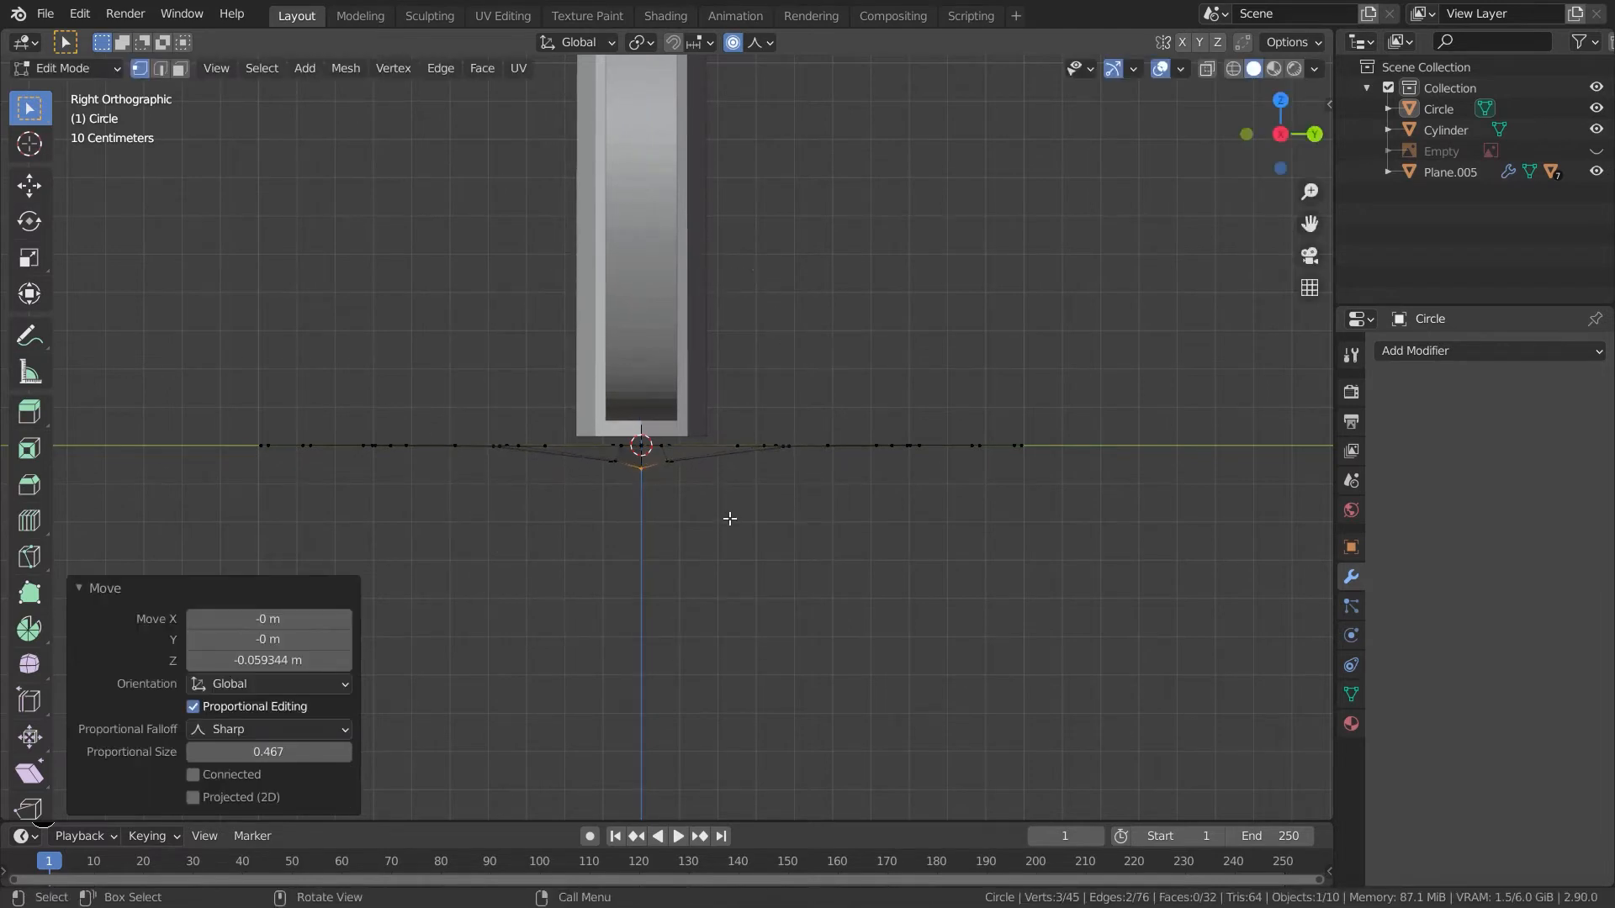
# - Reselect the central vertices in front view and move them further down along Z to crease the leaf
pyautogui.press('KP_3')
pyautogui.click(729, 519)
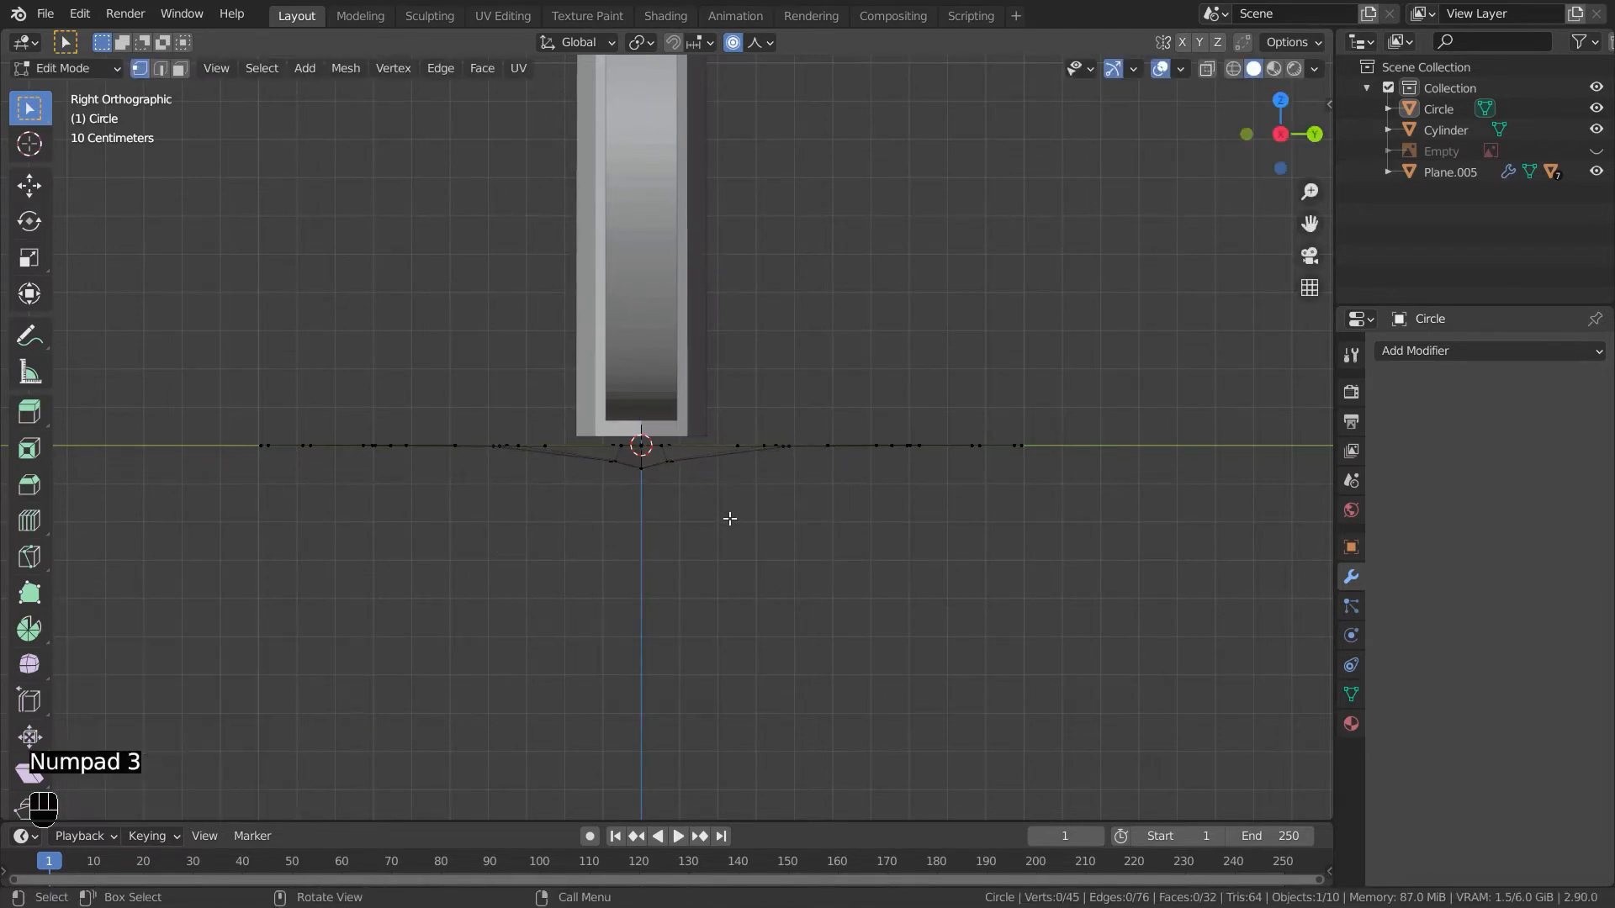
pyautogui.press('KP_1')
pyautogui.moveTo(745, 548); pyautogui.dragTo(747, 651, button='middle')
pyautogui.keyDown('shift'); pyautogui.moveTo(936, 464); pyautogui.dragTo(1109, 507, button='middle'); pyautogui.keyUp('shift')
pyautogui.keyDown('ctrl'); pyautogui.click(437, 570); pyautogui.keyUp('ctrl')
pyautogui.press('KP_3')
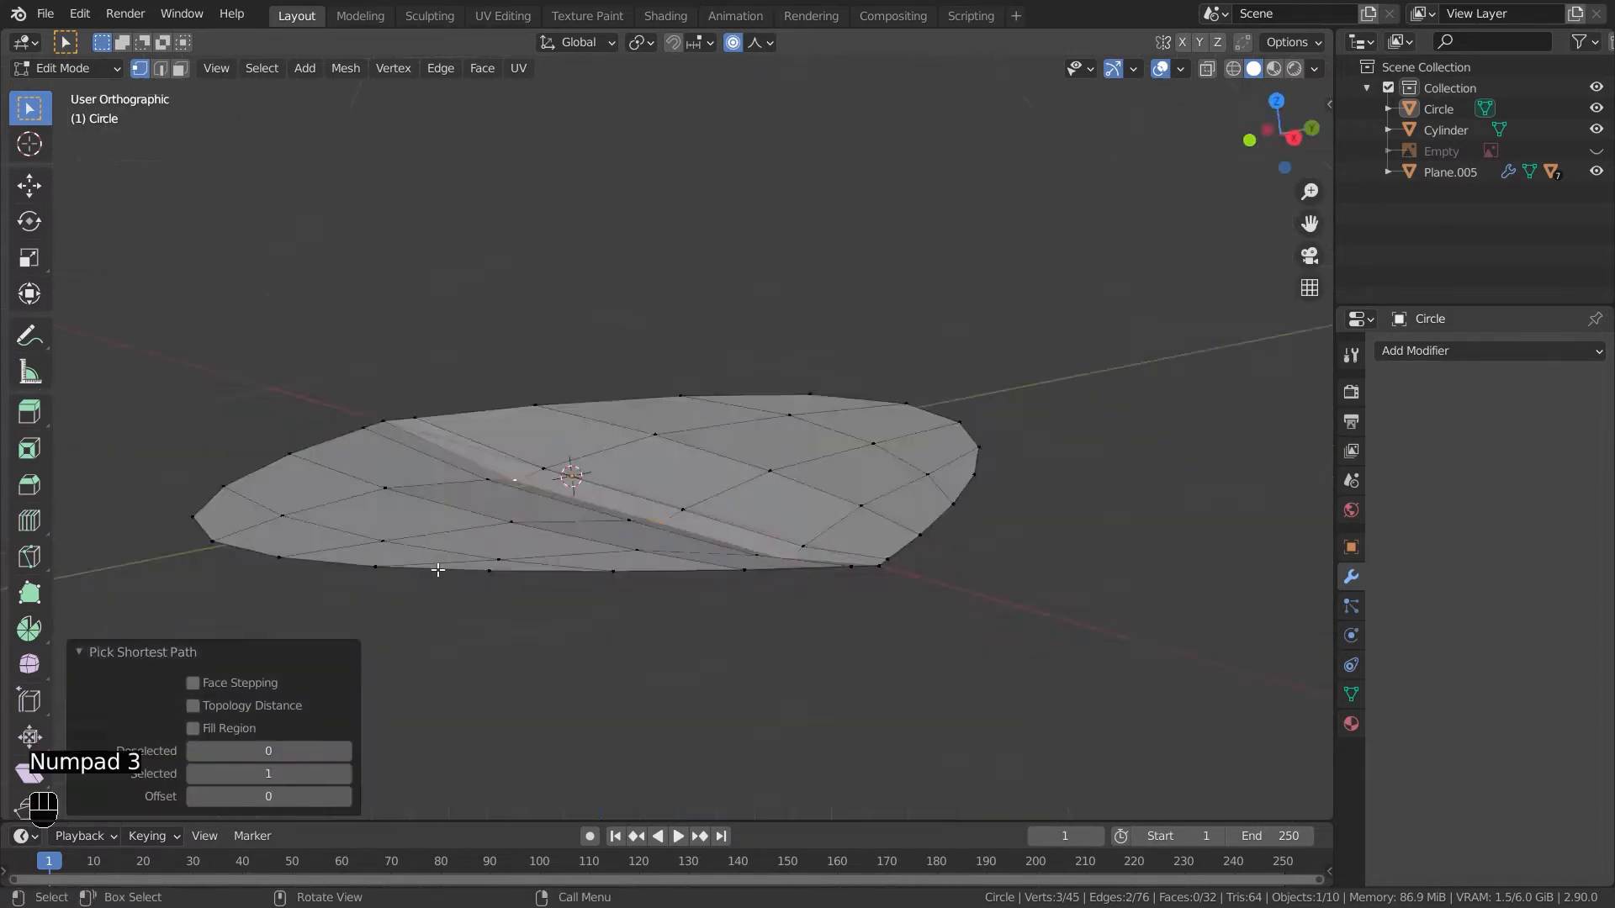
pyautogui.press('KP_1')
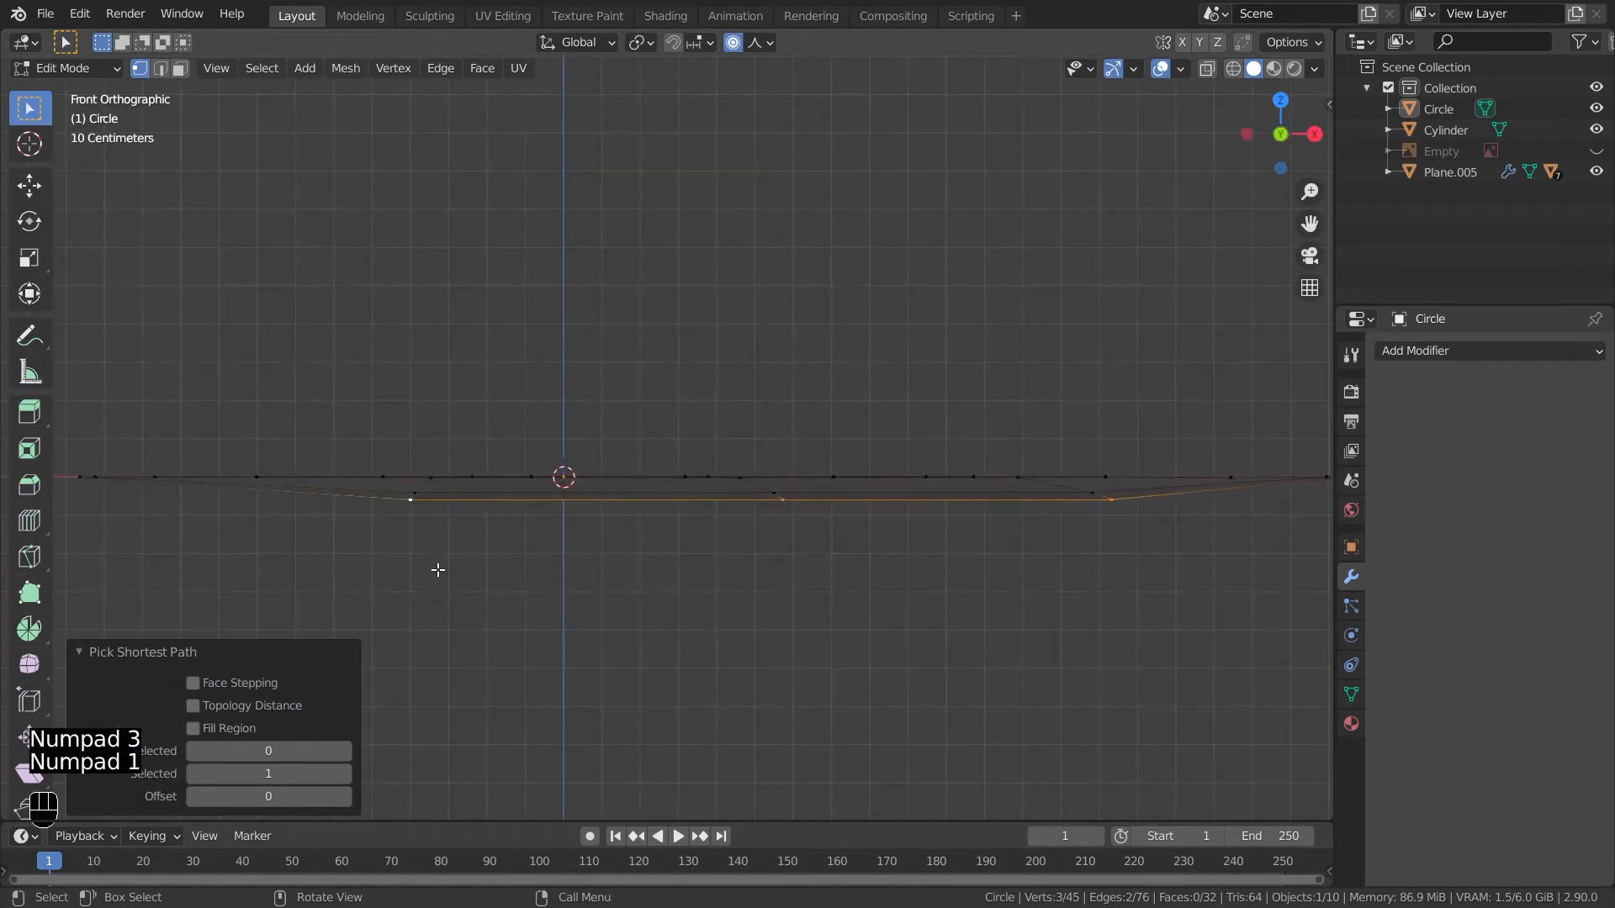
pyautogui.press('g')
pyautogui.press('z')
pyautogui.click(569, 596)
pyautogui.moveTo(569, 597); pyautogui.dragTo(590, 703, button='middle')
pyautogui.press('Tab')
pyautogui.press('Tab')
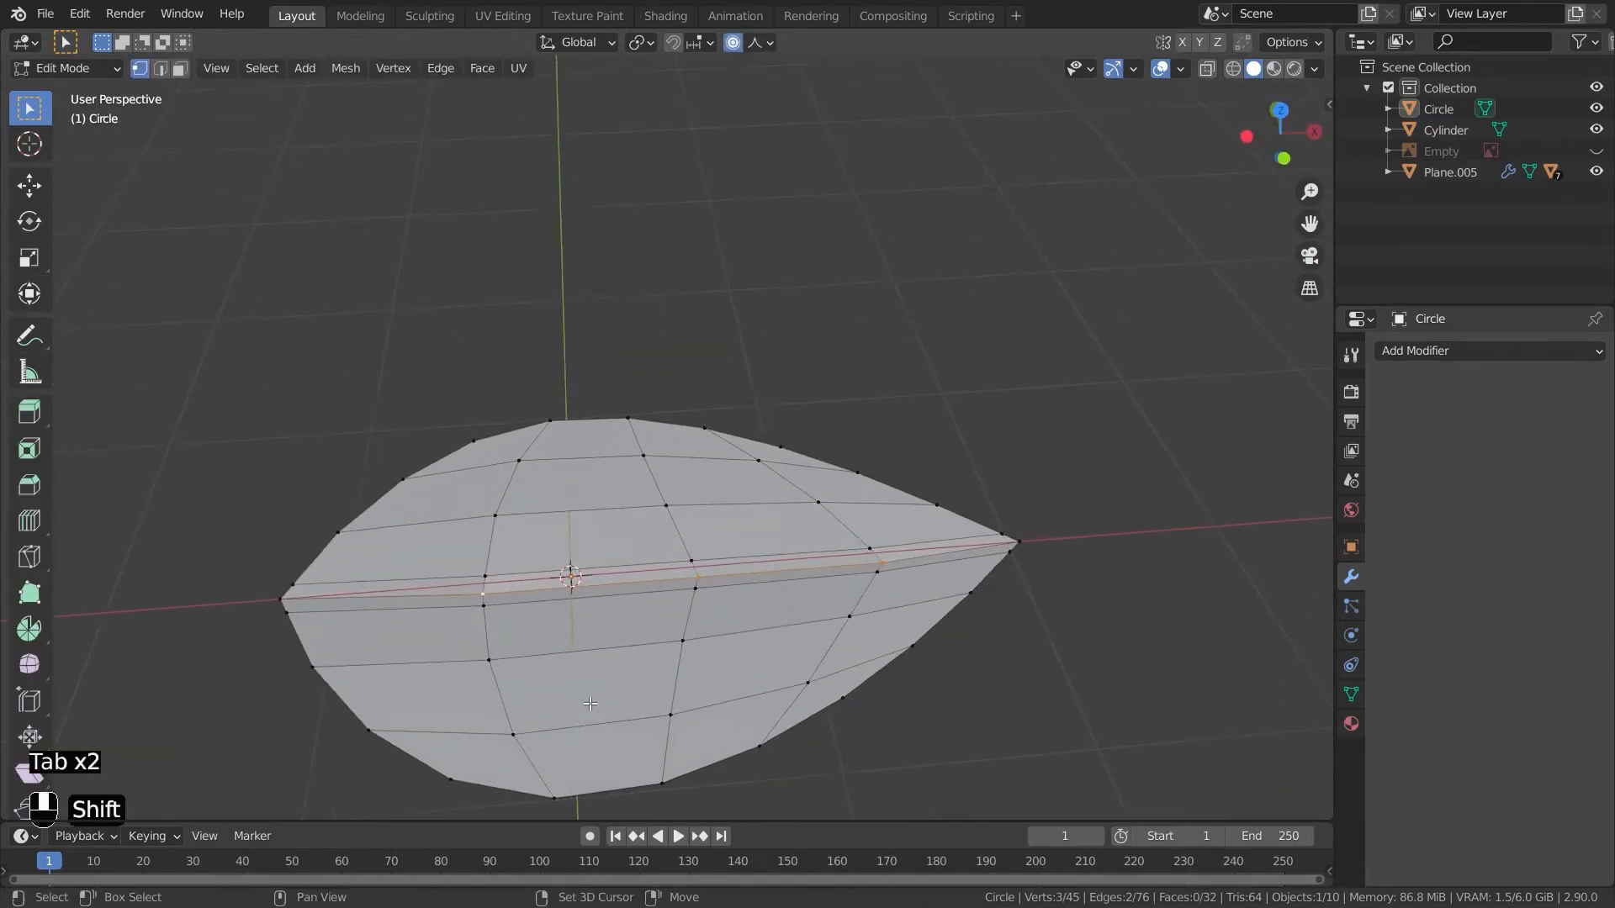
pyautogui.keyDown('shift'); pyautogui.moveTo(278, 596); pyautogui.dragTo(599, 625, button='middle'); pyautogui.keyUp('shift')
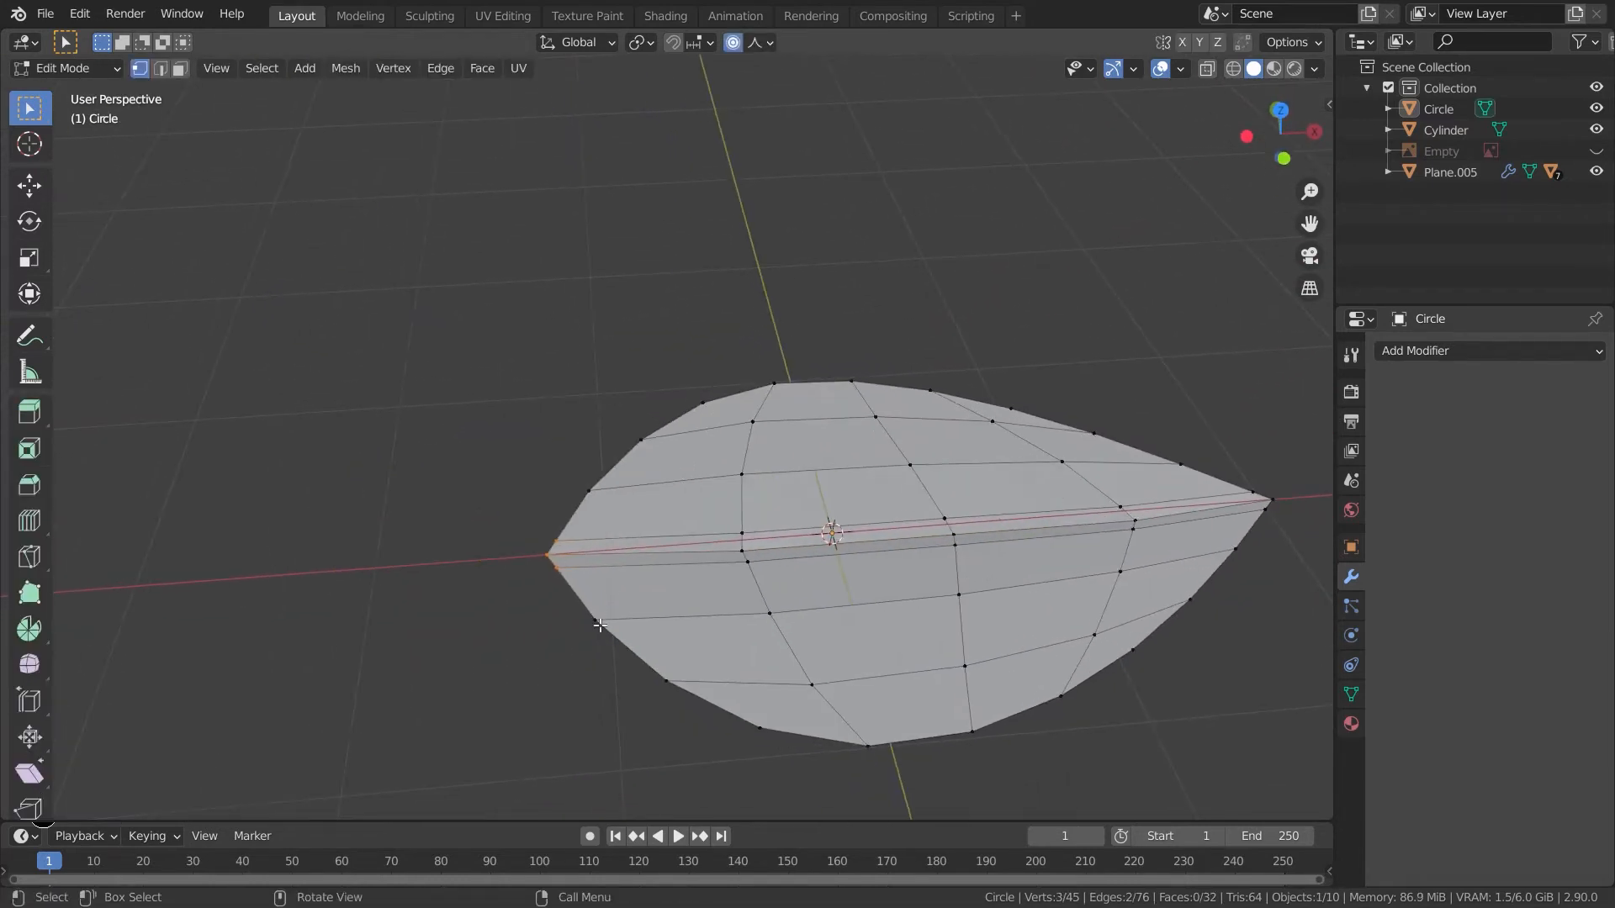
# - Extrude the leaf's pointed end vertex along X several times to form a long stem
pyautogui.press('e')
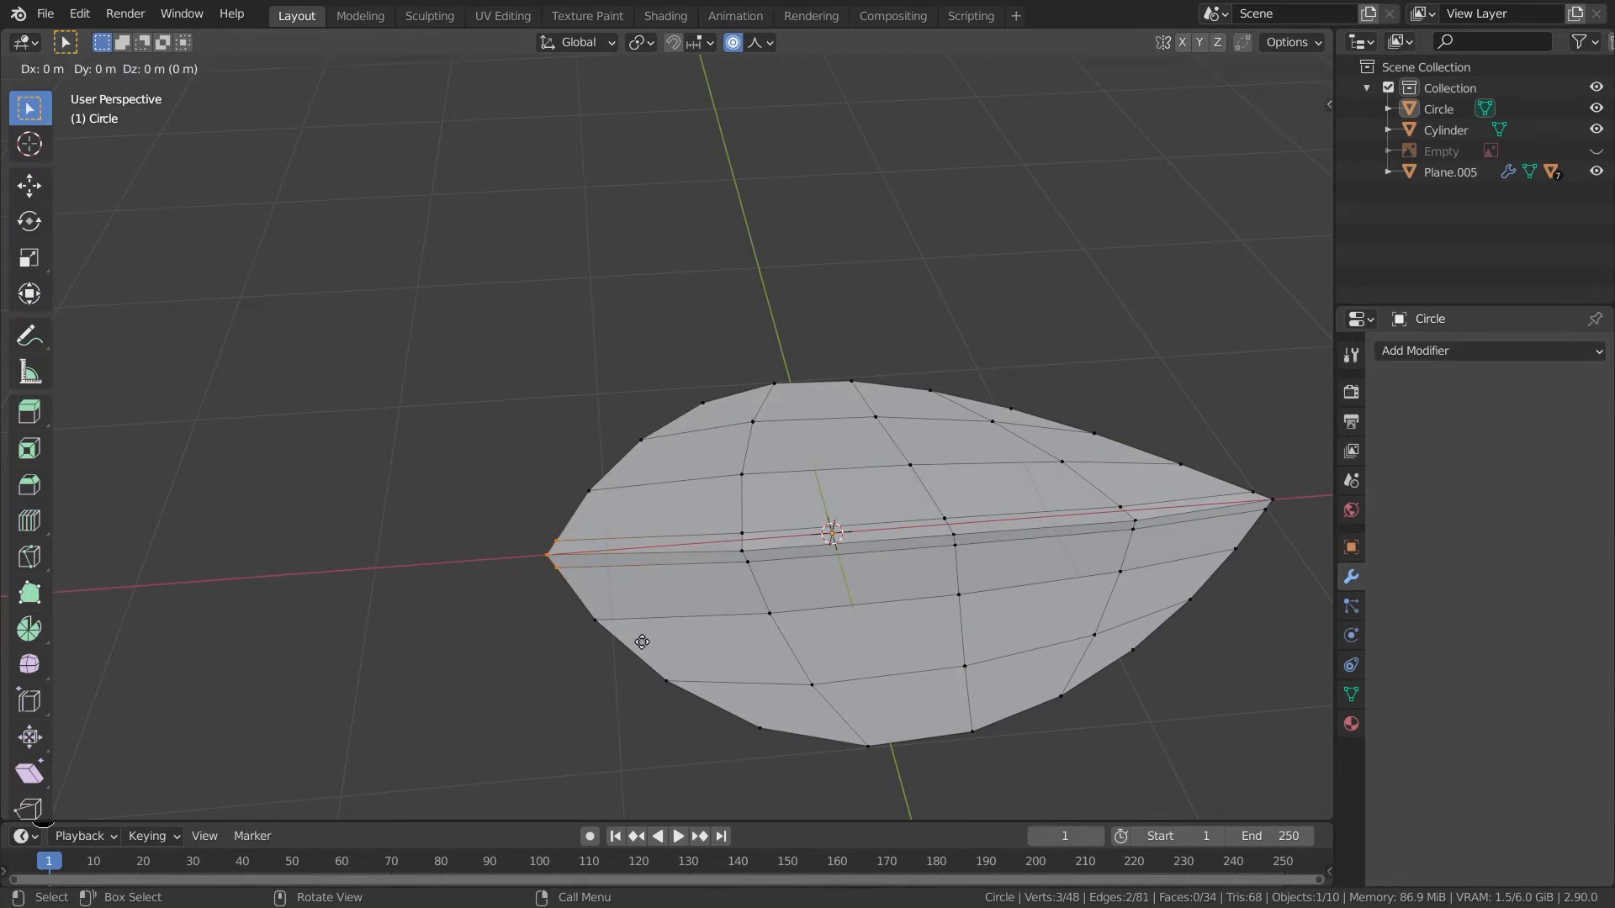
pyautogui.press('x')
pyautogui.click(570, 659)
pyautogui.press('e')
pyautogui.press('x')
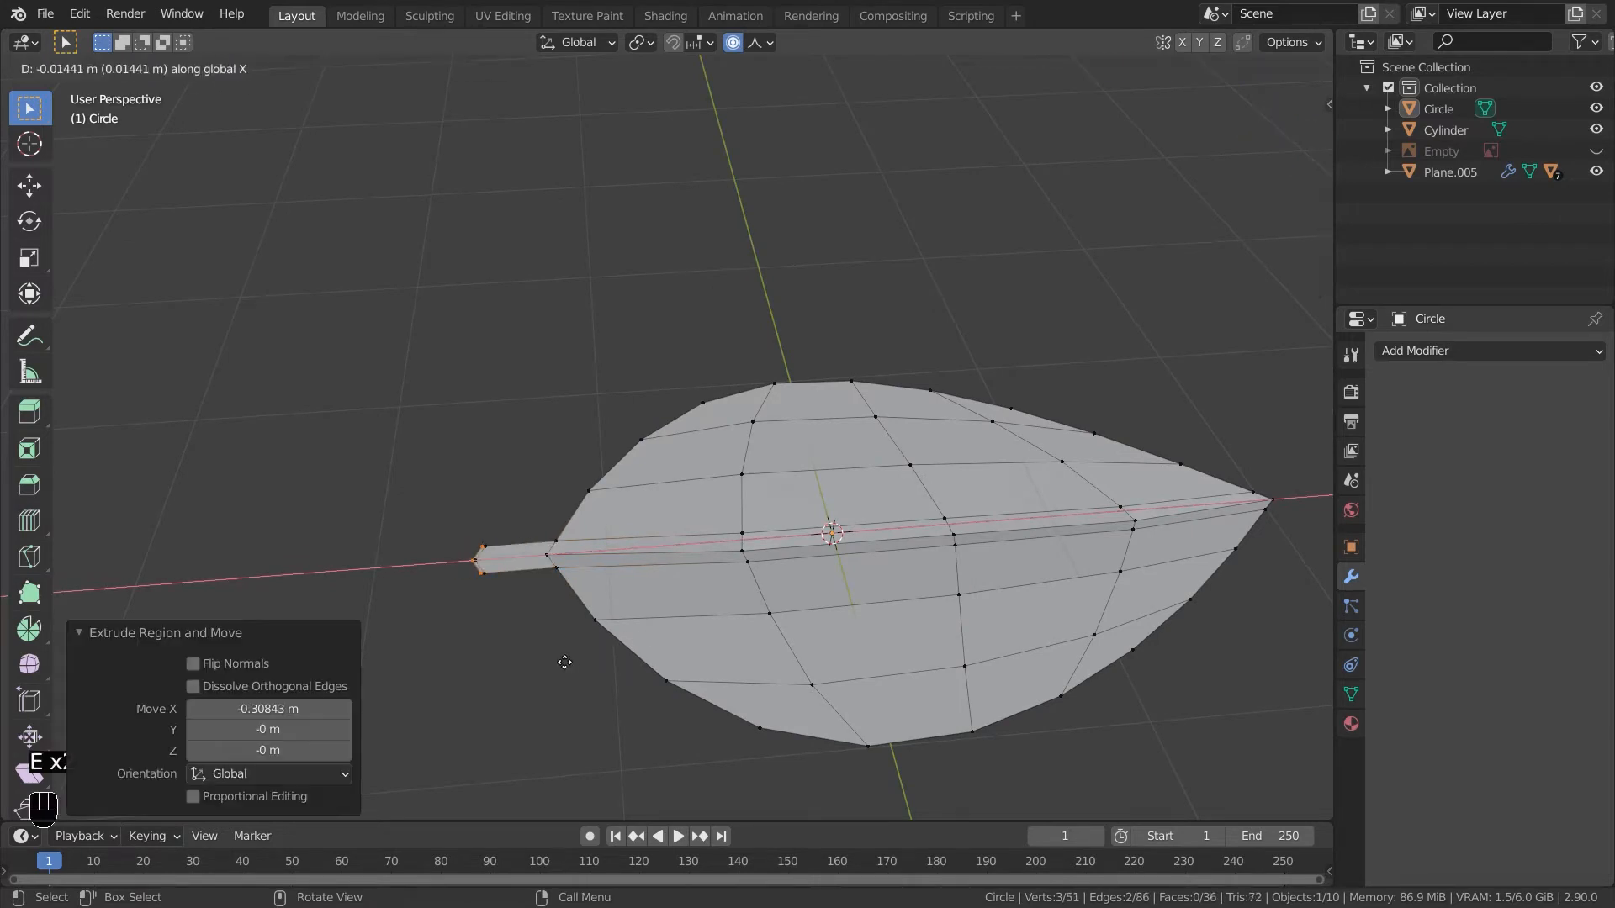
pyautogui.click(454, 666)
pyautogui.press('e')
pyautogui.press('x')
pyautogui.click(483, 693)
pyautogui.keyDown('shift'); pyautogui.moveTo(483, 692); pyautogui.dragTo(678, 707, button='middle'); pyautogui.keyUp('shift')
pyautogui.press('e')
pyautogui.press('x')
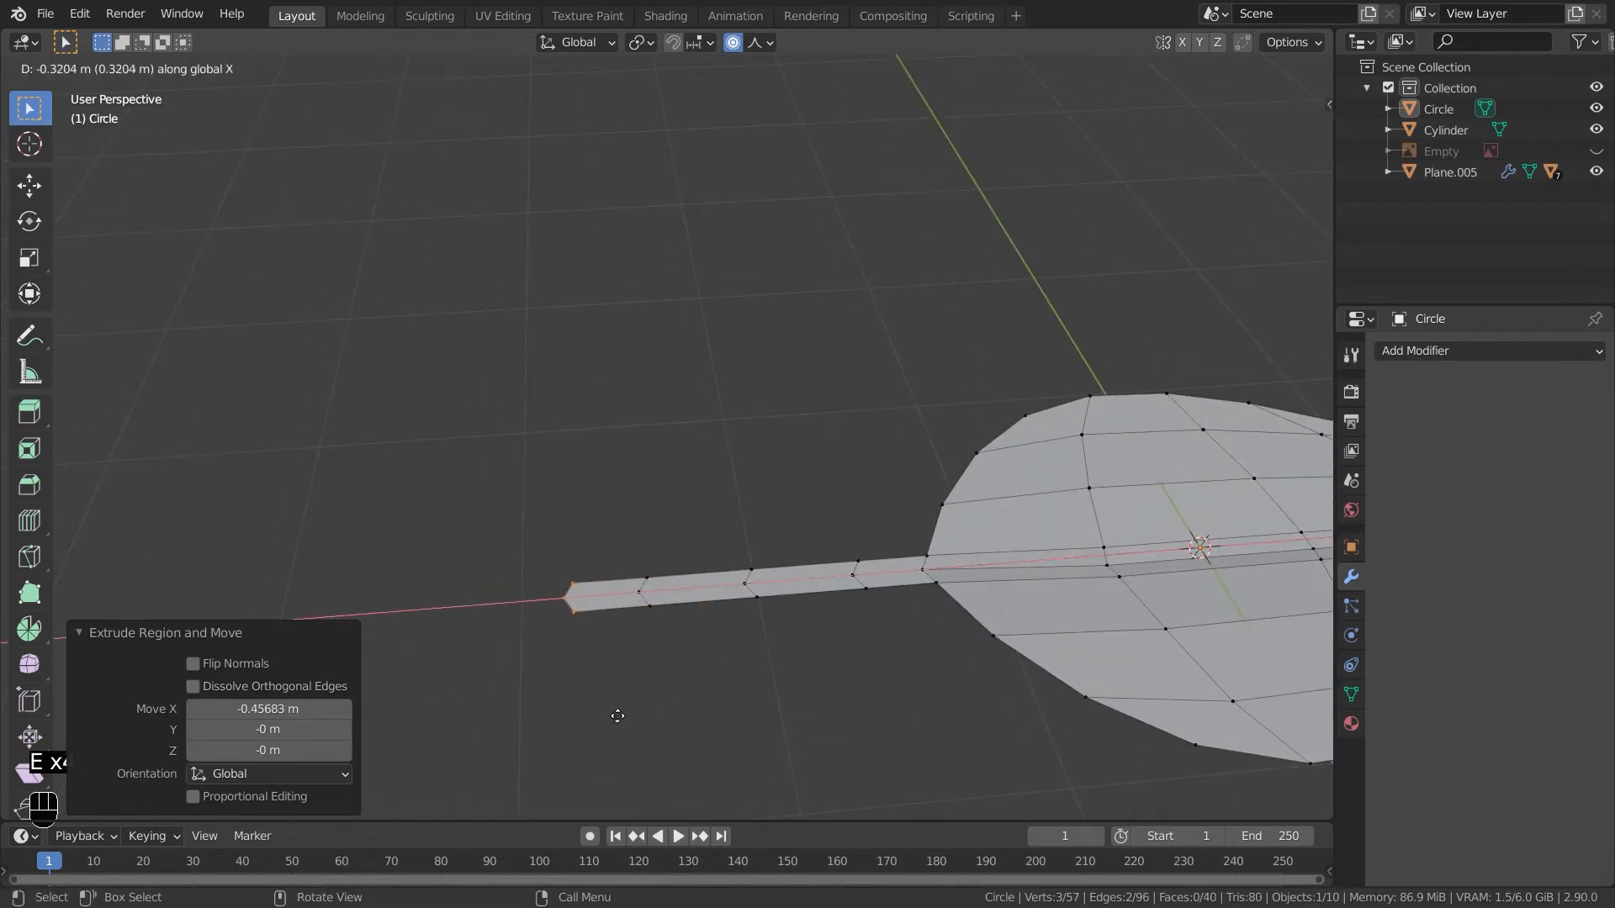
pyautogui.click(619, 710)
# - Scale the stem's end vertices with proportional editing to flare and shape the stem's tip
pyautogui.press('s')
pyautogui.rightClick(755, 708)
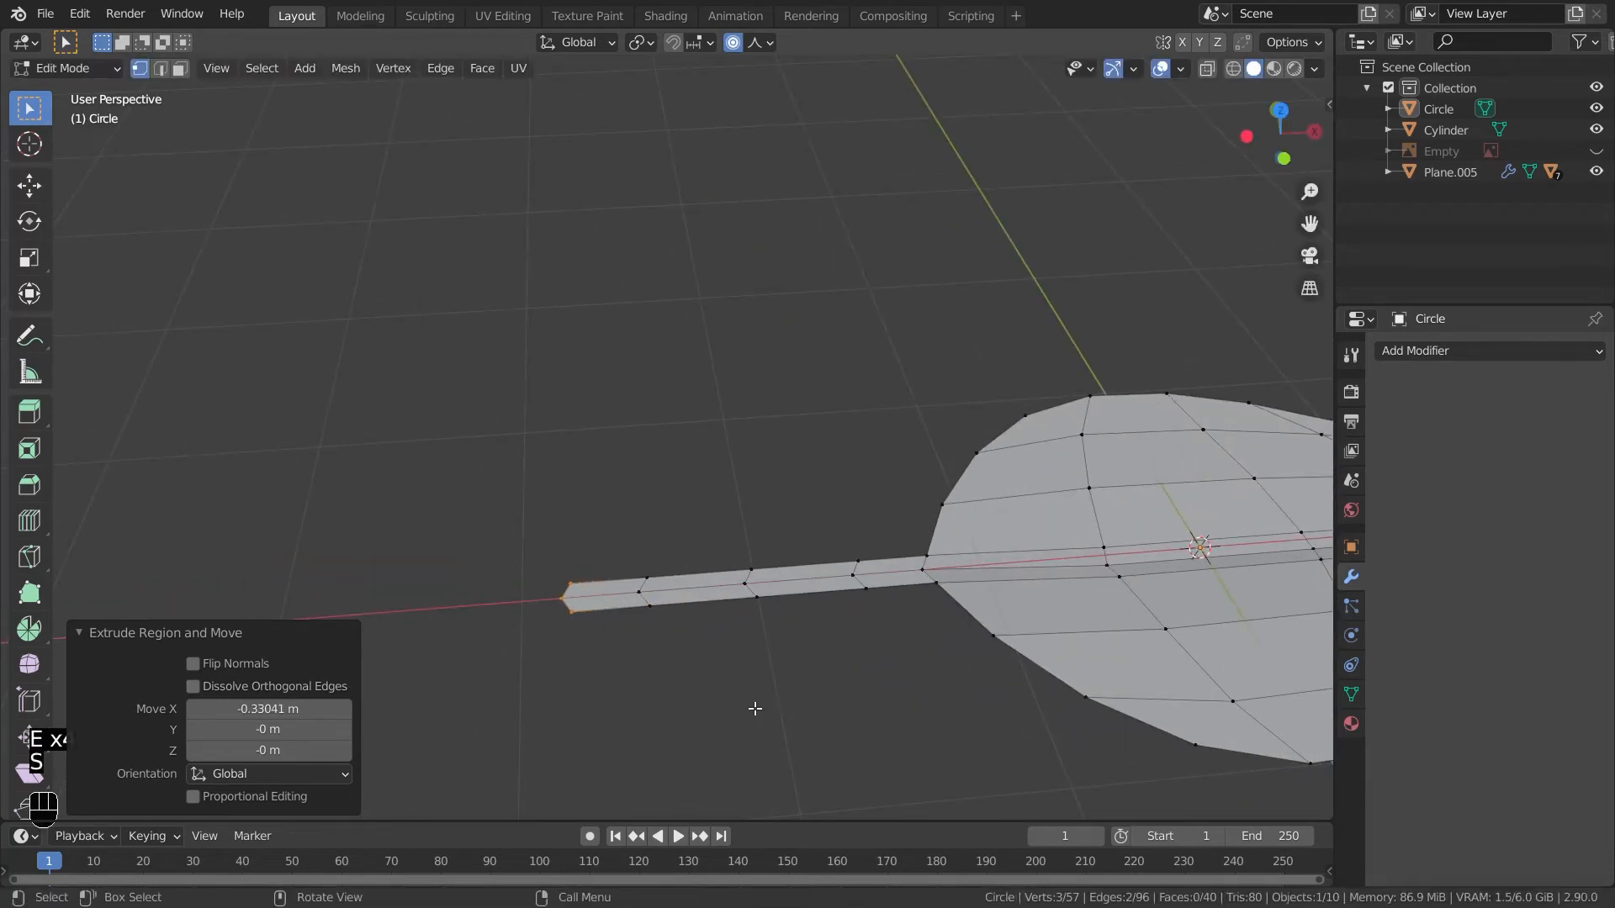
pyautogui.press('o')
pyautogui.press('s')
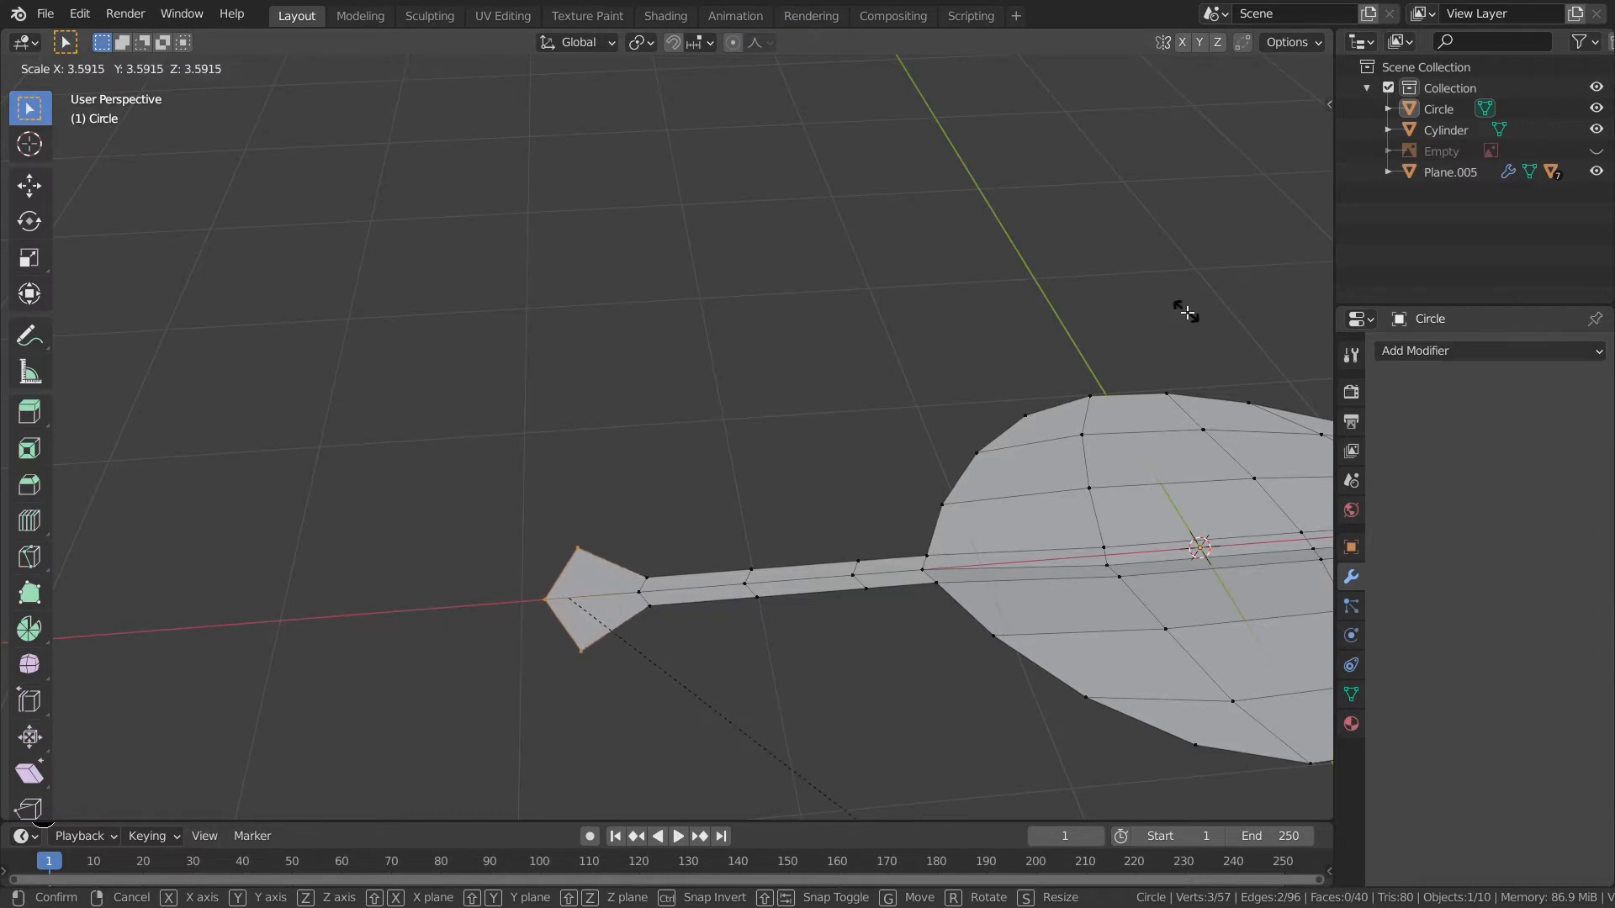
pyautogui.click(1185, 319)
pyautogui.press('s')
pyautogui.press('x')
pyautogui.click(592, 585)
pyautogui.press('s')
pyautogui.click(683, 623)
# - Leave edit mode and orbit around the leaf to inspect its shape
pyautogui.press('Tab')
pyautogui.scroll(-6, 879, 486)
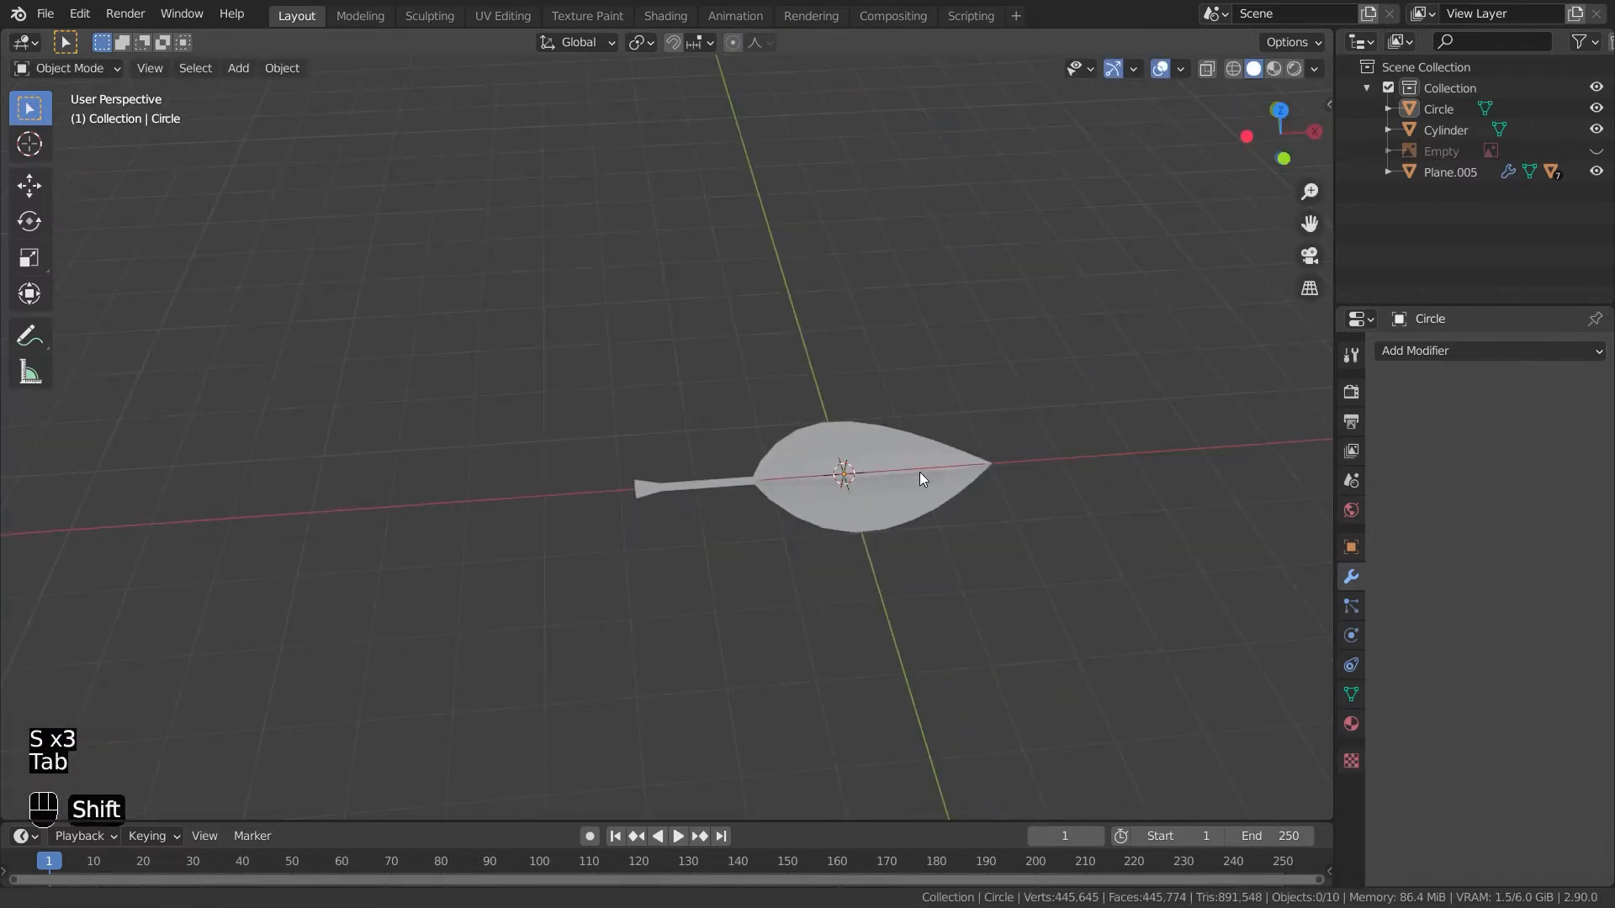
pyautogui.keyDown('shift'); pyautogui.moveTo(920, 472); pyautogui.dragTo(765, 465, button='middle'); pyautogui.keyUp('shift')
pyautogui.scroll(5, 771, 466)
pyautogui.moveTo(880, 493); pyautogui.dragTo(822, 623, button='middle')
pyautogui.click(804, 619)
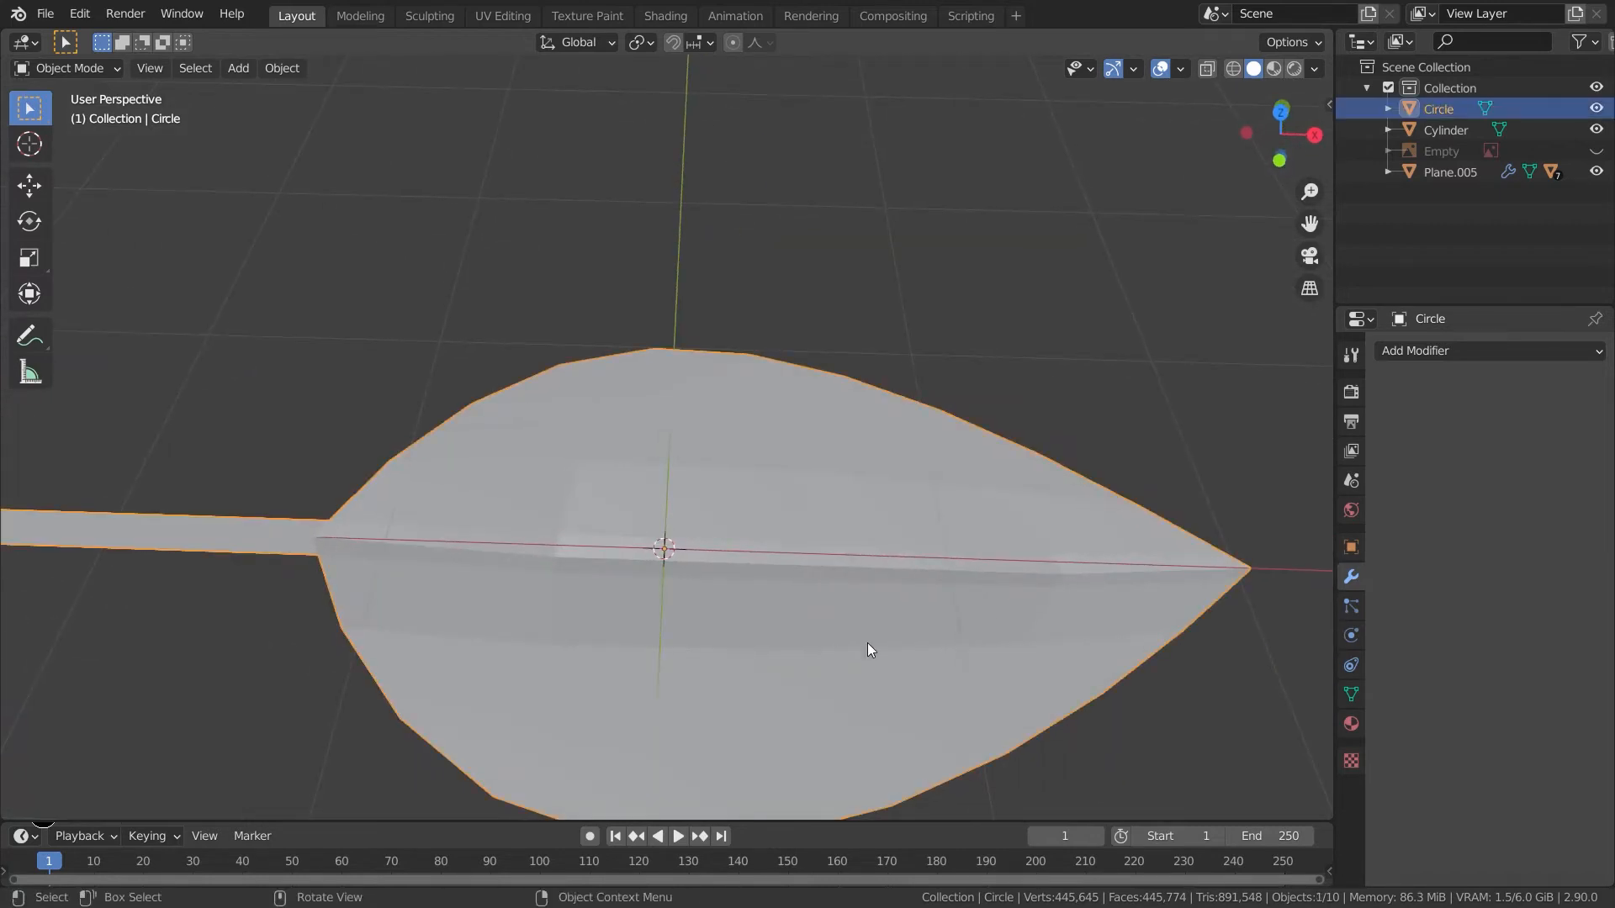
pyautogui.moveTo(1055, 804); pyautogui.dragTo(1023, 566, button='middle')
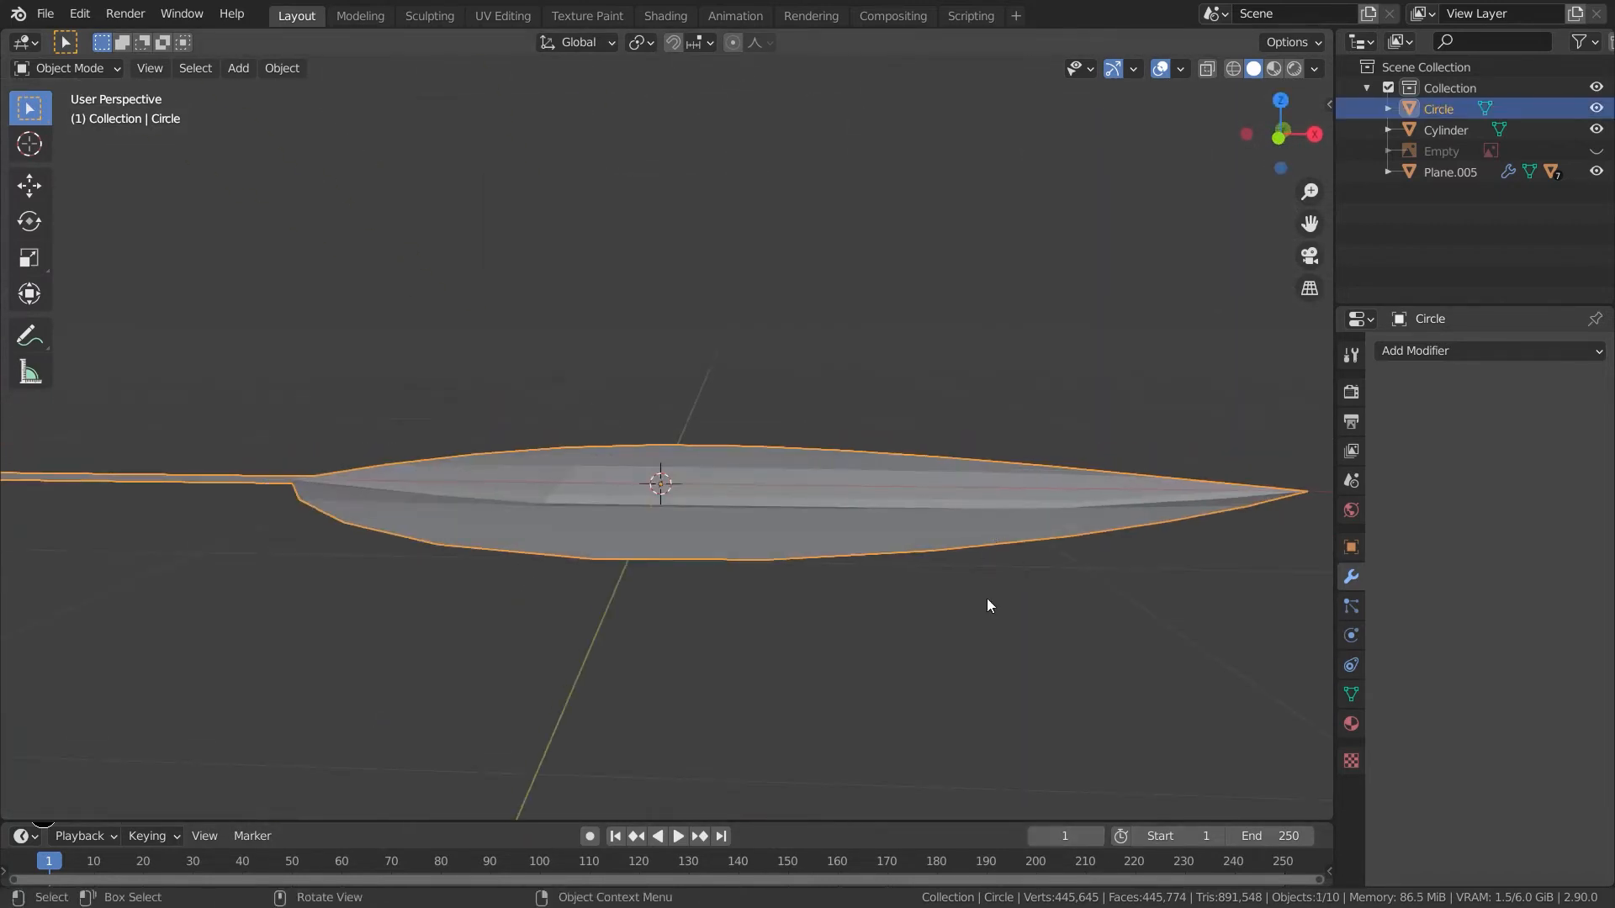
# - Select the stem end and leaf tip in front view and lower them 0.6563 m along Z with sharp proportional size 2.144
pyautogui.press('KP_1')
pyautogui.press('Tab')
pyautogui.keyDown('shift'); pyautogui.moveTo(1006, 548); pyautogui.dragTo(476, 715, button='middle'); pyautogui.keyUp('shift')
pyautogui.moveTo(471, 628); pyautogui.dragTo(400, 717)
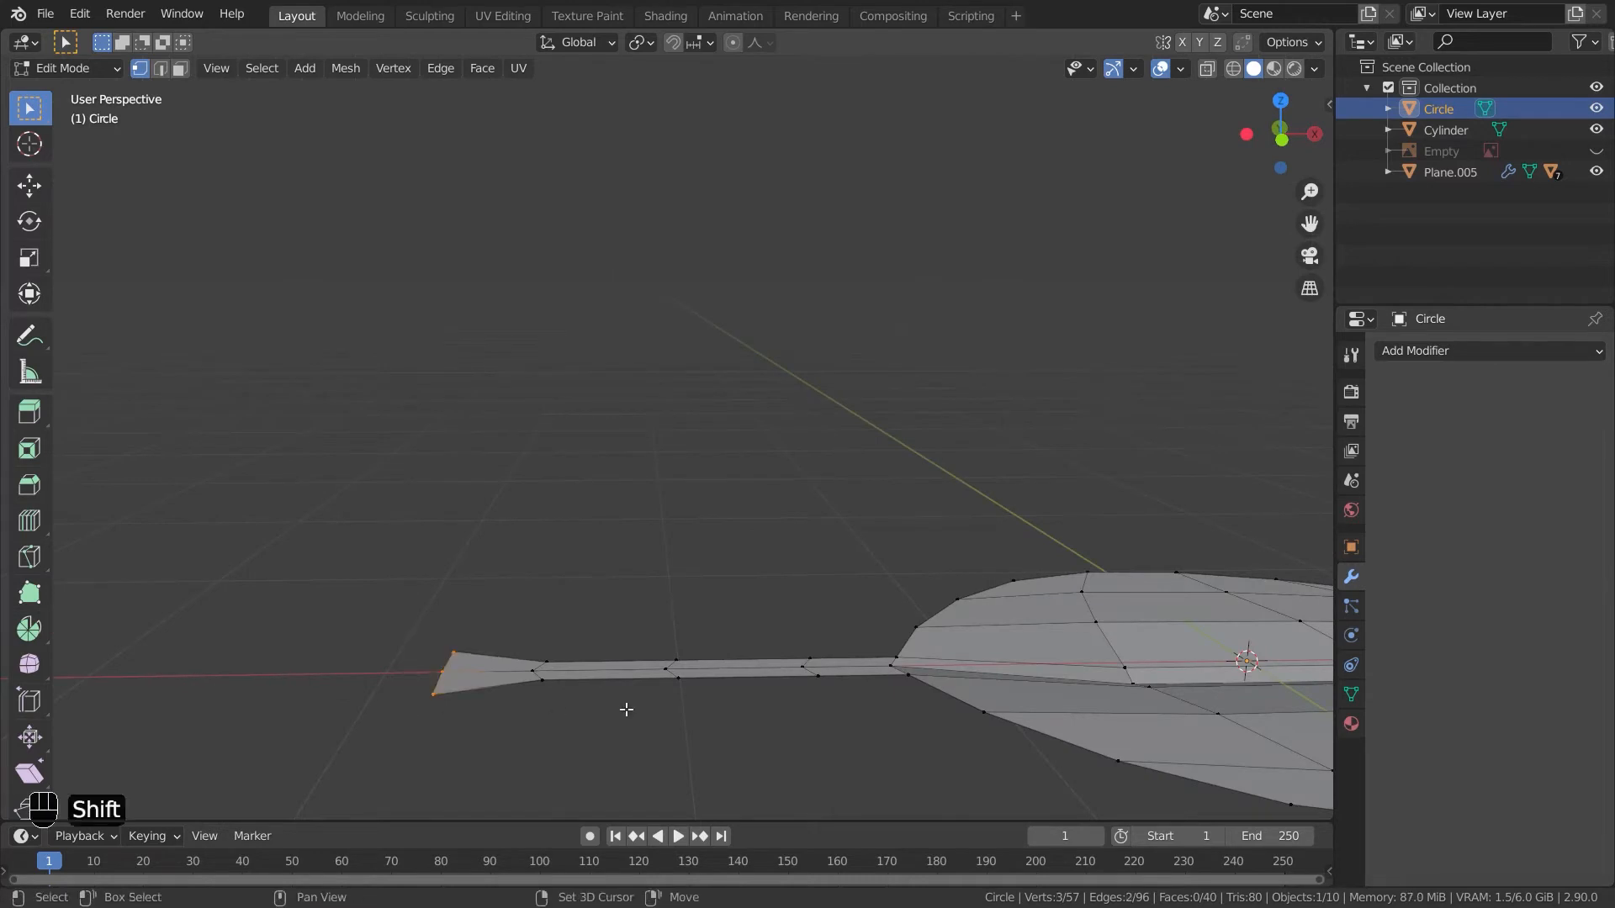
pyautogui.keyDown('shift'); pyautogui.moveTo(660, 710); pyautogui.dragTo(1077, 674, button='middle'); pyautogui.keyUp('shift')
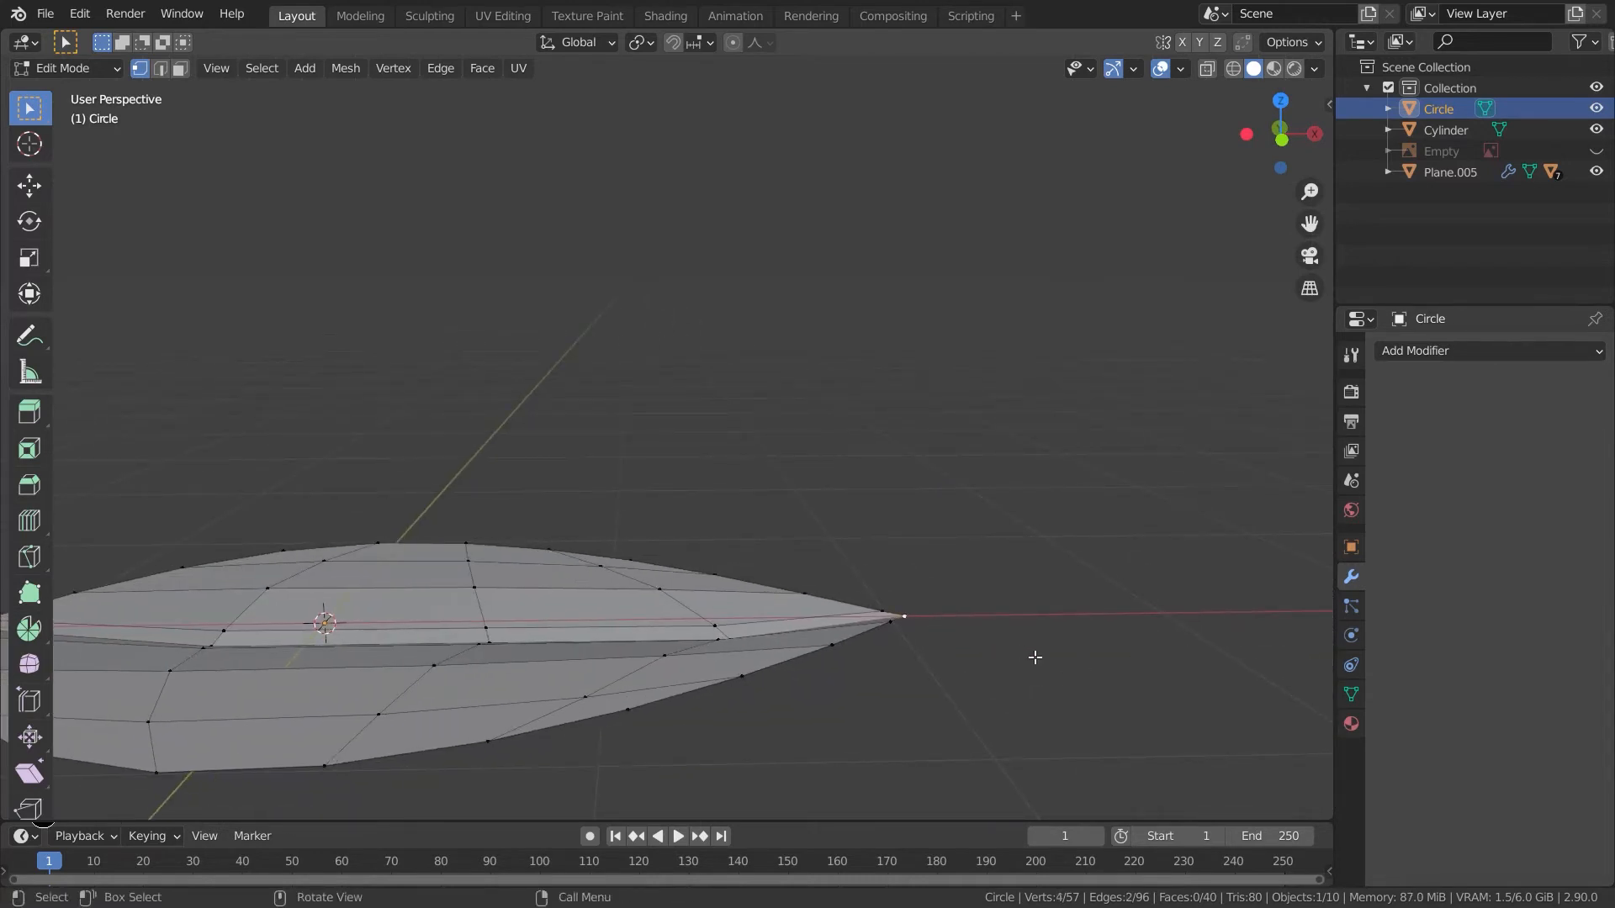
pyautogui.press('KP_3')
pyautogui.press('KP_1')
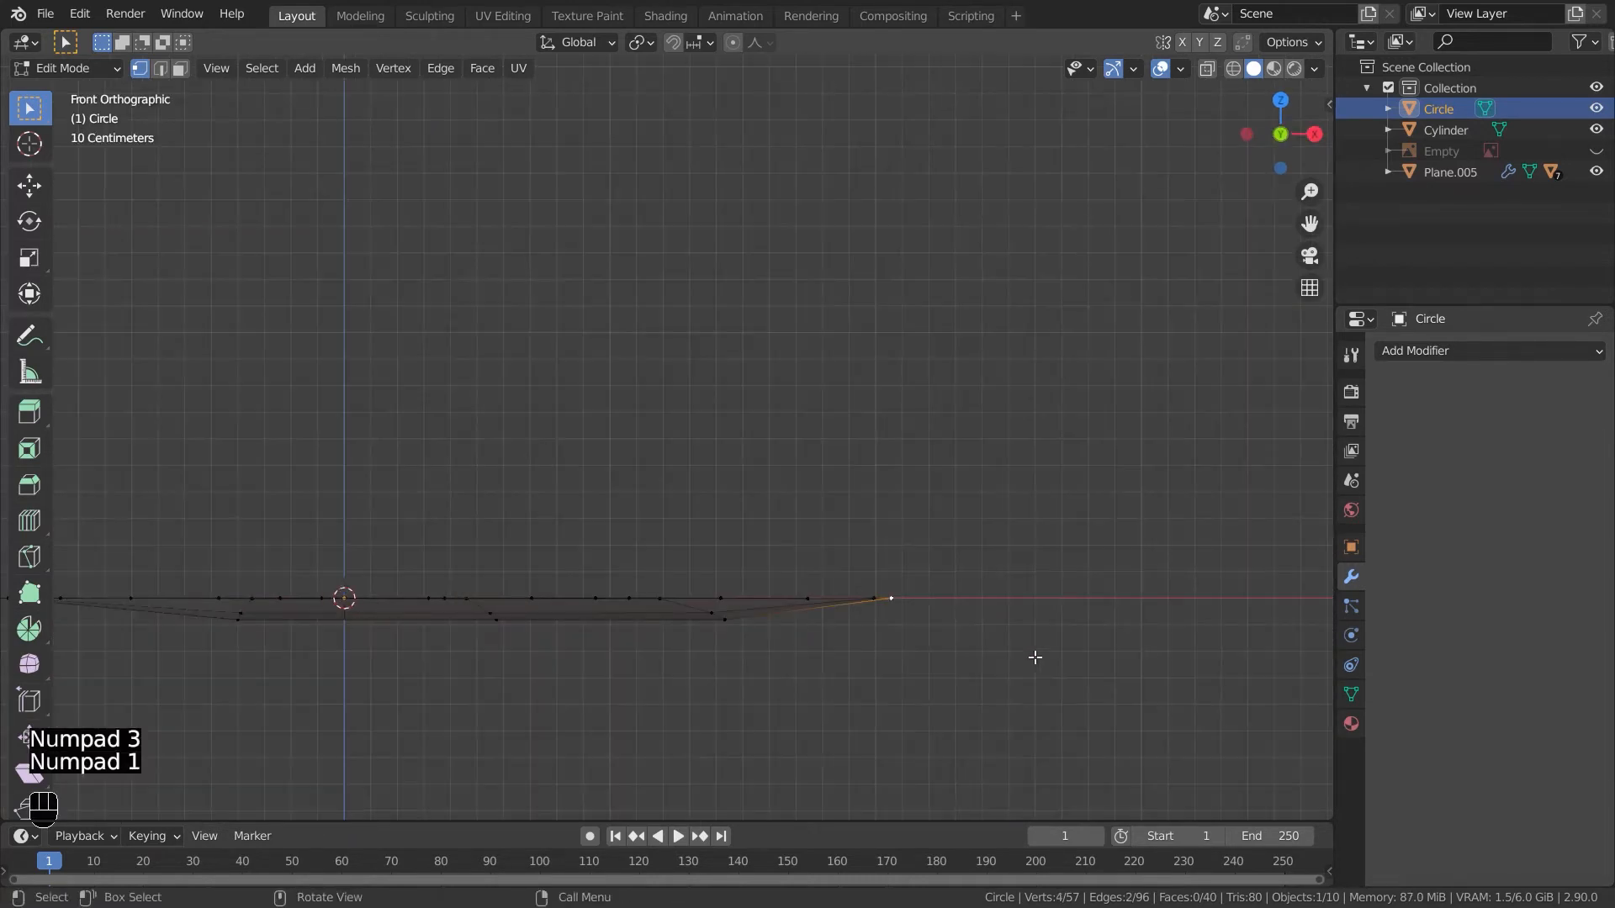
pyautogui.keyDown('shift'); pyautogui.moveTo(799, 378); pyautogui.dragTo(1086, 415, button='middle'); pyautogui.keyUp('shift')
pyautogui.scroll(-3, 1086, 415)
pyautogui.press('g')
pyautogui.press('z')
pyautogui.rightClick(876, 487)
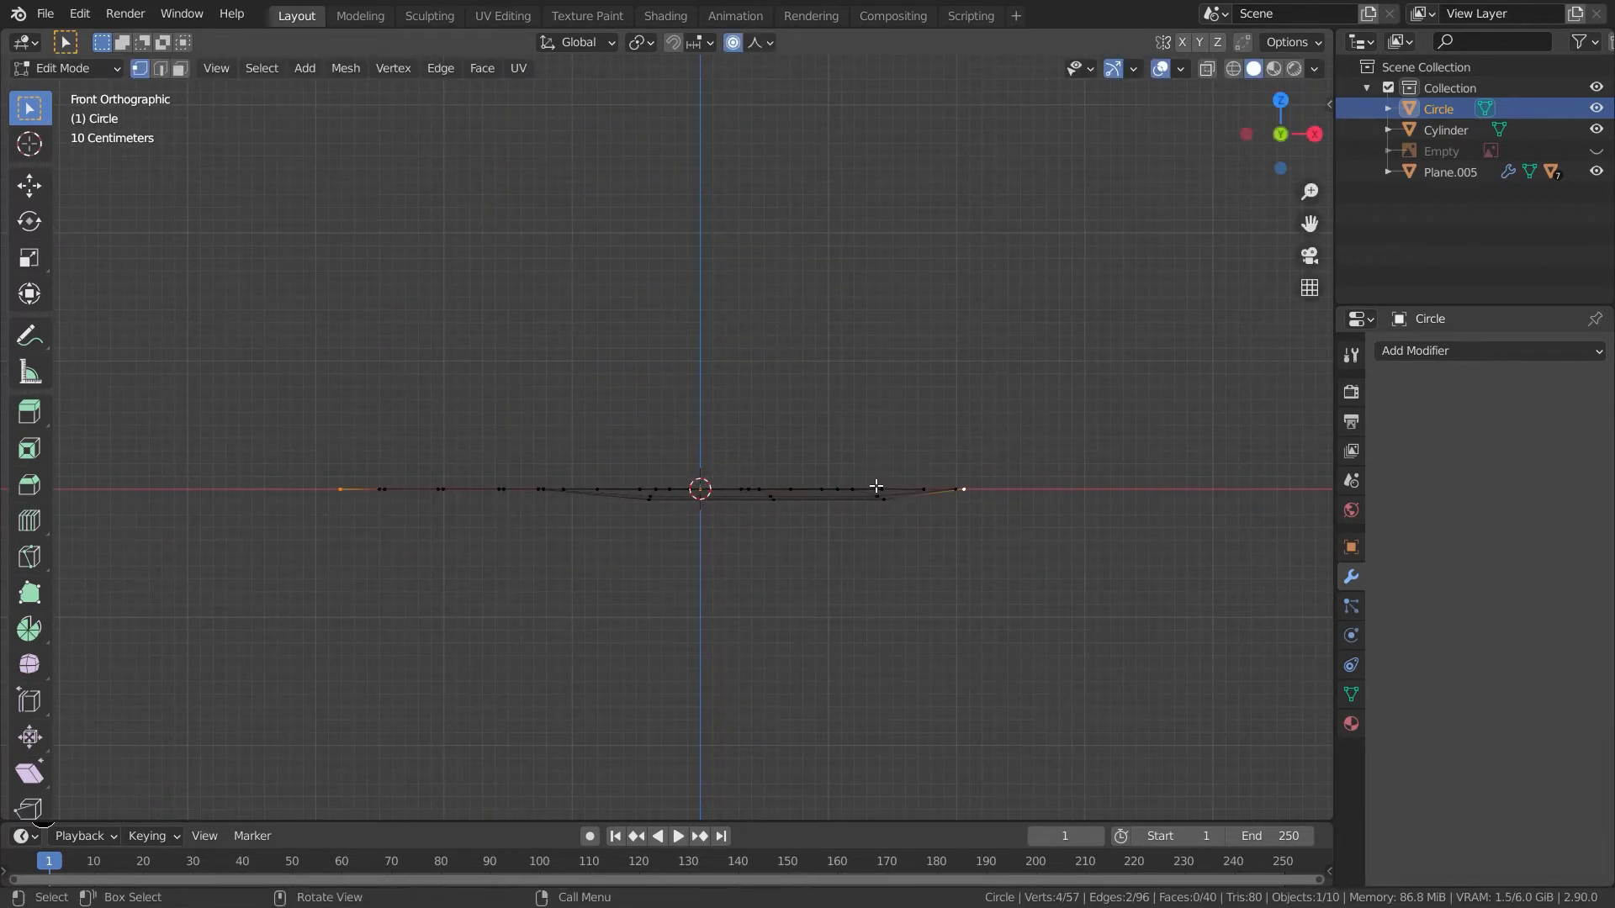
pyautogui.press('g')
pyautogui.press('z')
pyautogui.scroll(-6, 878, 505)
pyautogui.scroll(-2, 879, 524)
pyautogui.click(927, 570)
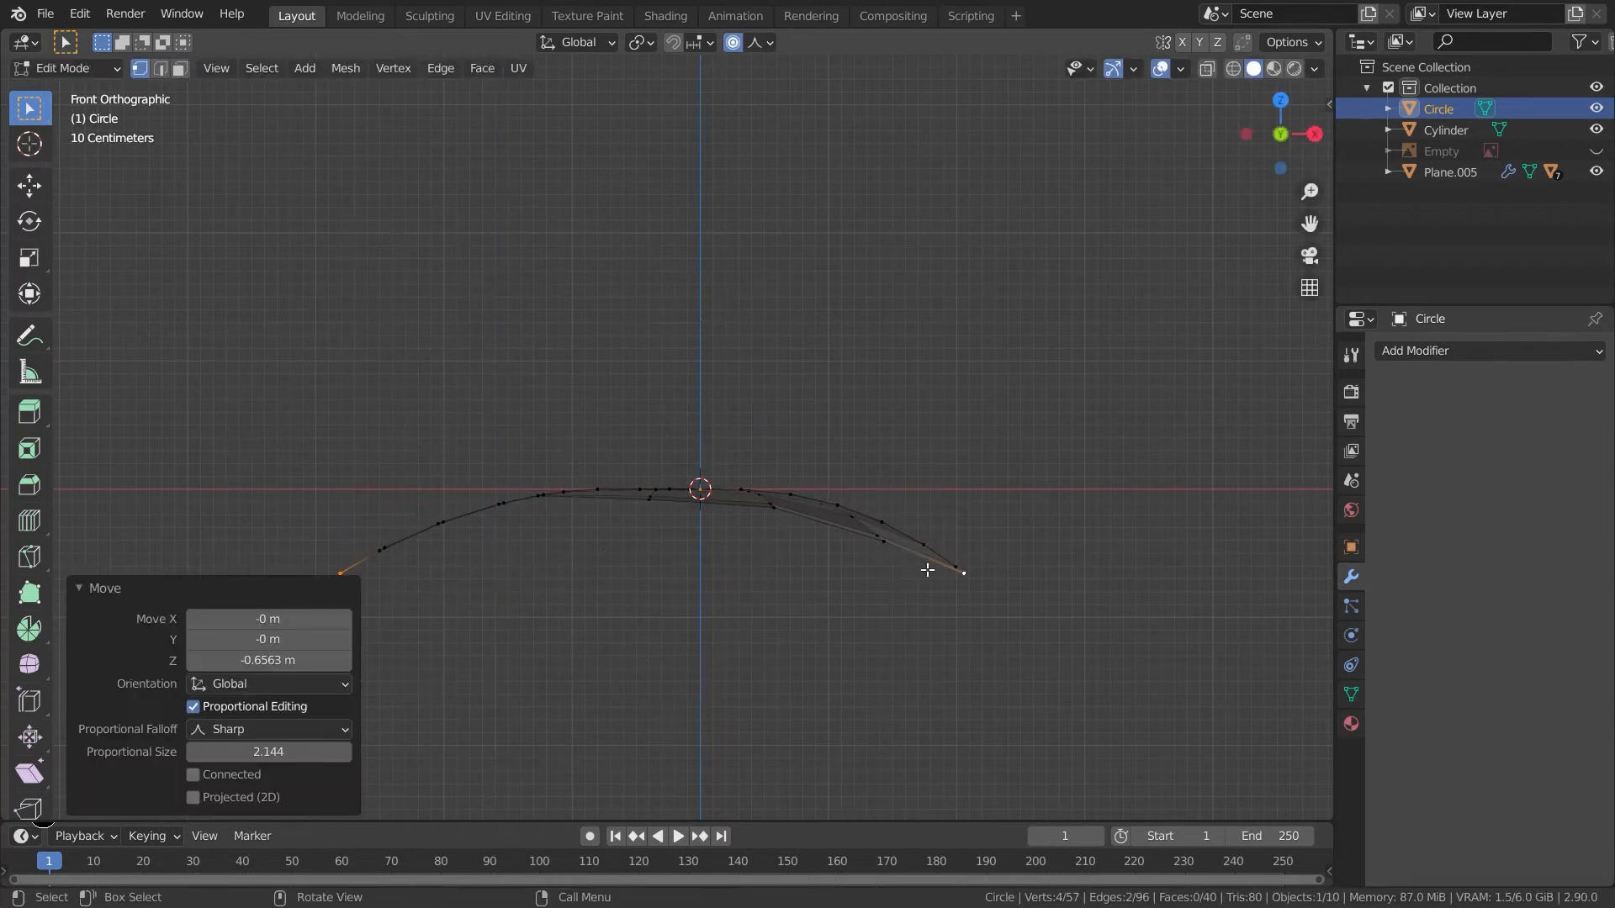
# - Select the leaf tip vertex and move it along Z with proportional editing to curl the tip
pyautogui.click(961, 576)
pyautogui.press('g')
pyautogui.press('z')
pyautogui.press('z')
pyautogui.scroll(-1, 969, 530)
pyautogui.scroll(-1, 976, 536)
pyautogui.scroll(-1, 980, 543)
pyautogui.click(982, 538)
pyautogui.press('Tab')
pyautogui.moveTo(986, 528); pyautogui.dragTo(1017, 616, button='middle')
# - Add a Solidify modifier to the leaf and set its thickness to 0.03 m
pyautogui.click(1448, 348)
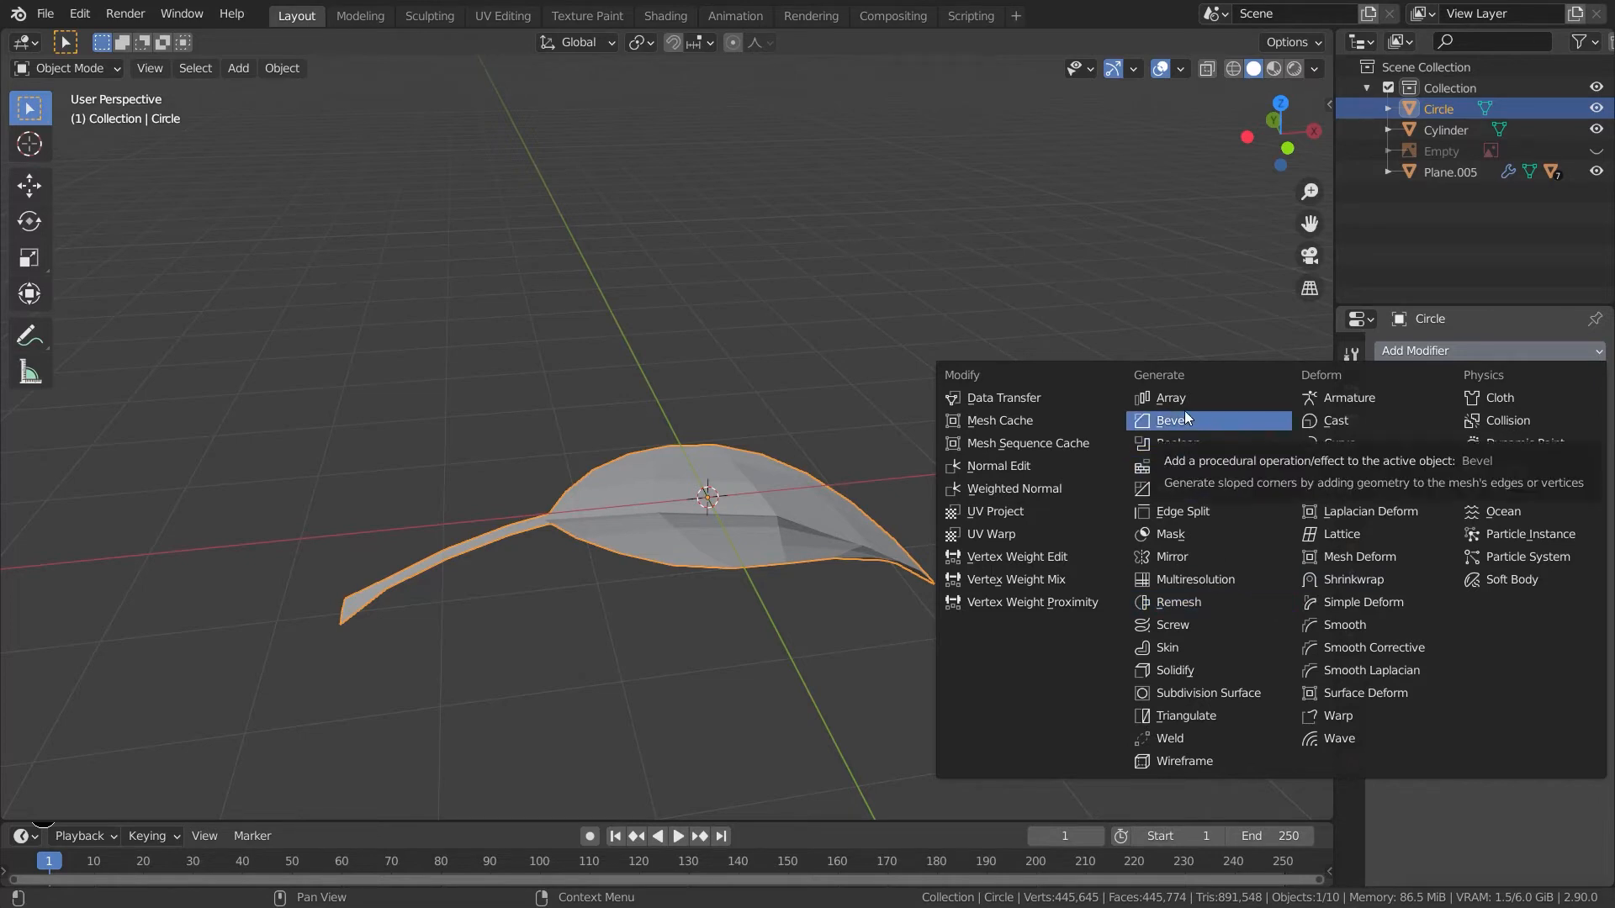
pyautogui.click(1198, 668)
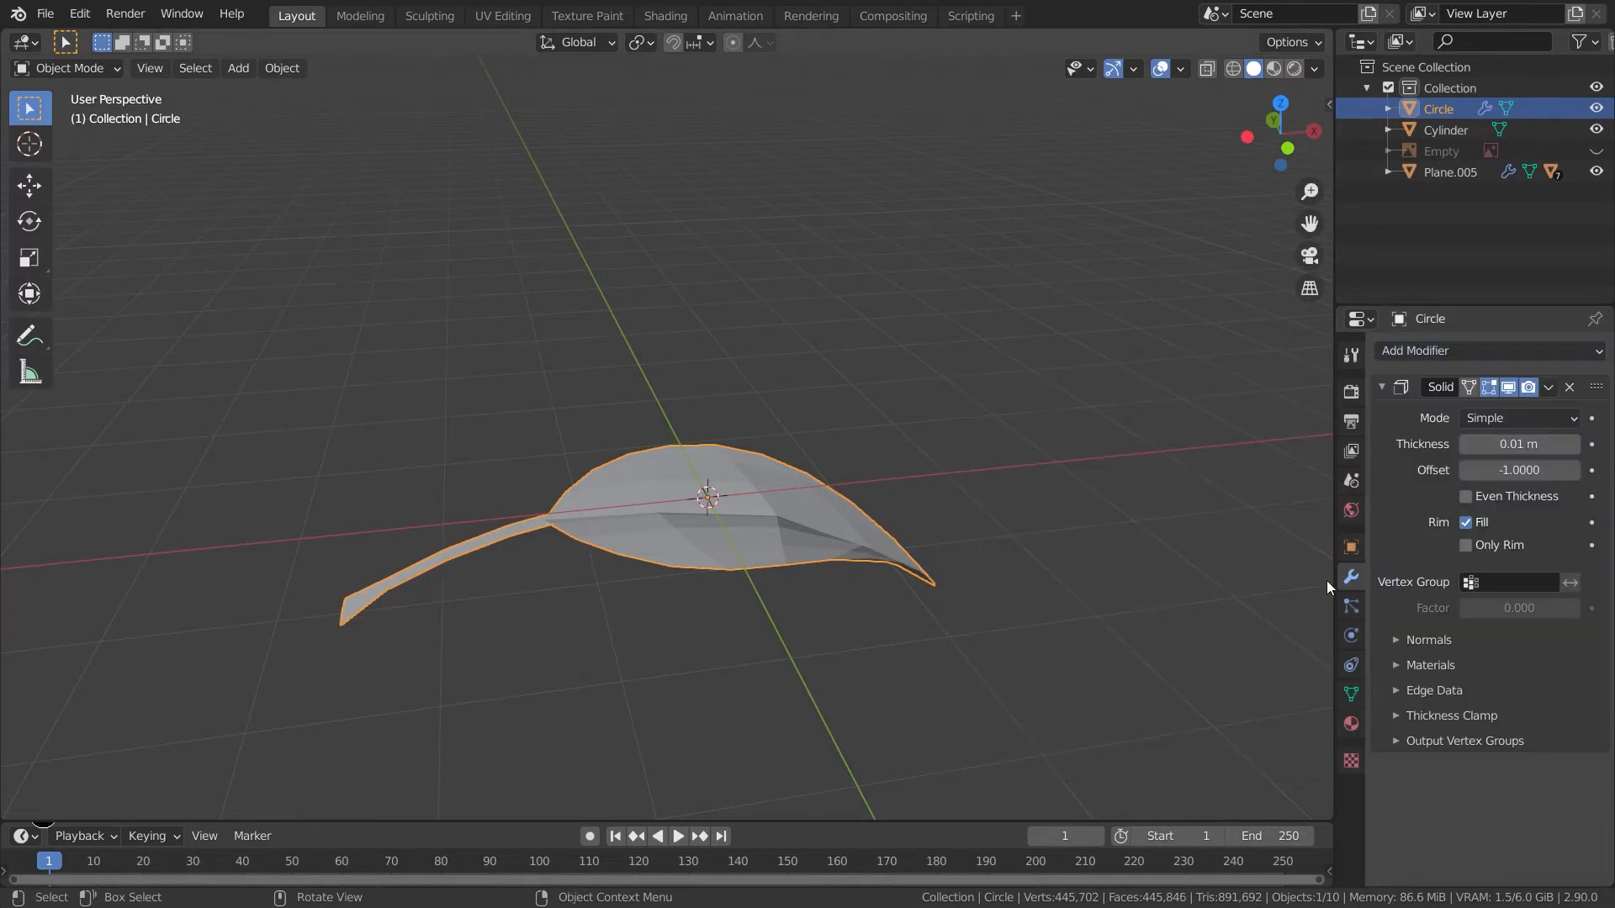
pyautogui.click(1573, 445)
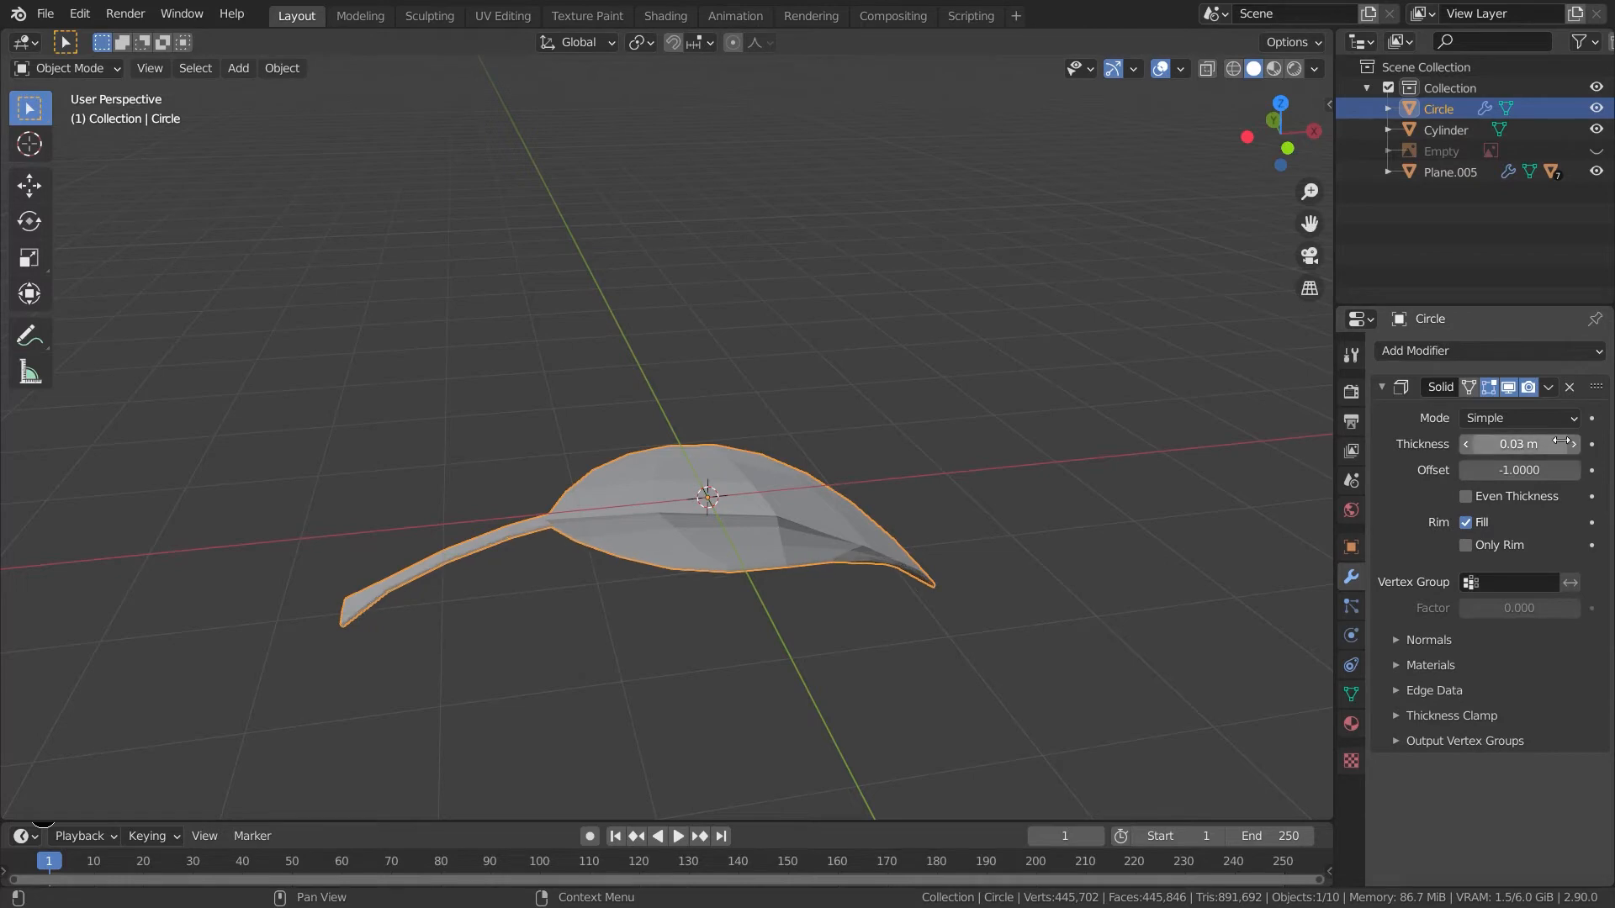
# - Add a Subdivision Surface modifier and set both viewport and render levels to 3
pyautogui.click(1448, 352)
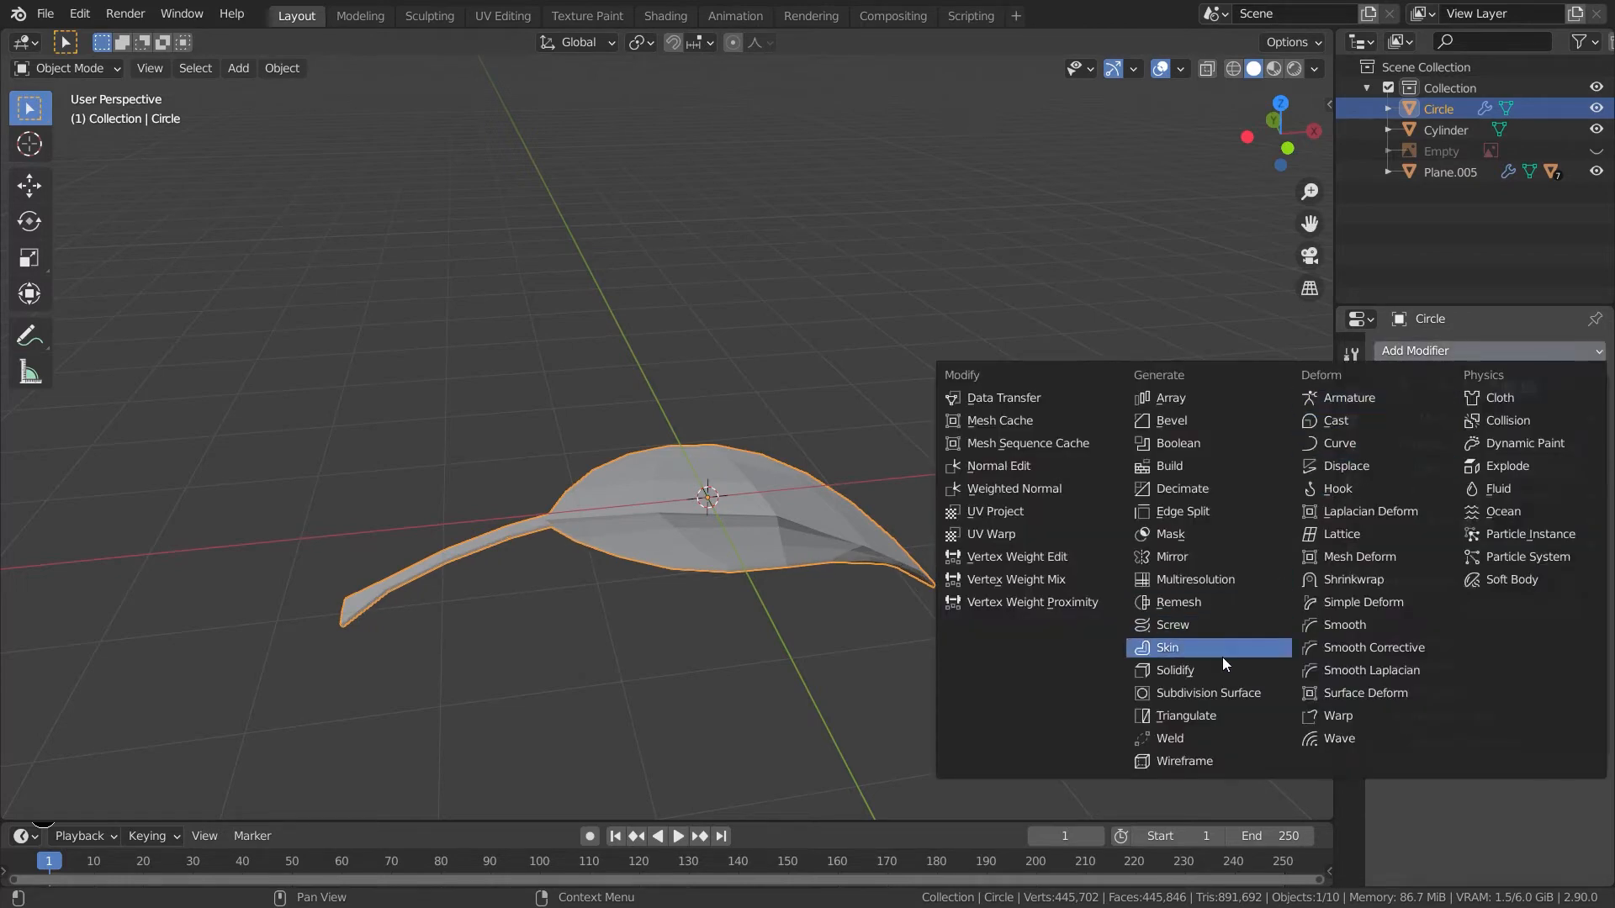
pyautogui.click(1211, 691)
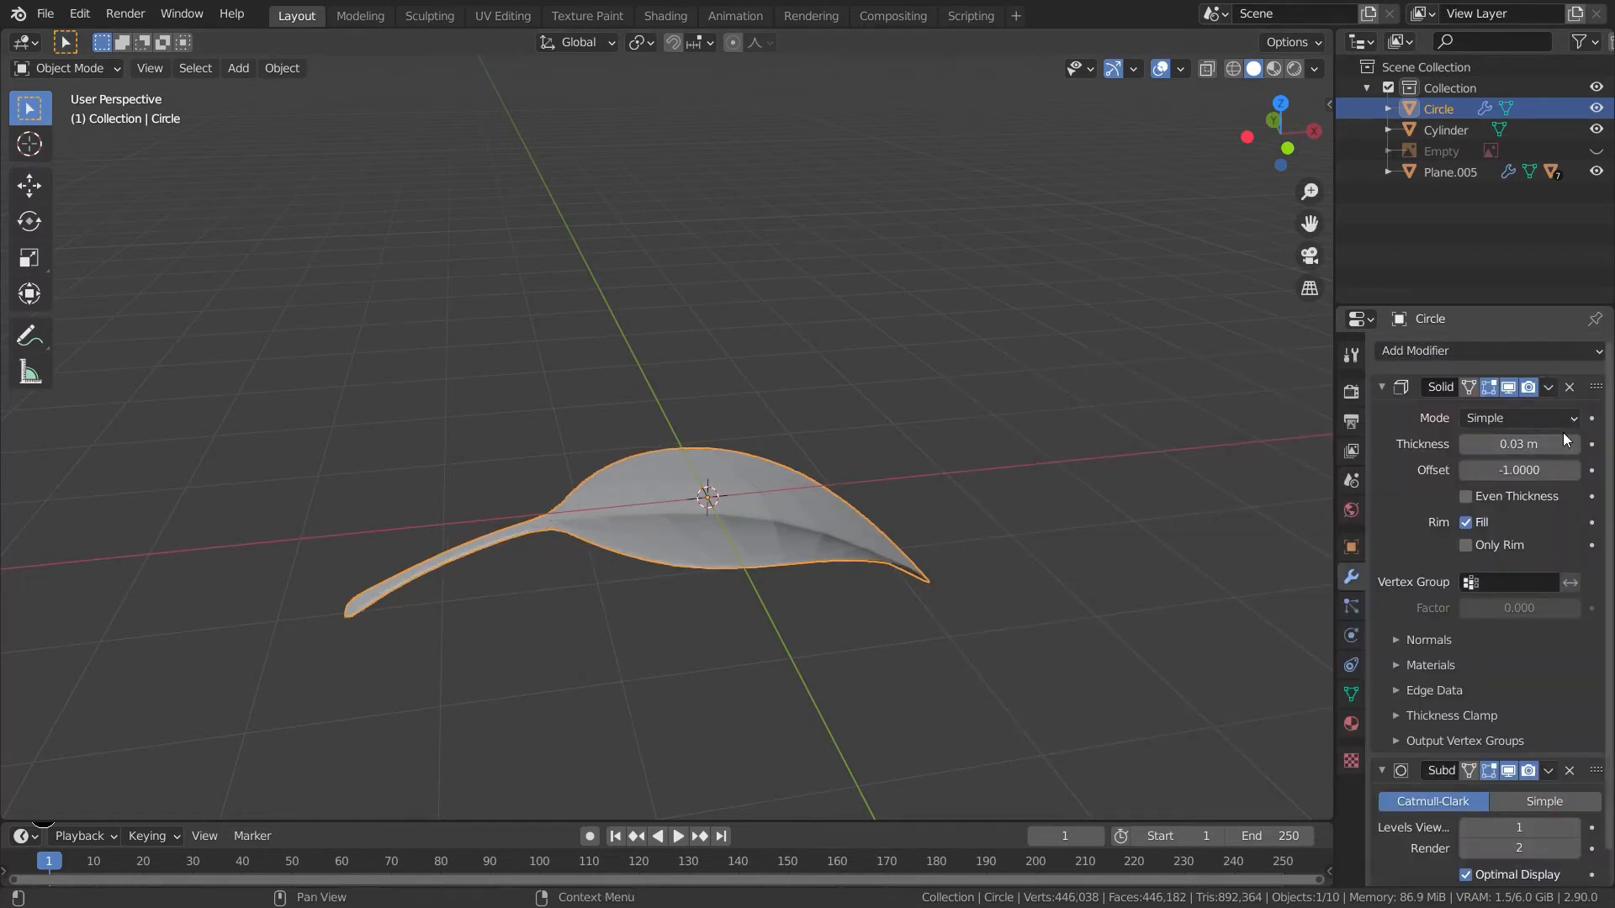
pyautogui.scroll(-1, 1516, 667)
pyautogui.click(1578, 795)
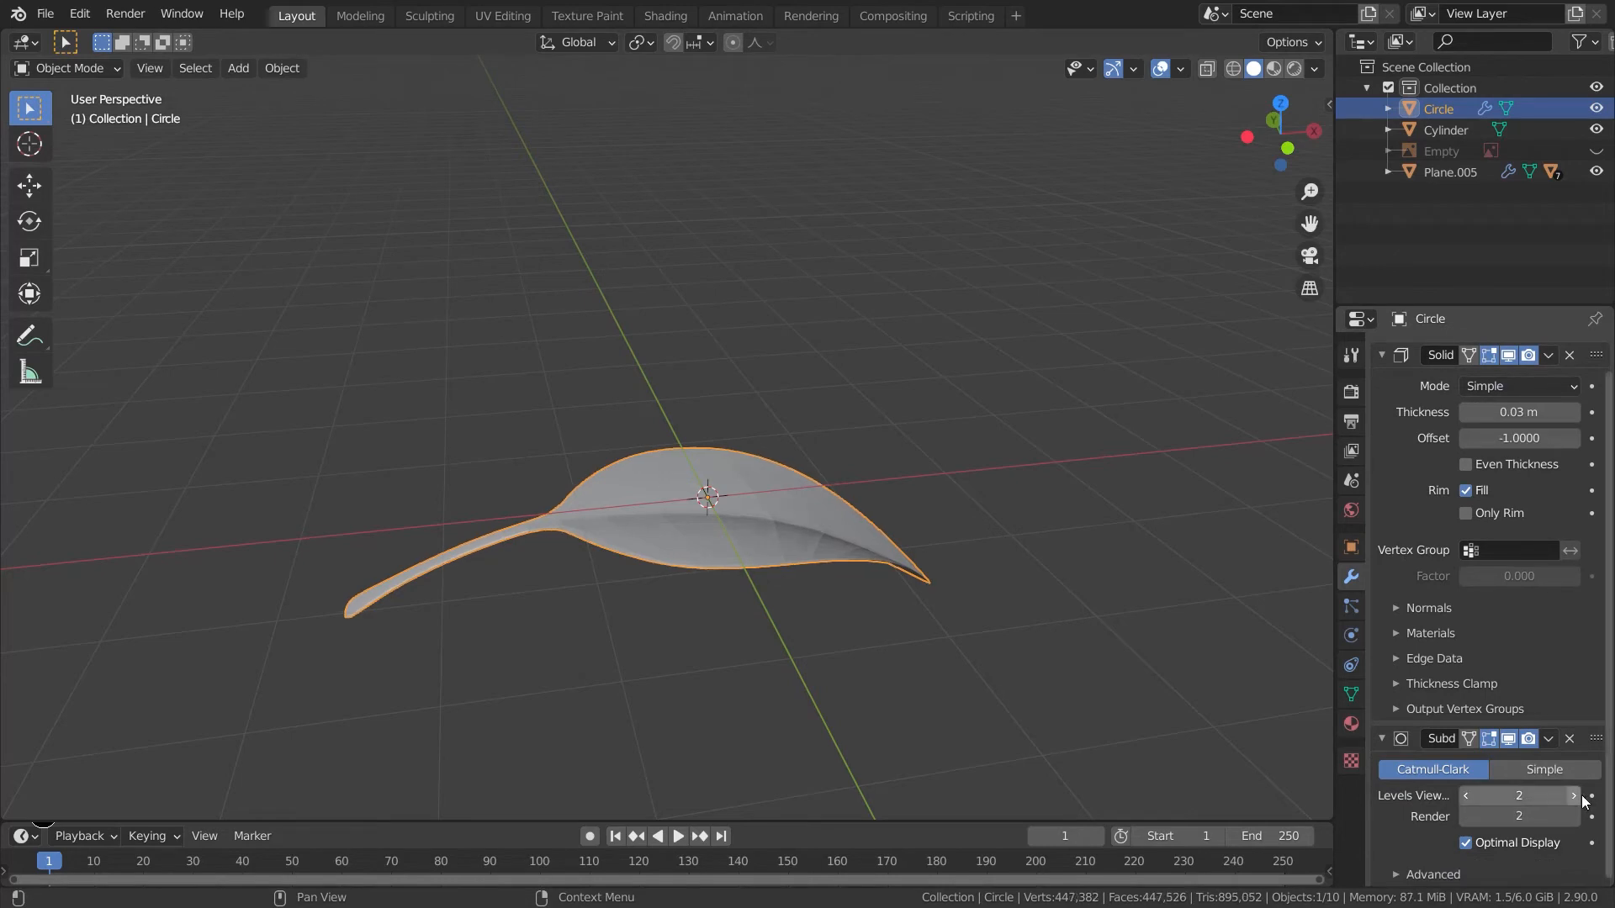
pyautogui.click(1575, 796)
pyautogui.click(1574, 817)
# - Select the edge loop across the leaf's middle and scale it up by about 1.085 with proportional editing
pyautogui.moveTo(925, 782); pyautogui.dragTo(817, 732, button='middle')
pyautogui.click(797, 741)
pyautogui.click(829, 656)
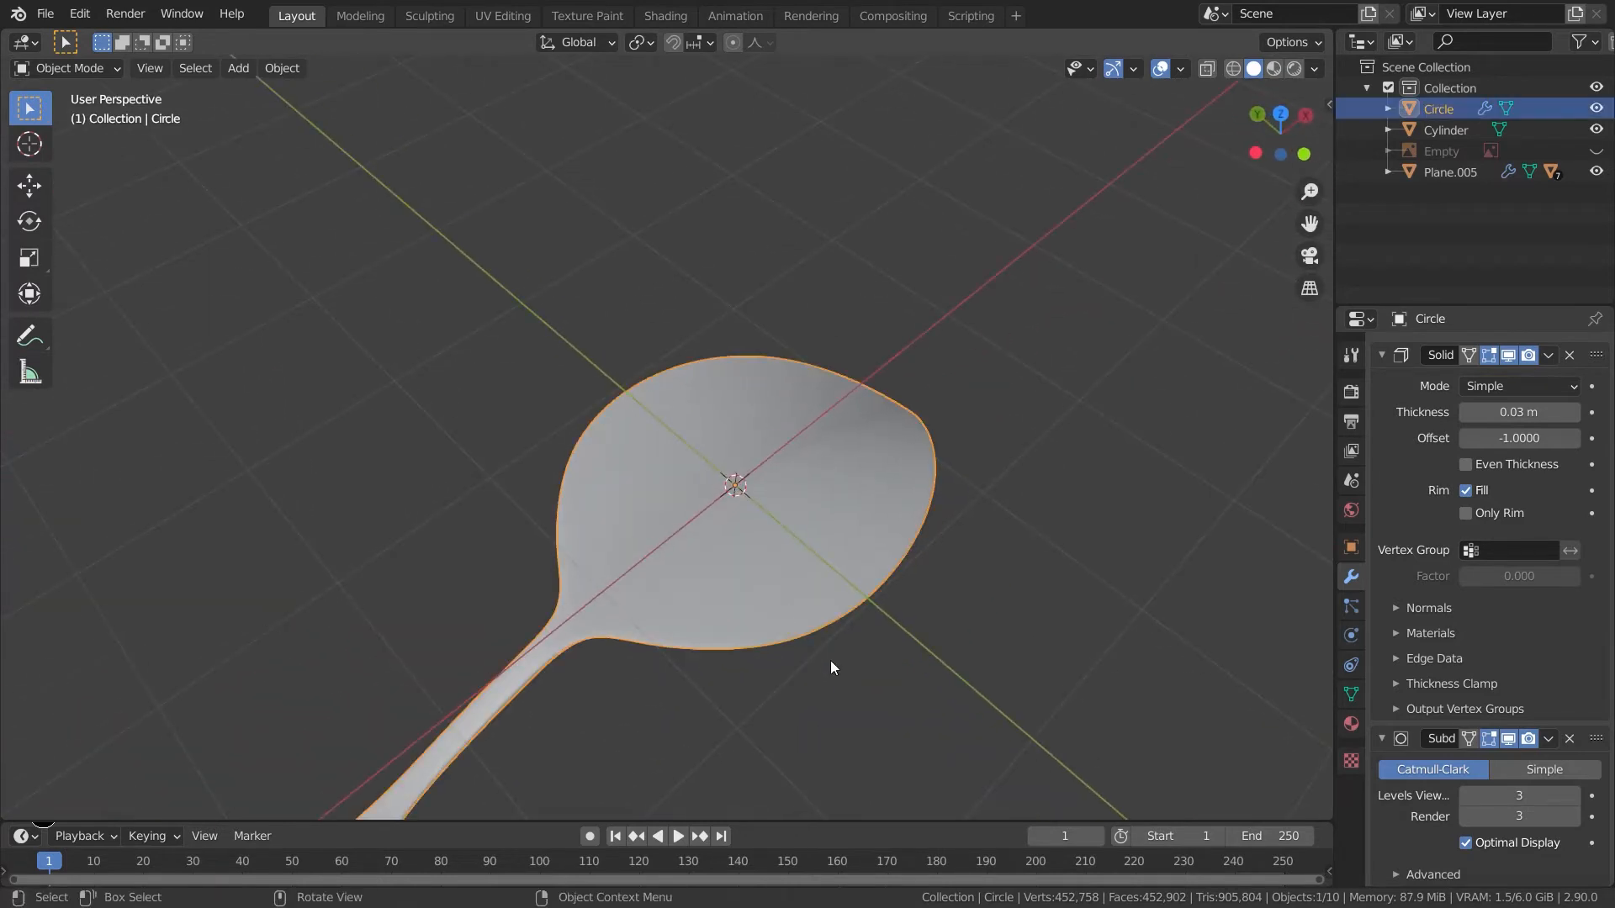
pyautogui.press('Tab')
pyautogui.click(883, 477)
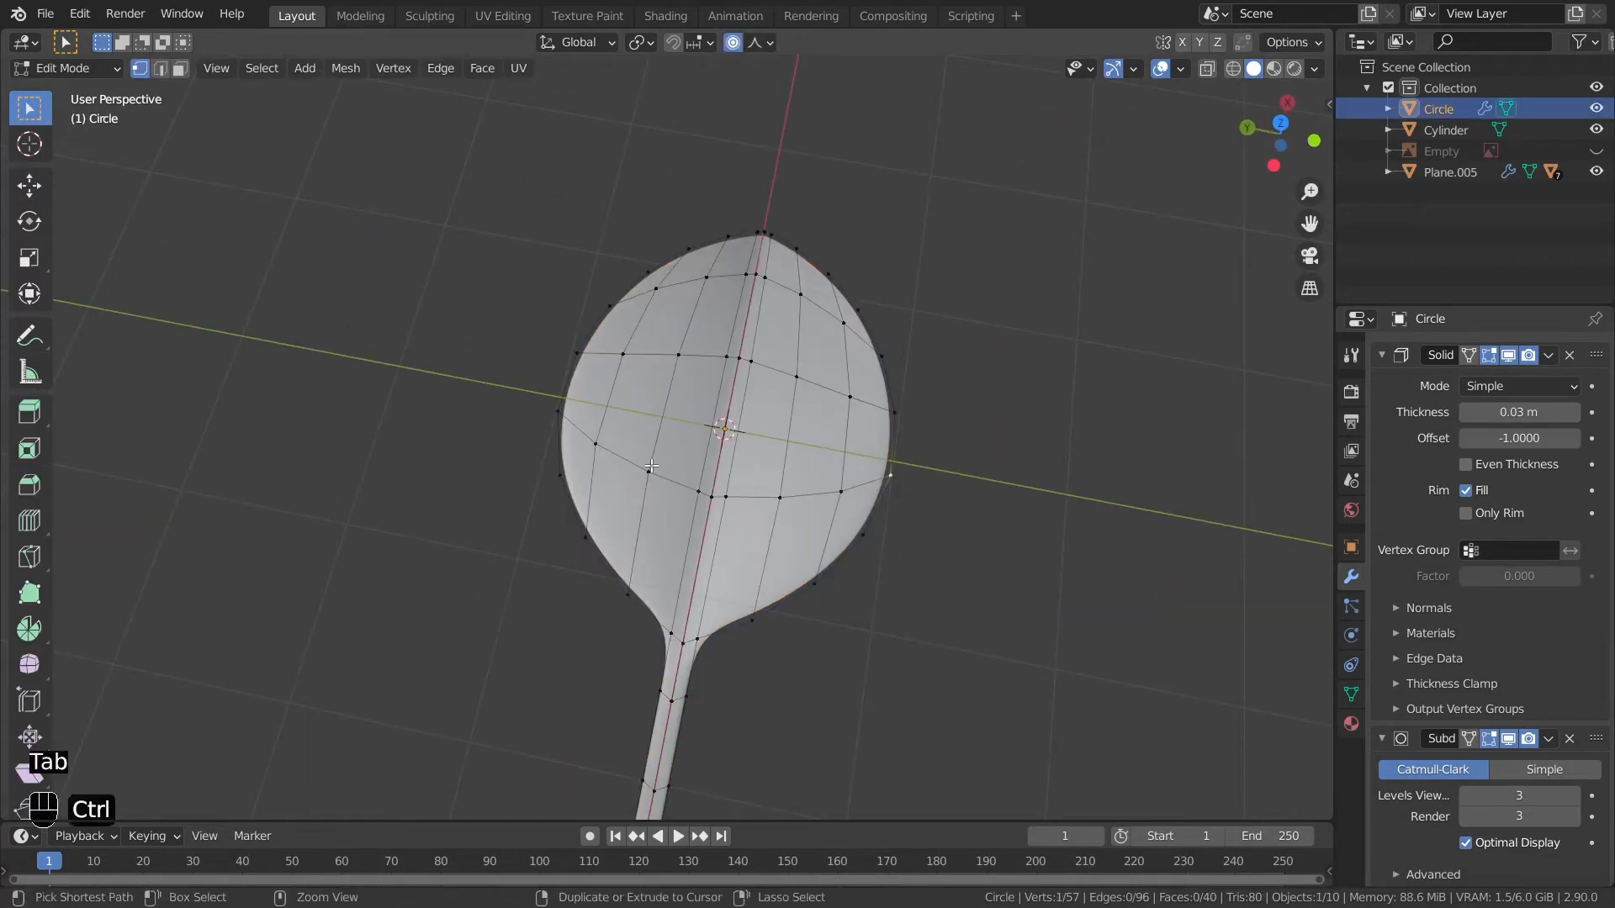
pyautogui.keyDown('ctrl'); pyautogui.click(570, 419); pyautogui.keyUp('ctrl')
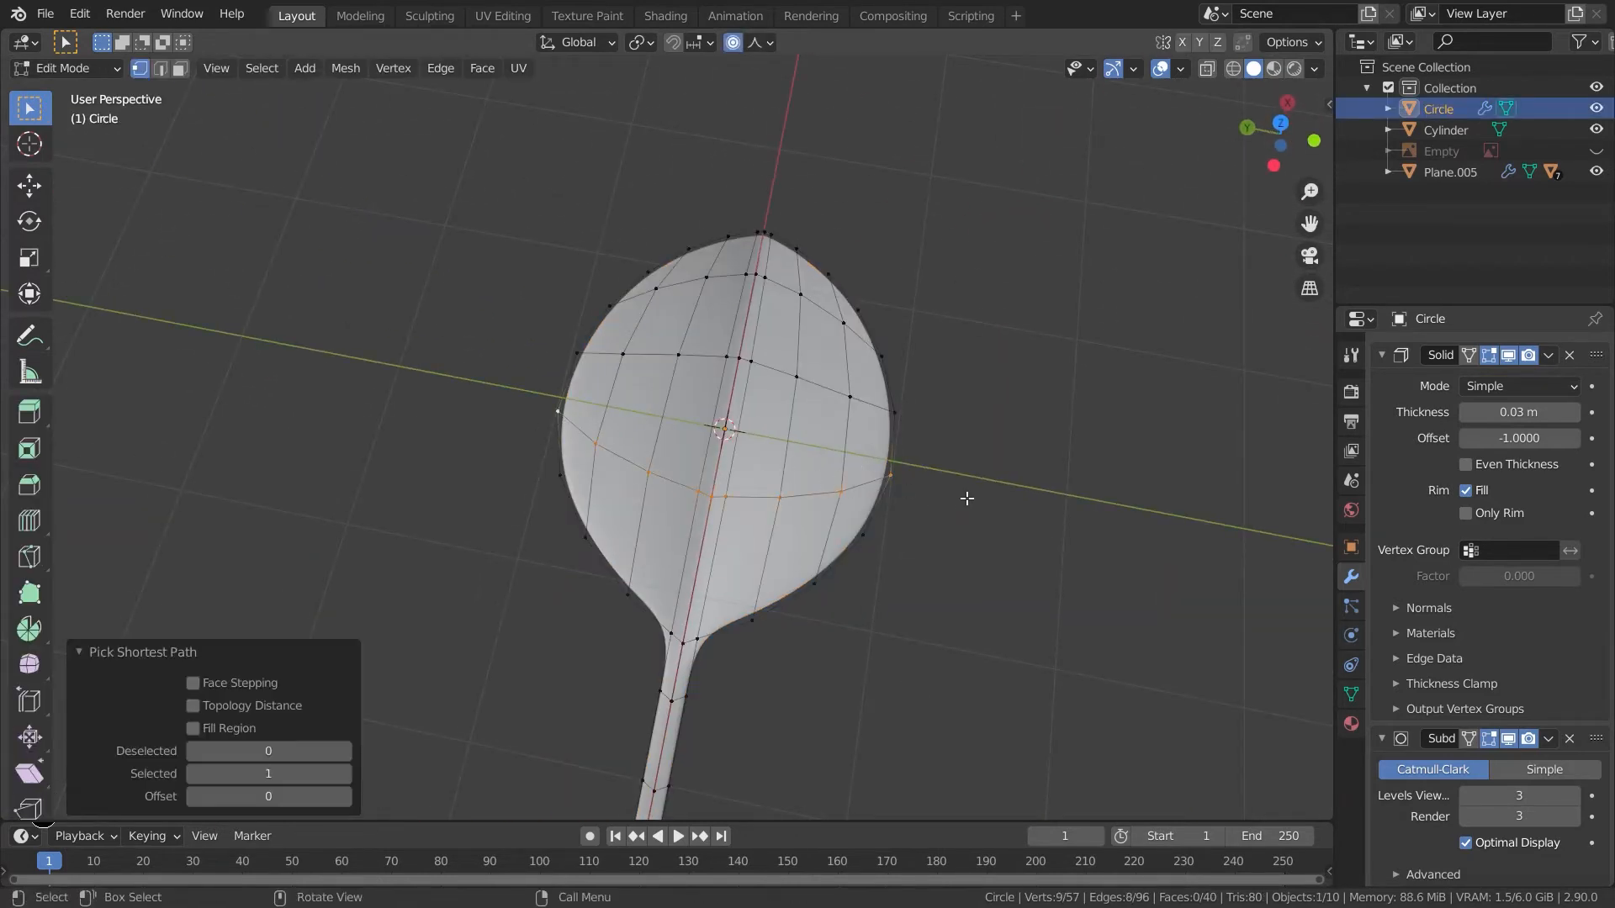
pyautogui.keyDown('shift'); pyautogui.click(899, 415); pyautogui.keyUp('shift')
pyautogui.press('s')
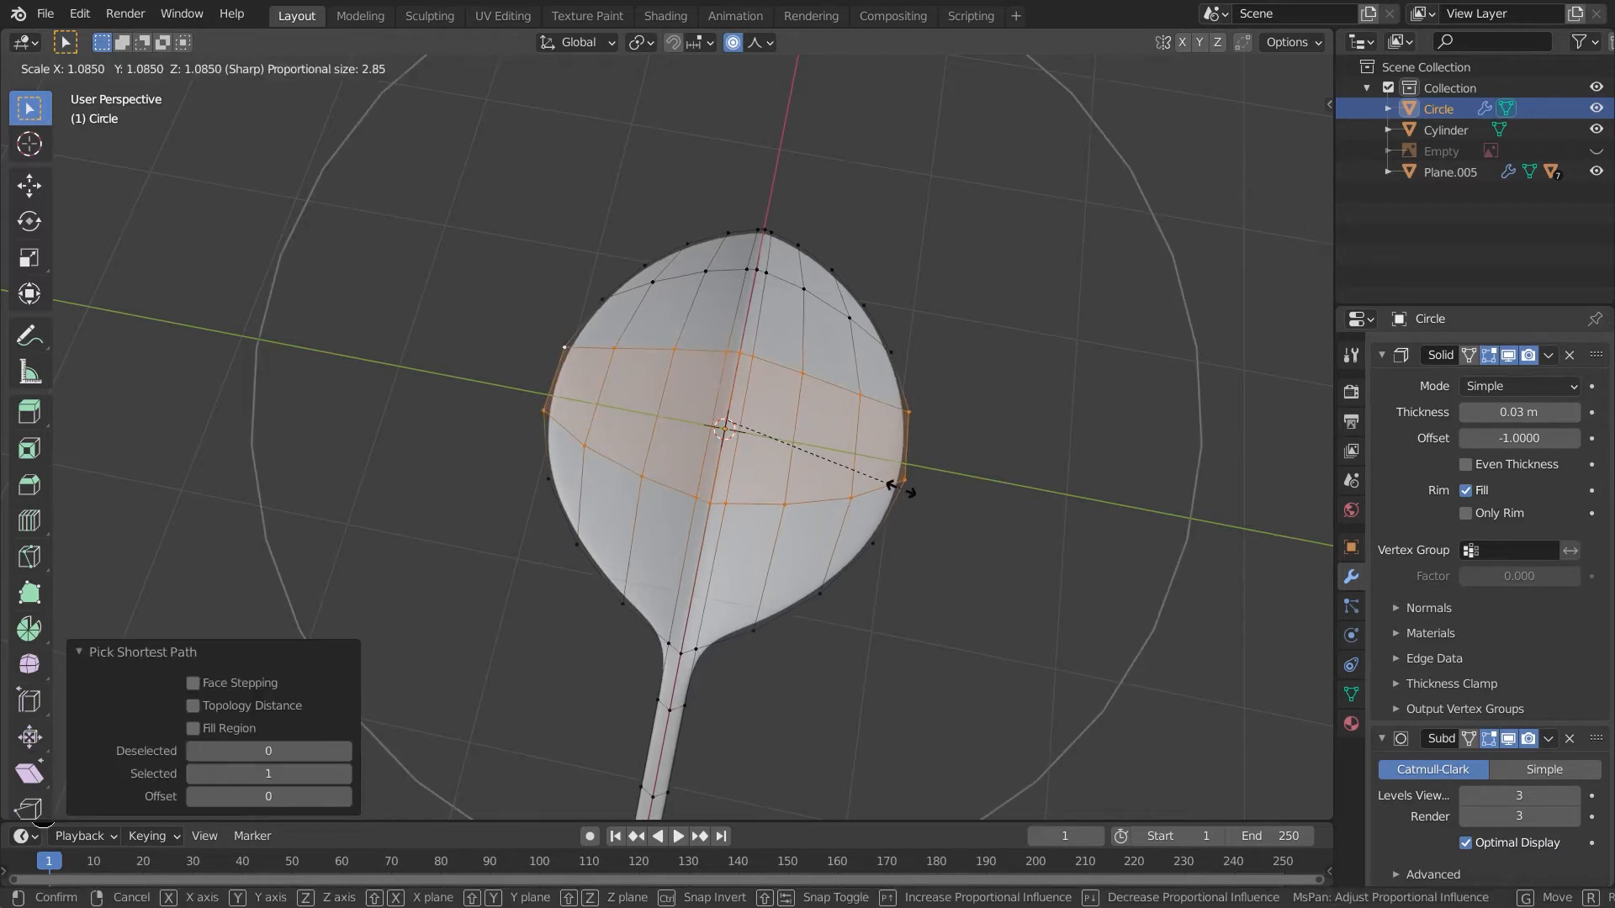
pyautogui.click(900, 487)
pyautogui.press('Tab')
# - Place the 3D cursor at the end of the leaf's stem
pyautogui.click(977, 589)
pyautogui.moveTo(976, 589); pyautogui.dragTo(915, 670, button='middle')
pyautogui.click(681, 547)
pyautogui.press('Tab')
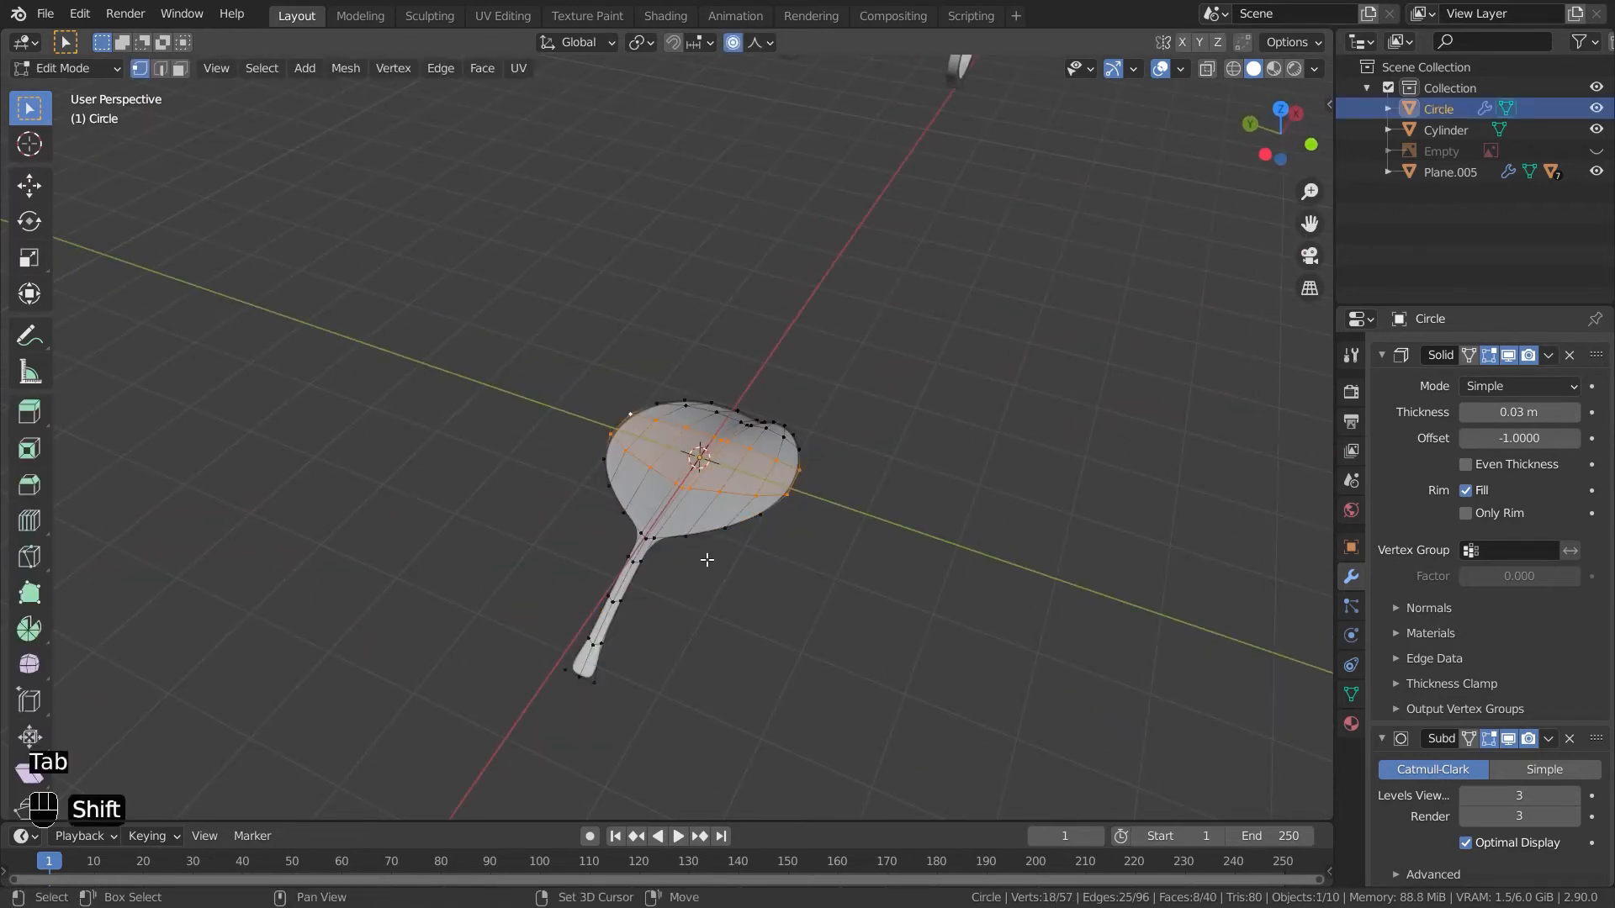
pyautogui.keyDown('shift'); pyautogui.moveTo(709, 533); pyautogui.dragTo(806, 374, button='middle'); pyautogui.keyUp('shift')
pyautogui.keyDown('shift'); pyautogui.moveTo(684, 394); pyautogui.dragTo(674, 459, button='middle'); pyautogui.keyUp('shift')
pyautogui.keyDown('shift'); pyautogui.moveTo(784, 503); pyautogui.dragTo(779, 522, button='middle'); pyautogui.keyUp('shift')
pyautogui.moveTo(779, 522)
pyautogui.mouseDown(button='middle')
pyautogui.moveTo(757, 552)
pyautogui.moveTo(804, 521)
pyautogui.mouseUp(button='middle')
pyautogui.scroll(4, 760, 555)
pyautogui.click(651, 550)
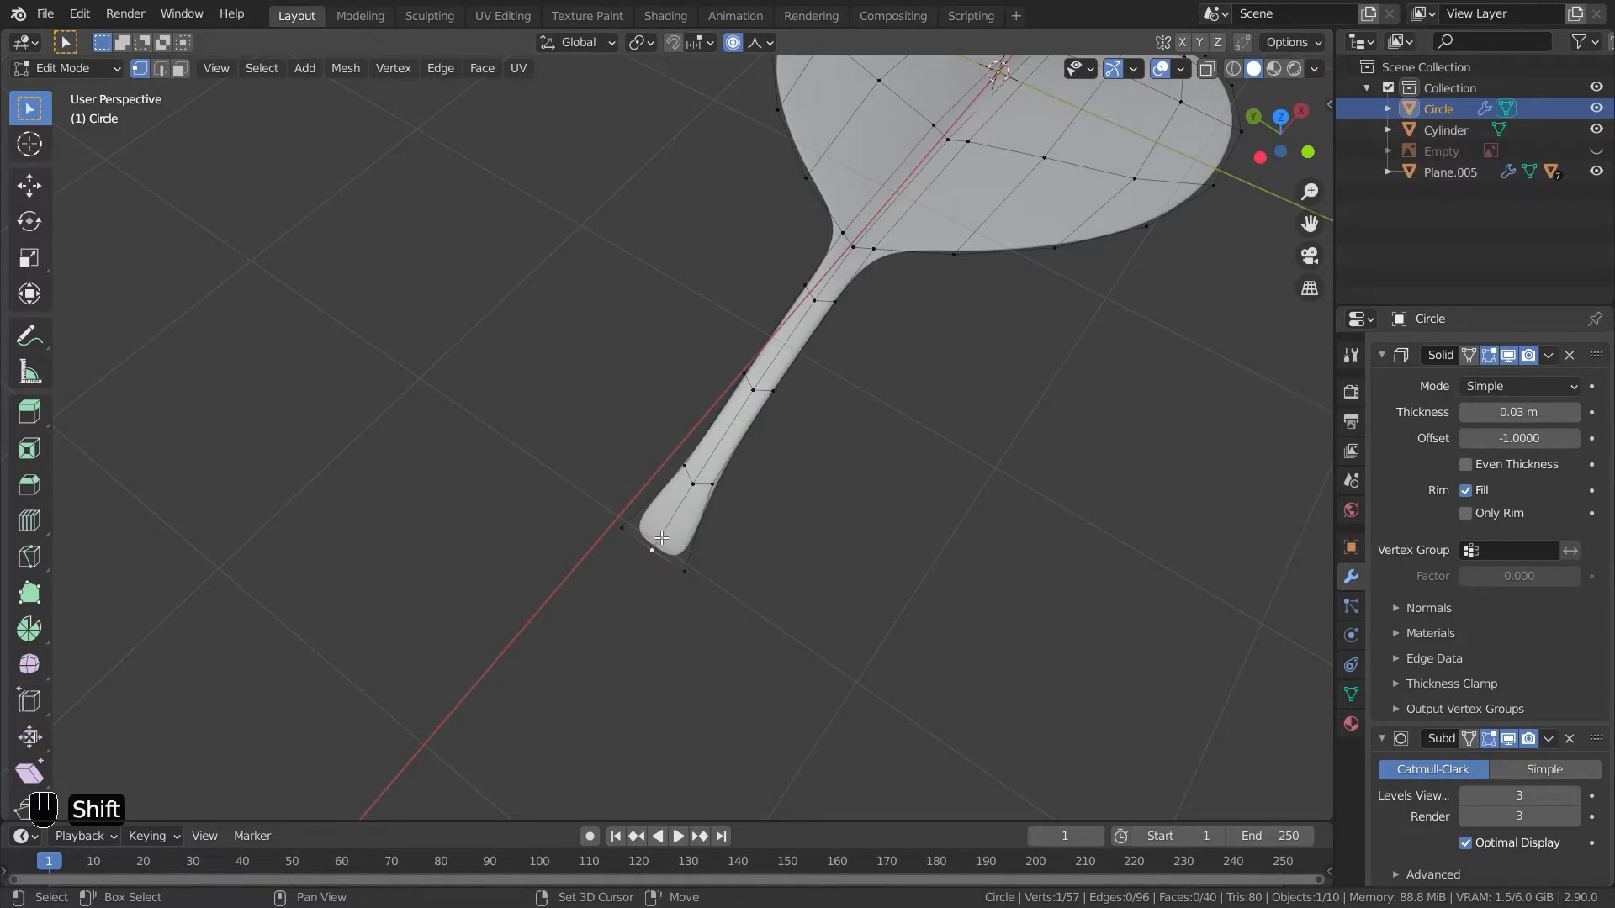
pyautogui.moveTo(721, 556); pyautogui.dragTo(535, 388, button='middle')
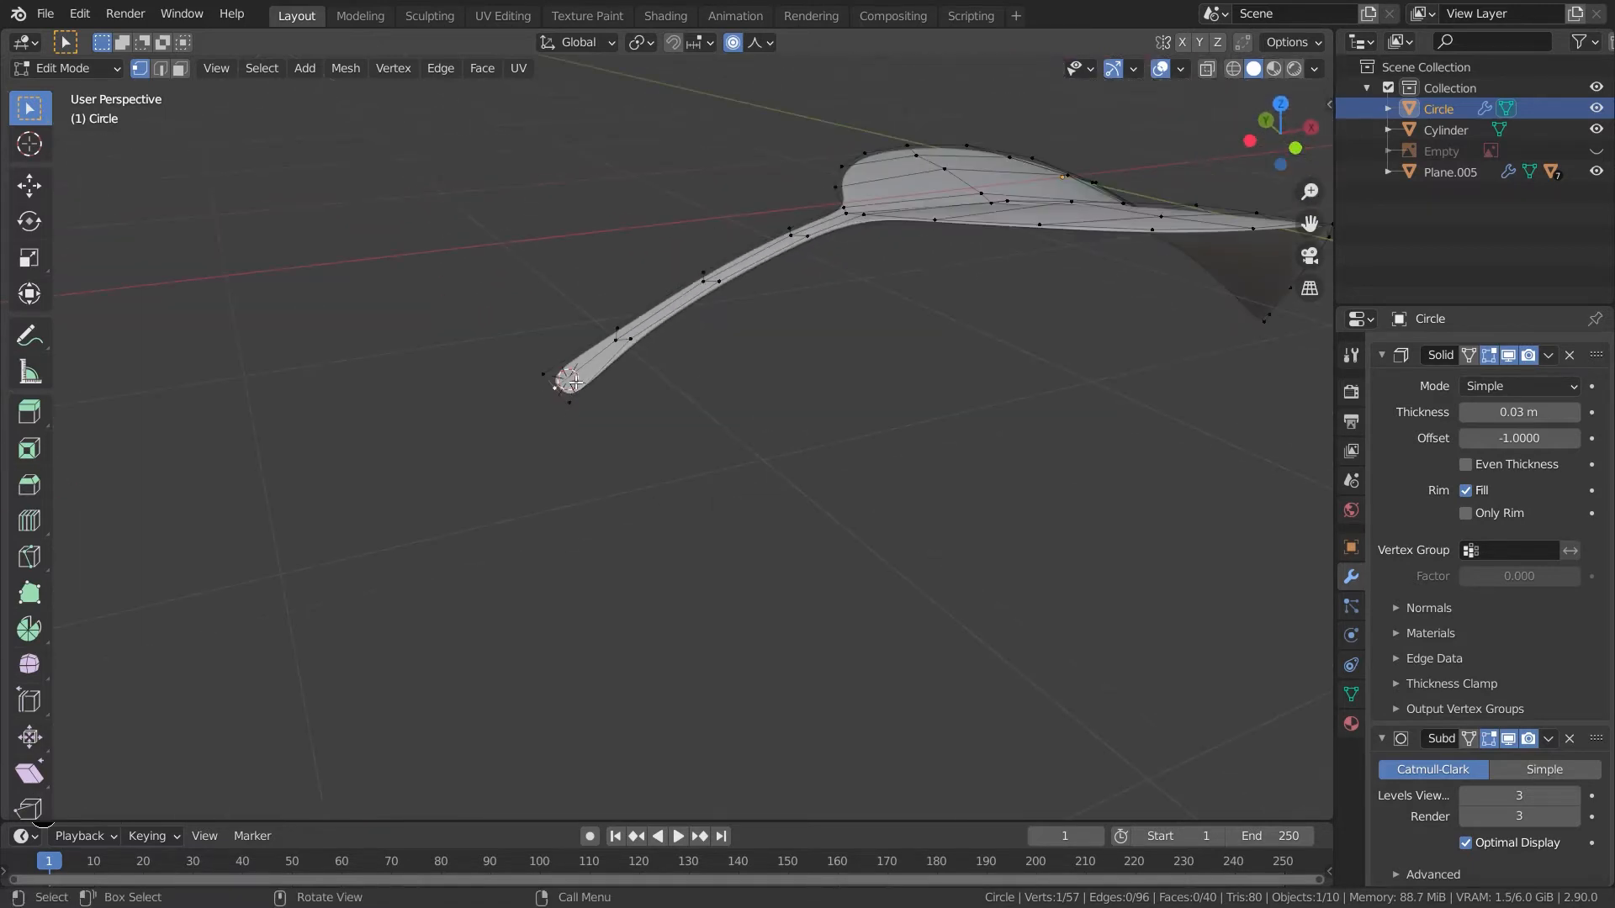
pyautogui.press('Tab')
# - Set the leaf's origin to the 3D cursor
pyautogui.rightClick(1052, 198)
pyautogui.moveTo(1031, 254)
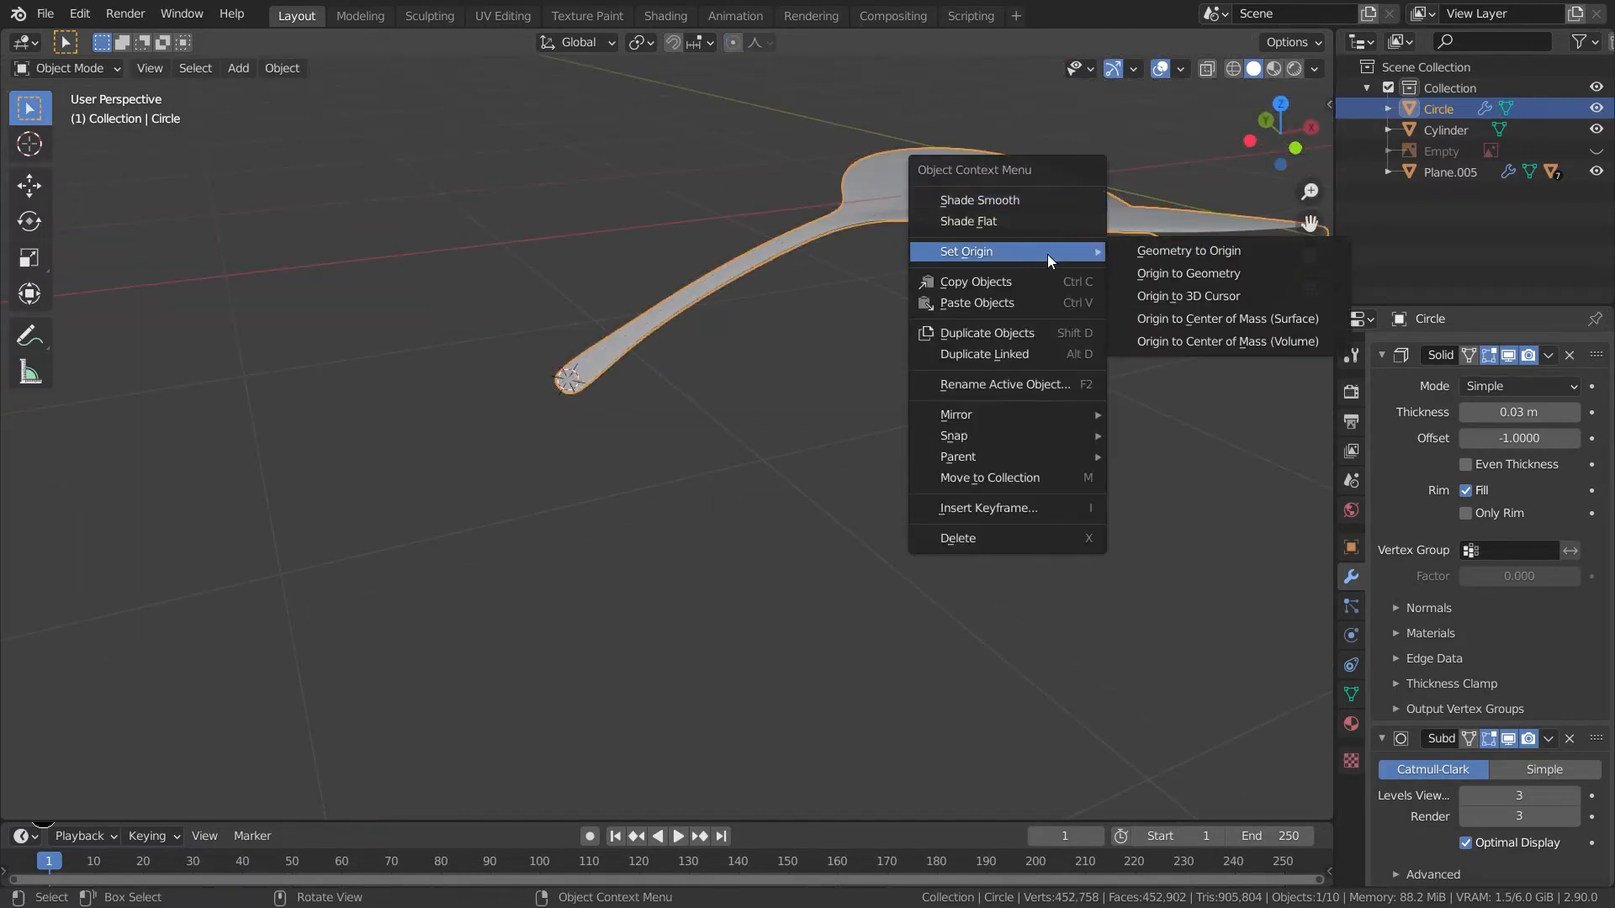
pyautogui.click(1181, 291)
# - Zoom out and inspect the leaf next to the tall plant stem in front view
pyautogui.click(1057, 389)
pyautogui.moveTo(1062, 397); pyautogui.dragTo(1004, 386, button='middle')
pyautogui.scroll(-5, 1017, 452)
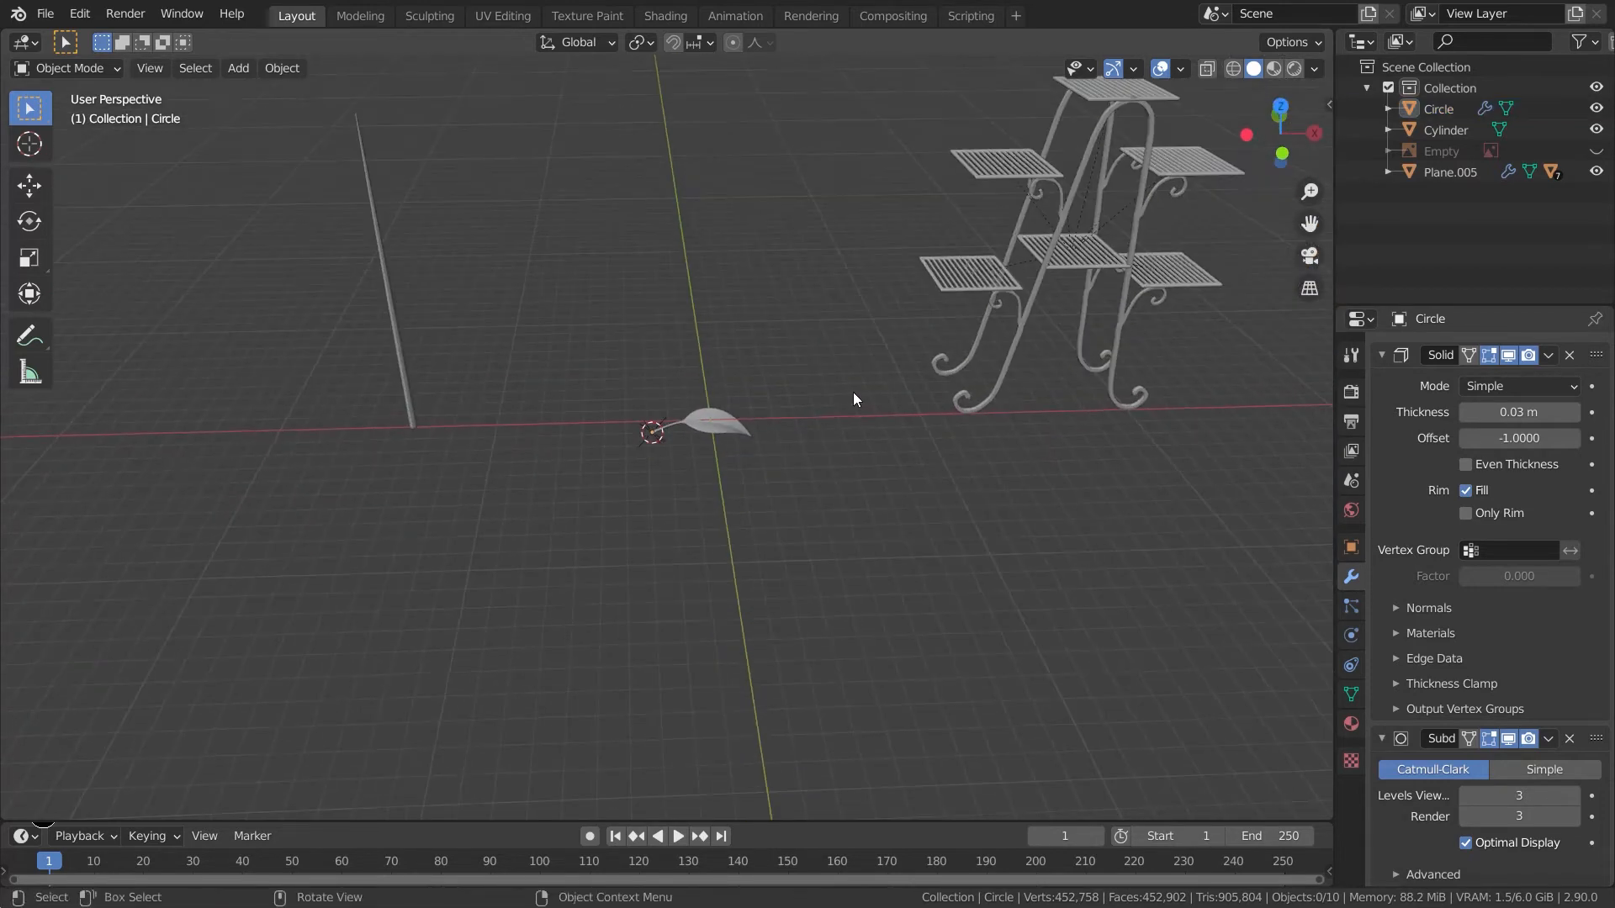
pyautogui.keyDown('shift'); pyautogui.moveTo(797, 386); pyautogui.dragTo(957, 451, button='middle'); pyautogui.keyUp('shift')
pyautogui.moveTo(896, 502); pyautogui.dragTo(900, 573, button='middle')
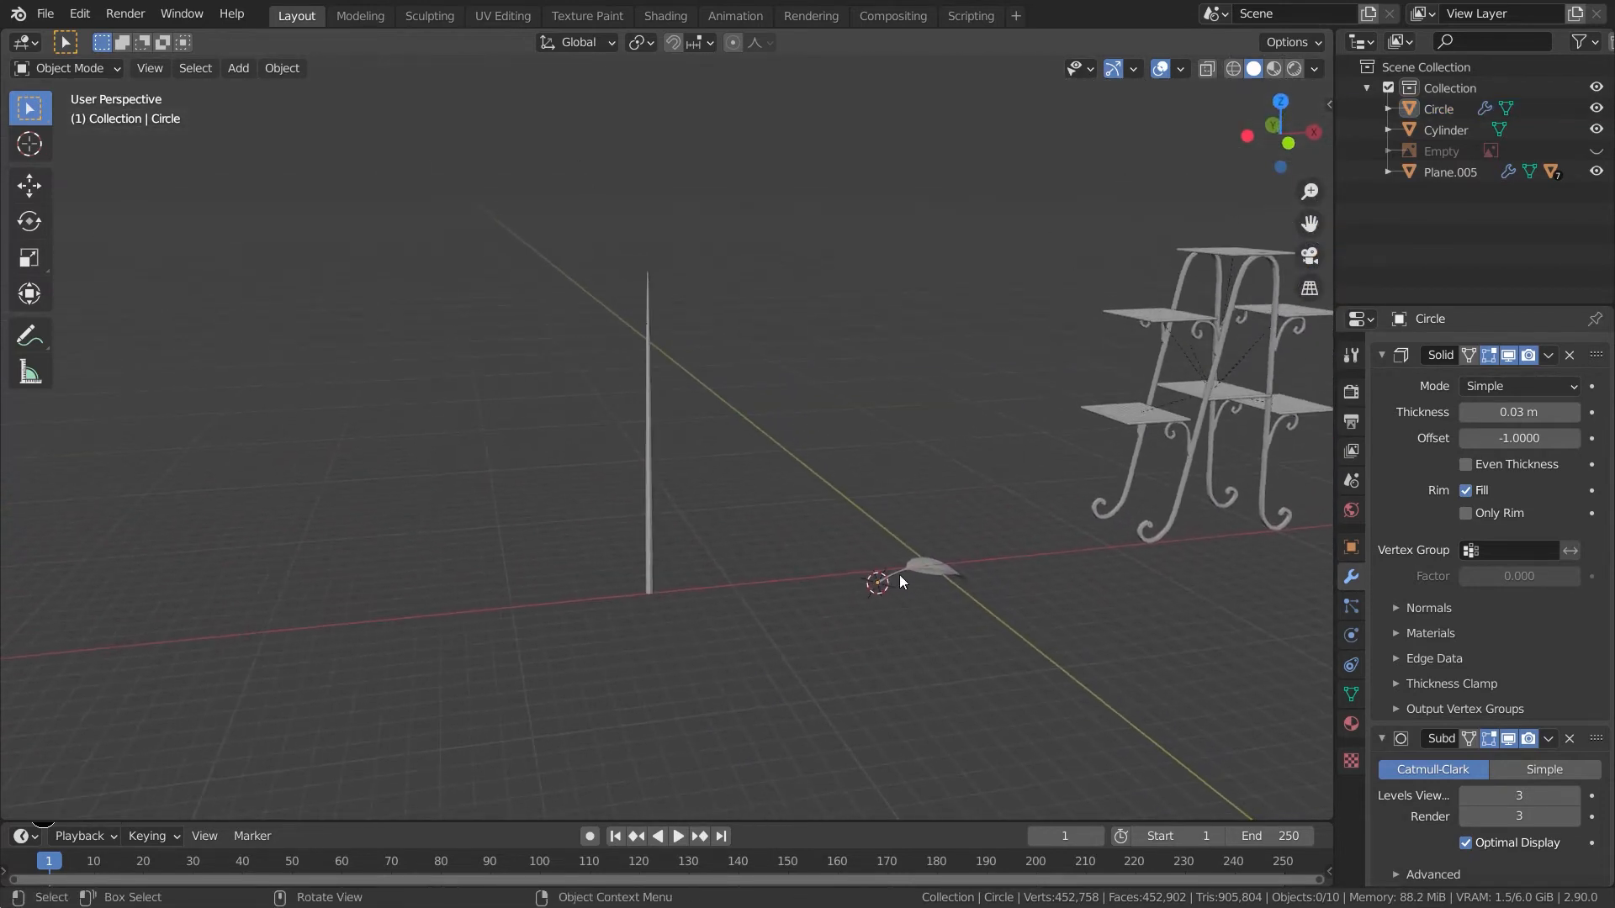
pyautogui.click(651, 294)
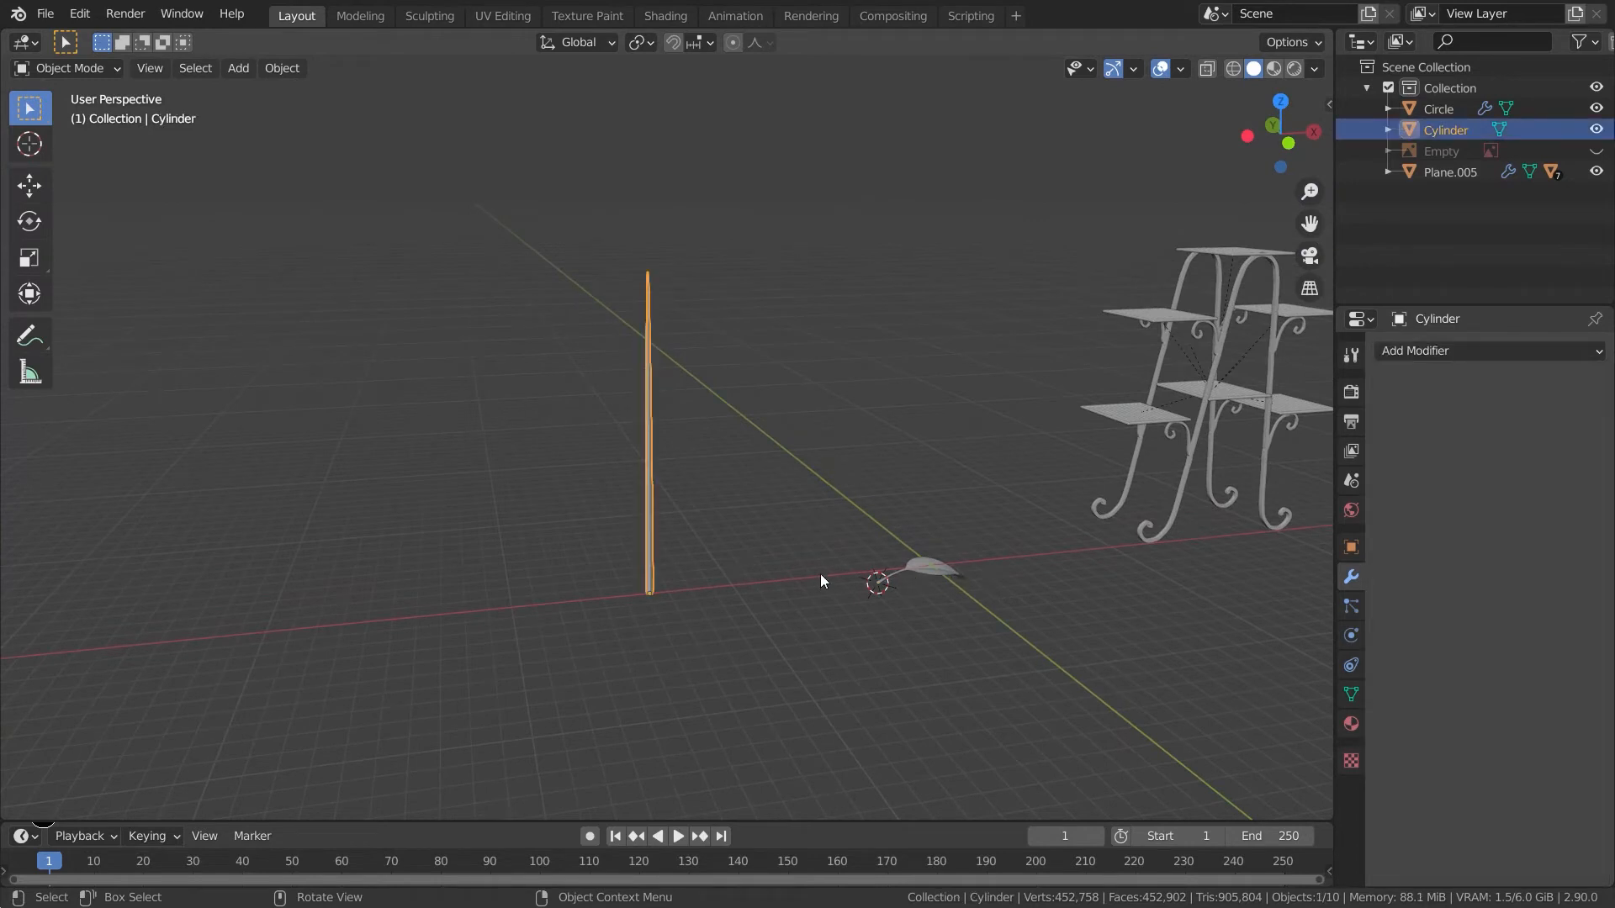
pyautogui.click(916, 575)
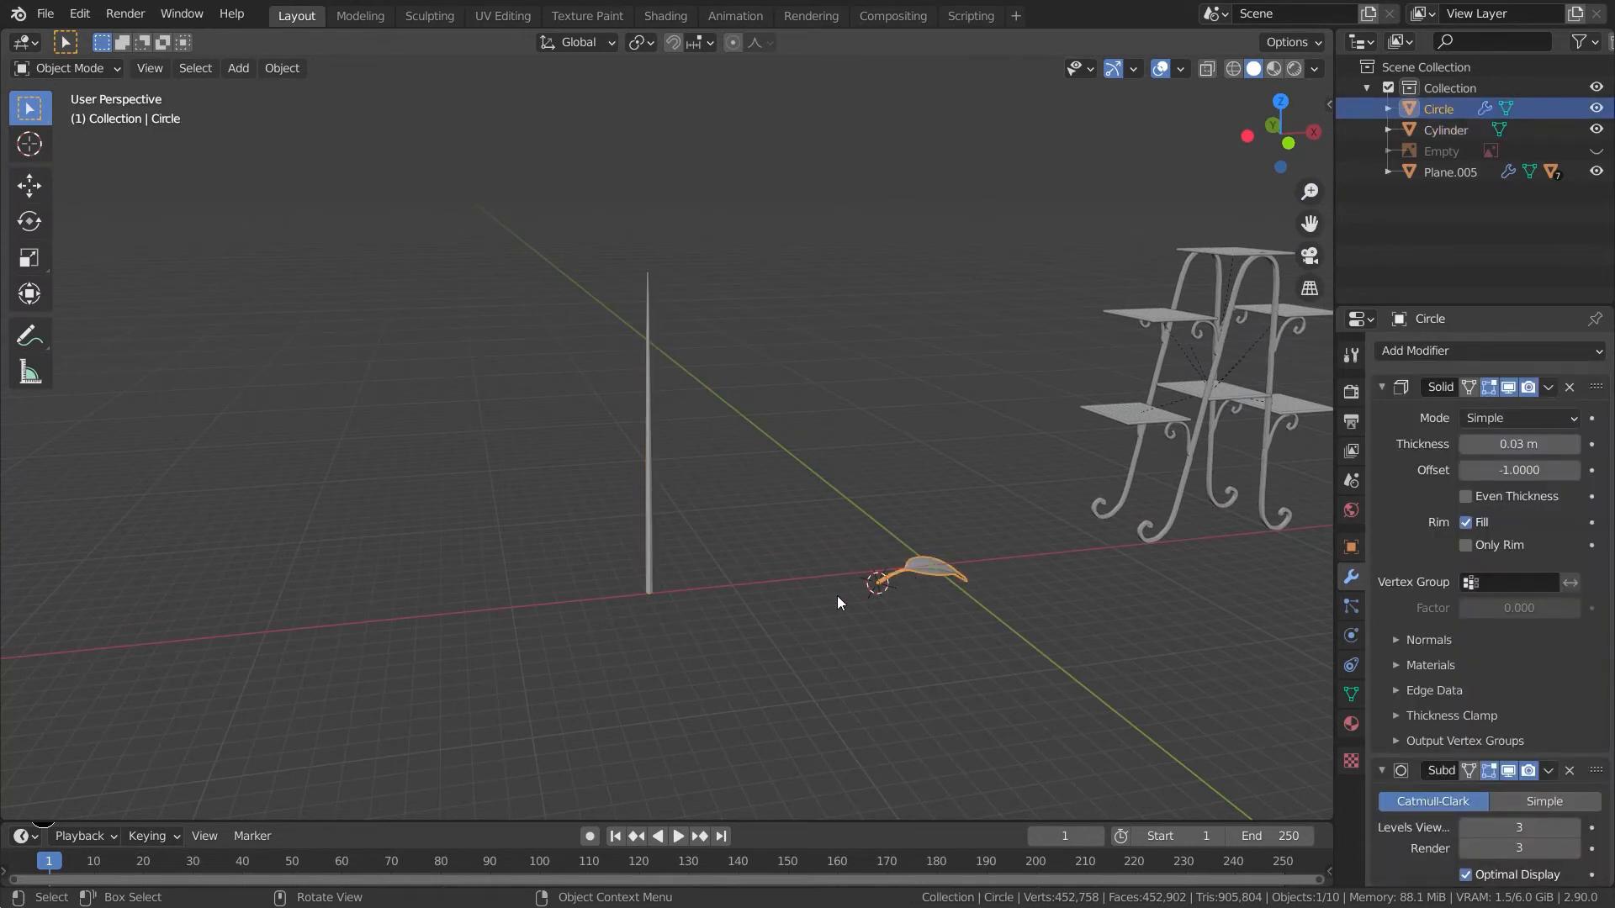
pyautogui.press('KP_3')
pyautogui.press('KP_1')
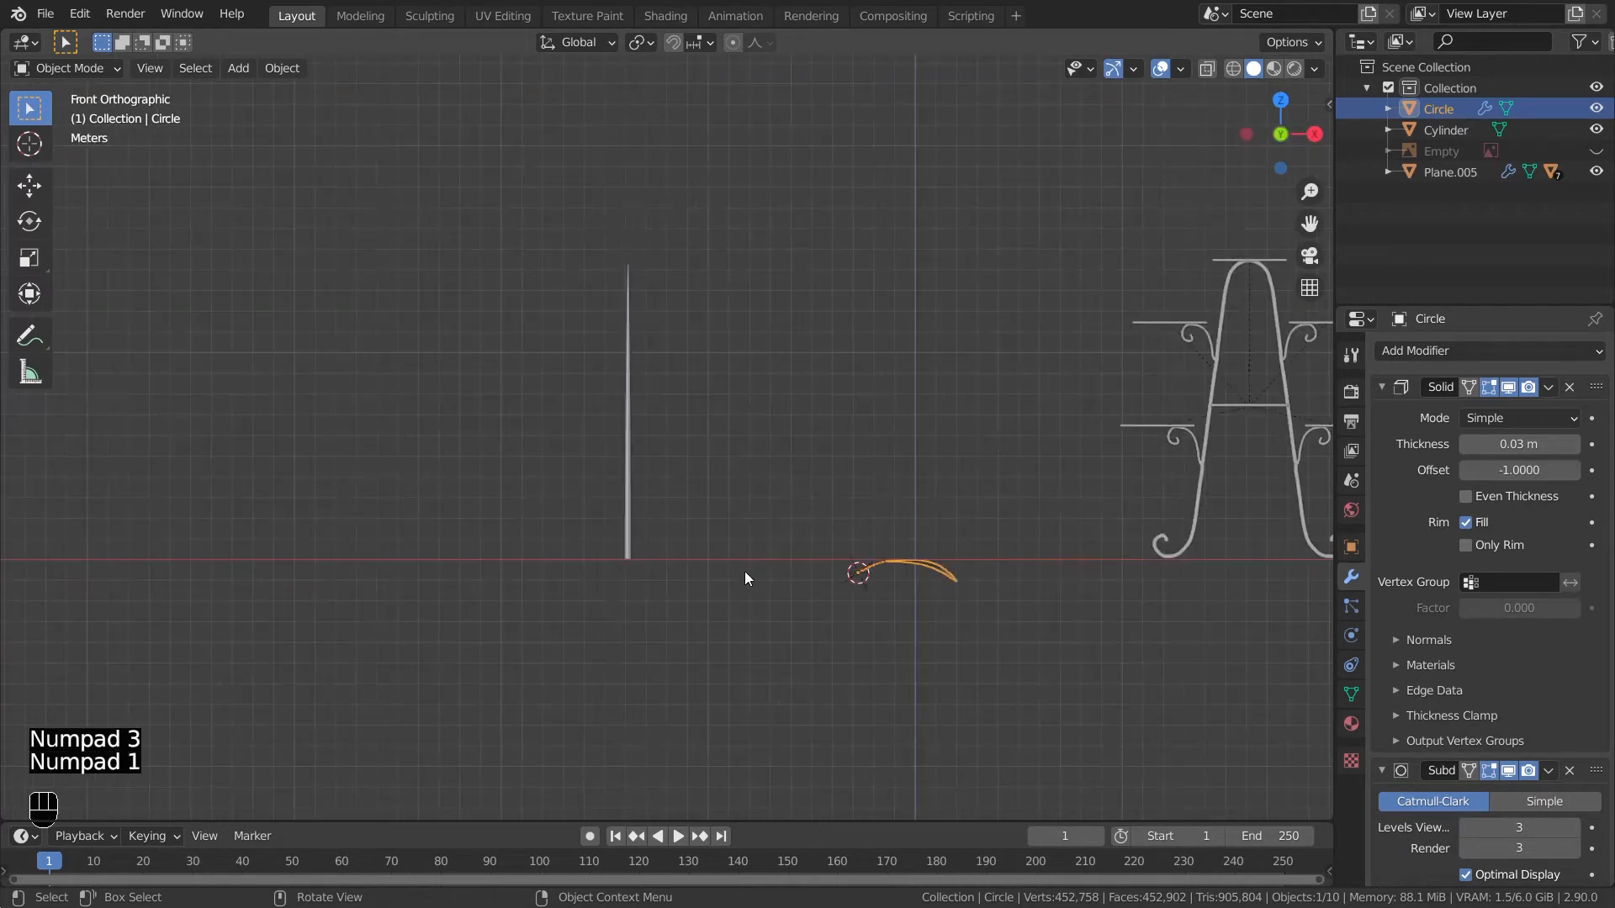
pyautogui.scroll(5, 774, 593)
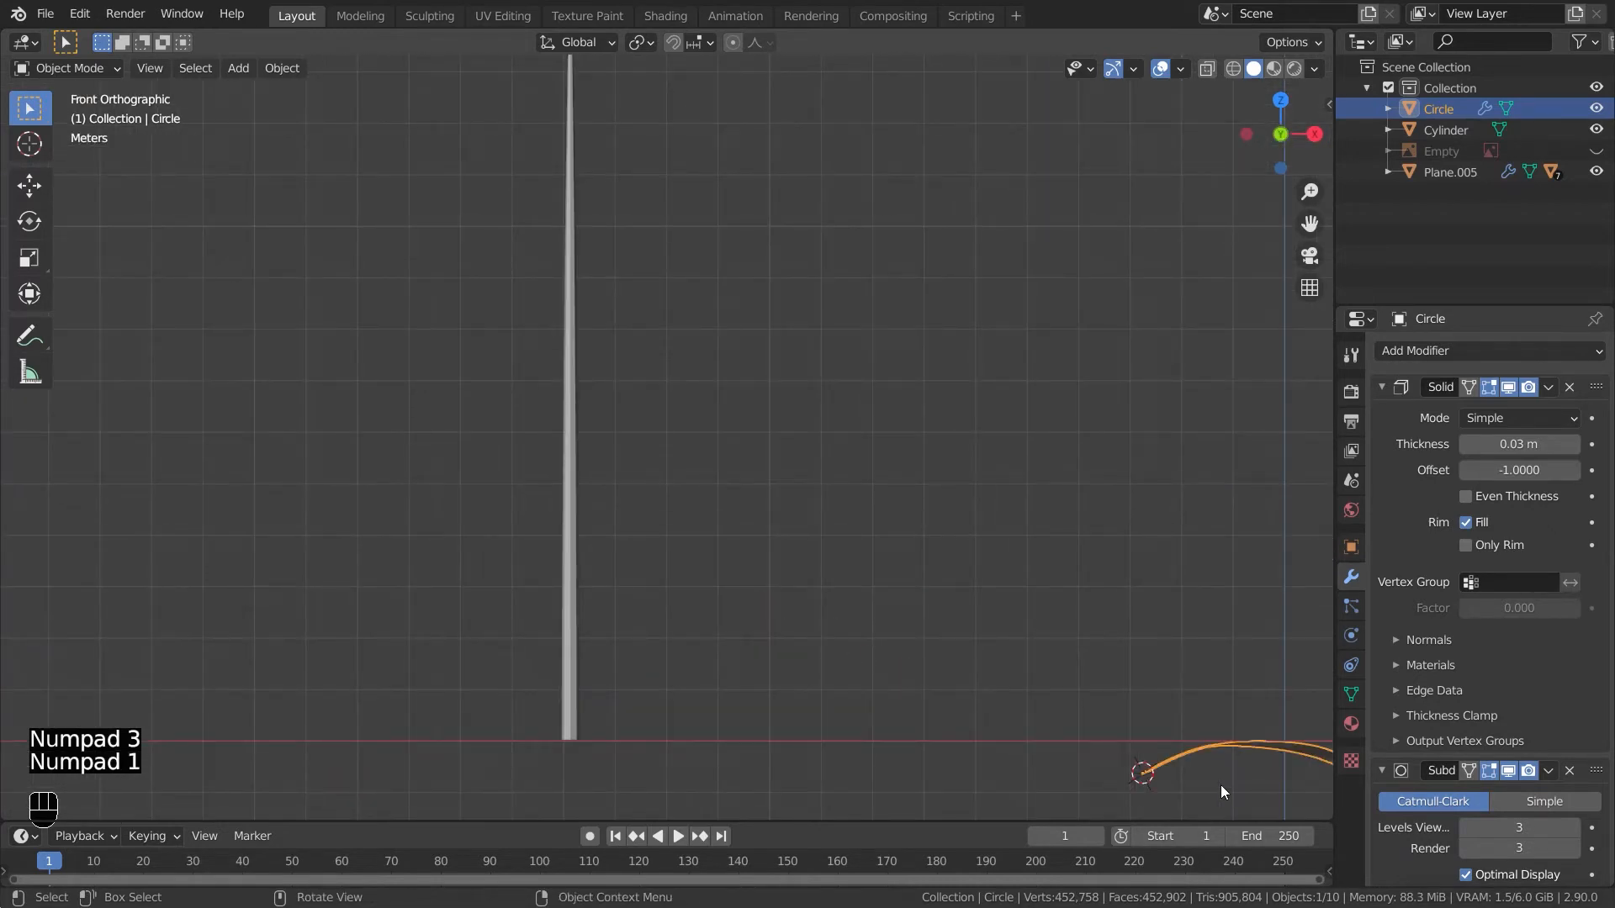
# - Place the 3D cursor at the base of the tall plant stem
pyautogui.click(569, 725)
pyautogui.press('Tab')
pyautogui.keyDown('shift'); pyautogui.moveTo(568, 755); pyautogui.dragTo(595, 699, button='middle'); pyautogui.keyUp('shift')
pyautogui.press('Tab')
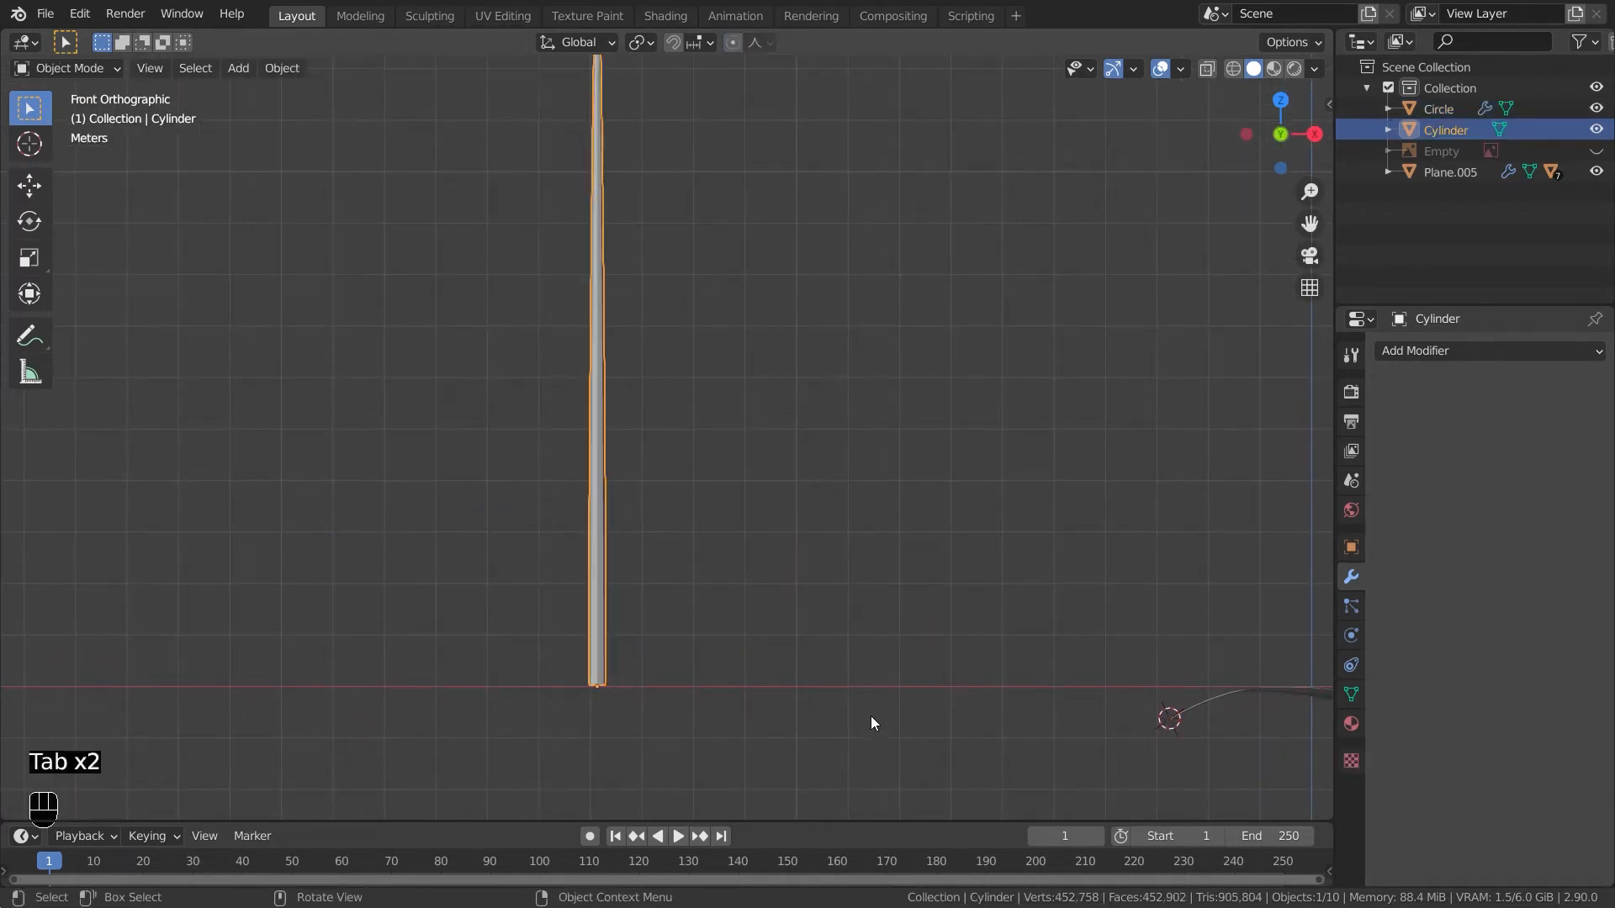
pyautogui.hotkey('shift', 's')
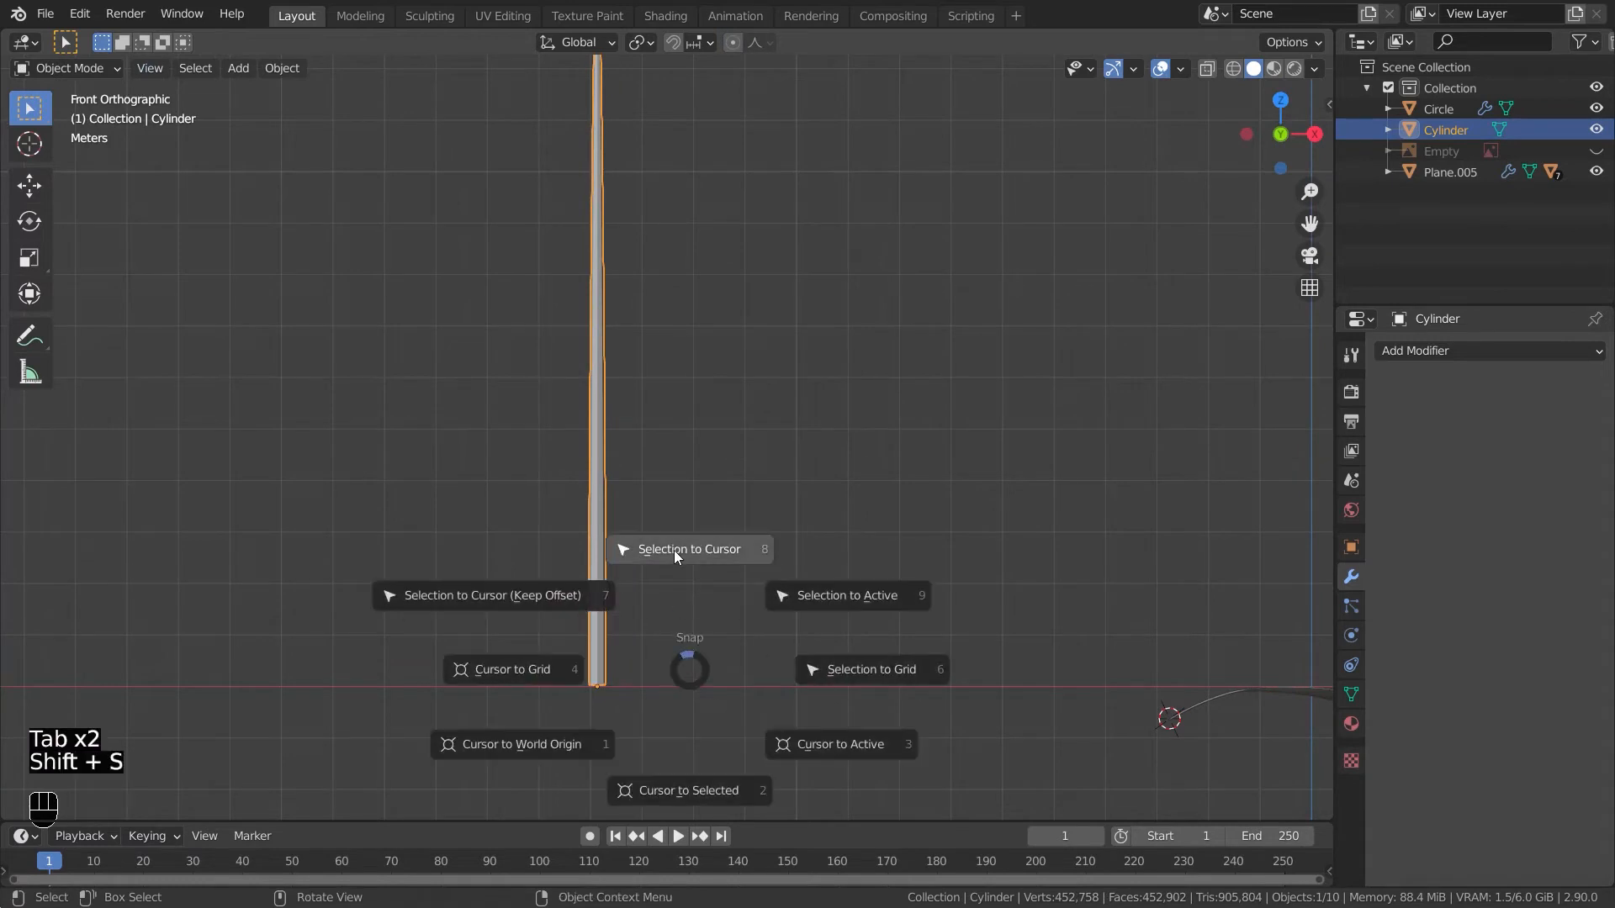
pyautogui.click(681, 773)
# - Select the leaf and snap it to the 3D cursor at the stem's base
pyautogui.keyDown('shift'); pyautogui.moveTo(1060, 713); pyautogui.dragTo(1108, 871, button='middle'); pyautogui.keyUp('shift')
pyautogui.keyDown('shift'); pyautogui.moveTo(871, 531); pyautogui.dragTo(713, 428, button='middle'); pyautogui.keyUp('shift')
pyautogui.scroll(-2, 713, 427)
pyautogui.click(1048, 624)
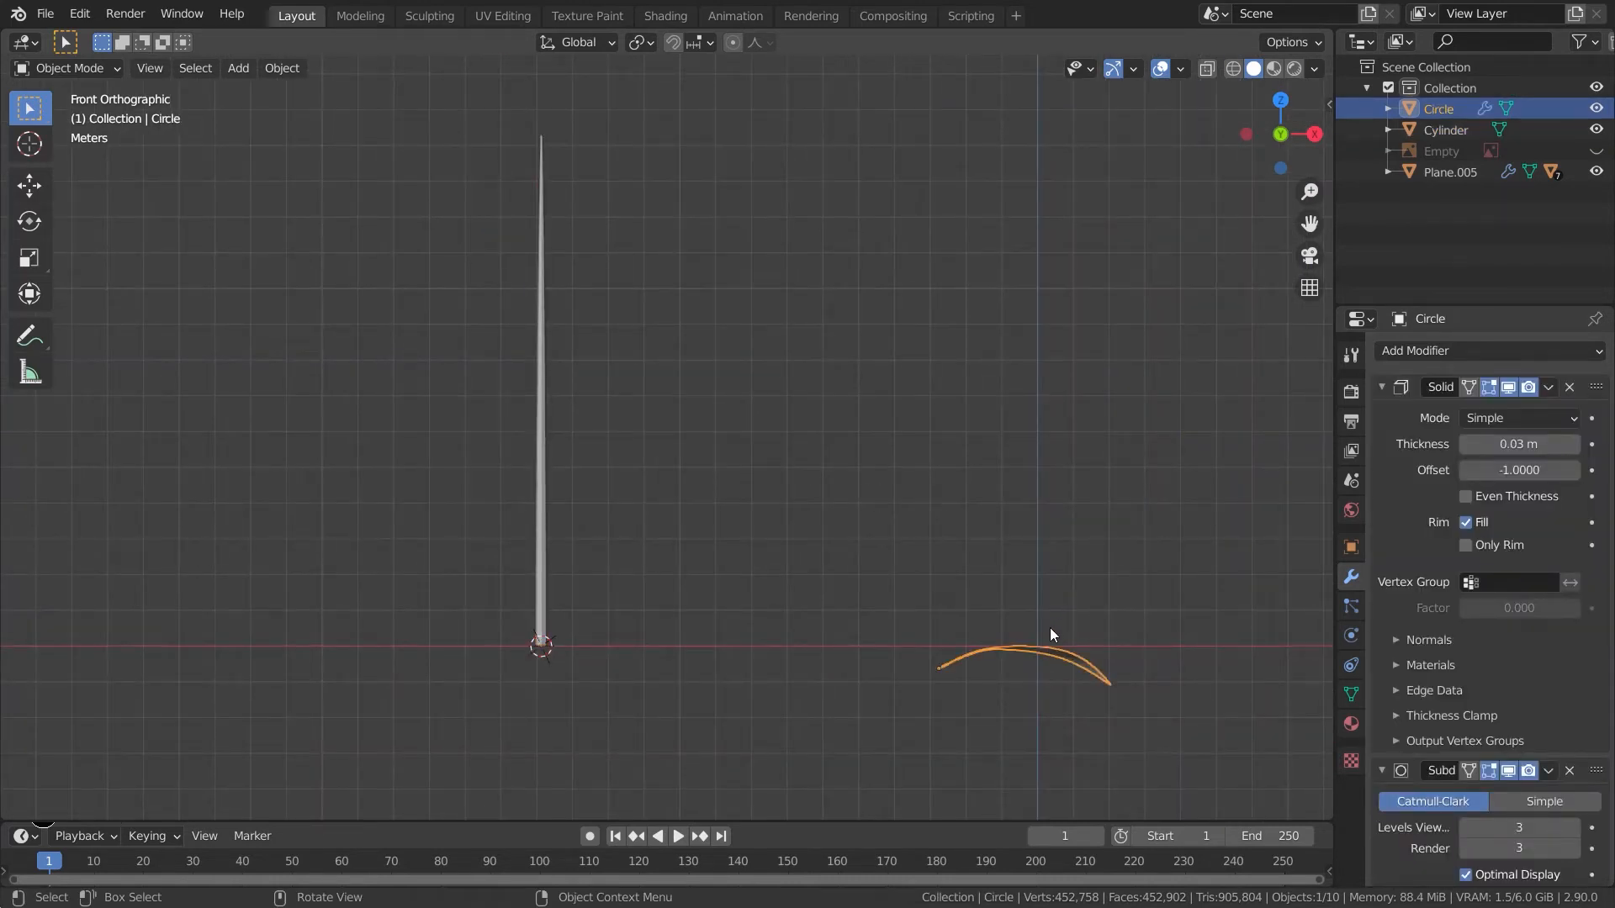
pyautogui.hotkey('shift', 's')
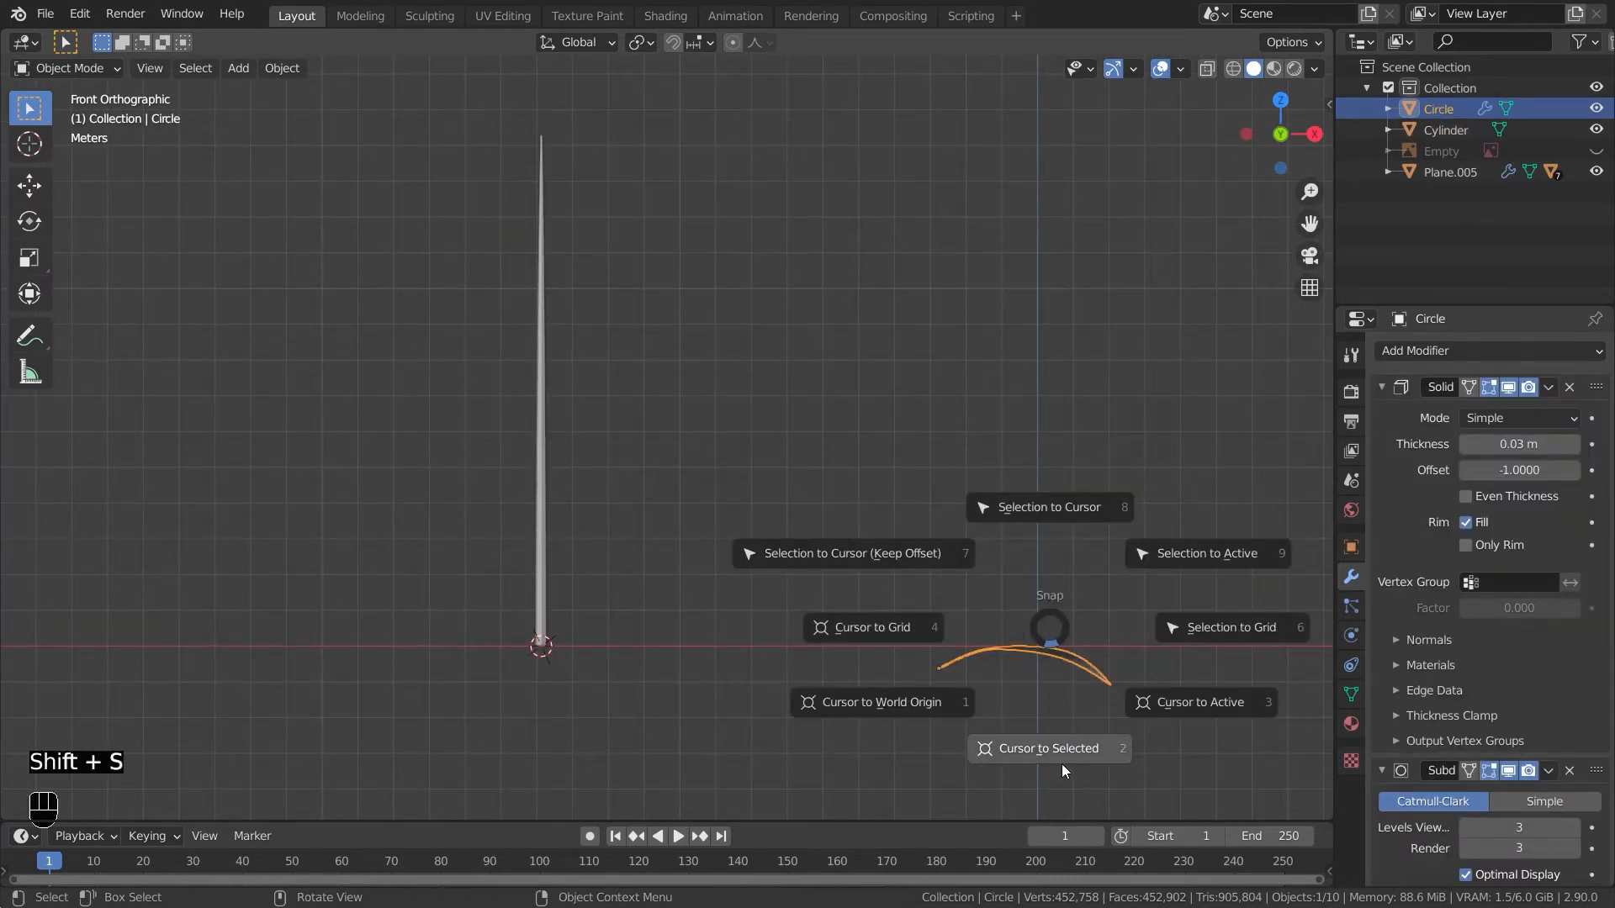
pyautogui.click(1063, 513)
# - Orbit around and inspect the leaf attached at the bottom of the stem from several angles
pyautogui.click(893, 654)
pyautogui.moveTo(893, 655); pyautogui.dragTo(981, 767, button='middle')
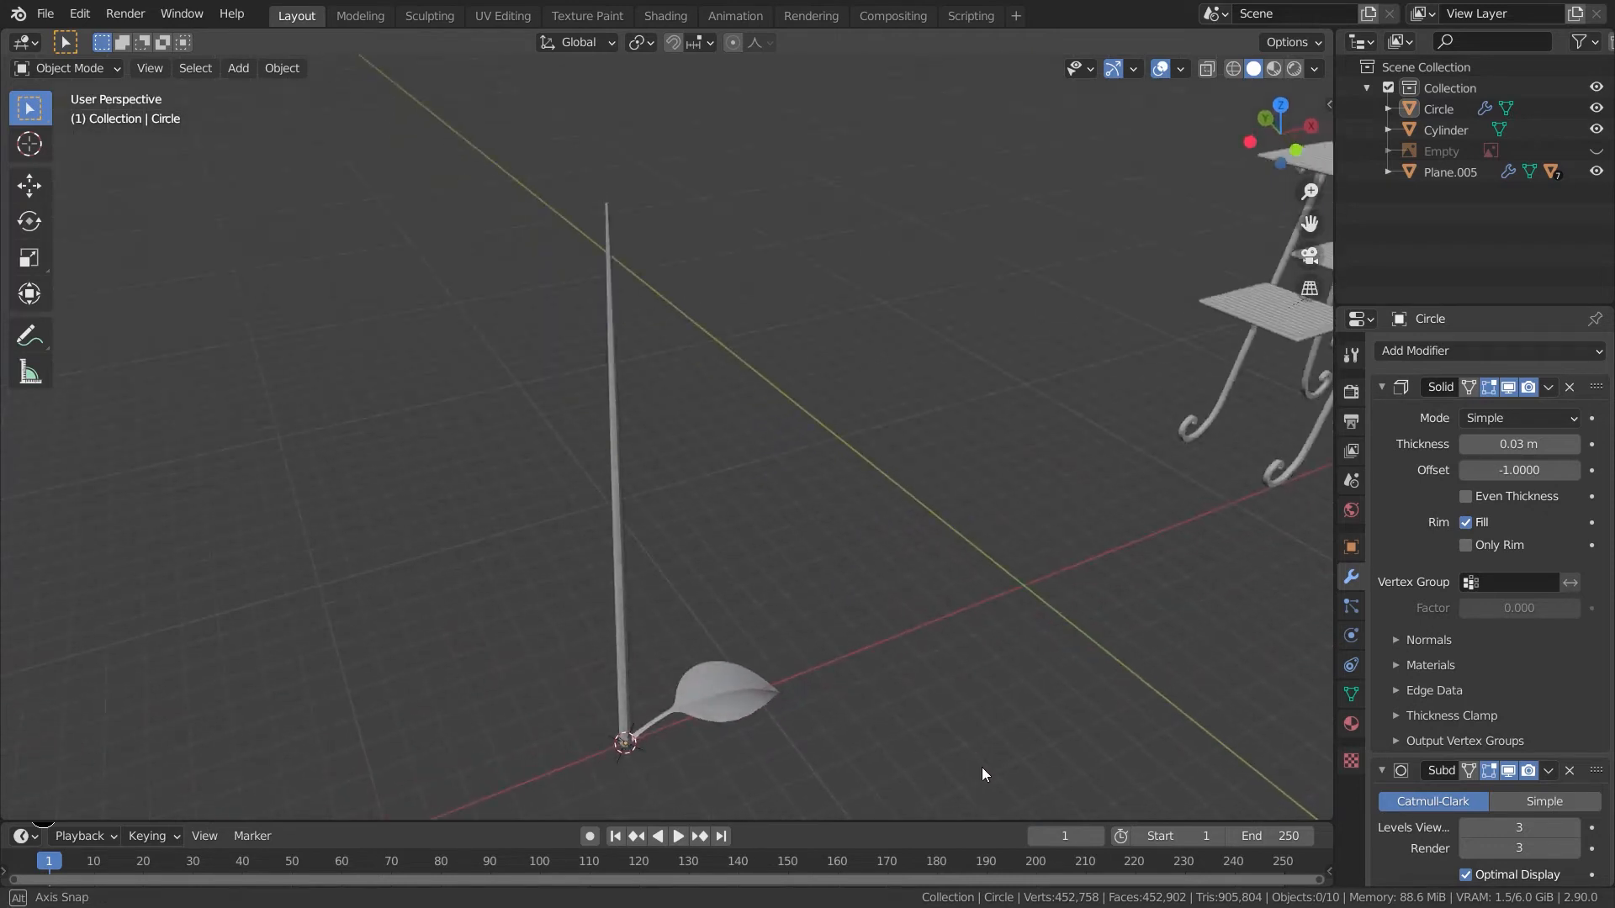
pyautogui.click(713, 712)
pyautogui.moveTo(713, 711); pyautogui.dragTo(720, 665, button='middle')
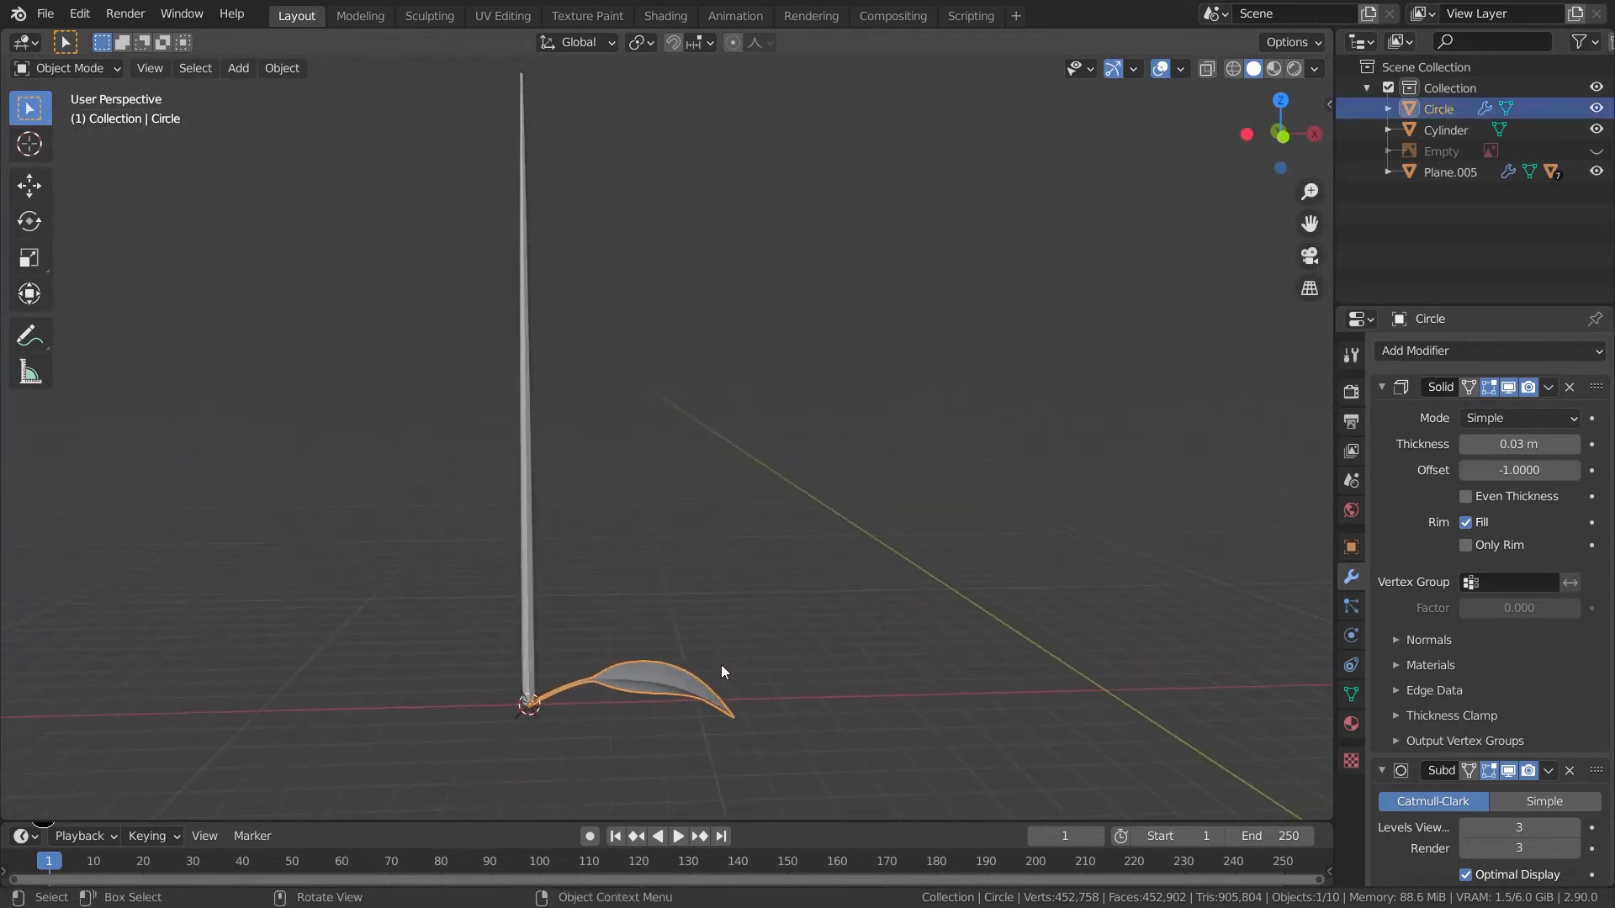
pyautogui.press('KP_3')
pyautogui.press('KP_1')
pyautogui.click(676, 678)
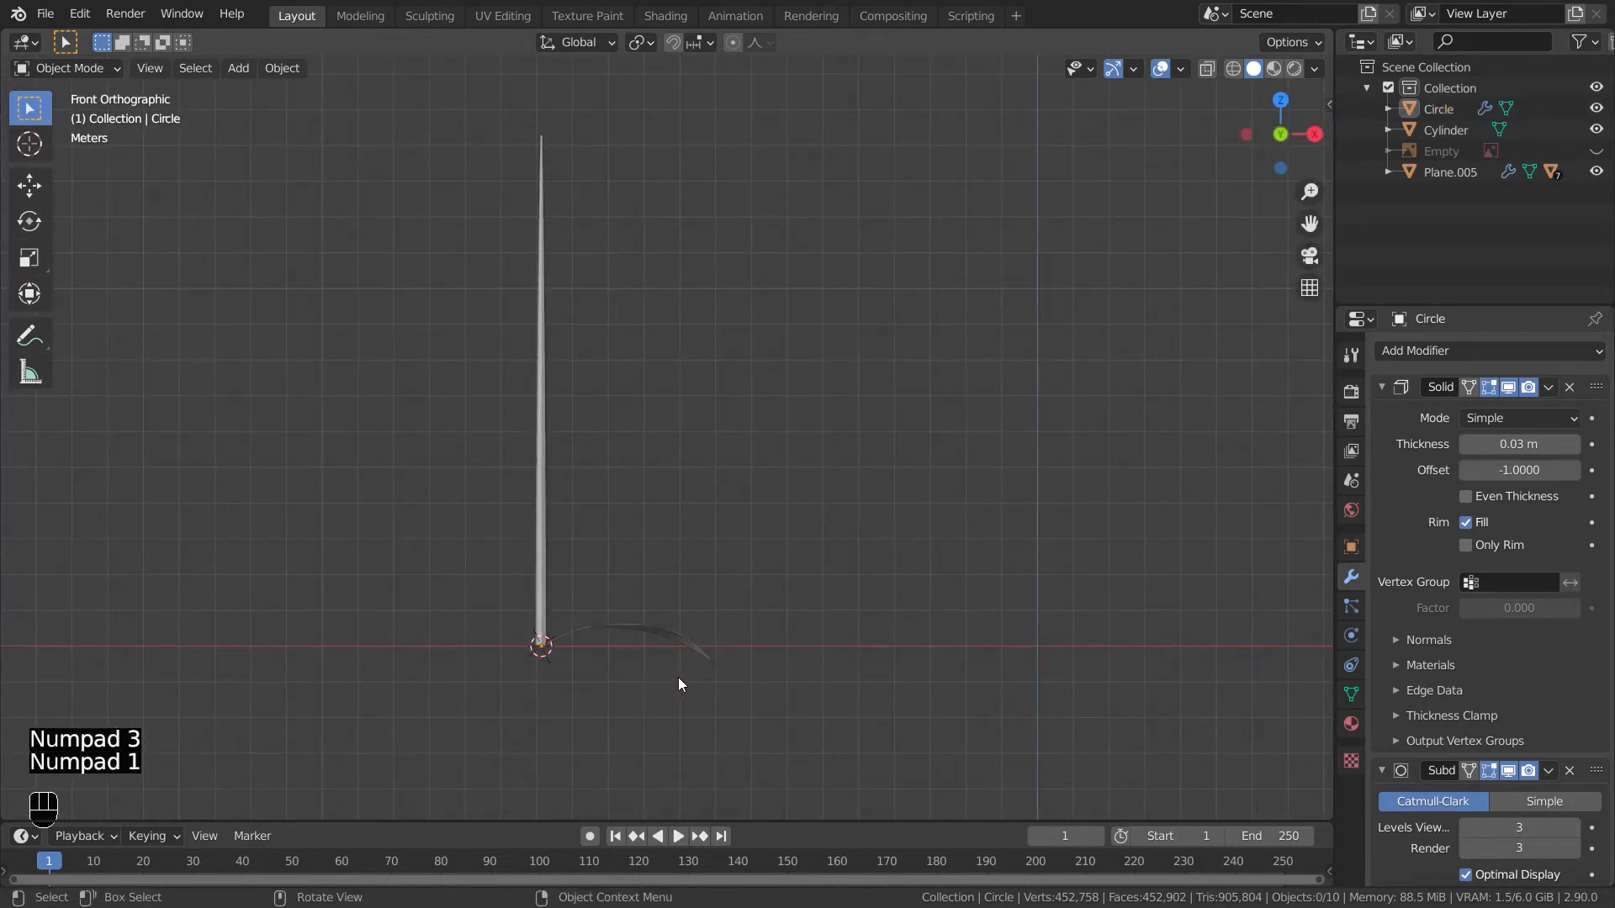
pyautogui.moveTo(640, 627); pyautogui.dragTo(618, 728, button='middle')
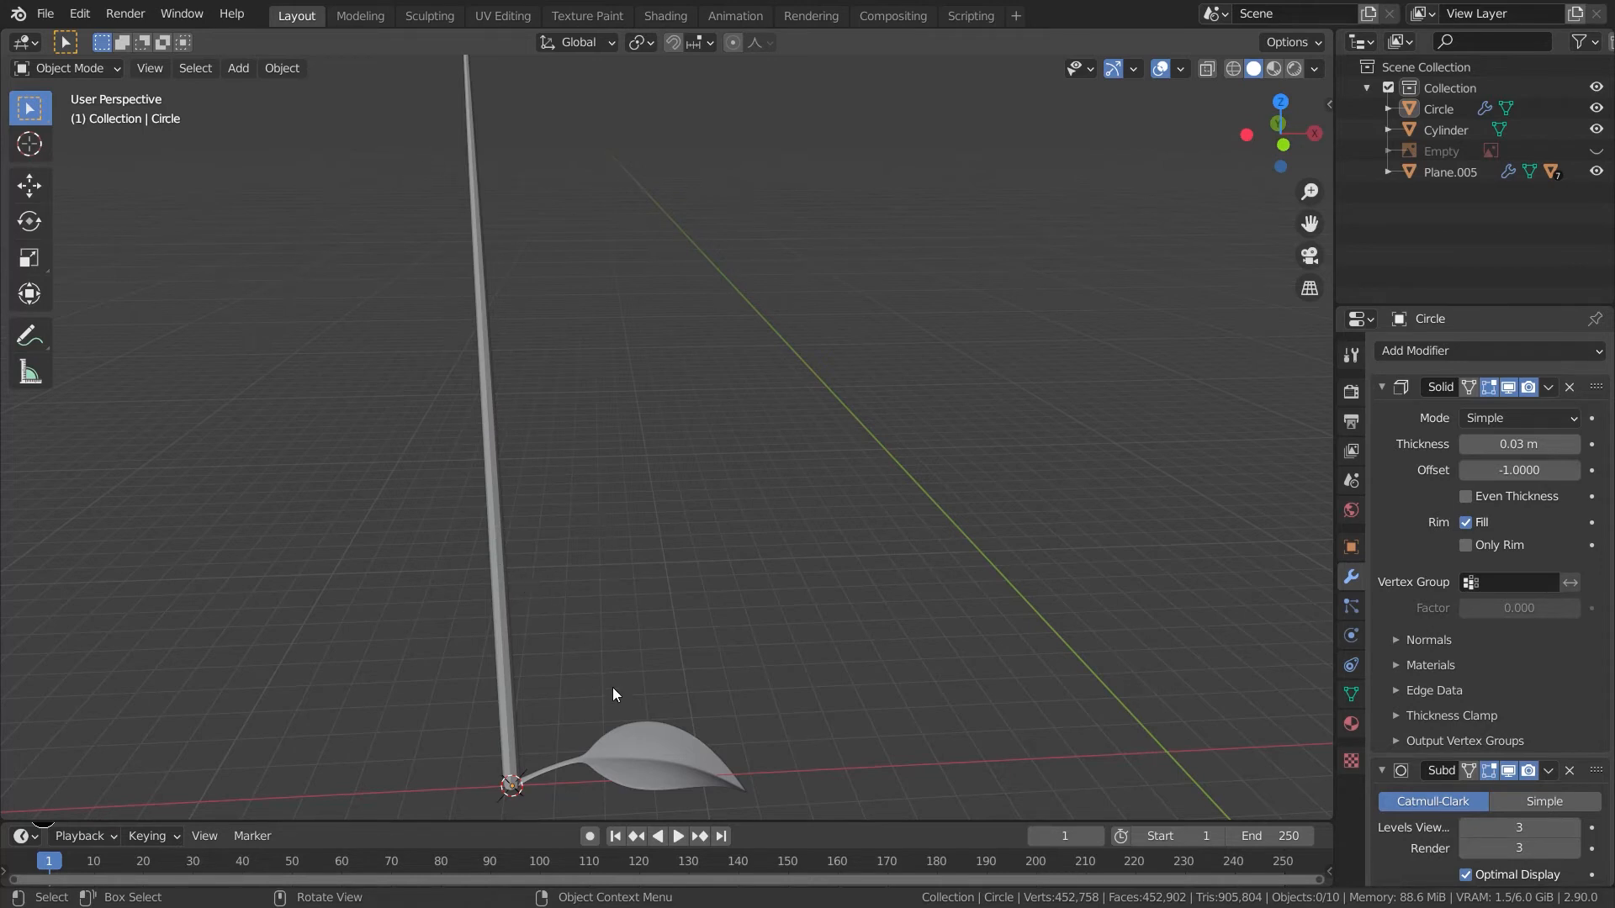
# - Add an Arrows empty at the 3D cursor at the stem's base
pyautogui.hotkey('shift', 'a')
pyautogui.moveTo(602, 685)
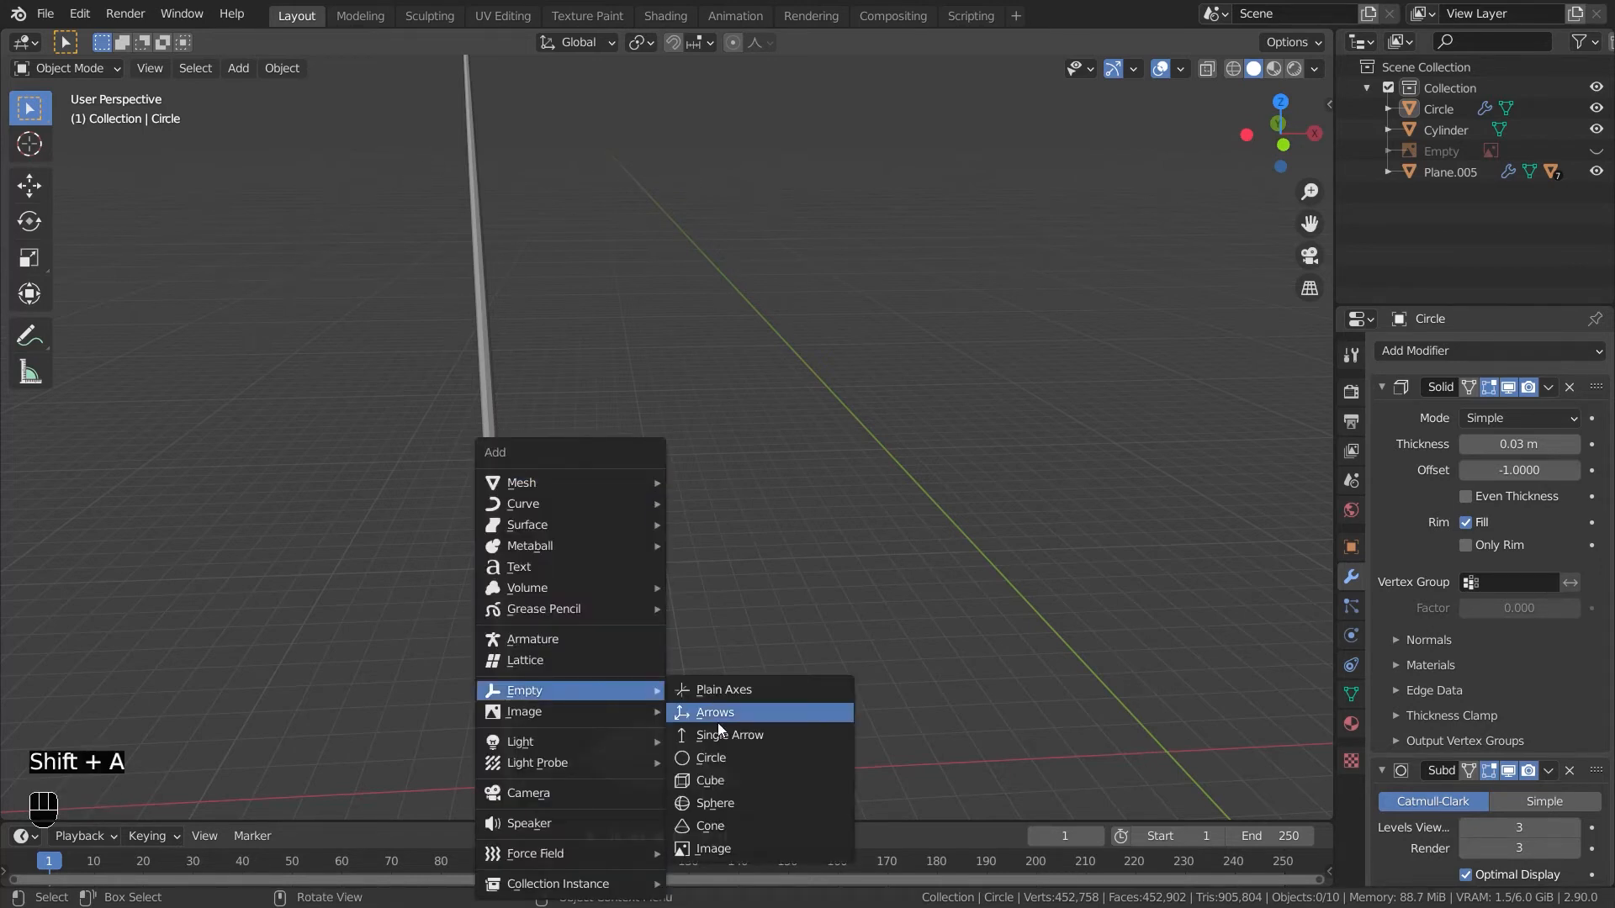
pyautogui.click(714, 803)
pyautogui.moveTo(724, 810); pyautogui.dragTo(654, 674, button='middle')
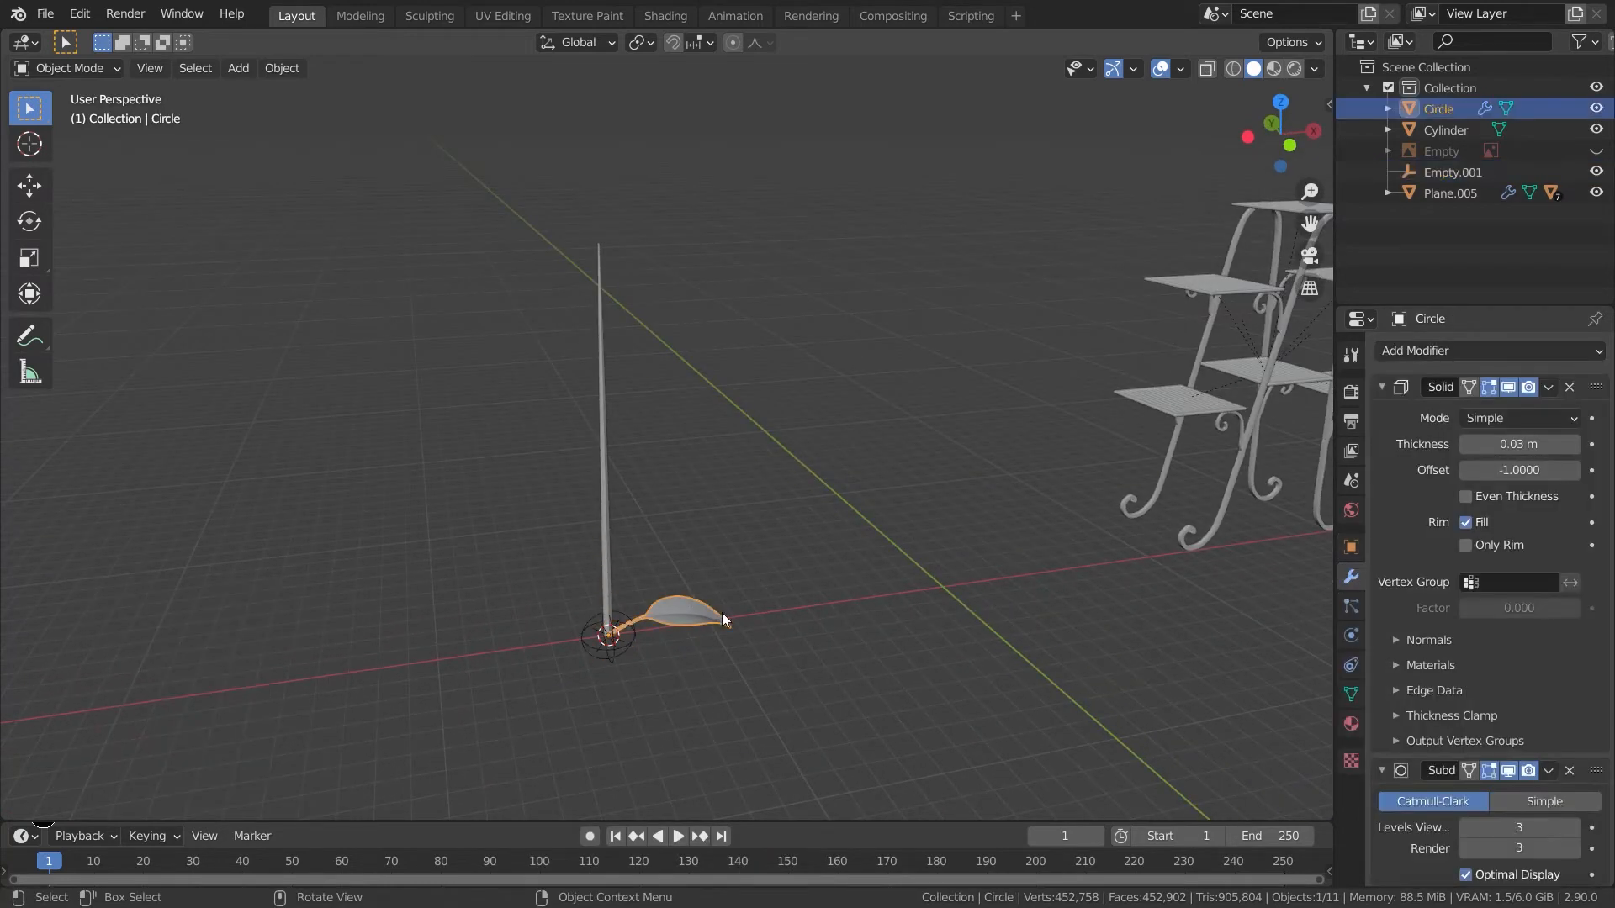
# - Add an Array modifier to the leaf above the Subdivision modifier, with count 6 and relative offset disabled
pyautogui.click(1380, 387)
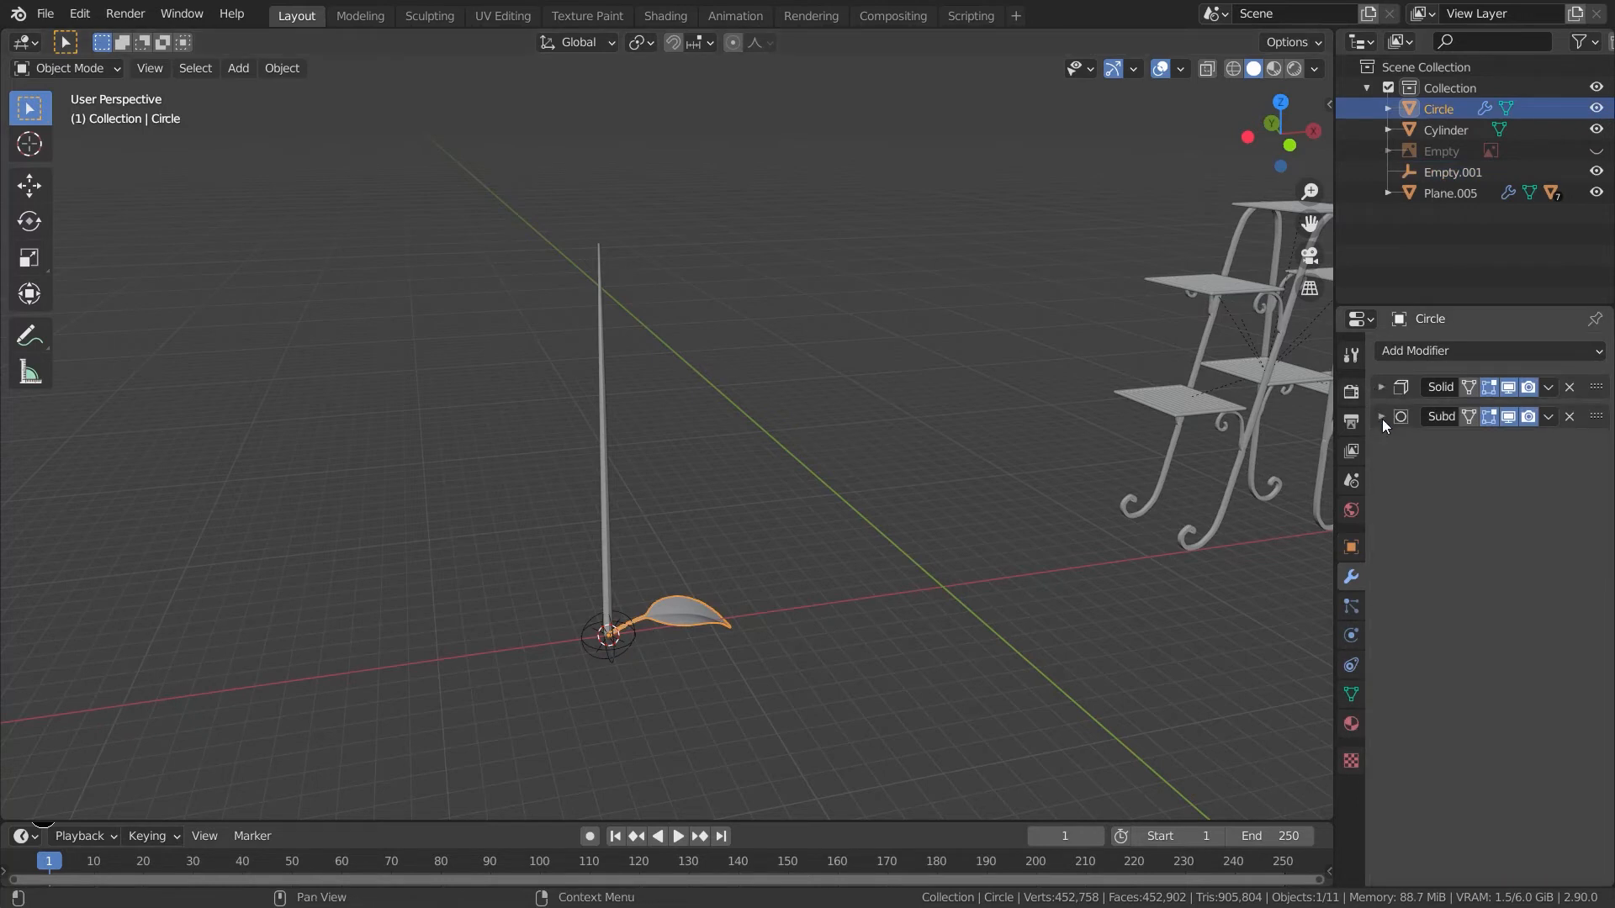
pyautogui.click(1432, 351)
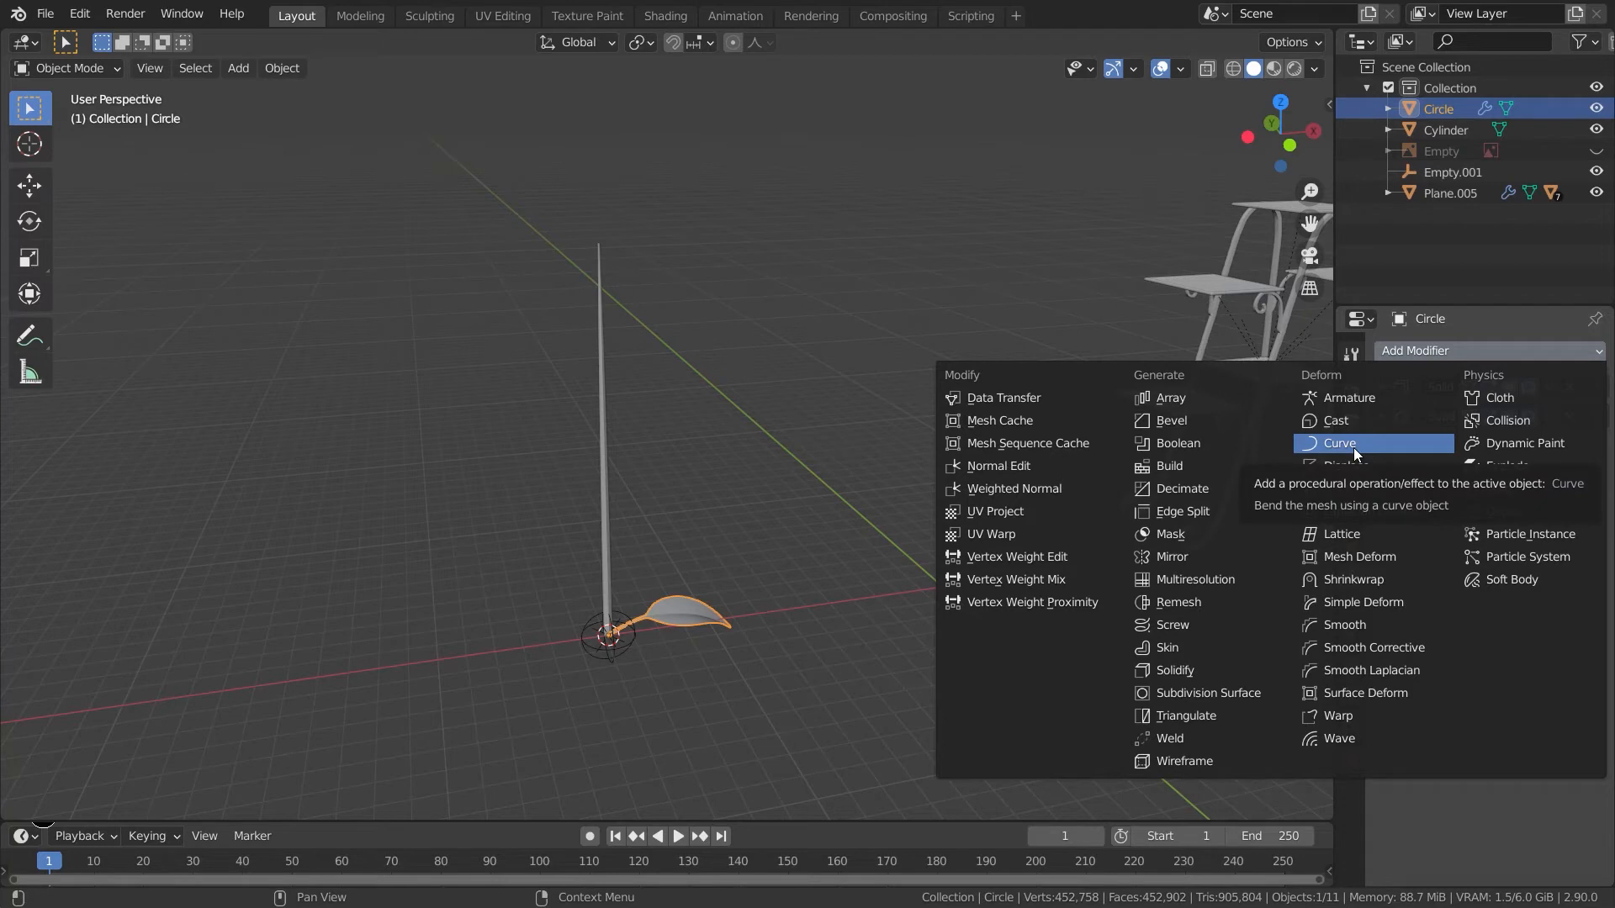
pyautogui.click(1192, 404)
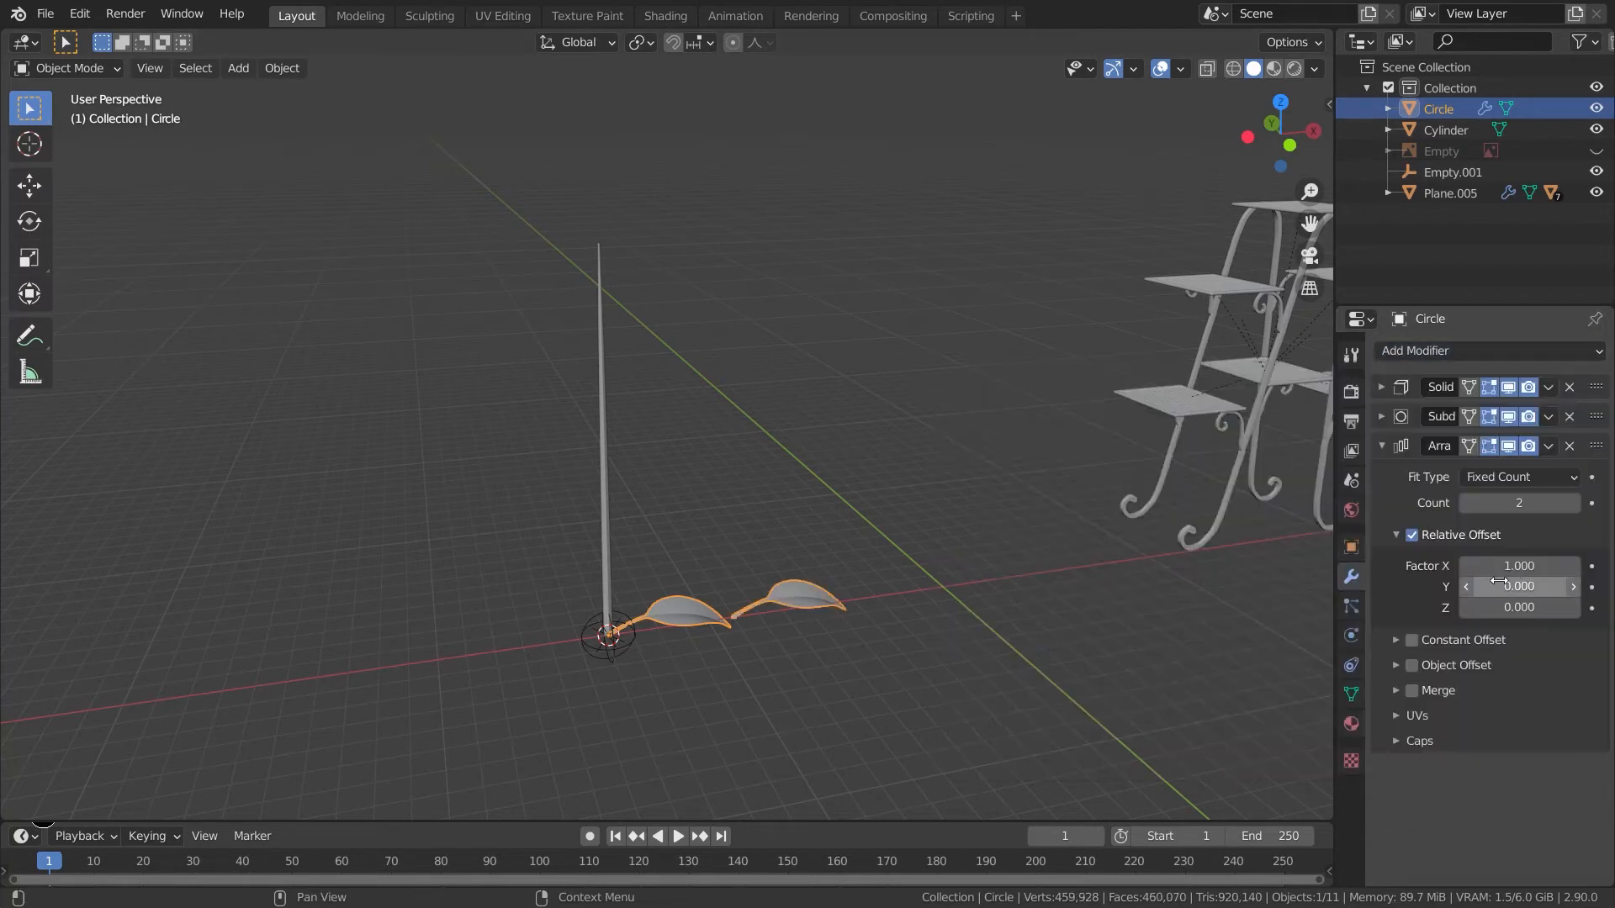
pyautogui.moveTo(1592, 447); pyautogui.dragTo(1591, 408)
pyautogui.moveTo(1561, 479); pyautogui.dragTo(1589, 479)
pyautogui.click(1411, 505)
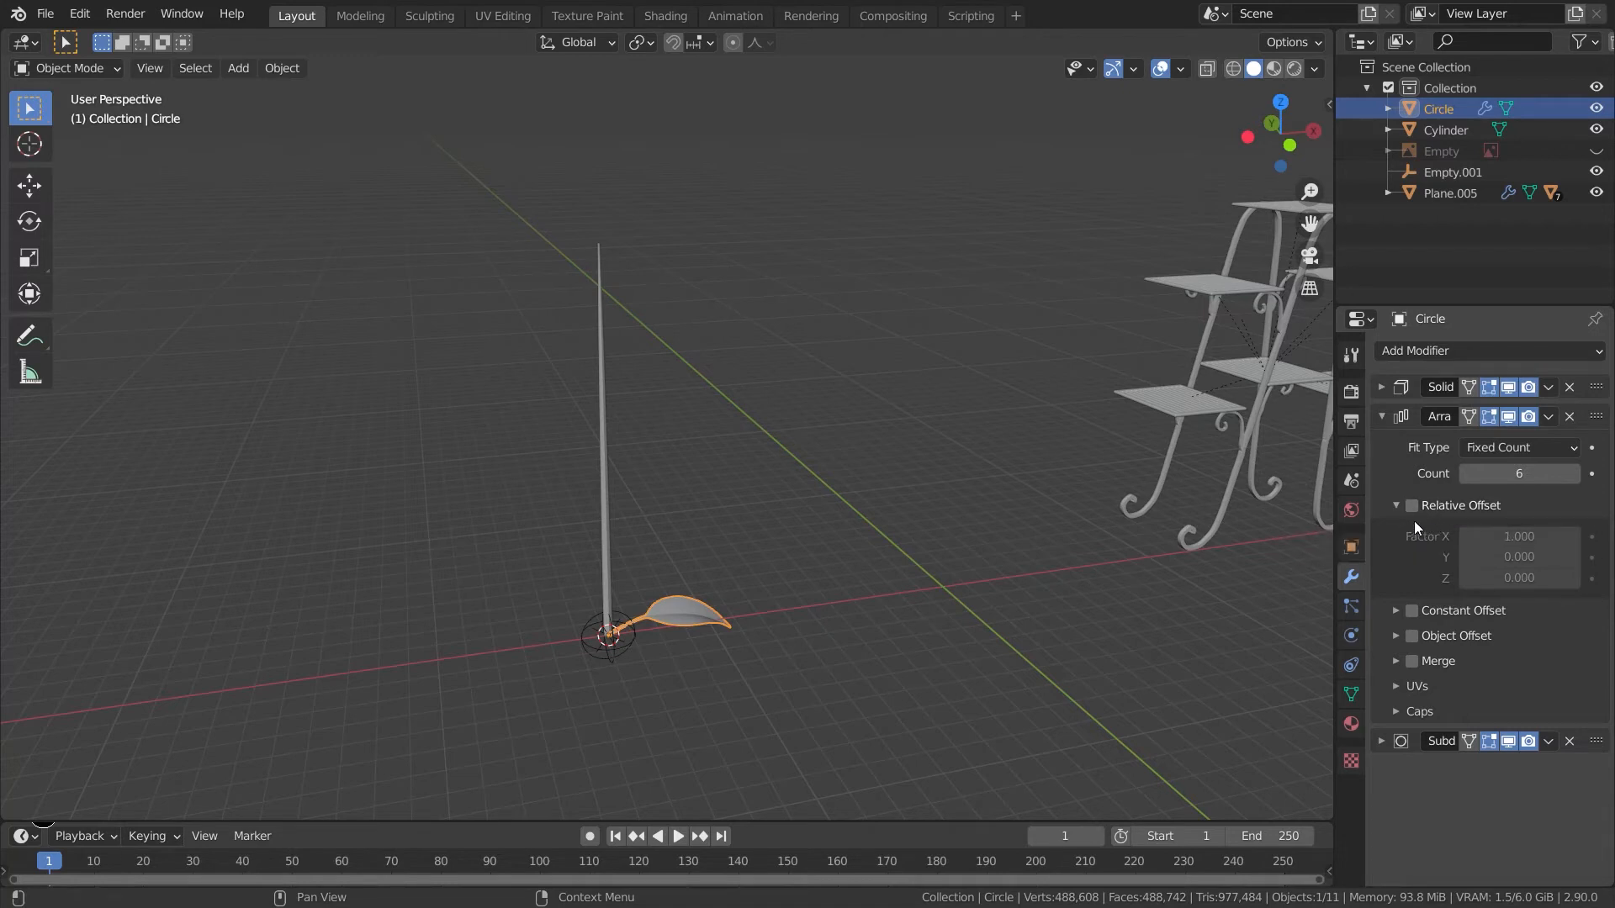
# - Enable the array's object offset and pick the new arrows empty as the offset object
pyautogui.click(1413, 638)
pyautogui.click(1395, 636)
pyautogui.click(1570, 667)
pyautogui.click(647, 639)
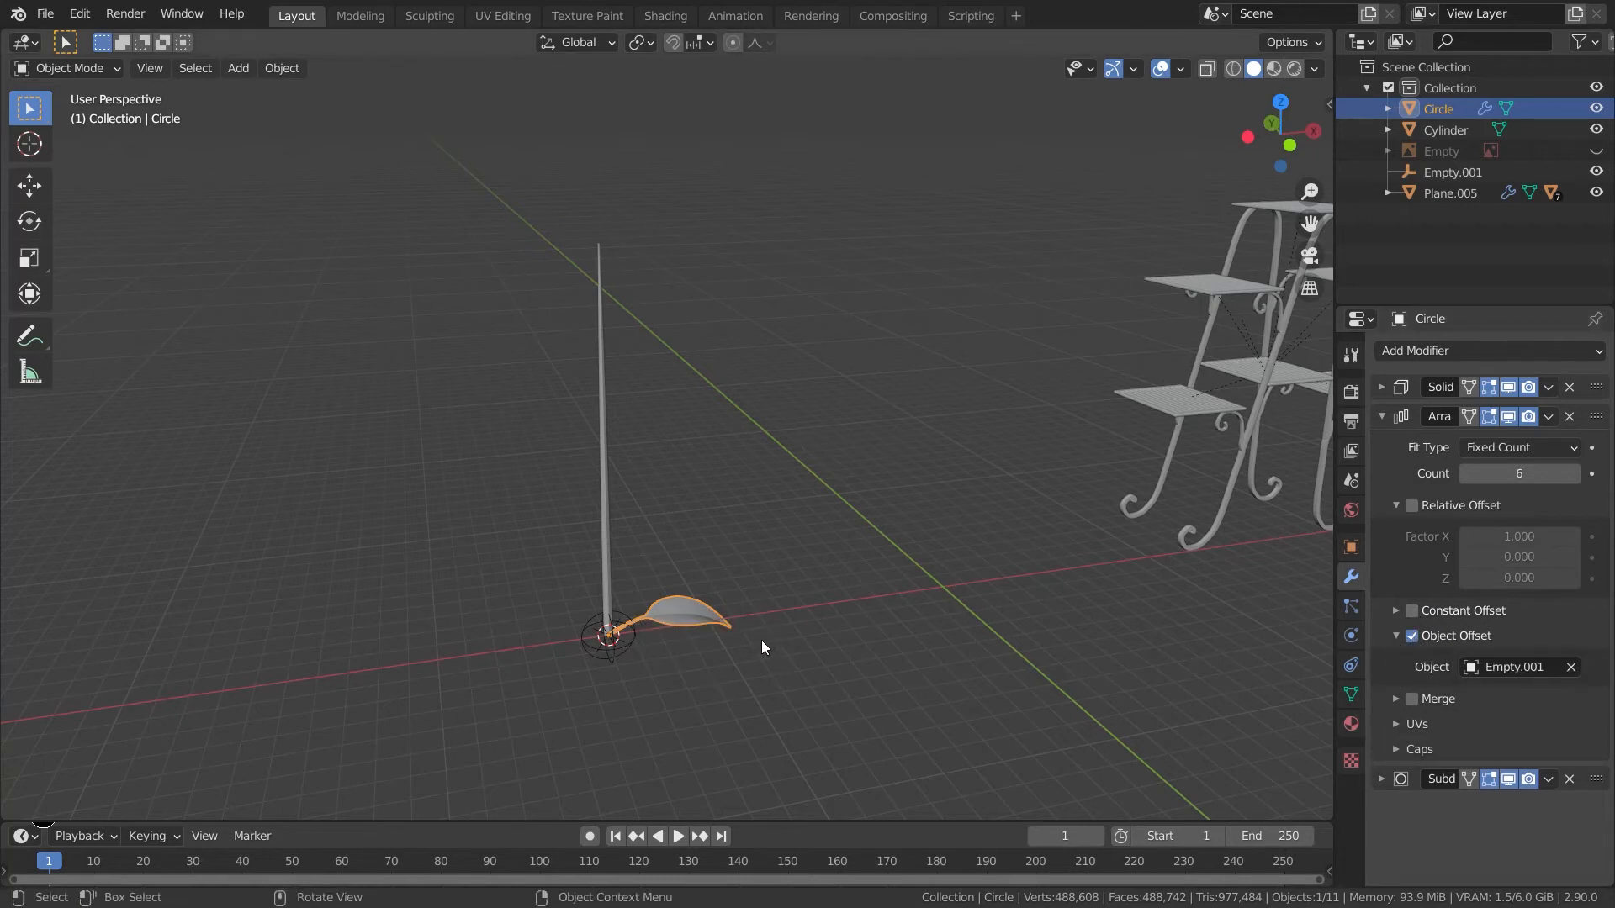
# - Select the empty and try rotating it about Z to fan the leaf copies around the stem
pyautogui.keyDown('shift'); pyautogui.moveTo(762, 641); pyautogui.dragTo(774, 589, button='middle'); pyautogui.keyUp('shift')
pyautogui.scroll(4, 787, 650)
pyautogui.keyDown('shift'); pyautogui.moveTo(771, 698); pyautogui.dragTo(827, 604, button='middle'); pyautogui.keyUp('shift')
pyautogui.click(644, 707)
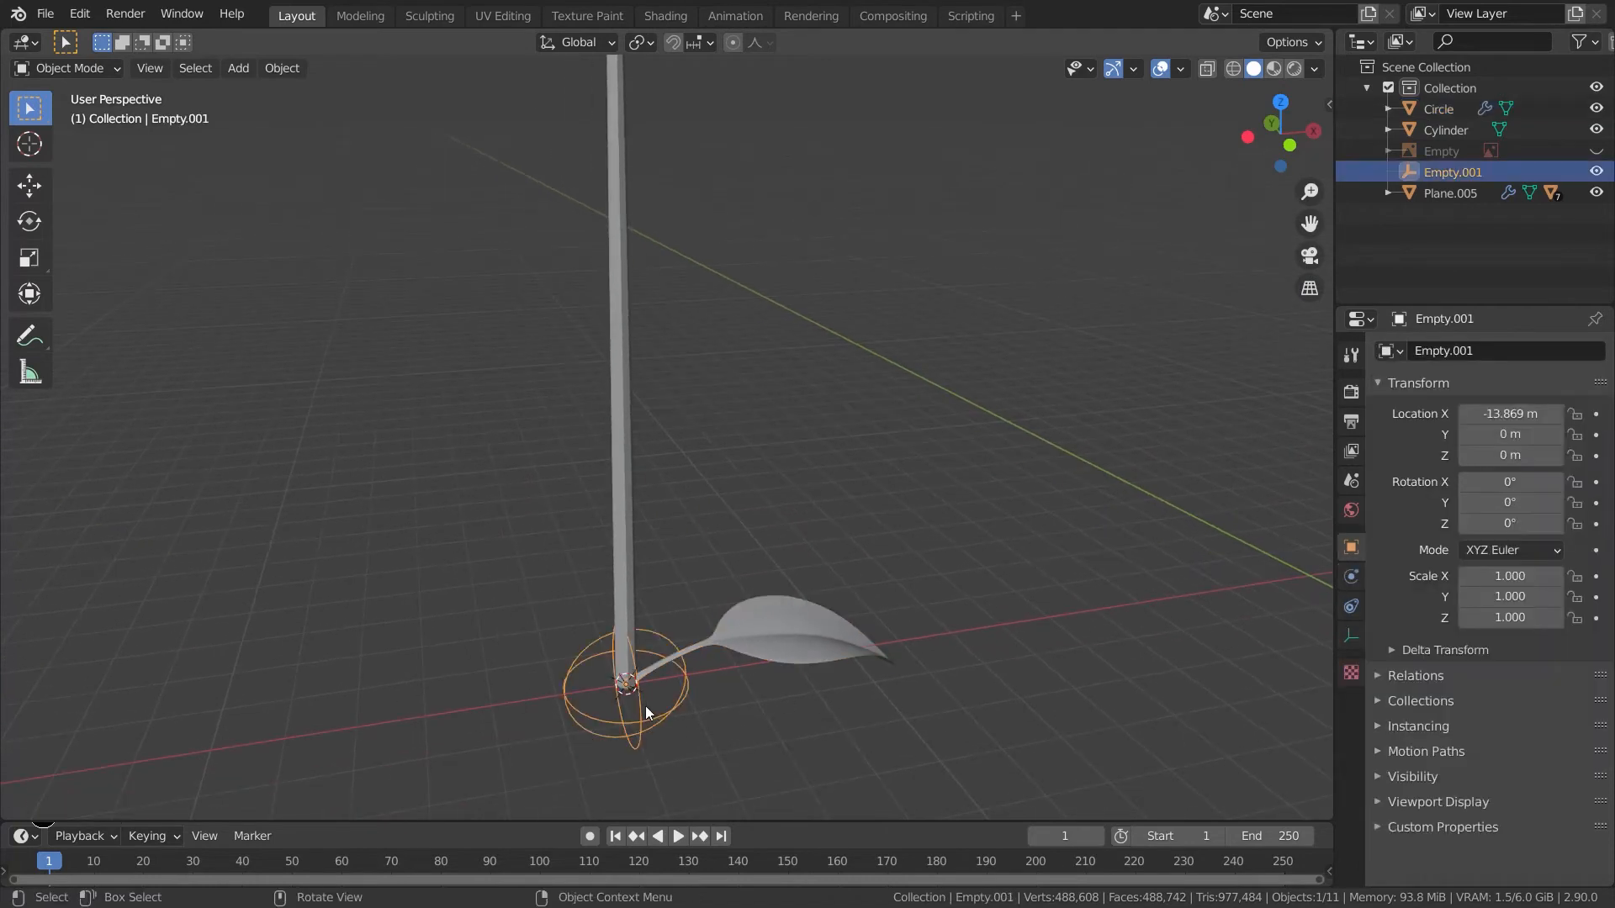
pyautogui.press('r')
pyautogui.press('z')
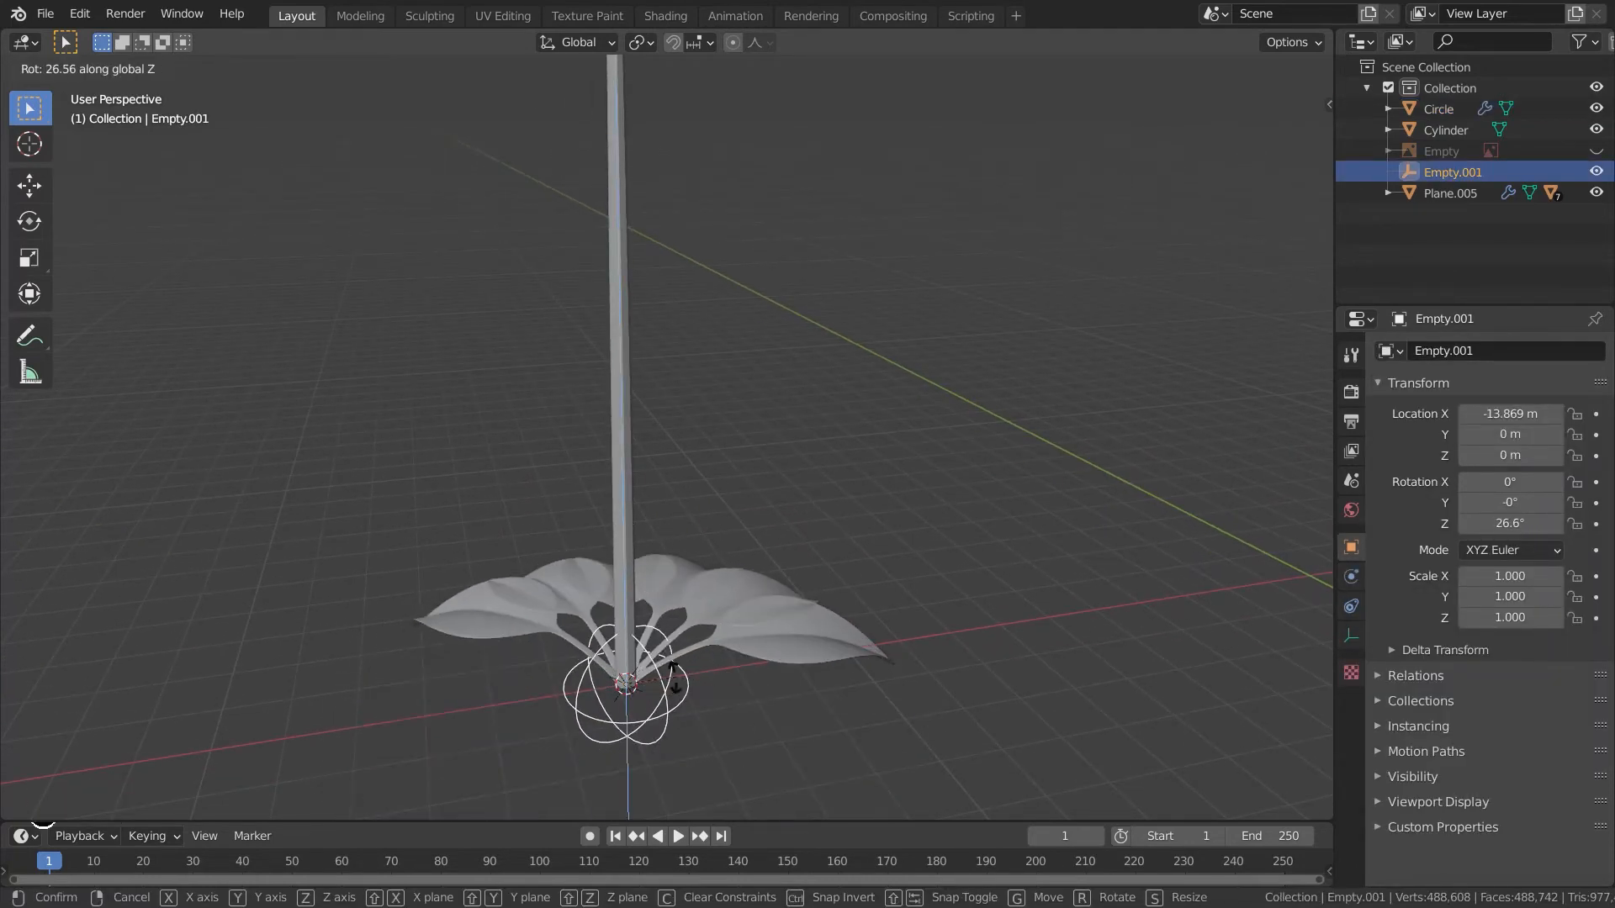
pyautogui.press('g')
pyautogui.press('z')
pyautogui.press('Escape')
# - Inspect the leaf and empty at the stem's base from several angles, ending in front view
pyautogui.click(791, 676)
pyautogui.moveTo(881, 689); pyautogui.dragTo(817, 683, button='middle')
pyautogui.keyDown('shift'); pyautogui.moveTo(817, 683); pyautogui.dragTo(810, 728, button='middle'); pyautogui.keyUp('shift')
pyautogui.scroll(-3, 810, 728)
pyautogui.keyDown('shift'); pyautogui.moveTo(719, 626); pyautogui.dragTo(828, 700, button='middle'); pyautogui.keyUp('shift')
pyautogui.scroll(2, 794, 717)
pyautogui.keyDown('shift'); pyautogui.moveTo(812, 646); pyautogui.dragTo(805, 739, button='middle'); pyautogui.keyUp('shift')
pyautogui.scroll(-4, 809, 703)
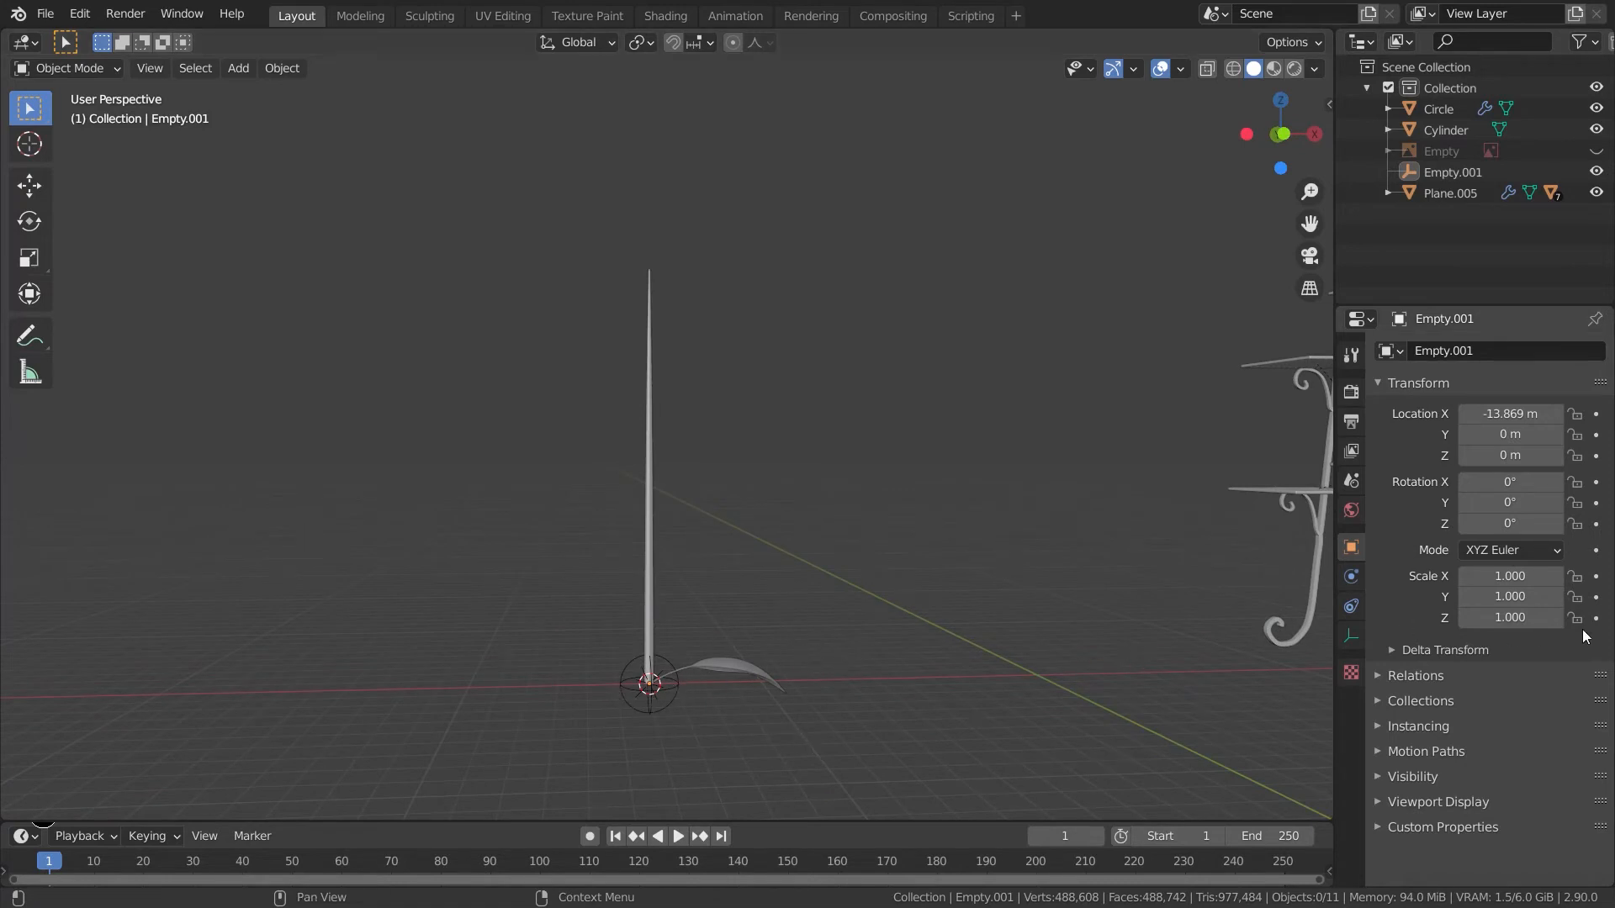
pyautogui.click(684, 662)
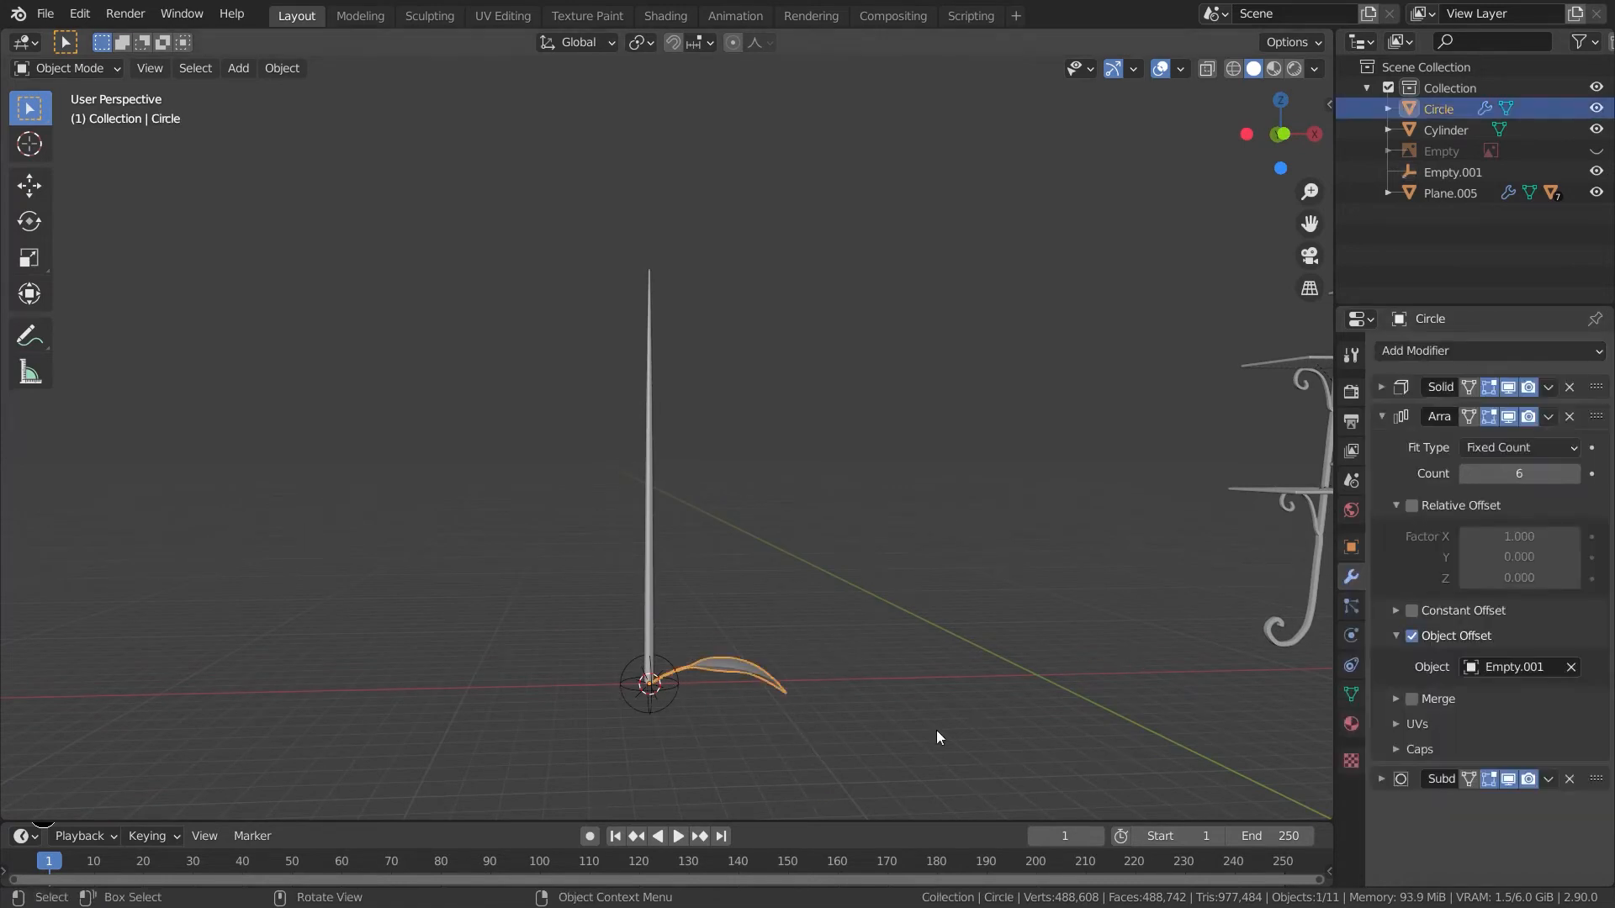
pyautogui.click(848, 643)
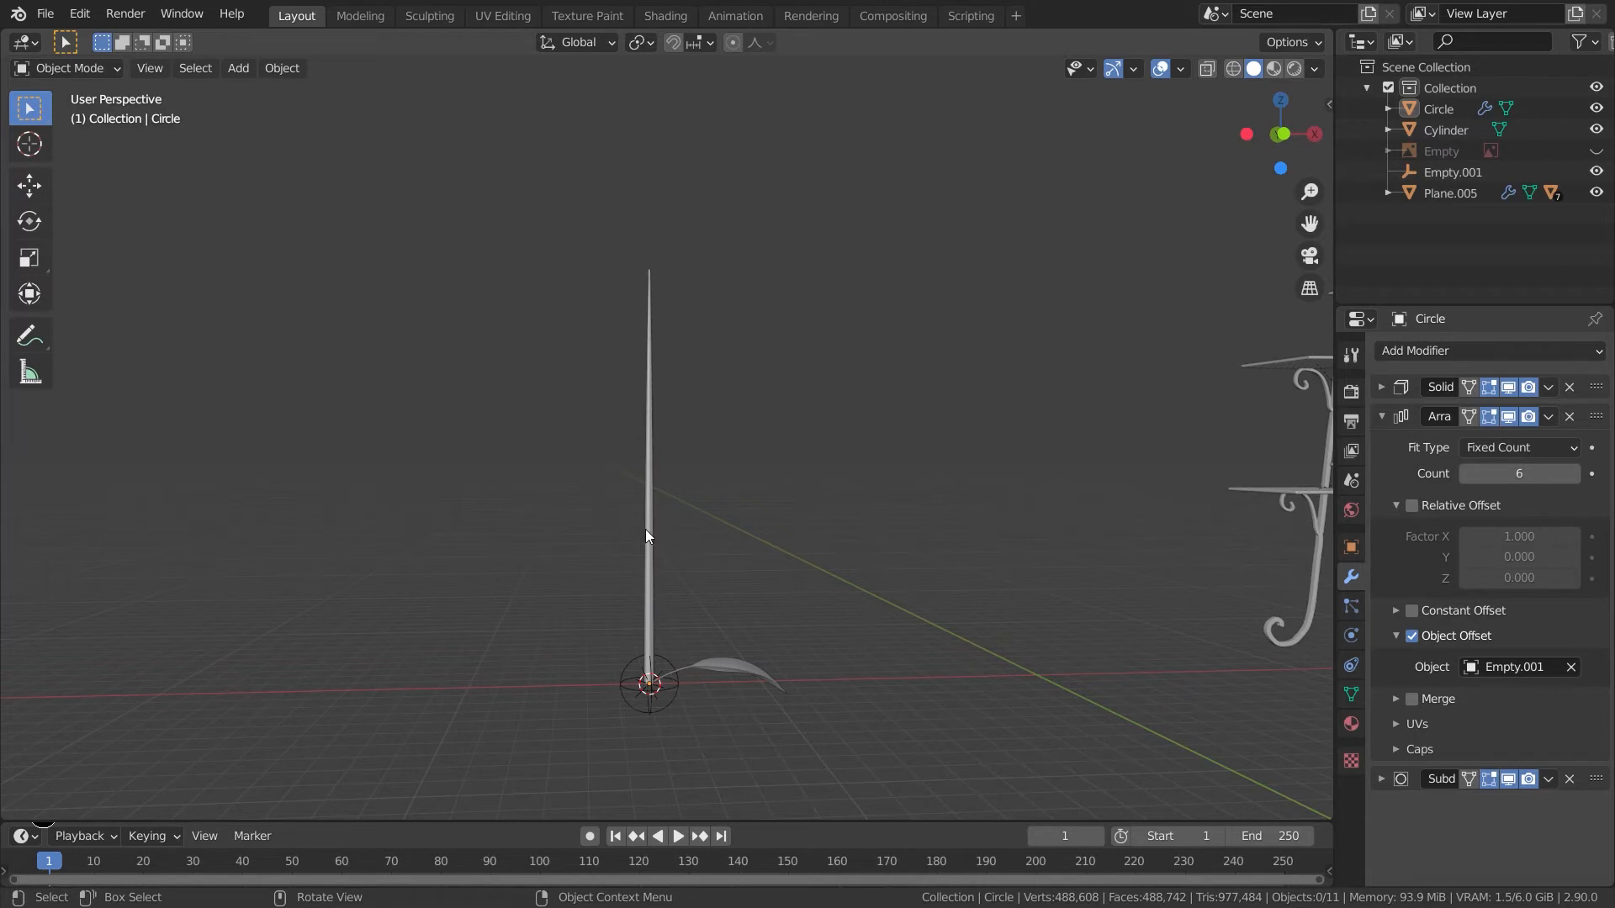
pyautogui.press('KP_3')
pyautogui.press('KP_1')
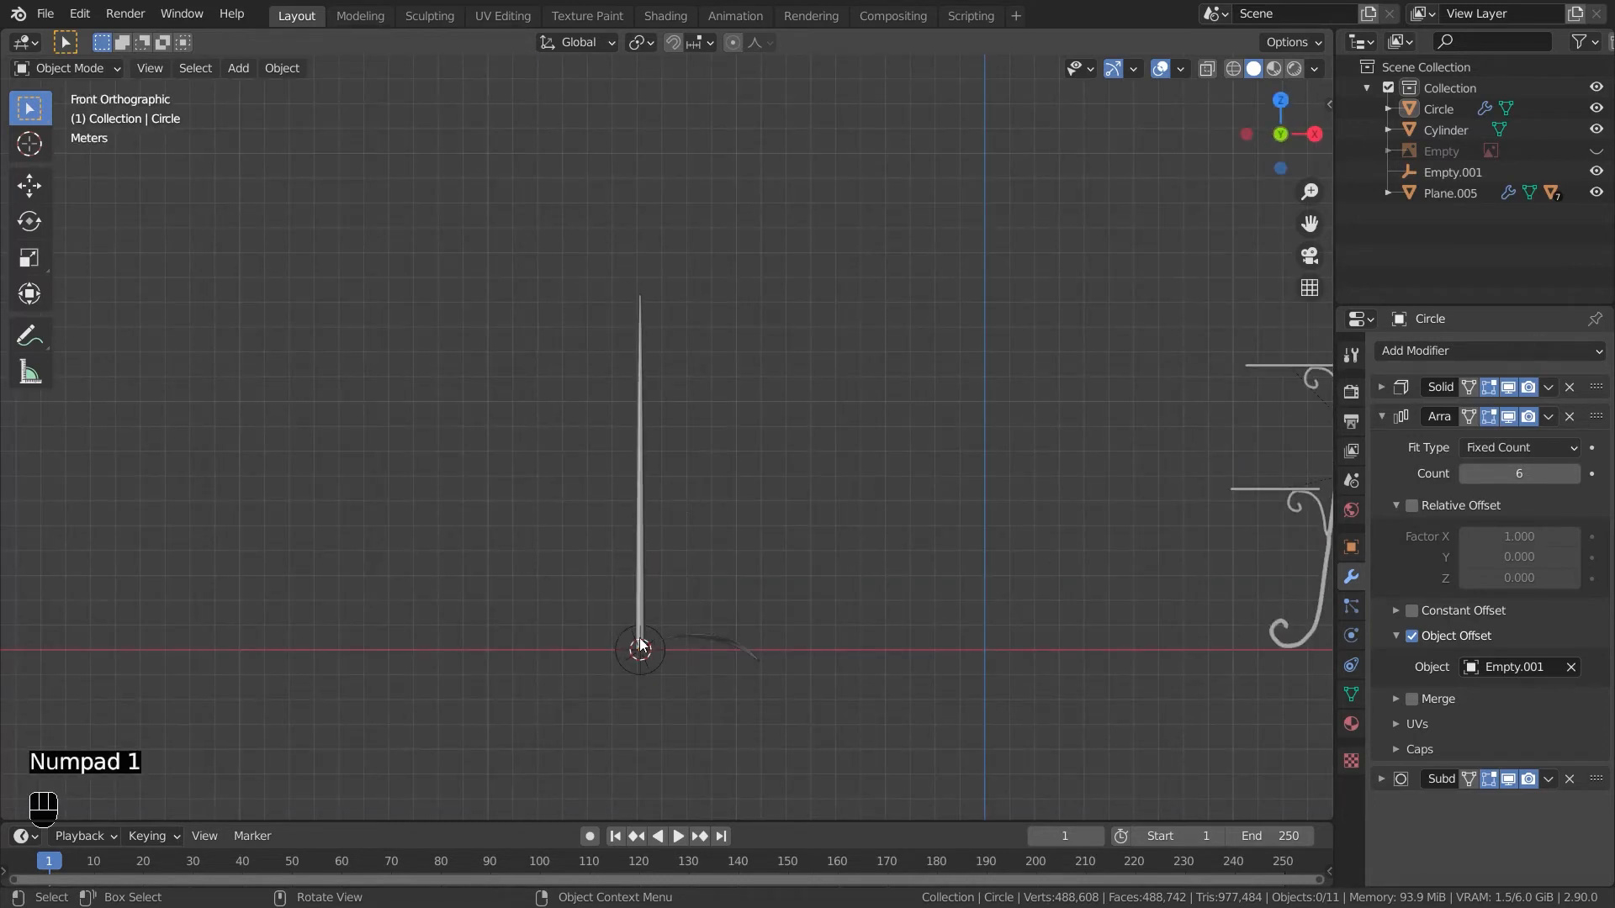
# - Isolate the tall stem in local view and add a Bezier curve at its base
pyautogui.hotkey('shift', 'a')
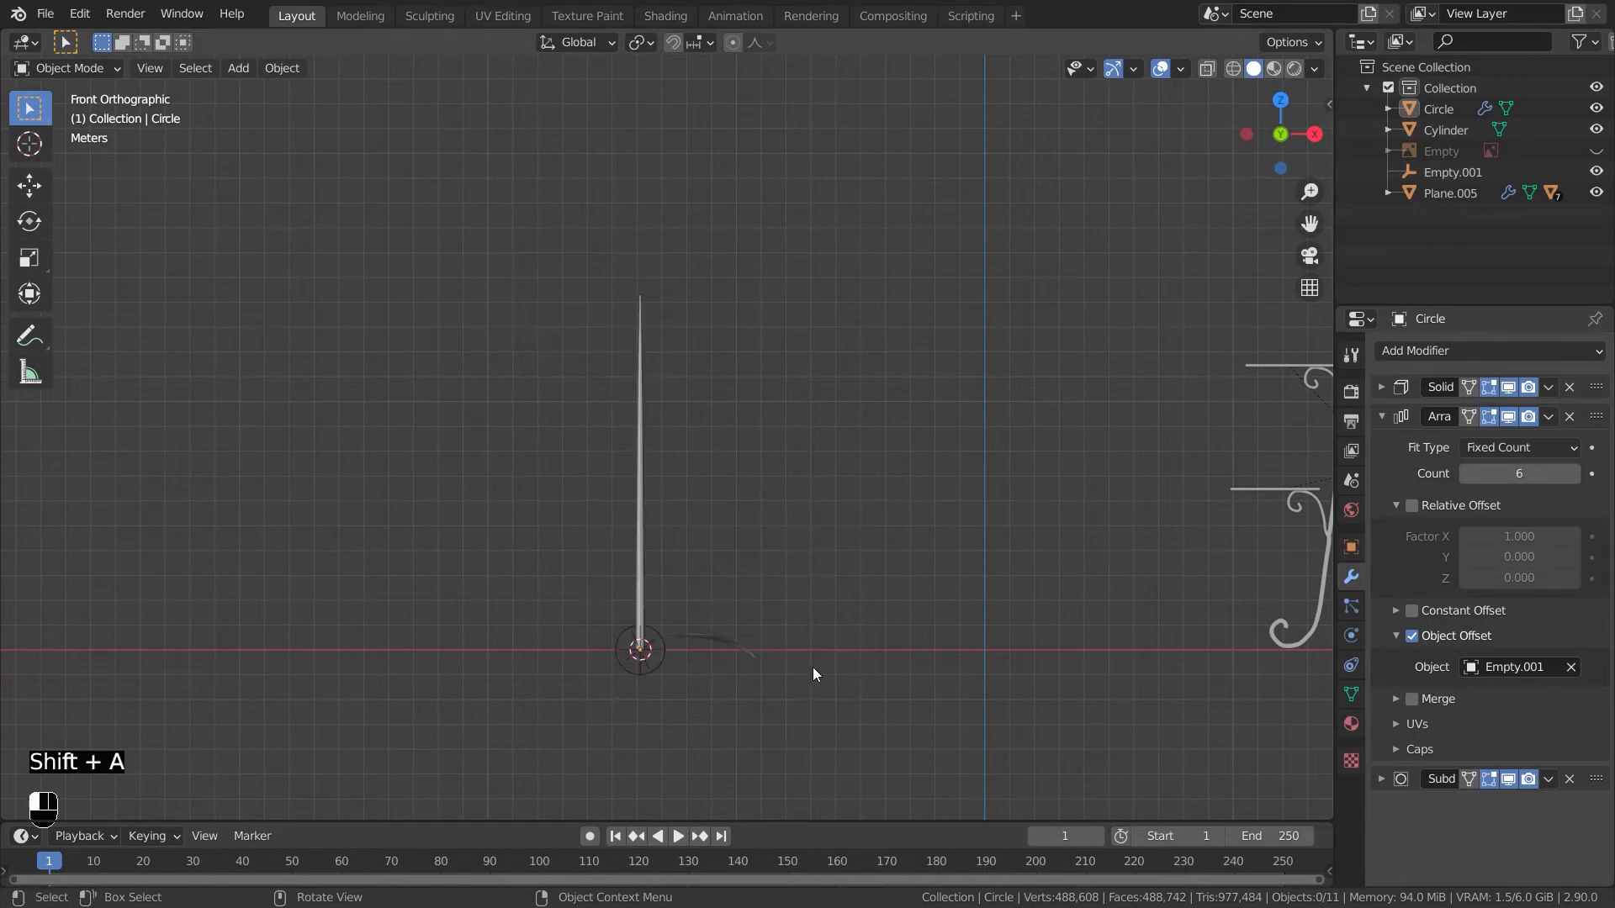
pyautogui.click(679, 688)
pyautogui.press('KP_Divide')
pyautogui.click(729, 749)
pyautogui.hotkey('shift', 'a')
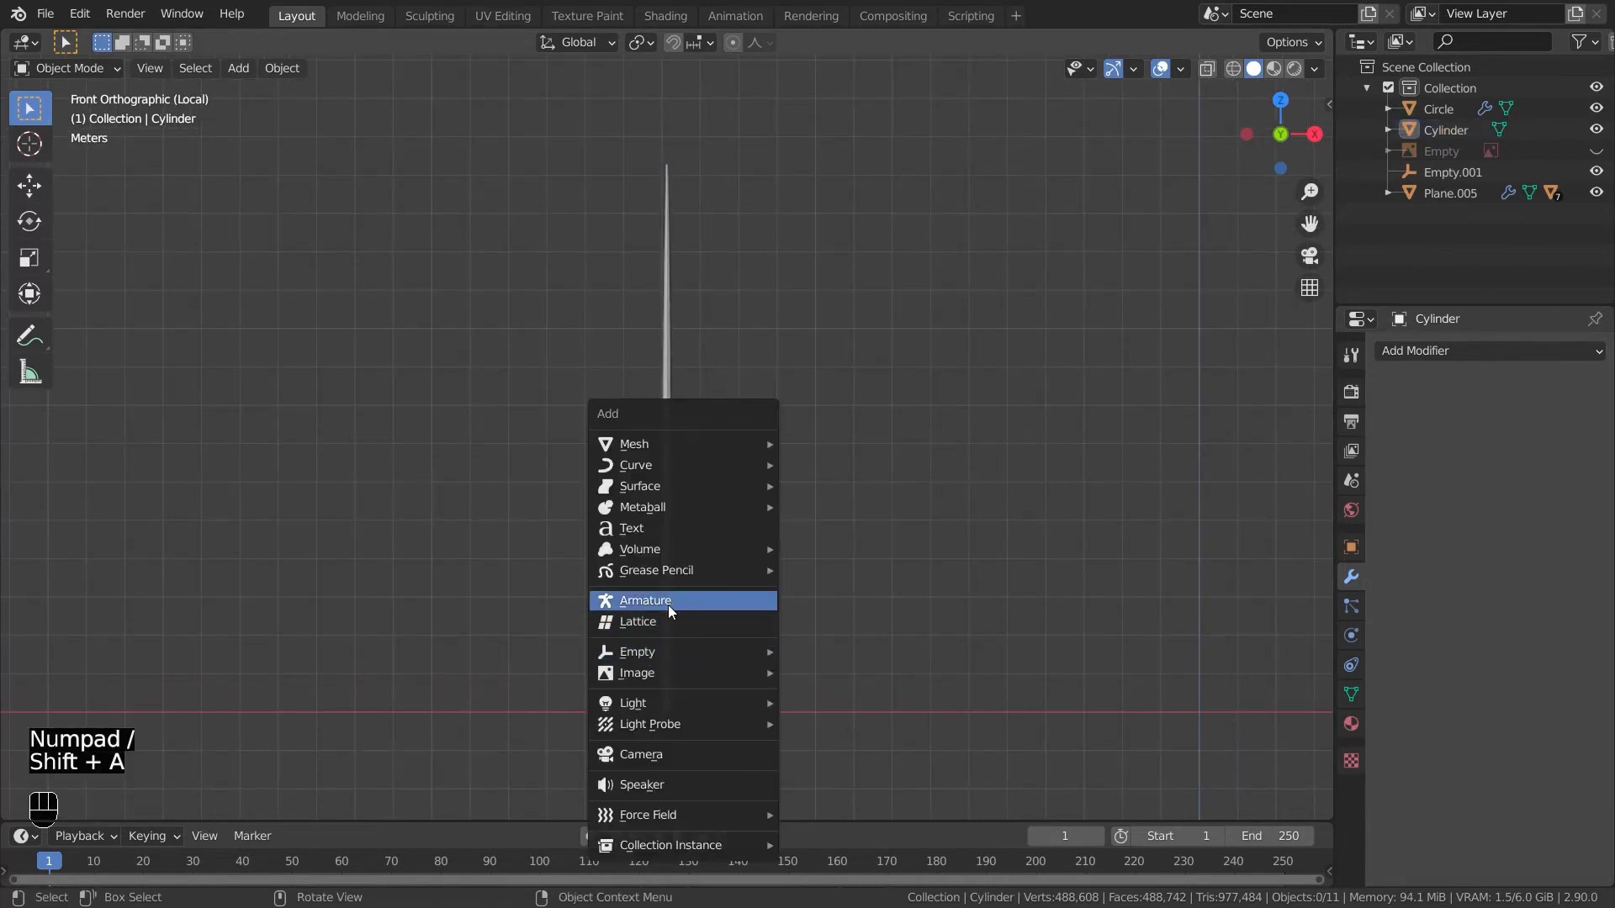
pyautogui.moveTo(647, 443)
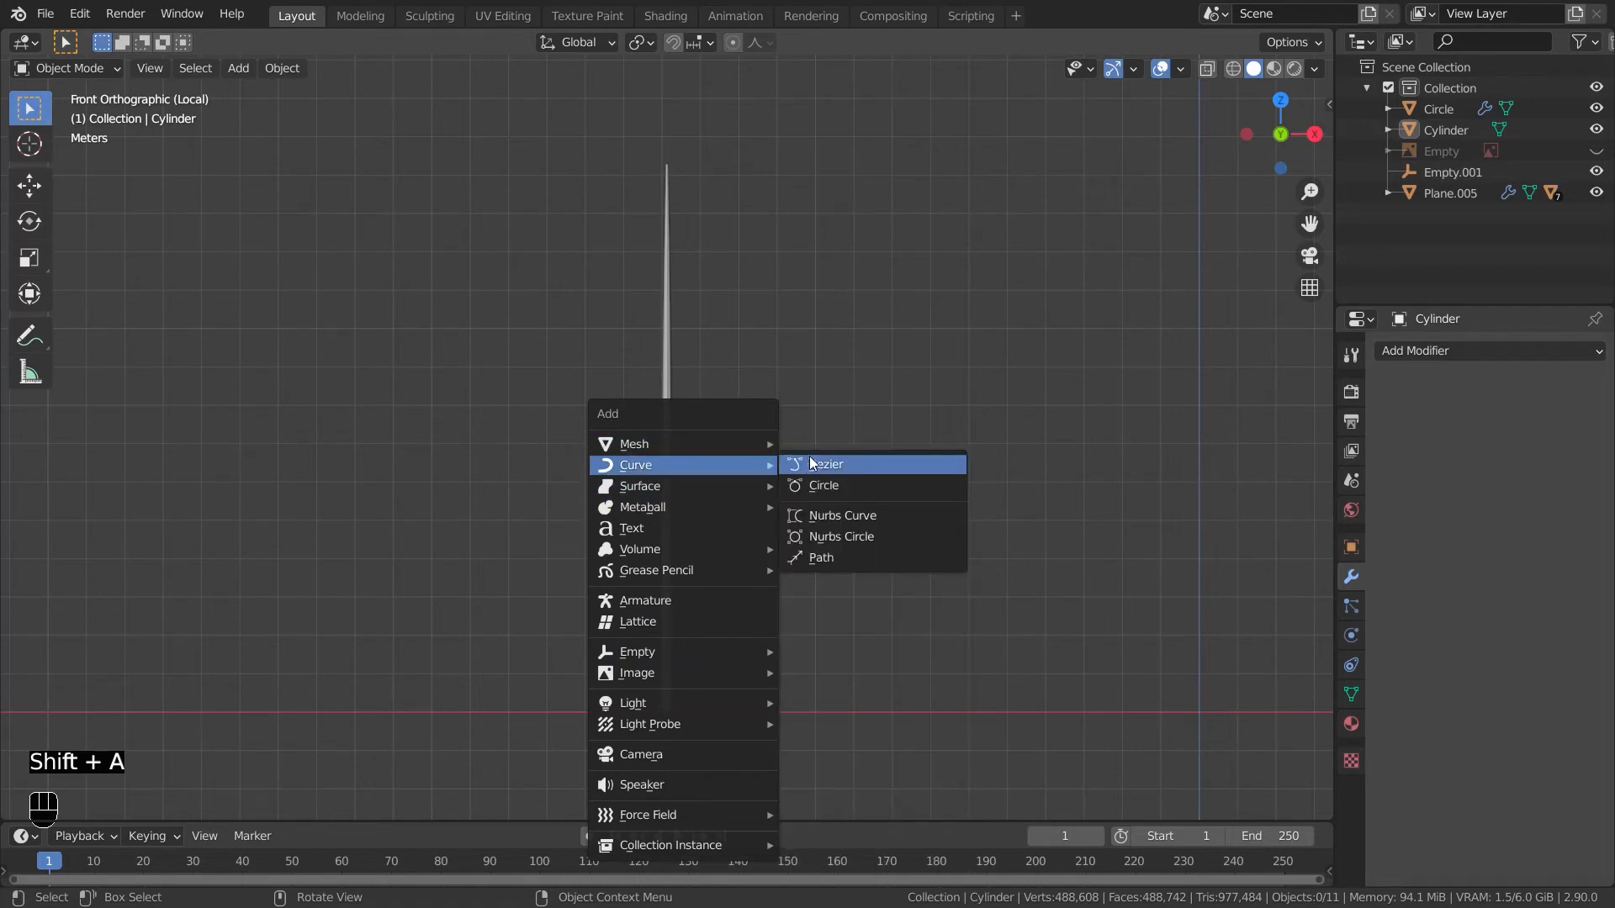
pyautogui.click(809, 460)
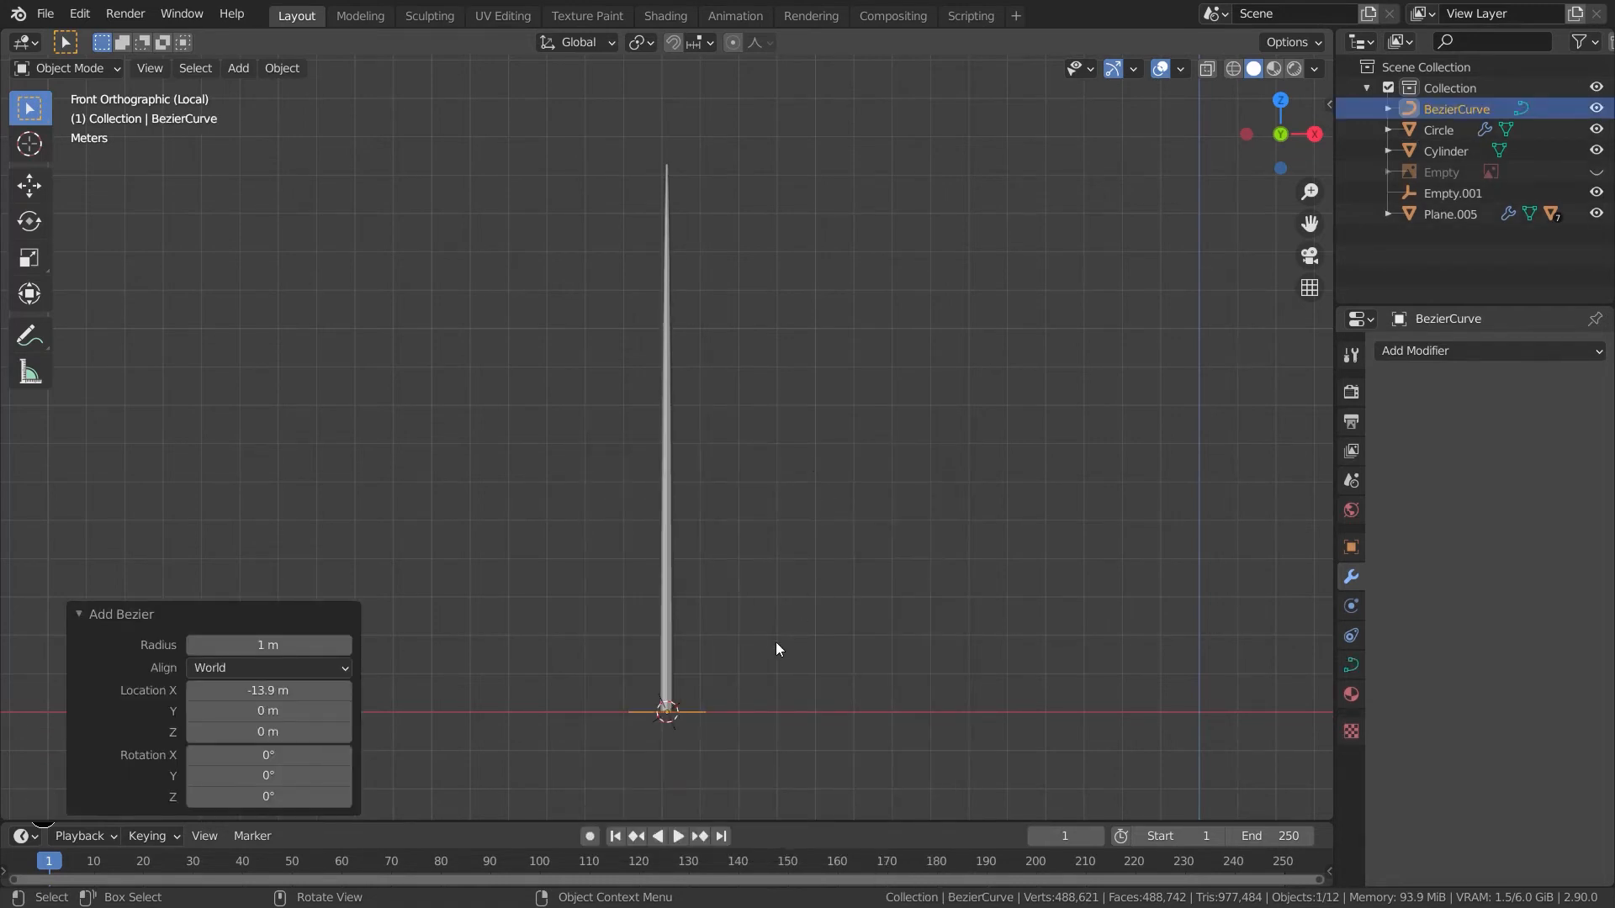
# - Rotate the Bezier curve 90° to stand upright and move it up along Z about 1.9 m
pyautogui.press('r')
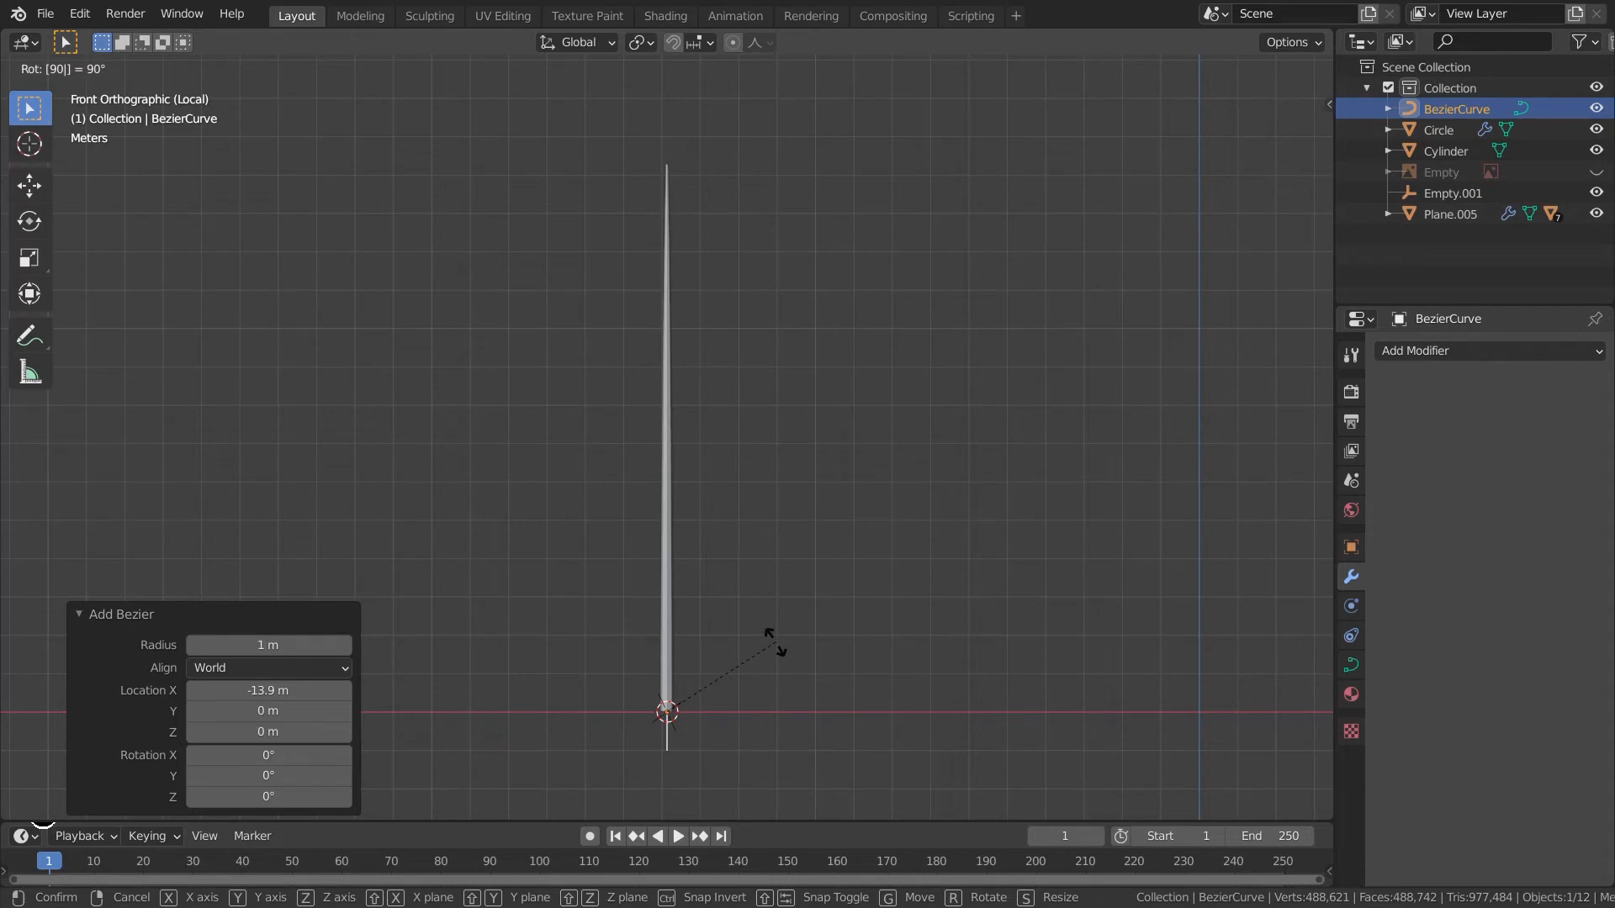
pyautogui.press('Return')
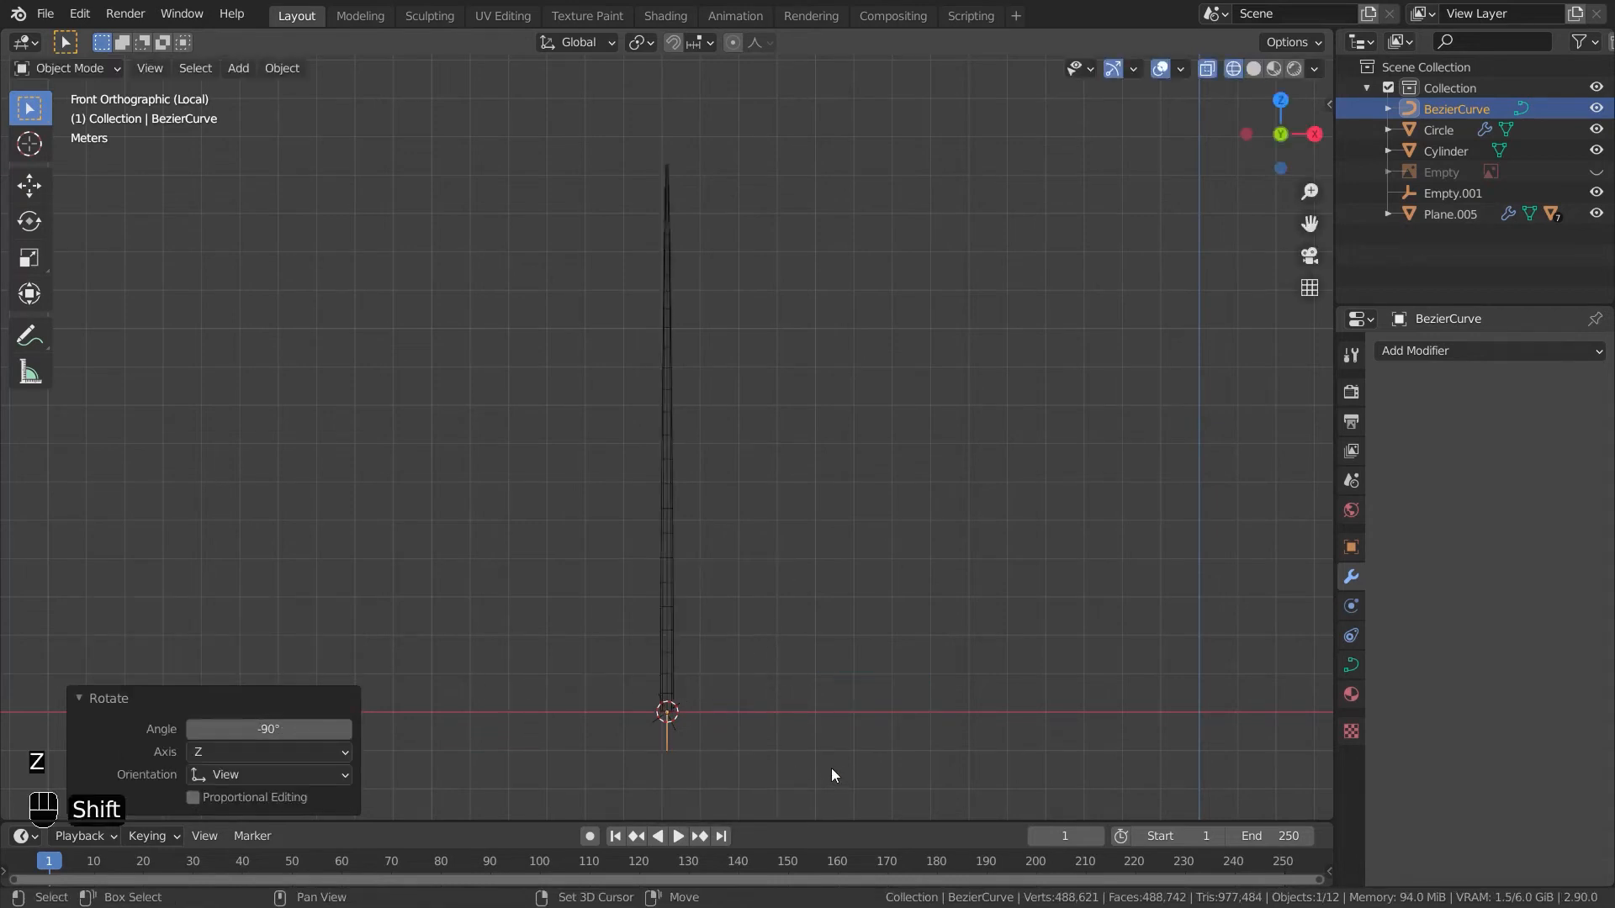
pyautogui.press('g')
pyautogui.press('z')
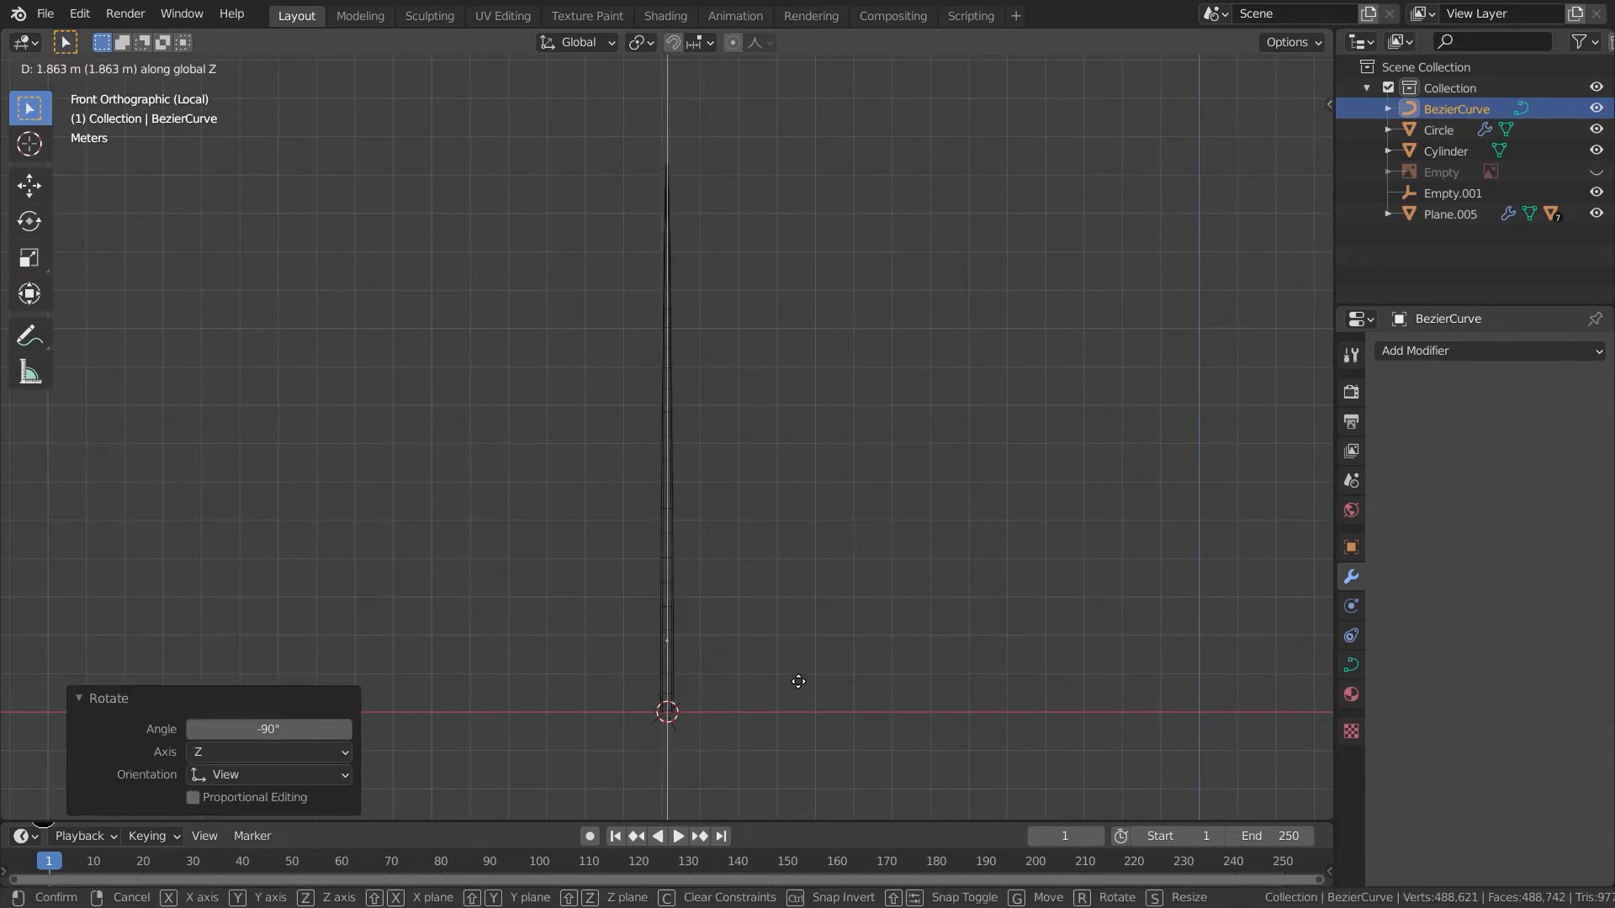
pyautogui.click(795, 689)
# - In curve edit mode, turn on proportional editing and move the selected end point up along Z
pyautogui.press('Tab')
pyautogui.scroll(3, 794, 689)
pyautogui.keyDown('shift'); pyautogui.moveTo(804, 726); pyautogui.dragTo(787, 626, button='middle'); pyautogui.keyUp('shift')
pyautogui.moveTo(722, 705); pyautogui.dragTo(581, 539)
pyautogui.keyDown('shift'); pyautogui.moveTo(746, 652); pyautogui.dragTo(739, 770, button='middle'); pyautogui.keyUp('shift')
pyautogui.press('g')
pyautogui.press('z')
pyautogui.rightClick(740, 728)
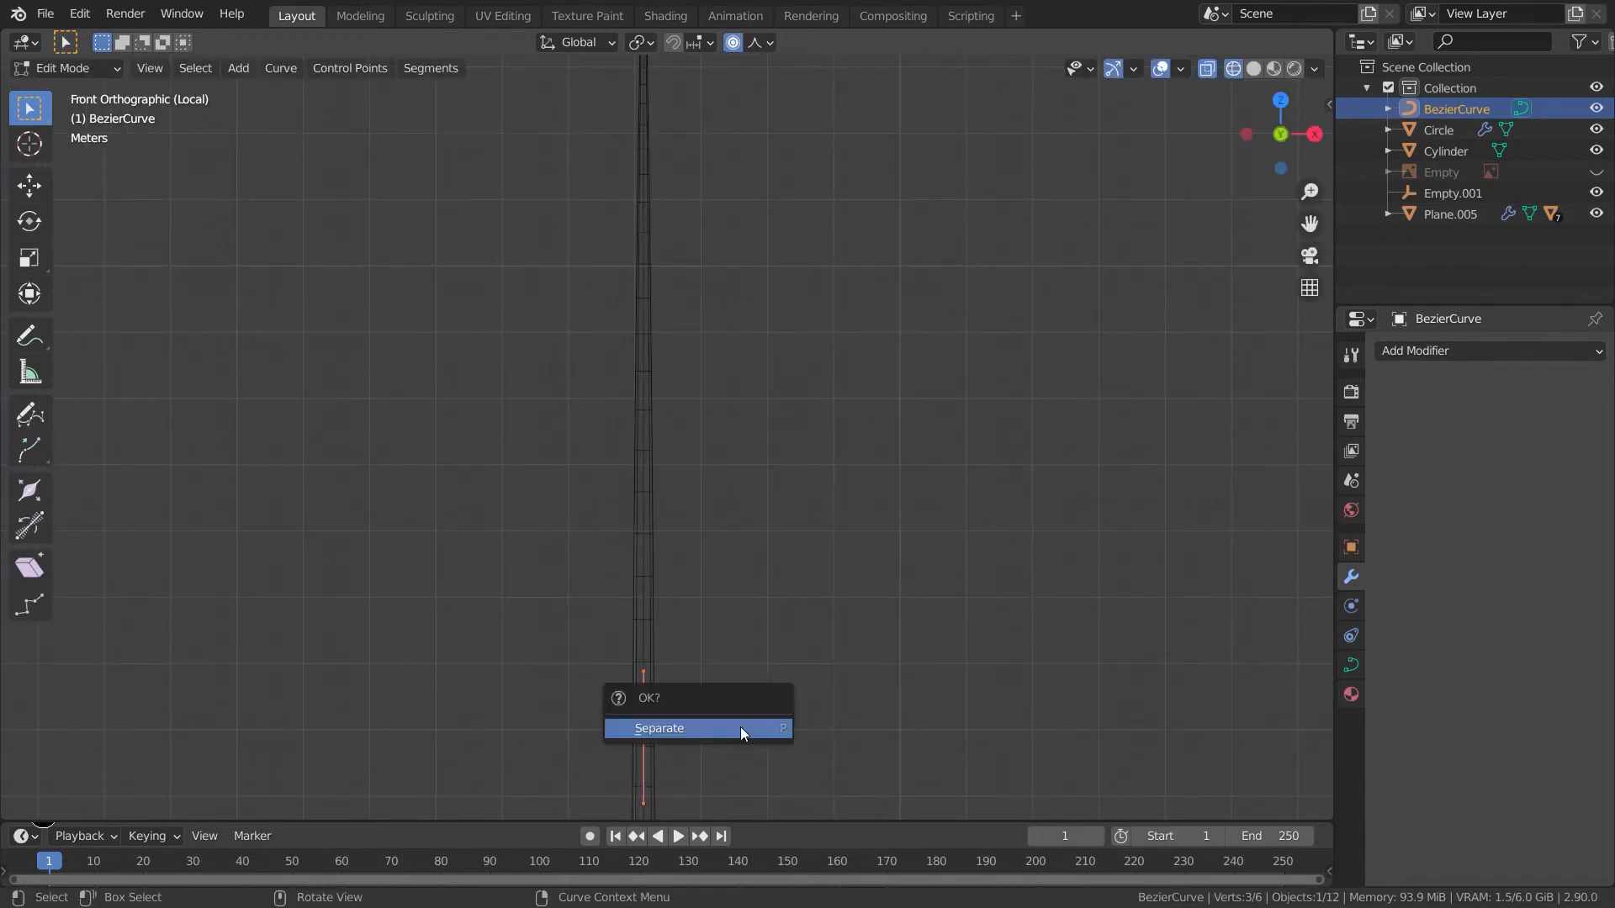
pyautogui.press('o')
pyautogui.press('g')
pyautogui.press('z')
pyautogui.click(967, 563)
# - Extrude the curve's end point upward along Z twice to lengthen it along the stem
pyautogui.keyDown('shift'); pyautogui.moveTo(867, 472); pyautogui.dragTo(861, 664, button='middle'); pyautogui.keyUp('shift')
pyautogui.press('e')
pyautogui.press('z')
pyautogui.click(844, 472)
pyautogui.keyDown('shift'); pyautogui.moveTo(843, 472); pyautogui.dragTo(850, 656, button='middle'); pyautogui.keyUp('shift')
pyautogui.press('e')
pyautogui.press('z')
pyautogui.click(860, 486)
pyautogui.keyDown('shift'); pyautogui.moveTo(859, 682); pyautogui.dragTo(872, 559, button='middle'); pyautogui.keyUp('shift')
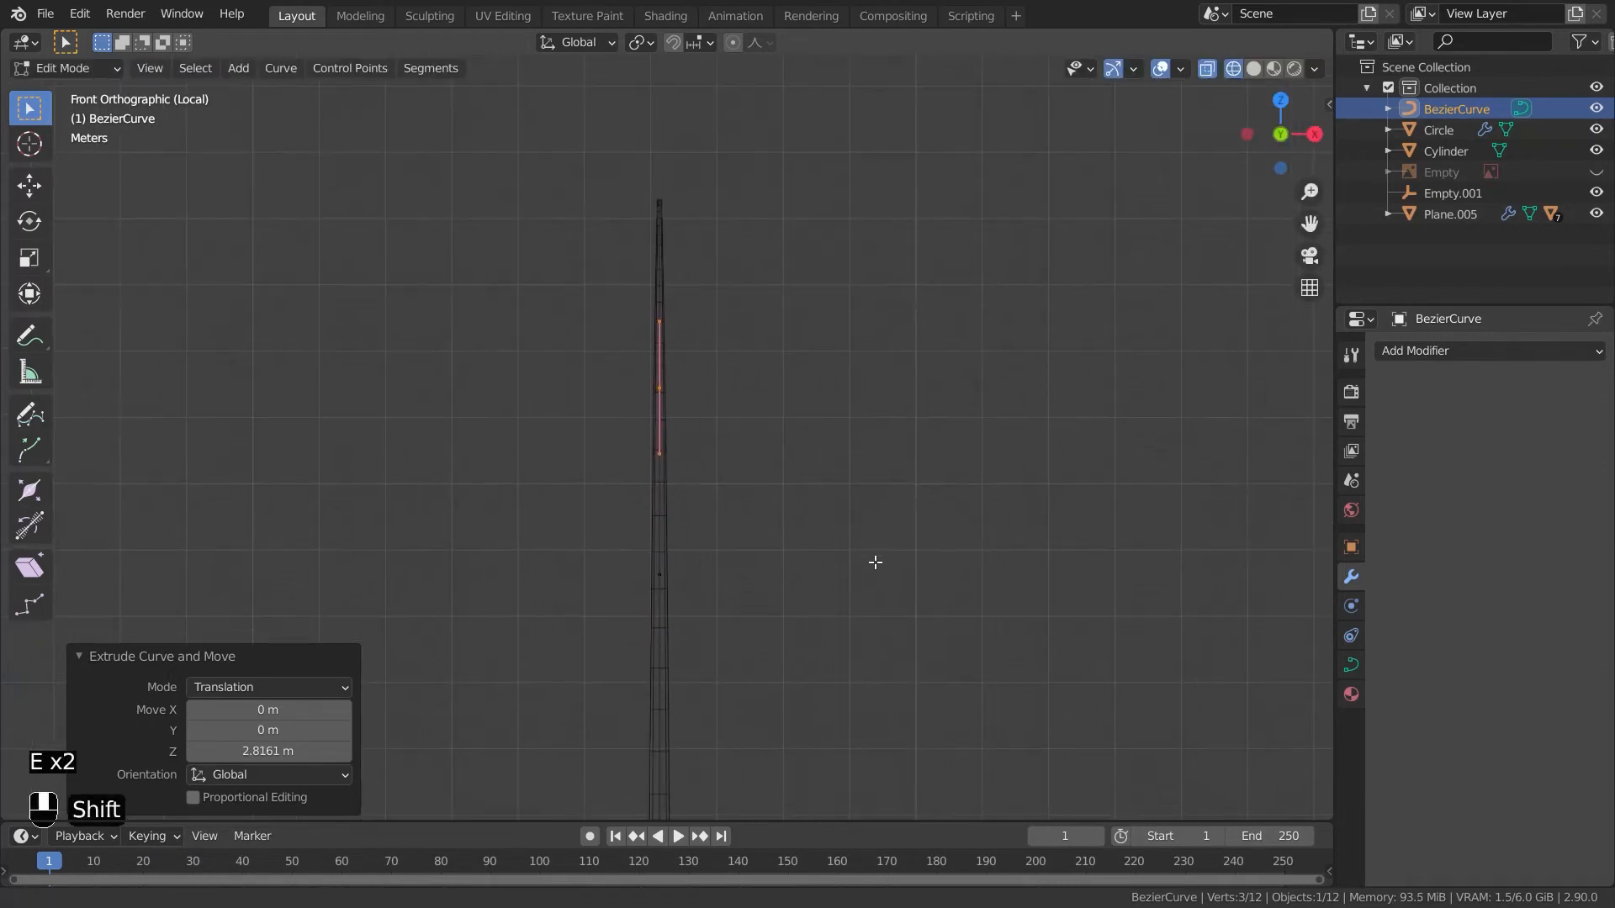
# - Move curve points sideways in front and side views to bend the curve into a wave
pyautogui.press('g')
pyautogui.click(795, 545)
pyautogui.keyDown('shift'); pyautogui.moveTo(724, 687); pyautogui.dragTo(743, 537, button='middle'); pyautogui.keyUp('shift')
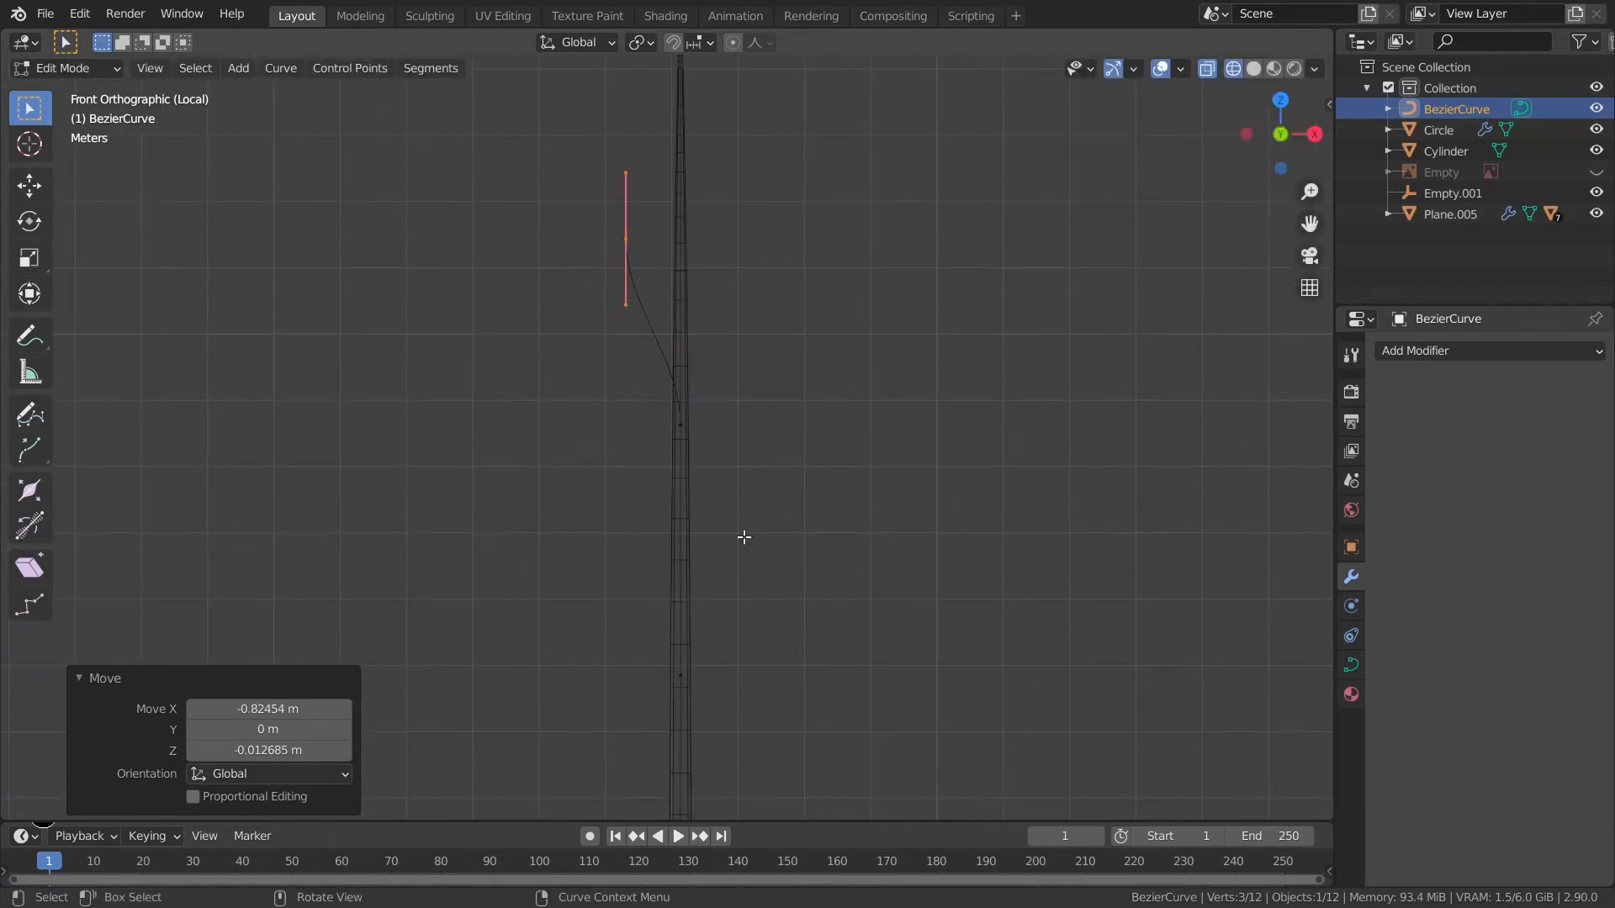
pyautogui.click(680, 659)
pyautogui.press('g')
pyautogui.click(748, 642)
pyautogui.keyDown('shift'); pyautogui.moveTo(811, 692); pyautogui.dragTo(829, 350, button='middle'); pyautogui.keyUp('shift')
pyautogui.press('KP_1')
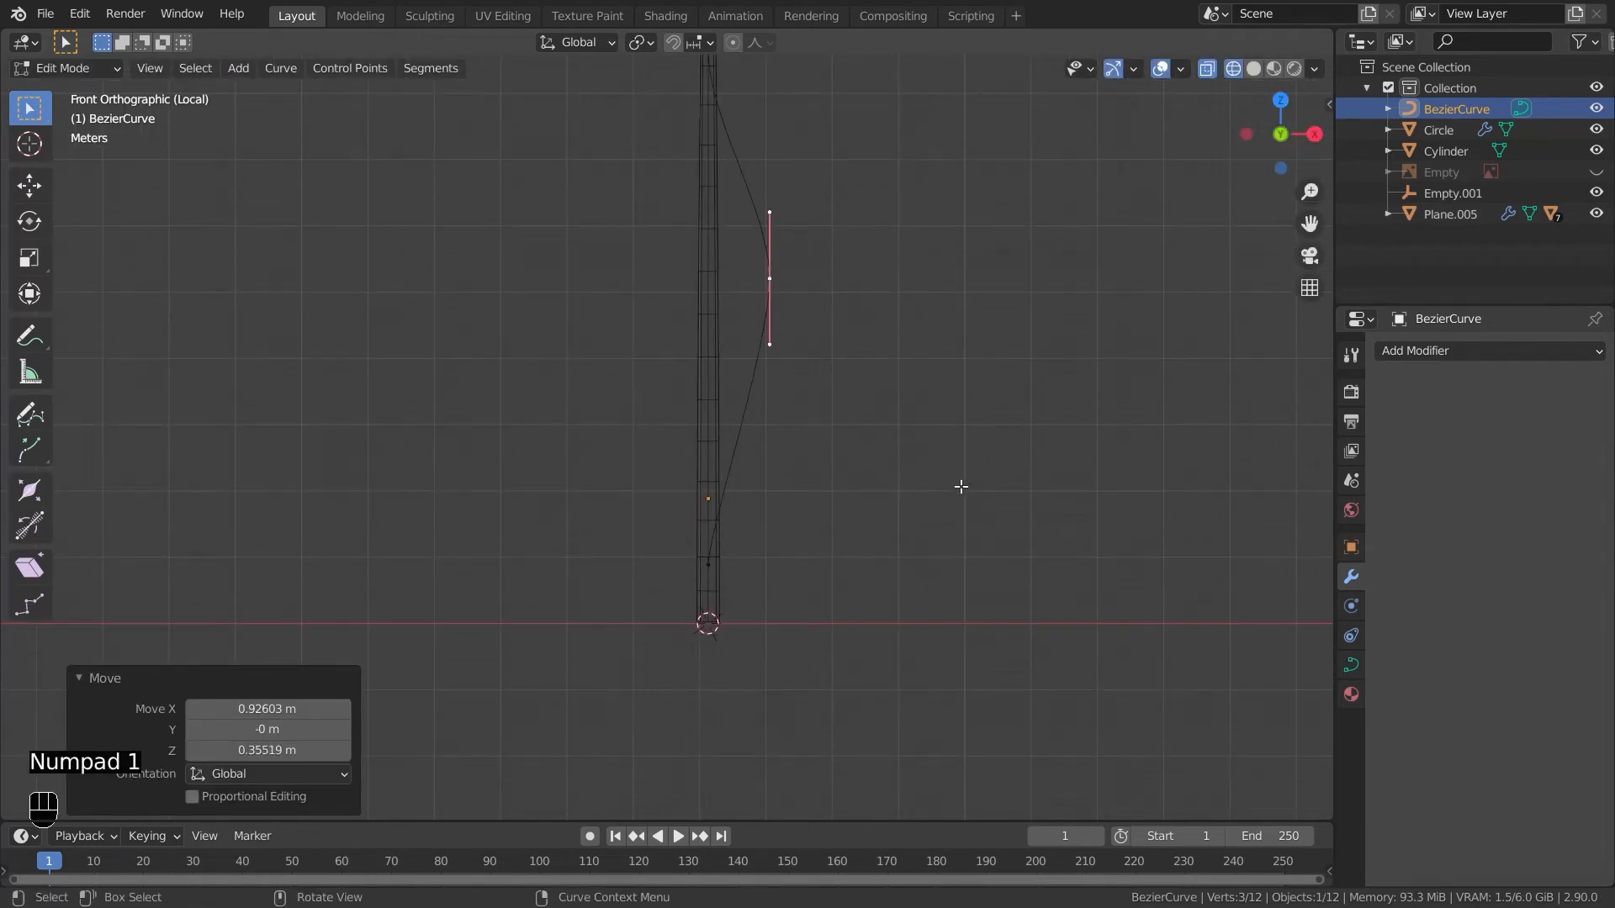
pyautogui.press('KP_3')
pyautogui.press('g')
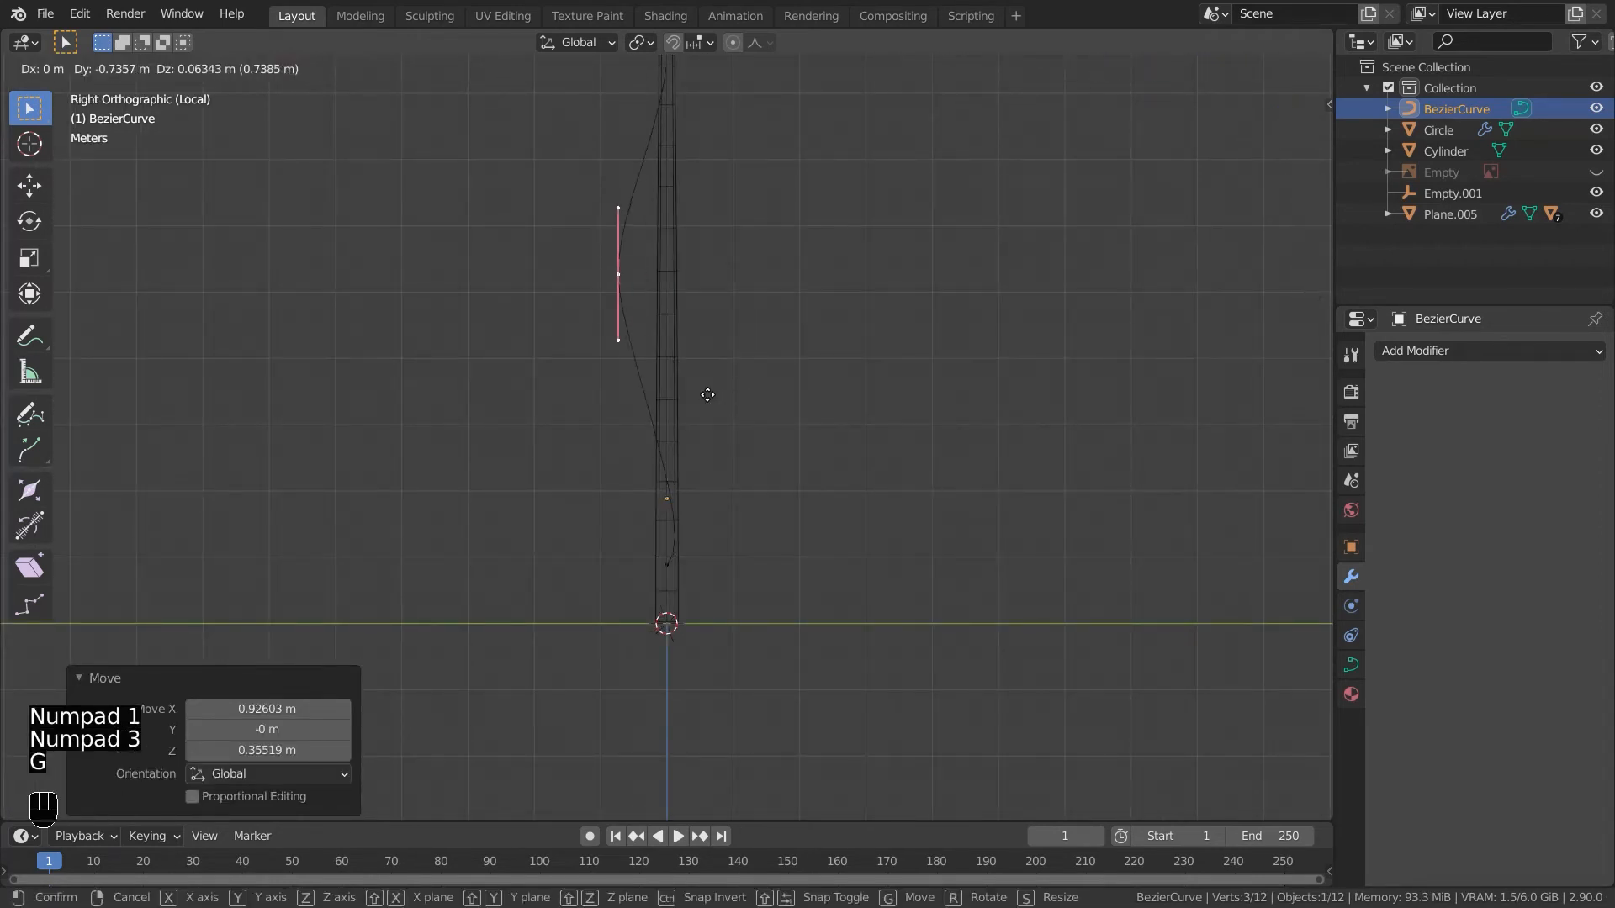
pyautogui.click(713, 395)
pyautogui.keyDown('shift'); pyautogui.moveTo(749, 350); pyautogui.dragTo(728, 541, button='middle'); pyautogui.keyUp('shift')
# - Move the top curve point and rotate its handle to tilt the curve's upper end
pyautogui.press('g')
pyautogui.press('g')
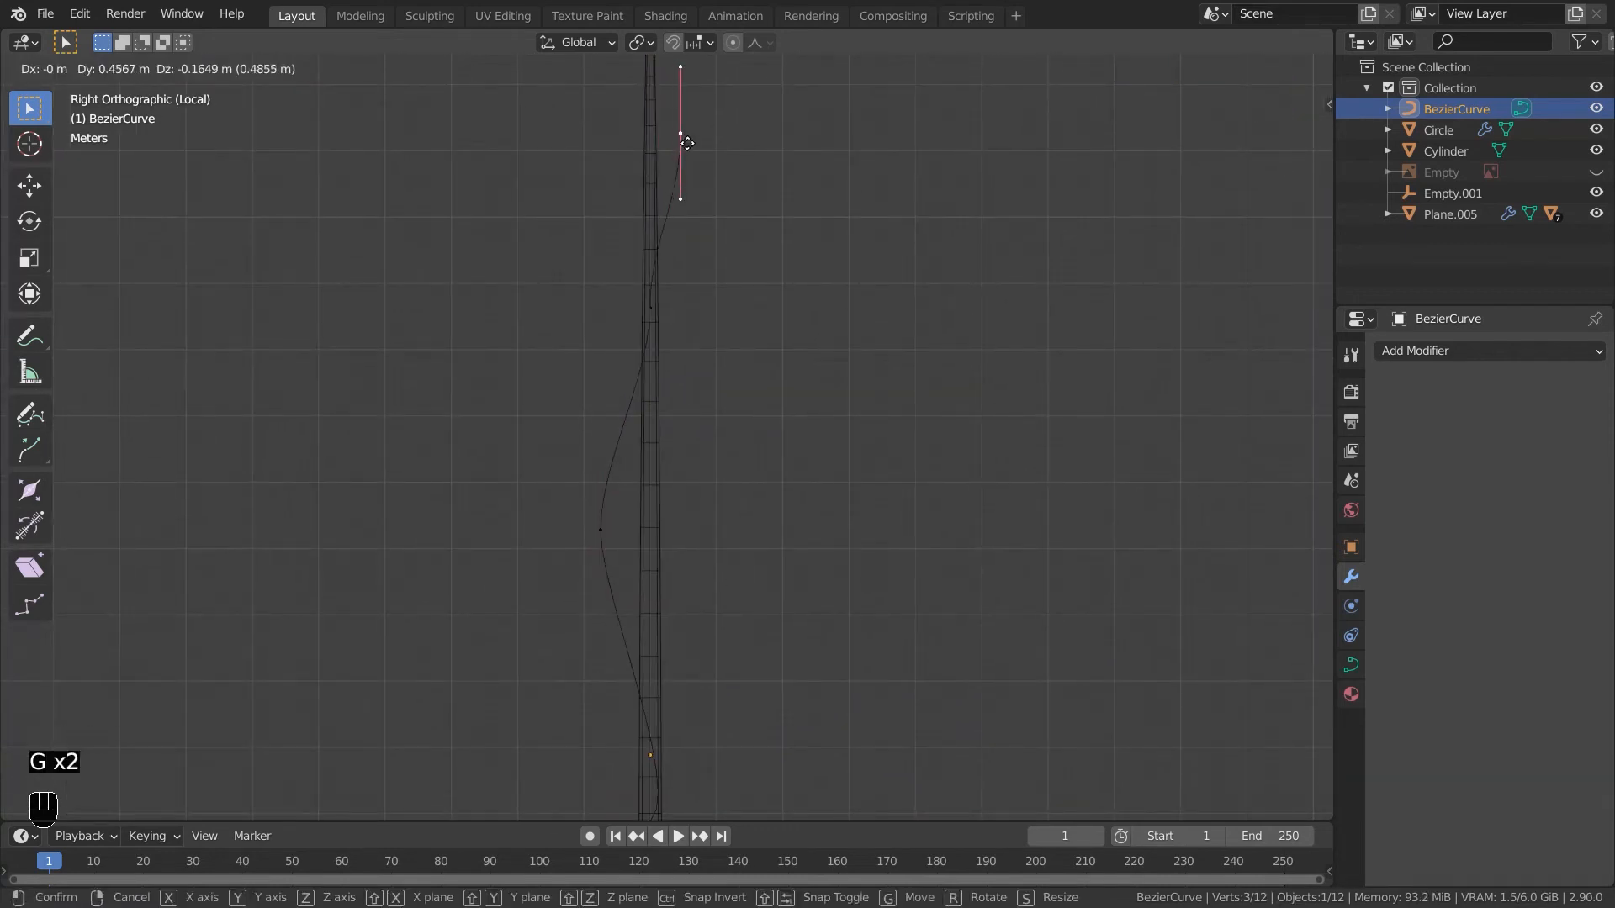
pyautogui.click(699, 202)
pyautogui.press('Tab')
pyautogui.moveTo(714, 317); pyautogui.dragTo(1006, 572, button='middle')
pyautogui.press('Tab')
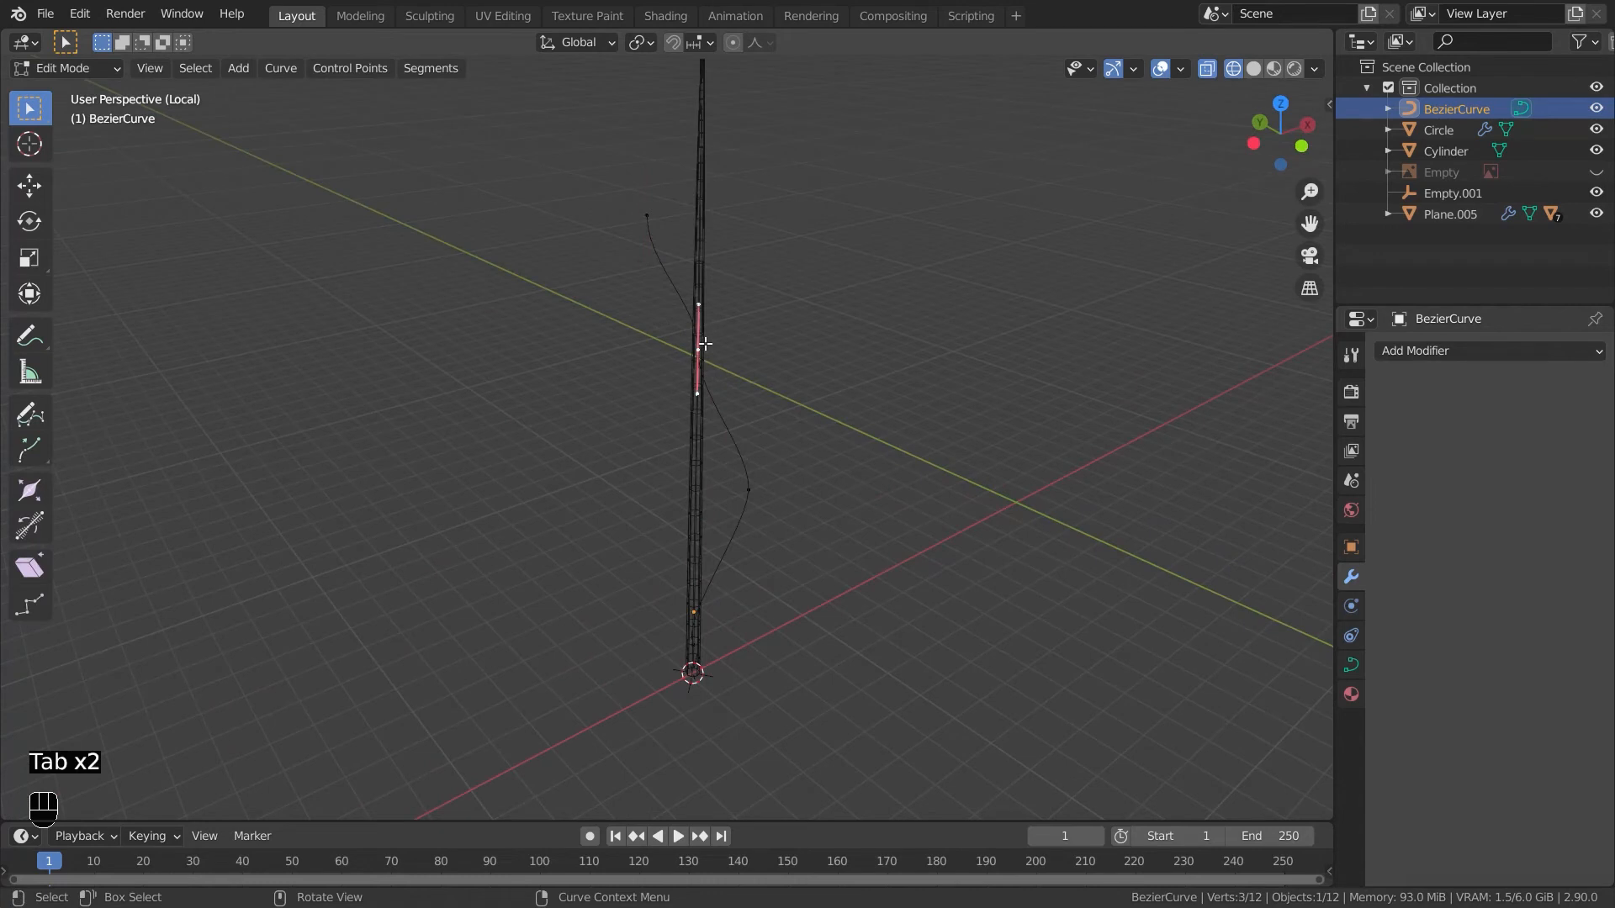
pyautogui.press('r')
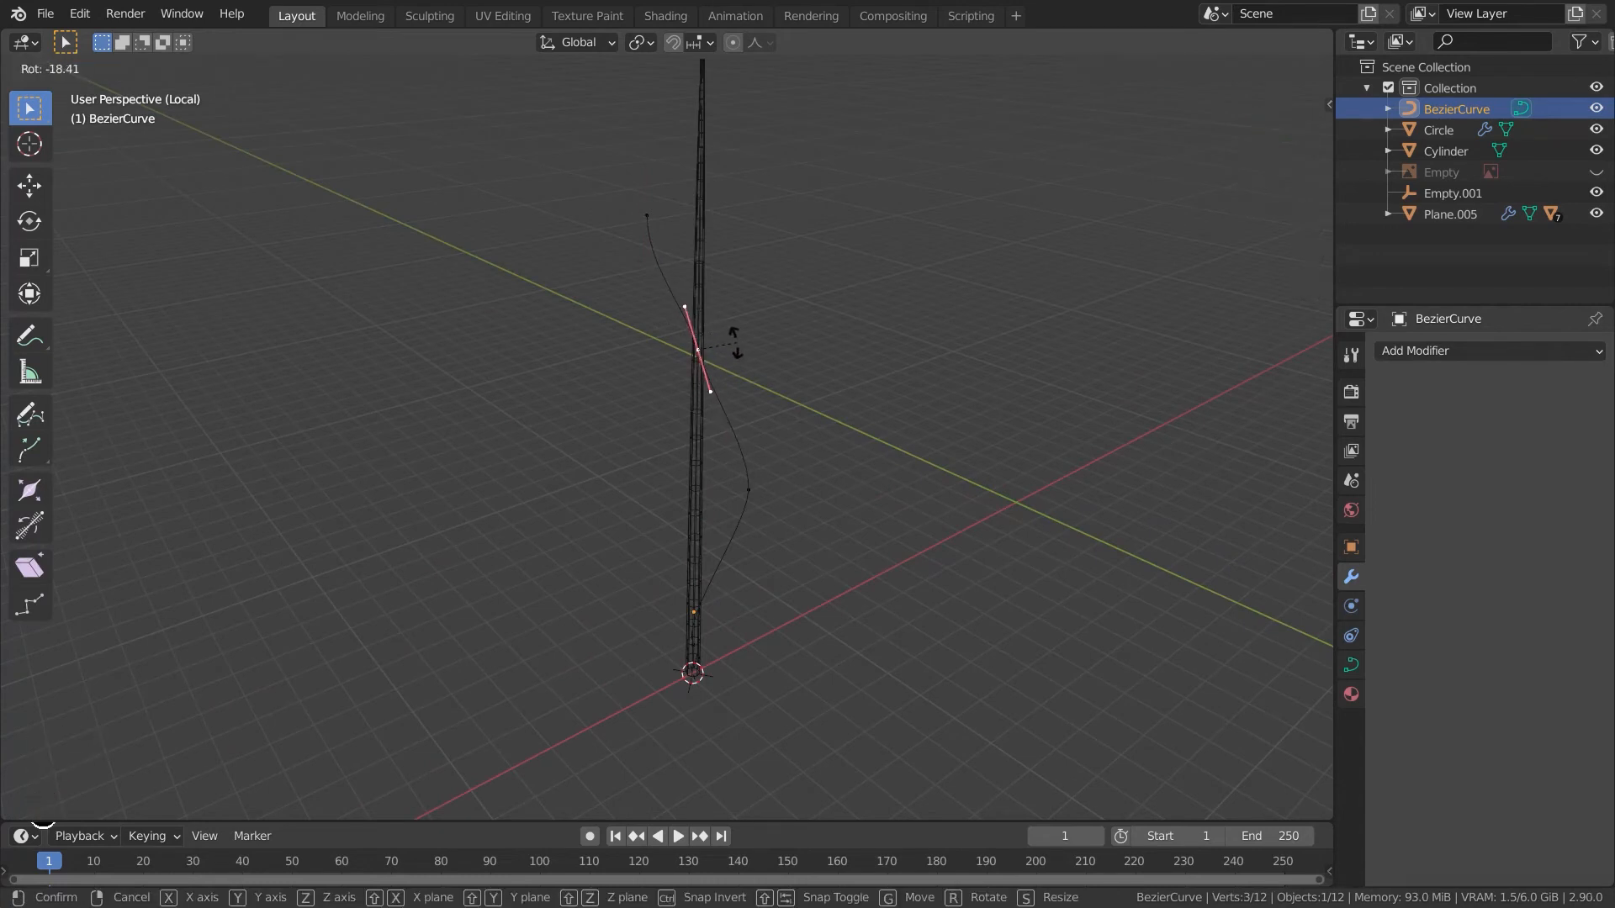
pyautogui.click(735, 352)
# - Move two more curve points to refine the stem curve's wavy shape
pyautogui.click(754, 470)
pyautogui.press('g')
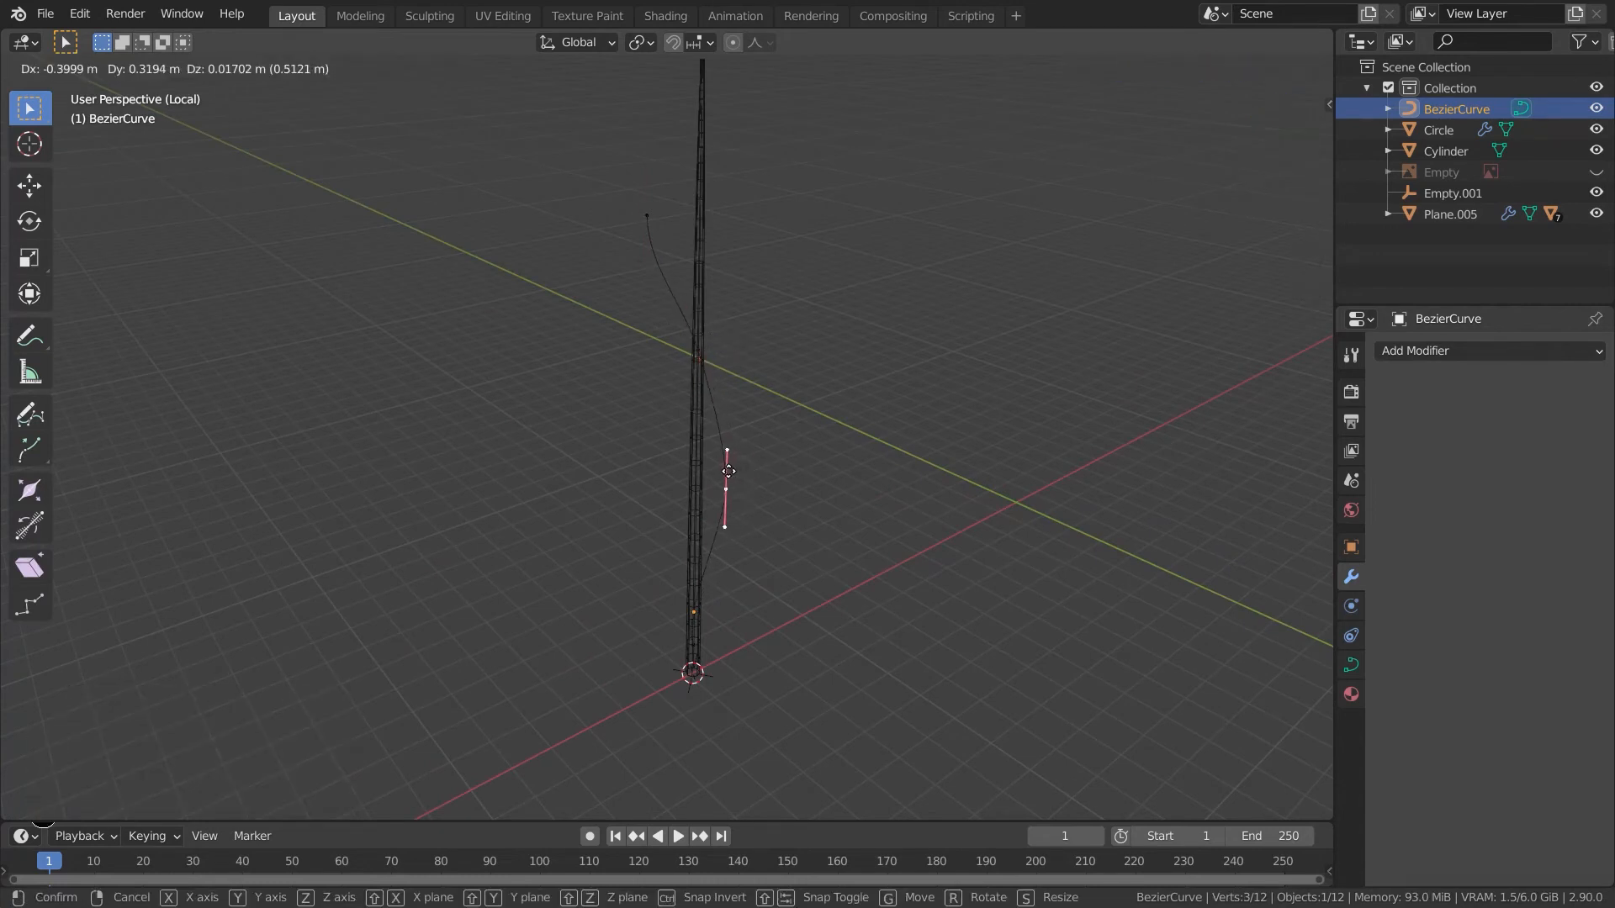
pyautogui.click(728, 467)
pyautogui.click(631, 204)
pyautogui.press('g')
pyautogui.click(671, 218)
# - Select the stem and add a Curve modifier using the Bezier curve as curve object
pyautogui.press('Tab')
pyautogui.moveTo(834, 448); pyautogui.dragTo(763, 435, button='middle')
pyautogui.click(701, 237)
pyautogui.moveTo(743, 277); pyautogui.dragTo(673, 293, button='middle')
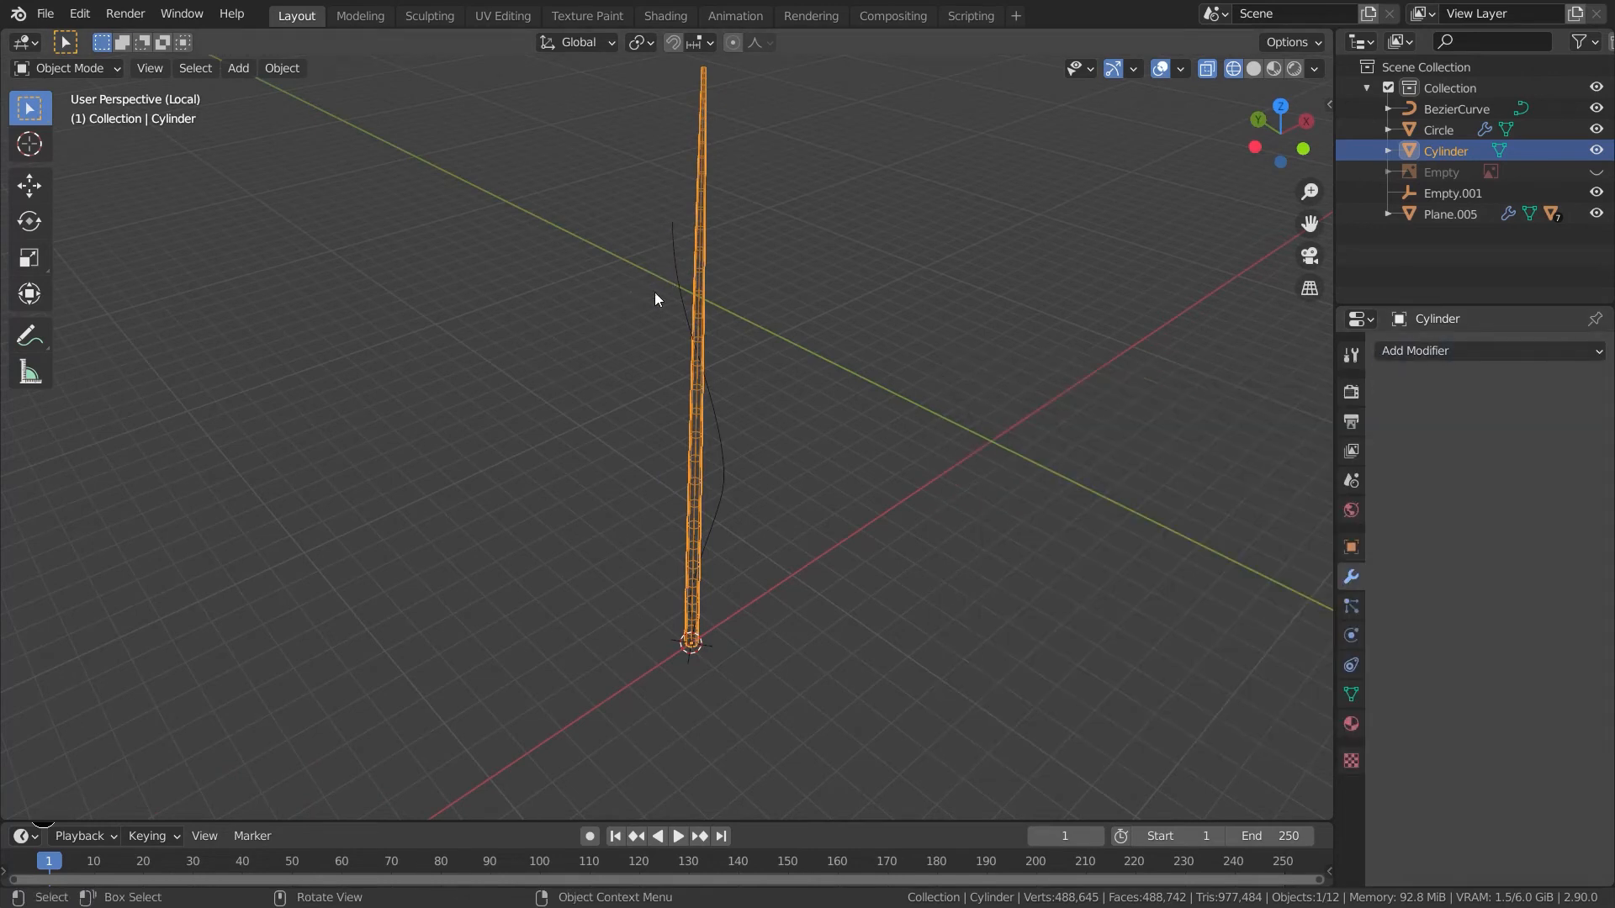
pyautogui.click(1411, 351)
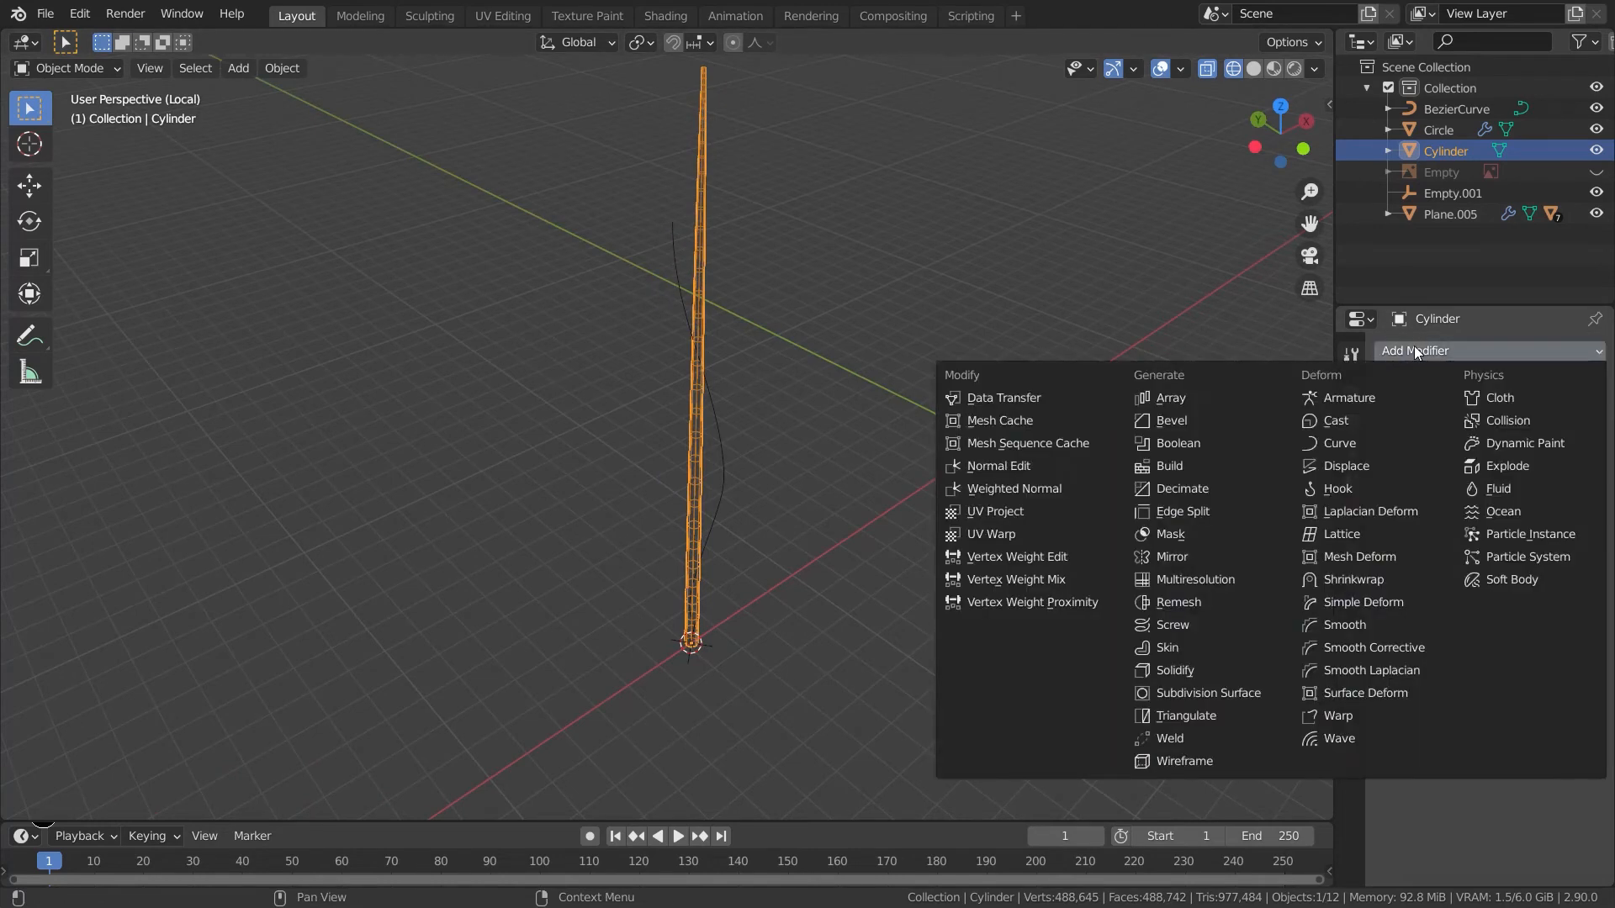
pyautogui.click(1350, 443)
pyautogui.click(1570, 418)
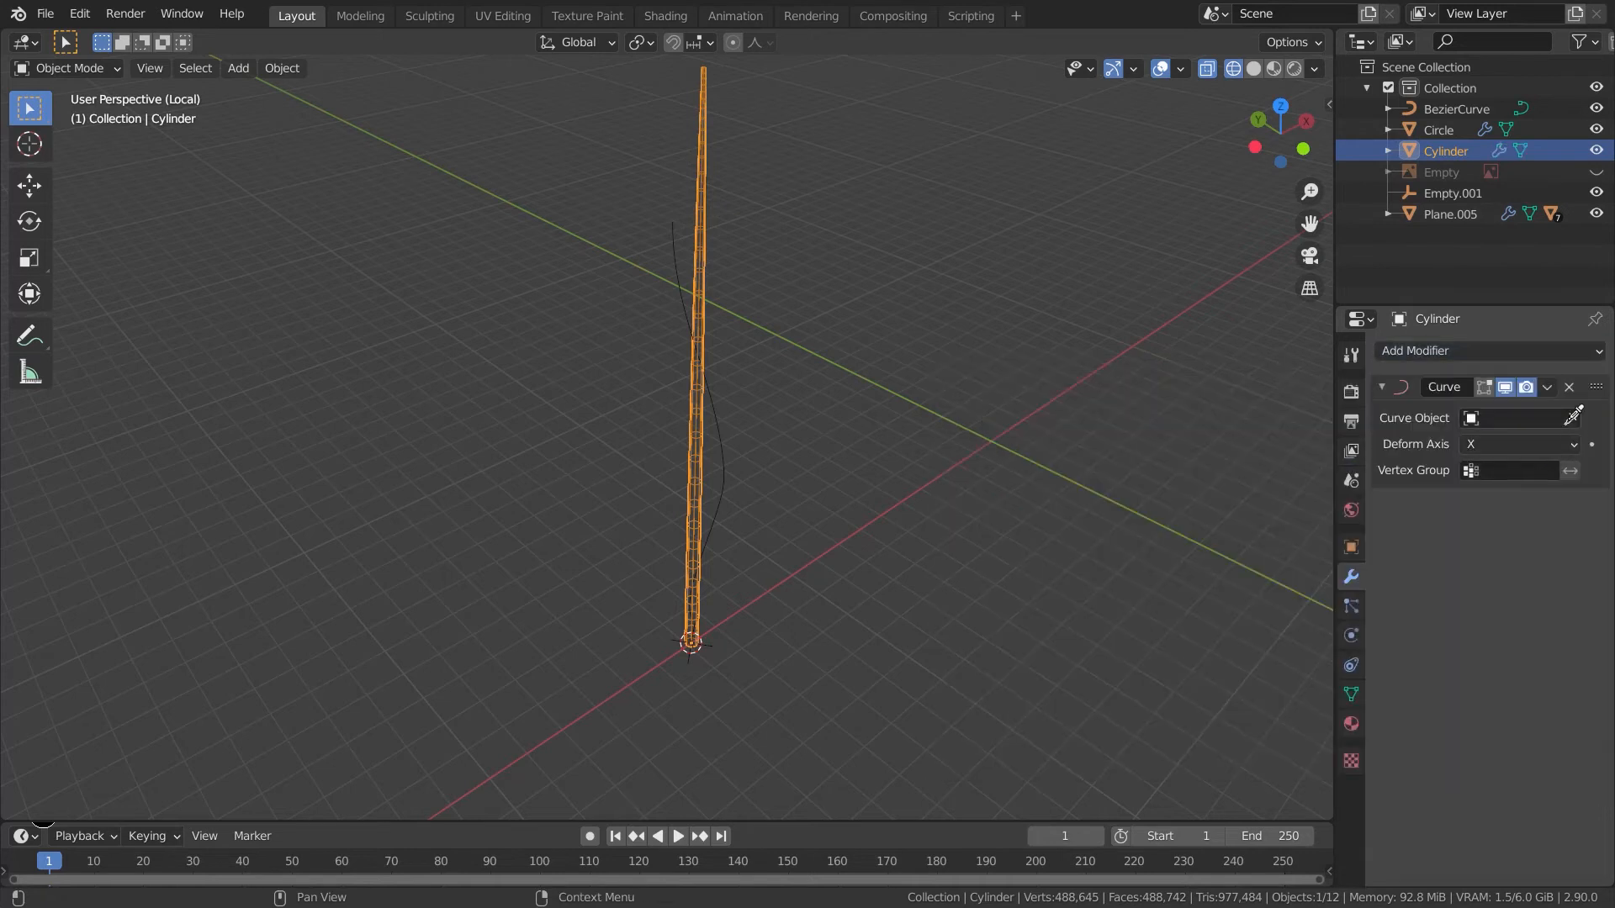
pyautogui.click(675, 232)
# - Select the Bezier curve and enter its edit mode
pyautogui.moveTo(854, 694); pyautogui.dragTo(808, 675, button='middle')
pyautogui.press('Tab')
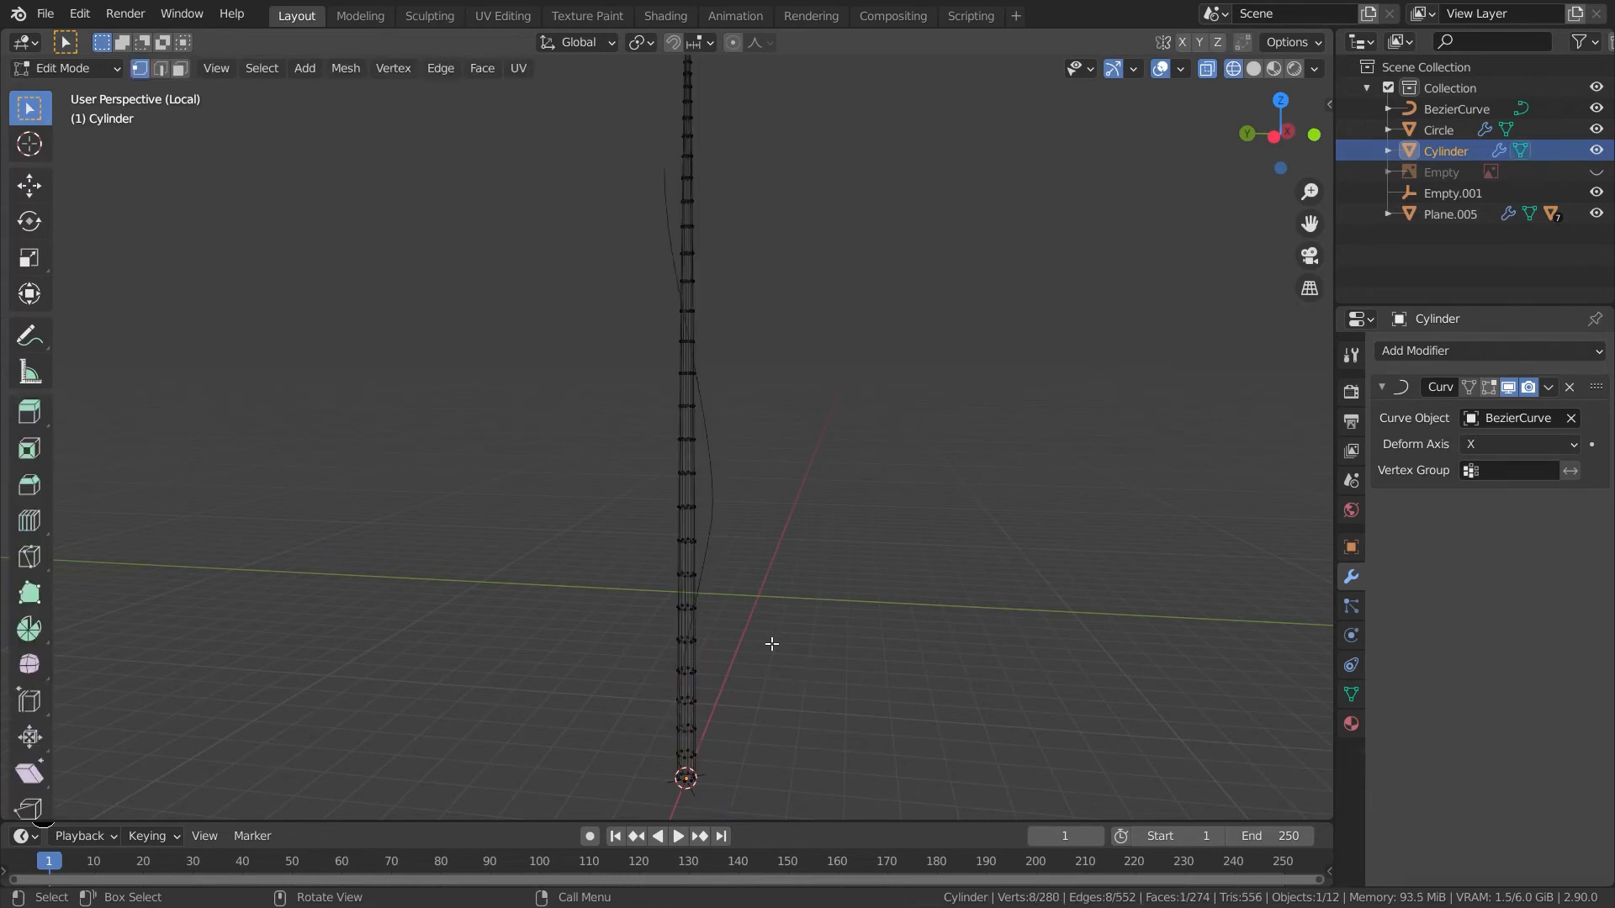
pyautogui.press('Tab')
pyautogui.click(1434, 114)
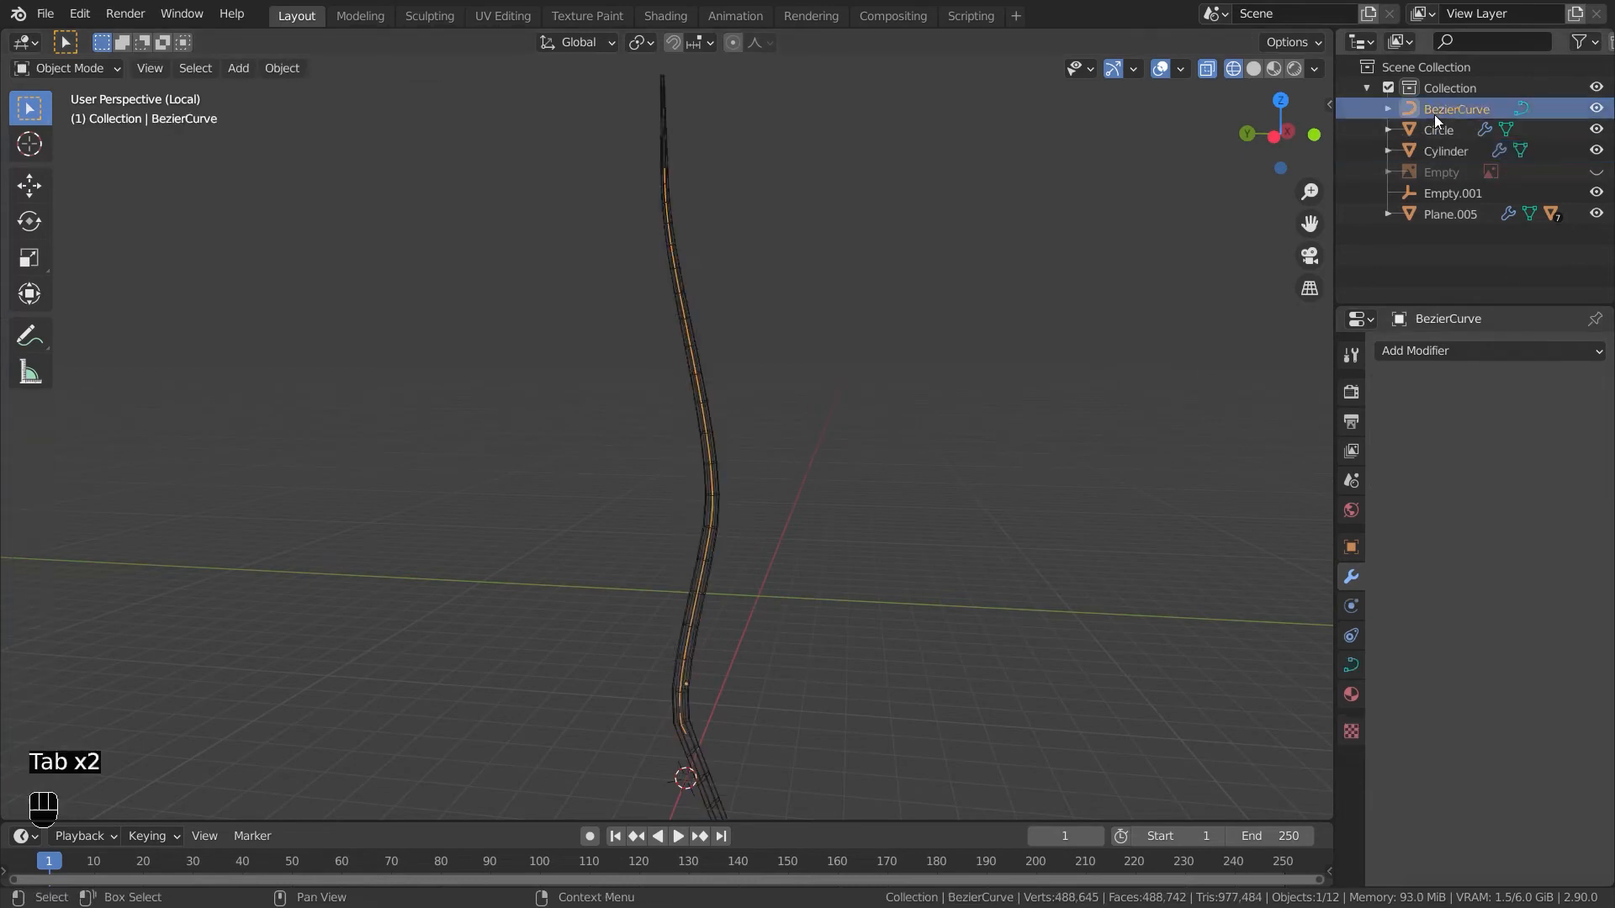
pyautogui.press('Tab')
pyautogui.keyDown('shift'); pyautogui.moveTo(786, 749); pyautogui.dragTo(763, 581, button='middle'); pyautogui.keyUp('shift')
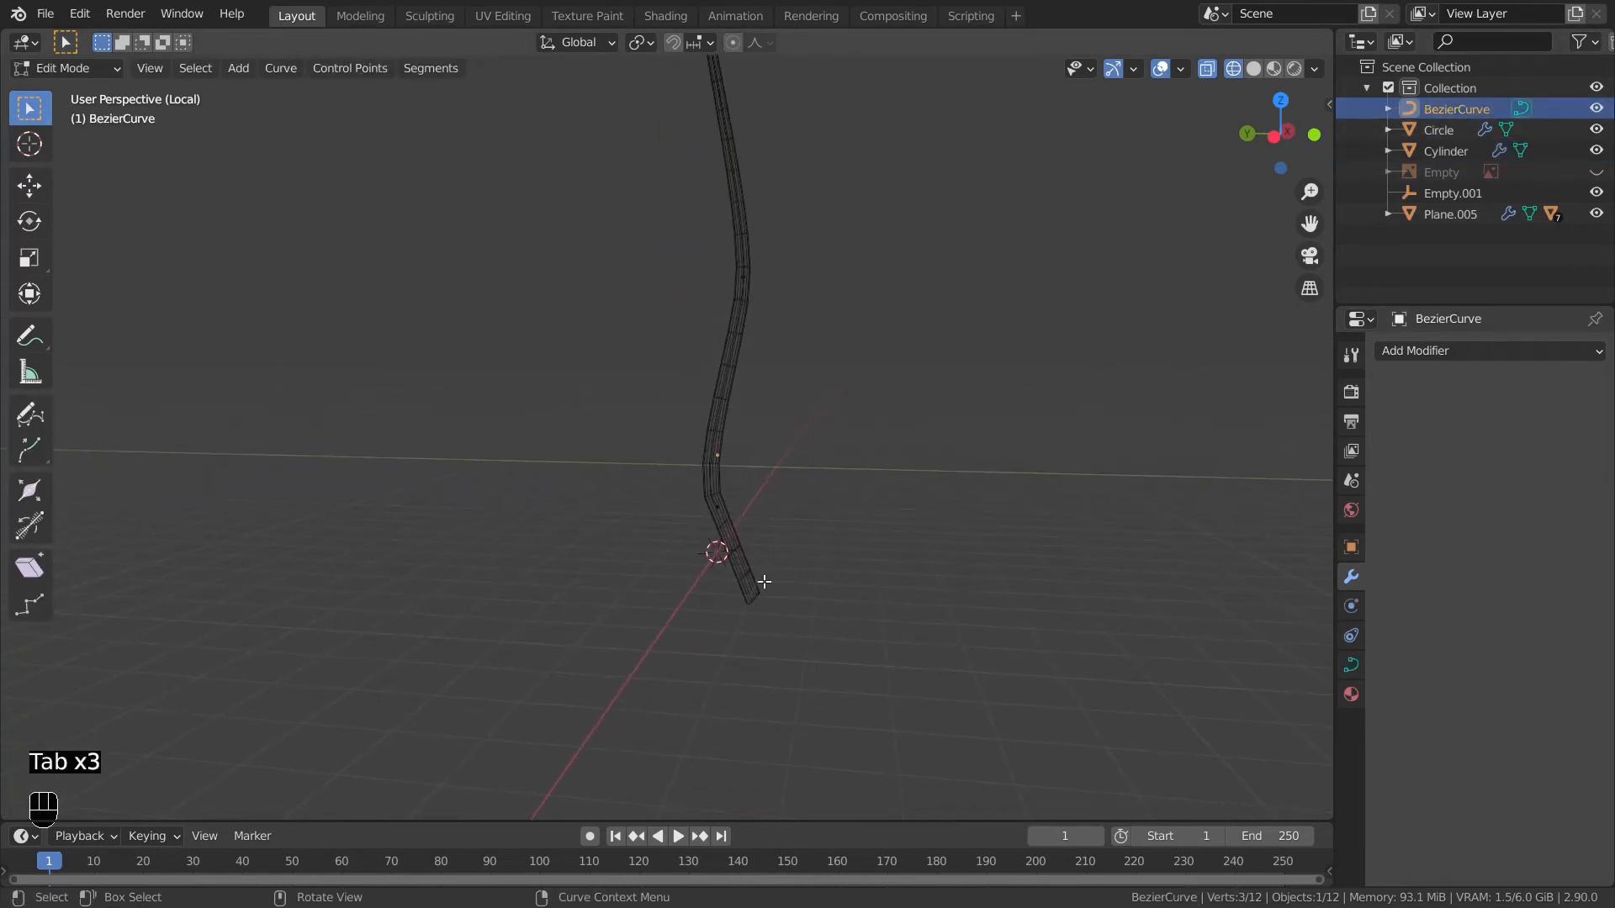
# - Rotate the bottom curve point's handle in the right view to straighten the stem's base
pyautogui.press('a')
pyautogui.click(747, 532)
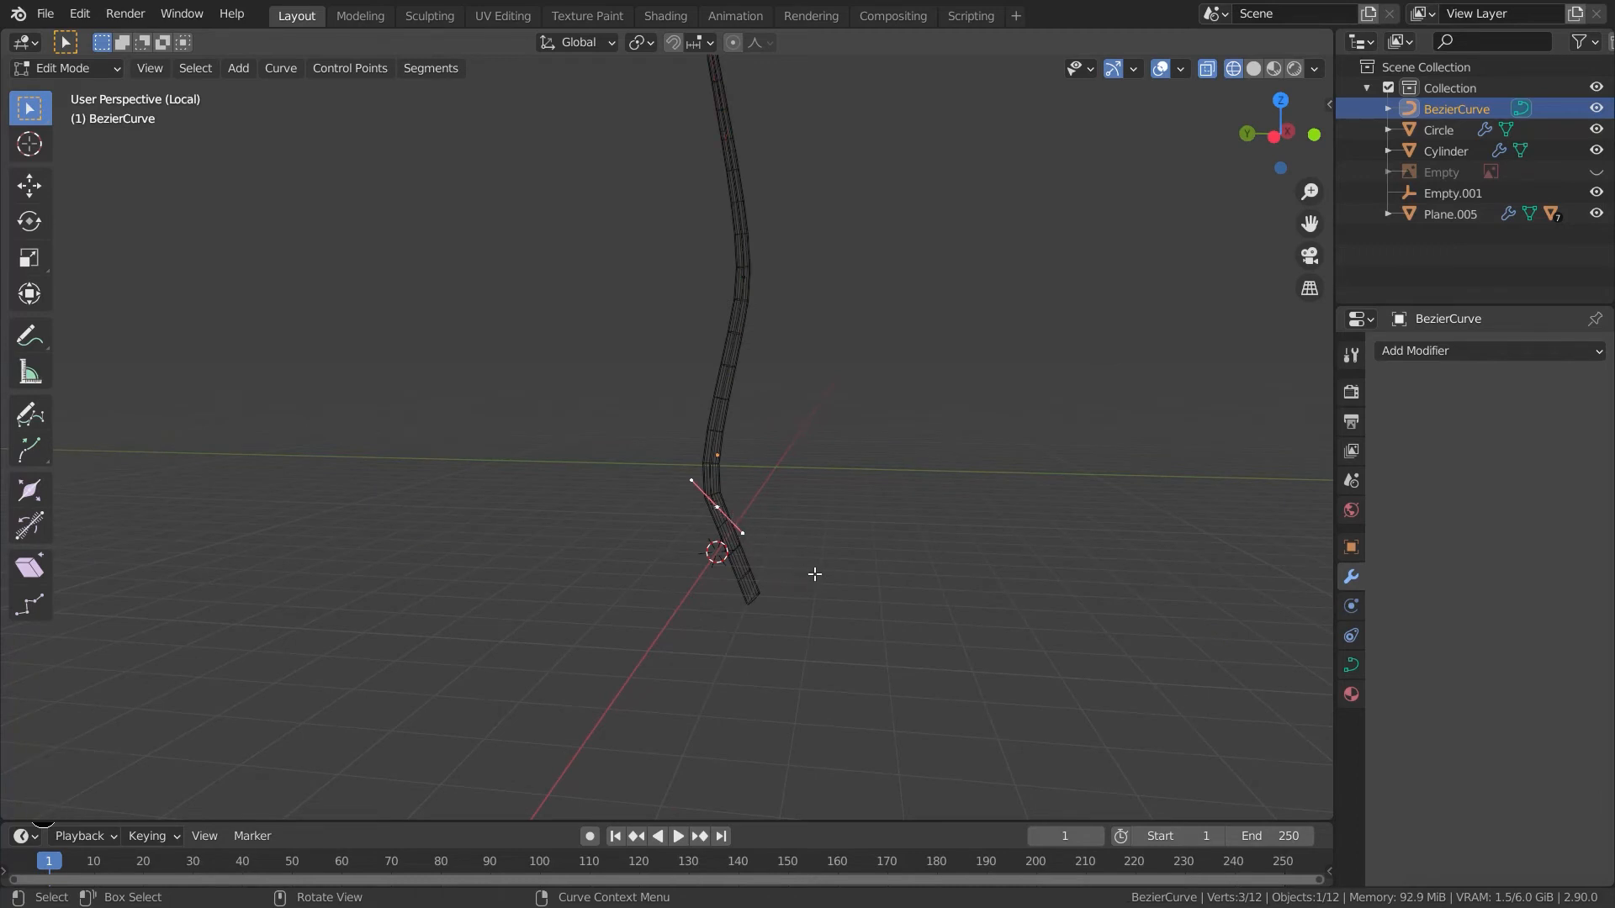
pyautogui.press('r')
pyautogui.click(728, 619)
pyautogui.press('KP_3')
pyautogui.press('r')
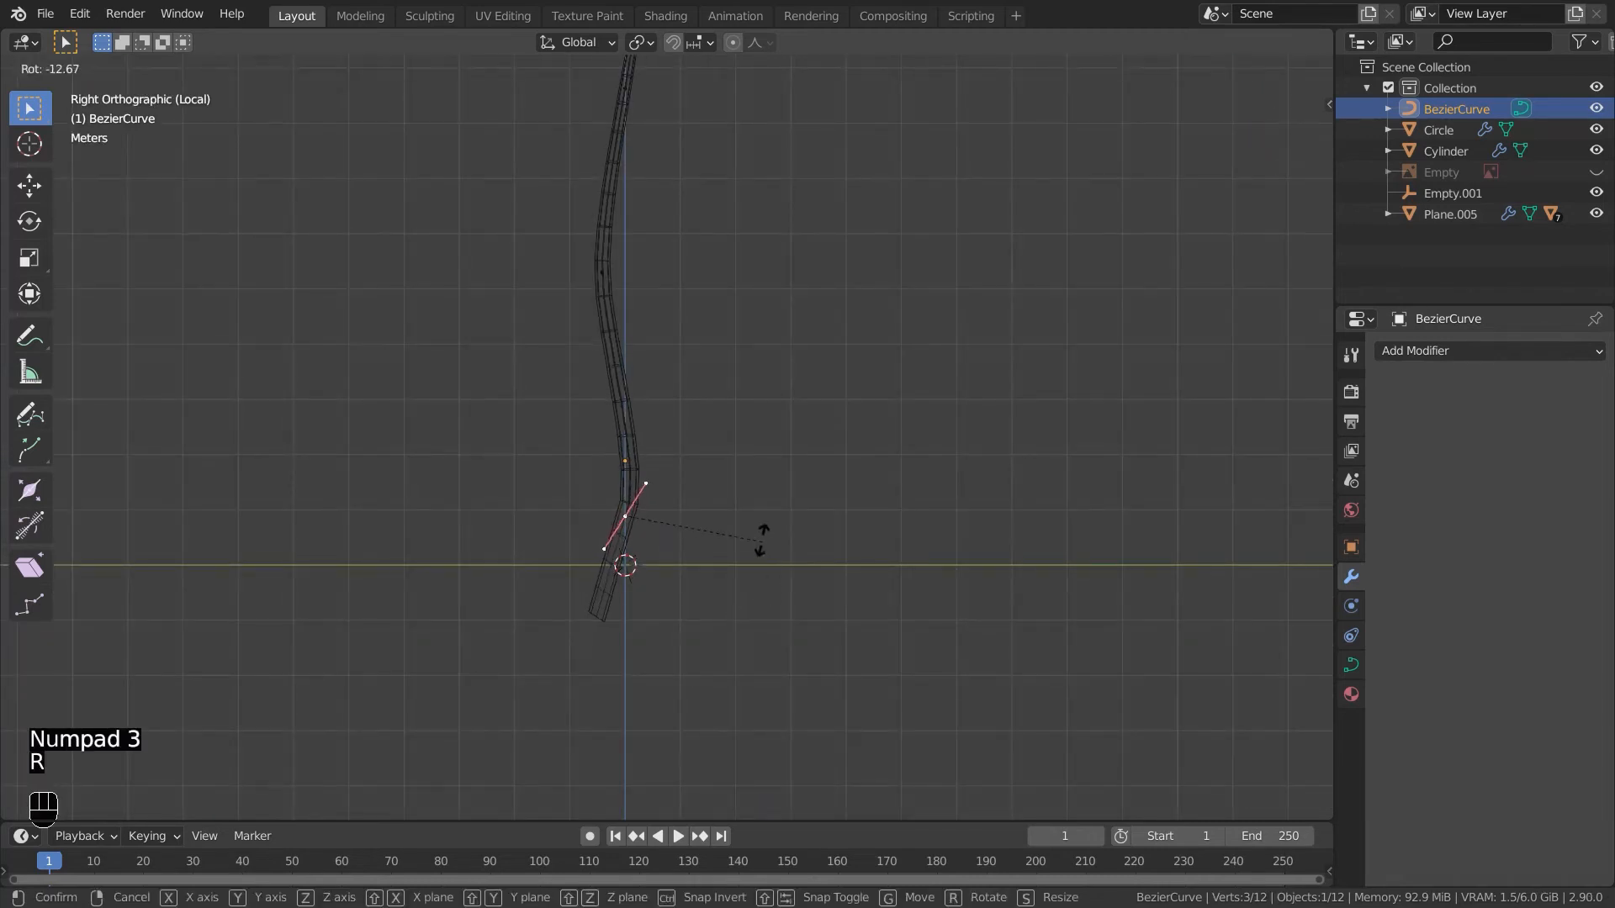
pyautogui.click(712, 488)
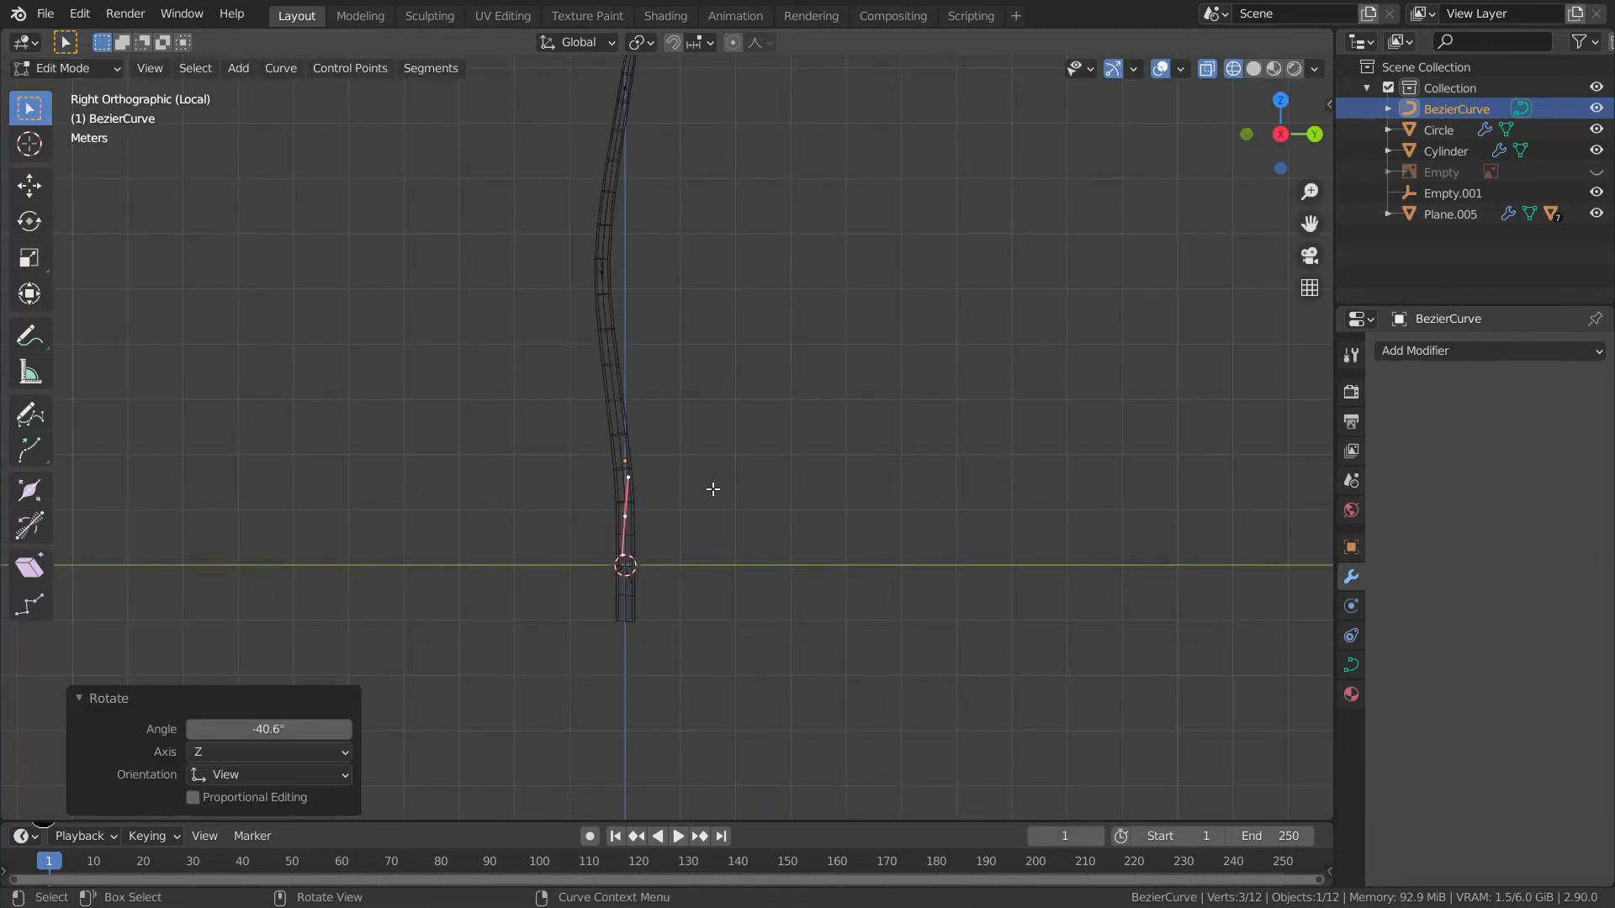
pyautogui.press('r')
pyautogui.click(705, 482)
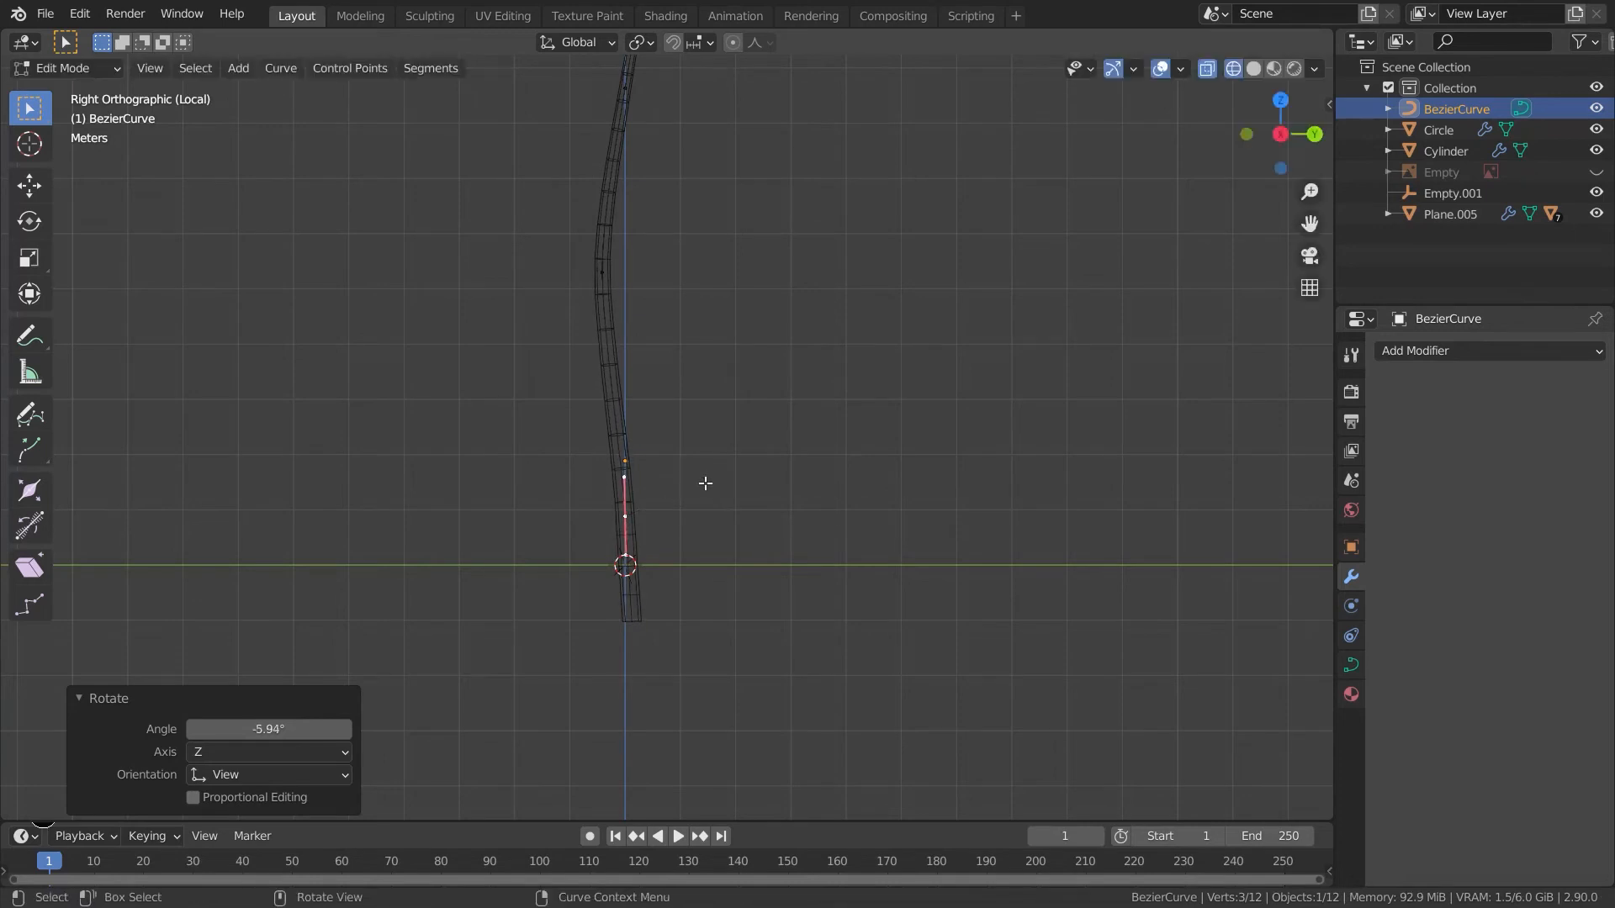
# - Move a middle curve point along X in the front view to adjust the stem's bend, then leave edit mode
pyautogui.press('KP_1')
pyautogui.keyDown('shift'); pyautogui.moveTo(788, 300); pyautogui.dragTo(746, 461, button='middle'); pyautogui.keyUp('shift')
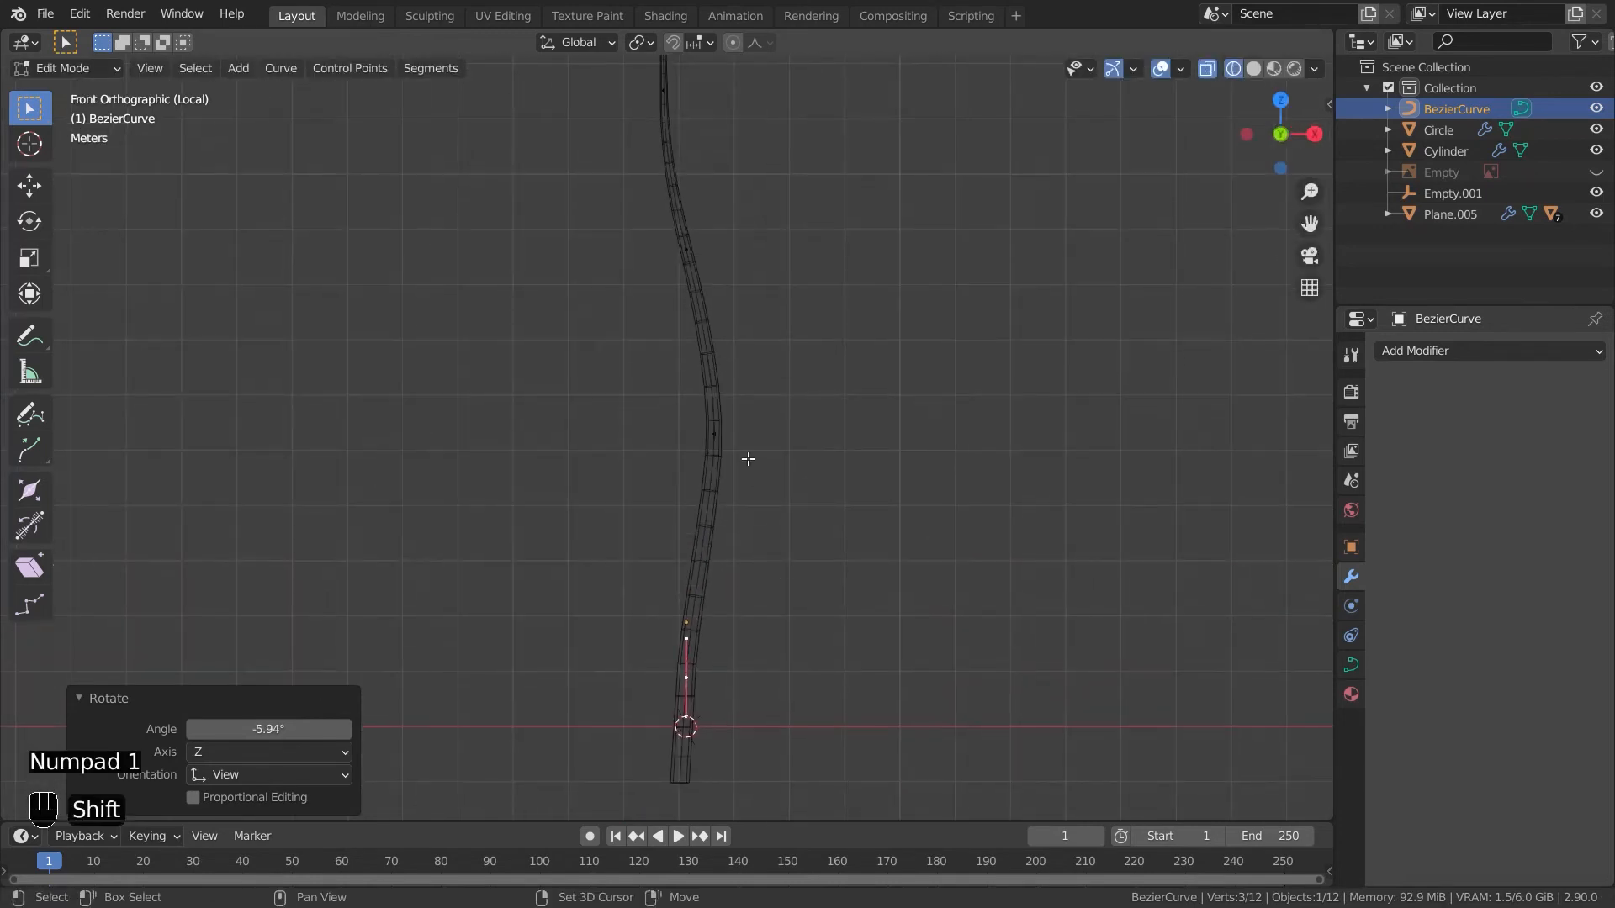
pyautogui.click(747, 454)
pyautogui.press('g')
pyautogui.press('x')
pyautogui.click(756, 498)
pyautogui.moveTo(757, 498); pyautogui.dragTo(814, 629, button='middle')
pyautogui.press('Tab')
# - Add a Curve modifier to the leaf array object using BezierCurve as the curve object
pyautogui.scroll(-4, 967, 572)
pyautogui.click(820, 555)
pyautogui.keyDown('shift'); pyautogui.moveTo(821, 555); pyautogui.dragTo(732, 688, button='middle'); pyautogui.keyUp('shift')
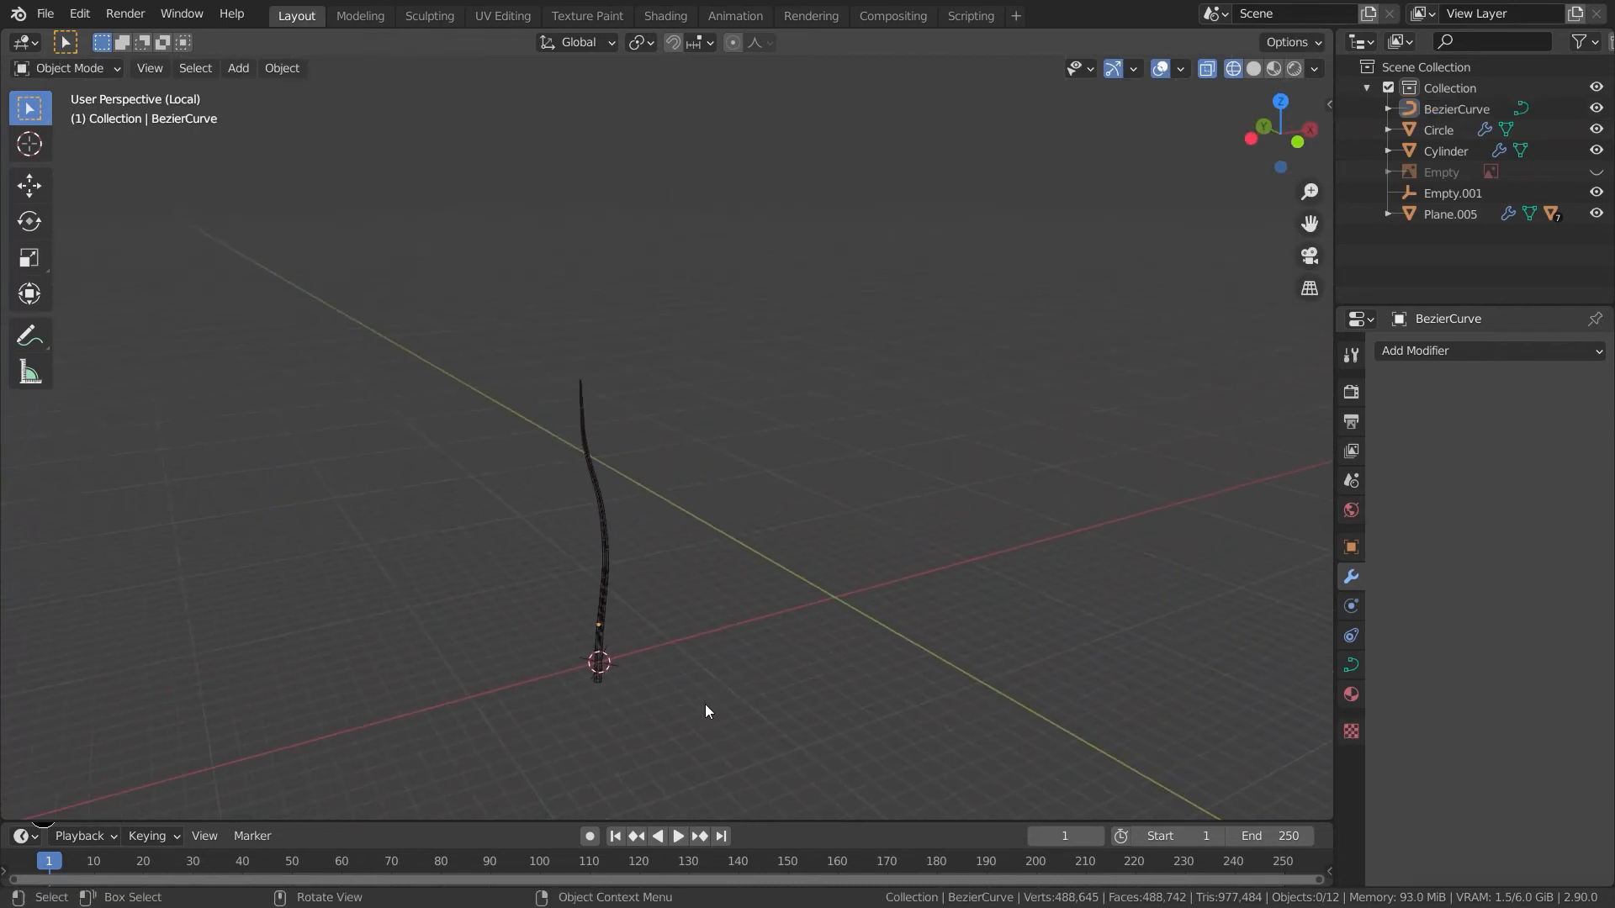
pyautogui.scroll(4, 703, 710)
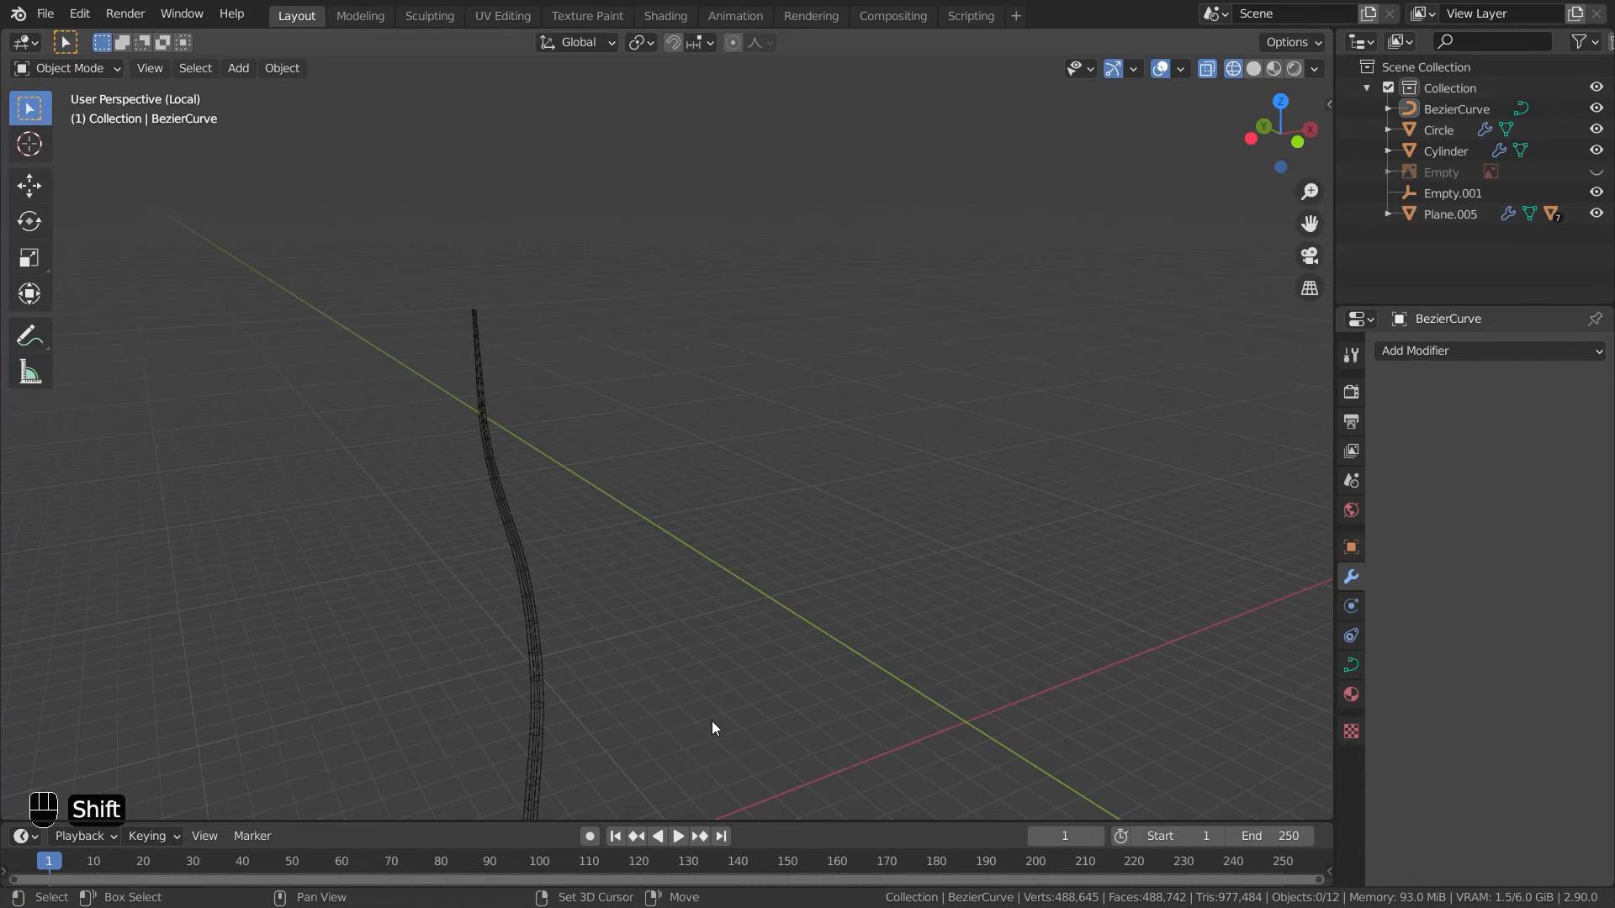
pyautogui.keyDown('shift'); pyautogui.moveTo(709, 724); pyautogui.dragTo(725, 515, button='middle'); pyautogui.keyUp('shift')
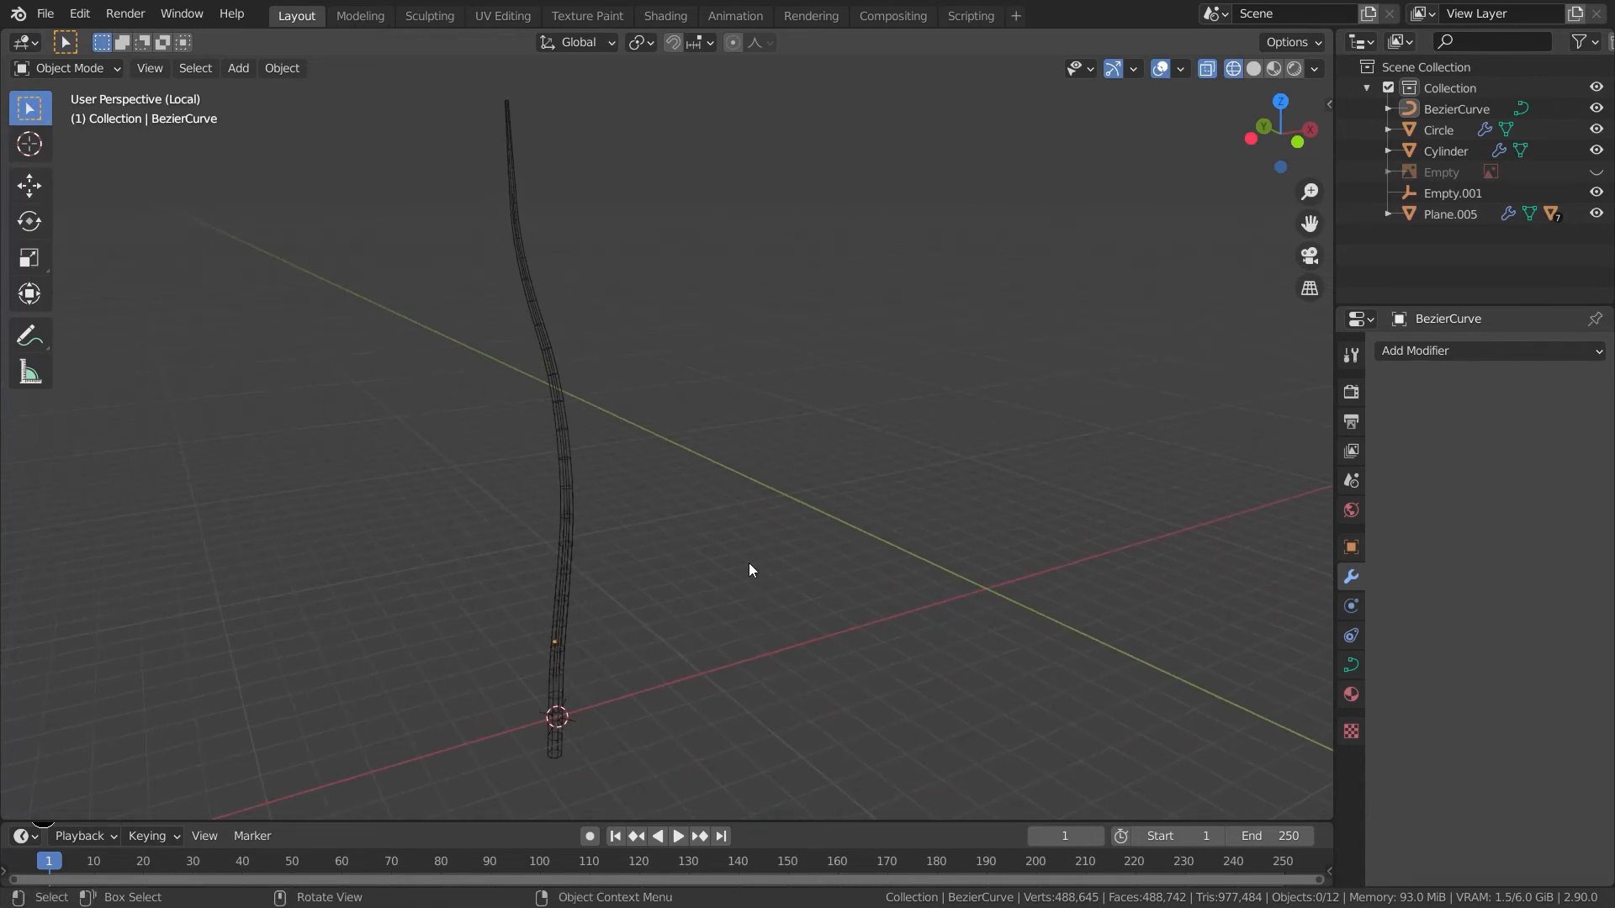
pyautogui.press('KP_Divide')
pyautogui.click(635, 642)
pyautogui.moveTo(740, 714); pyautogui.dragTo(757, 538, button='middle')
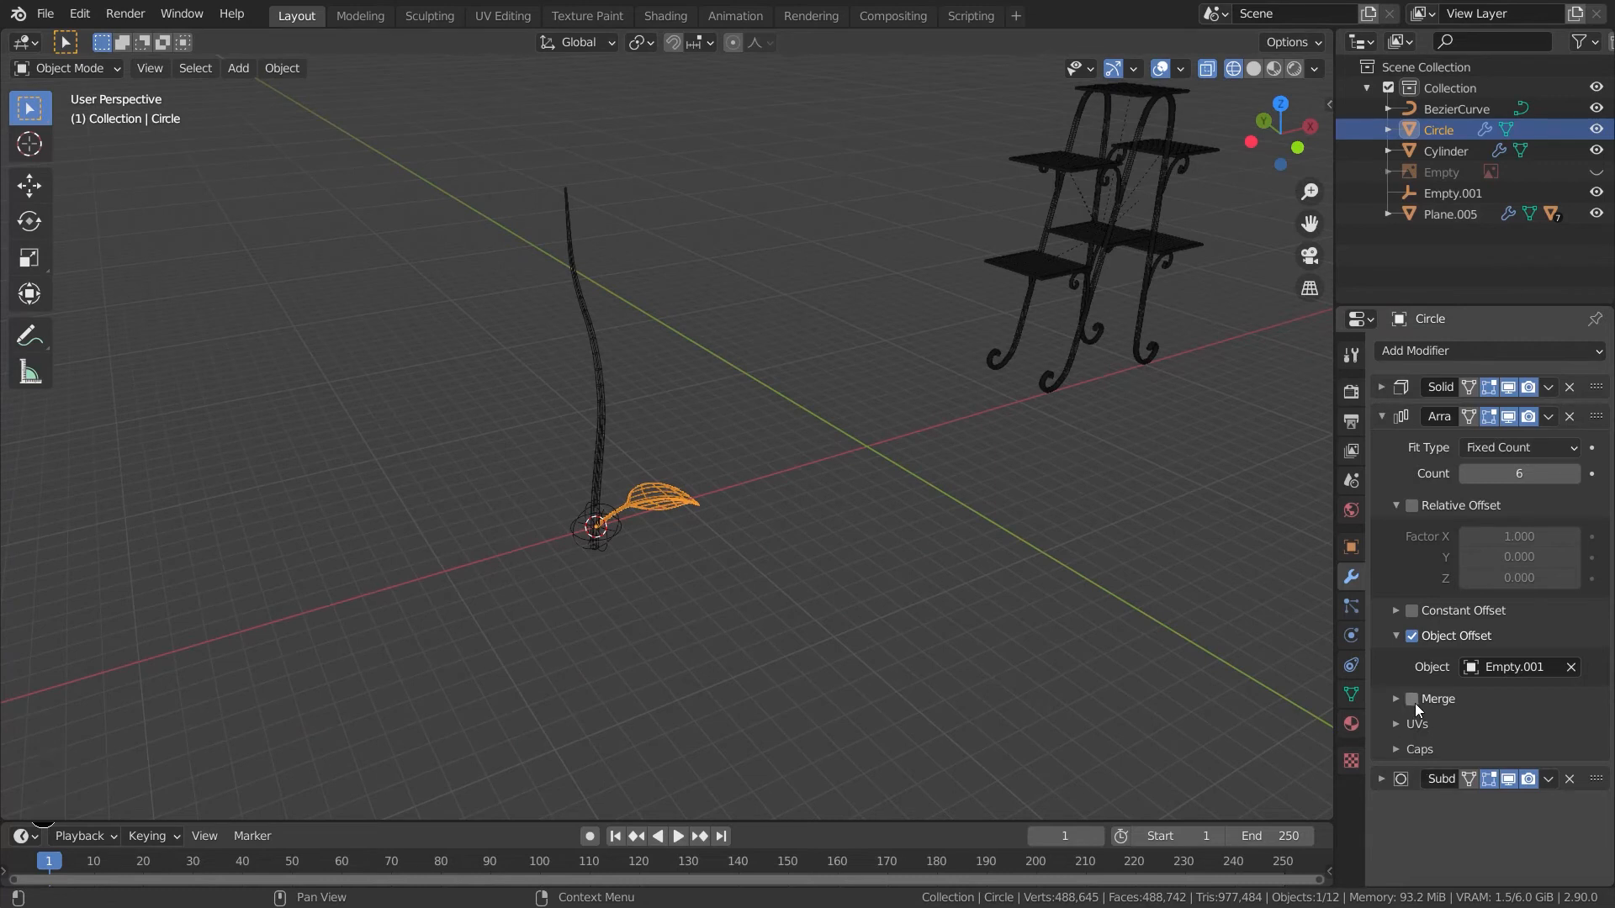
pyautogui.click(1430, 360)
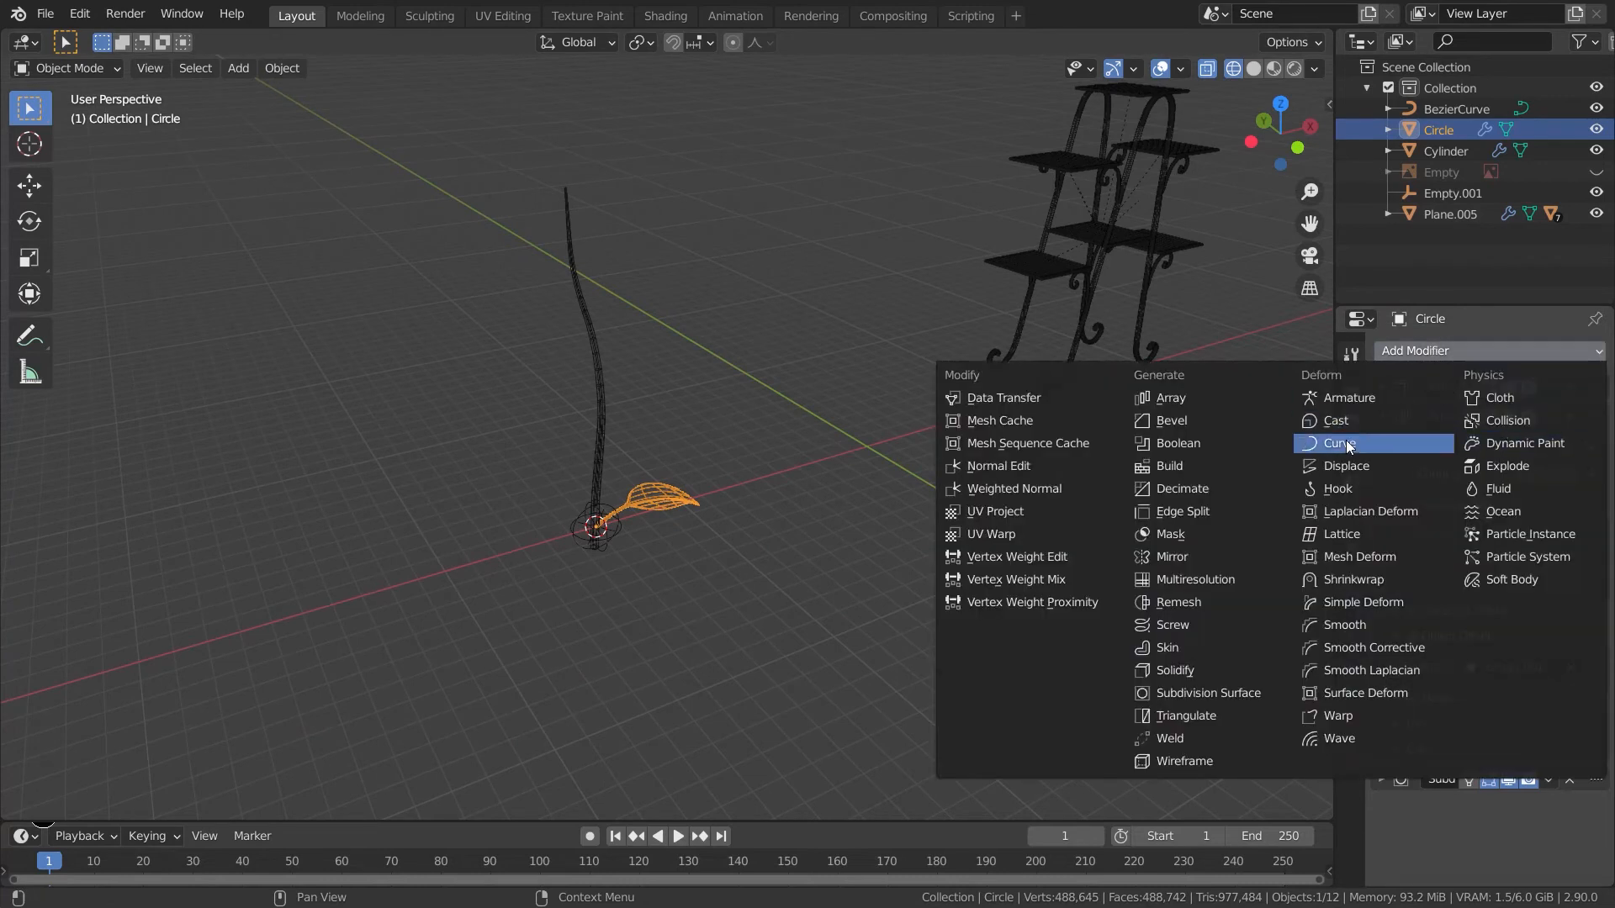
pyautogui.click(1383, 444)
pyautogui.scroll(-1, 1479, 619)
pyautogui.click(1570, 815)
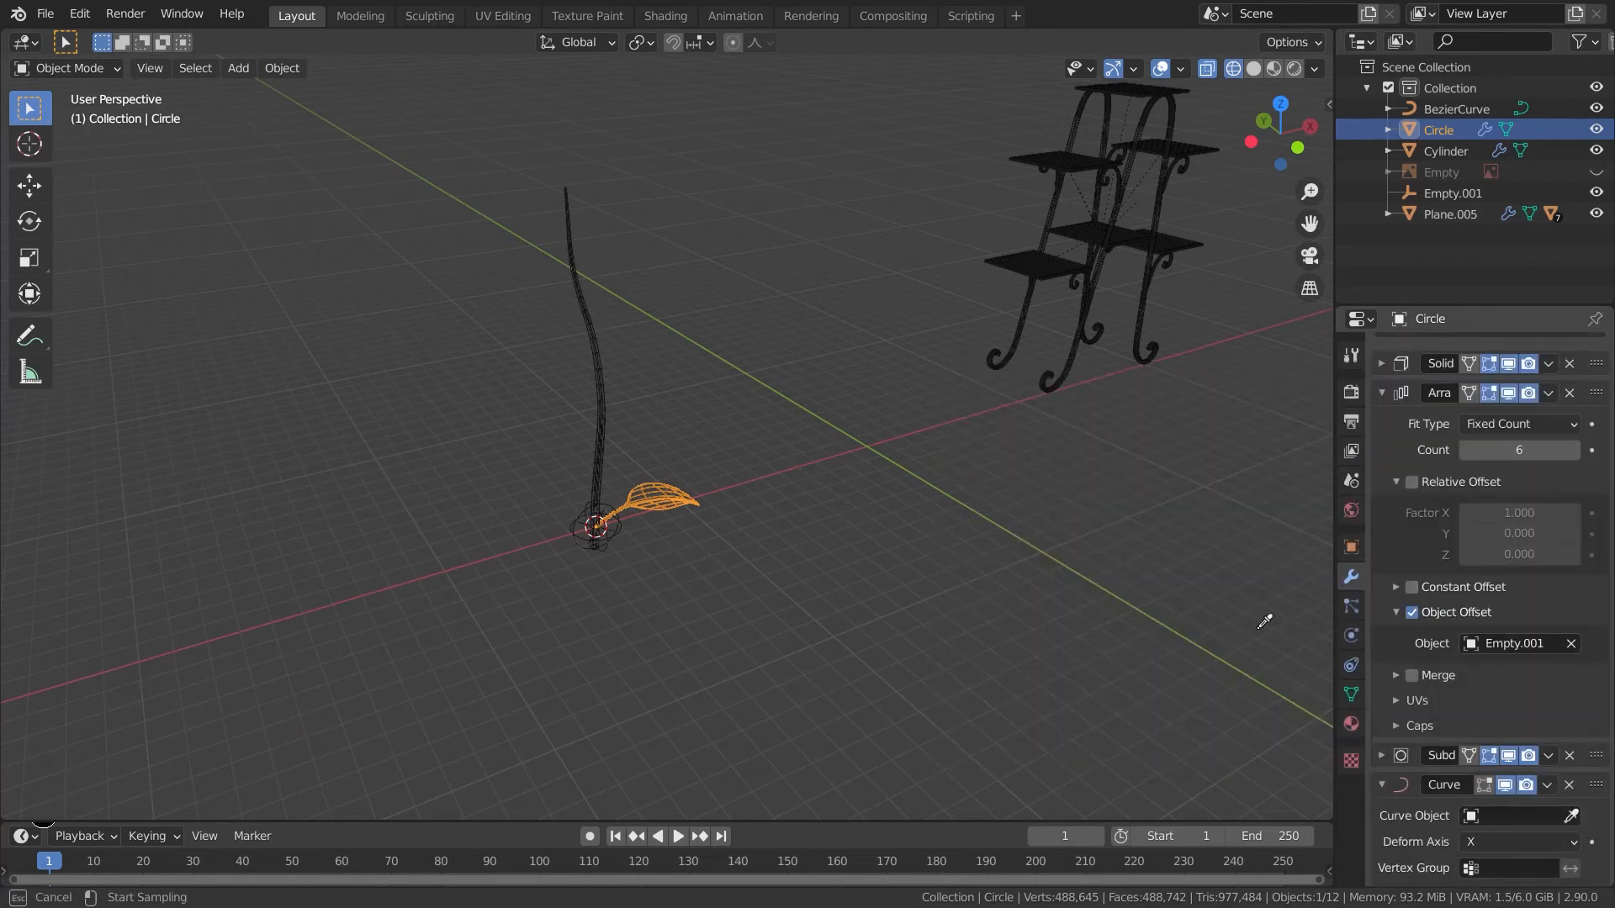
pyautogui.click(1457, 108)
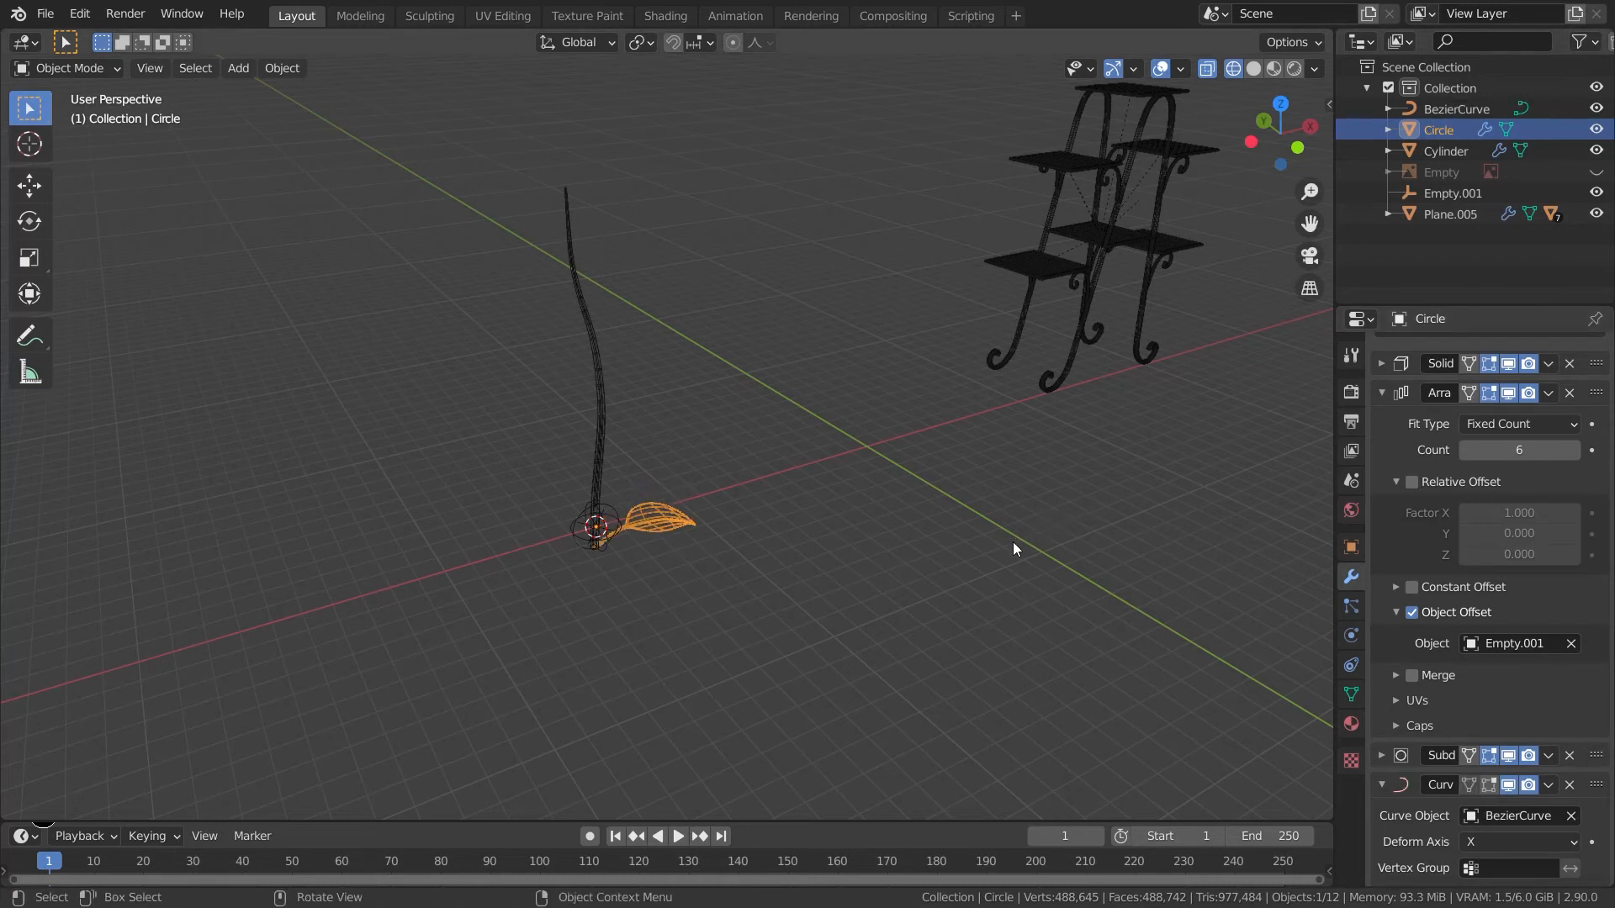
# - Rotate the array's offset empty about Z by about -93.4 degrees to spread the leaves around the stem
pyautogui.click(959, 543)
pyautogui.click(595, 518)
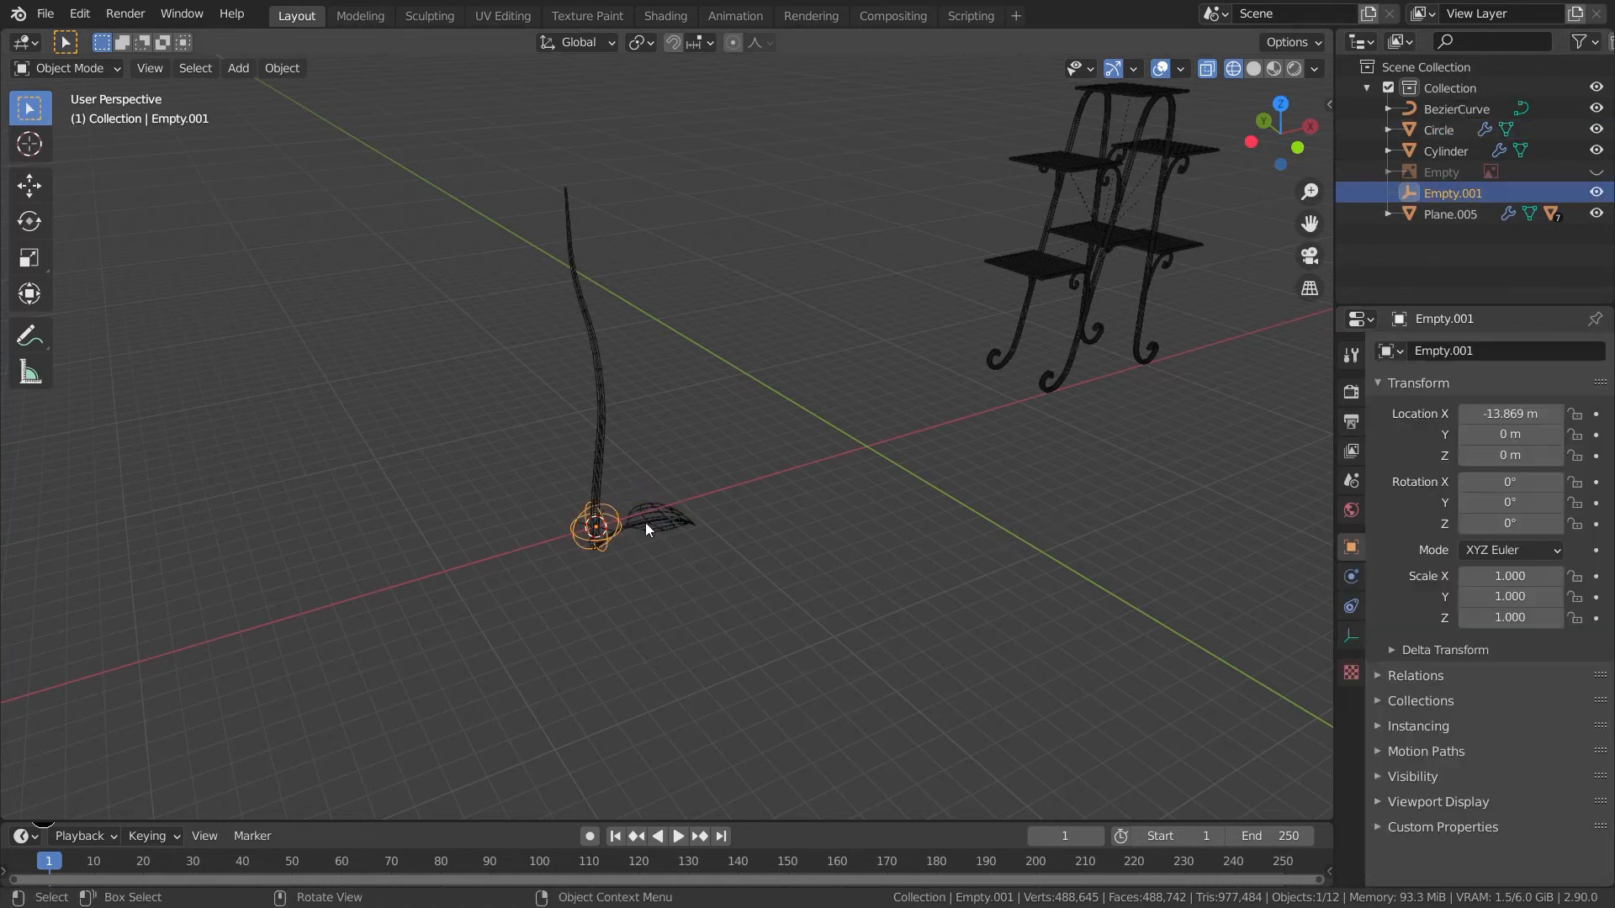
pyautogui.press('r')
pyautogui.press('z')
pyautogui.click(637, 582)
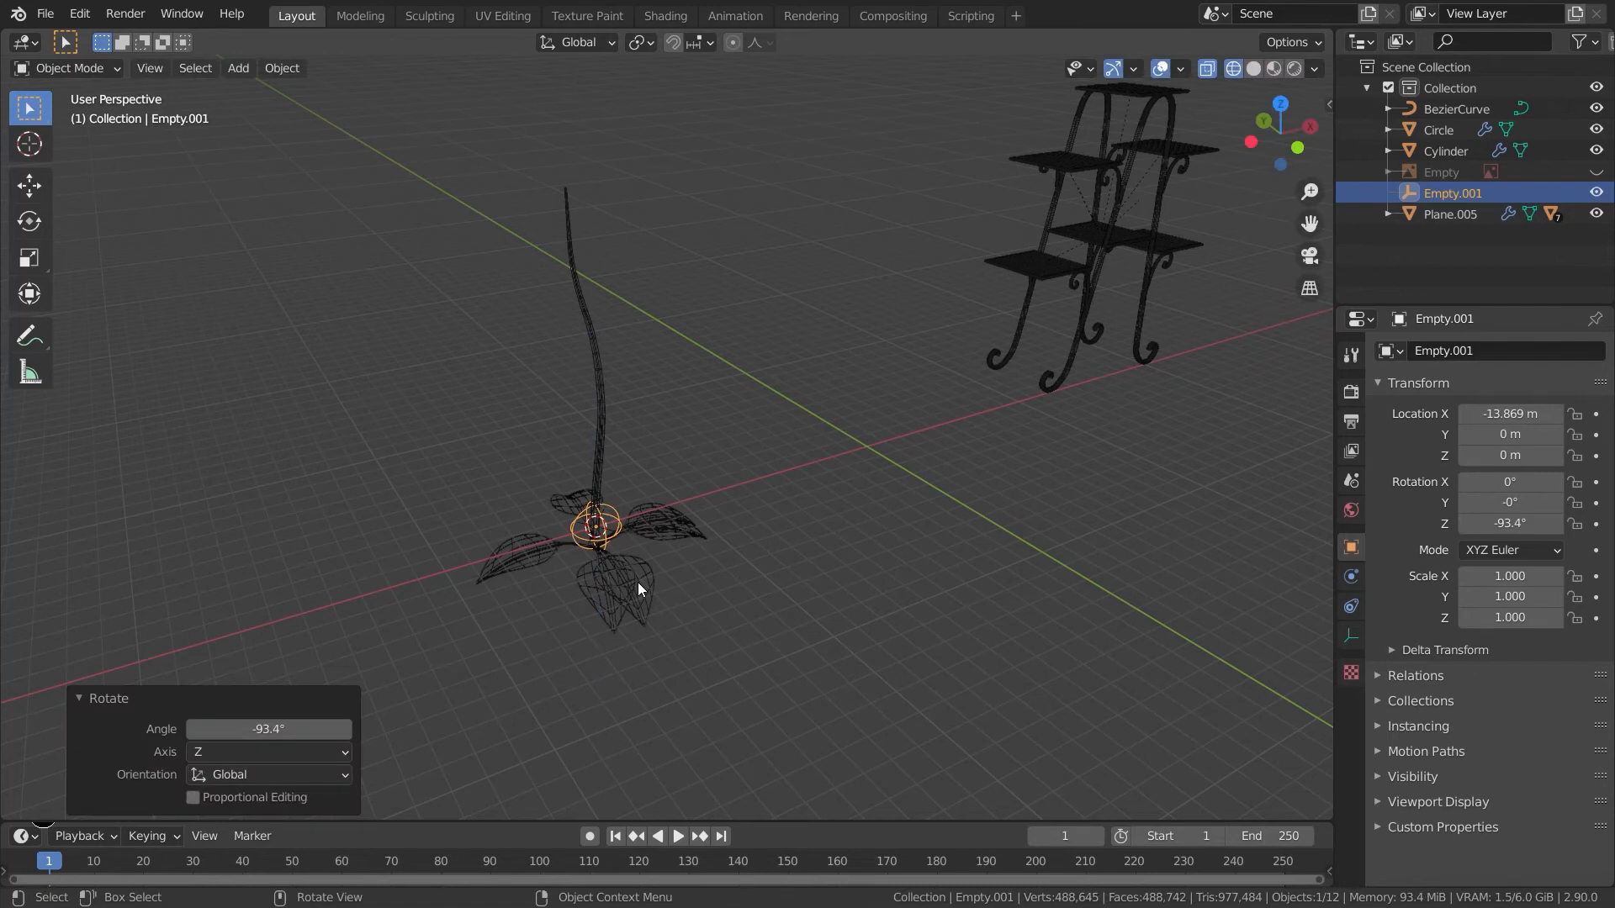
# - Try moving the offset empty along Z, then undo the move twice
pyautogui.press('g')
pyautogui.press('z')
pyautogui.click(640, 555)
pyautogui.click(787, 618)
pyautogui.moveTo(788, 619); pyautogui.dragTo(855, 642, button='middle')
pyautogui.scroll(4, 651, 596)
pyautogui.hotkey('ctrl', 'z')
pyautogui.hotkey('ctrl', 'z')
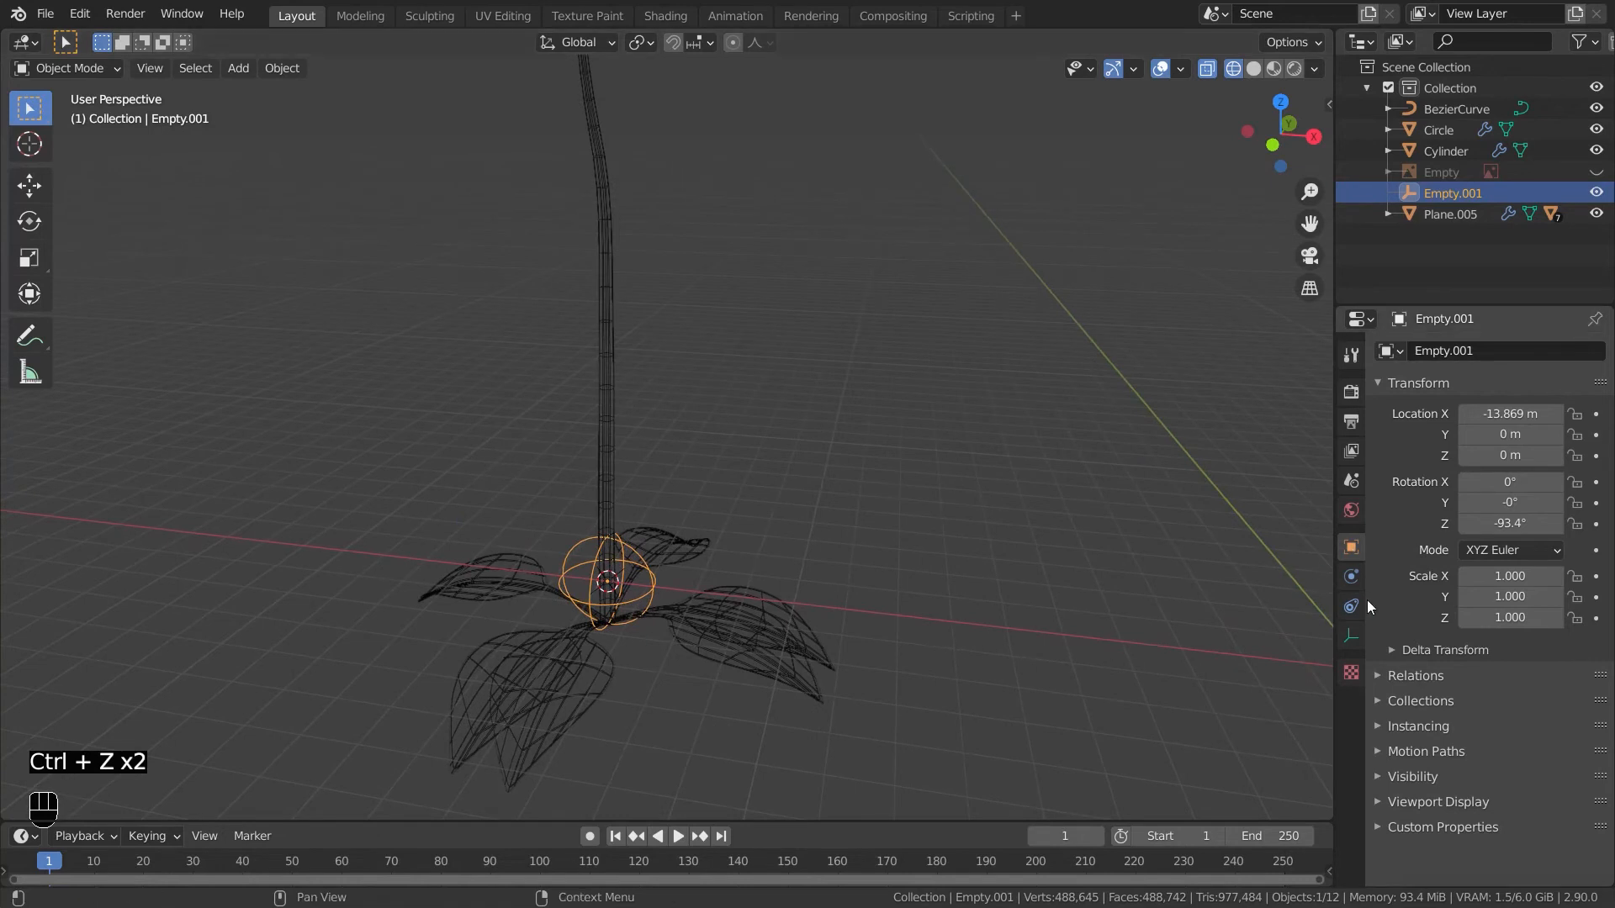
# - Set the leaf array's count to 60
pyautogui.click(802, 630)
pyautogui.click(1523, 452)
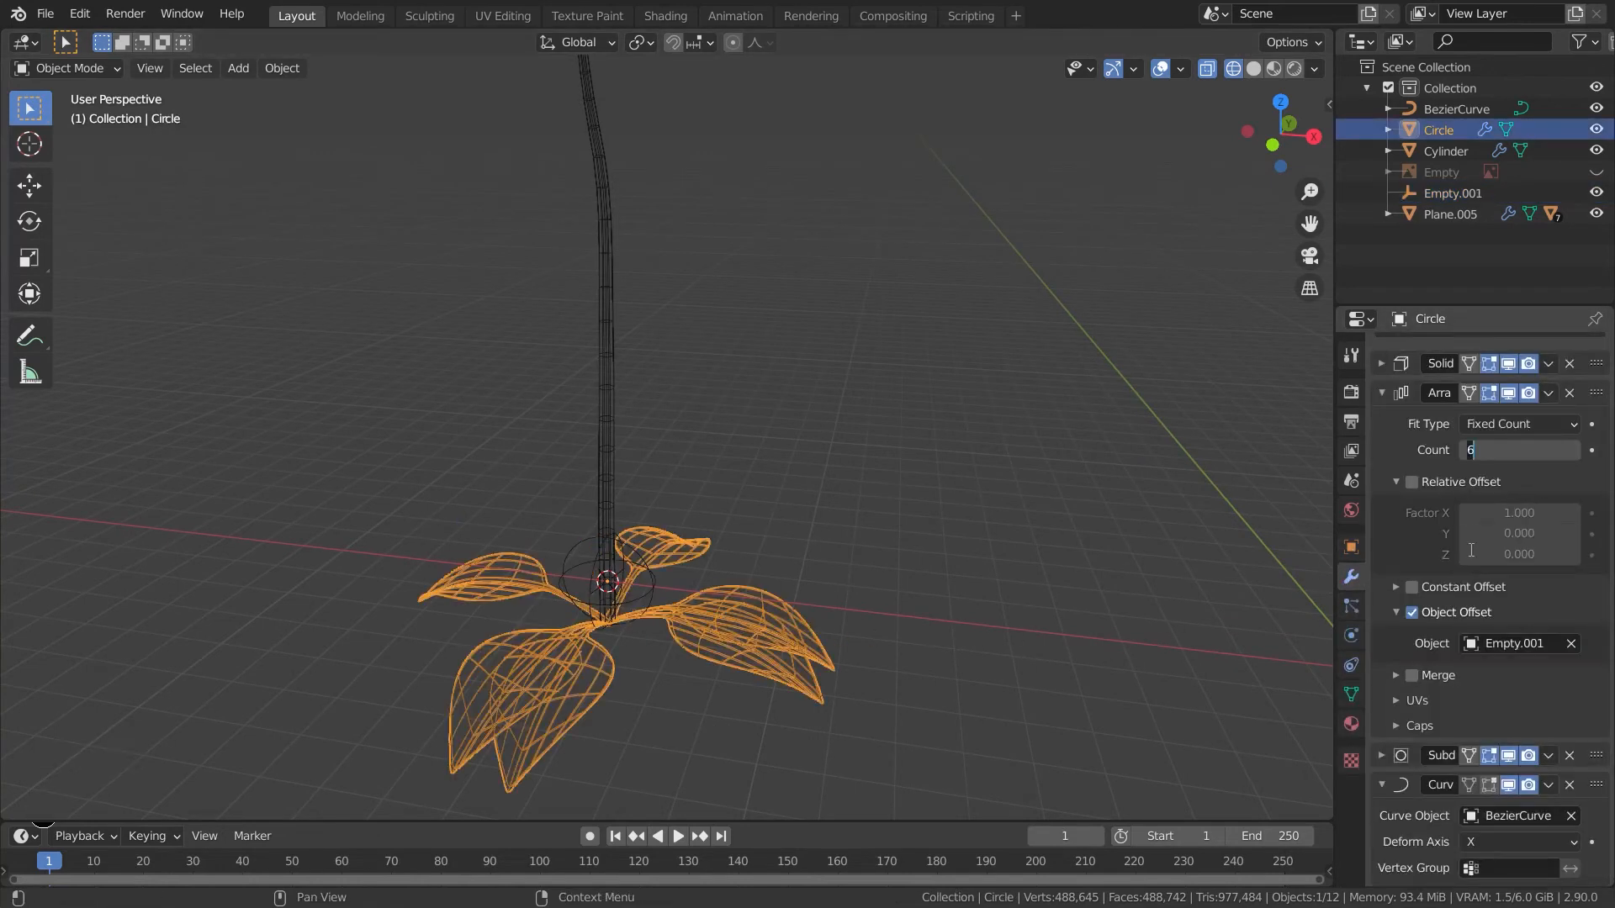
pyautogui.press('Return')
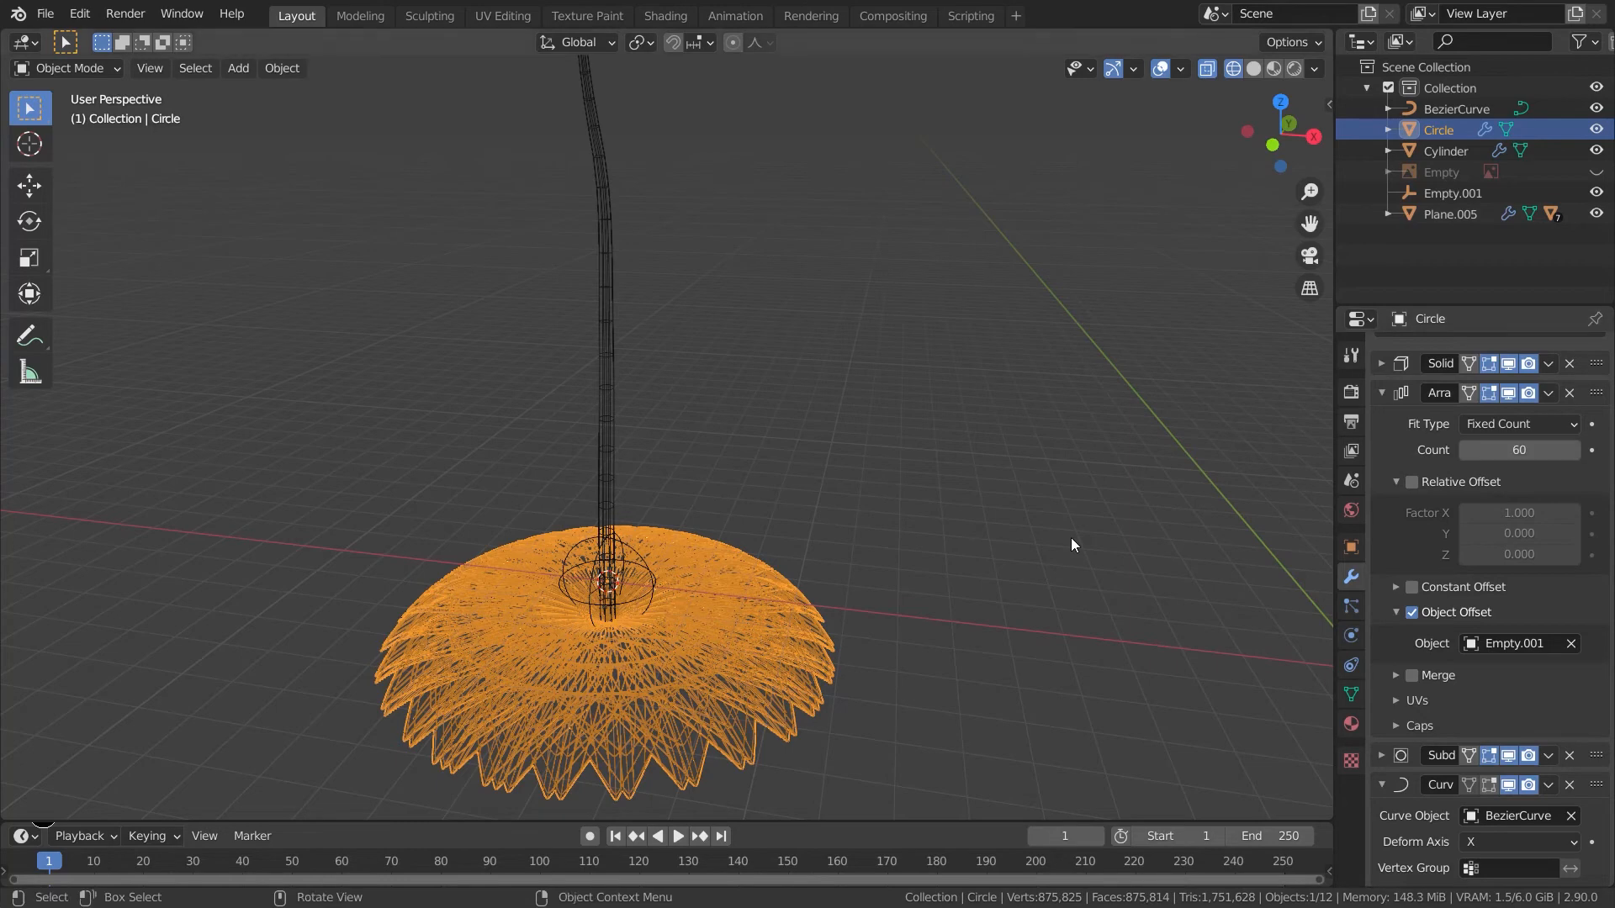
# - Save the blend file
pyautogui.hotkey('ctrl', 's')
pyautogui.click(338, 365)
pyautogui.click(1093, 777)
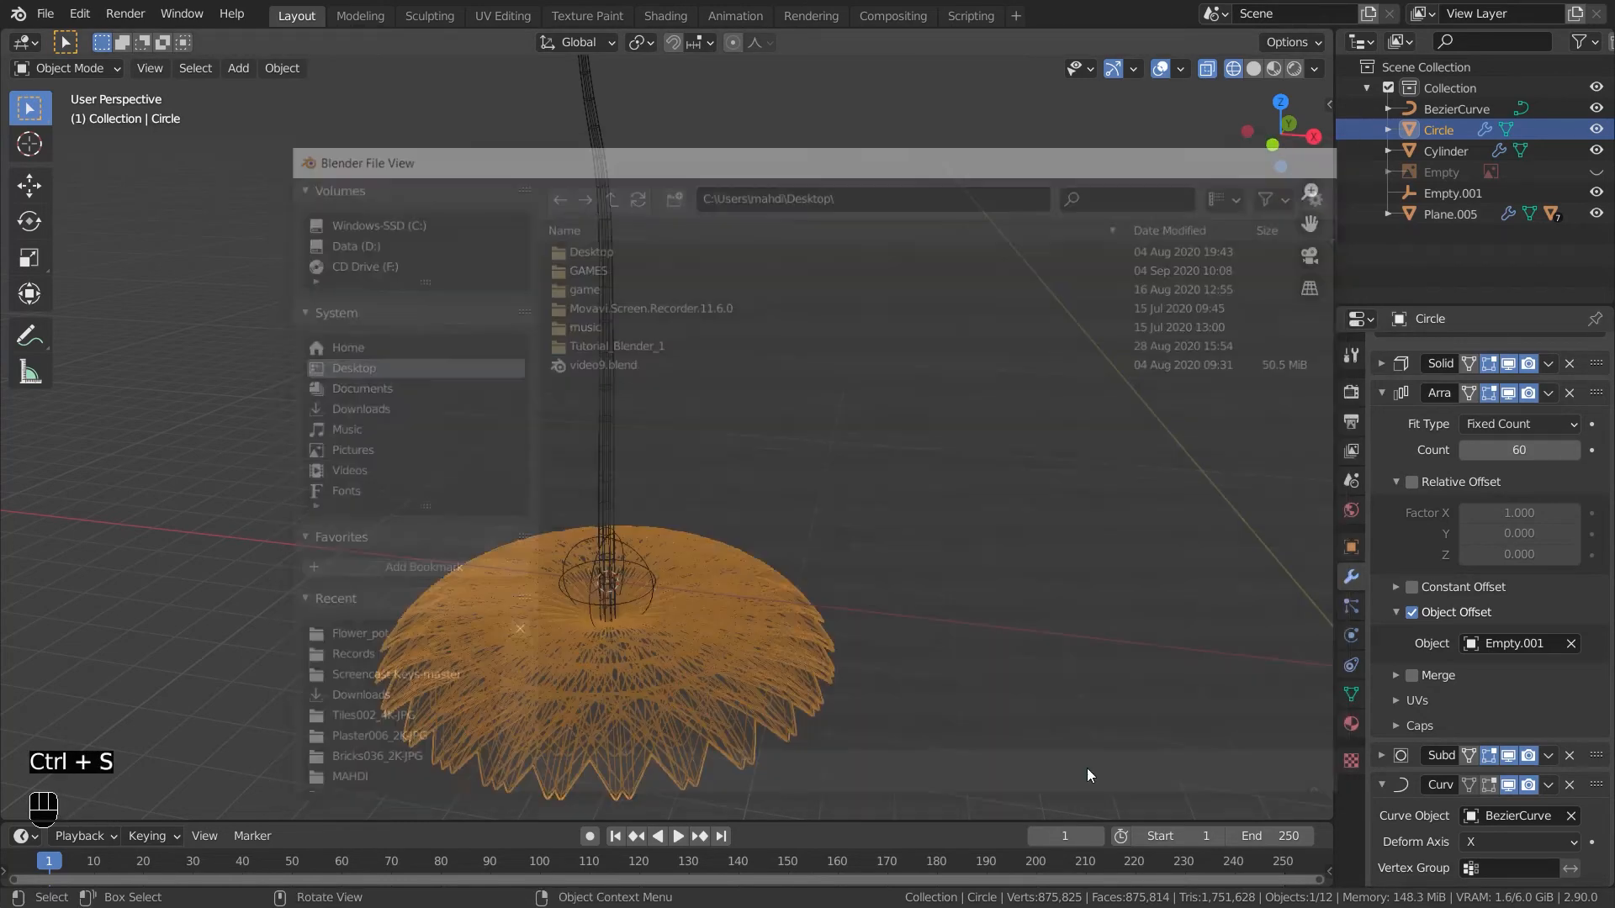
pyautogui.click(1522, 449)
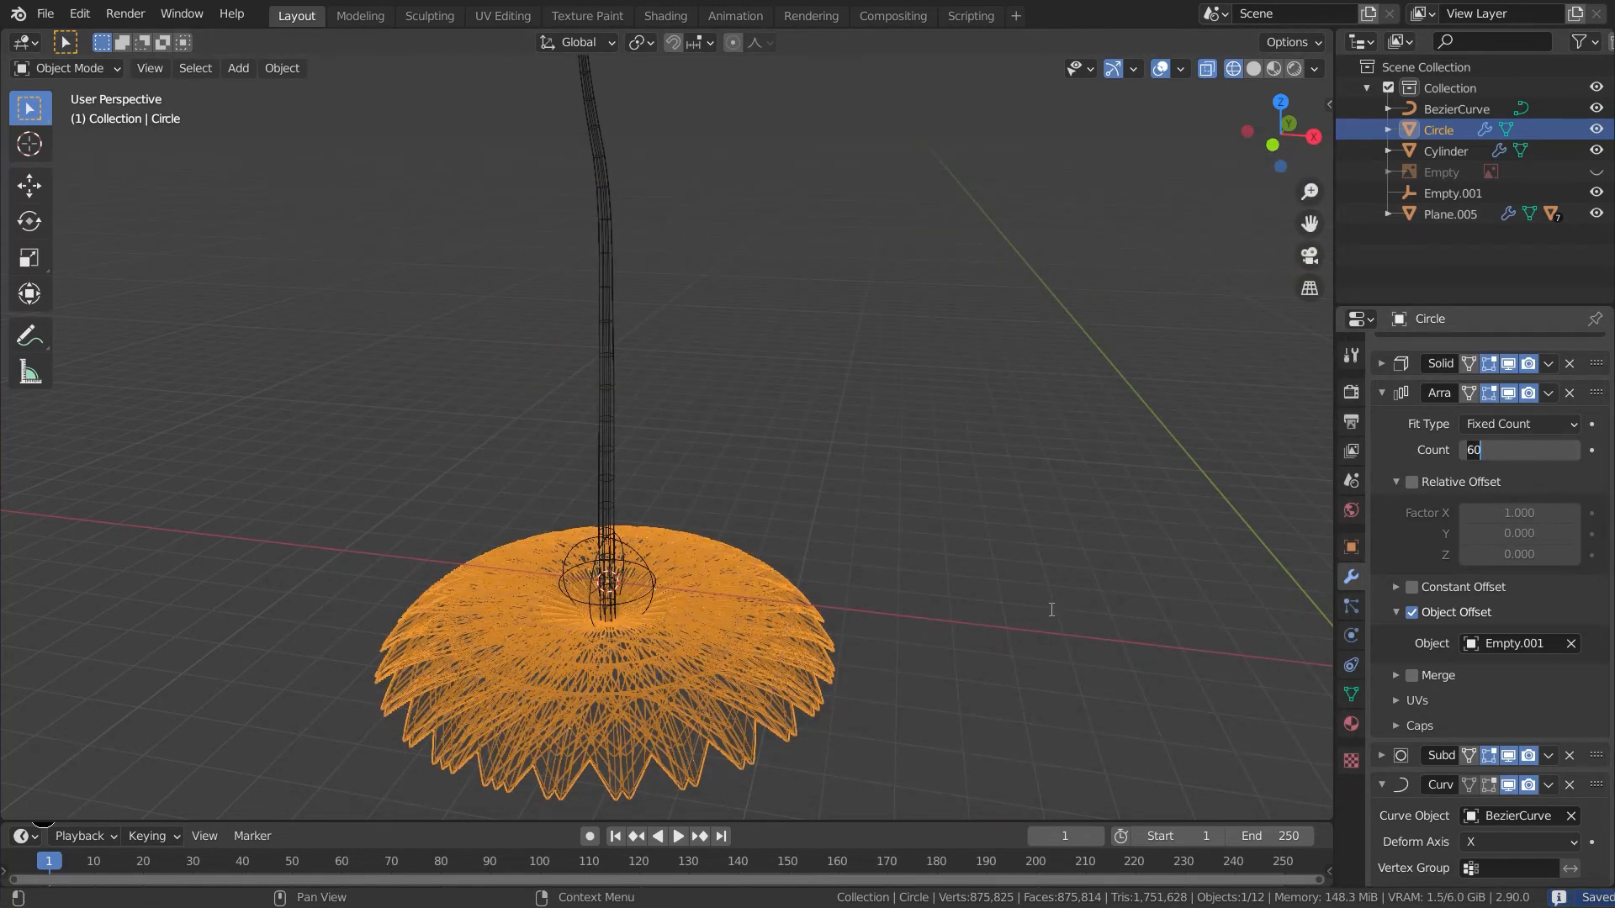
# - Move the offset empty up along Z so the arrayed leaves climb up the stem
pyautogui.click(653, 580)
pyautogui.press('g')
pyautogui.press('z')
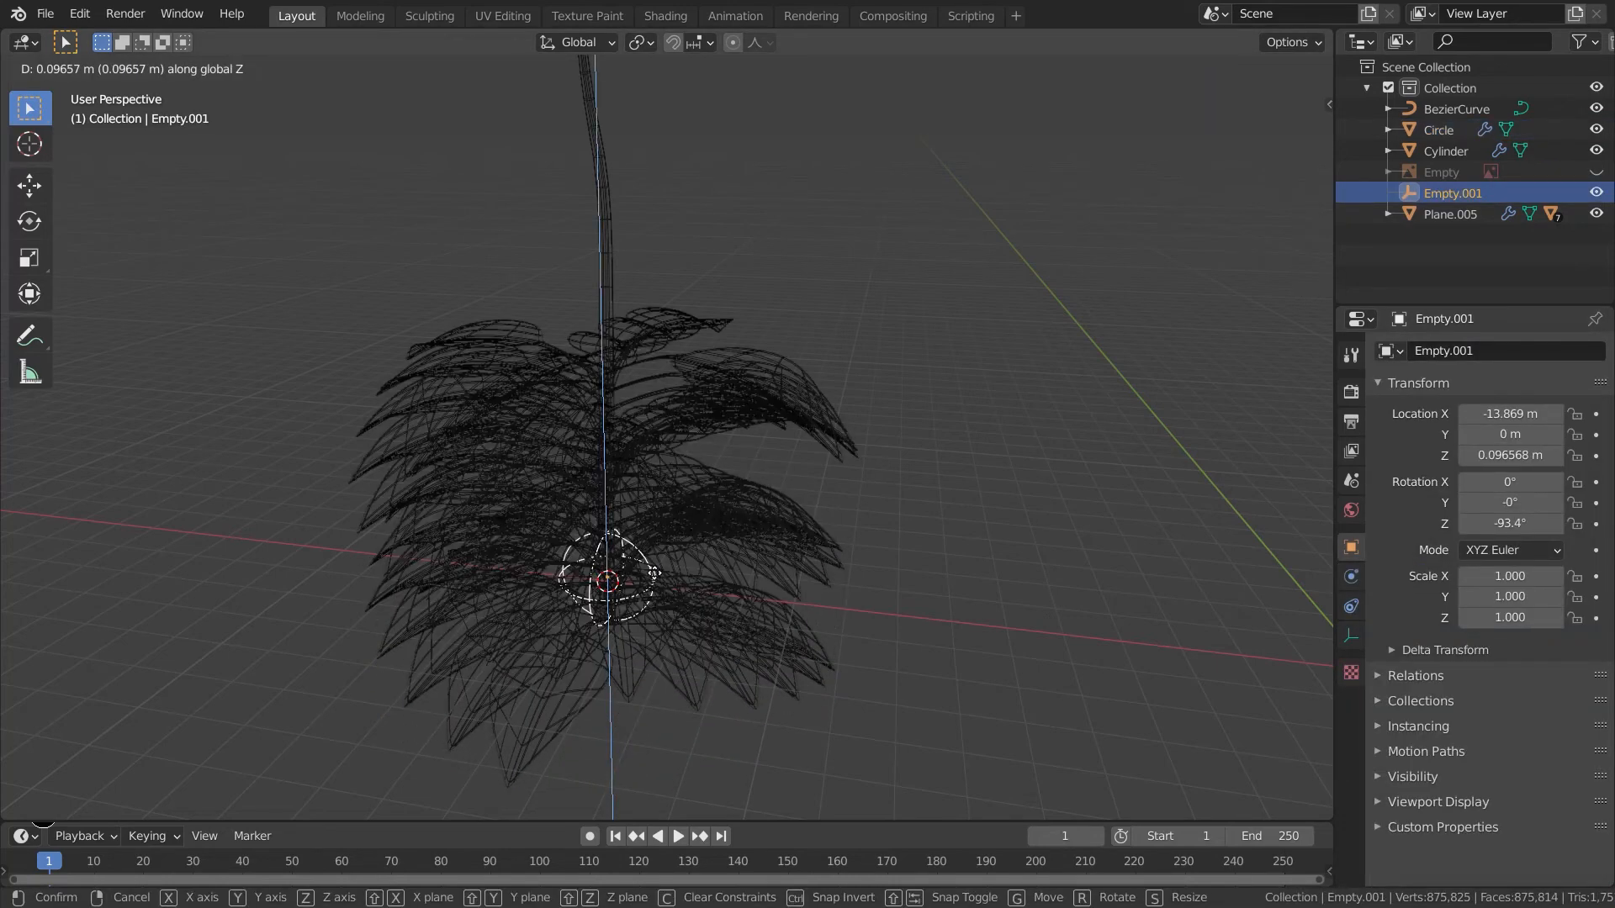
pyautogui.press('shift')
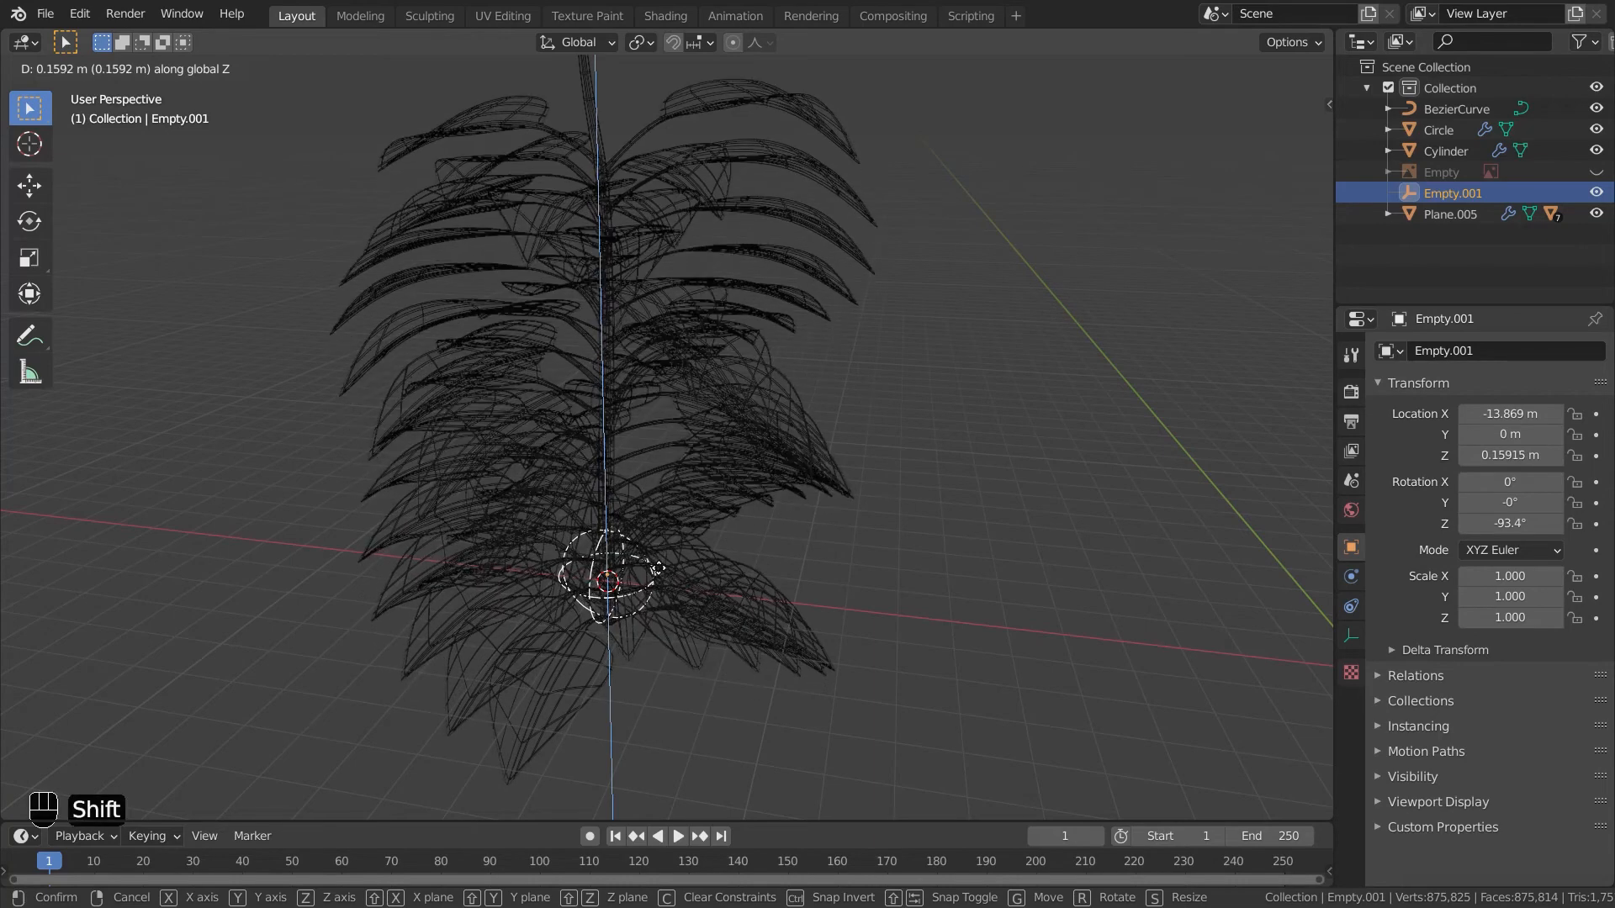
pyautogui.click(659, 567)
pyautogui.moveTo(937, 530); pyautogui.dragTo(934, 639, button='middle')
pyautogui.press('g')
pyautogui.press('z')
pyautogui.press('shift')
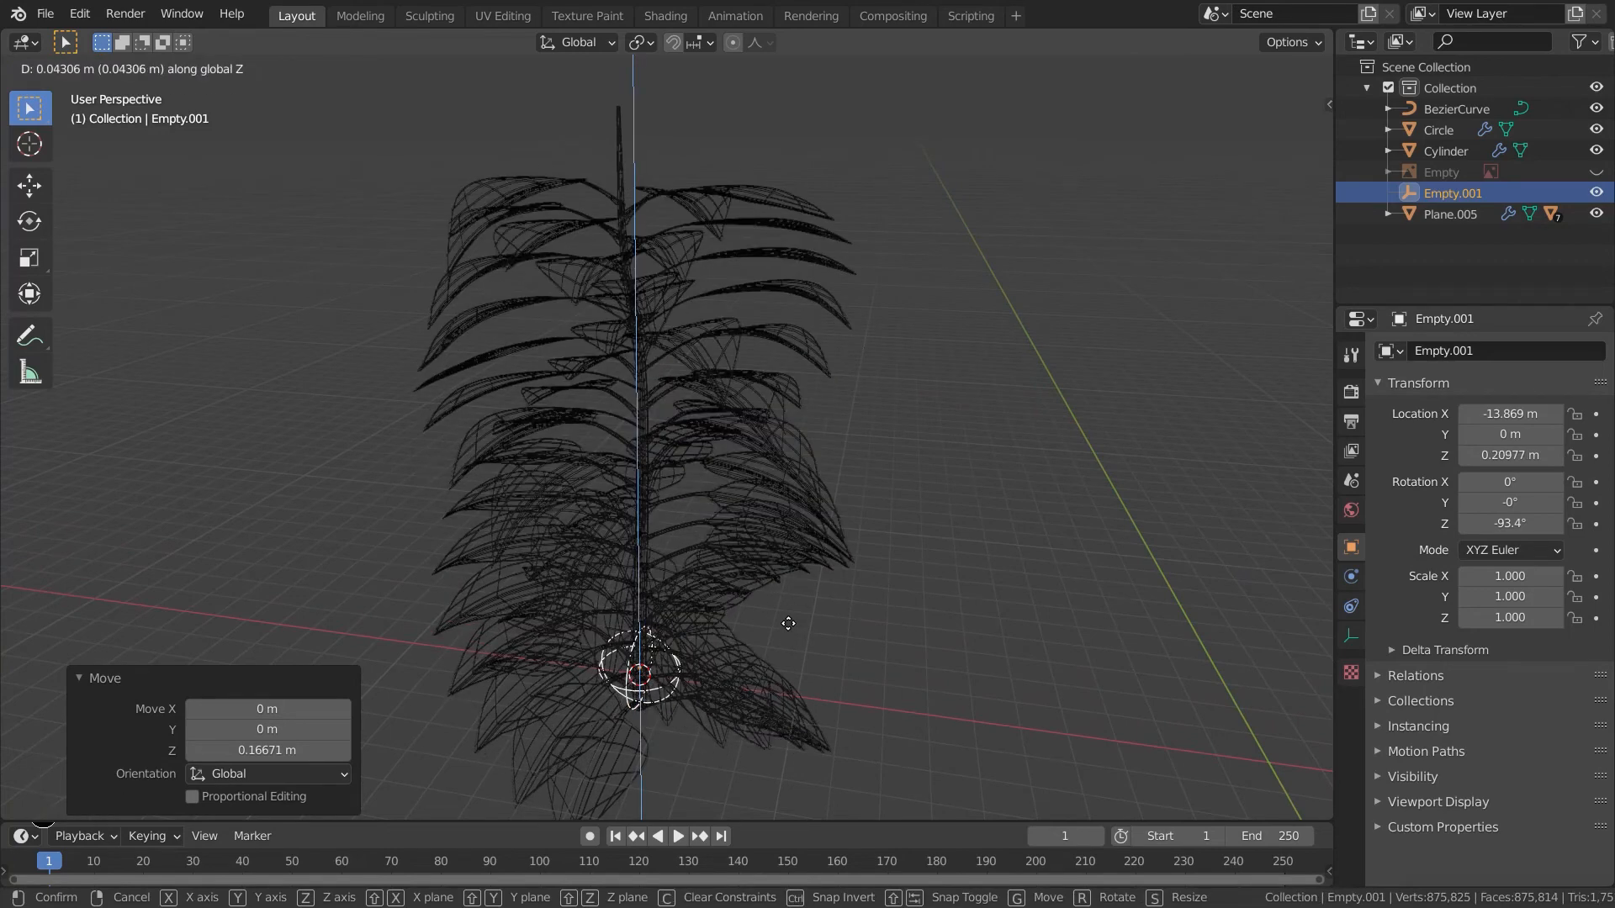
pyautogui.press('shift')
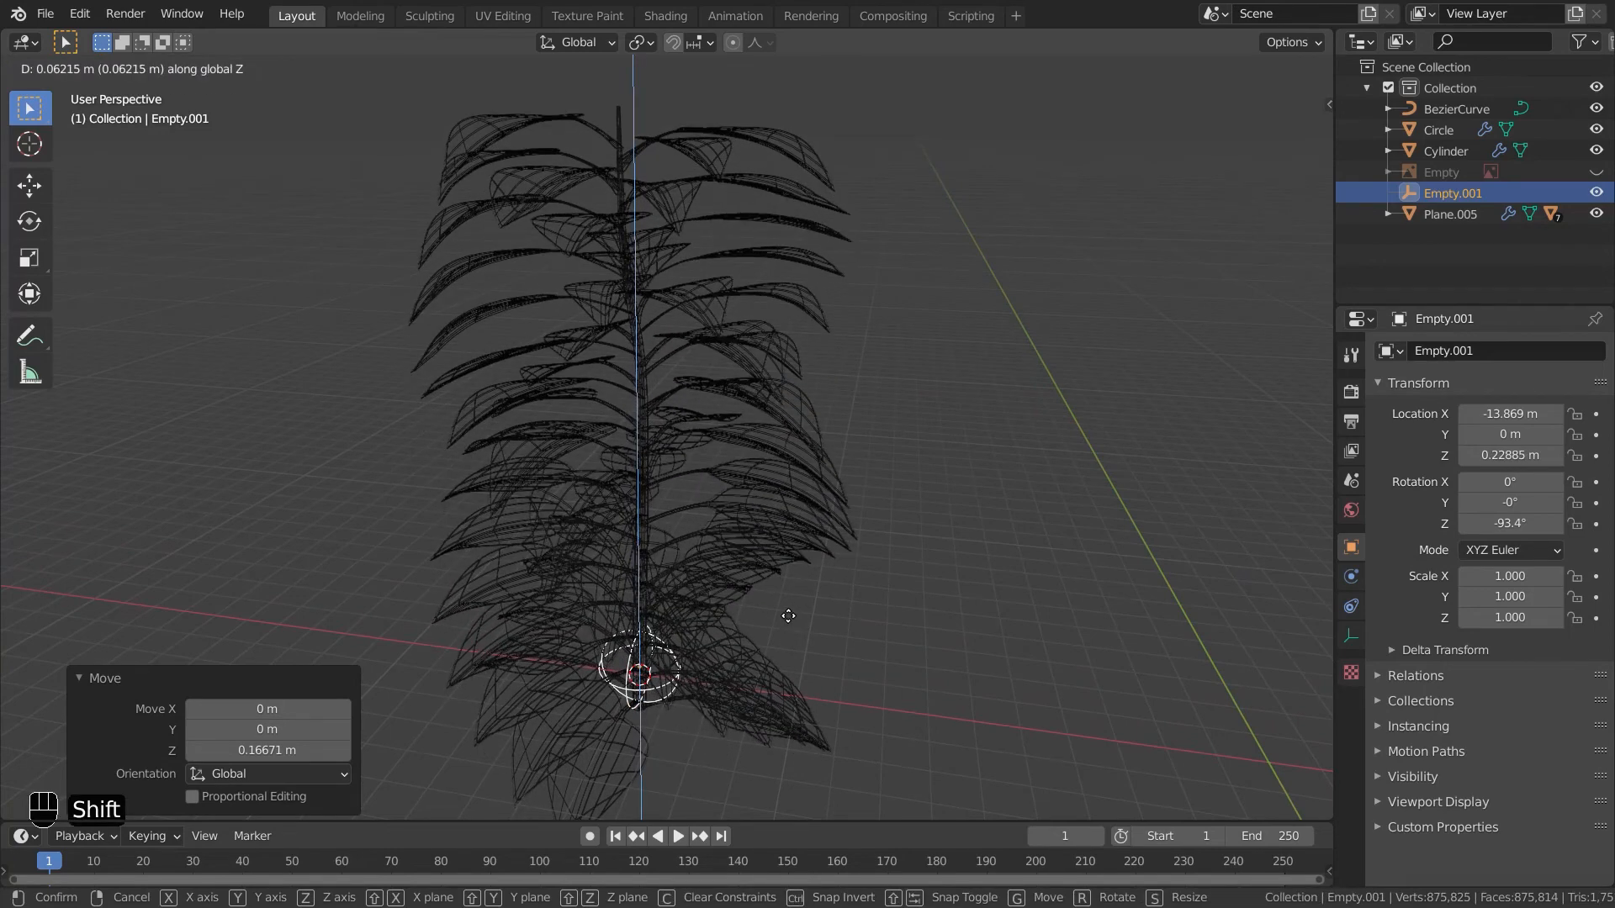
pyautogui.click(788, 616)
# - Switch the viewport to solid shading
pyautogui.click(841, 619)
pyautogui.moveTo(841, 619)
pyautogui.mouseDown(button='middle')
pyautogui.moveTo(946, 678)
pyautogui.moveTo(865, 708)
pyautogui.moveTo(511, 699)
pyautogui.mouseUp(button='middle')
pyautogui.press('z')
pyautogui.click(885, 694)
pyautogui.scroll(-5, 888, 697)
pyautogui.moveTo(892, 699)
pyautogui.mouseDown(button='middle')
pyautogui.moveTo(826, 739)
pyautogui.moveTo(439, 707)
pyautogui.moveTo(602, 730)
pyautogui.moveTo(816, 649)
pyautogui.moveTo(804, 676)
pyautogui.moveTo(678, 707)
pyautogui.moveTo(910, 795)
pyautogui.moveTo(1047, 38)
pyautogui.mouseUp(button='middle')
pyautogui.keyDown('shift'); pyautogui.moveTo(1044, 296); pyautogui.dragTo(883, 463, button='middle'); pyautogui.keyUp('shift')
pyautogui.moveTo(511, 454); pyautogui.dragTo(678, 487, button='middle')
pyautogui.scroll(4, 921, 456)
# - Add a 32-vertex cylinder for a pot and raise it along Z onto the top shelf
pyautogui.hotkey('shift', 'a')
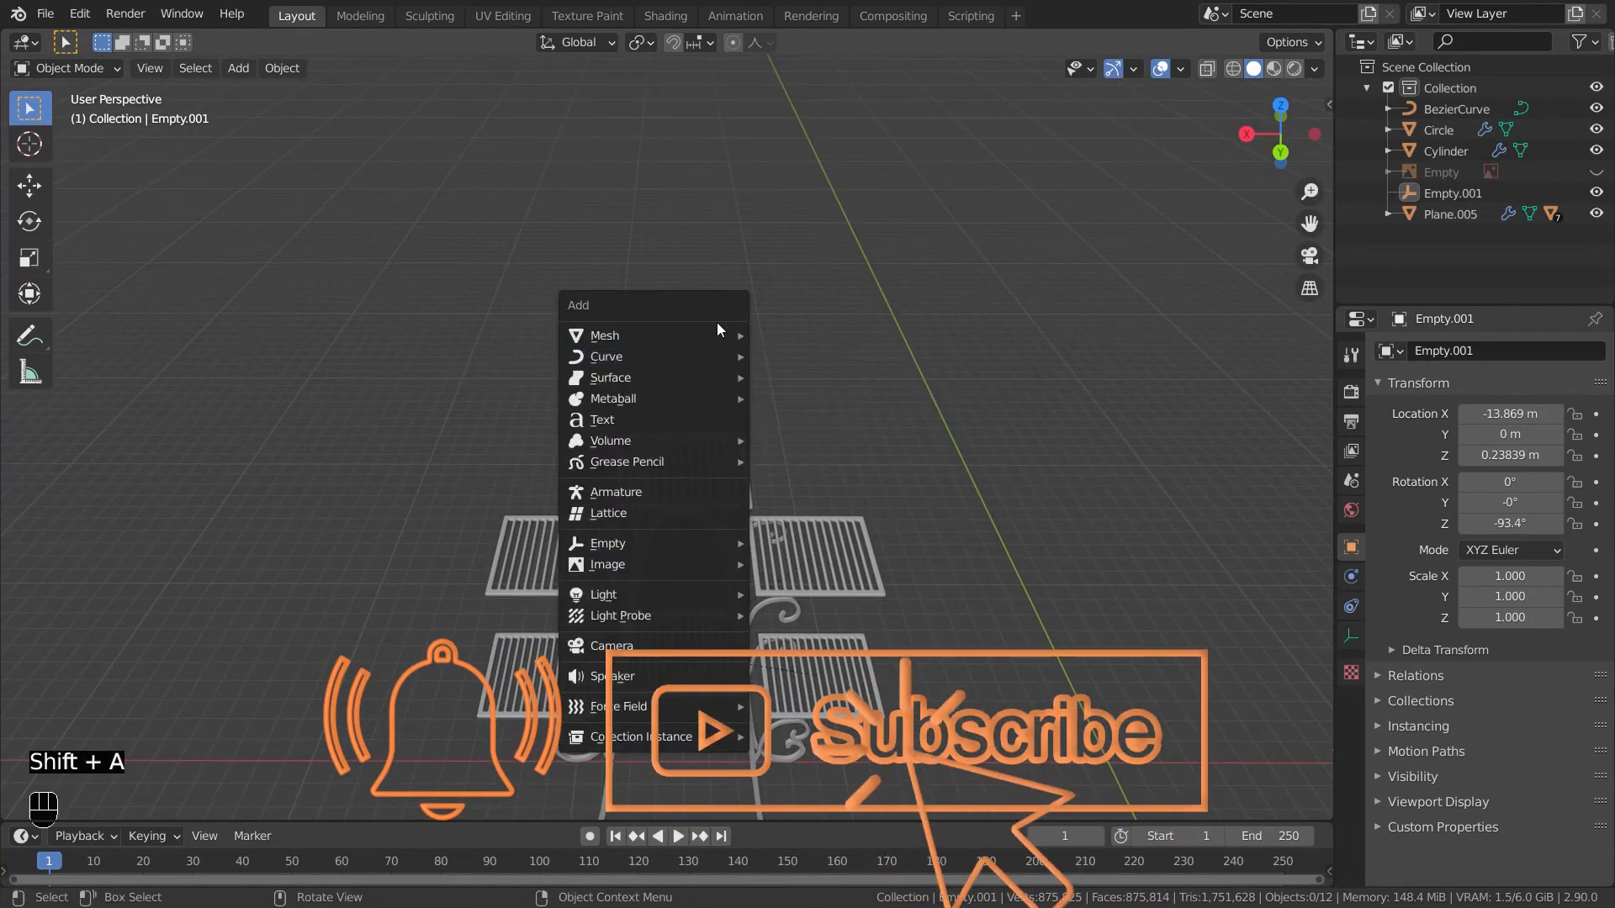
pyautogui.moveTo(719, 335)
pyautogui.click(814, 444)
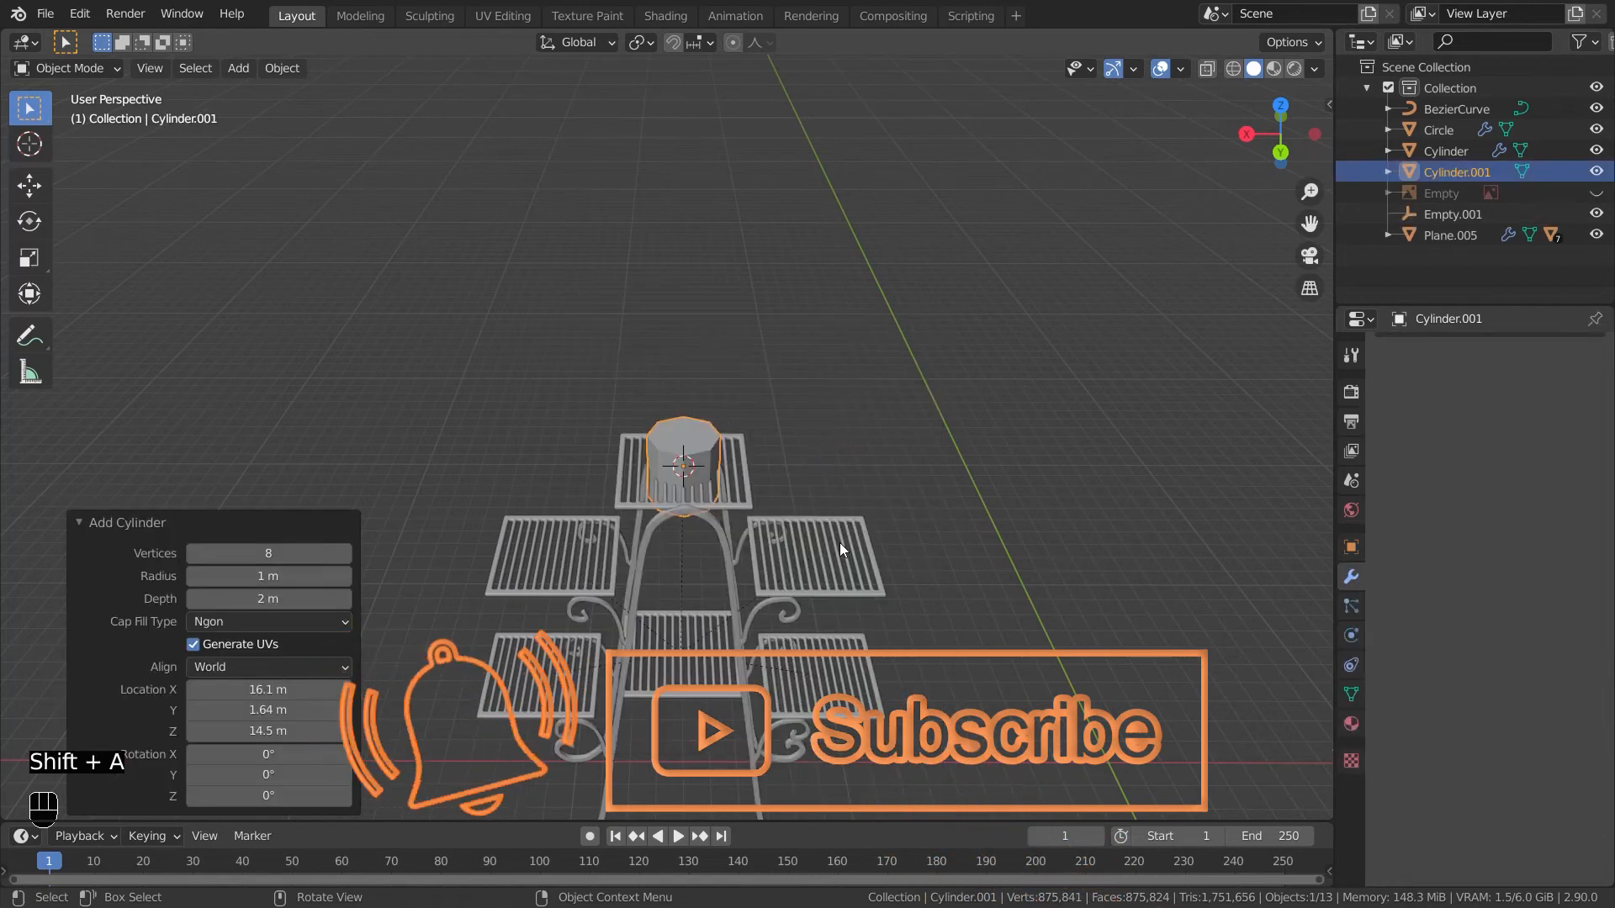
pyautogui.write('32')
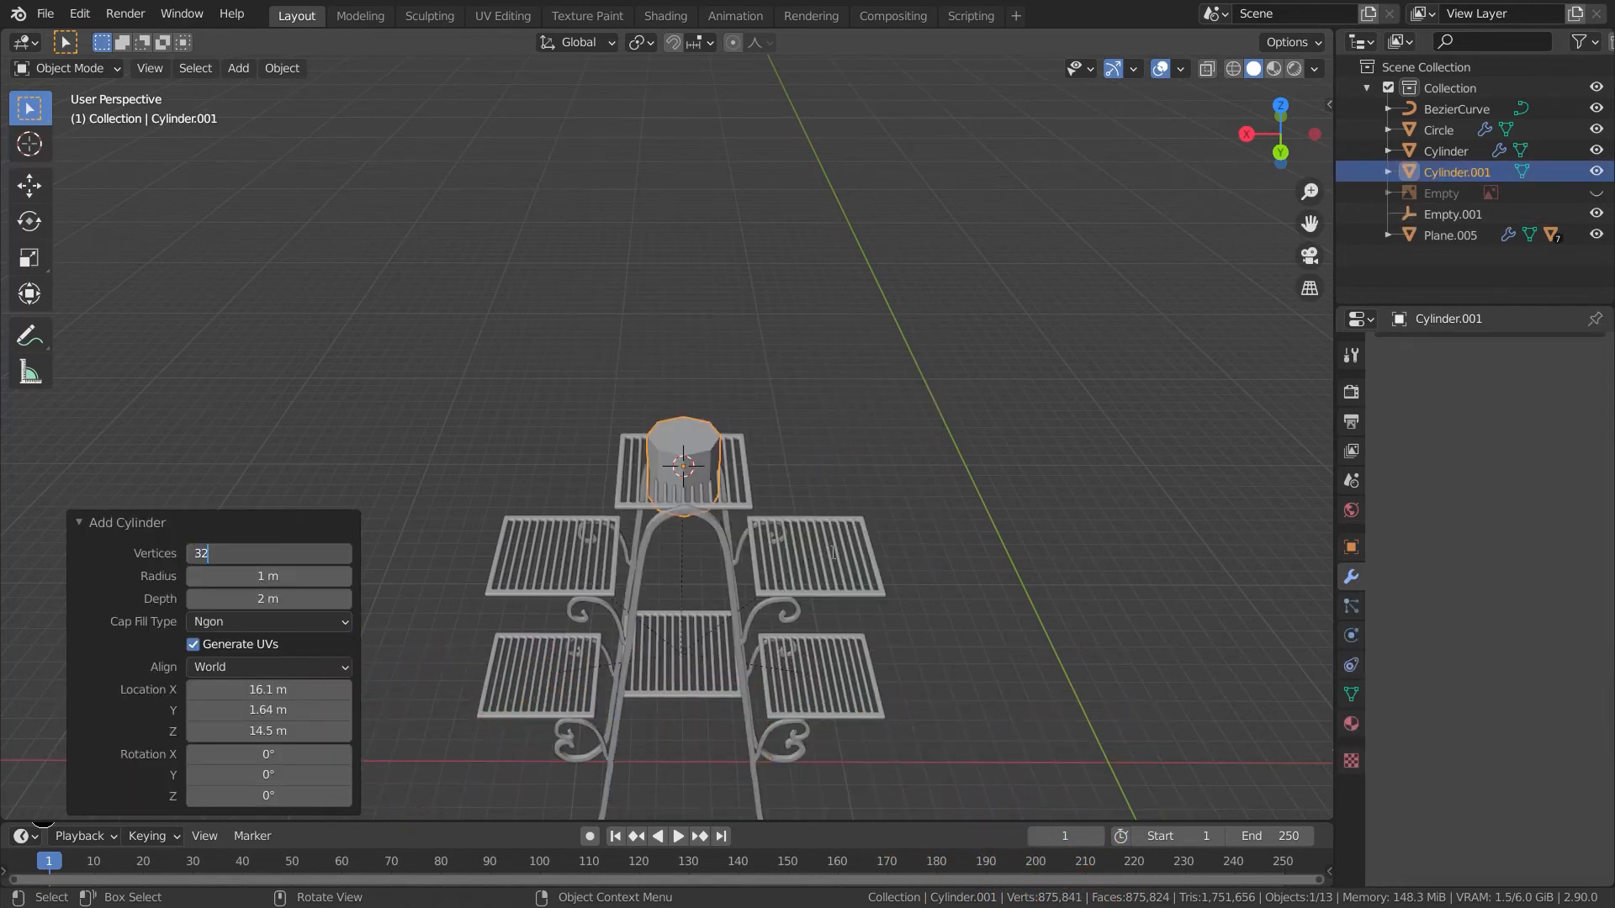
pyautogui.press('Return')
pyautogui.press('g')
pyautogui.press('z')
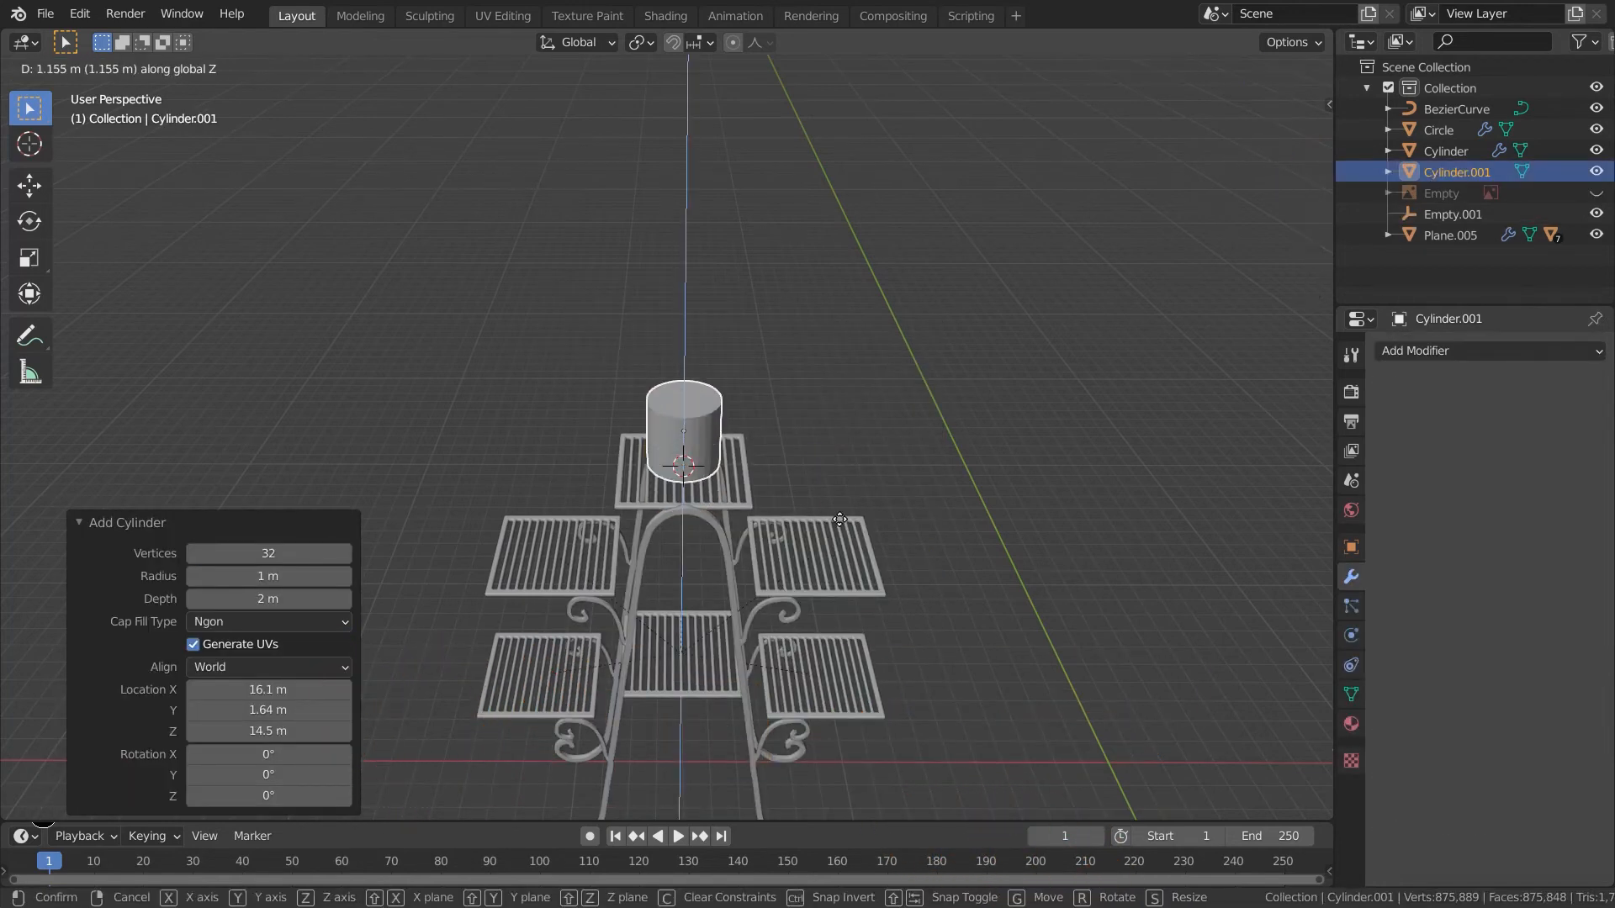
pyautogui.click(855, 542)
# - Scale the pot cylinder along its local Z to about 1.098
pyautogui.press('KP_3')
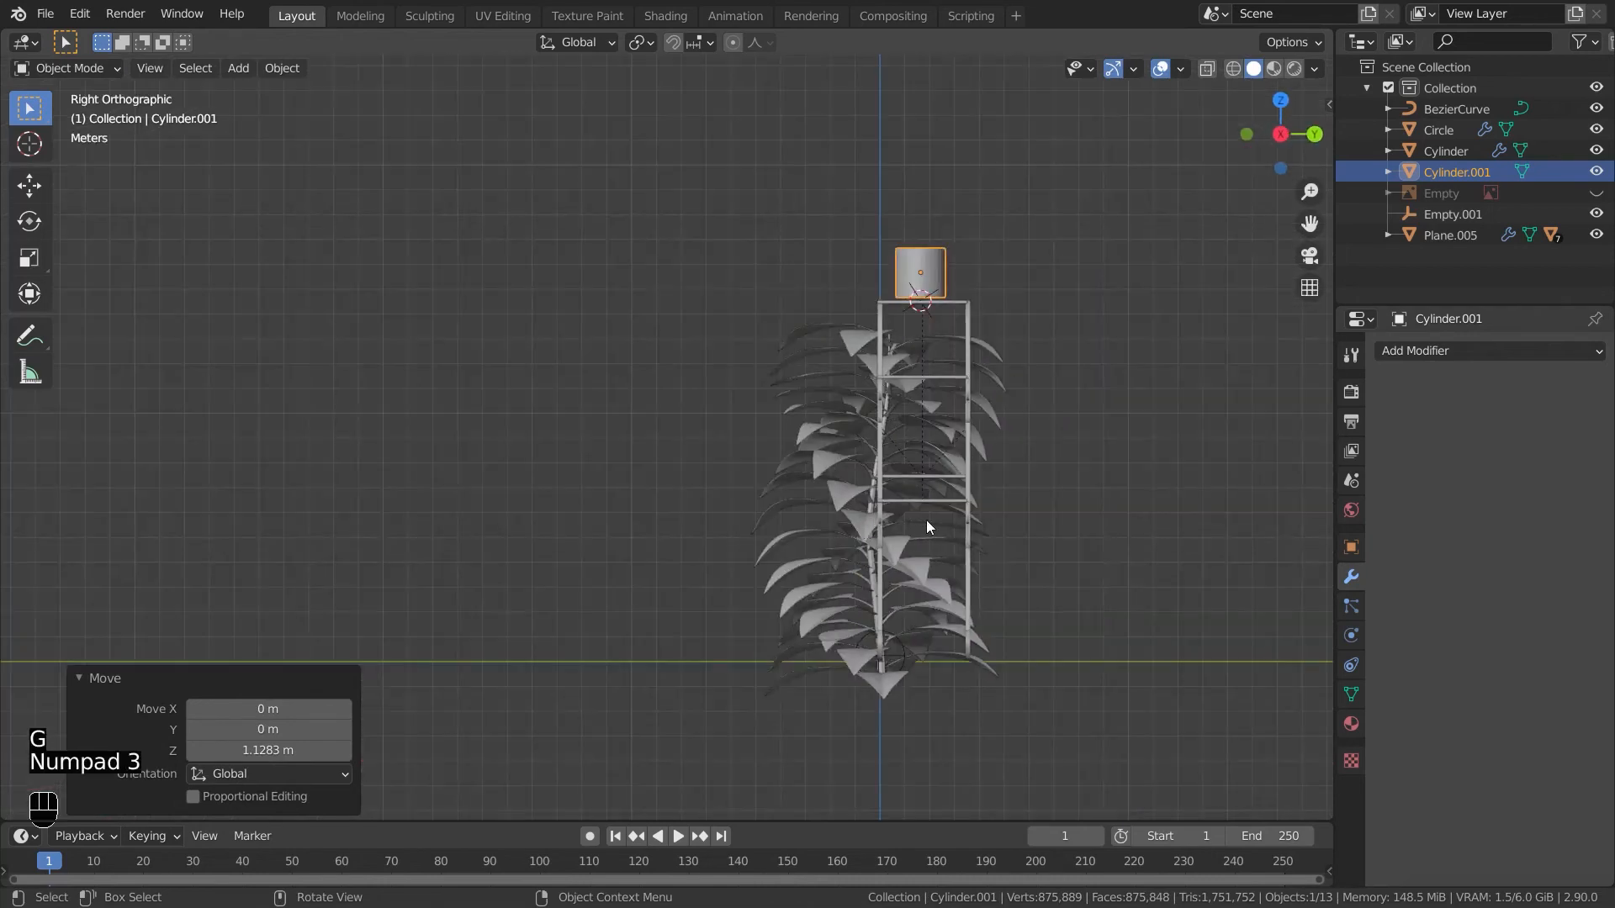
pyautogui.keyDown('shift'); pyautogui.moveTo(1071, 440); pyautogui.dragTo(817, 627, button='middle'); pyautogui.keyUp('shift')
pyautogui.scroll(5, 708, 631)
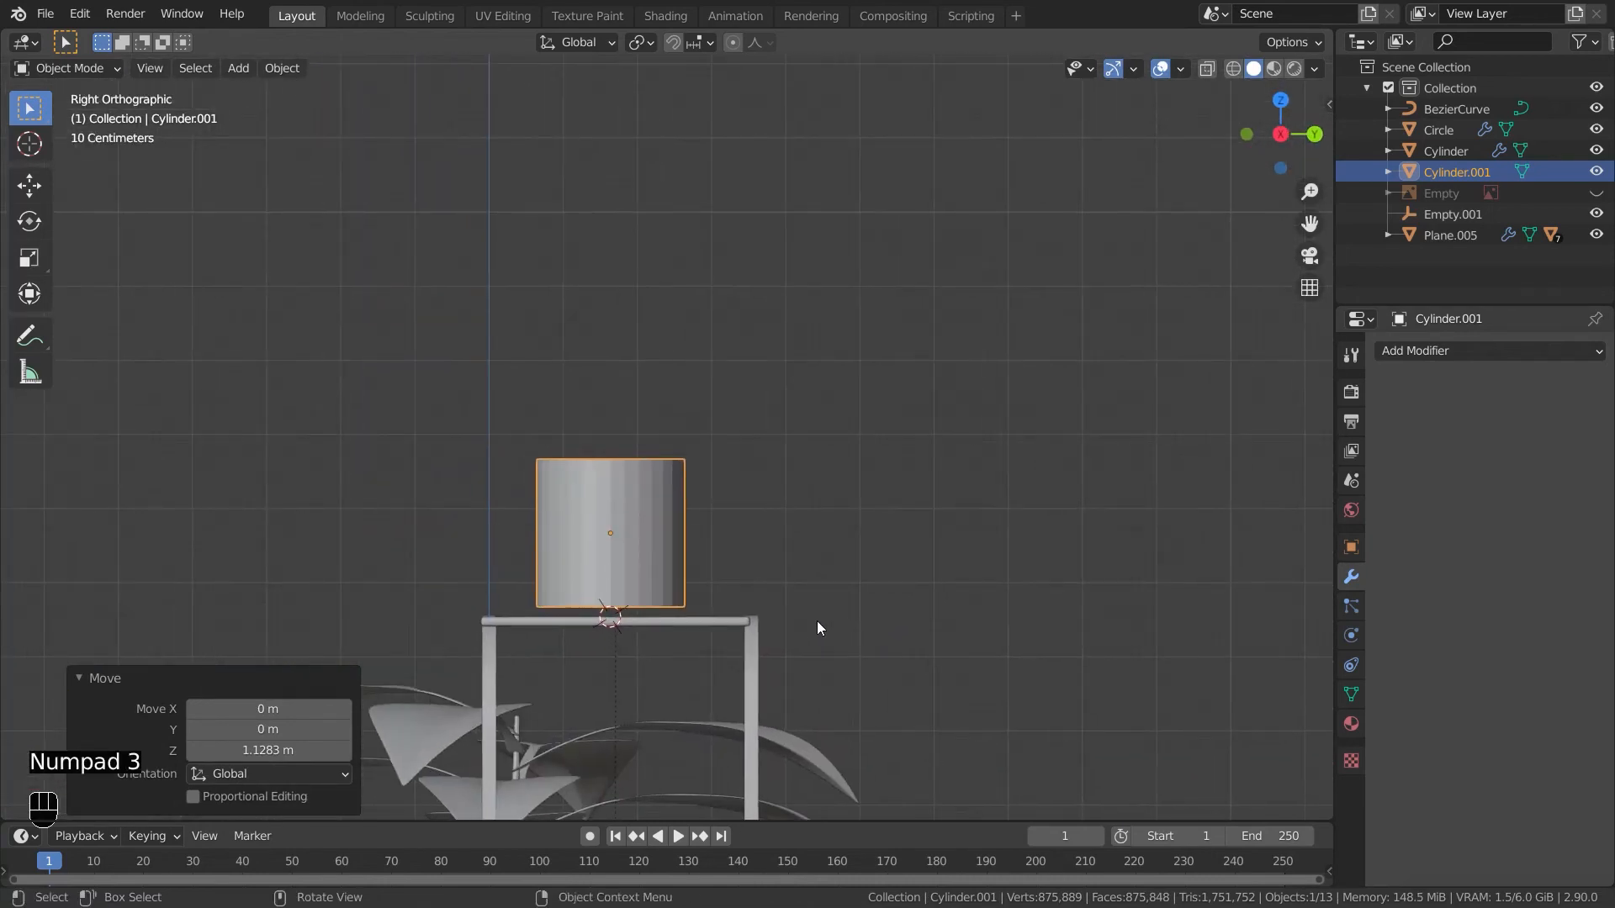
pyautogui.press('s')
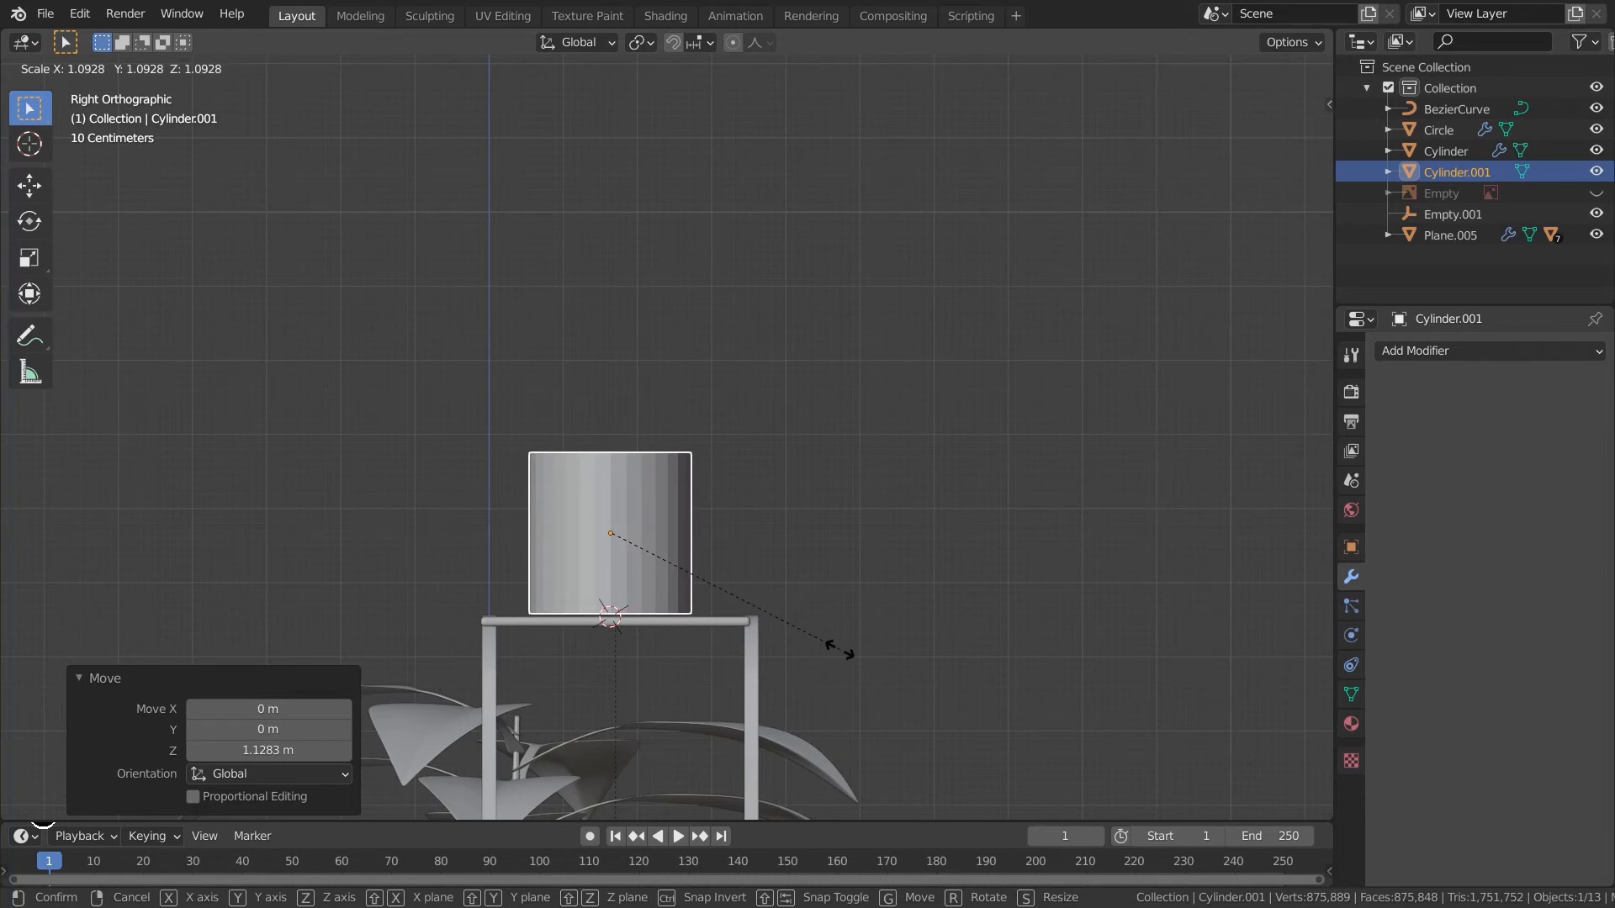
pyautogui.hotkey('shift', 'z')
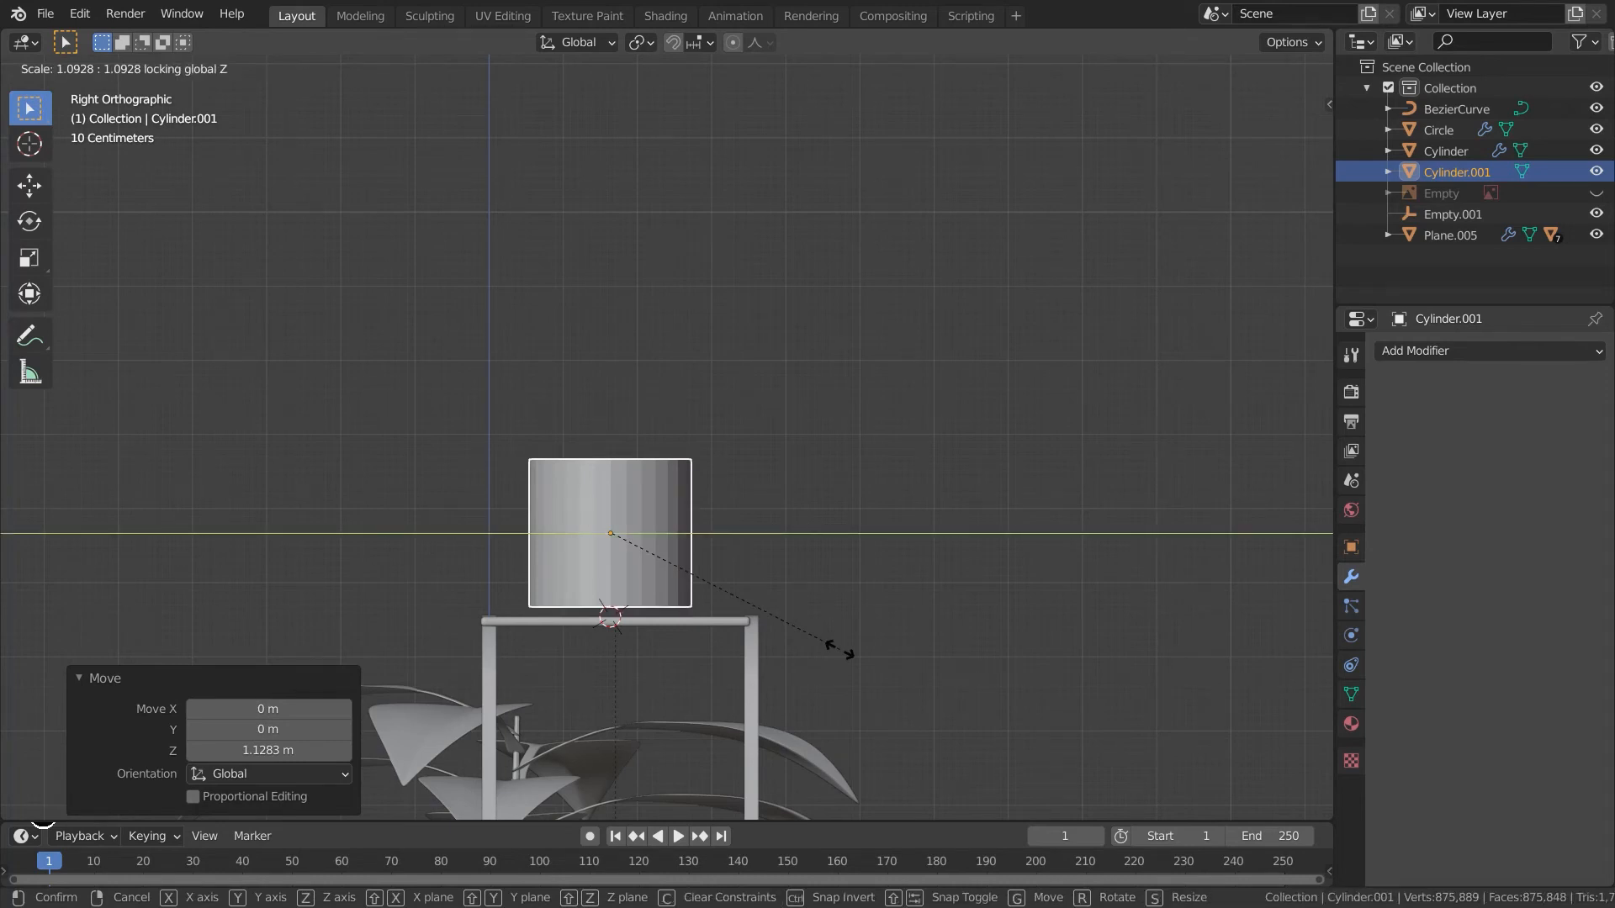
pyautogui.press('z')
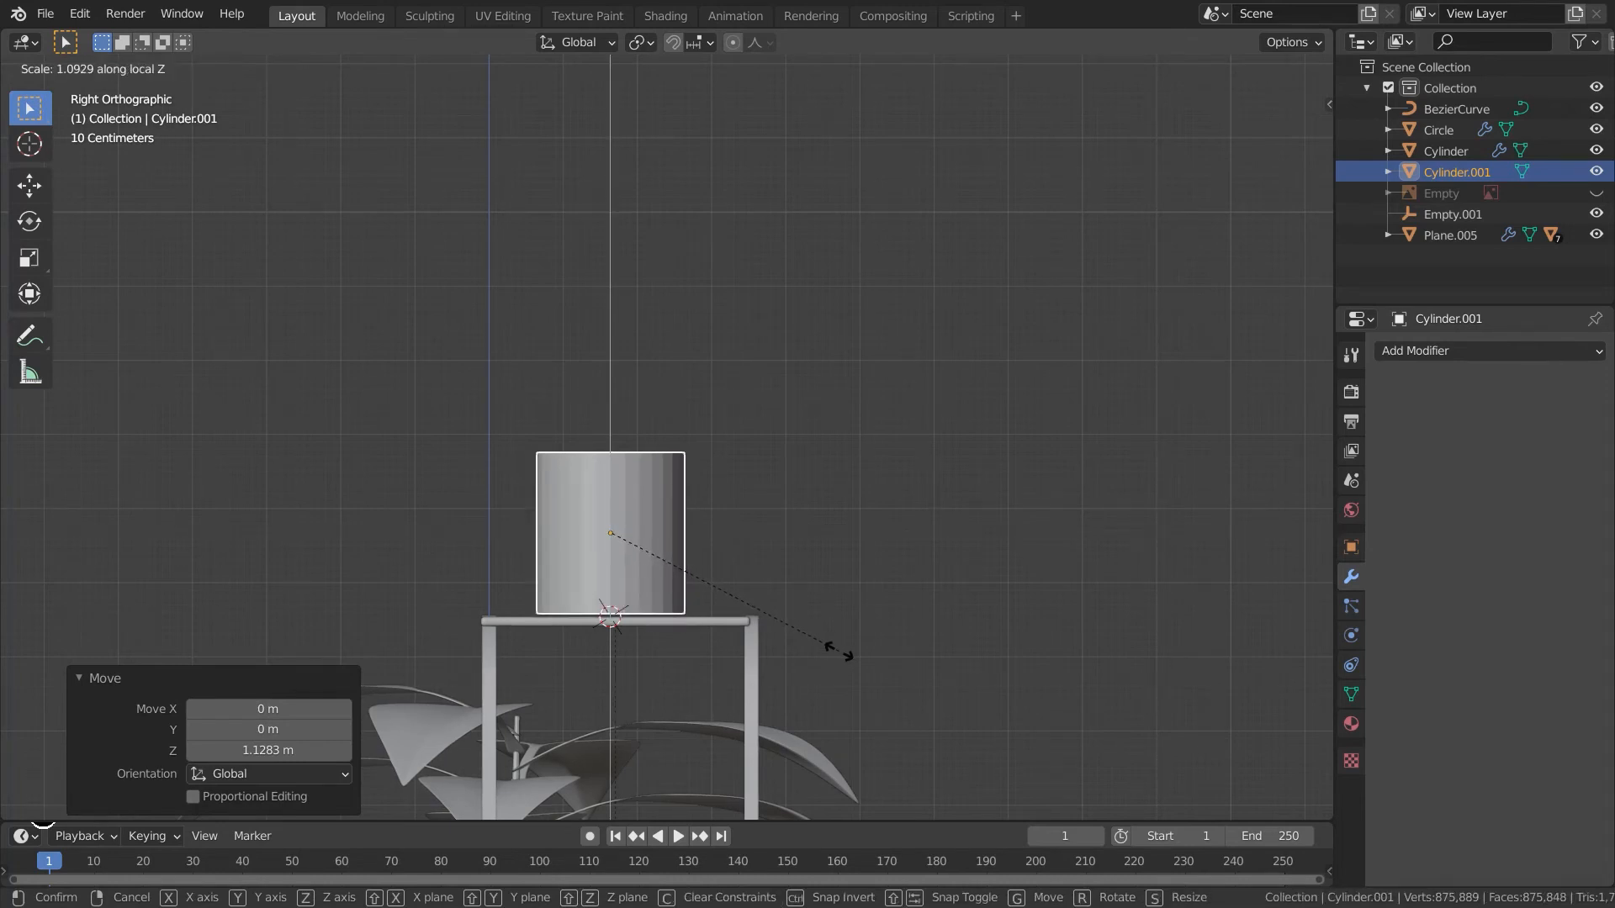
pyautogui.click(839, 654)
pyautogui.moveTo(925, 659); pyautogui.dragTo(729, 703, button='middle')
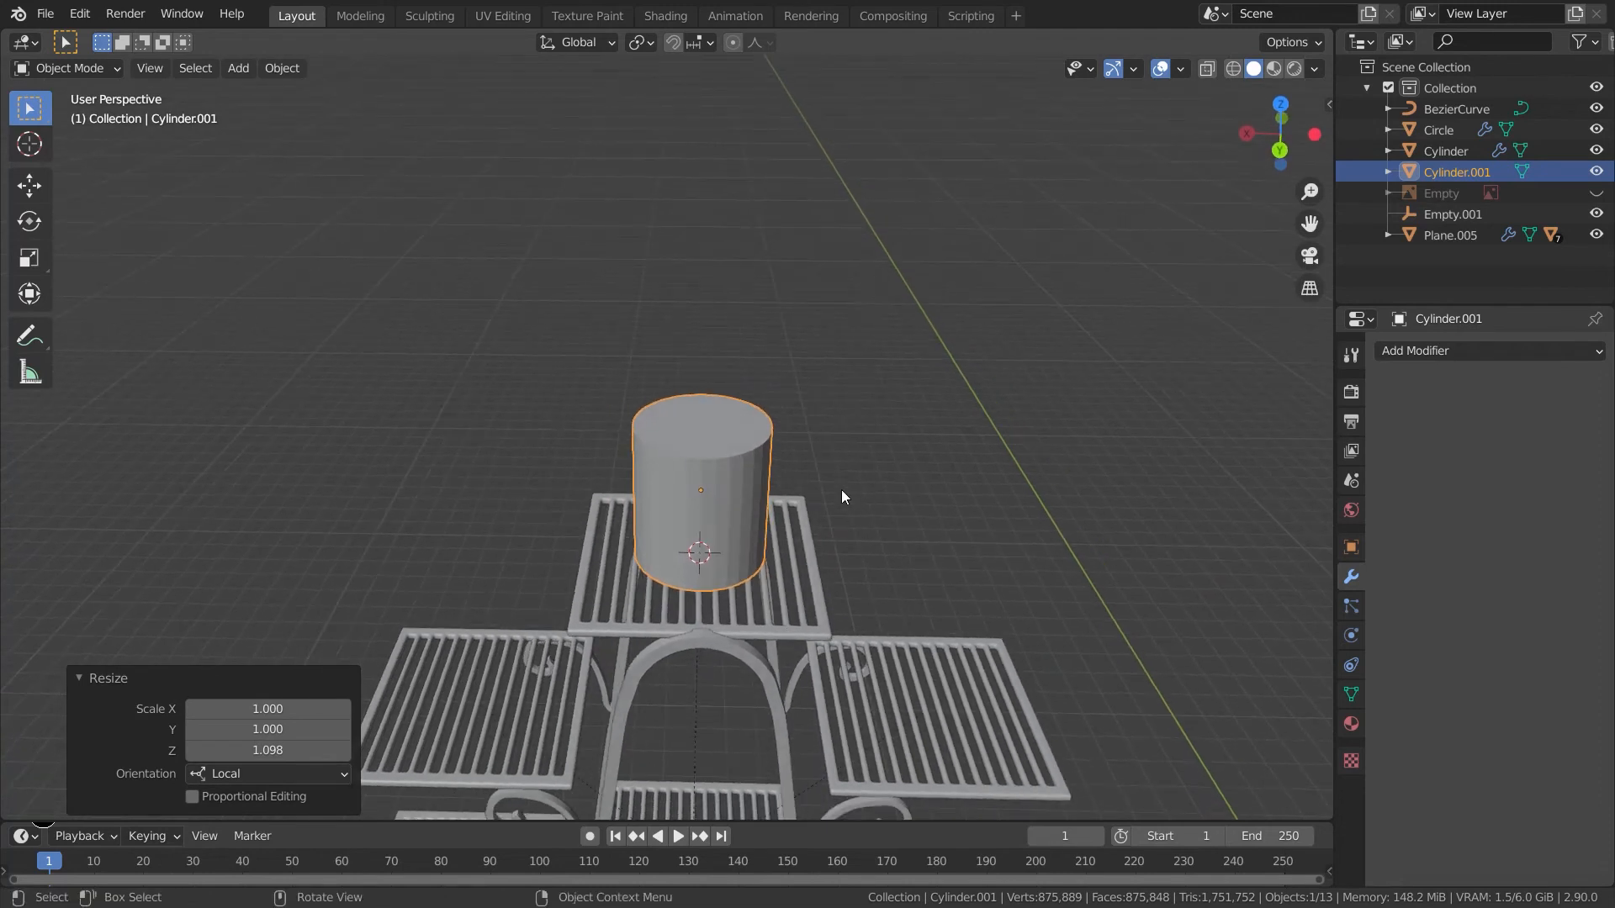
# - Add level 3 subdivision to the pot cylinder and enter its edit mode
pyautogui.hotkey('ctrl', '3')
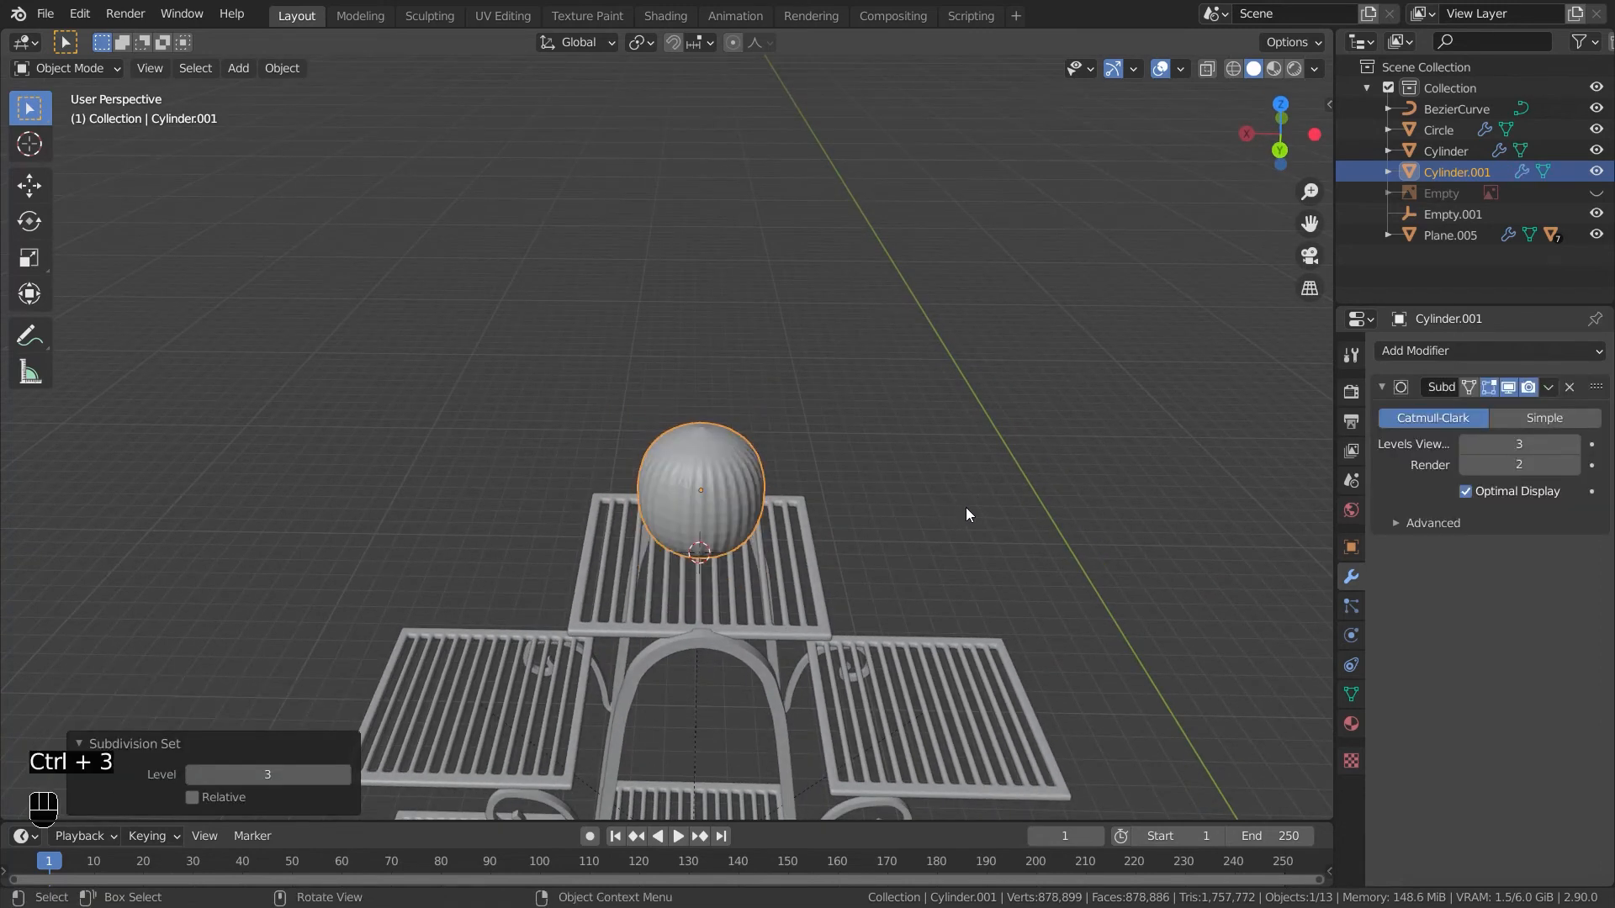
pyautogui.press('Tab')
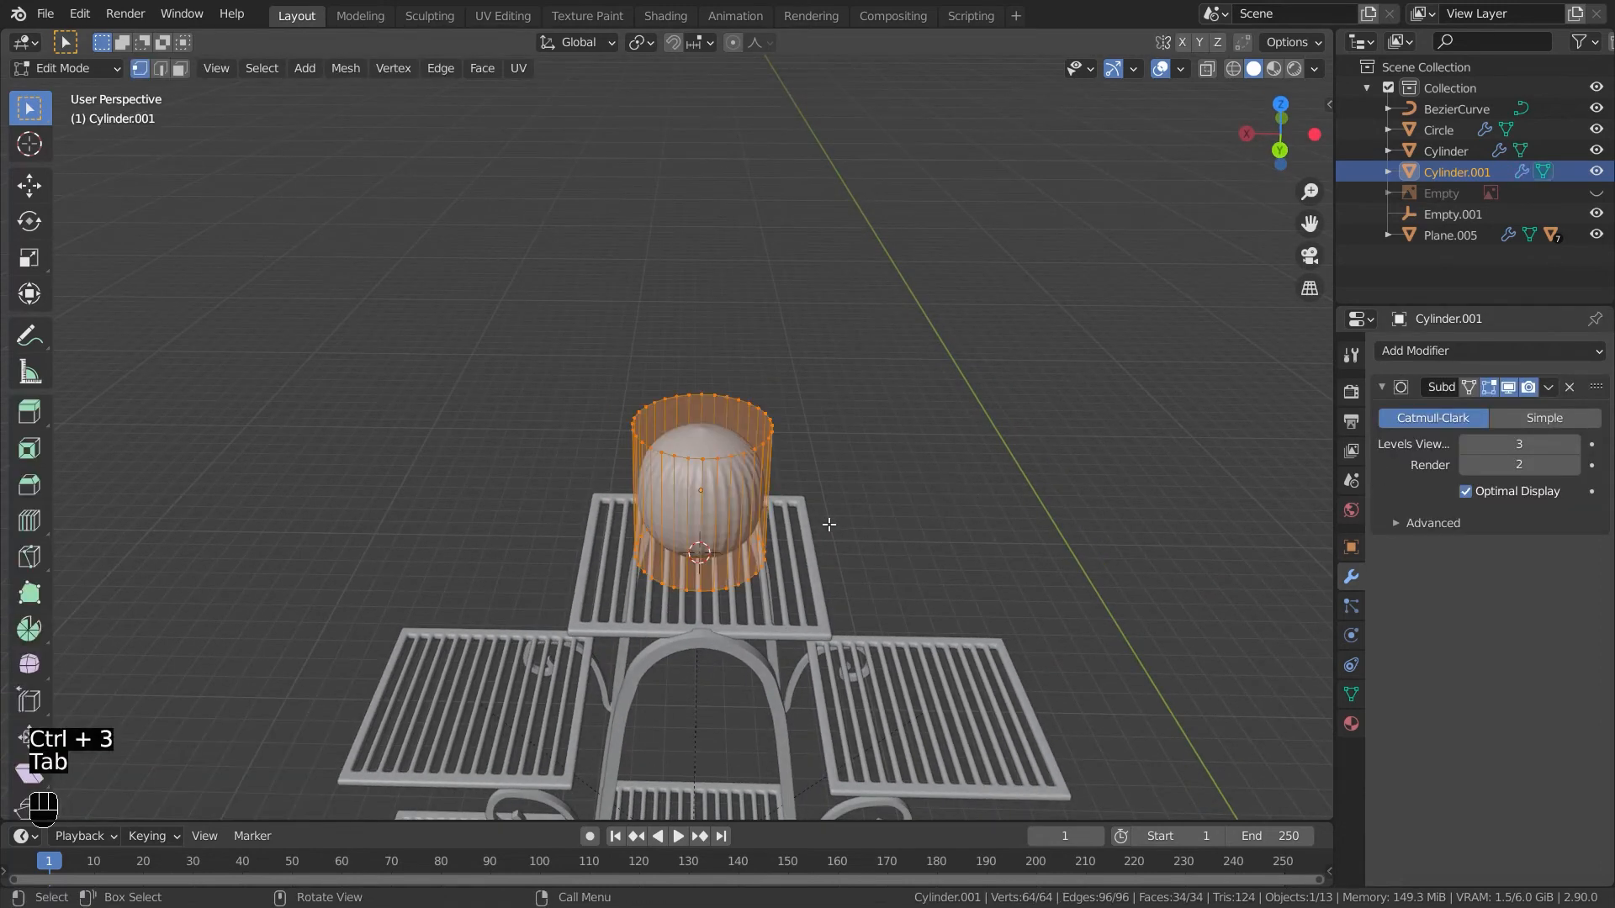
# - Add two loop cuts around the pot cylinder, sliding them toward its top and bottom edges
pyautogui.hotkey('ctrl', 'r')
pyautogui.click(781, 512)
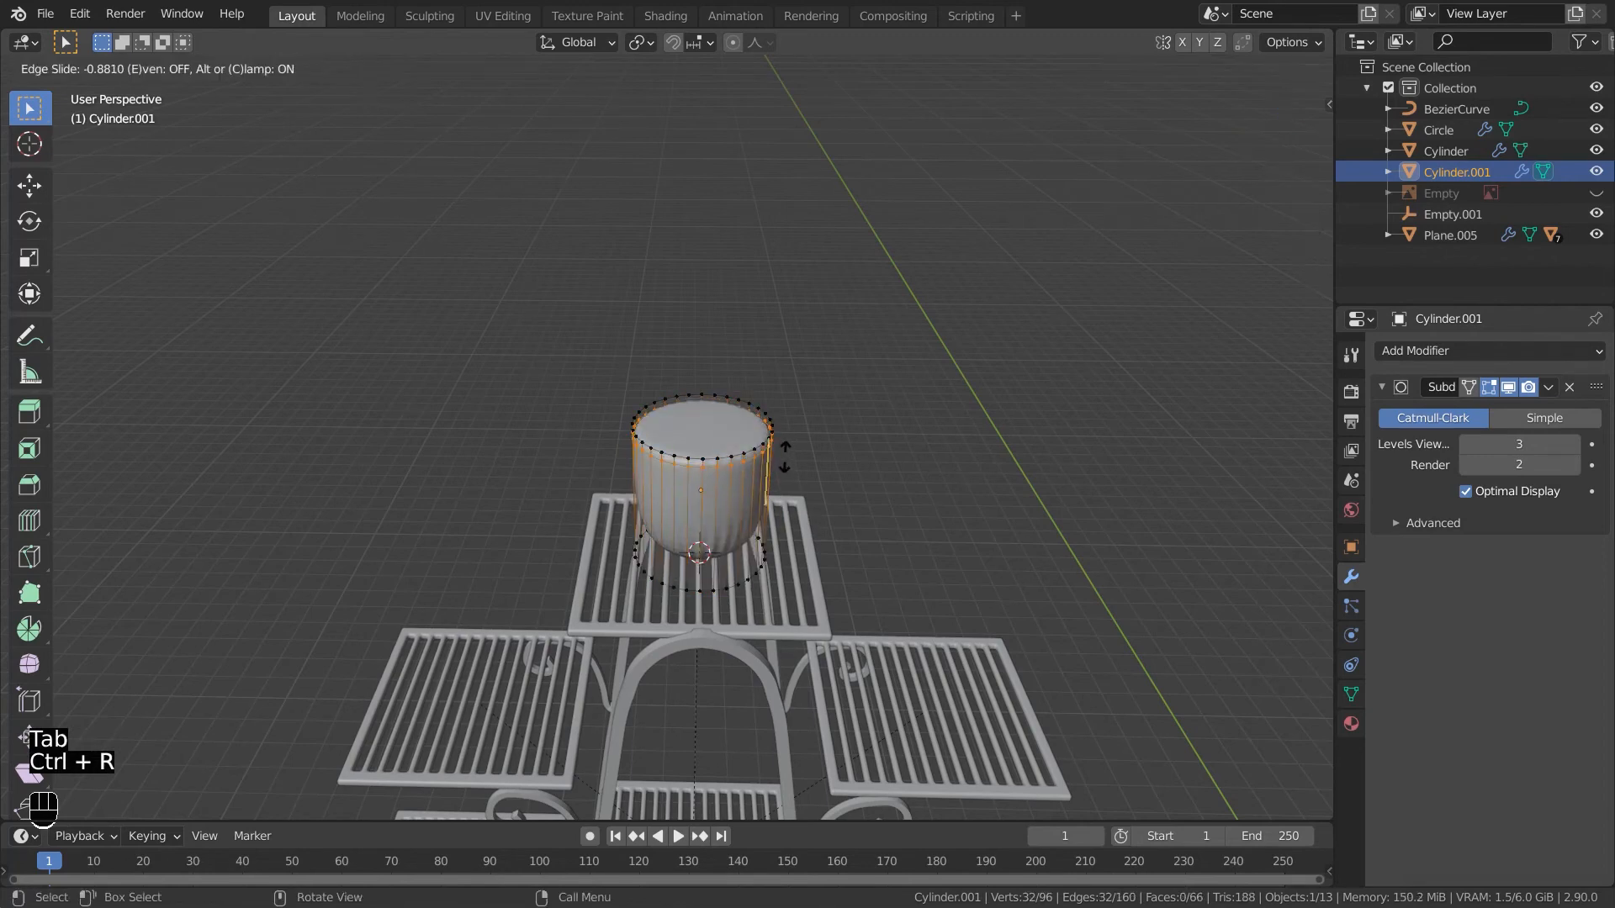
pyautogui.click(785, 456)
pyautogui.hotkey('ctrl', 'r')
pyautogui.click(766, 496)
pyautogui.click(766, 551)
pyautogui.moveTo(766, 551); pyautogui.dragTo(740, 463, button='middle')
# - Inset the pot's top face and extrude it about 0.94 m downward to hollow out the pot
pyautogui.press('3')
pyautogui.click(726, 423)
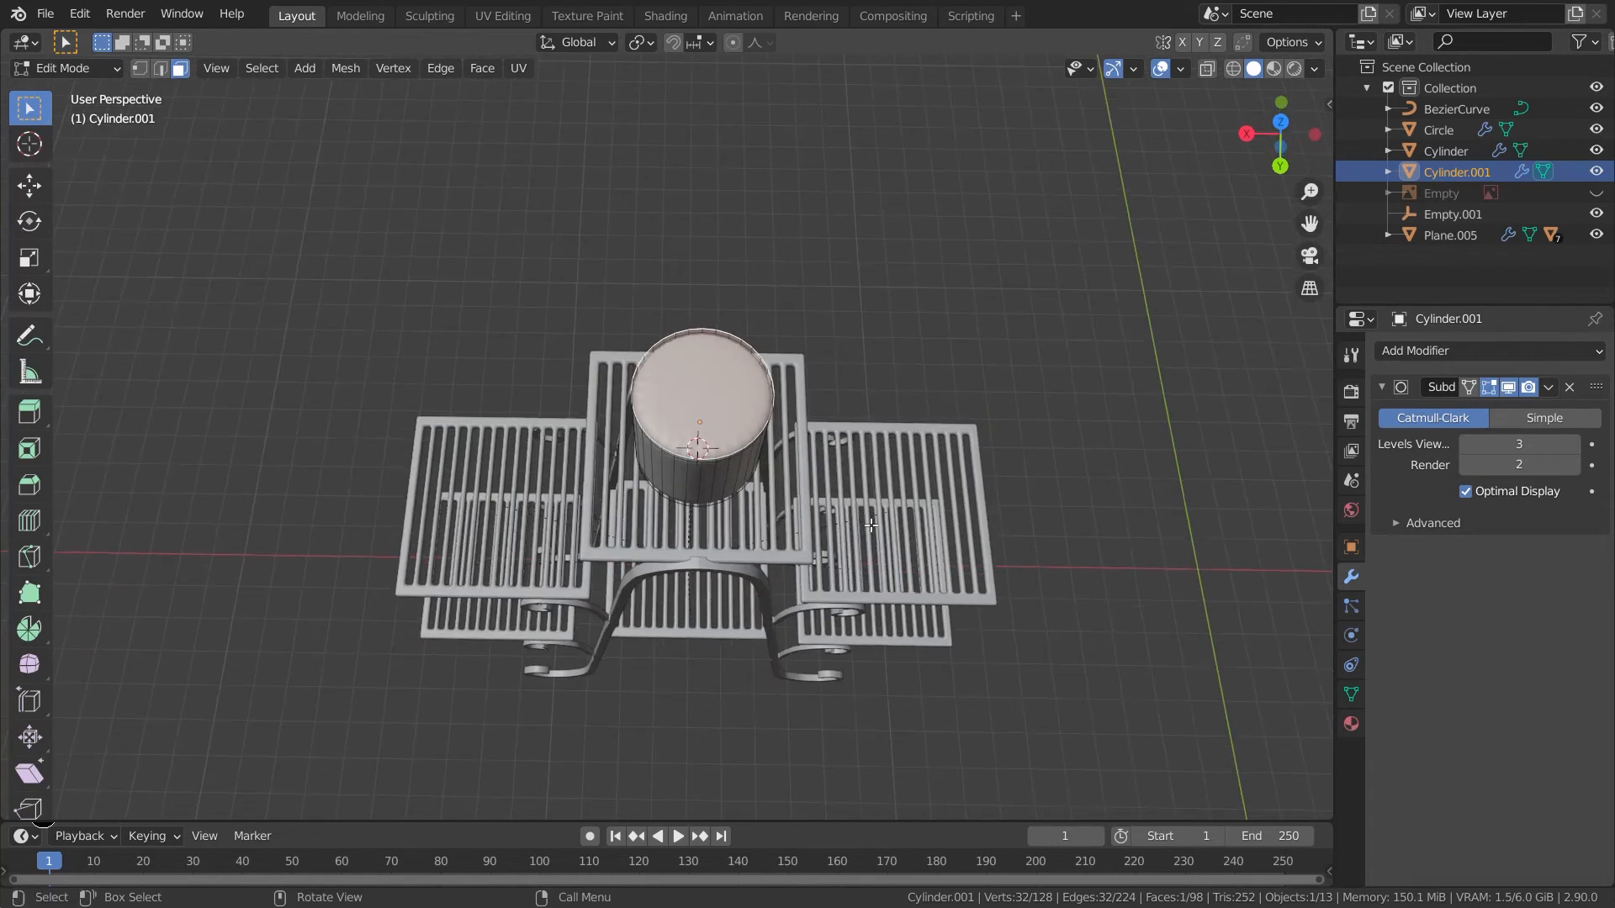
pyautogui.press('KP_7')
pyautogui.press('i')
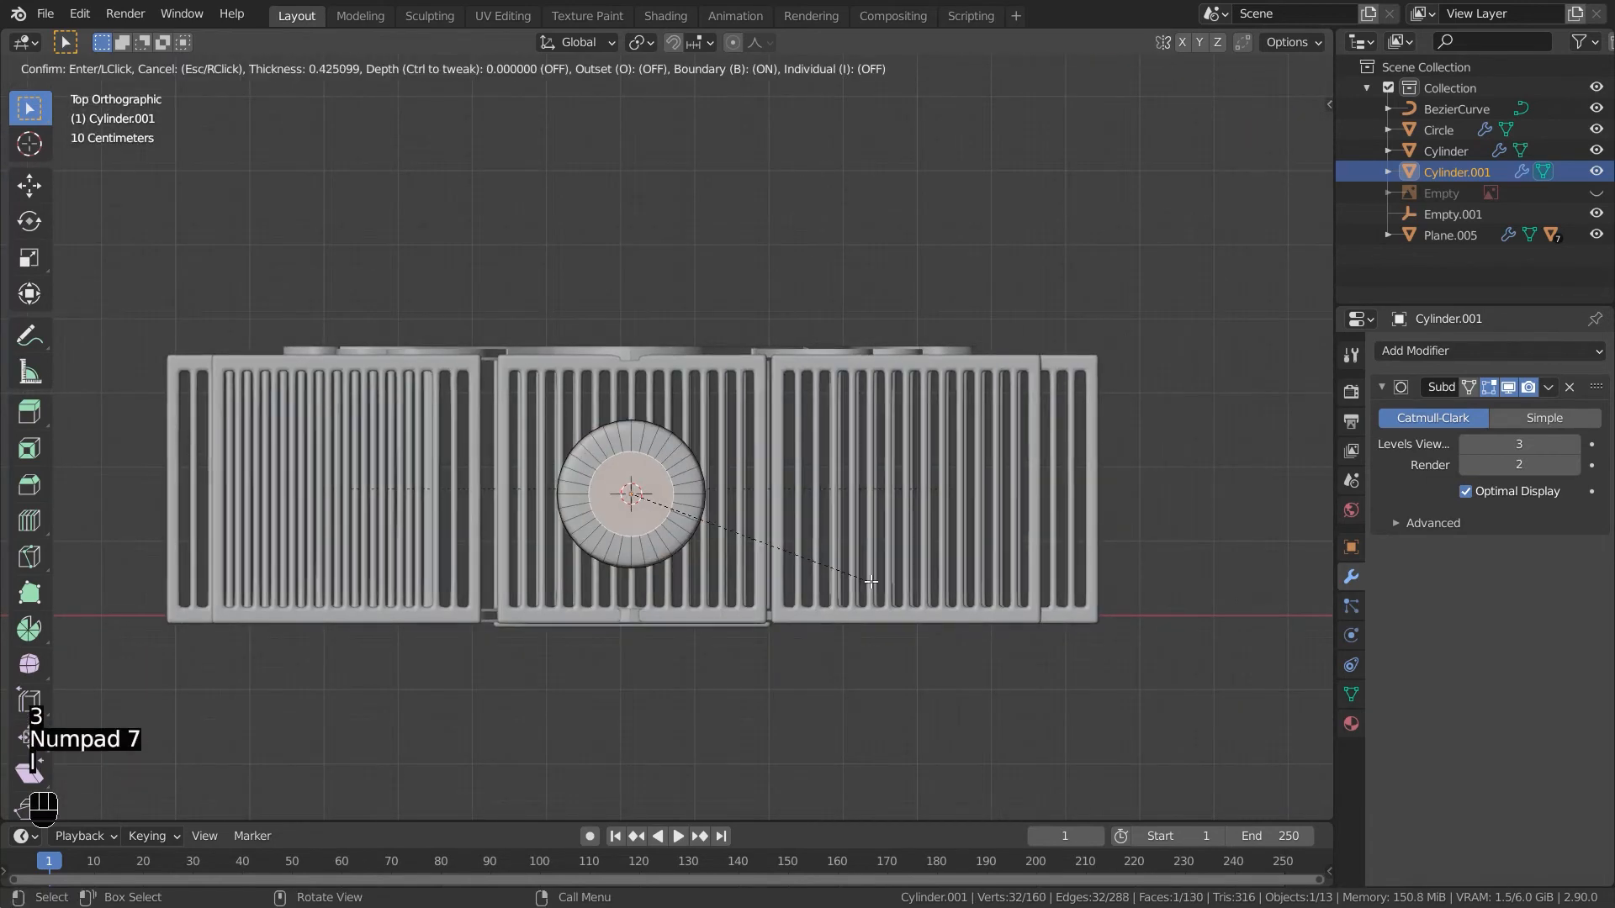
pyautogui.click(908, 471)
pyautogui.moveTo(908, 471); pyautogui.dragTo(915, 386, button='middle')
pyautogui.press('e')
pyautogui.click(907, 480)
pyautogui.moveTo(907, 479); pyautogui.dragTo(912, 547, button='middle')
# - Add a loop cut to the pot's inner wall near the rim
pyautogui.hotkey('ctrl', 'r')
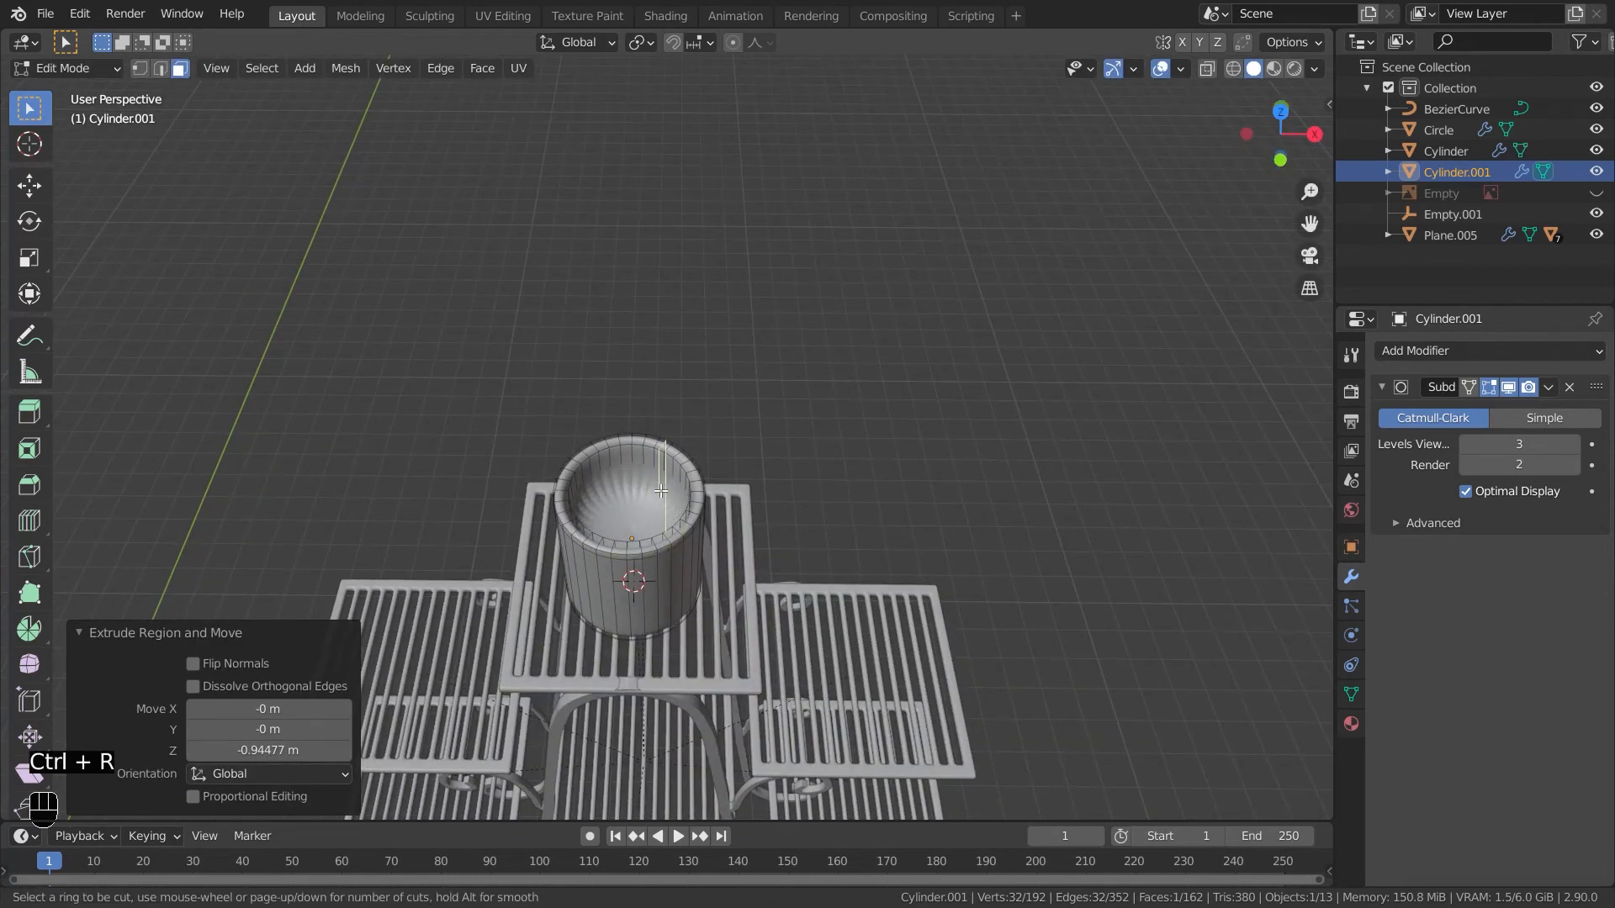
pyautogui.click(666, 498)
pyautogui.hotkey('ctrl', 'z')
pyautogui.hotkey('ctrl', 'r')
pyautogui.click(660, 500)
pyautogui.click(644, 505)
pyautogui.moveTo(643, 504); pyautogui.dragTo(685, 553, button='middle')
pyautogui.press('Tab')
pyautogui.press('Tab')
pyautogui.hotkey('ctrl', 'r')
pyautogui.rightClick(691, 565)
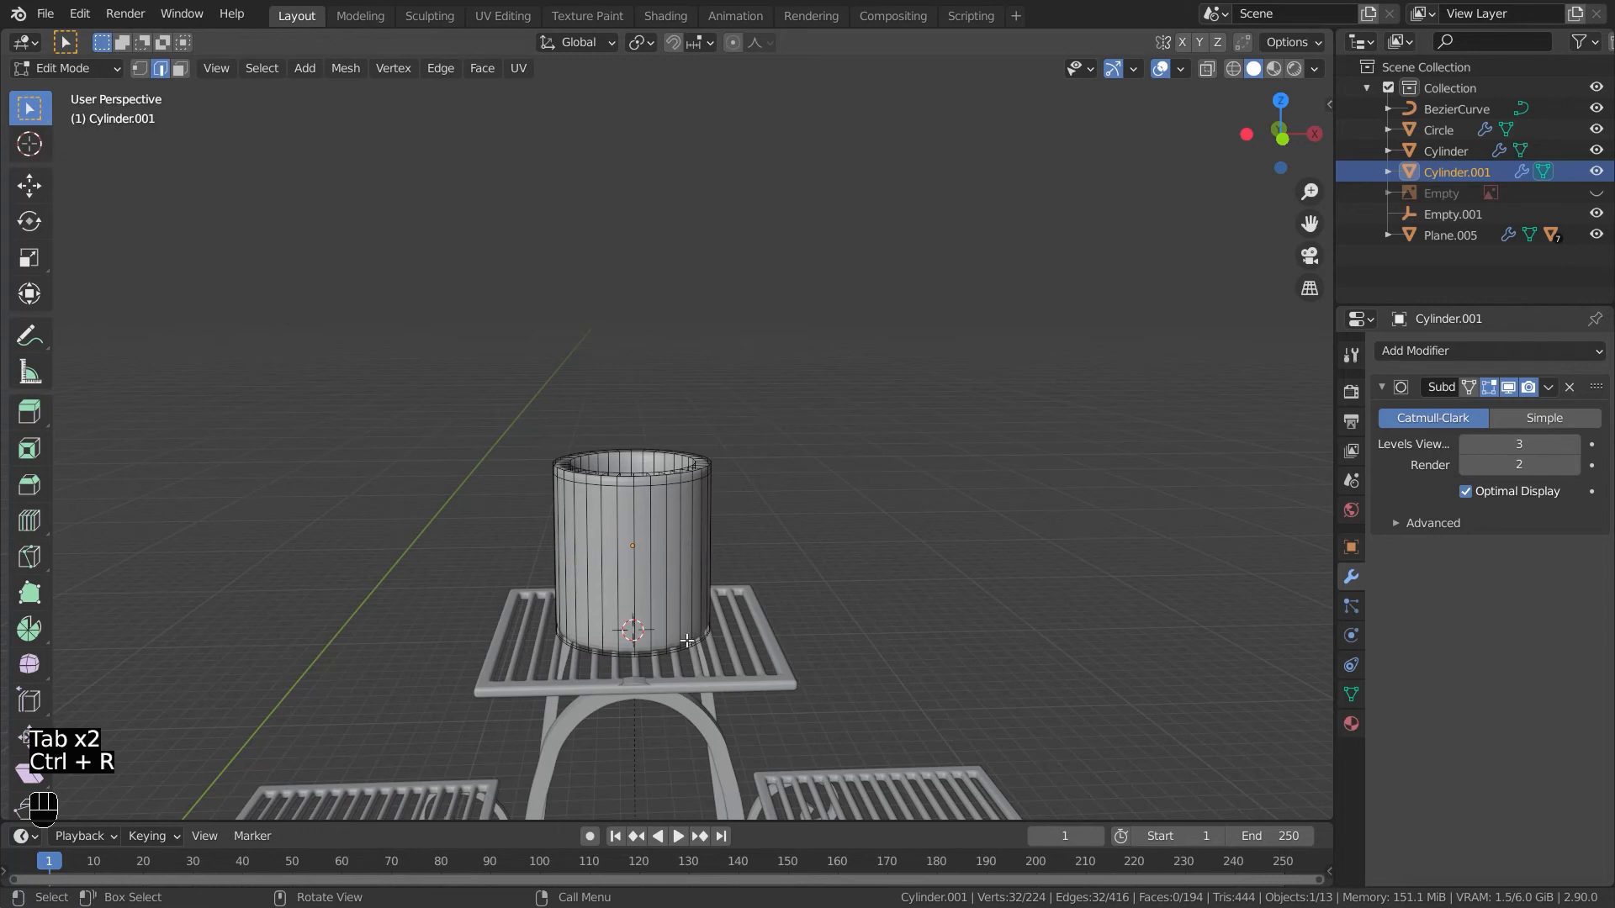
# - Taper the pot by scaling its bottom edge loop to about 0.68, then leave edit mode
pyautogui.scroll(3, 731, 596)
pyautogui.keyDown('shift'); pyautogui.moveTo(717, 644); pyautogui.dragTo(740, 477, button='middle'); pyautogui.keyUp('shift')
pyautogui.moveTo(737, 543); pyautogui.dragTo(709, 490, button='middle')
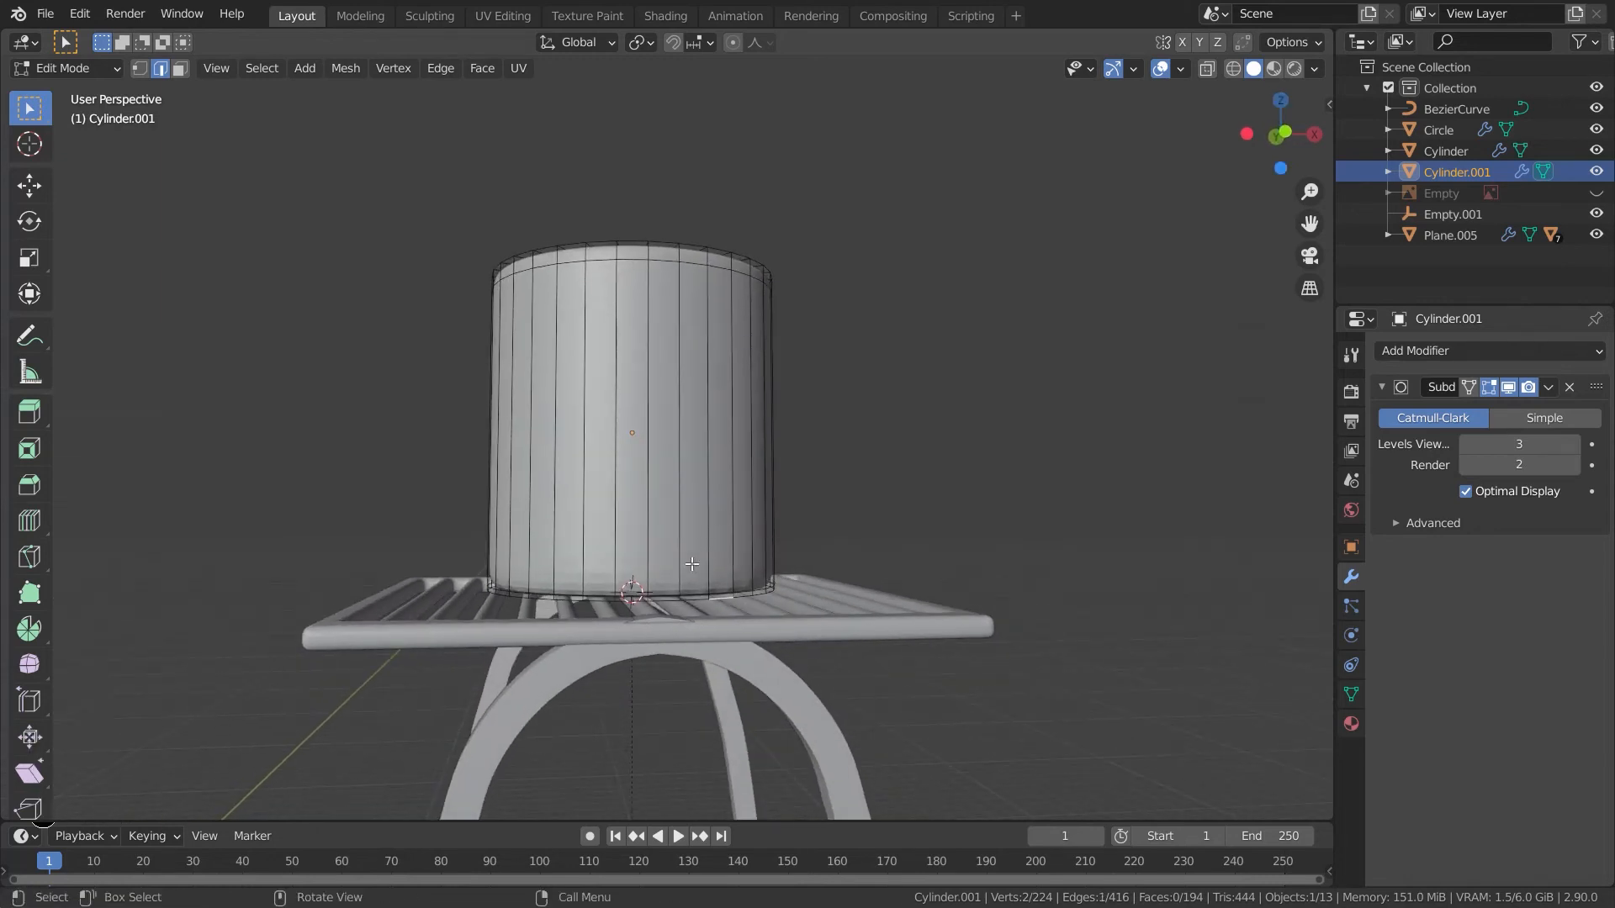
pyautogui.keyDown('alt'); pyautogui.click(674, 603); pyautogui.keyUp('alt')
pyautogui.keyDown('alt'); pyautogui.keyDown('shift'); pyautogui.click(666, 597); pyautogui.keyUp('shift'); pyautogui.keyUp('alt')
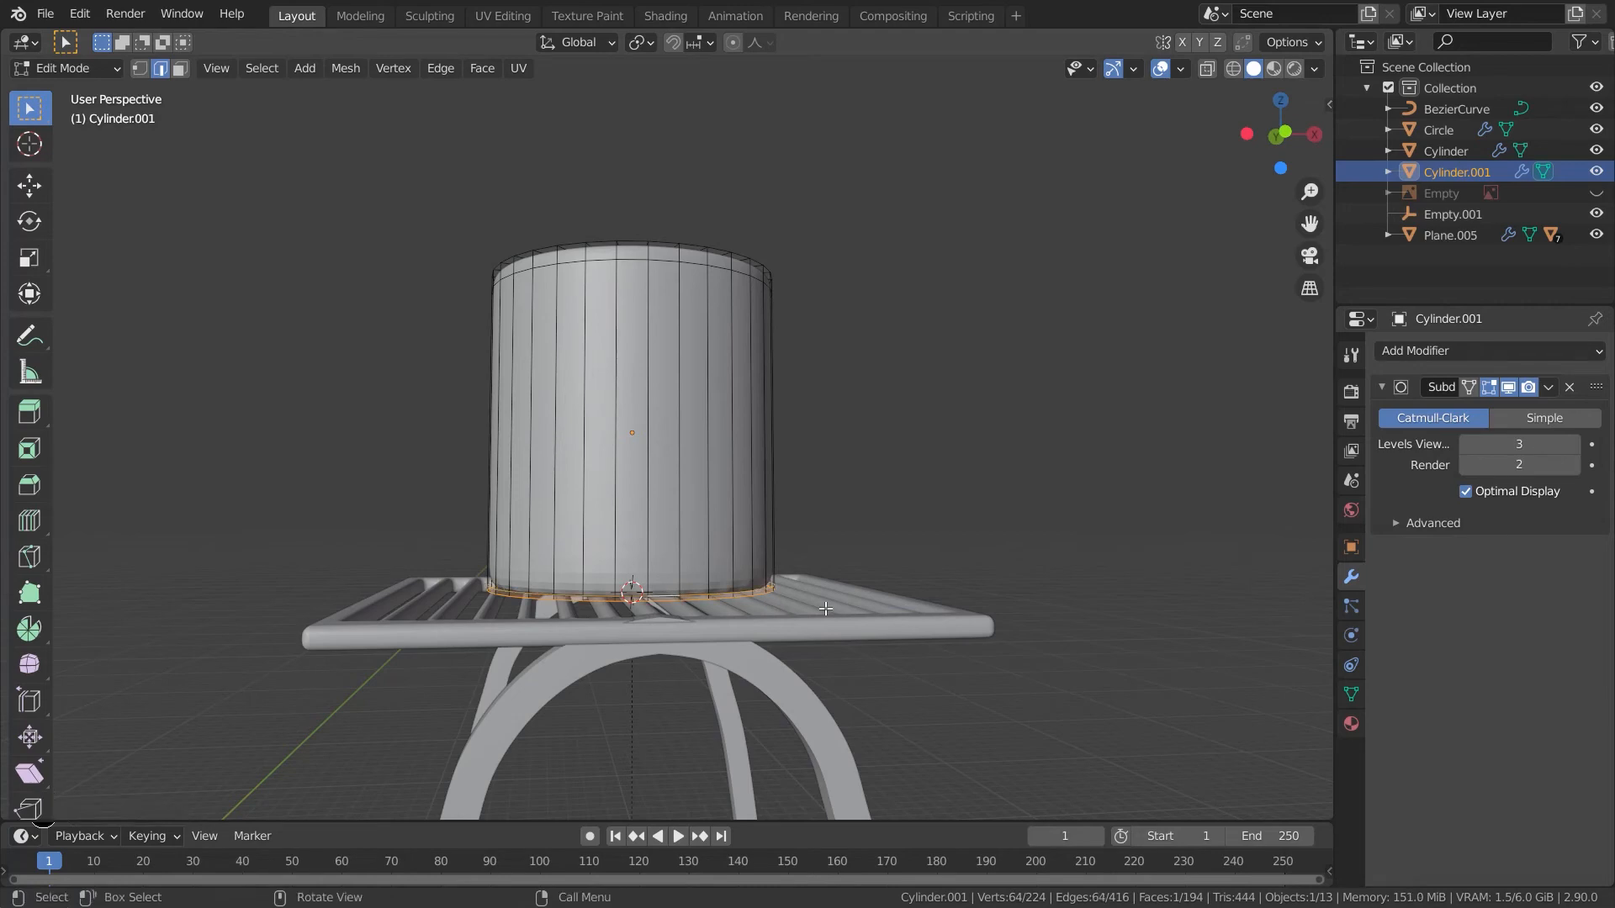
pyautogui.press('s')
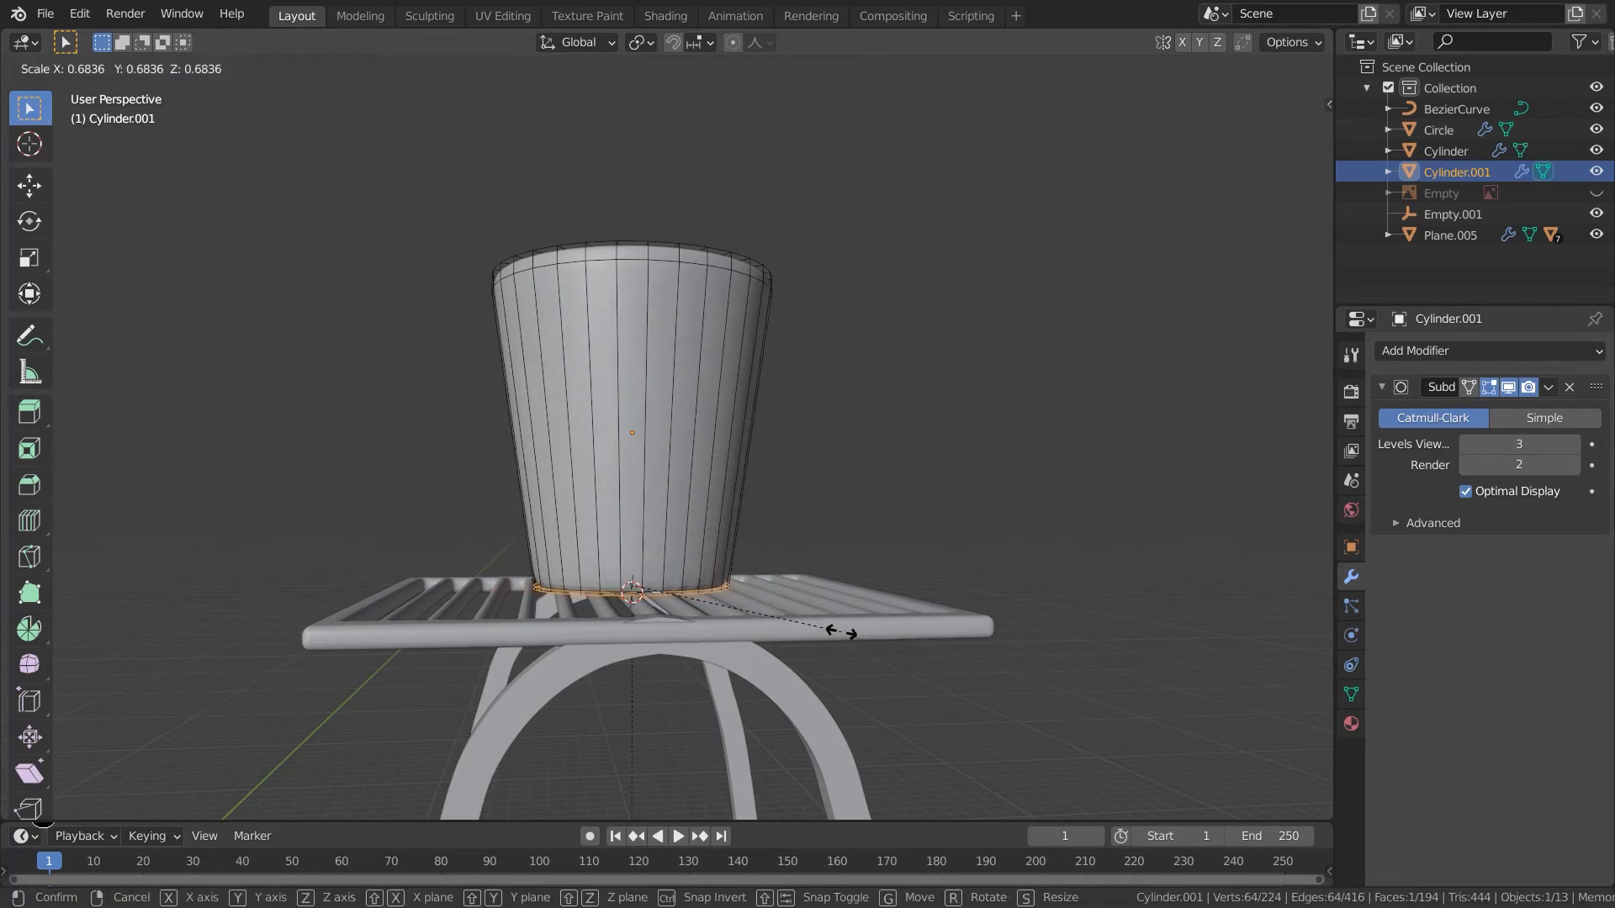
pyautogui.click(840, 634)
pyautogui.press('Tab')
pyautogui.moveTo(890, 637); pyautogui.dragTo(814, 632, button='middle')
pyautogui.scroll(-3, 1022, 683)
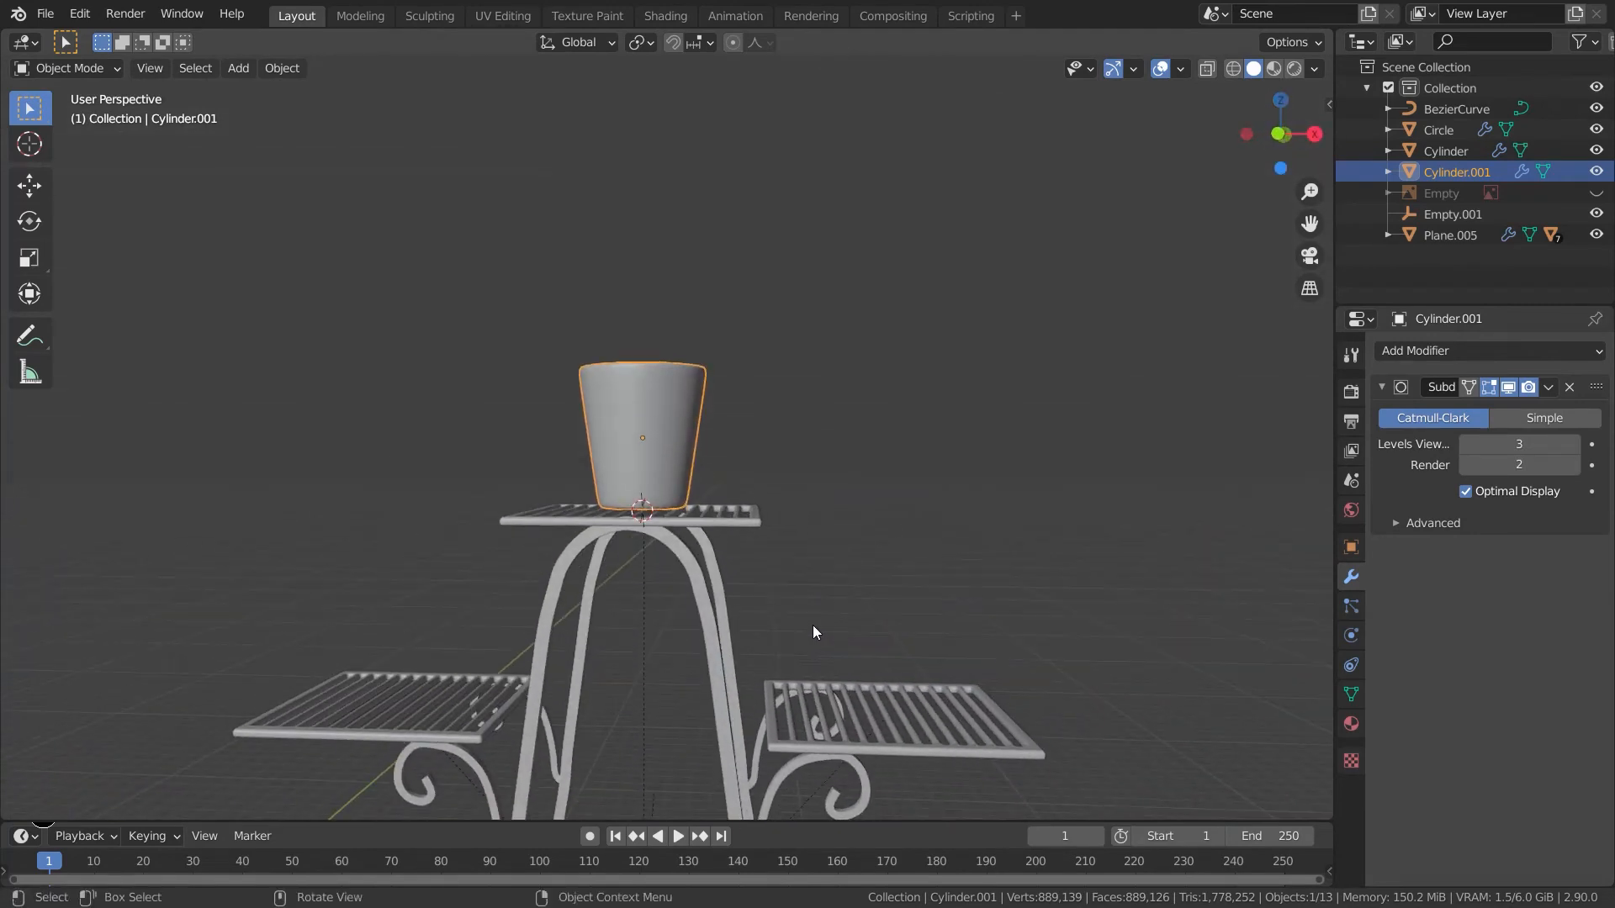
# - Snap the 3D cursor to the pot's selected inner bottom face
pyautogui.moveTo(820, 505); pyautogui.dragTo(808, 614, button='middle')
pyautogui.press('Tab')
pyautogui.keyDown('shift'); pyautogui.moveTo(679, 481); pyautogui.dragTo(678, 514, button='middle'); pyautogui.keyUp('shift')
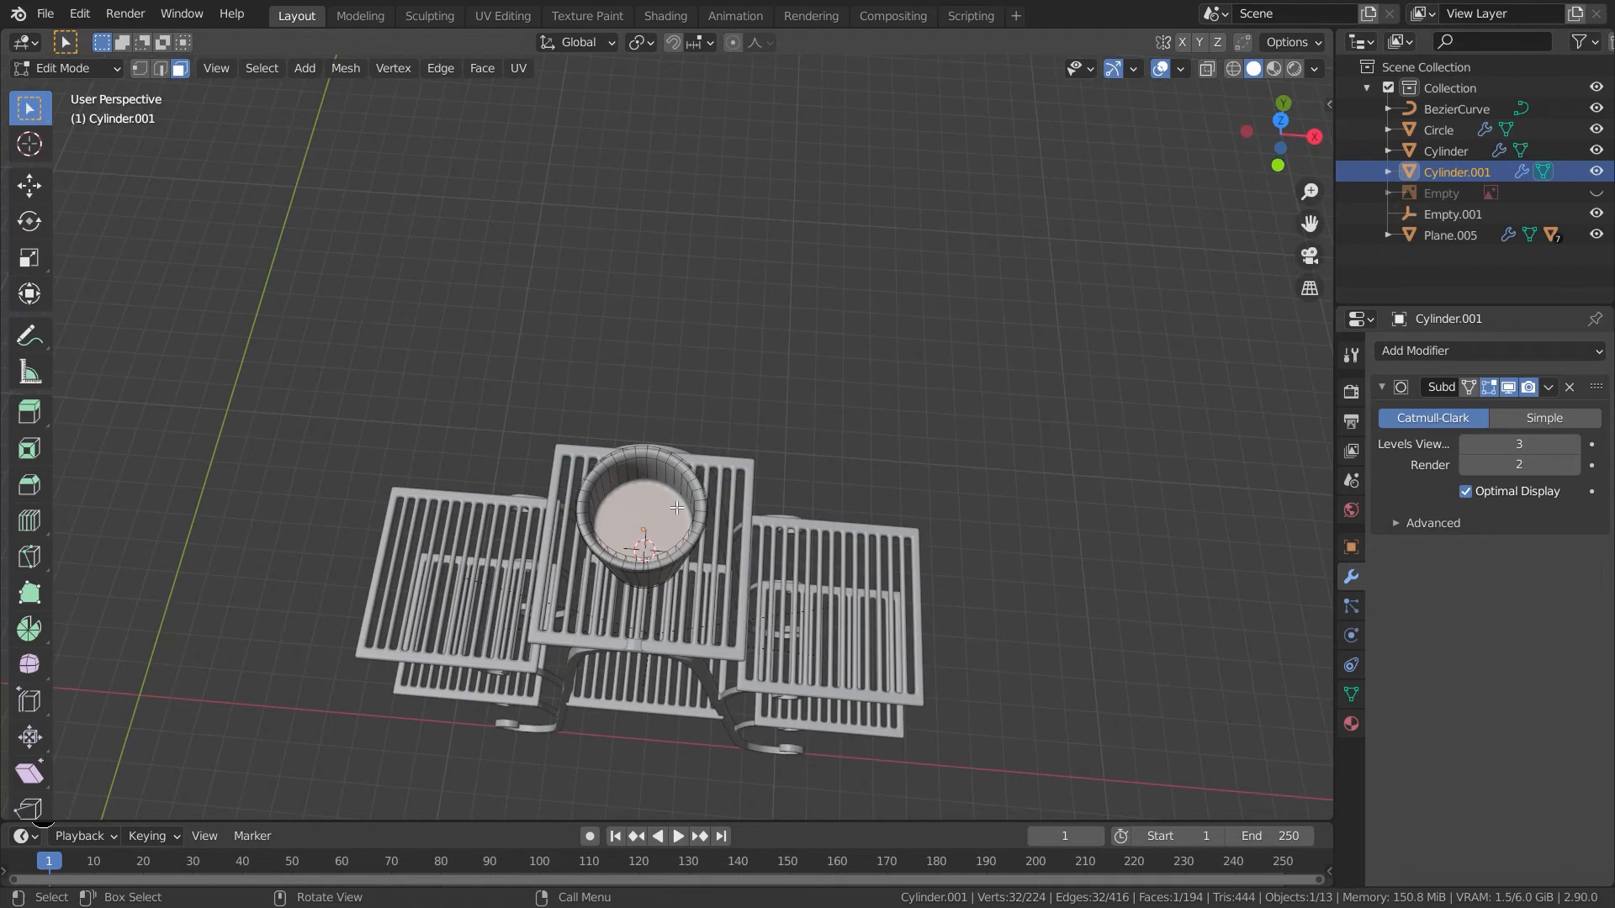
pyautogui.hotkey('shift', 's')
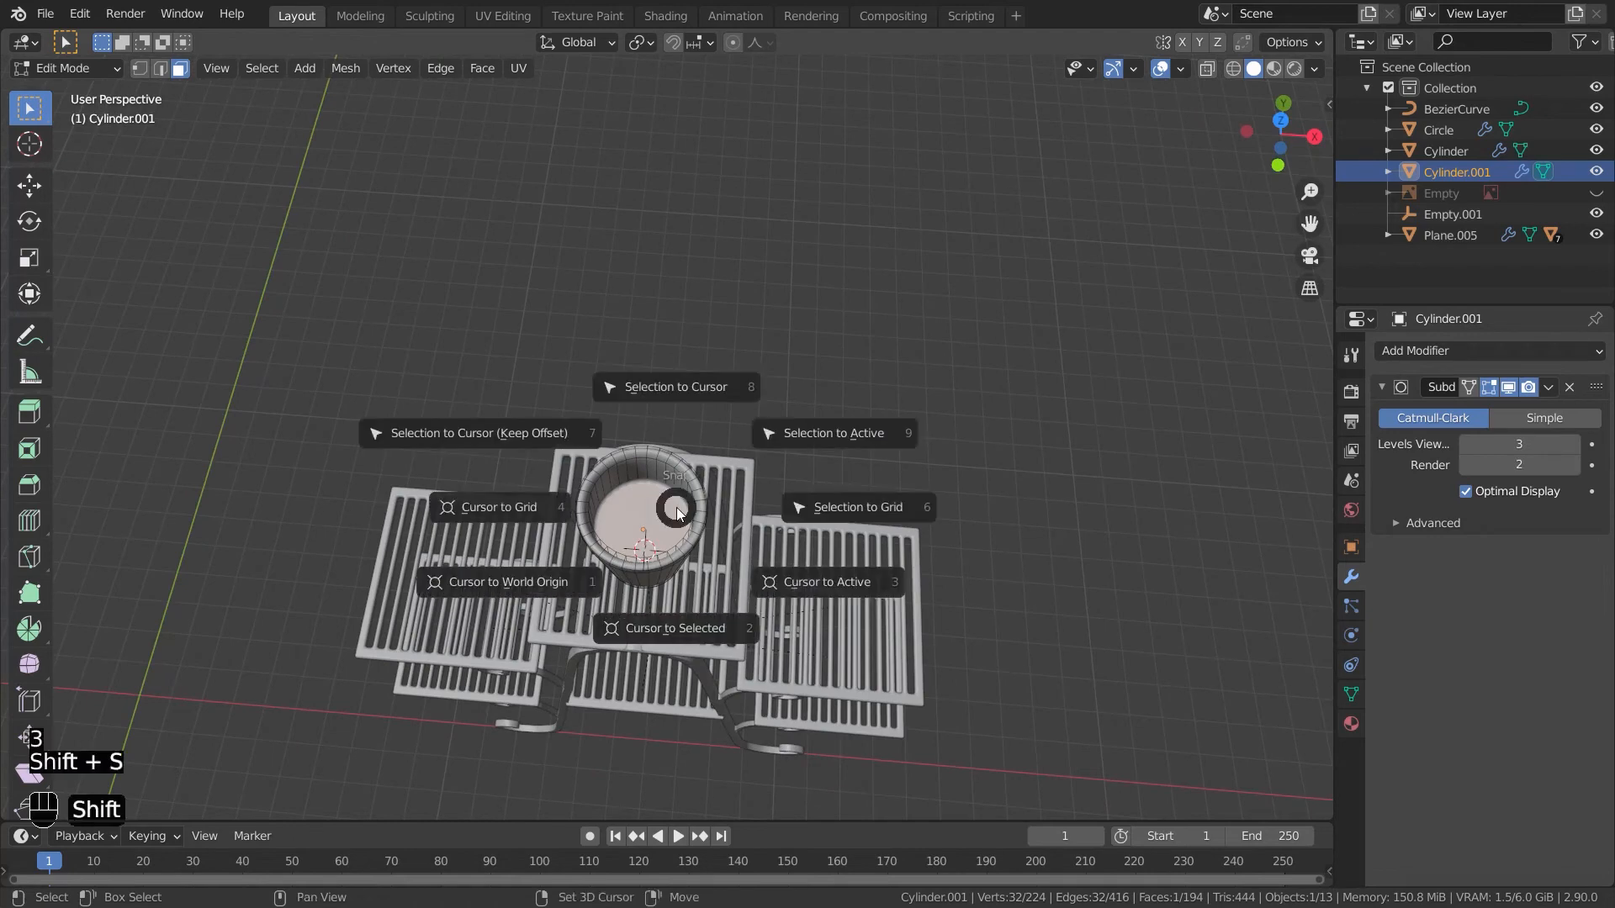
pyautogui.click(698, 626)
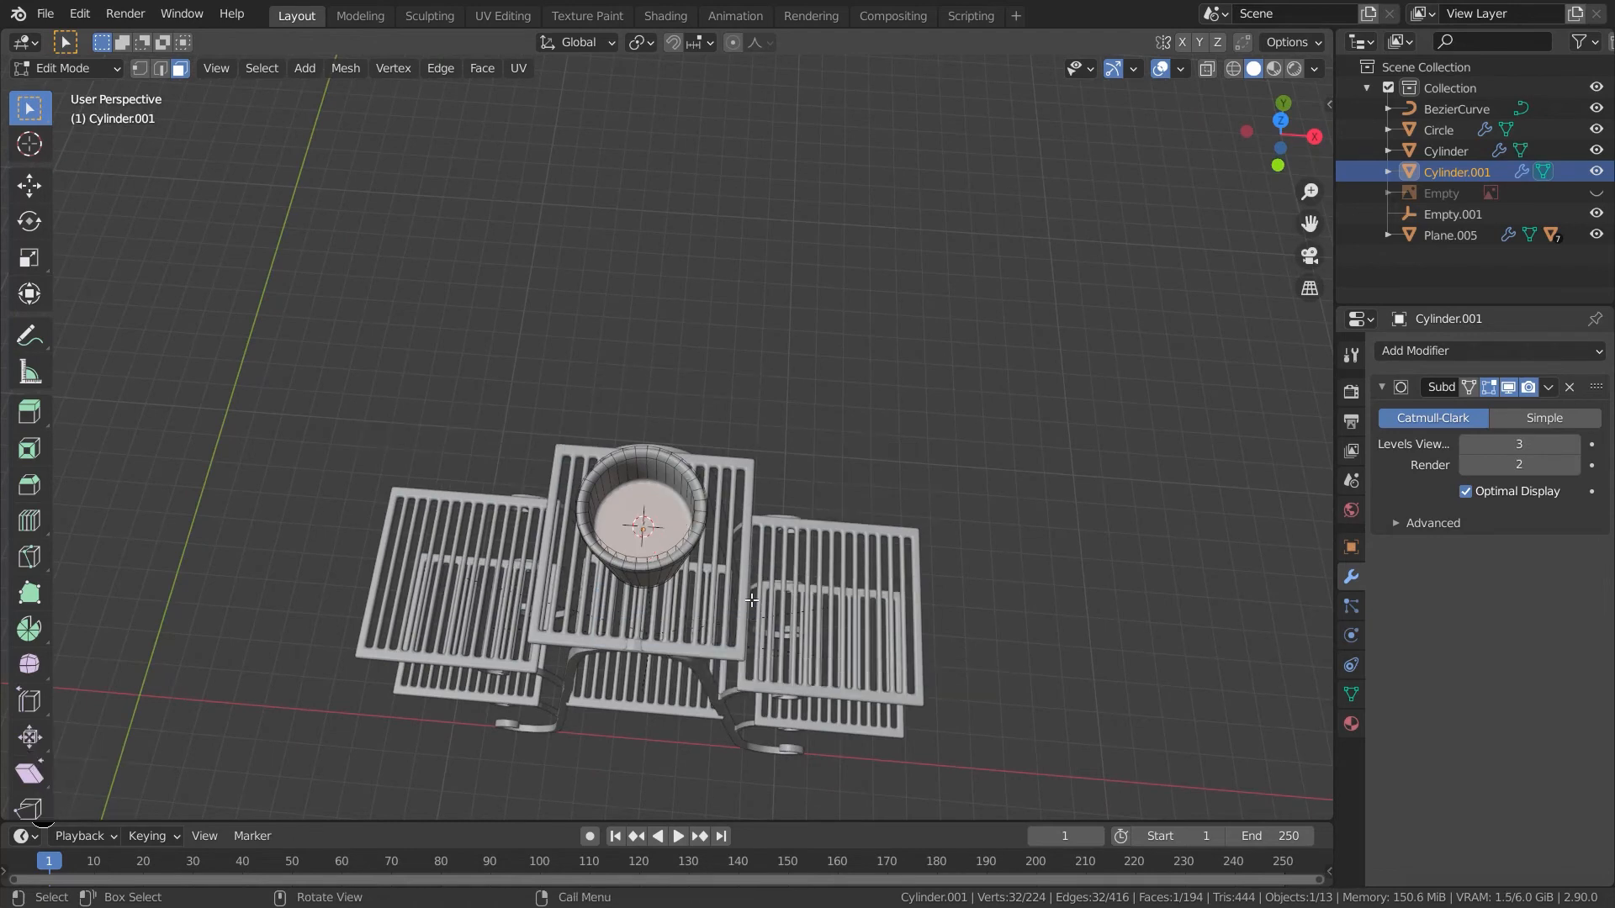
# - Select the plant's curve, leaves and empty and parent them to the stem cylinder, keeping transforms
pyautogui.press('Tab')
pyautogui.moveTo(819, 597); pyautogui.dragTo(201, 205, button='middle')
pyautogui.scroll(-7, 202, 206)
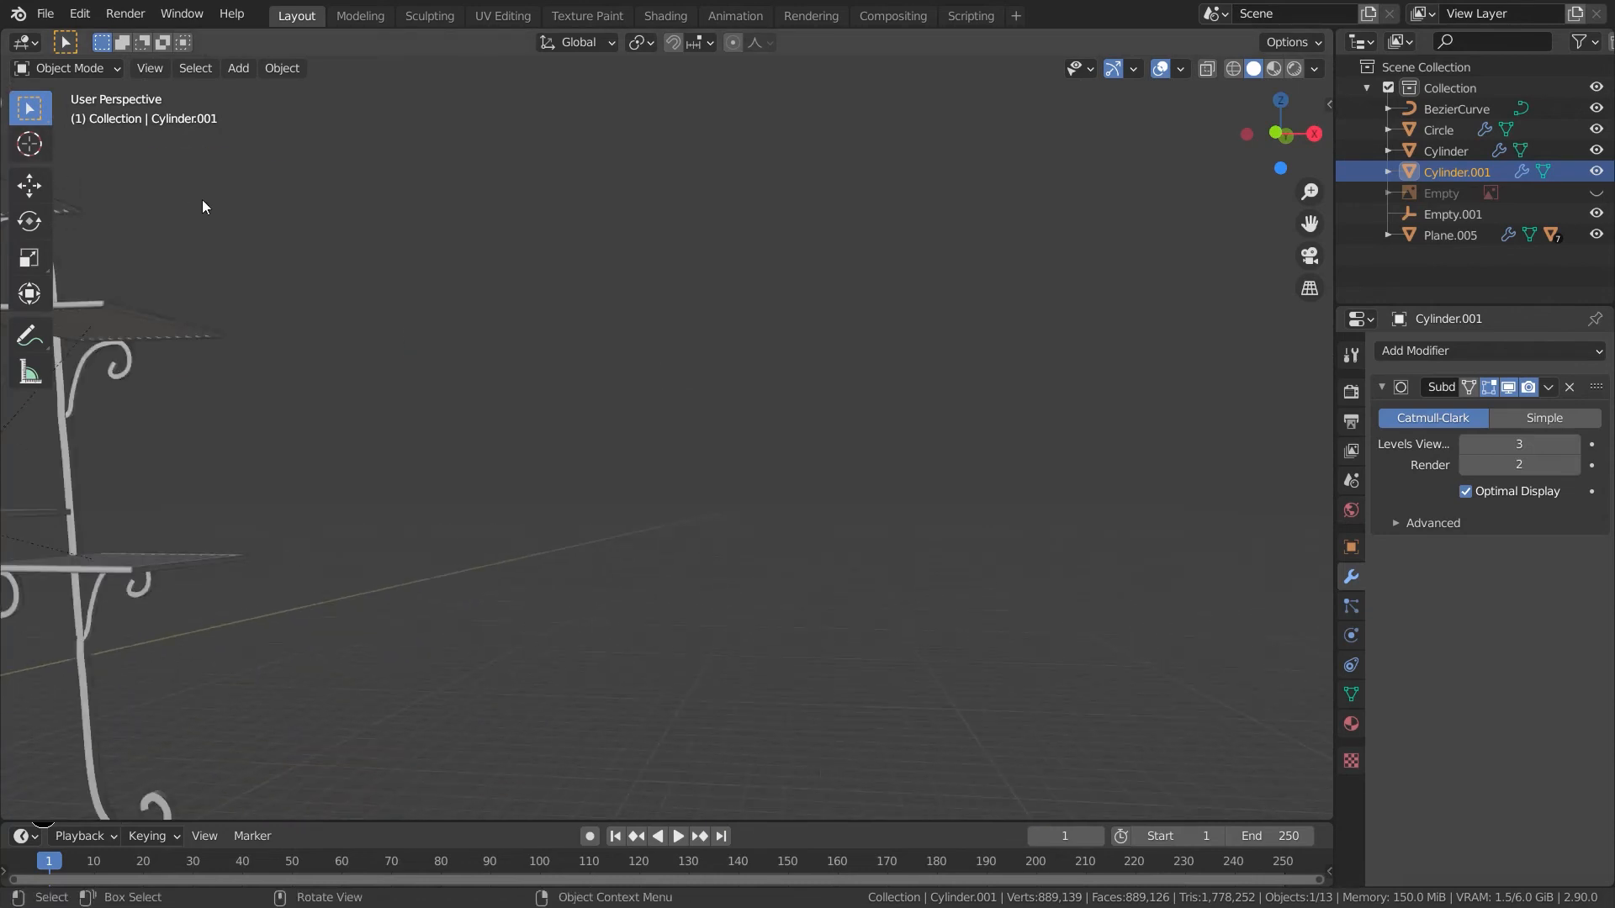
pyautogui.keyDown('shift'); pyautogui.moveTo(515, 421); pyautogui.dragTo(913, 604, button='middle'); pyautogui.keyUp('shift')
pyautogui.moveTo(479, 401); pyautogui.dragTo(192, 770)
pyautogui.keyDown('shift'); pyautogui.moveTo(574, 557); pyautogui.dragTo(668, 522, button='middle'); pyautogui.keyUp('shift')
pyautogui.scroll(5, 504, 521)
pyautogui.keyDown('shift'); pyautogui.moveTo(538, 509); pyautogui.dragTo(913, 418, button='middle'); pyautogui.keyUp('shift')
pyautogui.keyDown('shift'); pyautogui.moveTo(574, 472); pyautogui.dragTo(491, 551, button='middle'); pyautogui.keyUp('shift')
pyautogui.keyDown('shift'); pyautogui.click(537, 483); pyautogui.keyUp('shift')
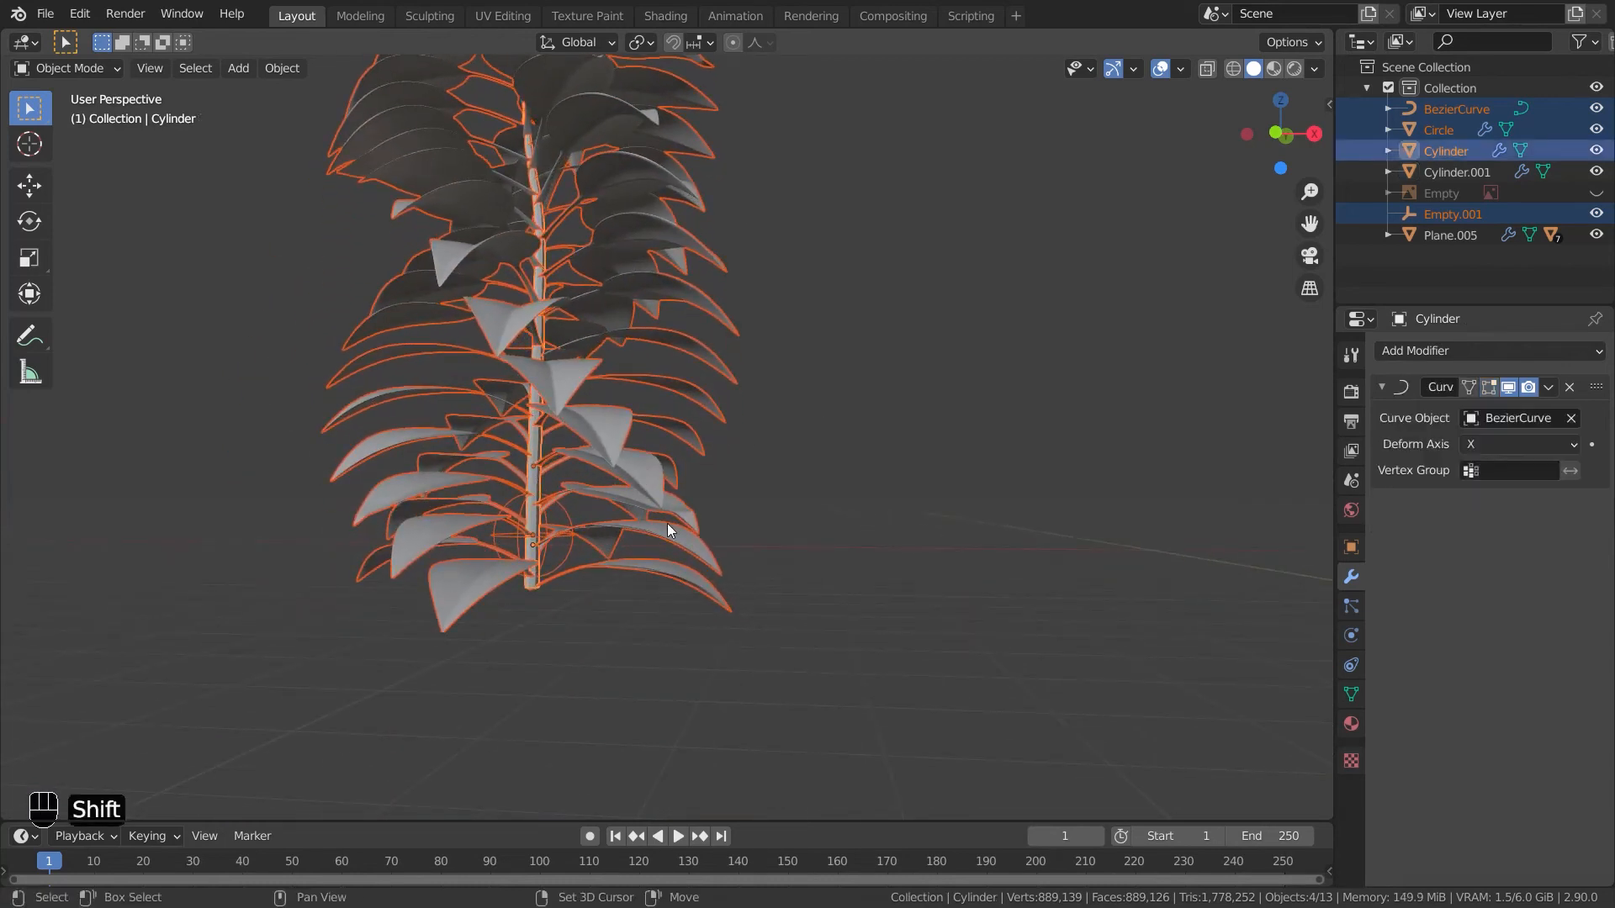
pyautogui.hotkey('ctrl', 'p')
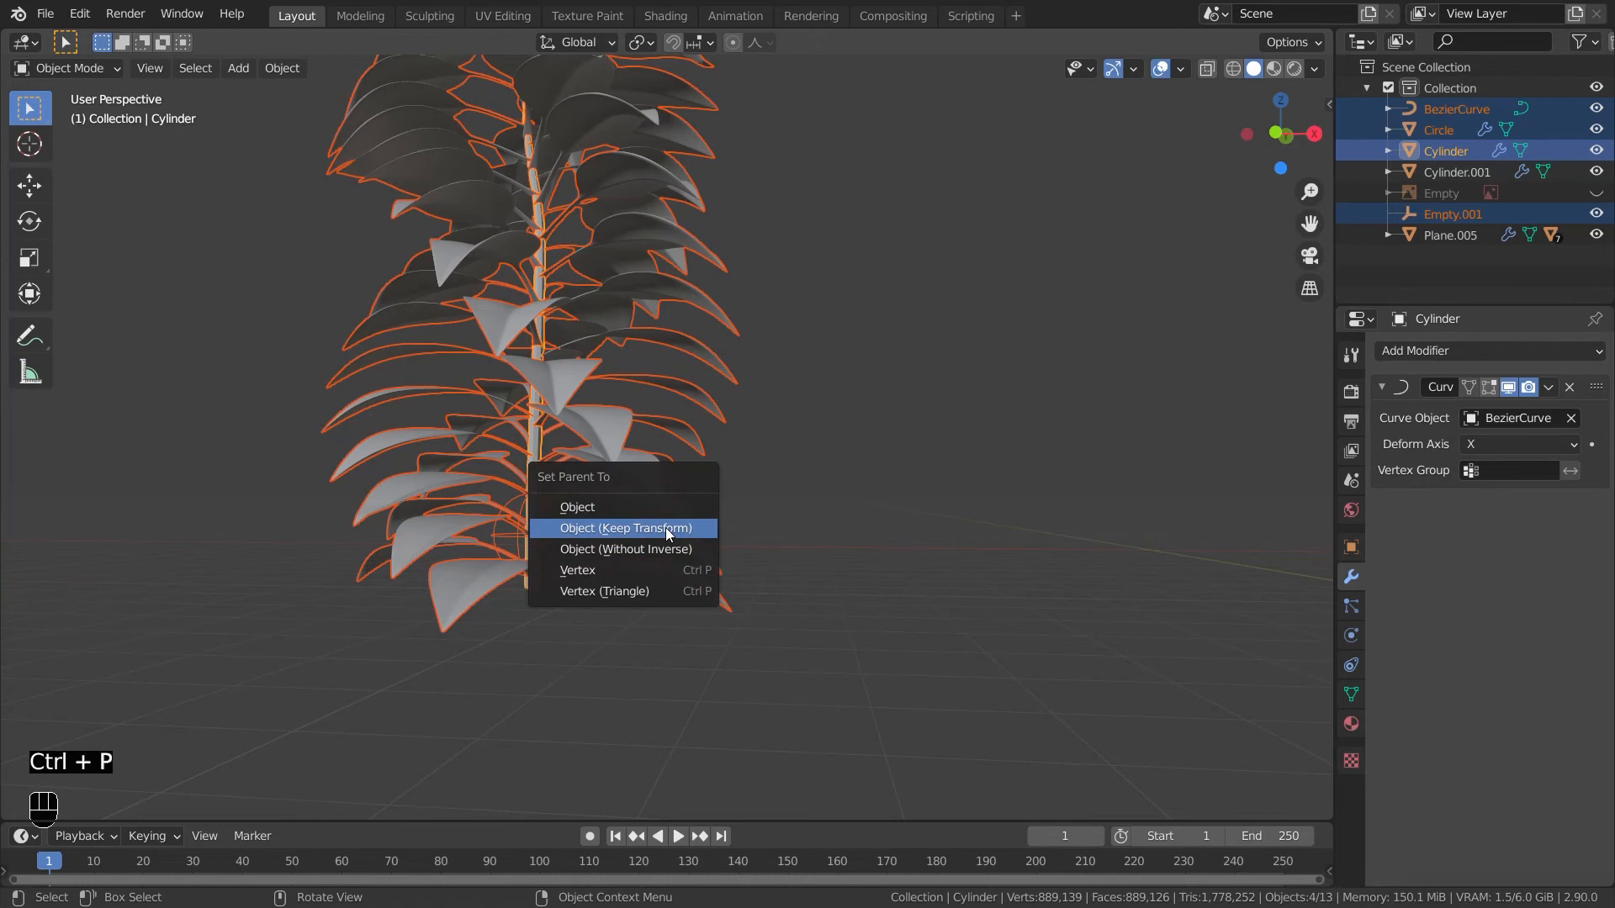
pyautogui.click(625, 527)
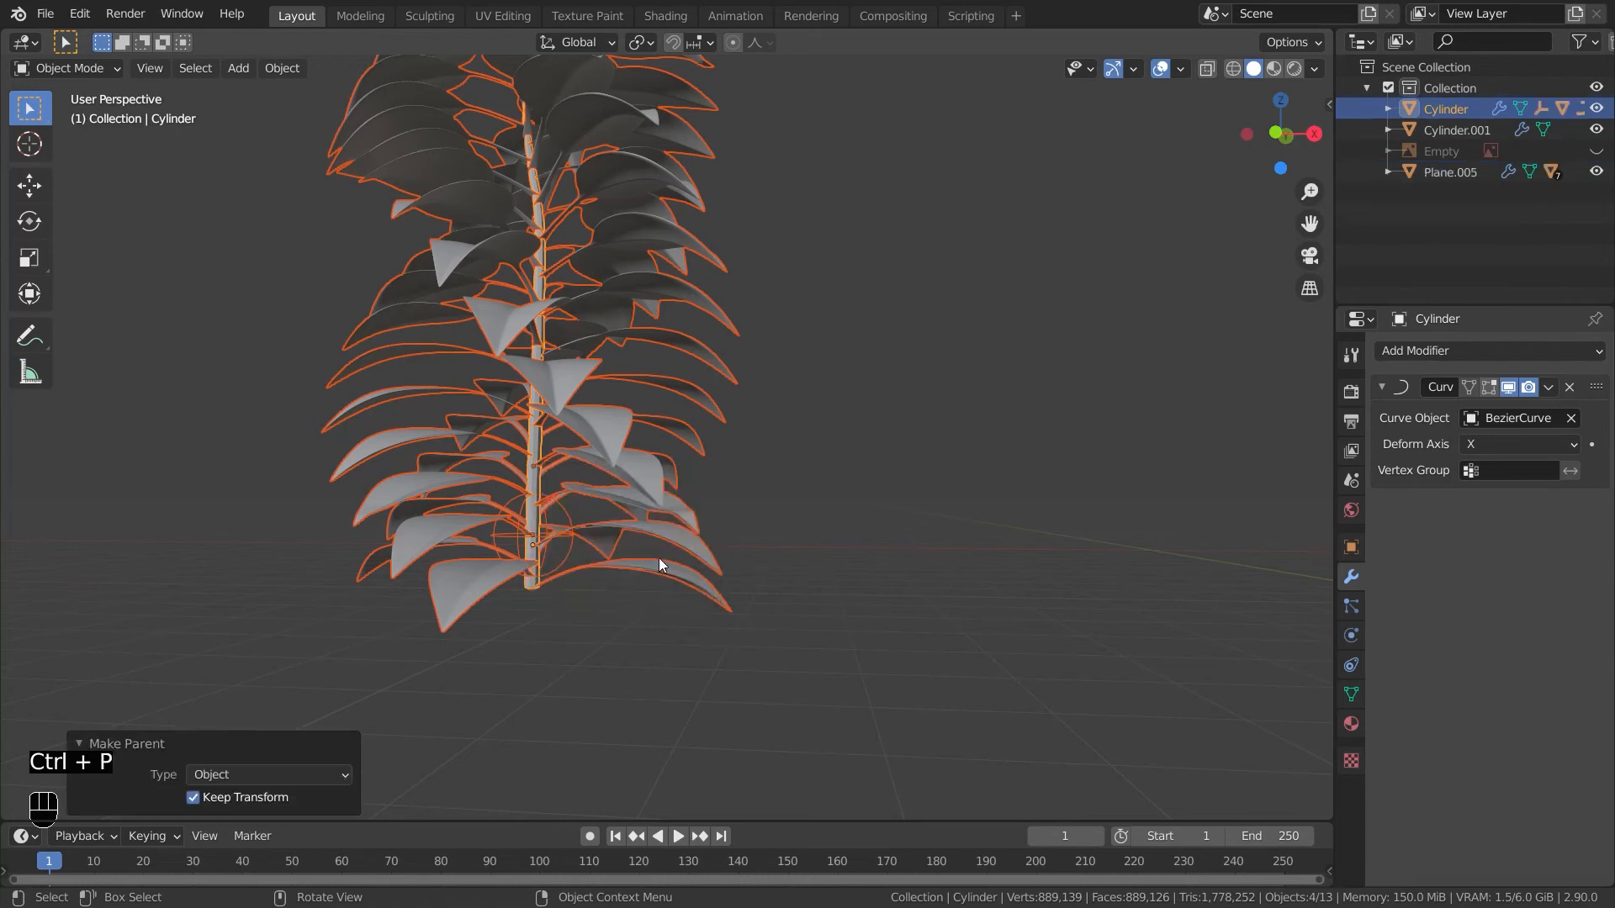
pyautogui.click(542, 445)
pyautogui.click(533, 516)
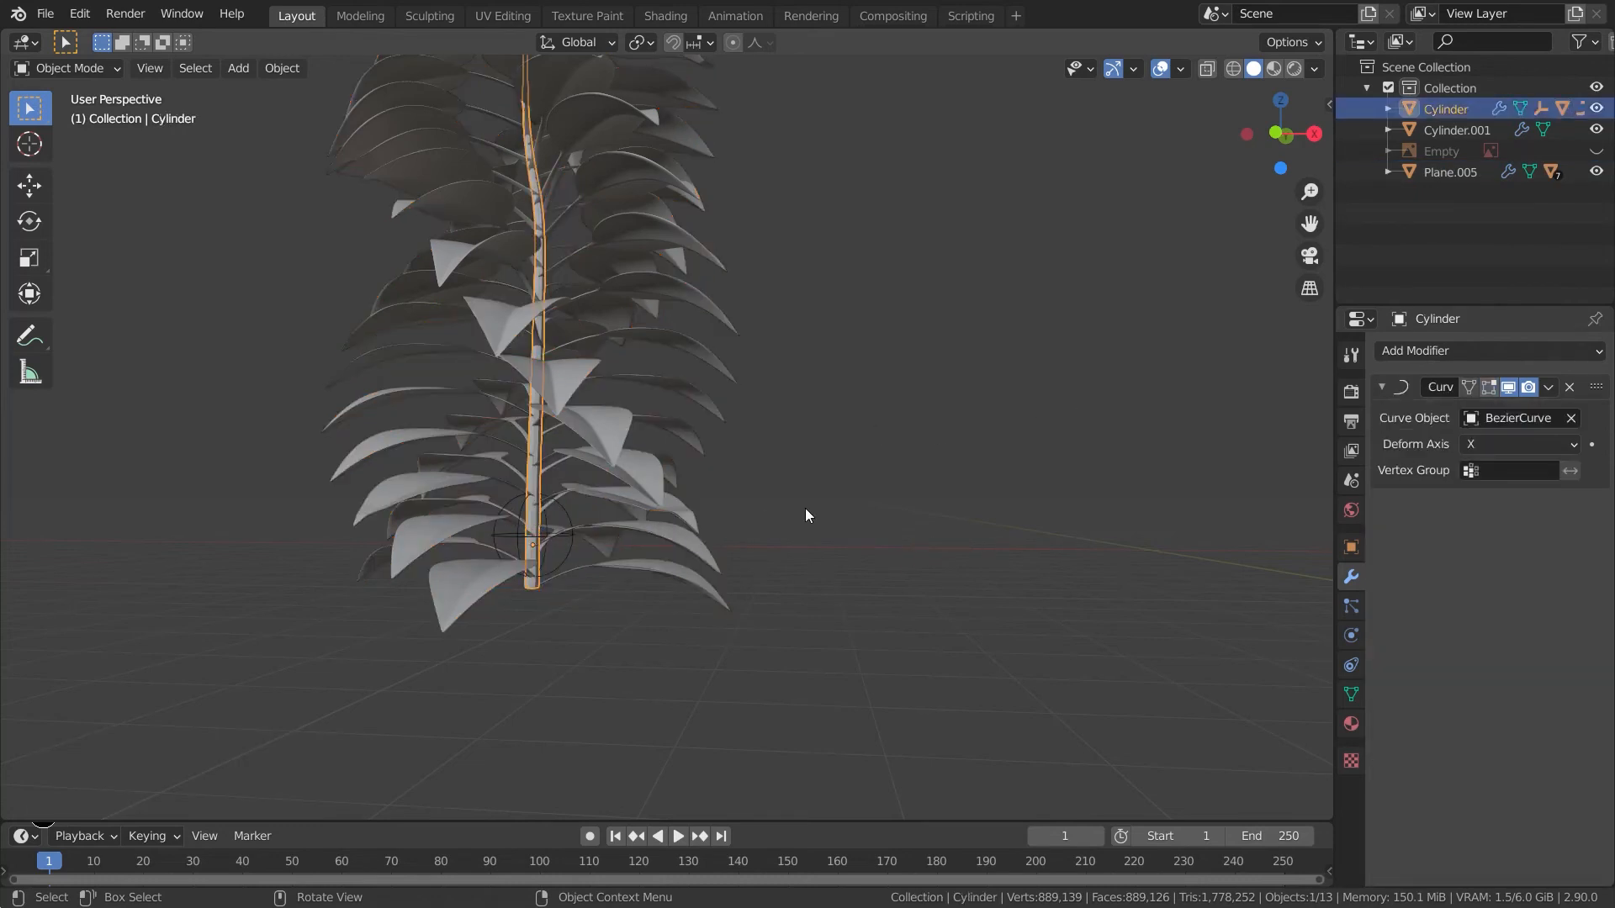
pyautogui.keyDown('shift'); pyautogui.moveTo(805, 508); pyautogui.dragTo(678, 739, button='middle'); pyautogui.keyUp('shift')
pyautogui.hotkey('shift', 's')
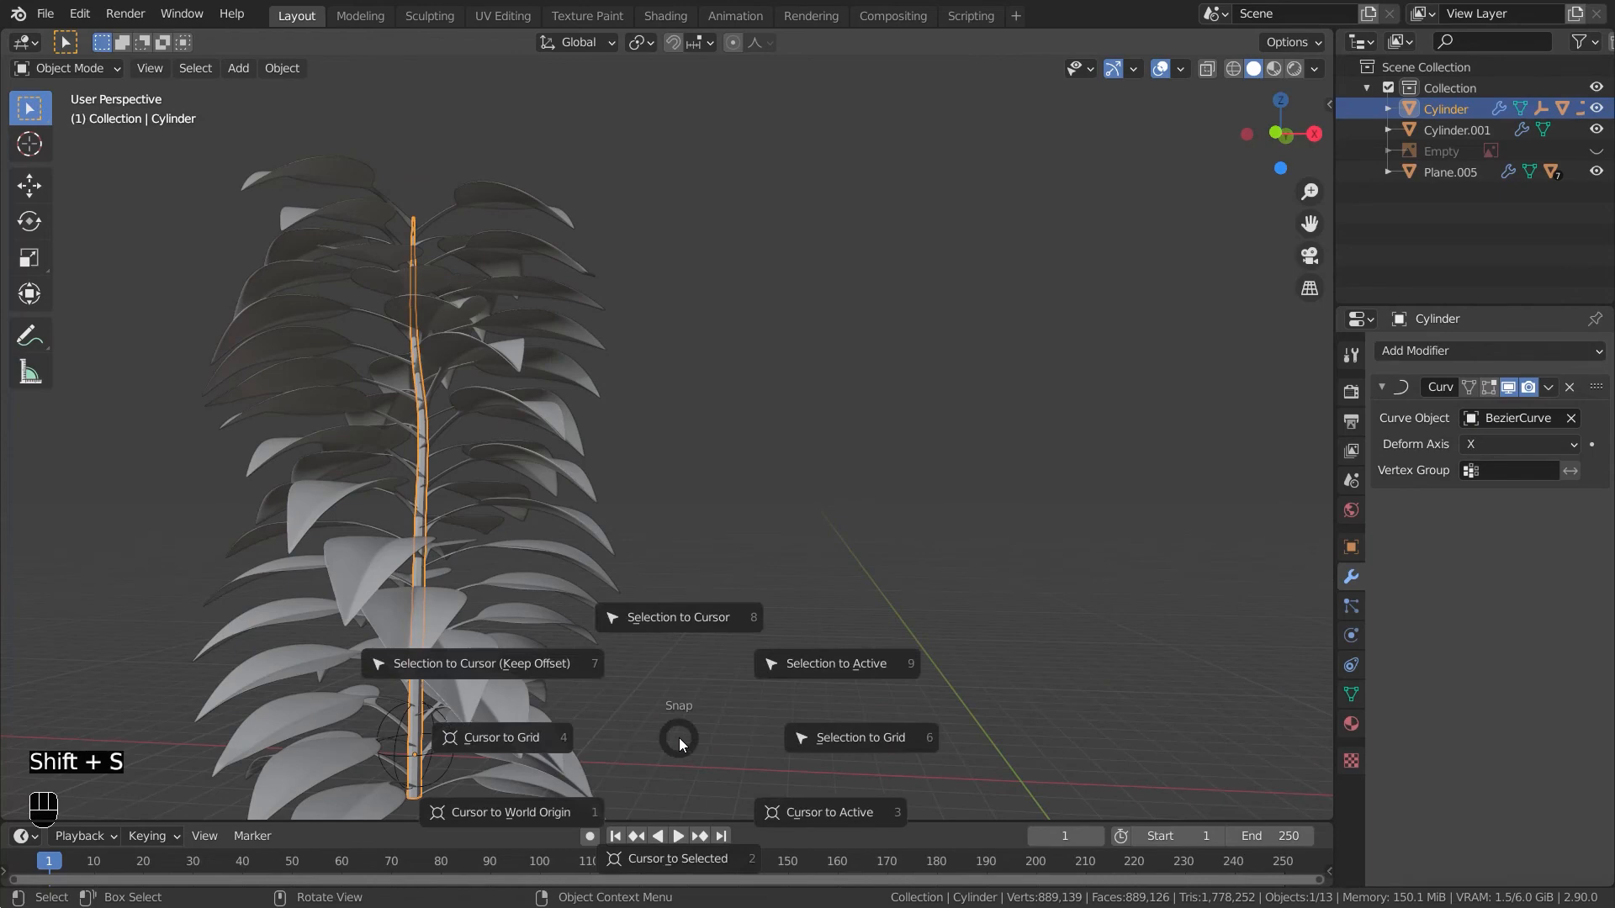
pyautogui.click(668, 851)
pyautogui.hotkey('ctrl', 'z')
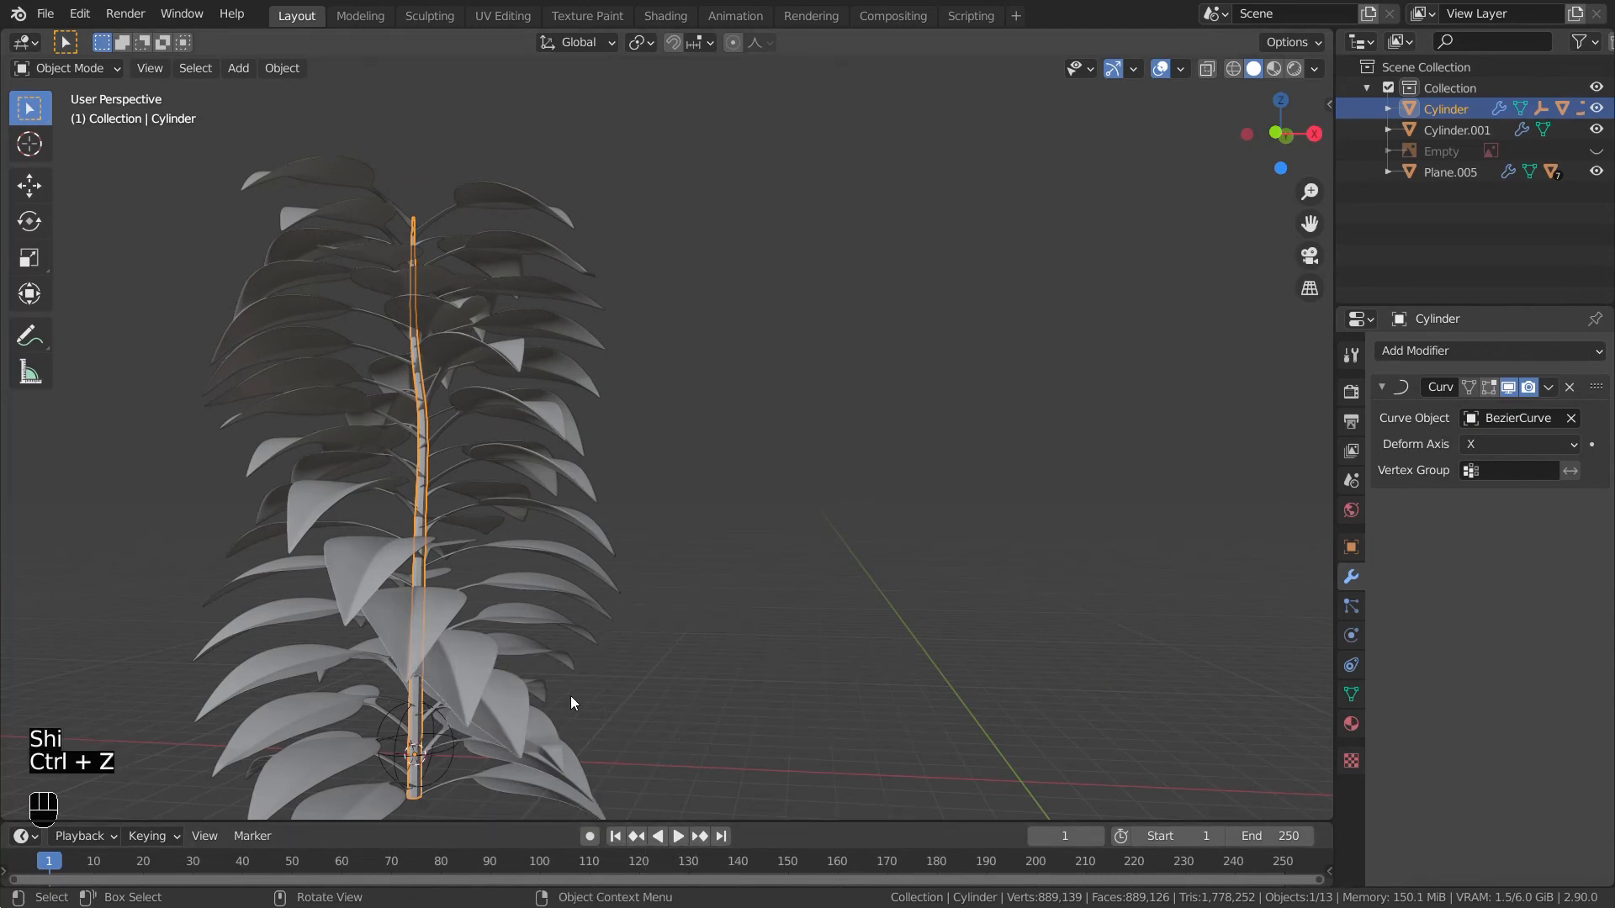
# - Snap the 3D cursor to the pot's inner bottom face in edit mode
pyautogui.keyDown('shift'); pyautogui.moveTo(966, 655); pyautogui.dragTo(765, 494, button='middle'); pyautogui.keyUp('shift')
pyautogui.click(794, 533)
pyautogui.press('Tab')
pyautogui.hotkey('shift', 's')
pyautogui.click(794, 659)
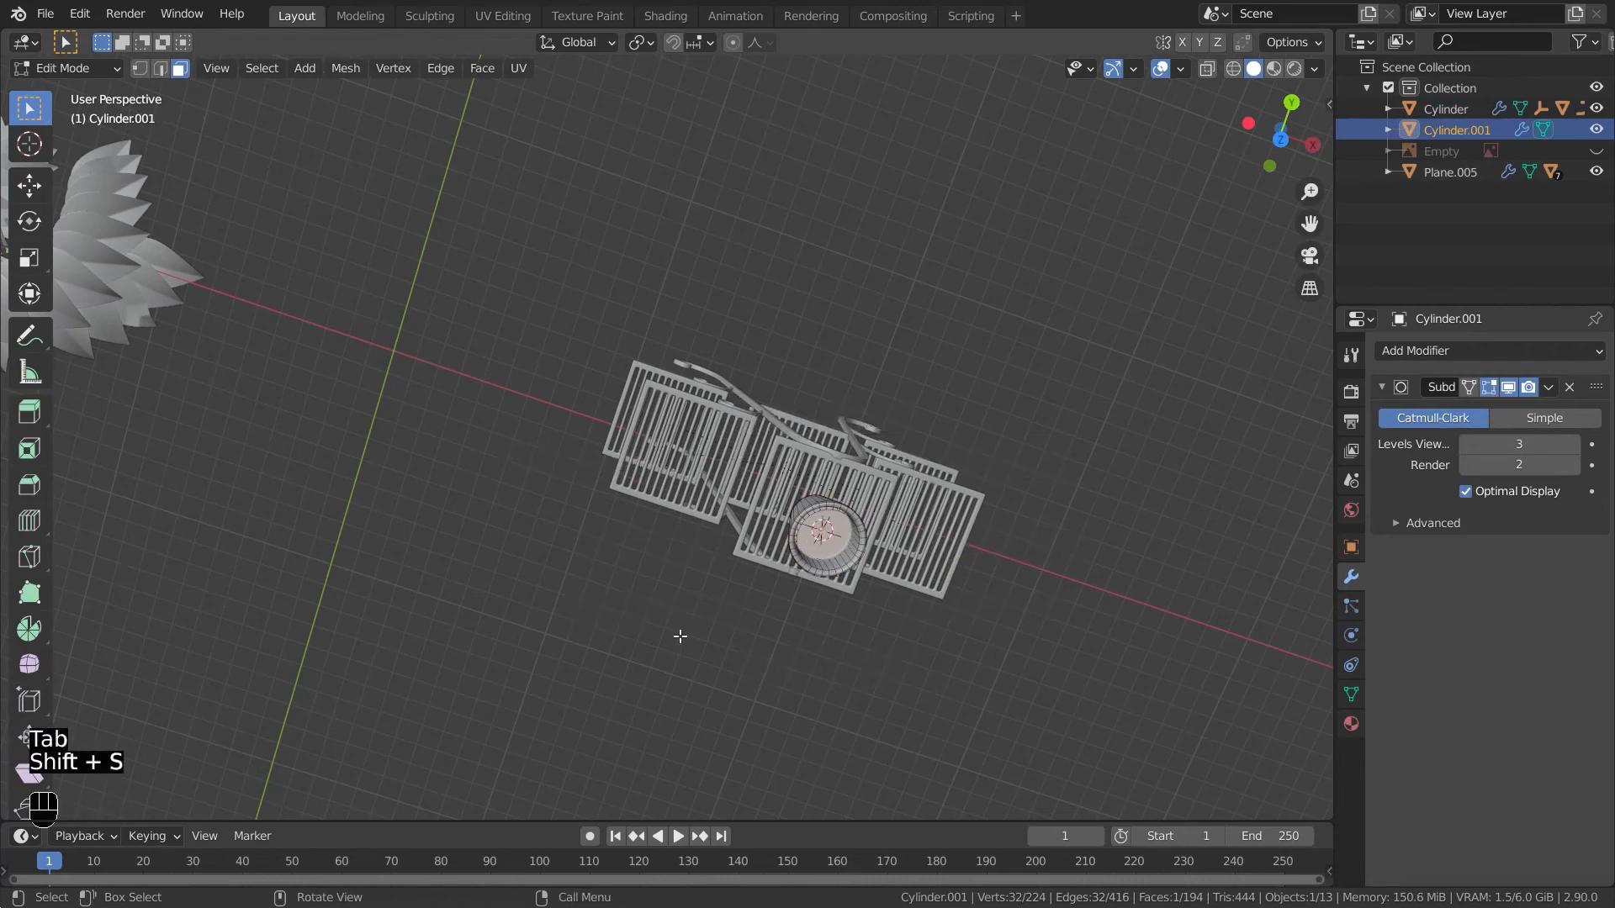
# - Select the plant's stem and snap it to the 3D cursor inside the pot
pyautogui.keyDown('shift'); pyautogui.moveTo(746, 624); pyautogui.dragTo(1047, 629, button='middle'); pyautogui.keyUp('shift')
pyautogui.scroll(1, 410, 394)
pyautogui.moveTo(397, 296); pyautogui.dragTo(623, 365, button='middle')
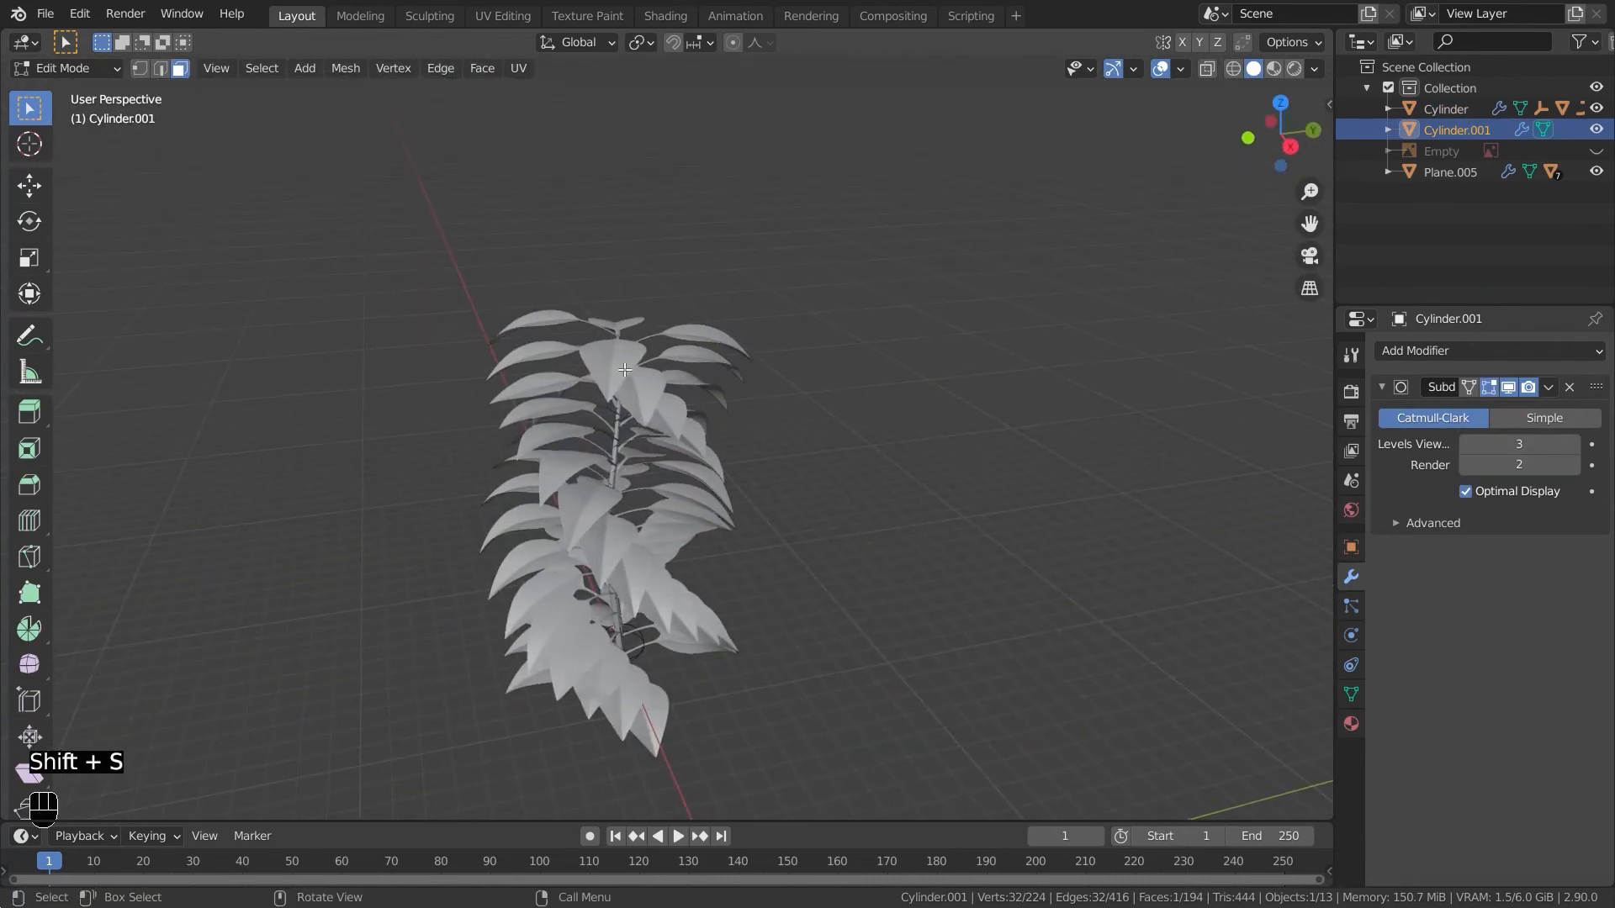
pyautogui.press('Tab')
pyautogui.click(621, 426)
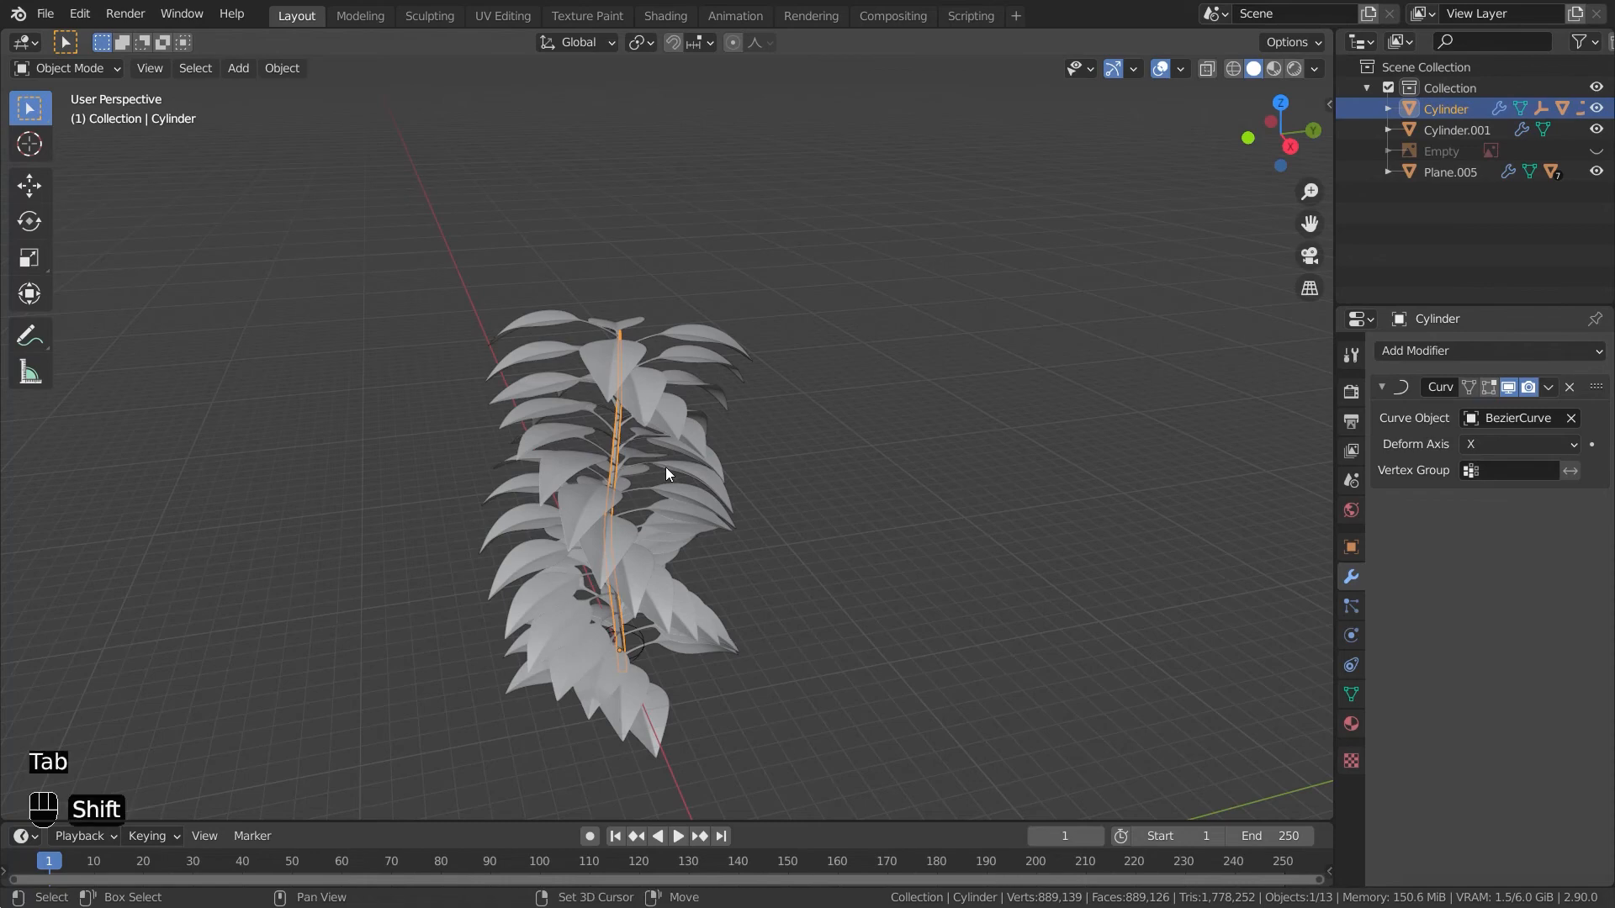
pyautogui.hotkey('shift', 's')
pyautogui.click(673, 346)
pyautogui.keyDown('shift'); pyautogui.moveTo(1052, 648); pyautogui.dragTo(812, 473, button='middle'); pyautogui.keyUp('shift')
pyautogui.scroll(-6, 539, 373)
pyautogui.scroll(-5, 801, 404)
pyautogui.scroll(5, 664, 408)
pyautogui.scroll(3, 824, 471)
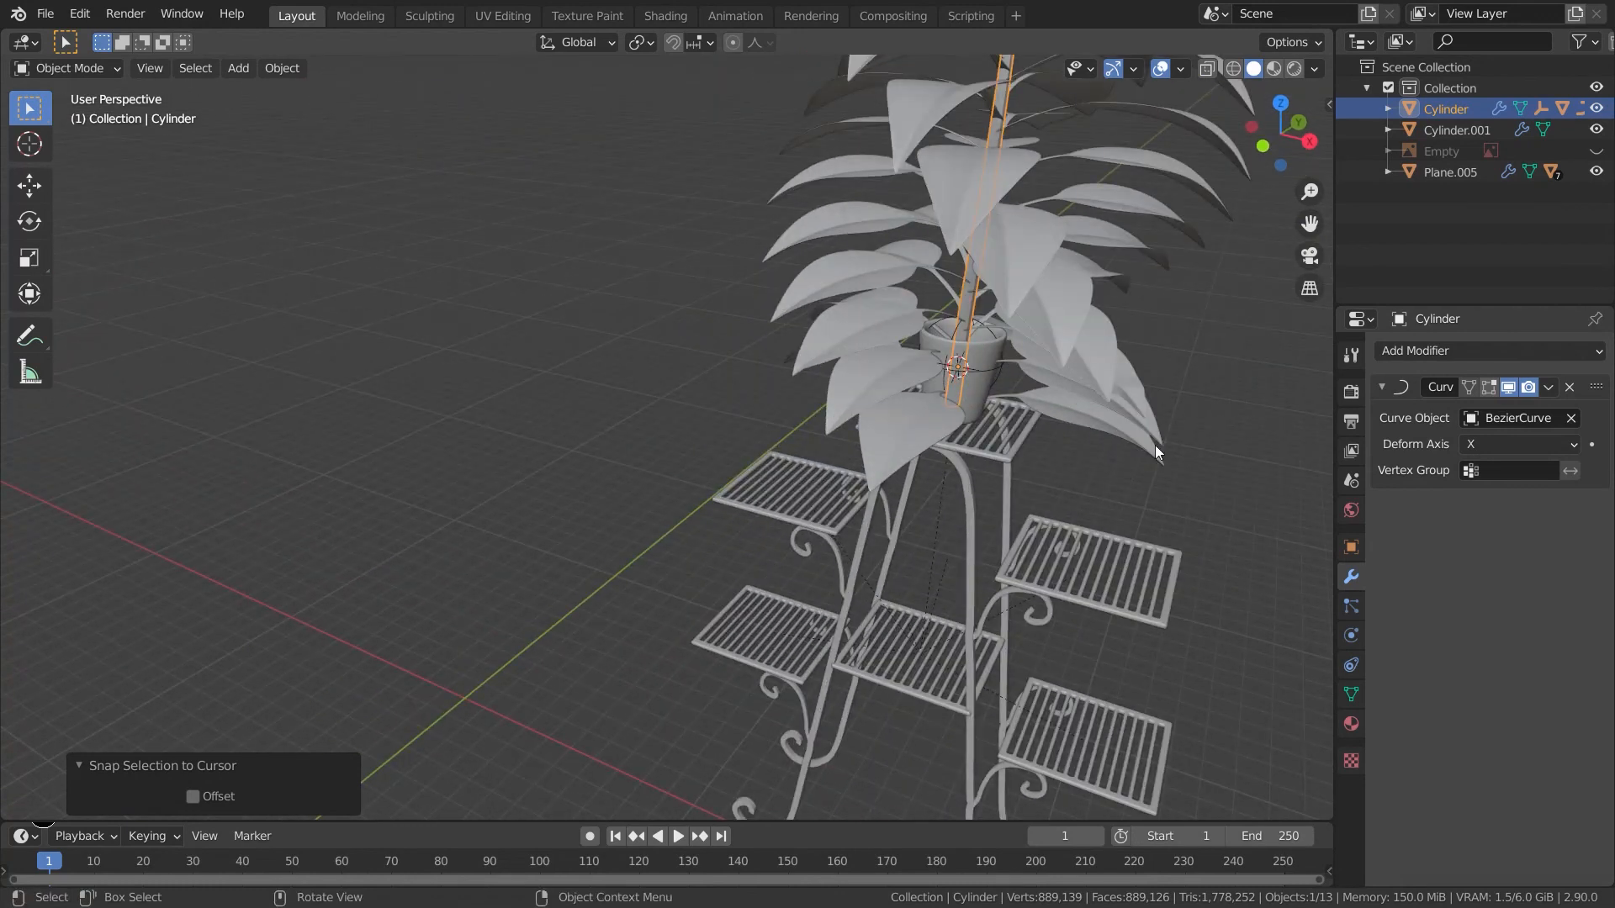
# - Scale the plant uniformly to 0.34 and move it along Z in the pot
pyautogui.press('s')
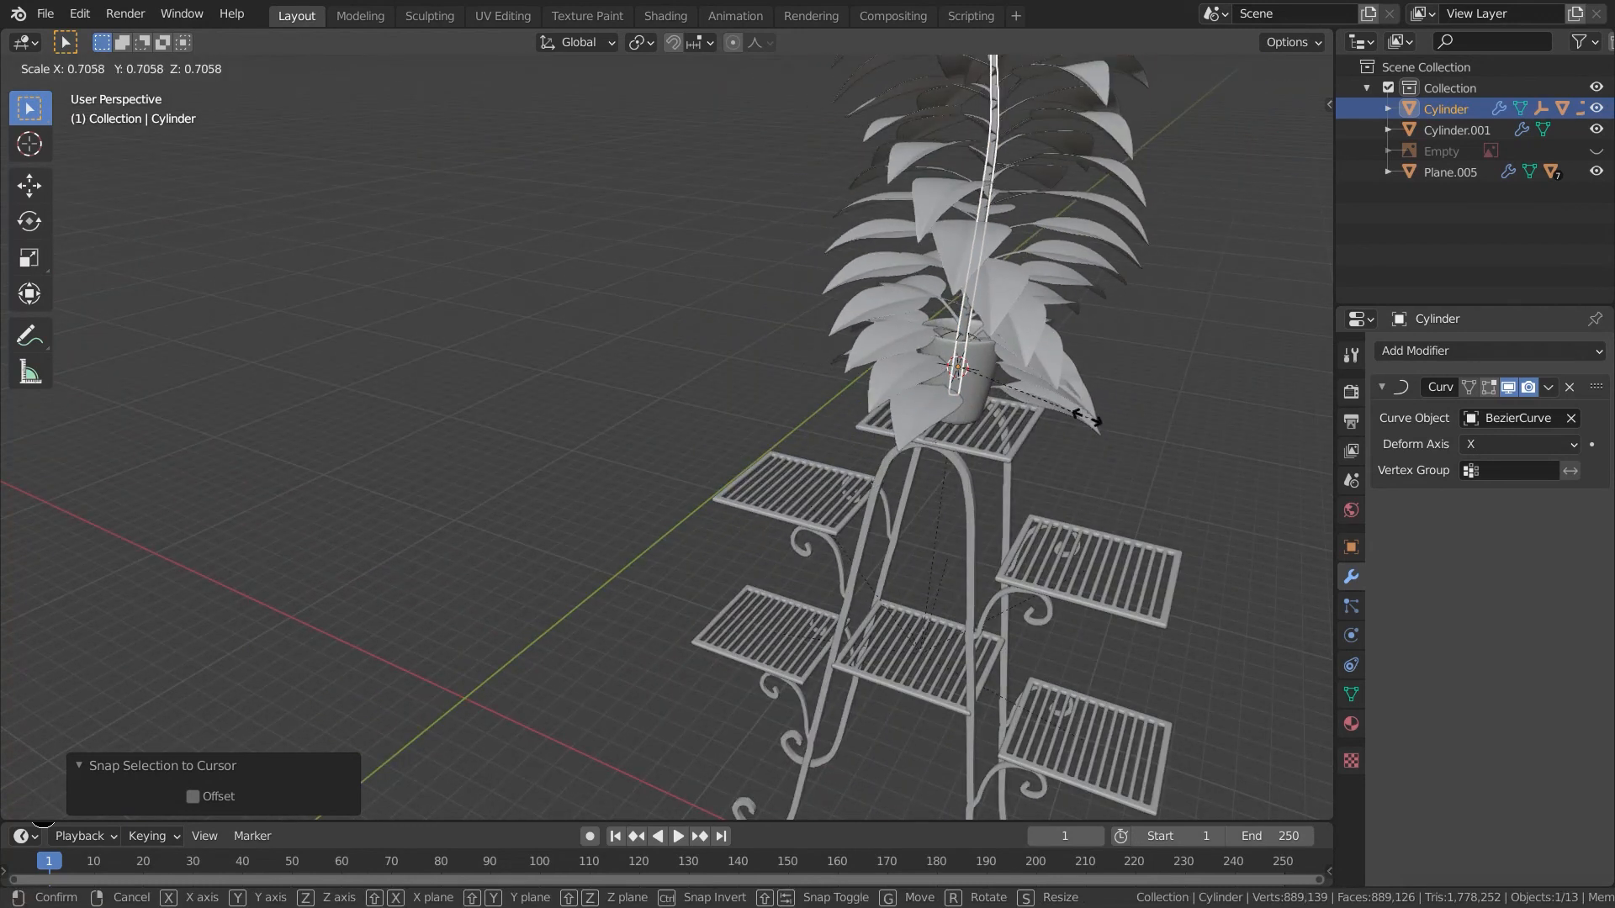
pyautogui.click(1028, 390)
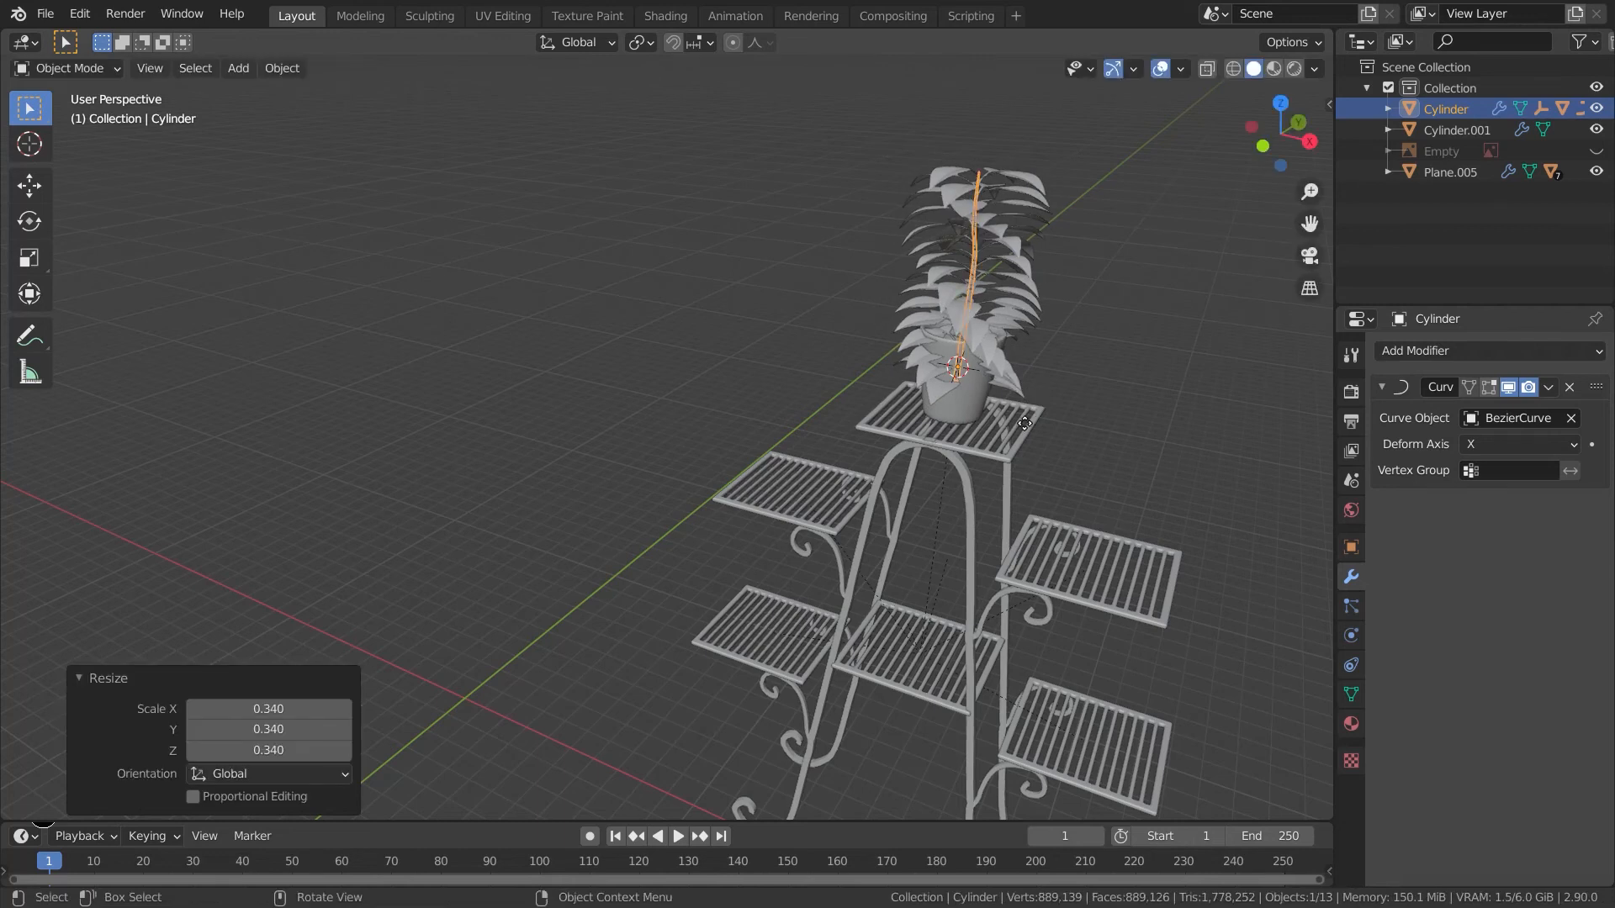
pyautogui.press('g')
pyautogui.press('z')
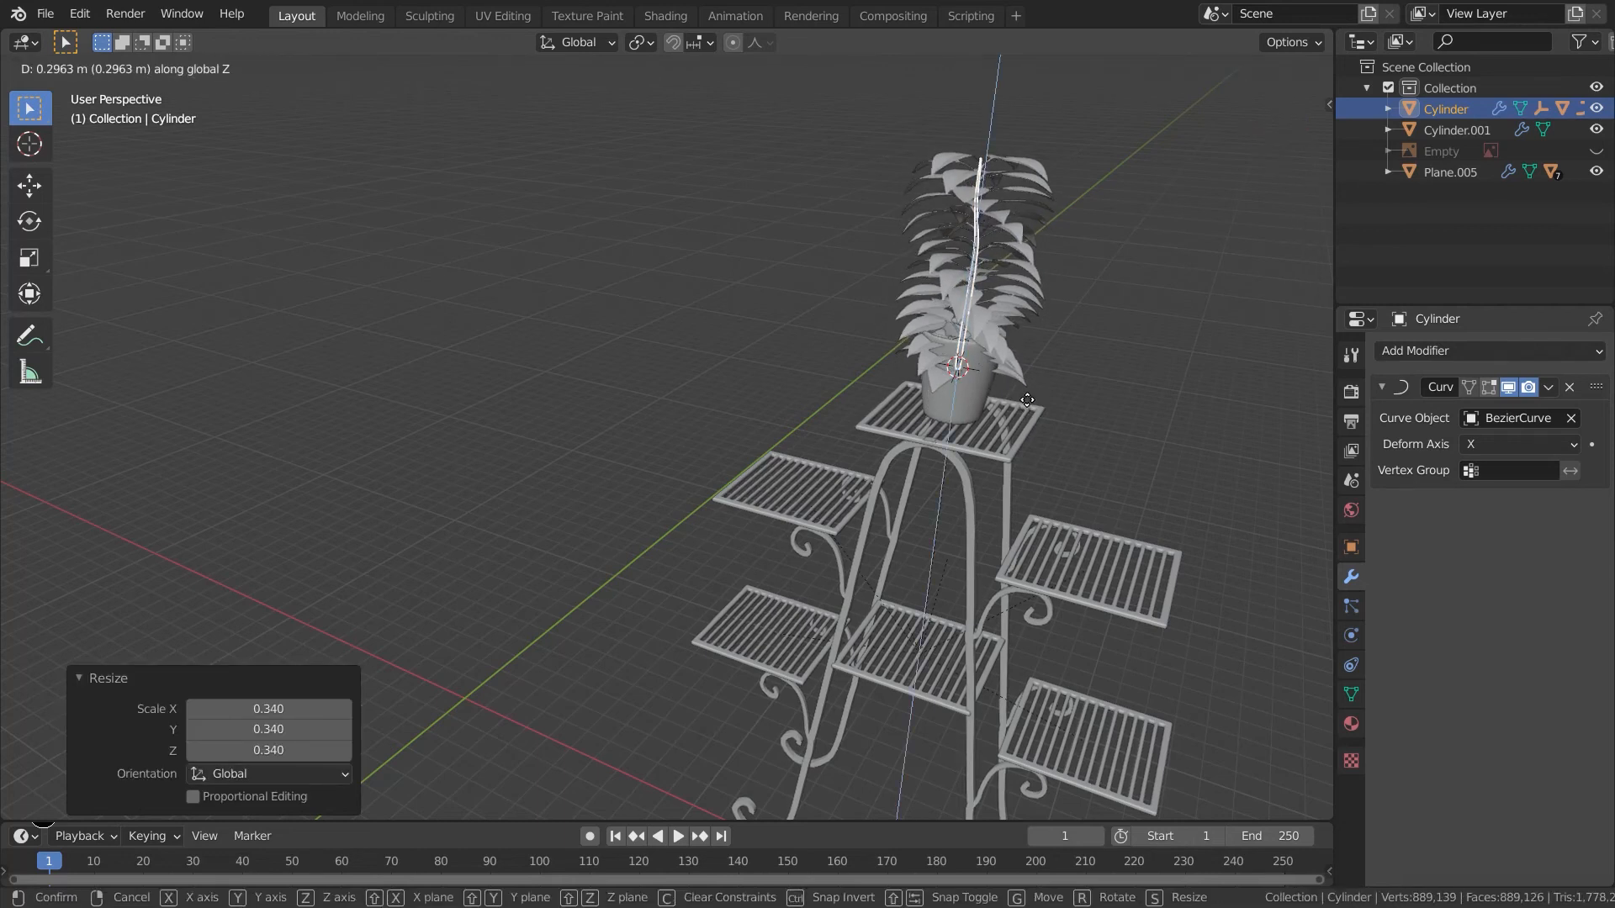
pyautogui.click(1039, 421)
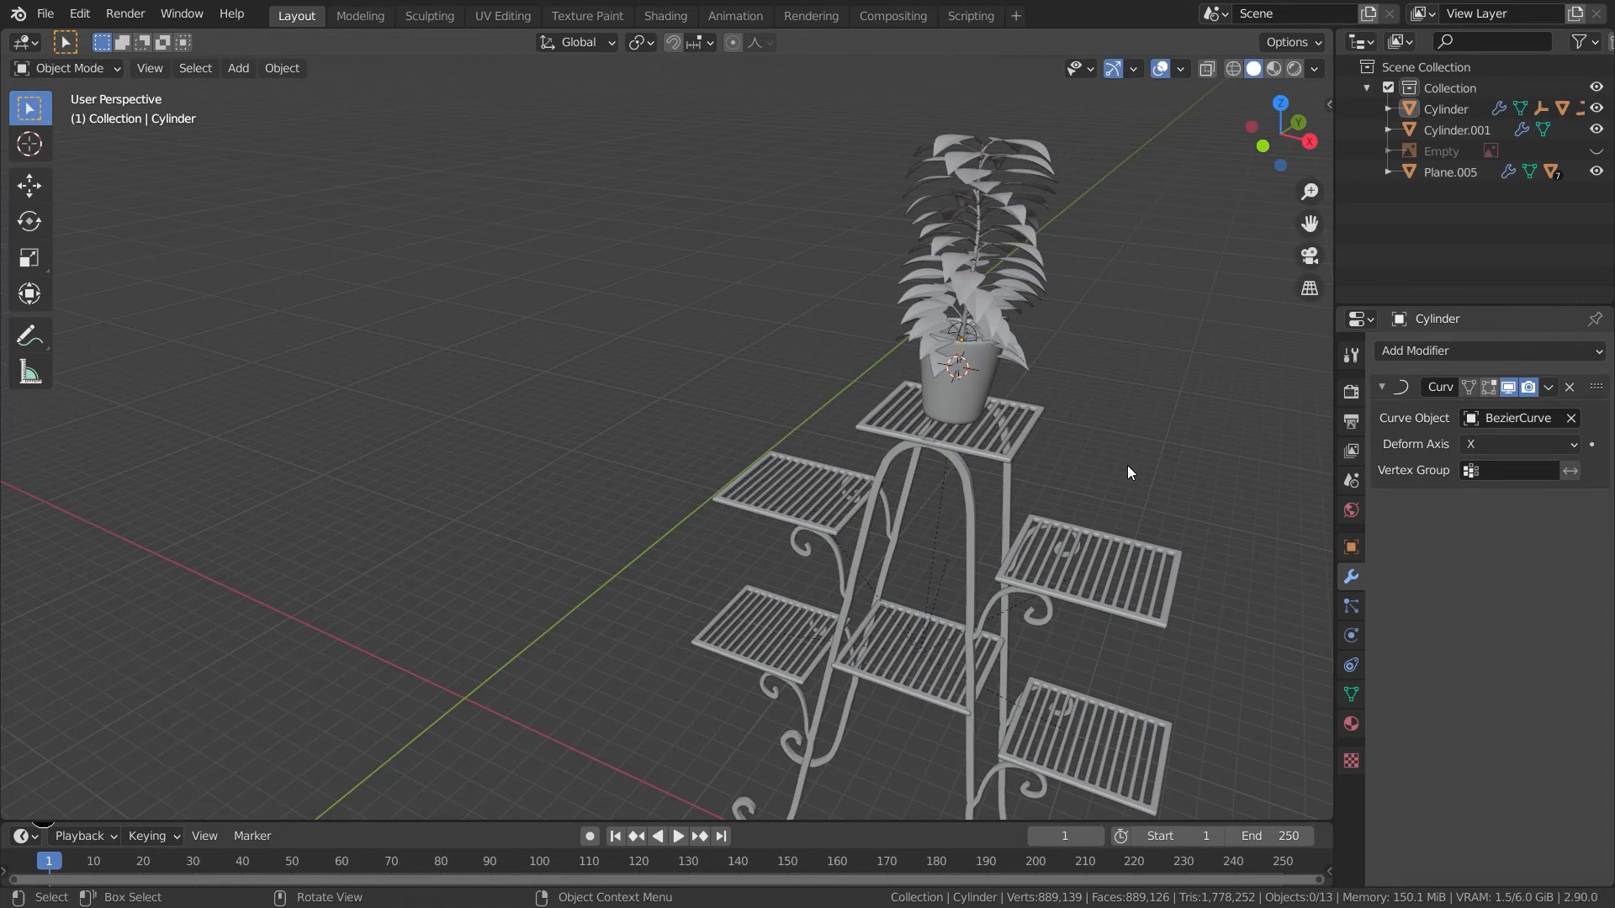
# - Raise the plant stem 0.28147 m along Z
pyautogui.press('KP_Decimal')
pyautogui.moveTo(1057, 480); pyautogui.dragTo(1021, 508, button='middle')
pyautogui.moveTo(880, 515); pyautogui.dragTo(935, 598, button='middle')
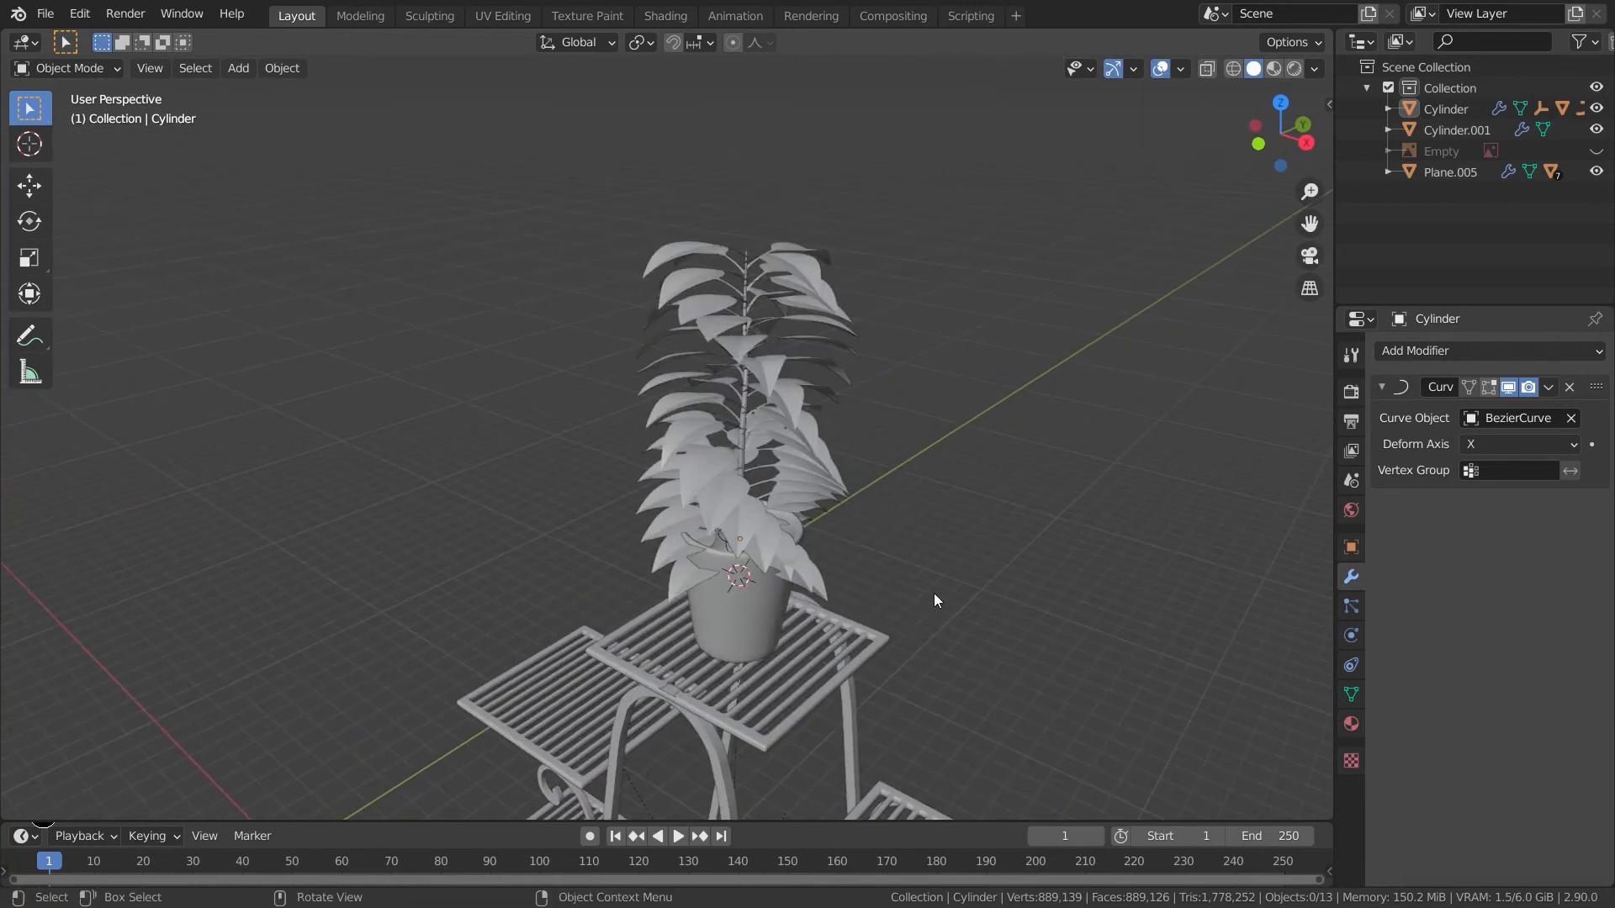
pyautogui.click(745, 397)
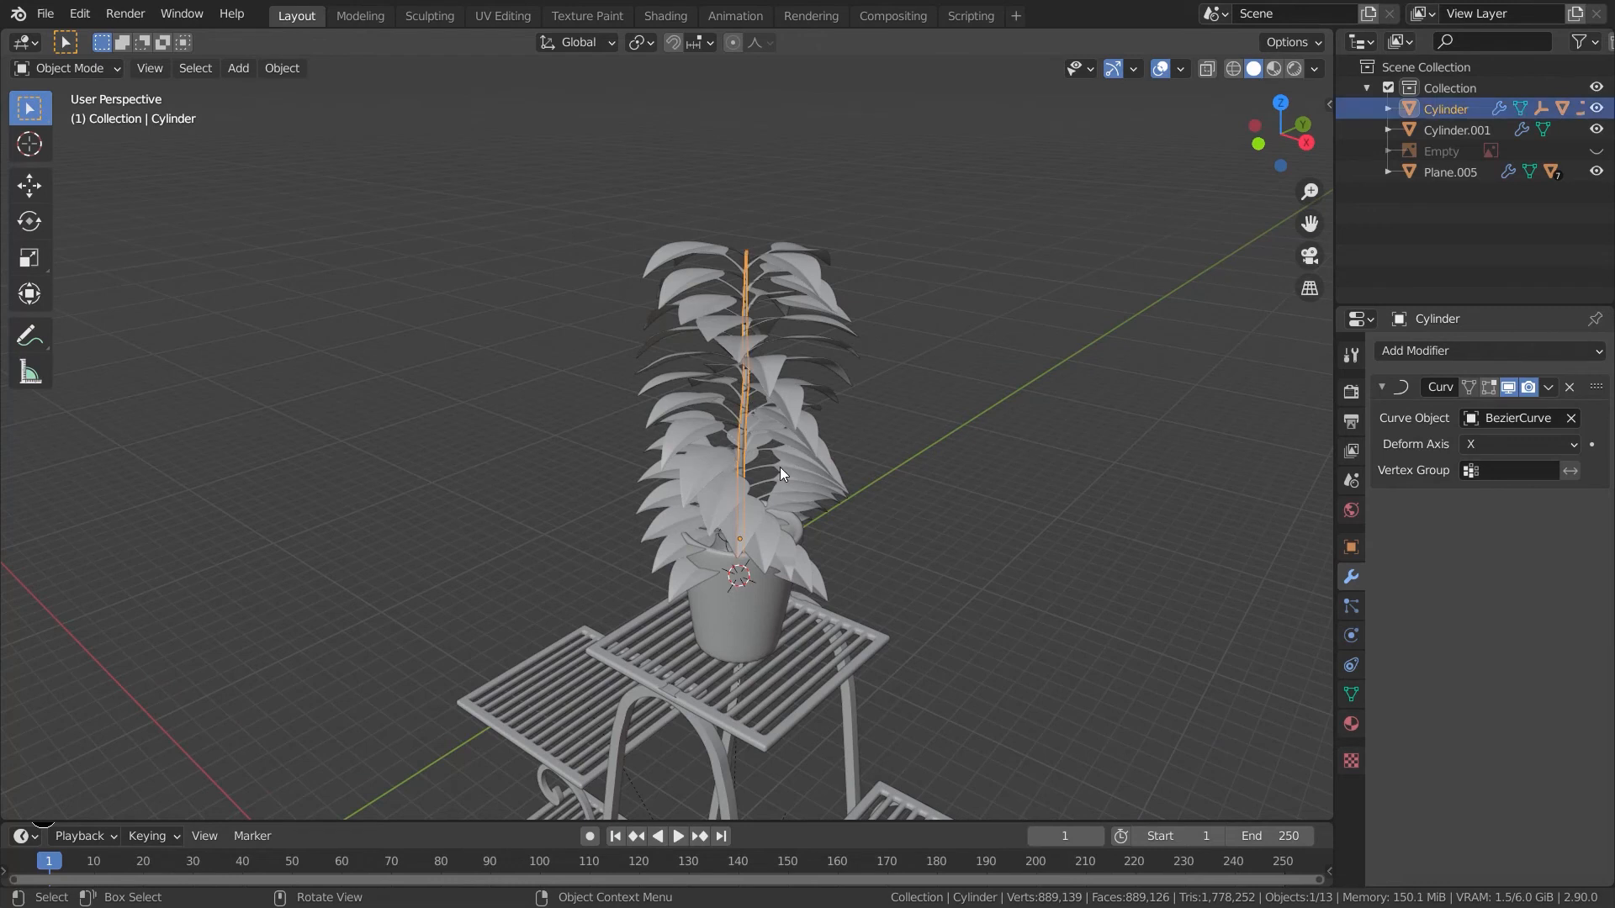
pyautogui.press('g')
pyautogui.press('z')
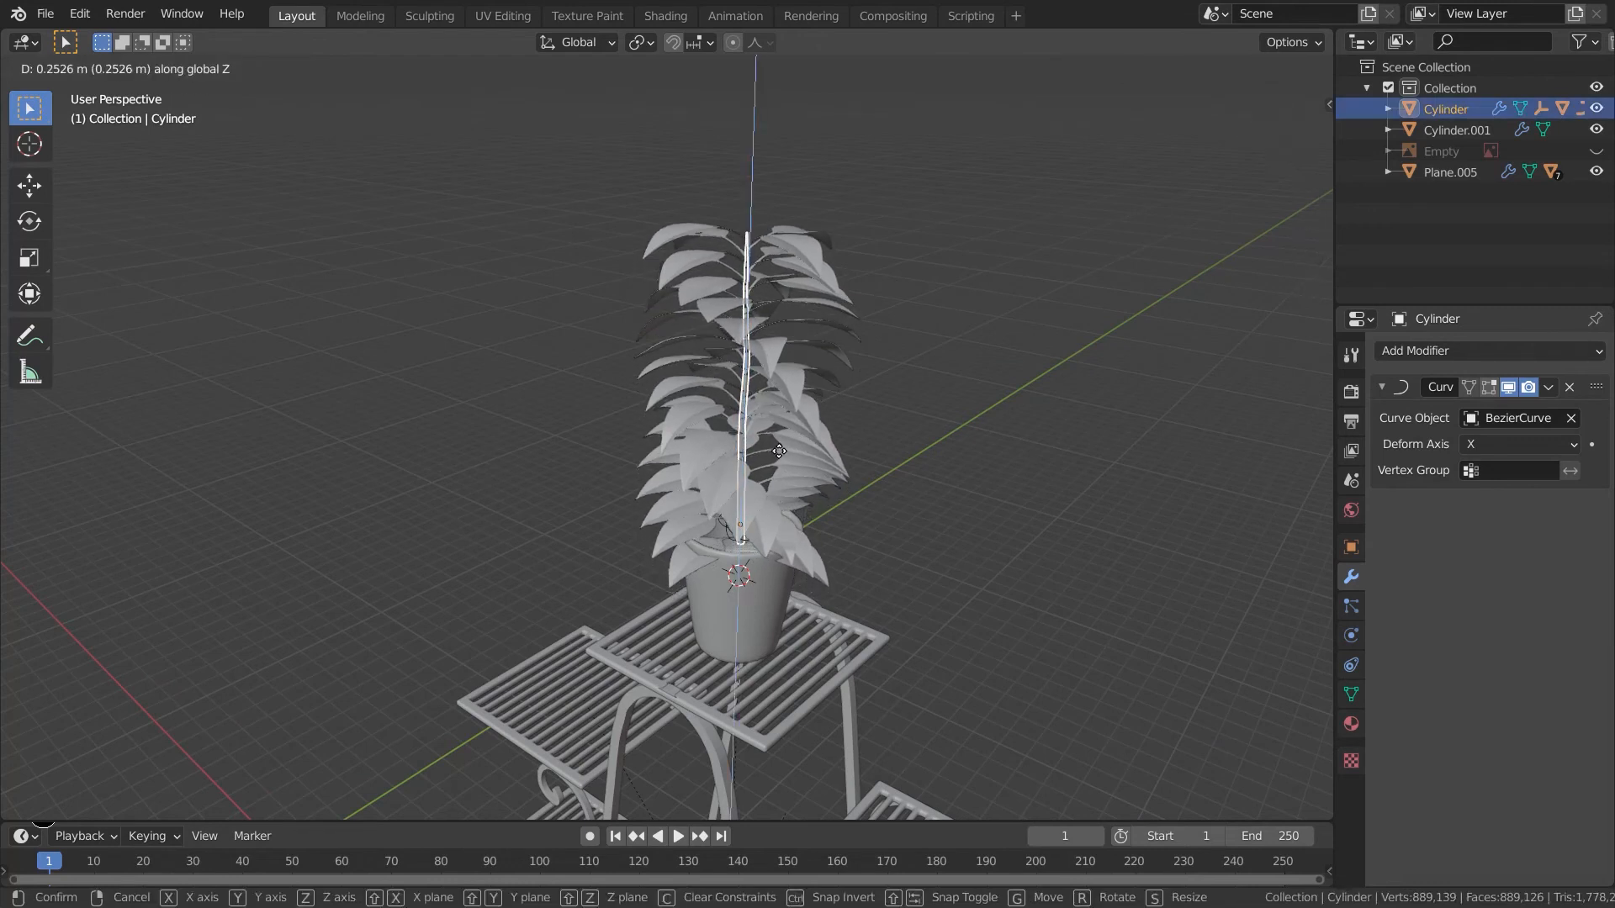
pyautogui.click(821, 542)
# - Rotate the plant about Z by about -30 degrees
pyautogui.press('r')
pyautogui.press('z')
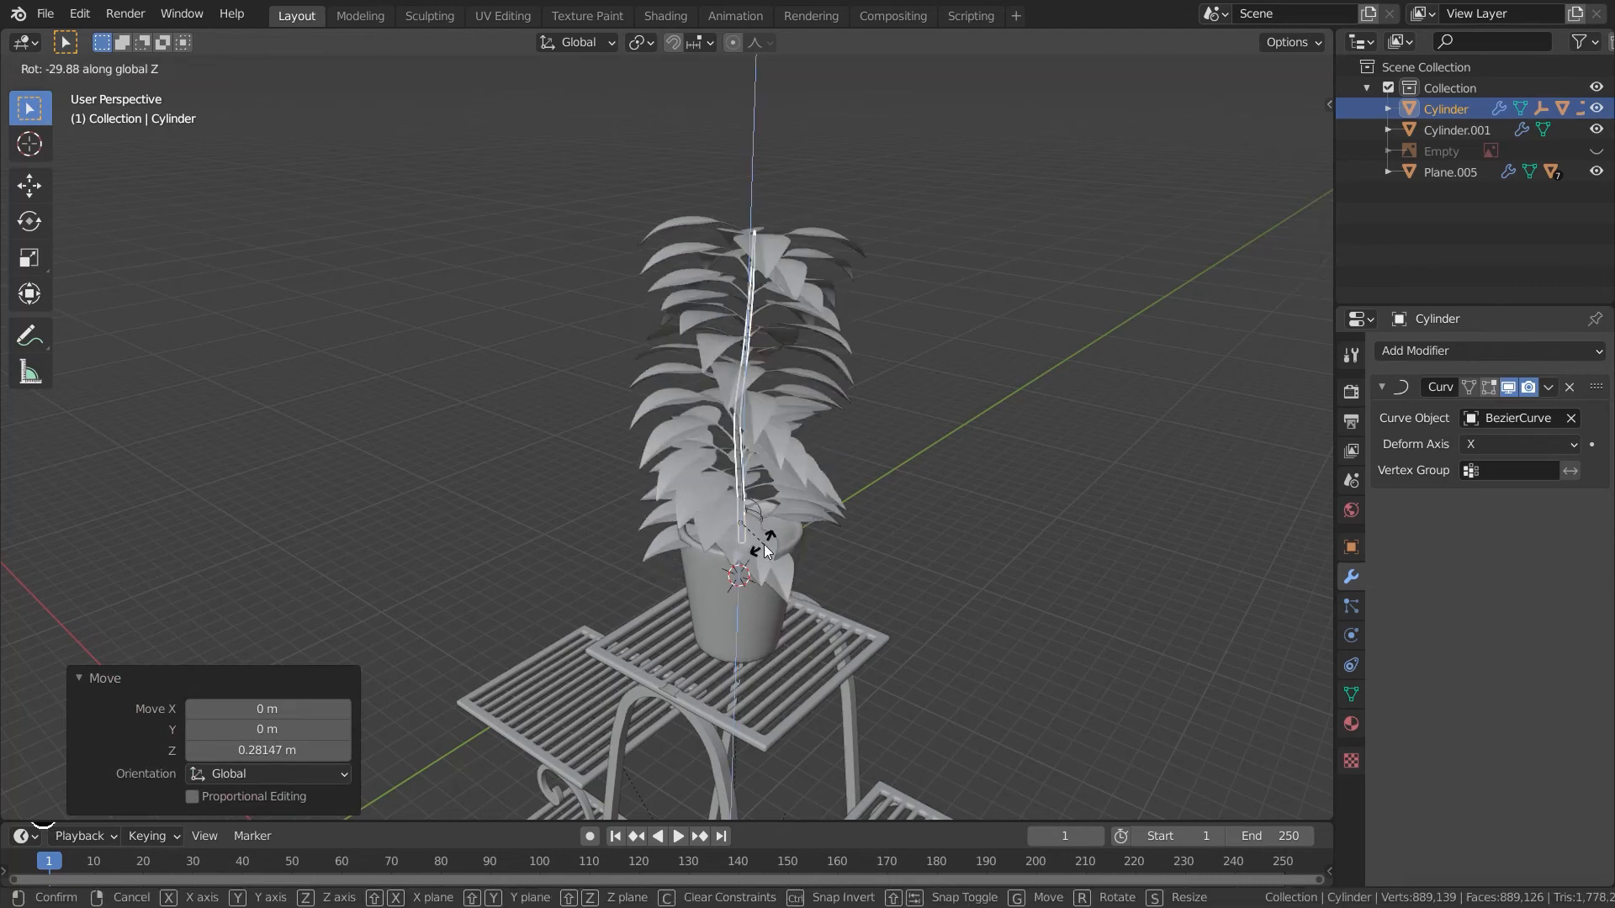
pyautogui.click(850, 571)
# - Parent the plant to the pot, keeping transforms, and switch to front view
pyautogui.keyDown('shift'); pyautogui.moveTo(881, 615); pyautogui.dragTo(925, 689, button='middle'); pyautogui.keyUp('shift')
pyautogui.moveTo(925, 689)
pyautogui.mouseDown(button='middle')
pyautogui.moveTo(922, 592)
pyautogui.moveTo(915, 682)
pyautogui.mouseUp(button='middle')
pyautogui.moveTo(875, 206); pyautogui.dragTo(672, 603)
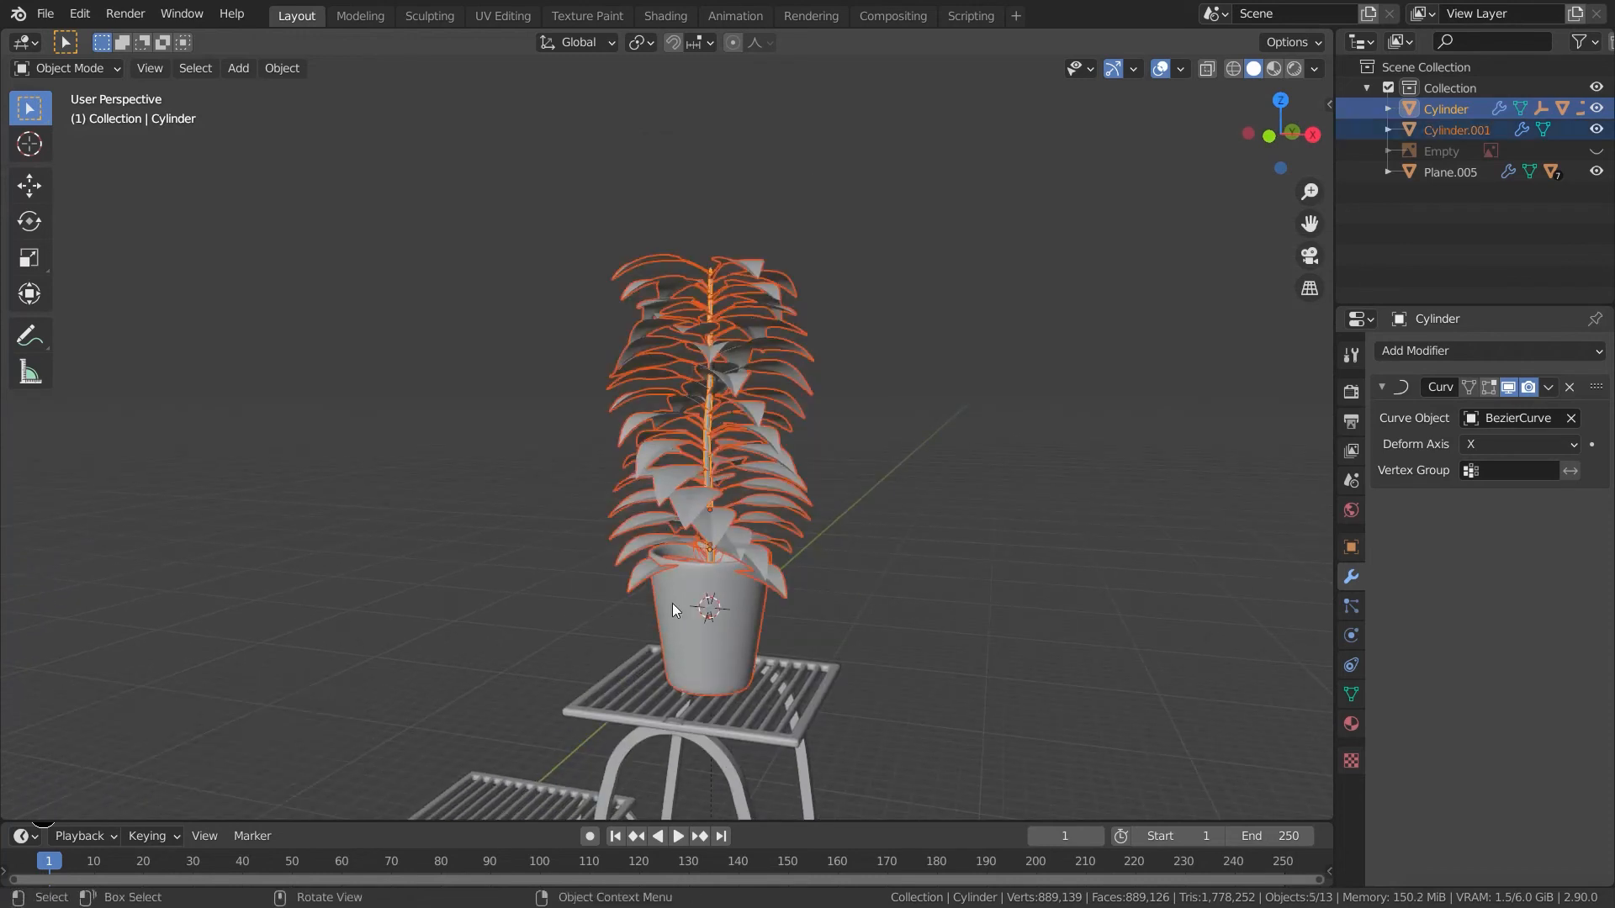
pyautogui.keyDown('shift'); pyautogui.click(718, 633); pyautogui.keyUp('shift')
pyautogui.hotkey('ctrl', 'p')
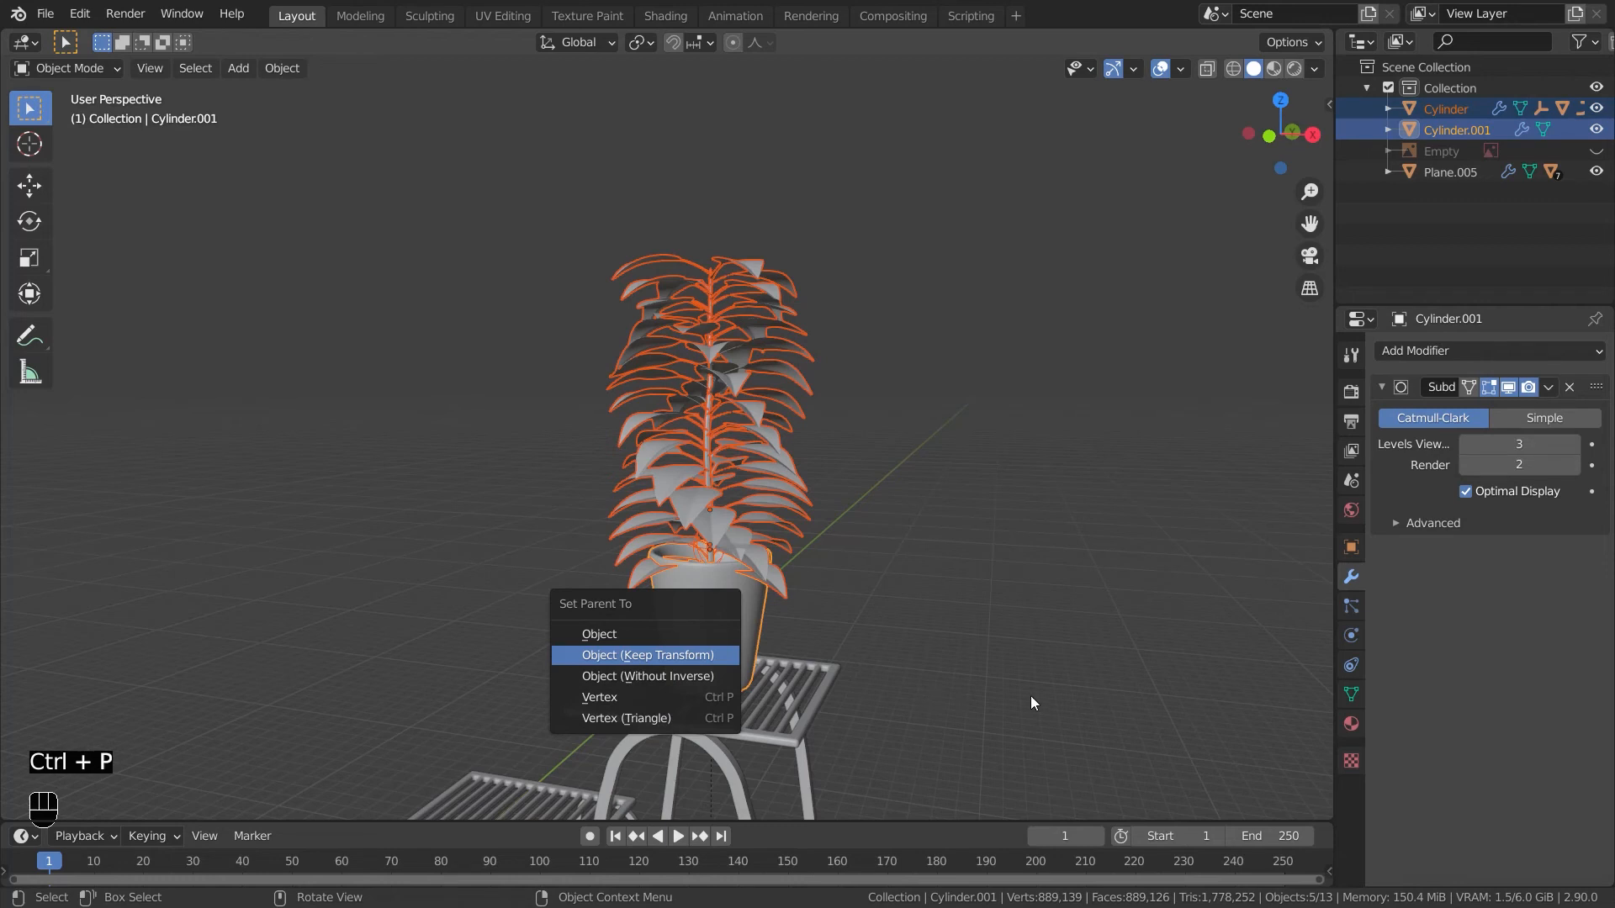
pyautogui.press('Return')
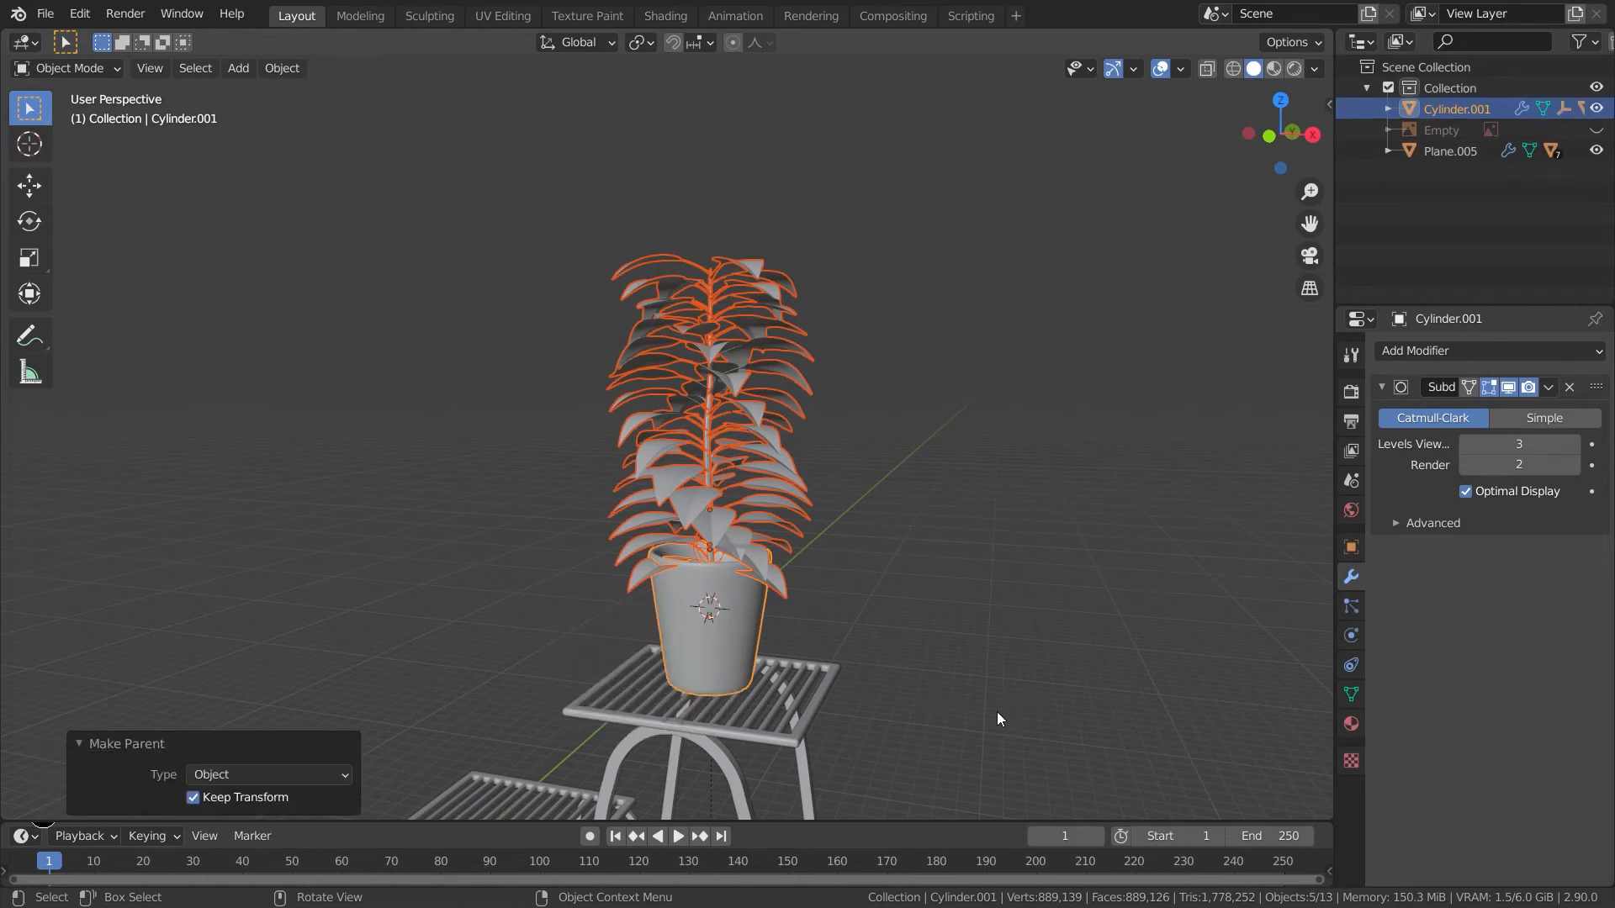
pyautogui.press('KP_3')
pyautogui.press('KP_1')
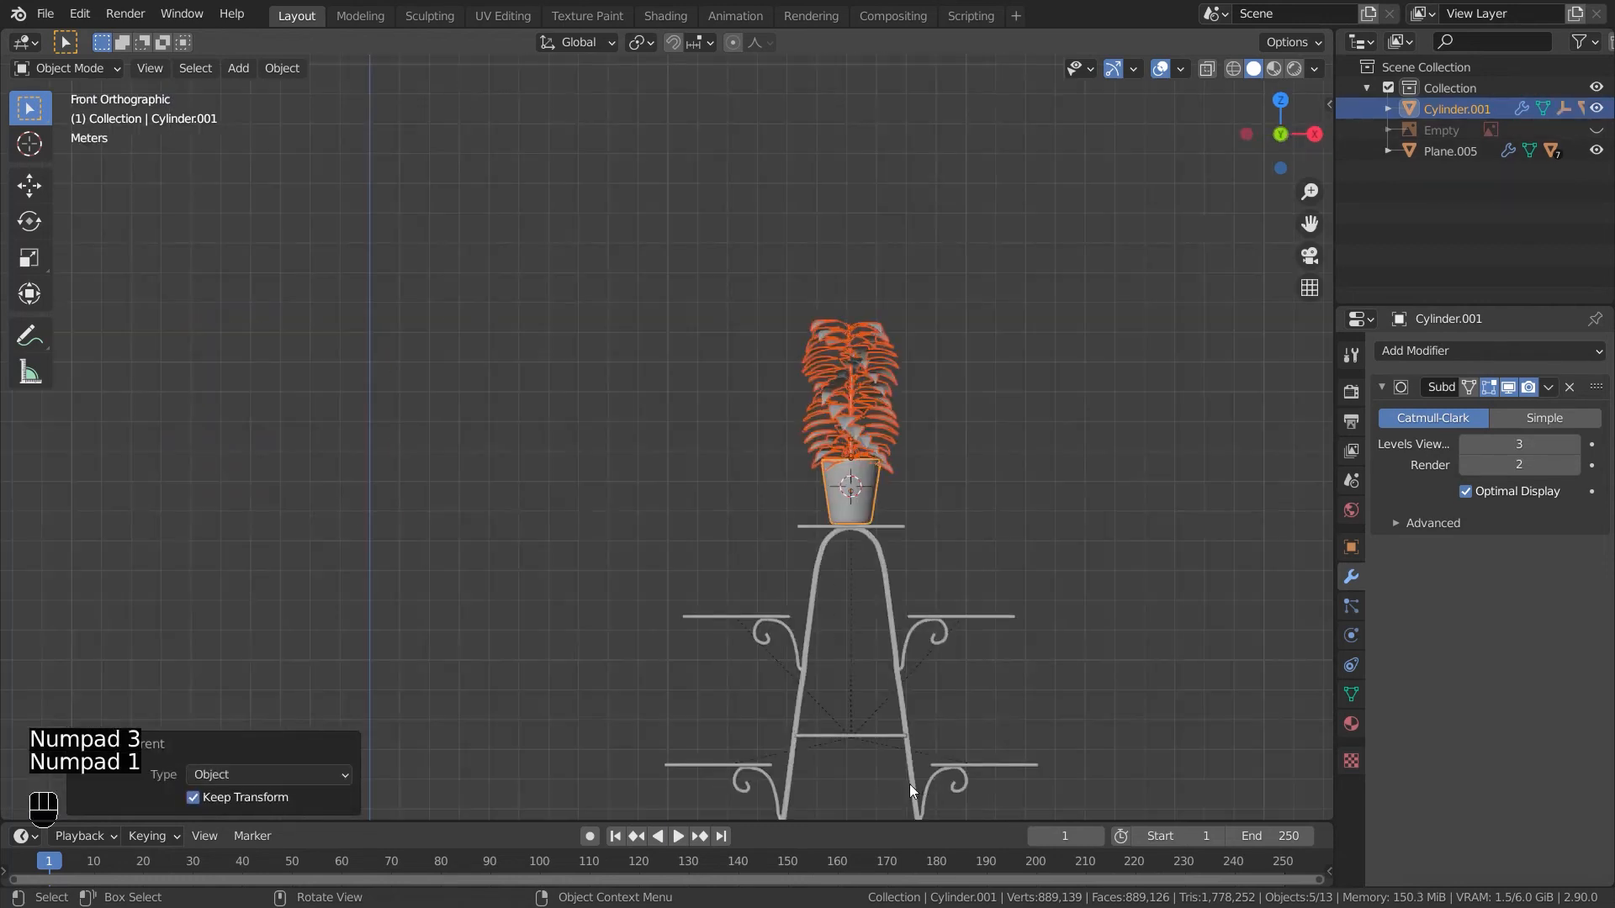
# - Select the potted plant and duplicate it linked onto the right and left upper side shelves
pyautogui.click(1057, 619)
pyautogui.keyDown('shift'); pyautogui.moveTo(925, 614); pyautogui.dragTo(788, 539, button='middle'); pyautogui.keyUp('shift')
pyautogui.click(747, 420)
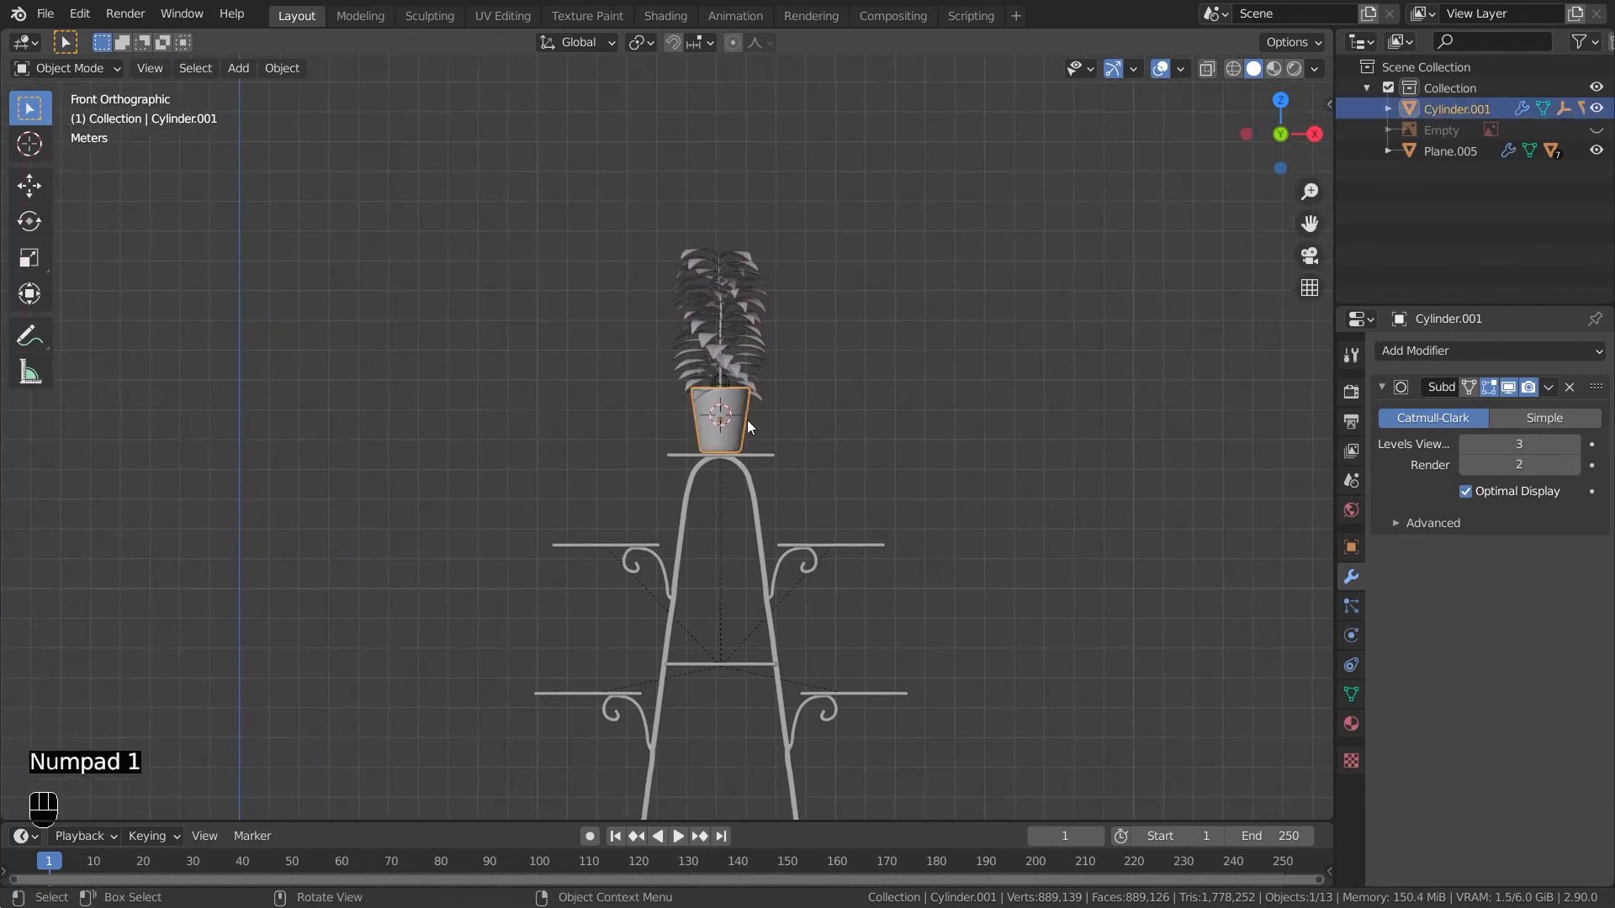
pyautogui.moveTo(794, 434); pyautogui.dragTo(552, 220)
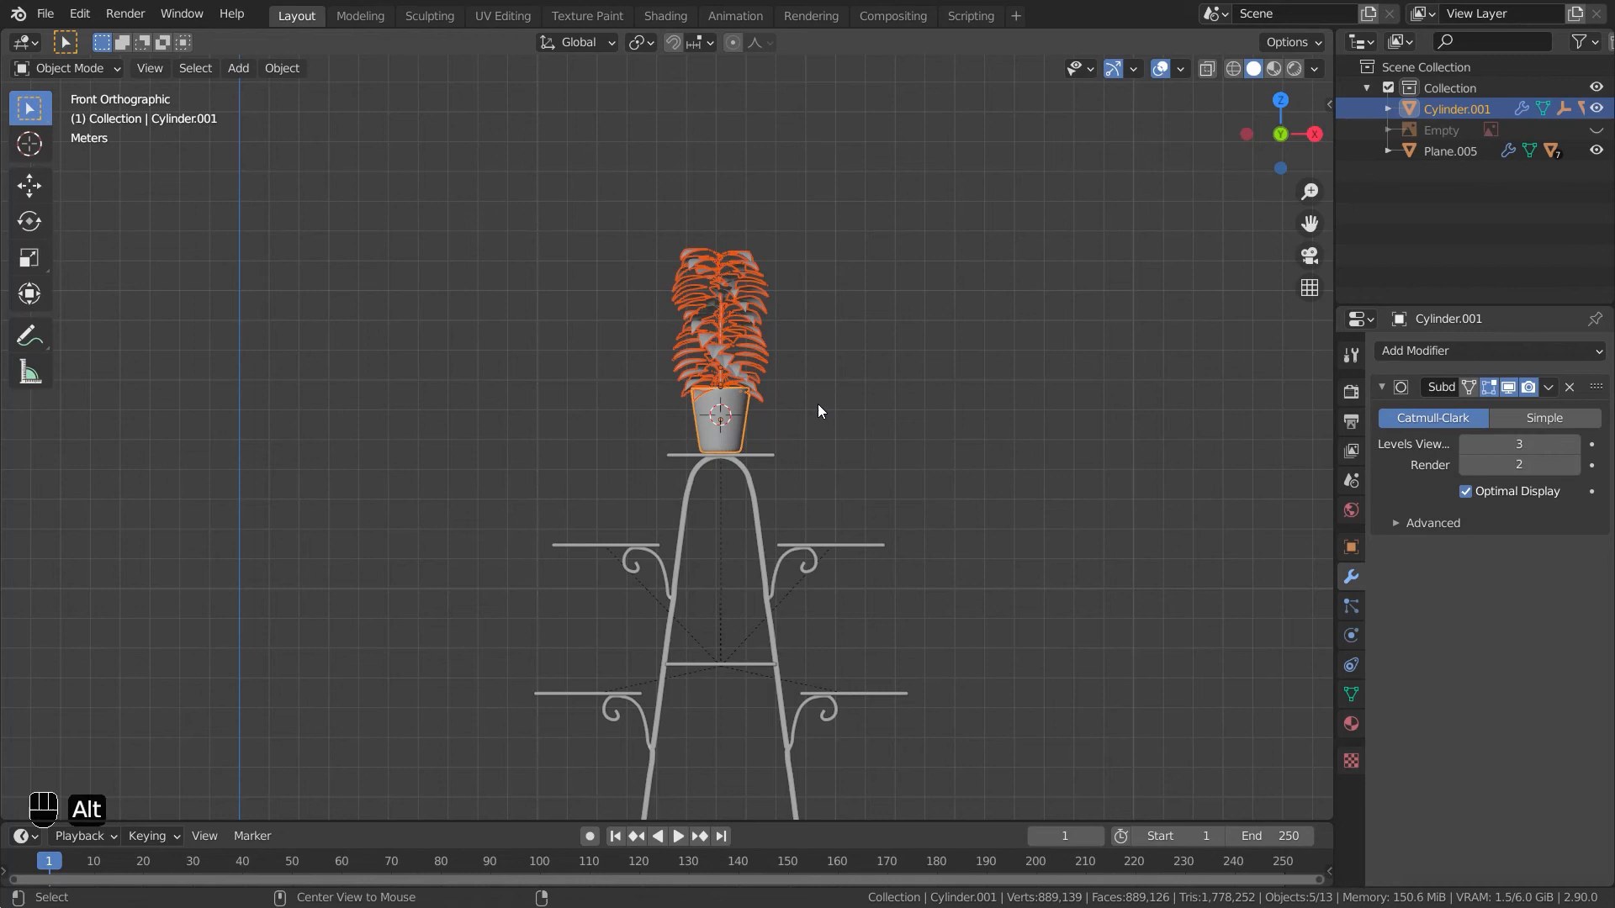
pyautogui.hotkey('alt', 'd')
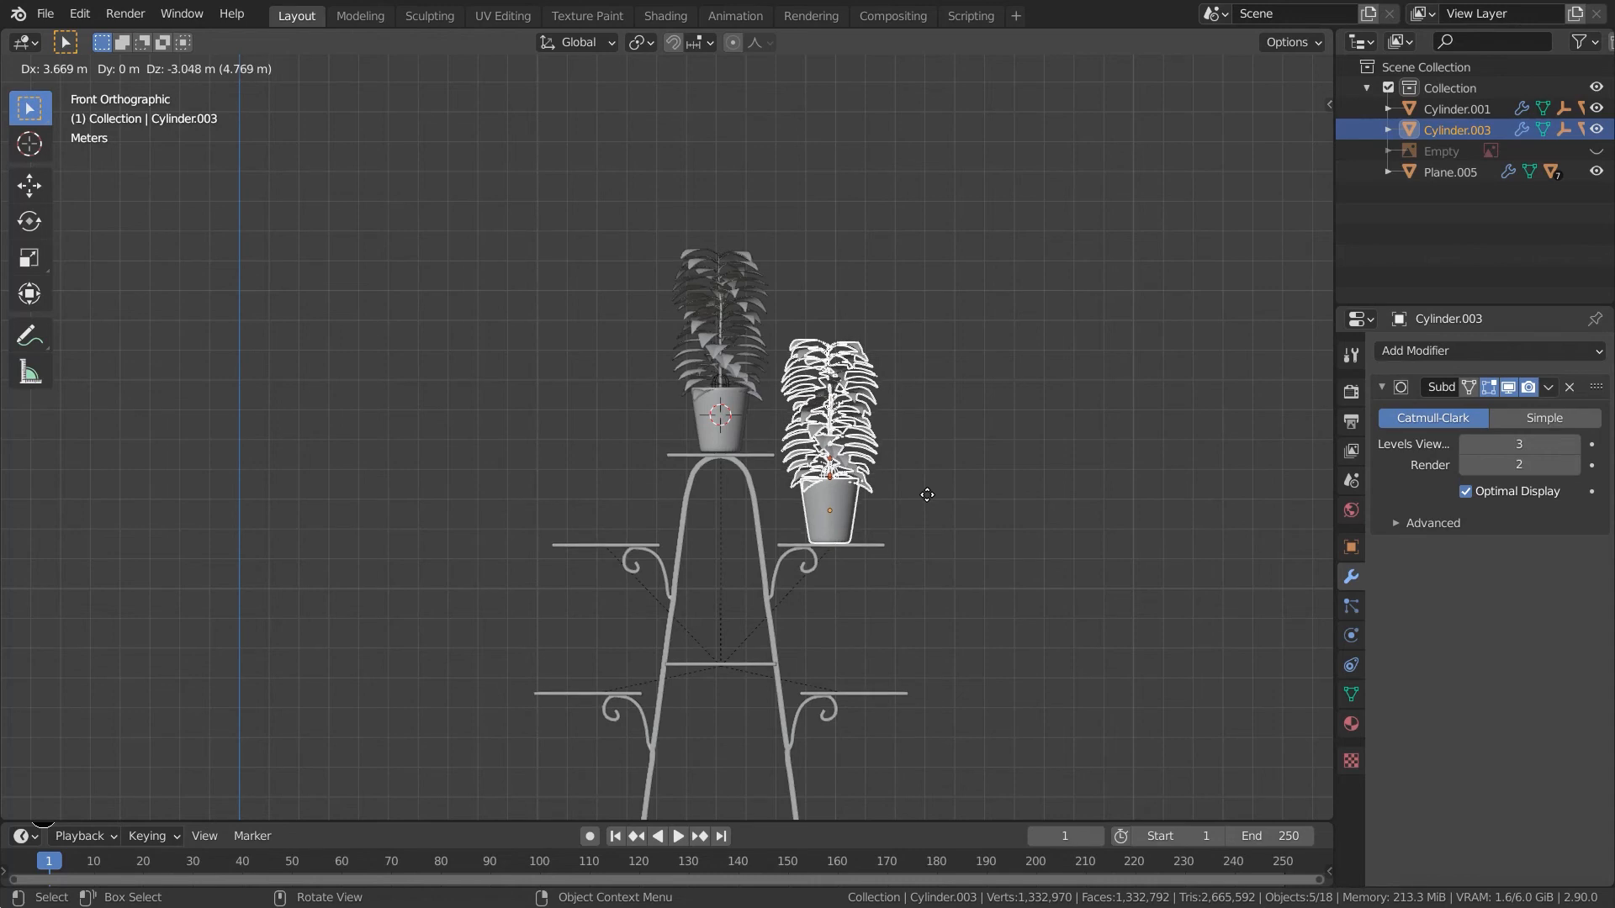
pyautogui.click(927, 494)
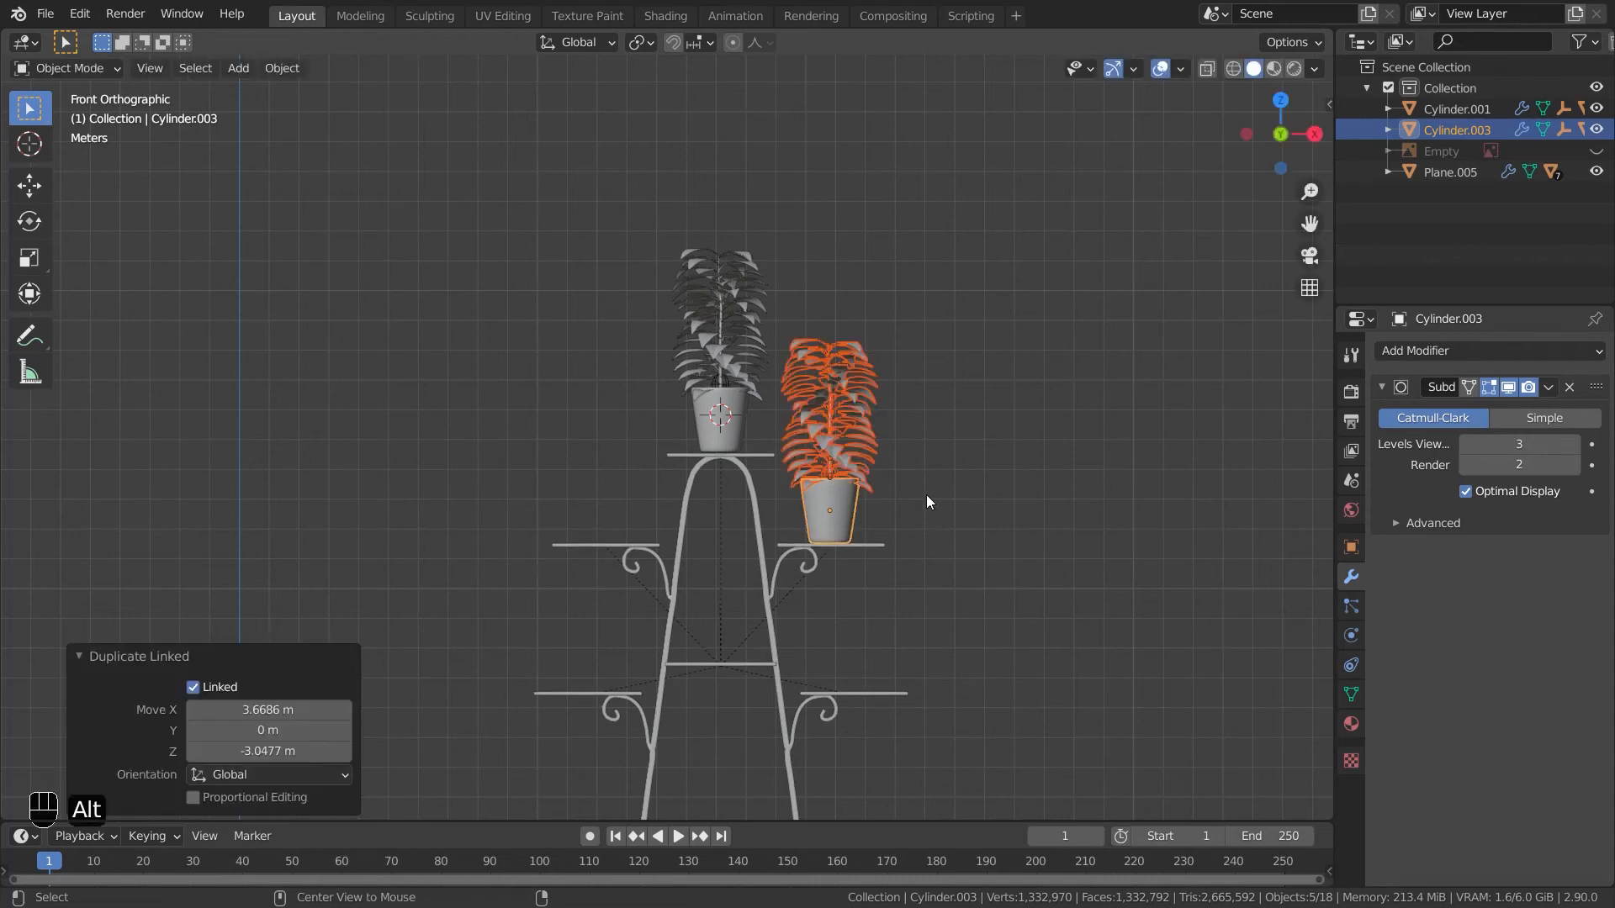
pyautogui.hotkey('alt', 'd')
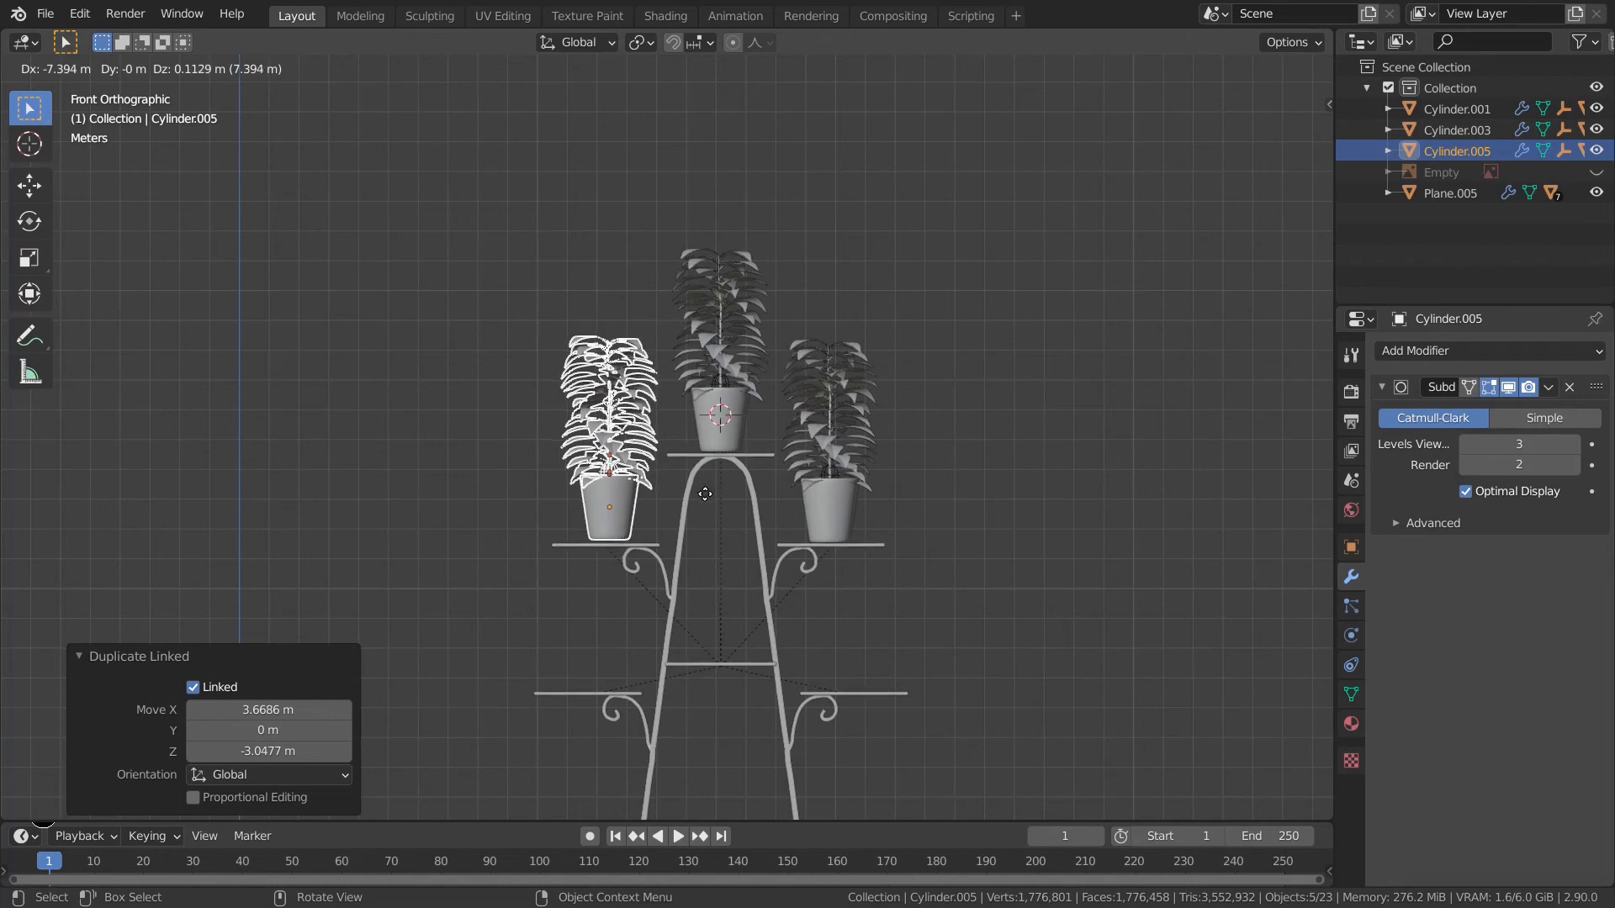
pyautogui.click(714, 502)
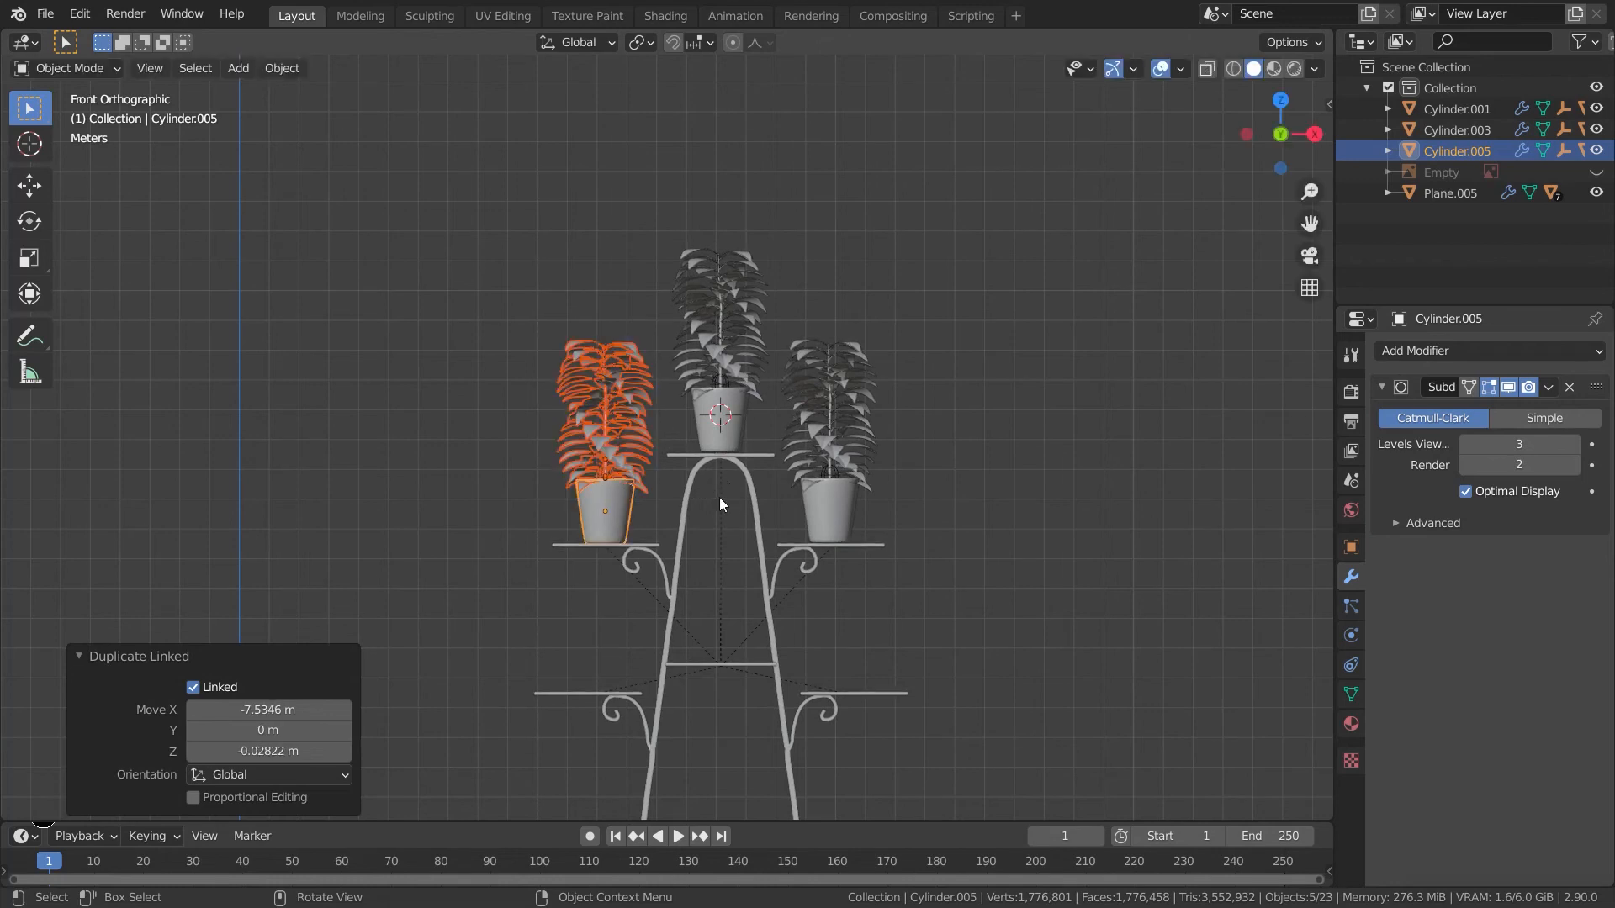
# - Duplicate the potted plant linked down onto the lower left shelf
pyautogui.hotkey('alt', 'd')
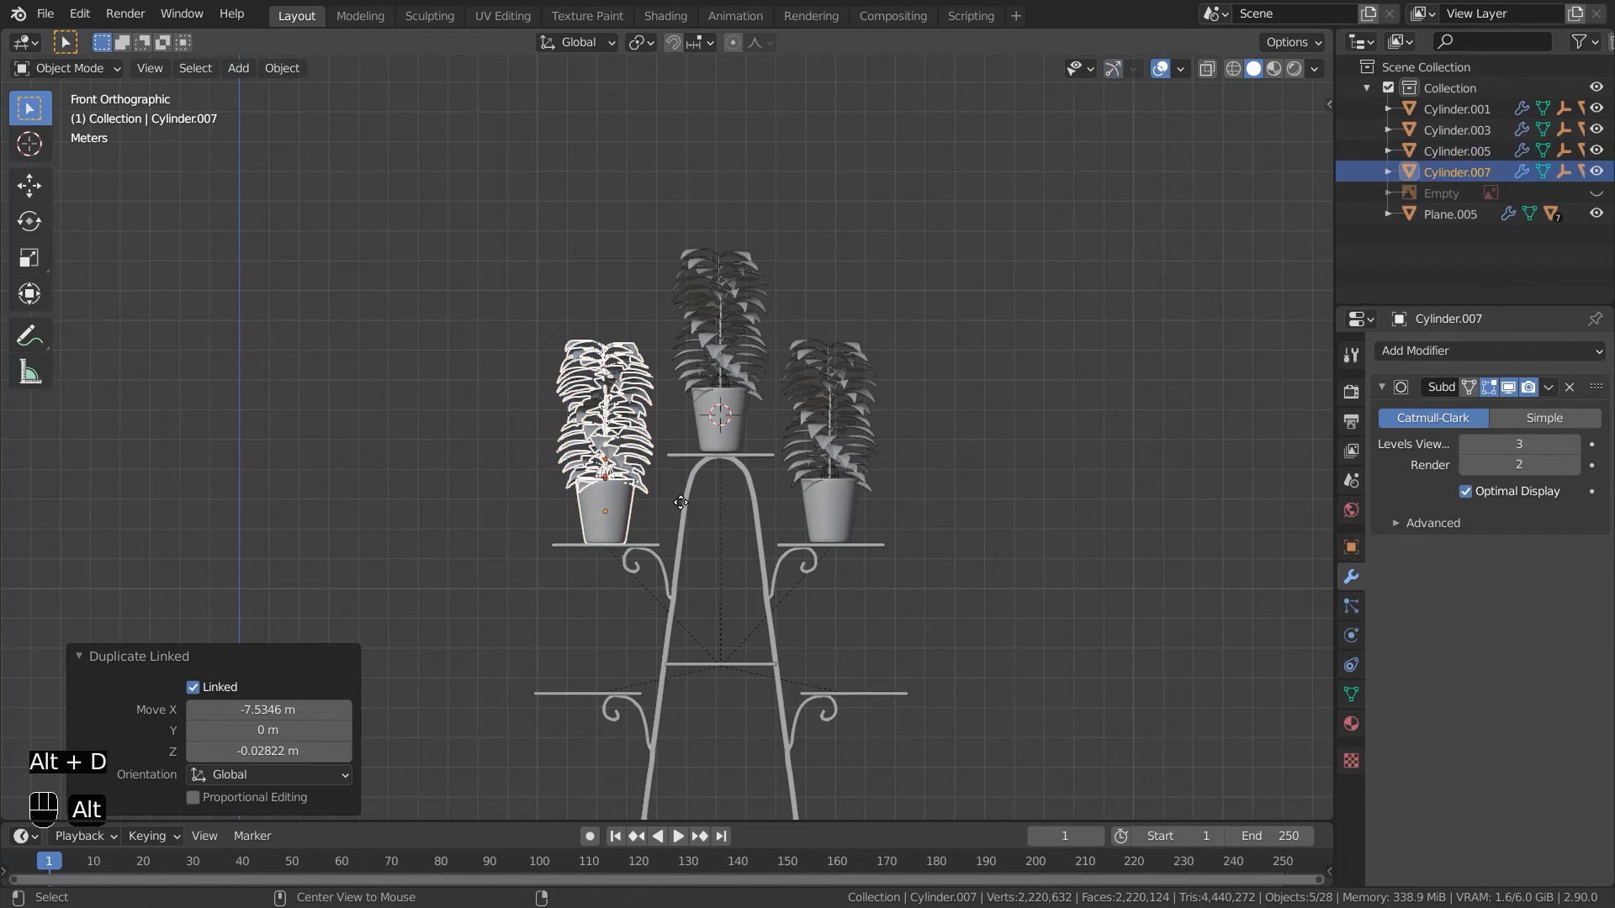
pyautogui.click(667, 619)
pyautogui.scroll(3, 673, 639)
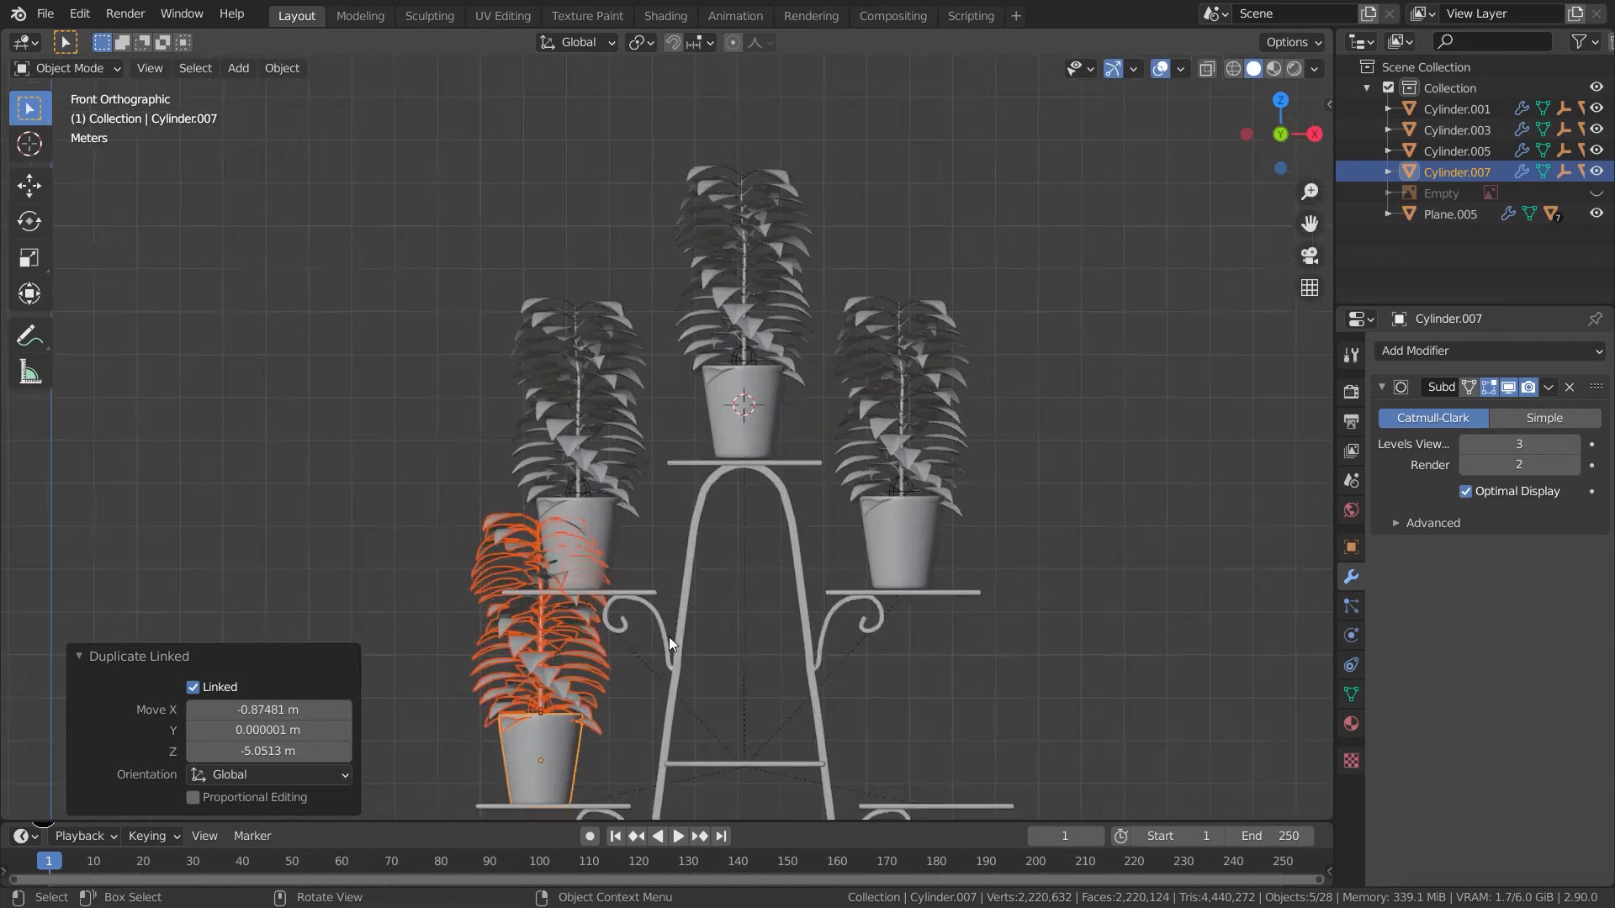
pyautogui.keyDown('shift'); pyautogui.moveTo(683, 675); pyautogui.dragTo(750, 528, button='middle'); pyautogui.keyUp('shift')
pyautogui.scroll(2, 632, 553)
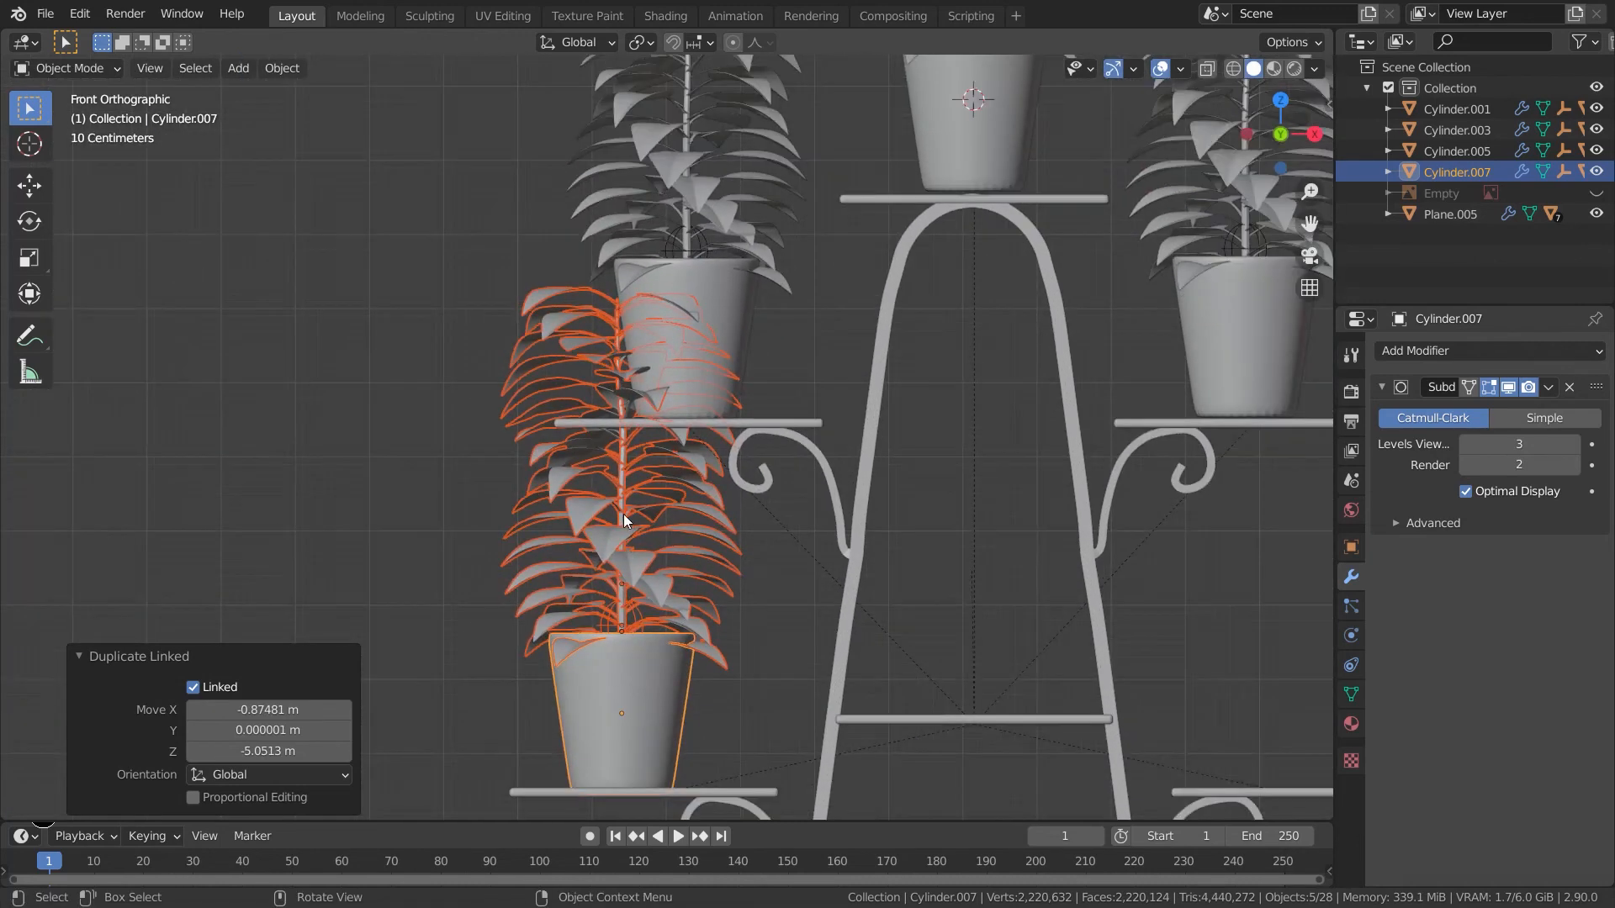
pyautogui.click(619, 516)
pyautogui.press('s')
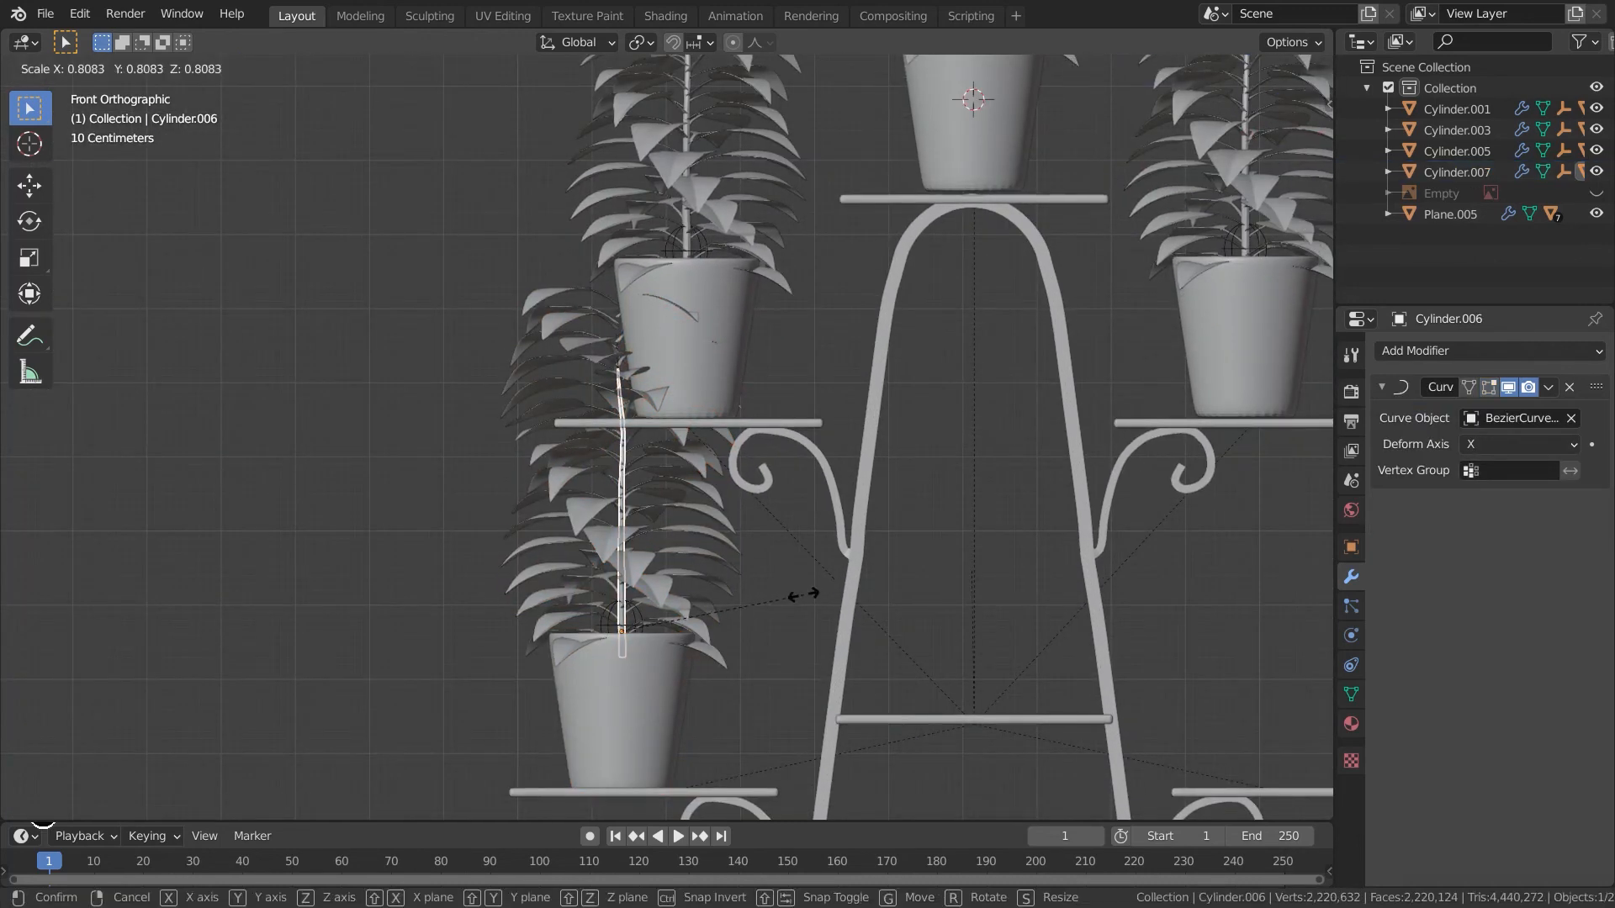
pyautogui.click(714, 646)
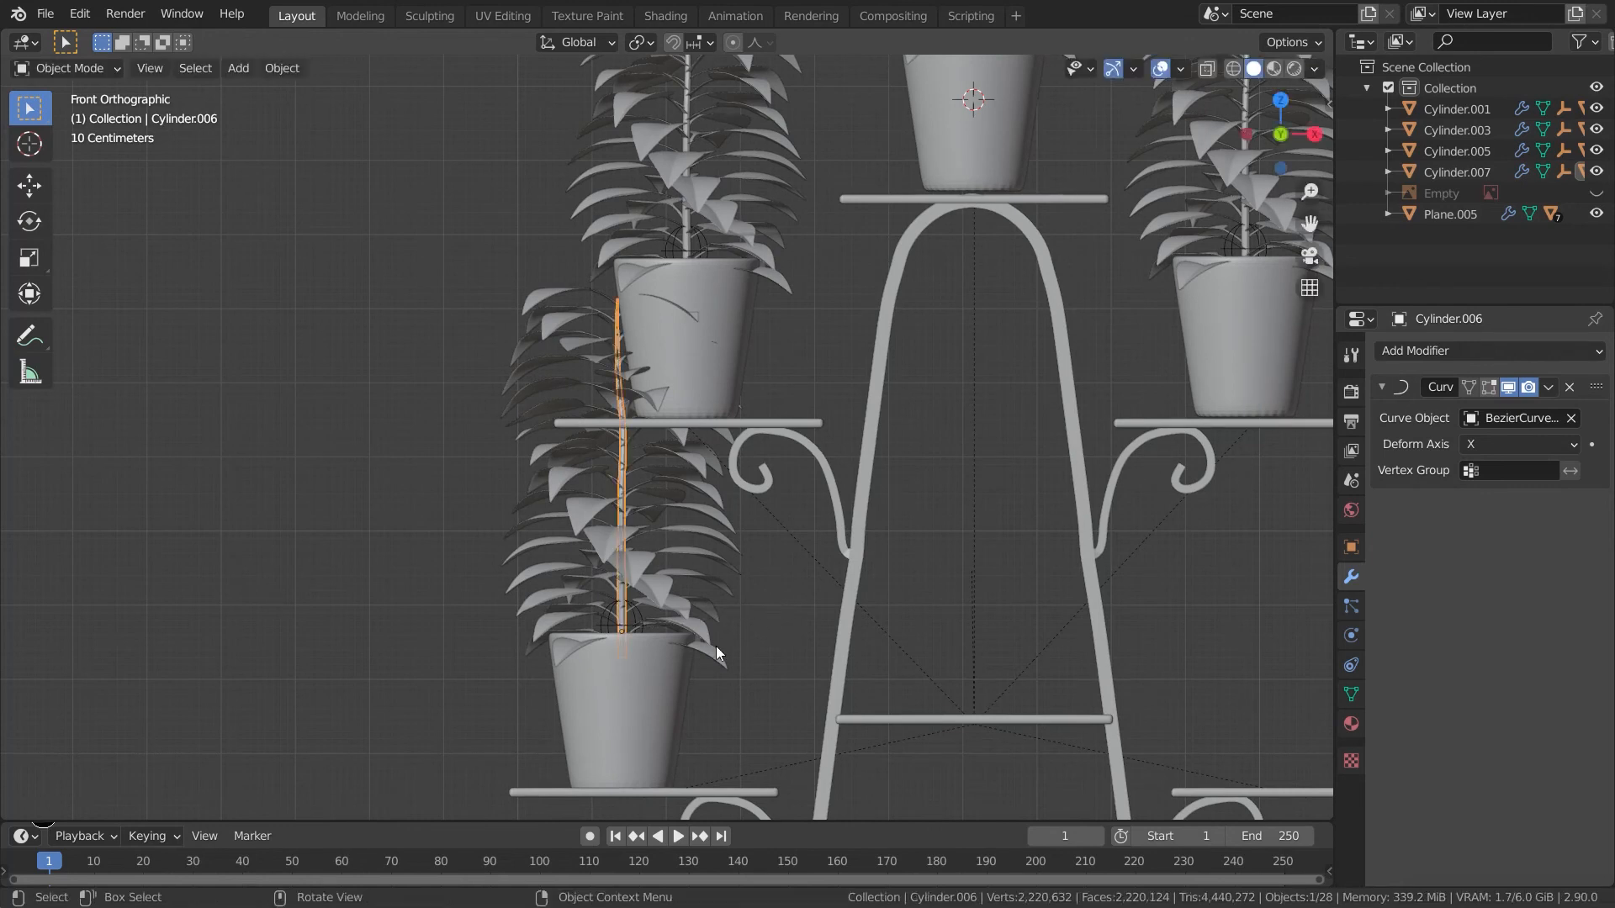
# - Scale the lower left pot and plant to 0.702 and move it down along Z onto its shelf
pyautogui.click(686, 673)
pyautogui.press('s')
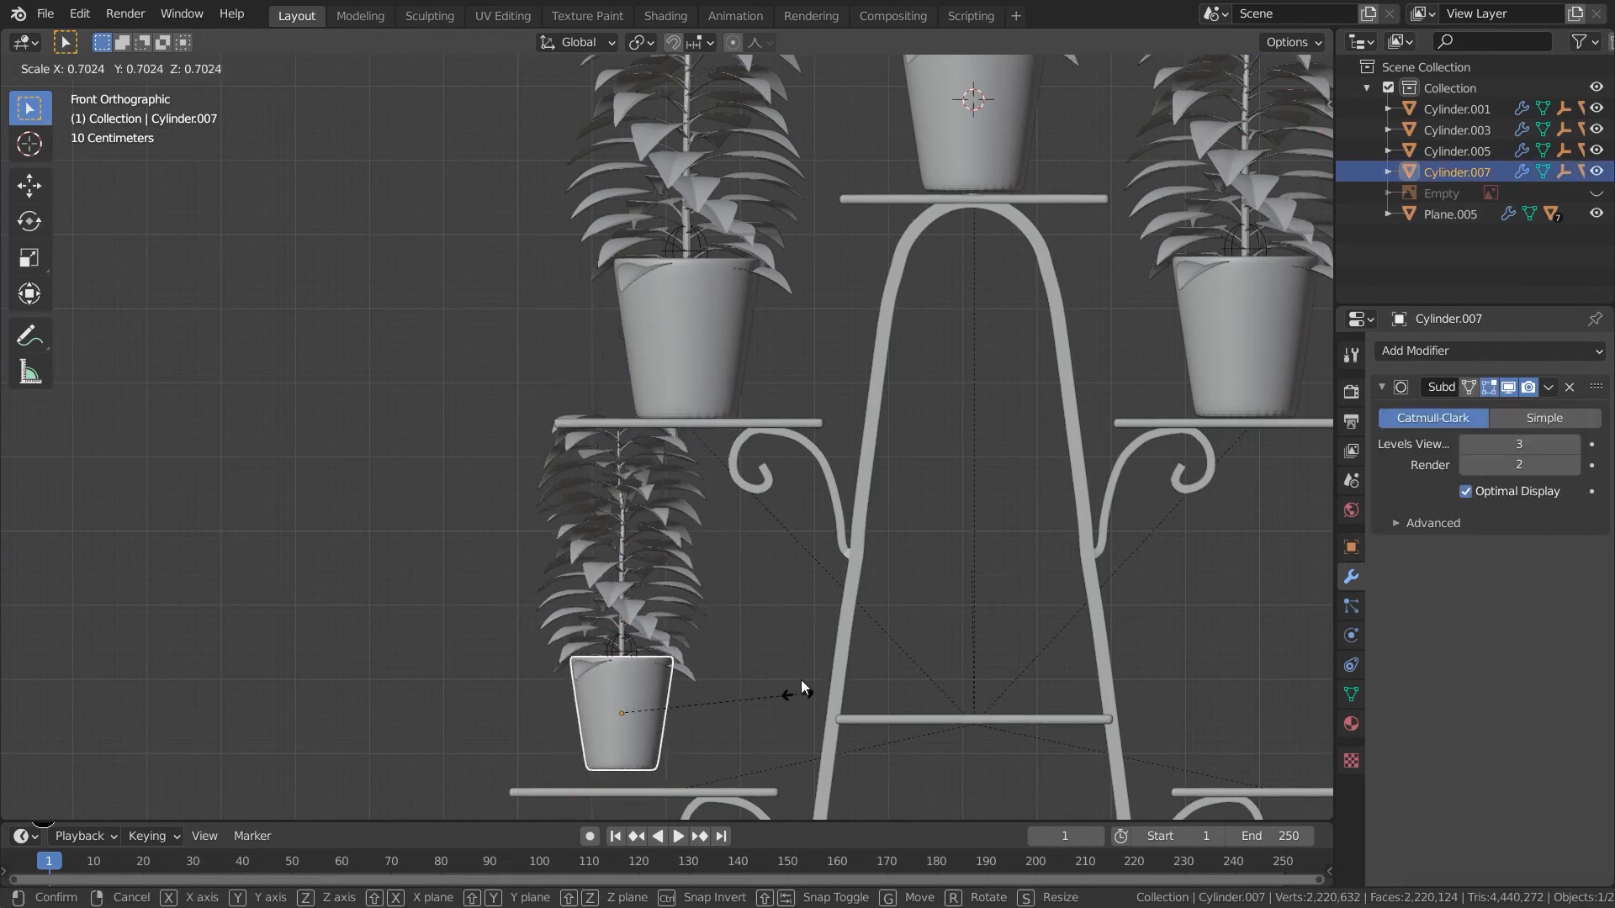
pyautogui.click(800, 679)
pyautogui.press('g')
pyautogui.press('z')
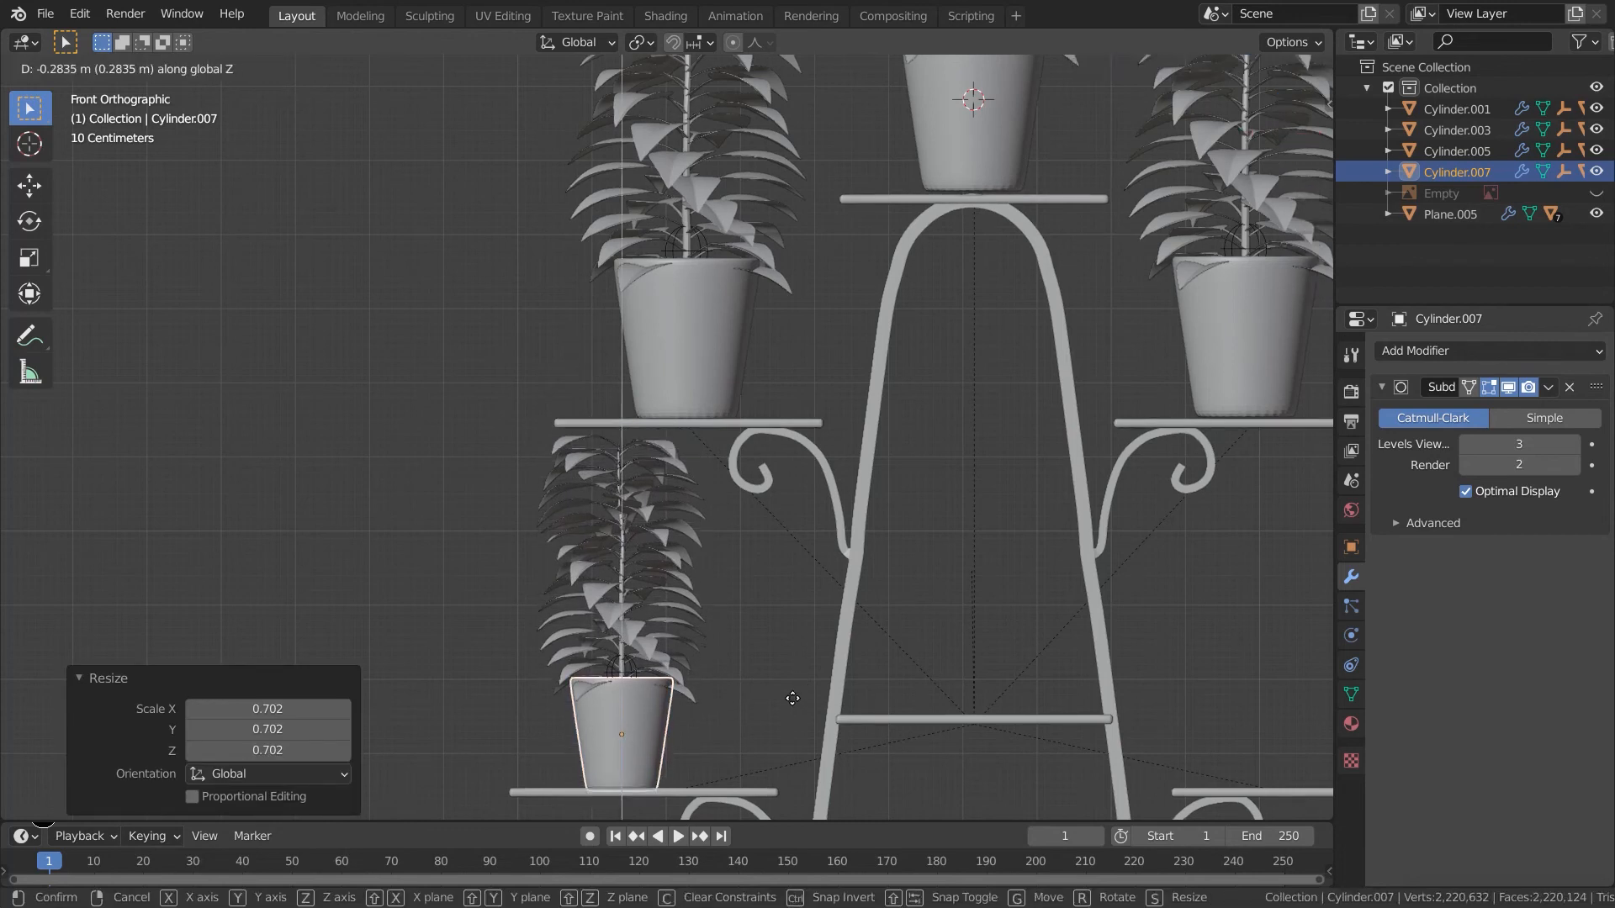
pyautogui.click(737, 745)
# - Duplicate the smaller potted plant linked along X onto the lower right shelf
pyautogui.moveTo(745, 753); pyautogui.dragTo(476, 501)
pyautogui.keyDown('shift'); pyautogui.moveTo(1127, 718); pyautogui.dragTo(542, 617, button='middle'); pyautogui.keyUp('shift')
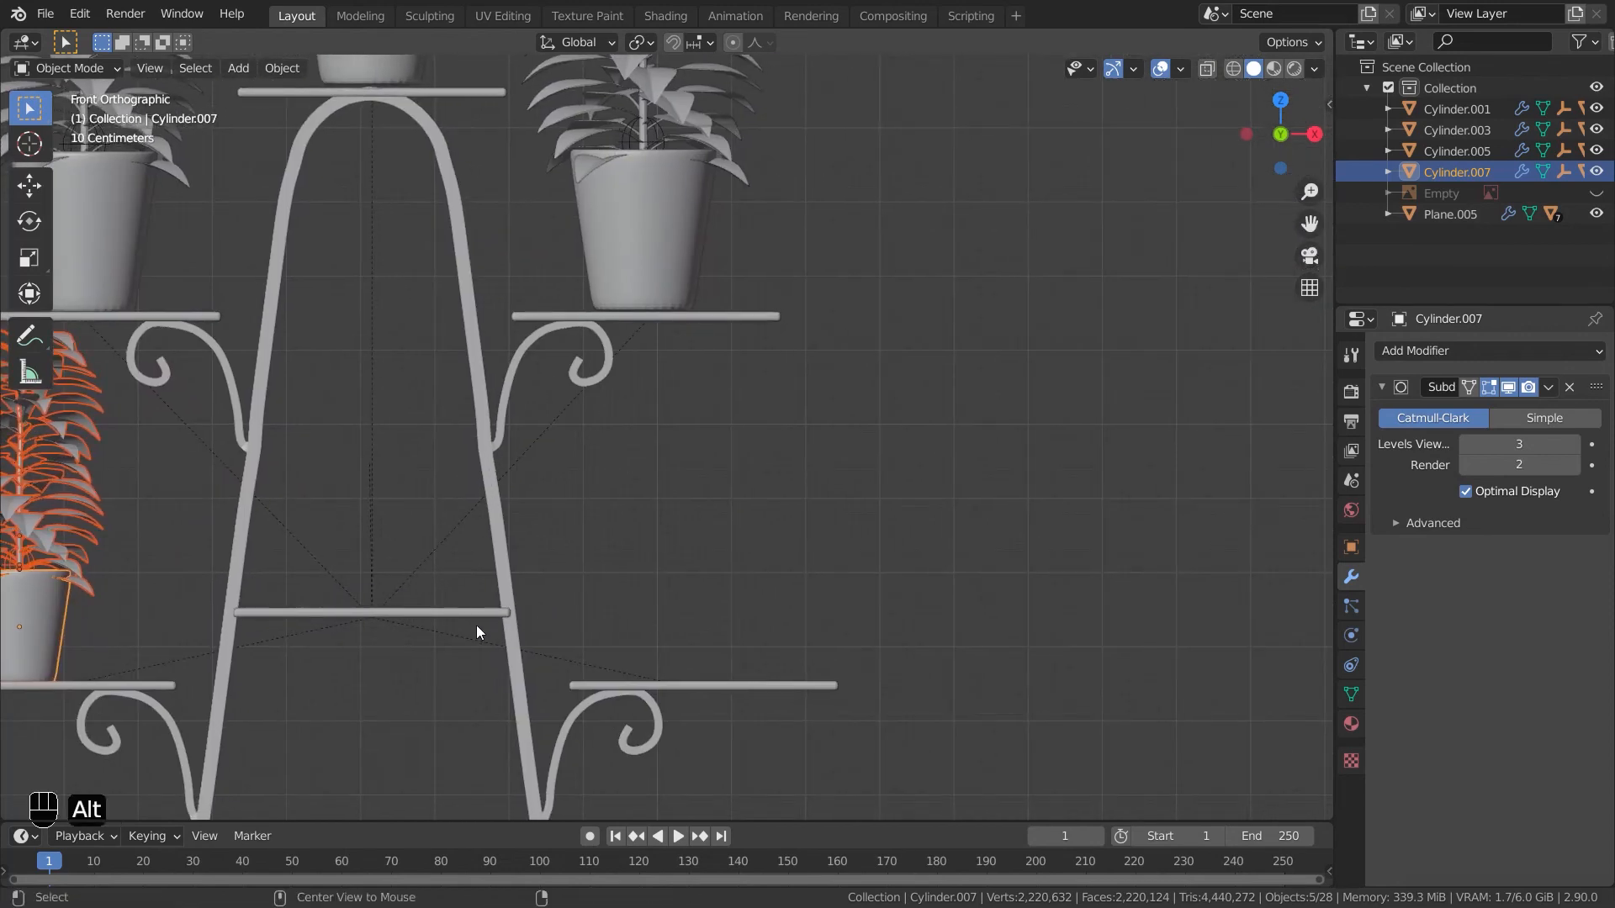
pyautogui.hotkey('alt', 'd')
pyautogui.press('x')
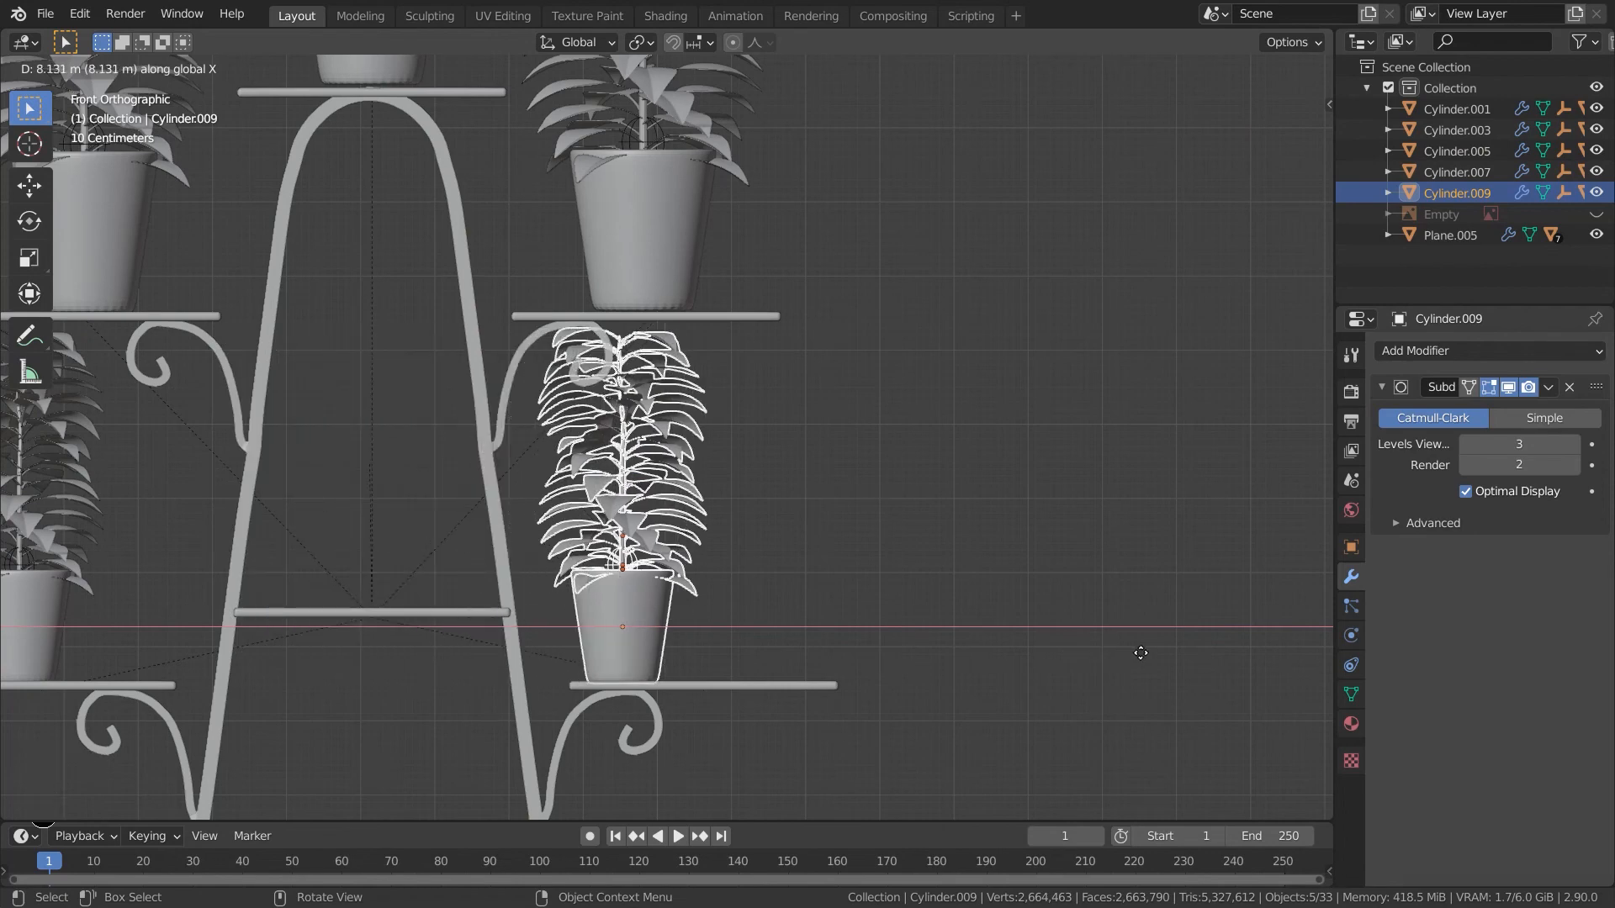
pyautogui.click(1210, 651)
pyautogui.keyDown('shift'); pyautogui.moveTo(902, 722); pyautogui.dragTo(1153, 791, button='middle'); pyautogui.keyUp('shift')
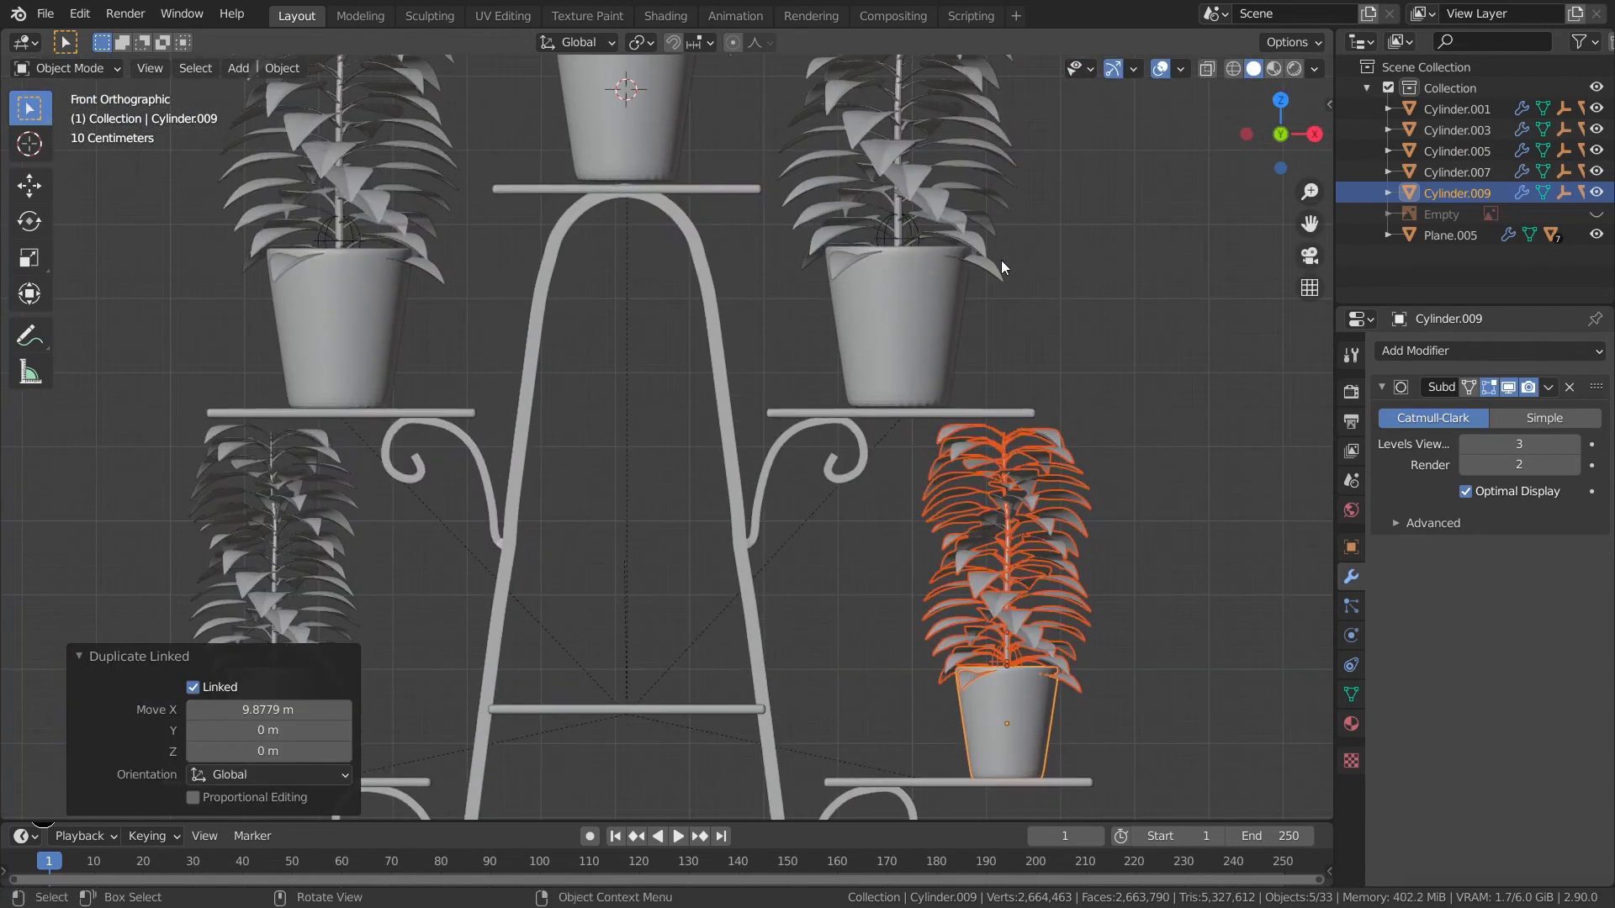
# - Duplicate a potted plant linked onto the lower middle shelf, scale it down and move it along Z
pyautogui.keyDown('shift'); pyautogui.moveTo(982, 279); pyautogui.dragTo(915, 470, button='middle'); pyautogui.keyUp('shift')
pyautogui.moveTo(958, 496); pyautogui.dragTo(811, 395)
pyautogui.hotkey('alt', 'd')
pyautogui.click(789, 622)
pyautogui.keyDown('shift'); pyautogui.moveTo(790, 624); pyautogui.dragTo(843, 425, button='middle'); pyautogui.keyUp('shift')
pyautogui.press('s')
pyautogui.click(768, 510)
pyautogui.press('g')
pyautogui.press('z')
pyautogui.click(767, 545)
# - Rotate the lower middle plant freely about Z
pyautogui.click(667, 599)
pyautogui.press('r')
pyautogui.press('z')
pyautogui.press('Return')
# - Rotate the upper right potted plant 120 degrees about Z
pyautogui.click(933, 362)
pyautogui.press('r')
pyautogui.press('z')
pyautogui.press('1')
pyautogui.press('2')
pyautogui.press('0')
pyautogui.press('Return')
# - Rotate the upper left potted plant 60 degrees about Z
pyautogui.click(362, 336)
pyautogui.press('r')
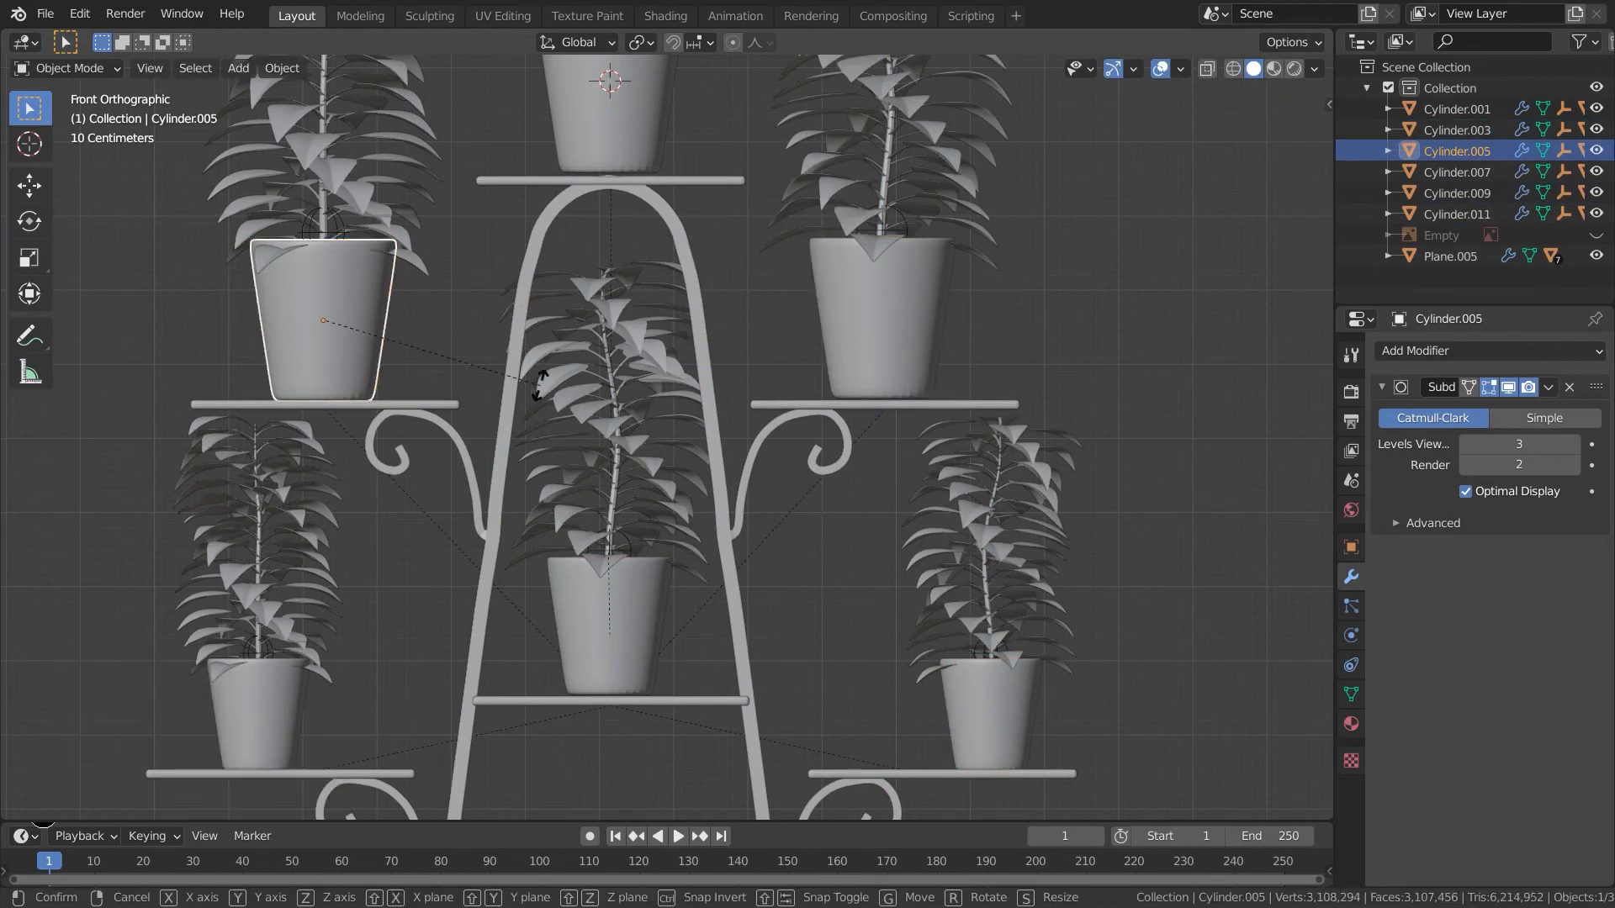
pyautogui.press('z')
pyautogui.press('6')
pyautogui.press('0')
pyautogui.press('Return')
# - Rotate the lower left potted plant 87 degrees about Z
pyautogui.keyDown('shift'); pyautogui.moveTo(405, 676); pyautogui.dragTo(515, 541, button='middle'); pyautogui.keyUp('shift')
pyautogui.click(387, 584)
pyautogui.press('r')
pyautogui.press('z')
pyautogui.press('8')
pyautogui.press('7')
pyautogui.press('Return')
# - Give the leaves a new material with a bright green base colour and switch to material preview shading
pyautogui.keyDown('shift'); pyautogui.moveTo(1258, 461); pyautogui.dragTo(830, 598, button='middle'); pyautogui.keyUp('shift')
pyautogui.scroll(5, 799, 595)
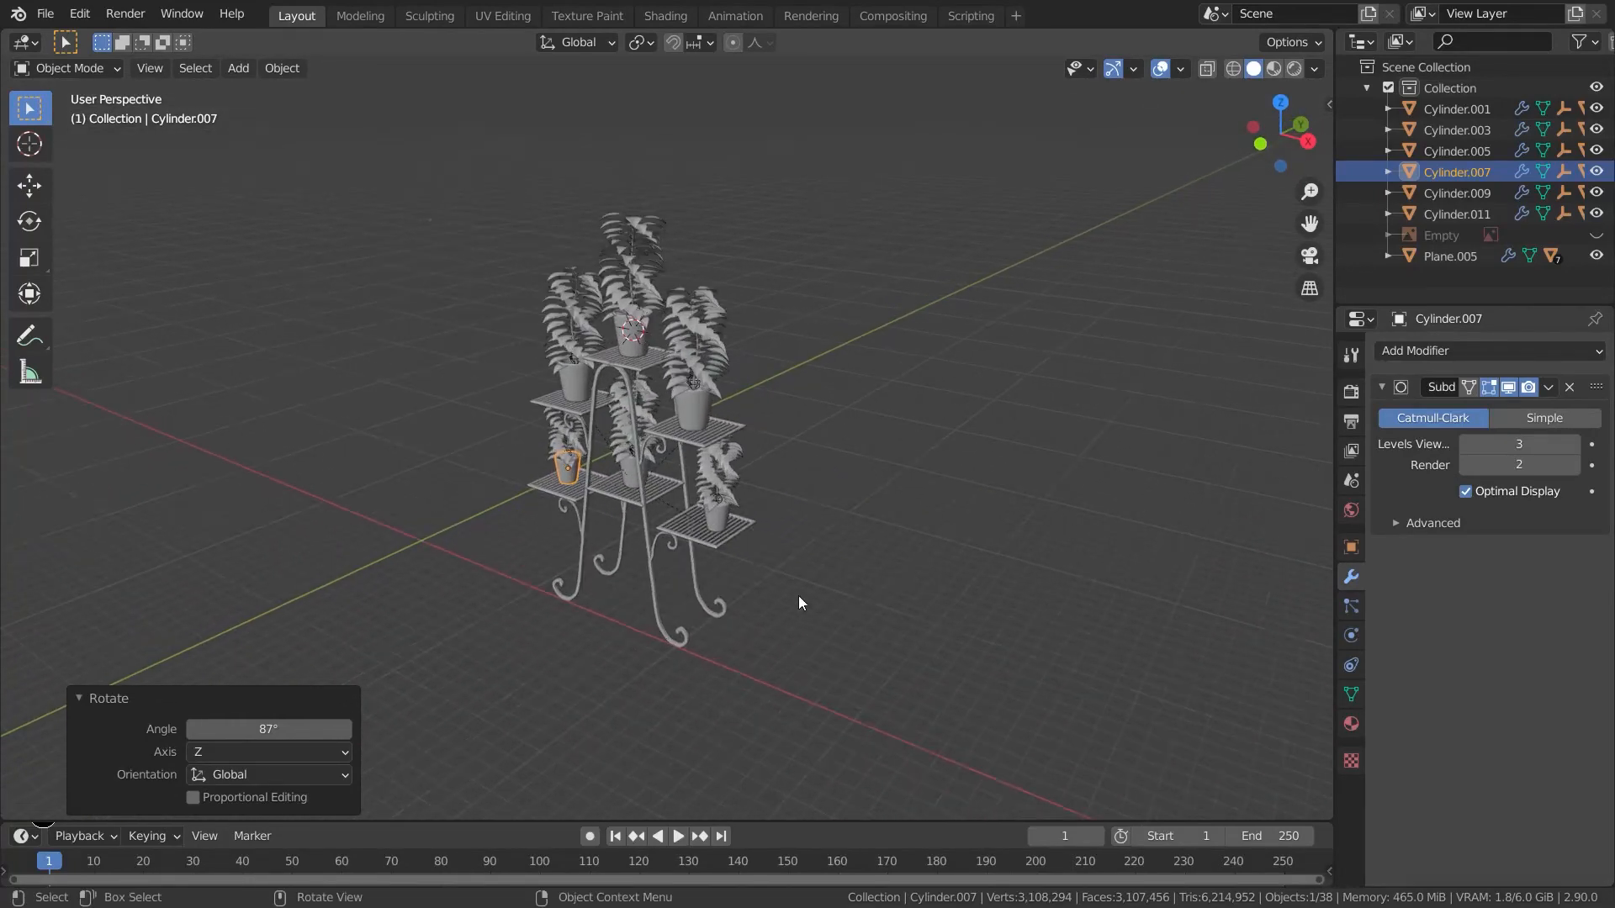
pyautogui.moveTo(463, 481); pyautogui.dragTo(710, 565, button='middle')
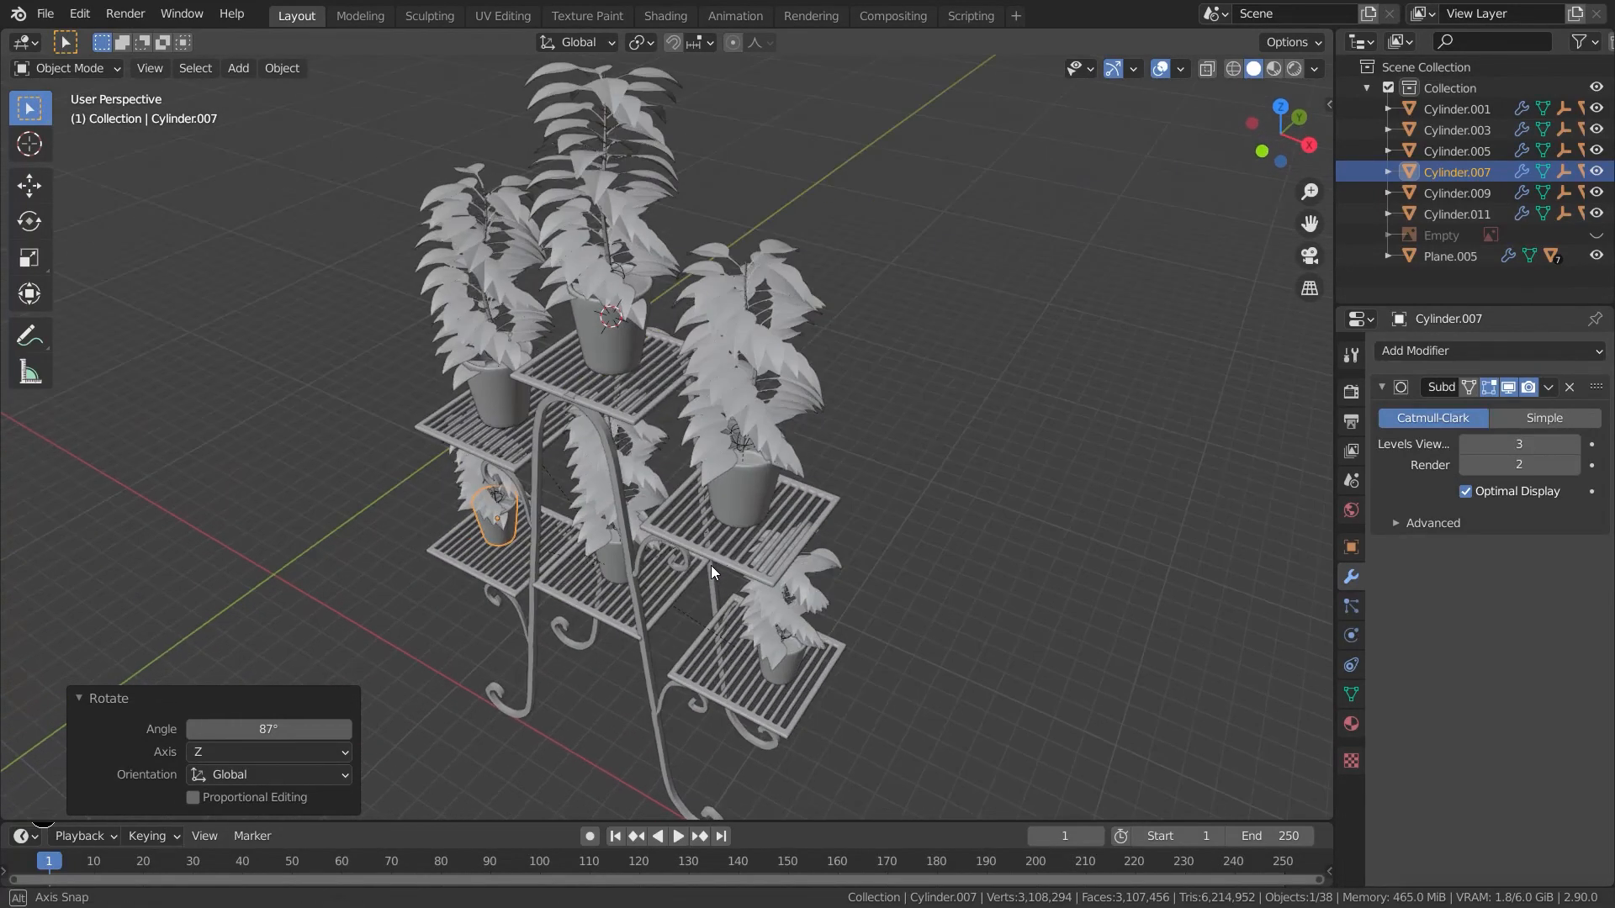
pyautogui.moveTo(732, 356); pyautogui.dragTo(760, 537, button='middle')
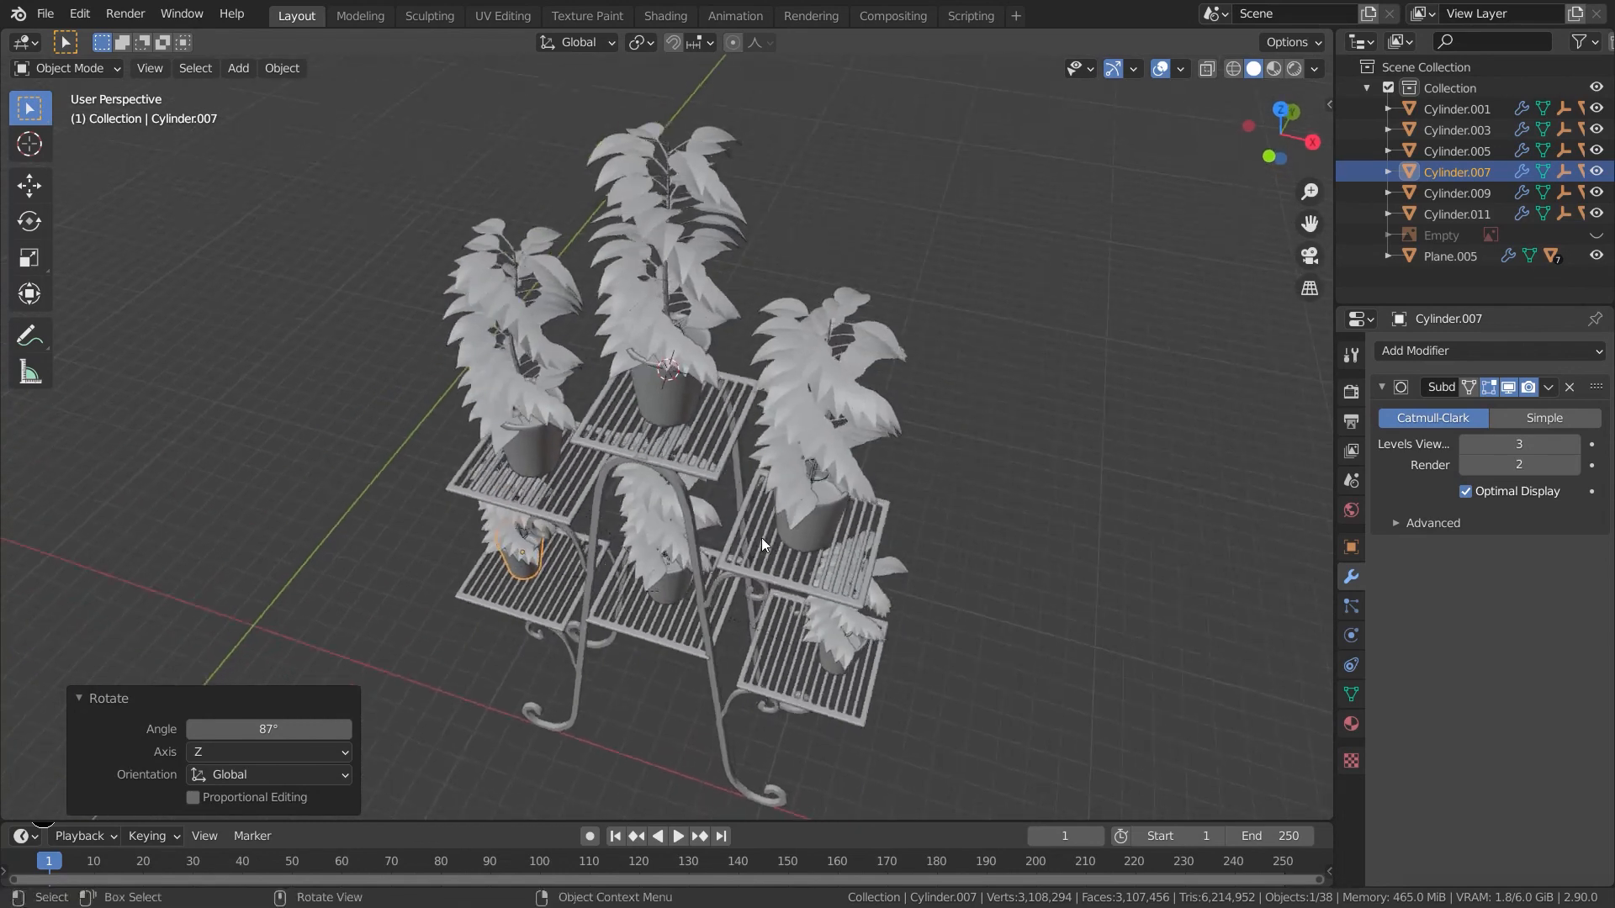
pyautogui.click(760, 537)
pyautogui.click(1350, 723)
pyautogui.click(1458, 439)
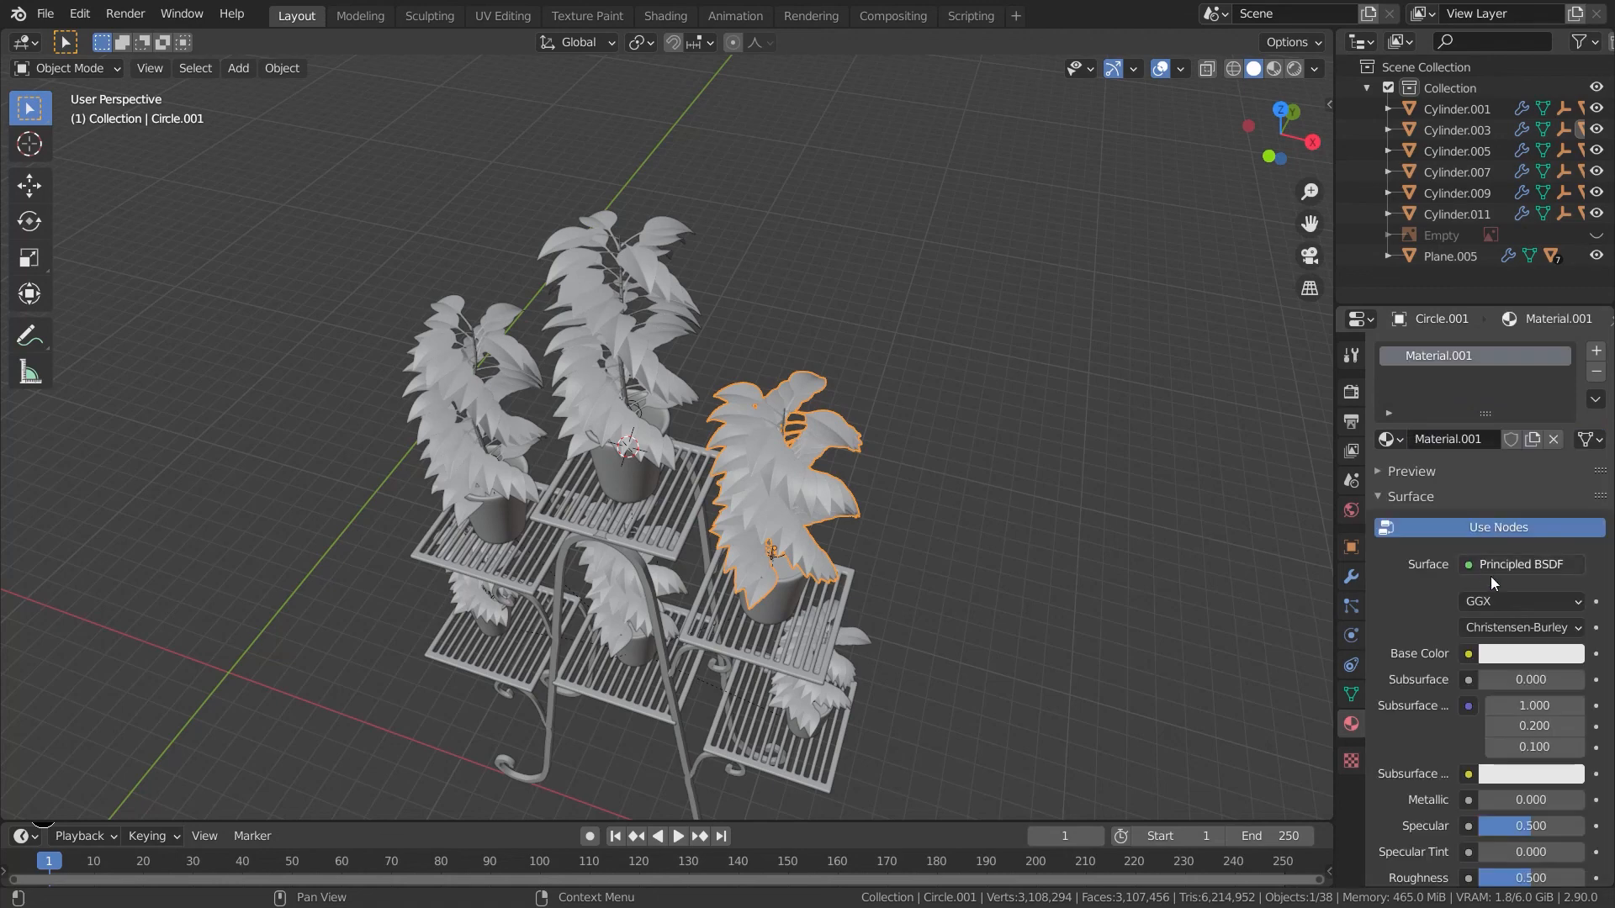
pyautogui.click(1497, 651)
pyautogui.moveTo(1461, 434); pyautogui.dragTo(1414, 380)
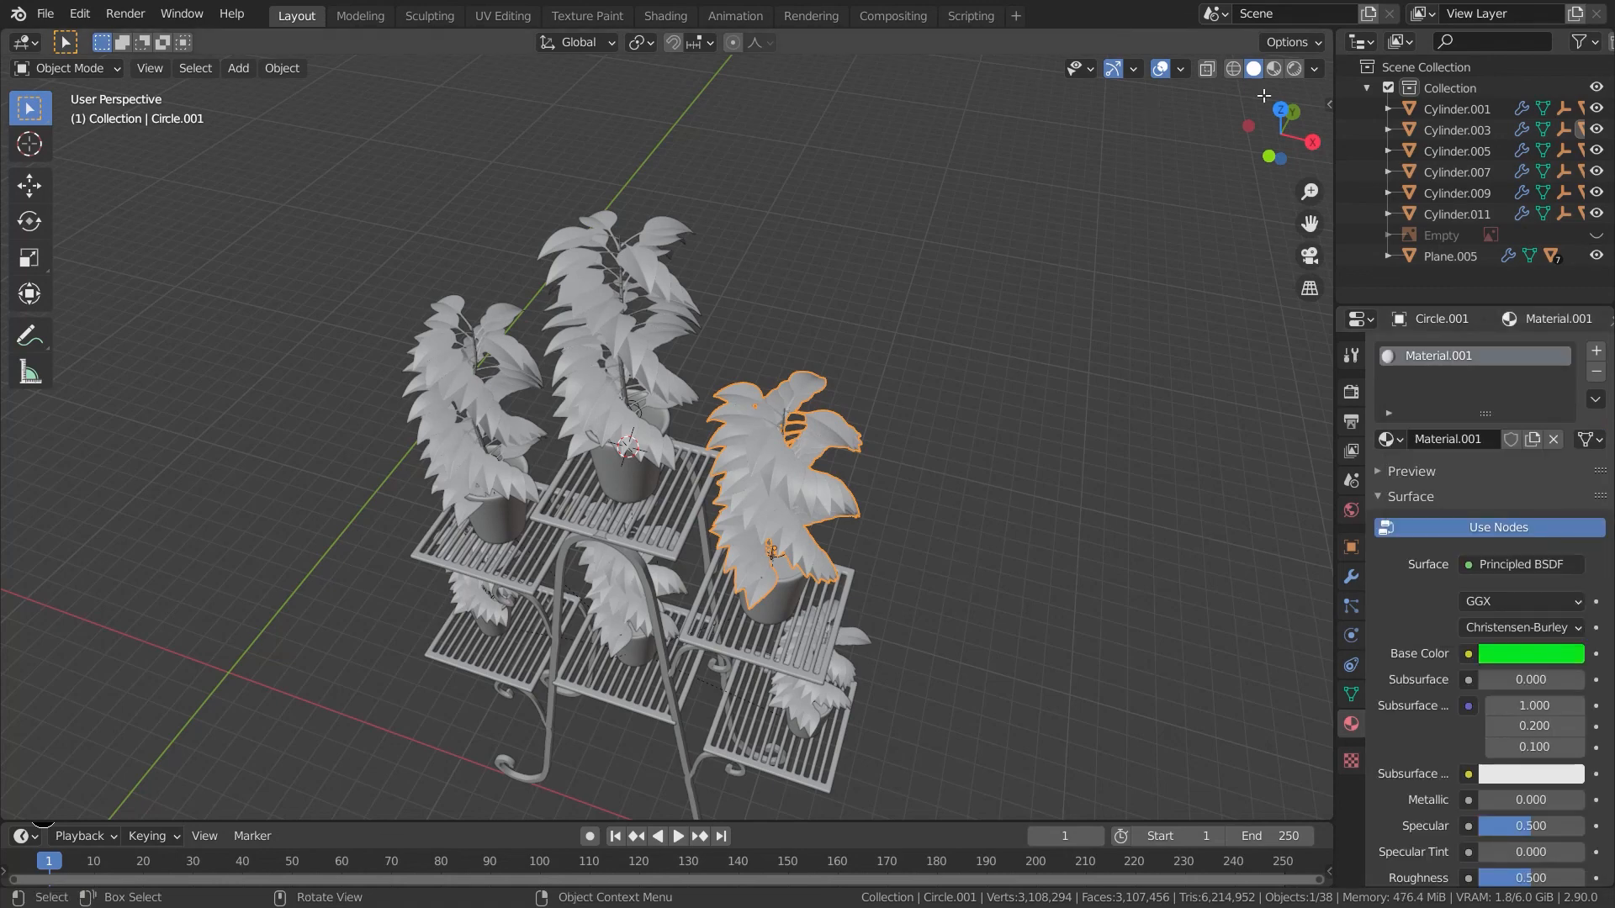
pyautogui.click(1273, 68)
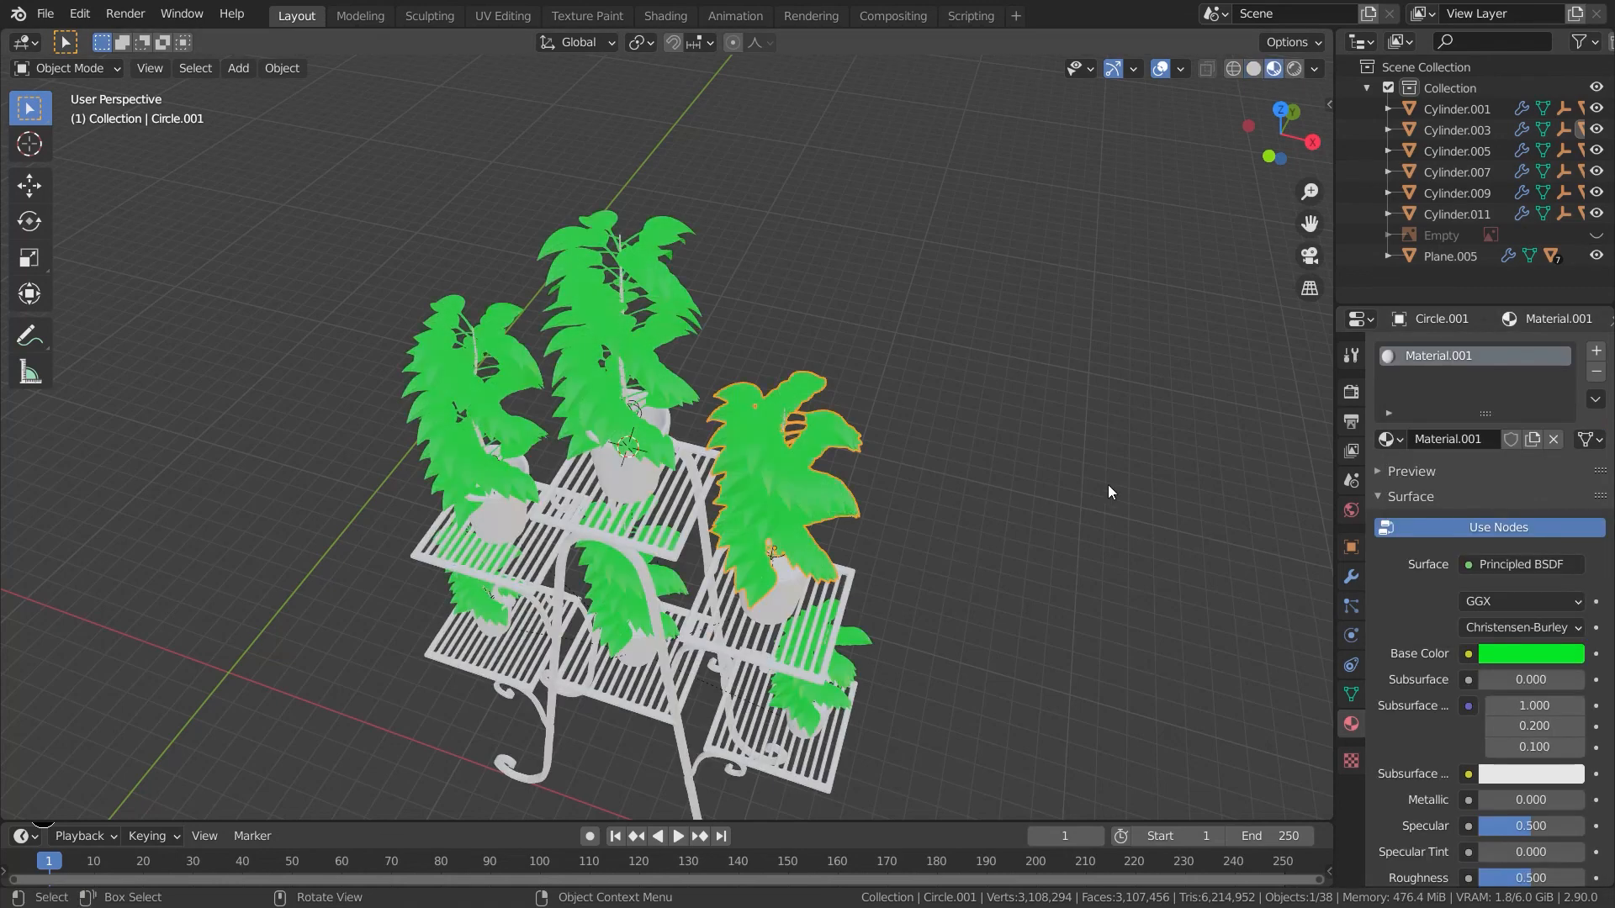
# - Darken the leaf base colour to HSV 0.289, 0.777, 0.433
pyautogui.click(1486, 652)
pyautogui.moveTo(1460, 422); pyautogui.dragTo(1418, 415)
pyautogui.moveTo(1570, 427); pyautogui.dragTo(1569, 434)
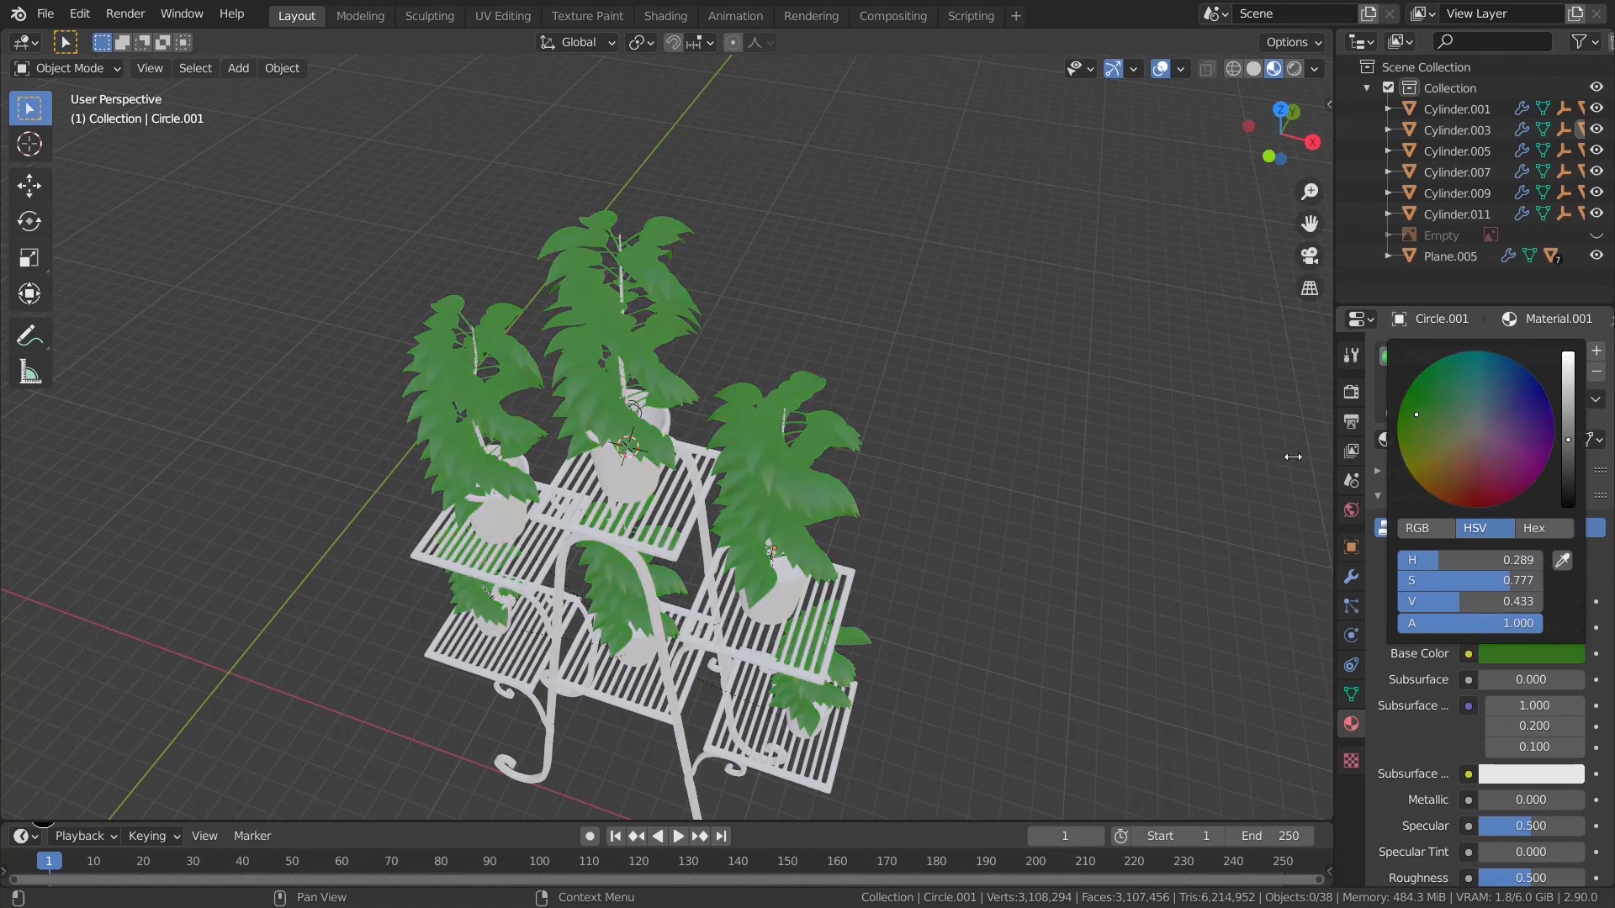
# - Give the stem a separate copy of the leaf material with a darker olive green base colour
pyautogui.scroll(6, 884, 533)
pyautogui.moveTo(885, 533); pyautogui.dragTo(864, 531, button='middle')
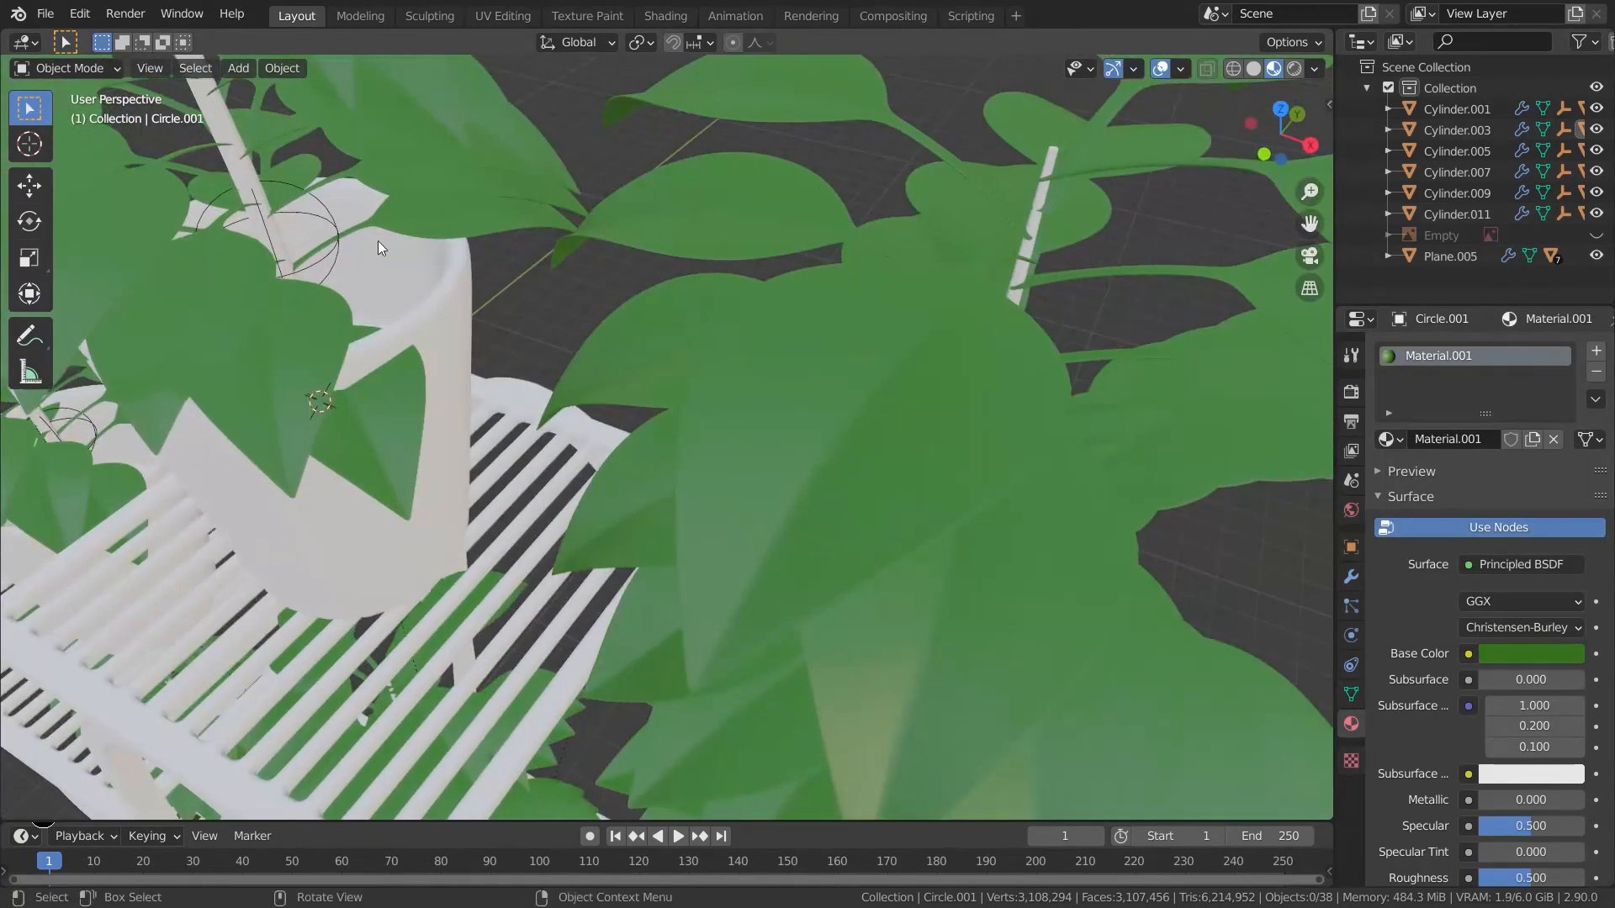
pyautogui.click(245, 162)
pyautogui.click(244, 178)
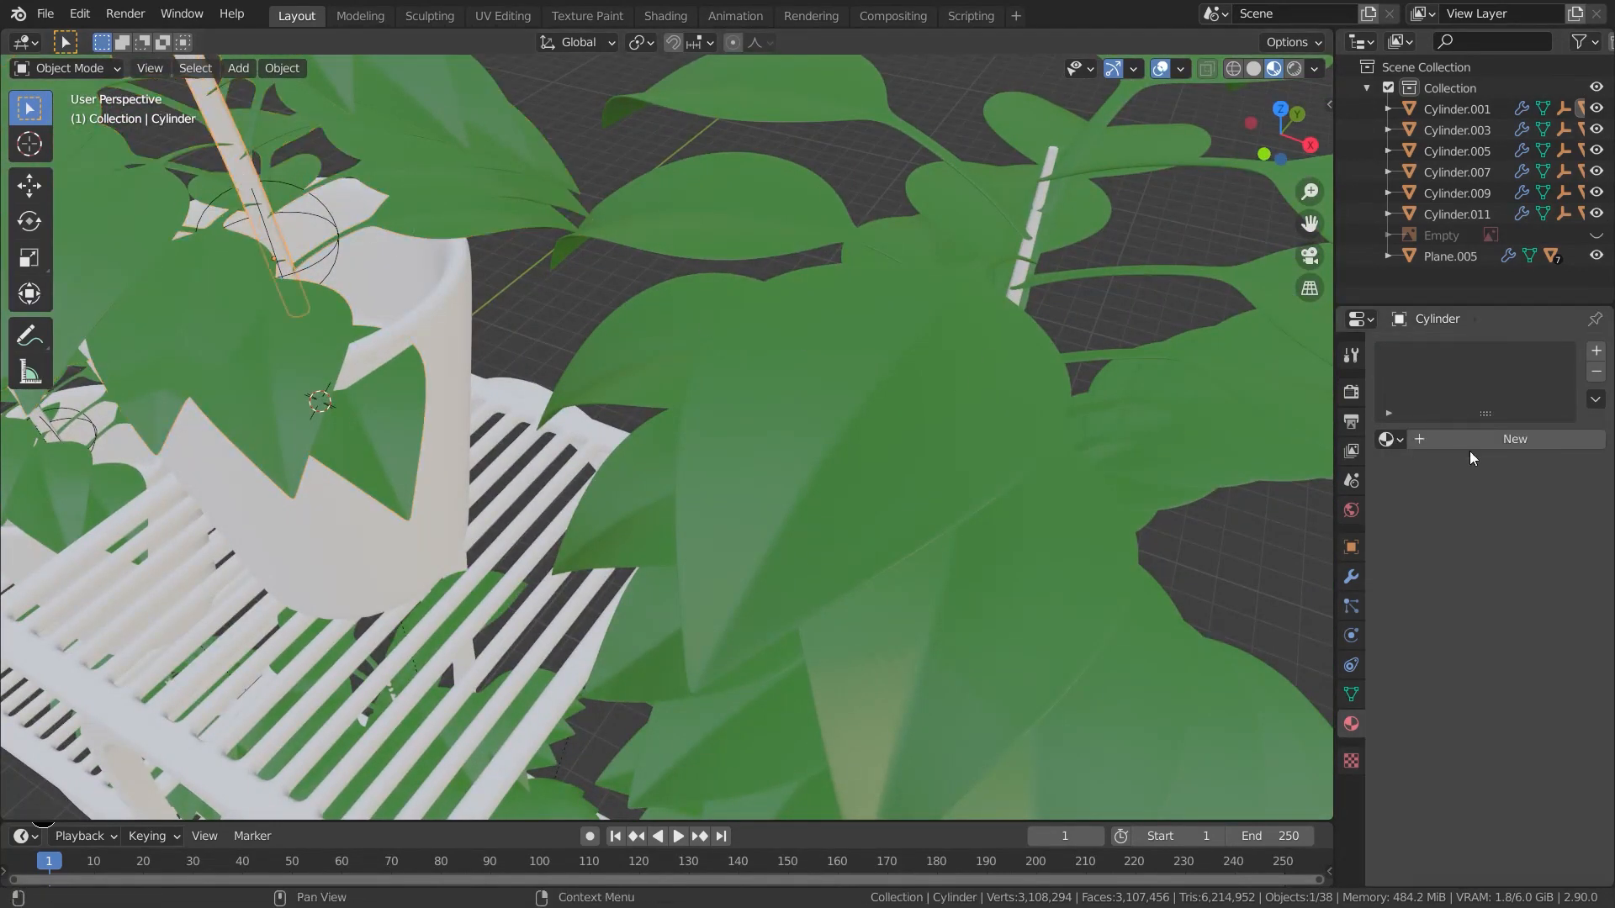
pyautogui.click(1388, 438)
pyautogui.click(1211, 491)
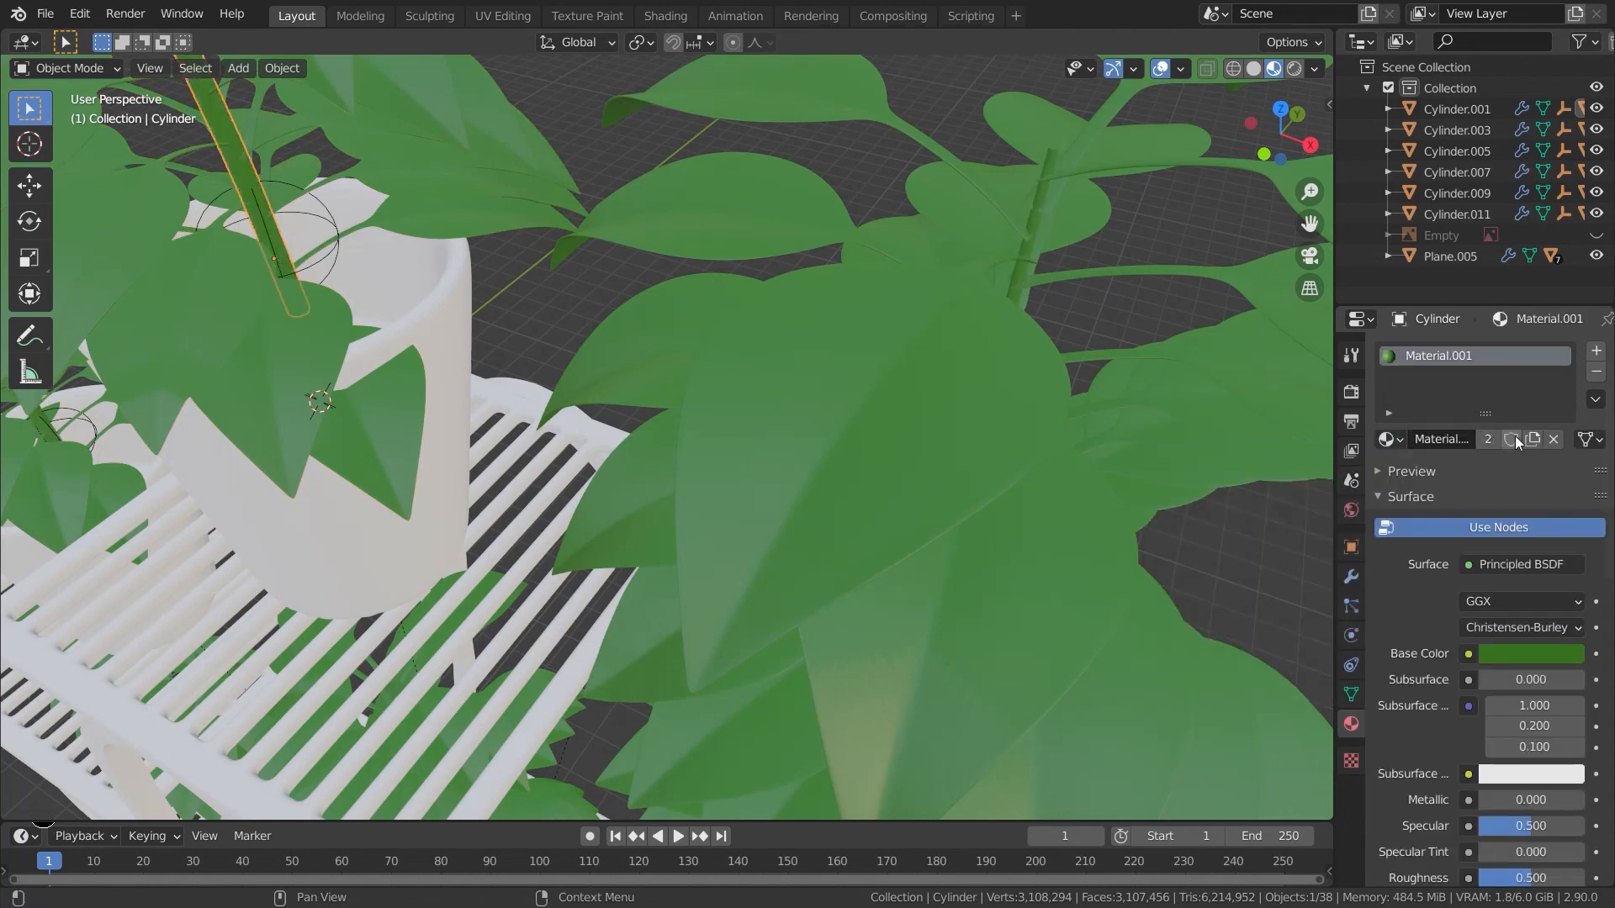
pyautogui.click(1510, 649)
pyautogui.moveTo(1465, 475); pyautogui.dragTo(1398, 446)
pyautogui.scroll(-6, 765, 654)
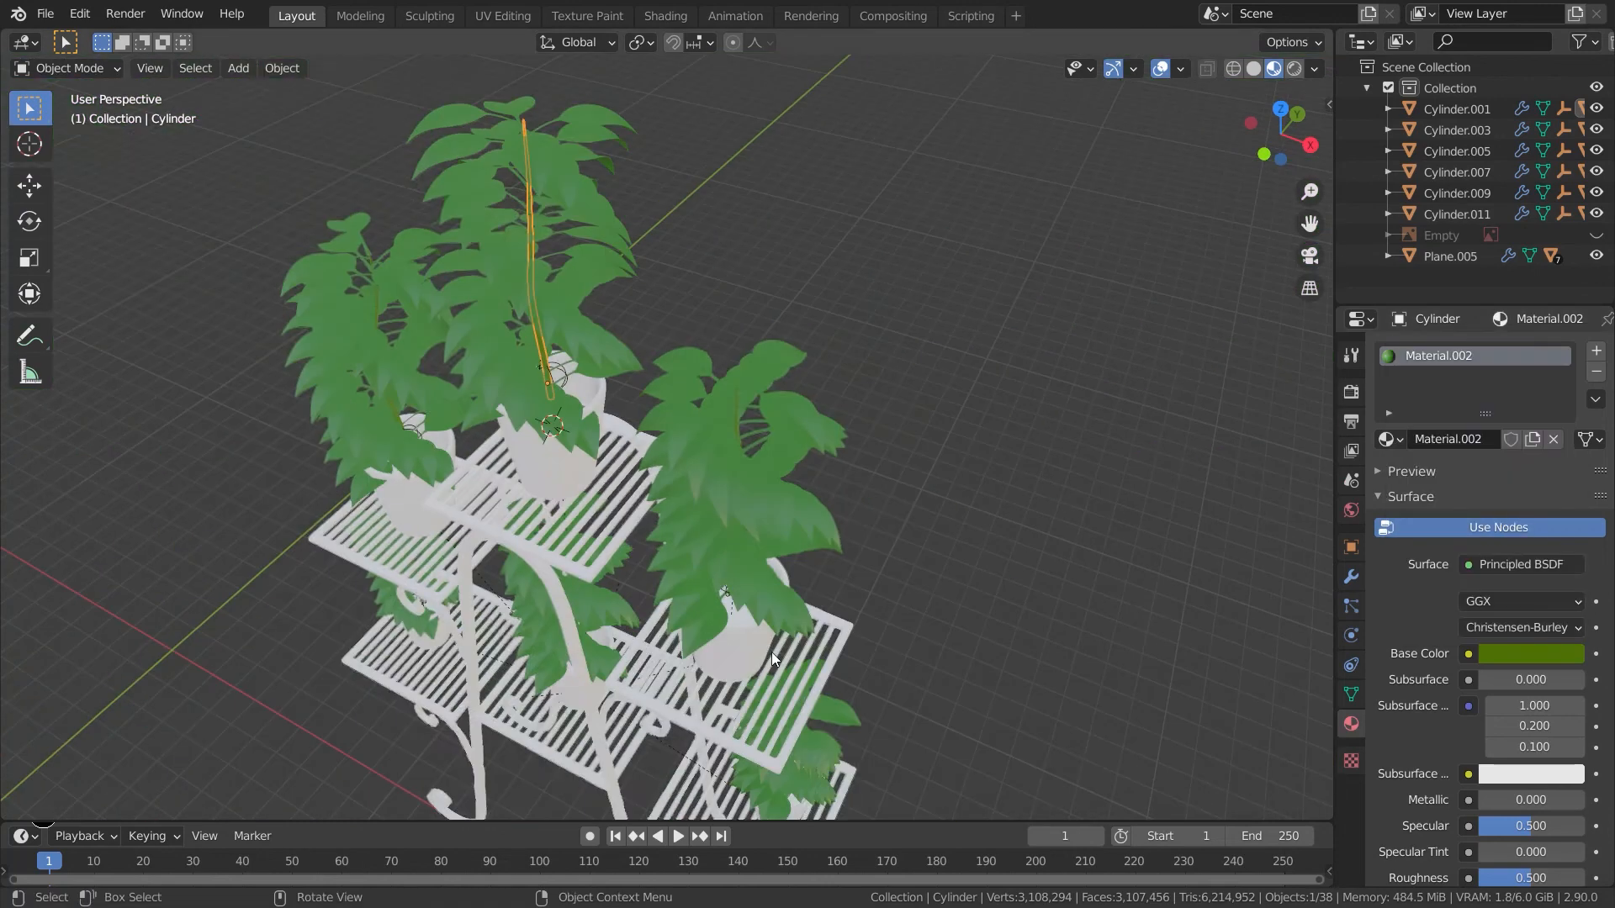
# - Create a new material for a shelf grid with Metallic 1.0 and Specular 0.02
pyautogui.moveTo(765, 654); pyautogui.dragTo(667, 495, button='middle')
pyautogui.click(570, 456)
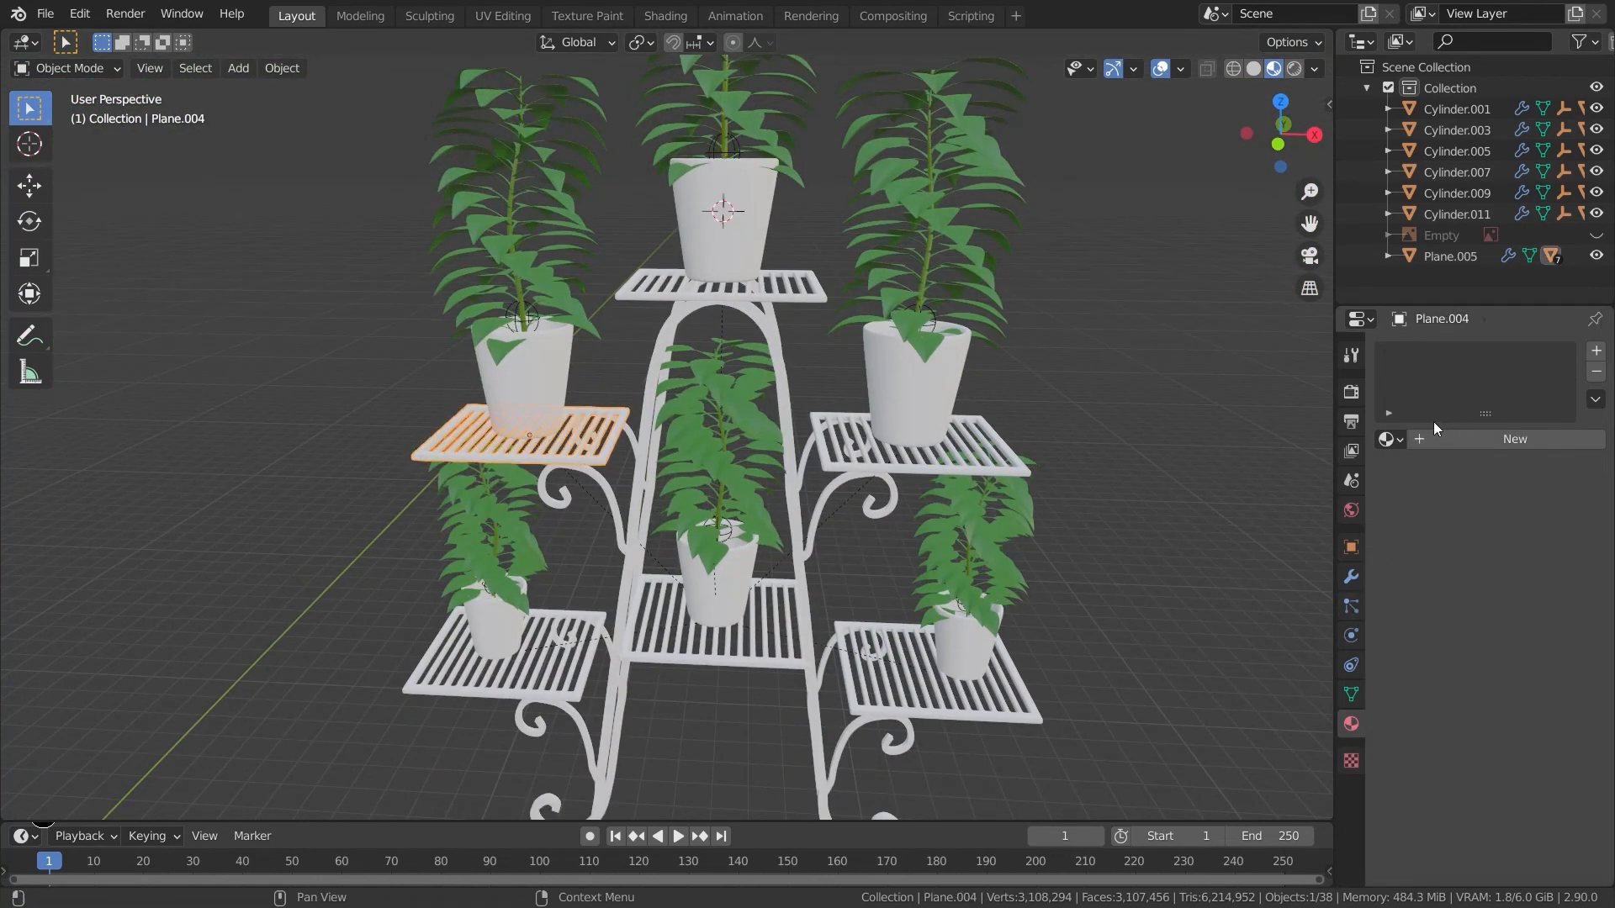
pyautogui.click(1505, 438)
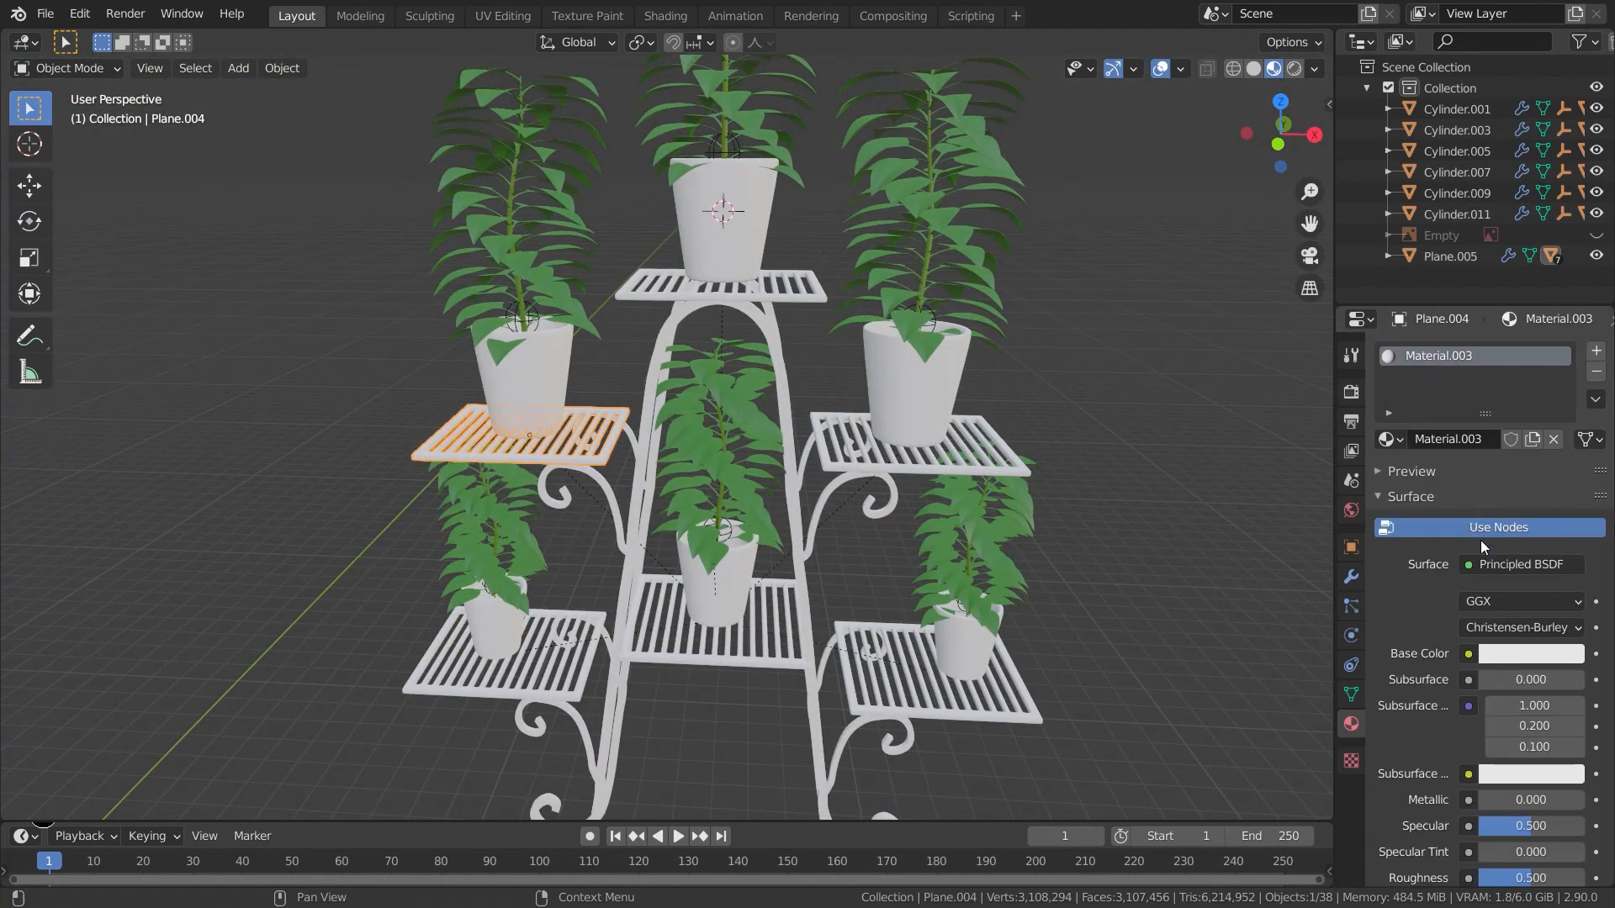
pyautogui.moveTo(1508, 795); pyautogui.dragTo(1584, 799)
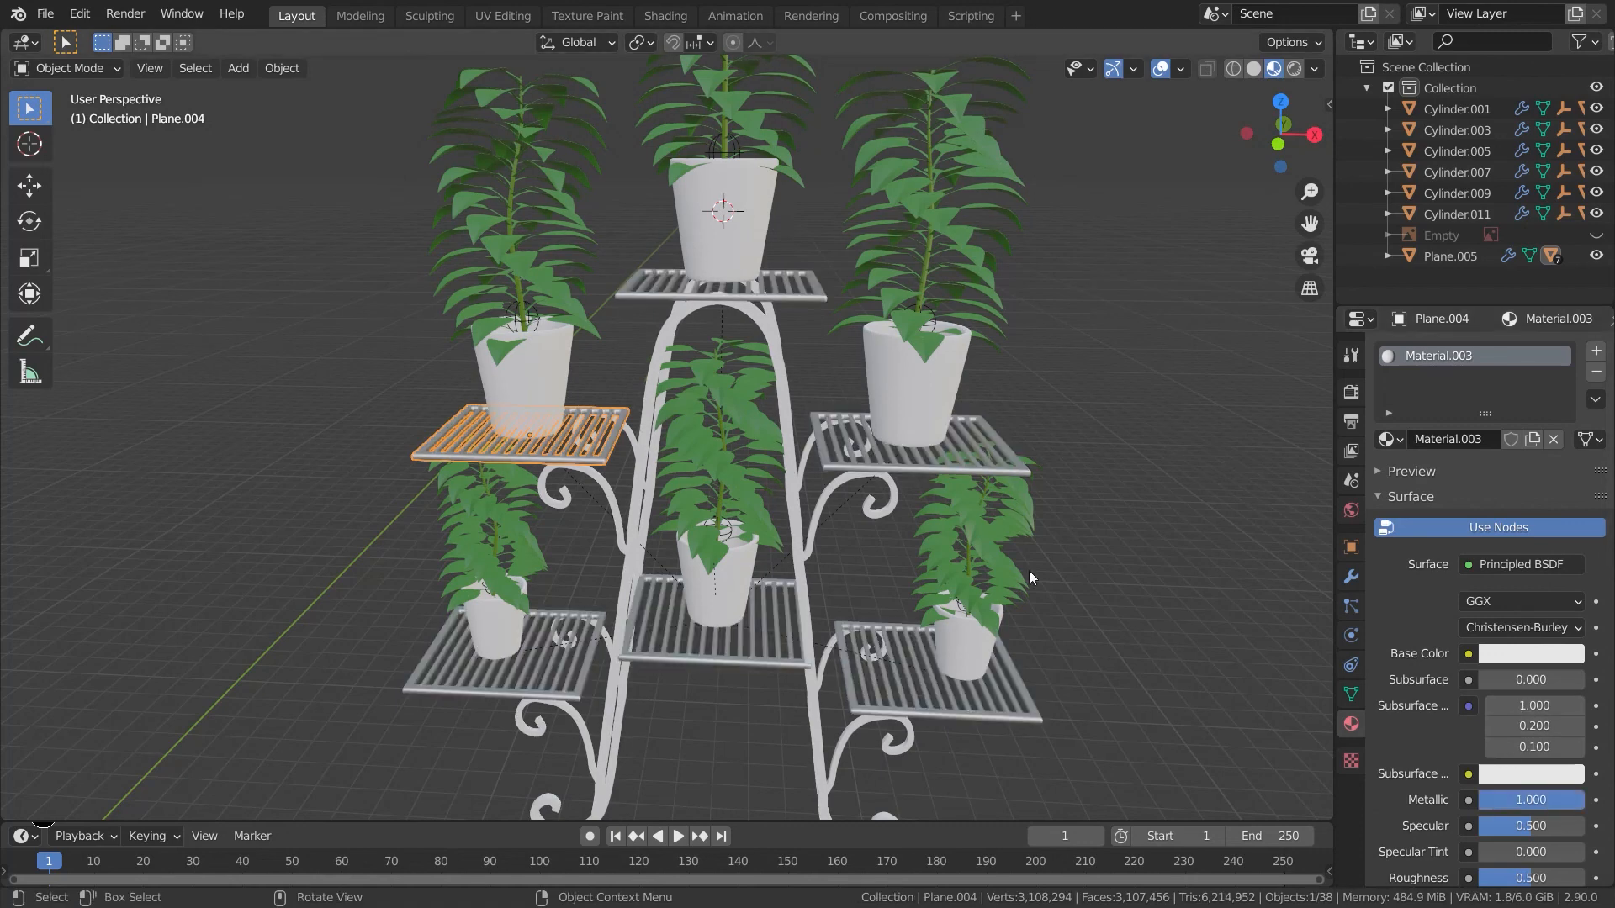
pyautogui.moveTo(1148, 612); pyautogui.dragTo(1125, 637, button='middle')
pyautogui.moveTo(1533, 825); pyautogui.dragTo(1481, 825)
# - Link the shelf's metal material to the stand frame
pyautogui.click(1172, 689)
pyautogui.scroll(-3, 1172, 690)
pyautogui.moveTo(1173, 689); pyautogui.dragTo(1092, 694, button='middle')
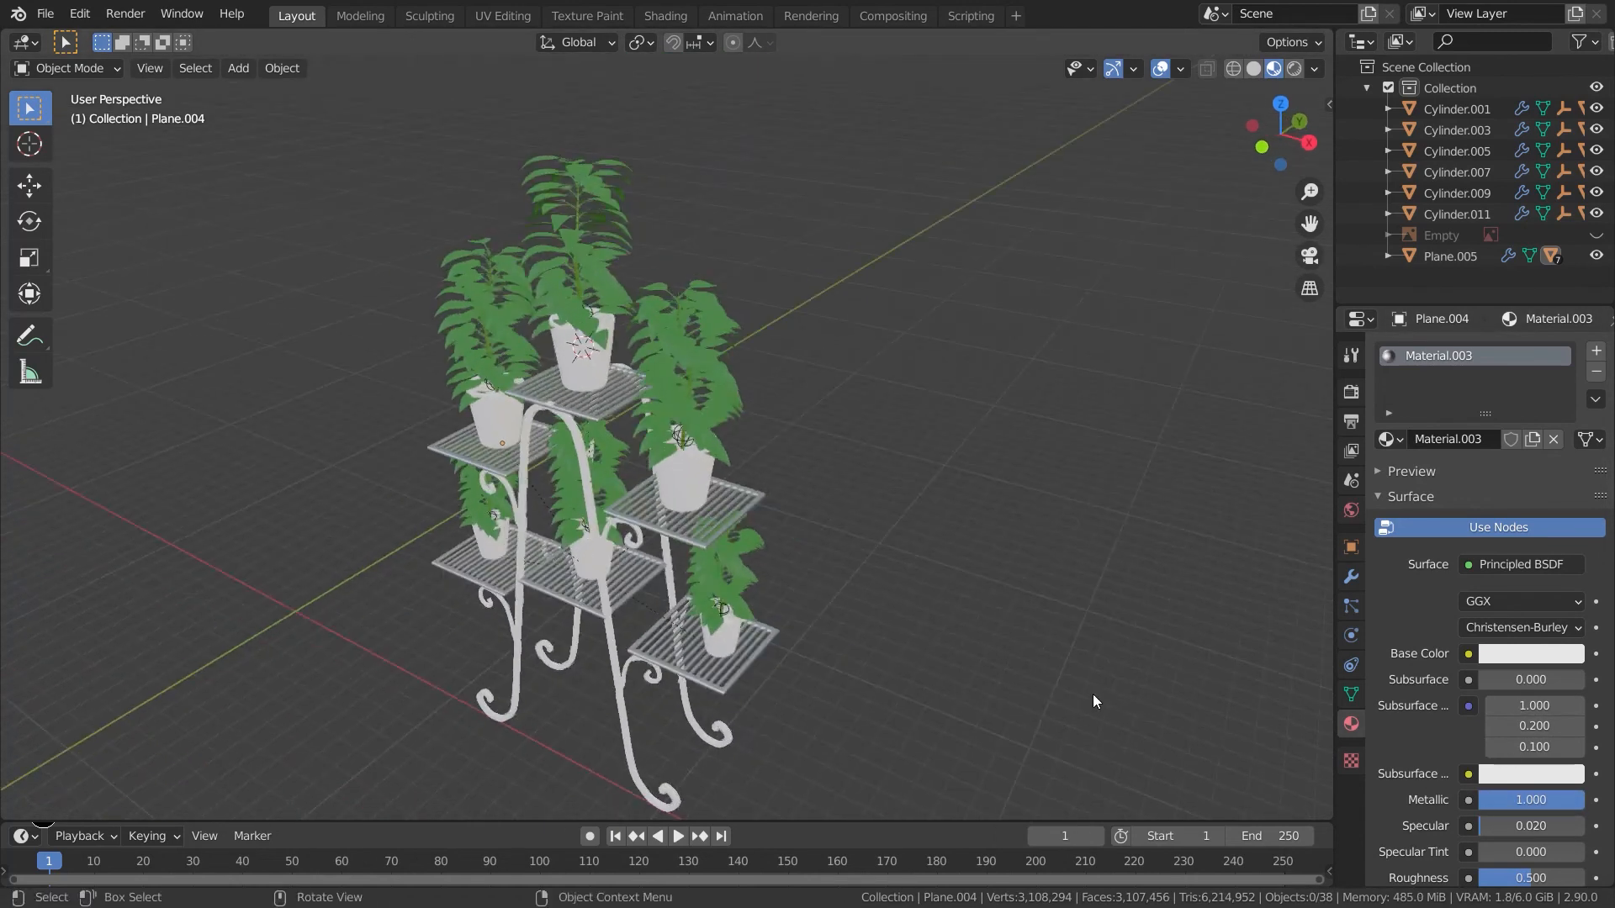
pyautogui.click(674, 534)
pyautogui.scroll(5, 659, 588)
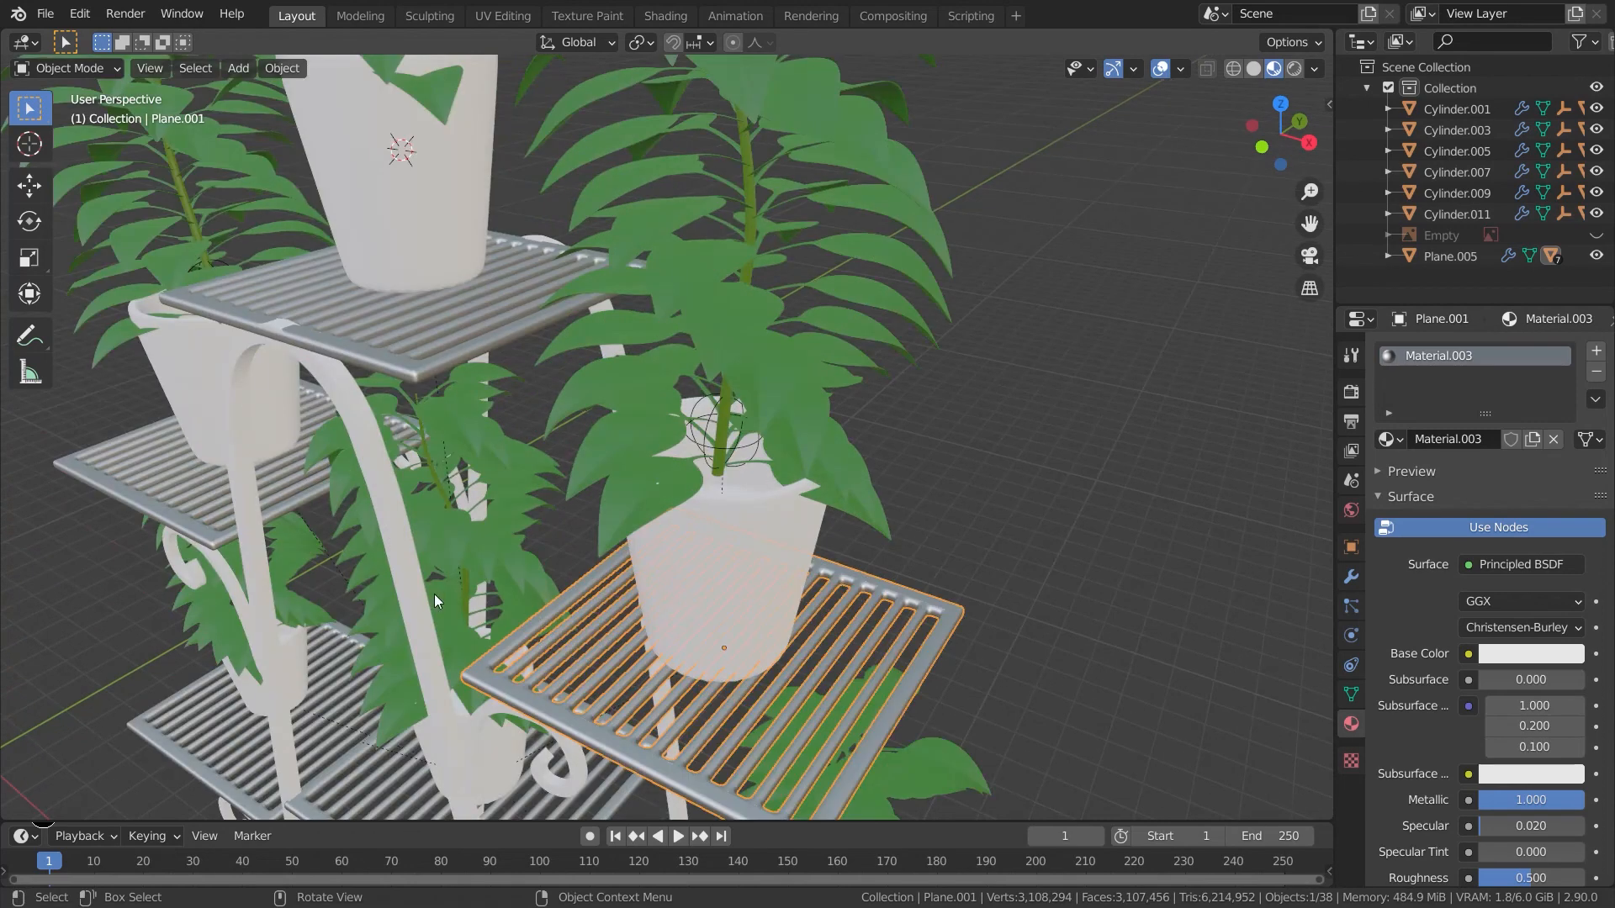
pyautogui.click(432, 595)
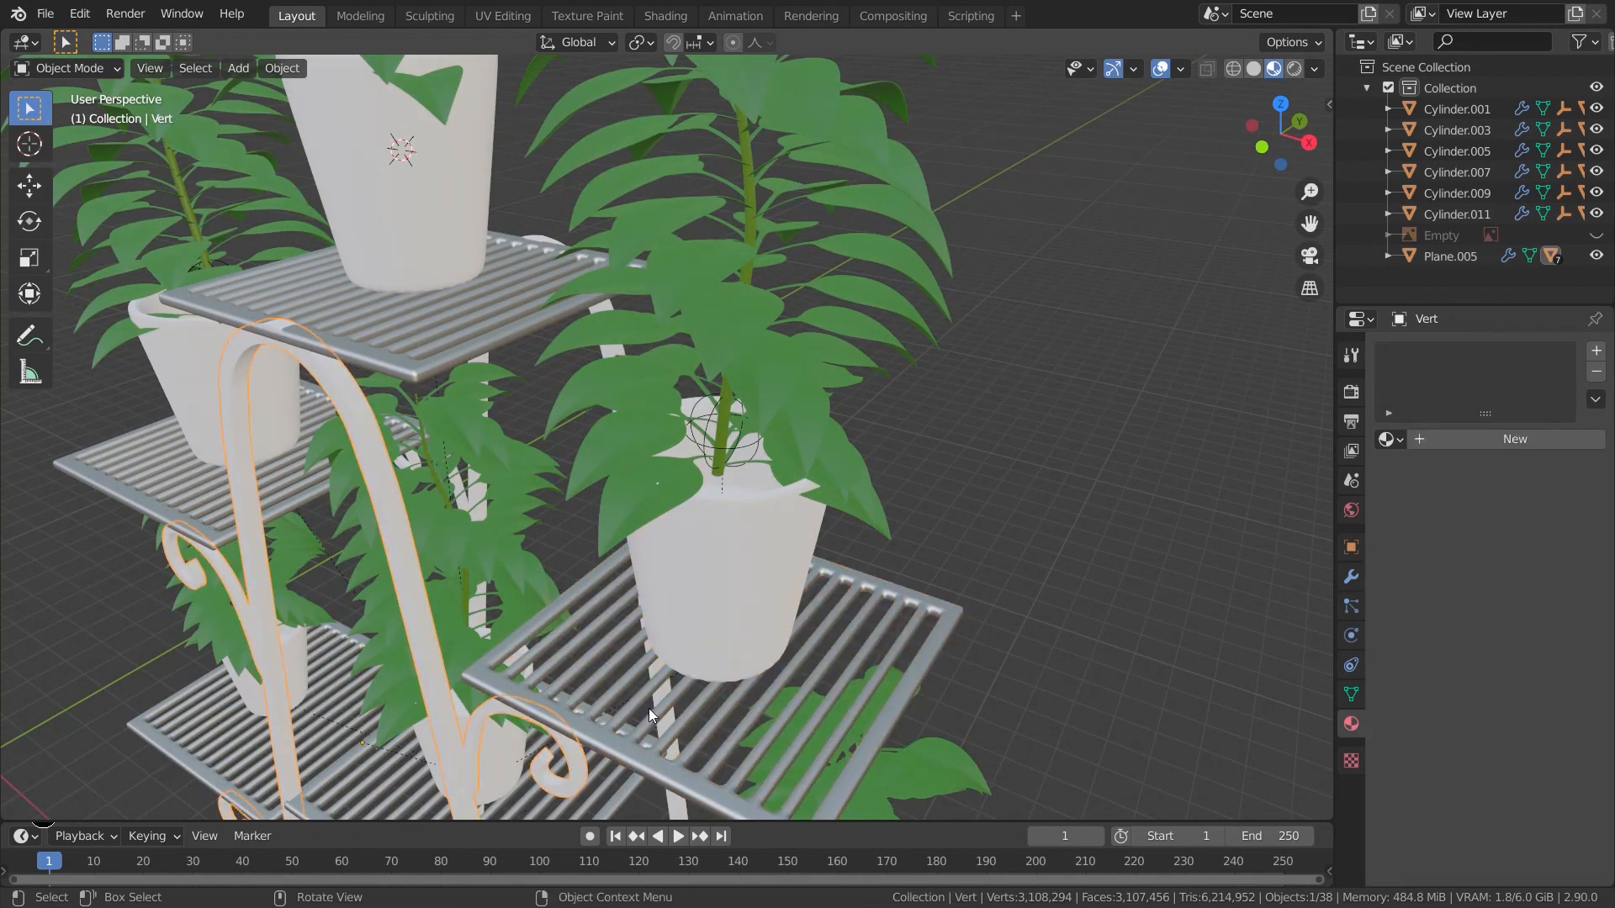
pyautogui.keyDown('ctrl'); pyautogui.click(690, 767); pyautogui.keyUp('ctrl')
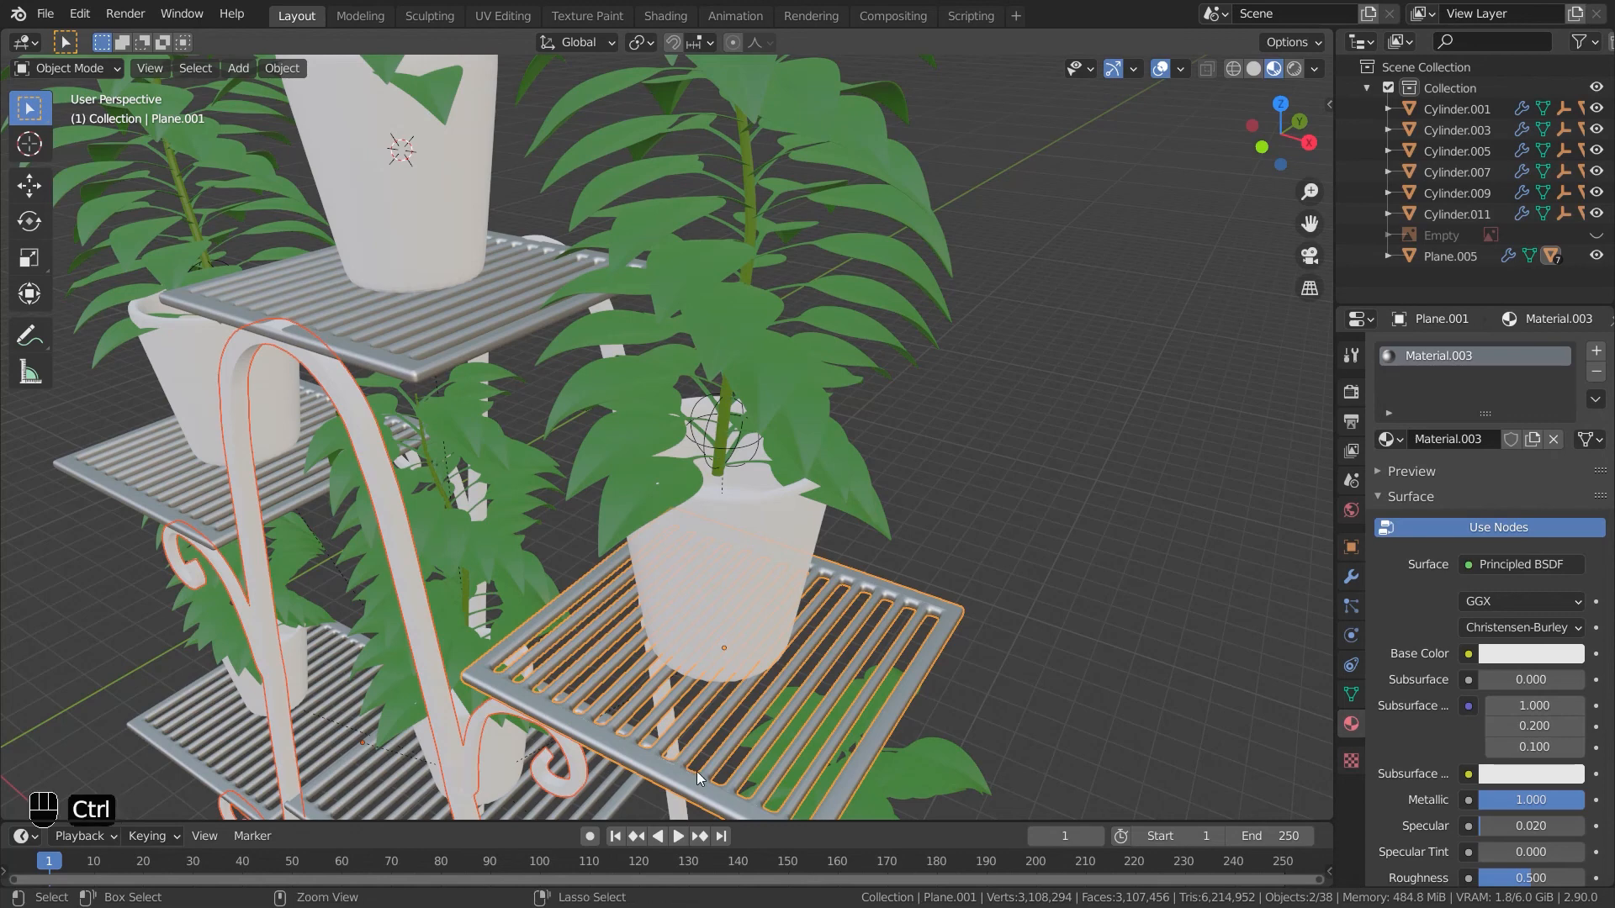
pyautogui.hotkey('ctrl', 'l')
pyautogui.click(644, 751)
# - Create a new pot material with a terracotta brown base colour of HSV 0.066, 0.754, 0.385
pyautogui.click(1024, 567)
pyautogui.scroll(-6, 1024, 568)
pyautogui.moveTo(1026, 576); pyautogui.dragTo(1069, 646, button='middle')
pyautogui.moveTo(708, 447); pyautogui.dragTo(749, 477, button='middle')
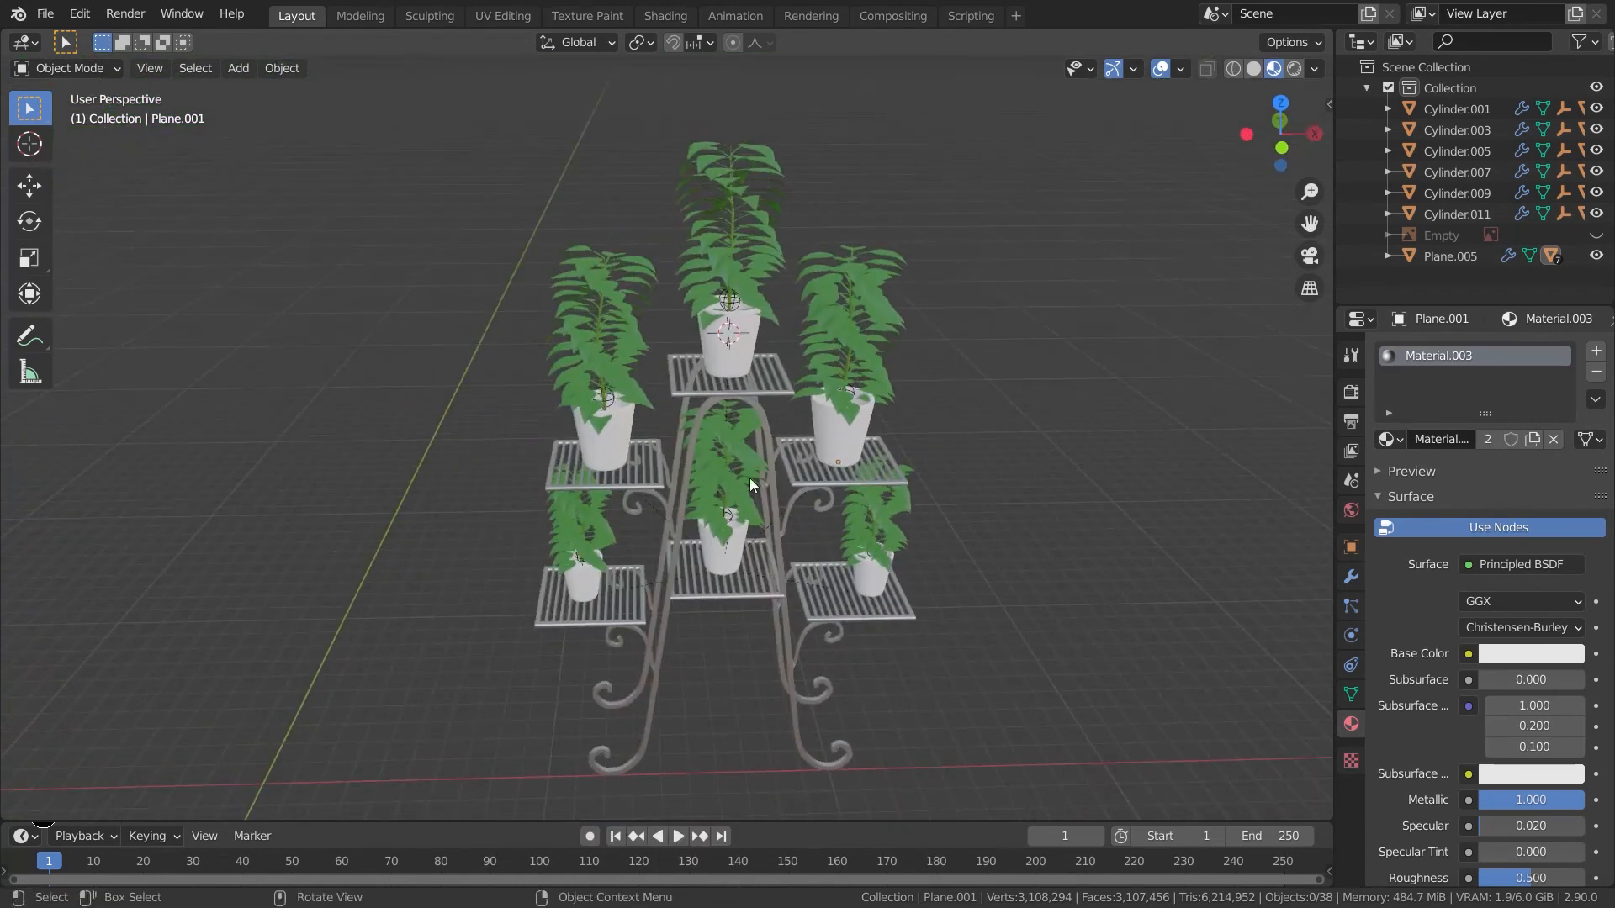
pyautogui.click(739, 361)
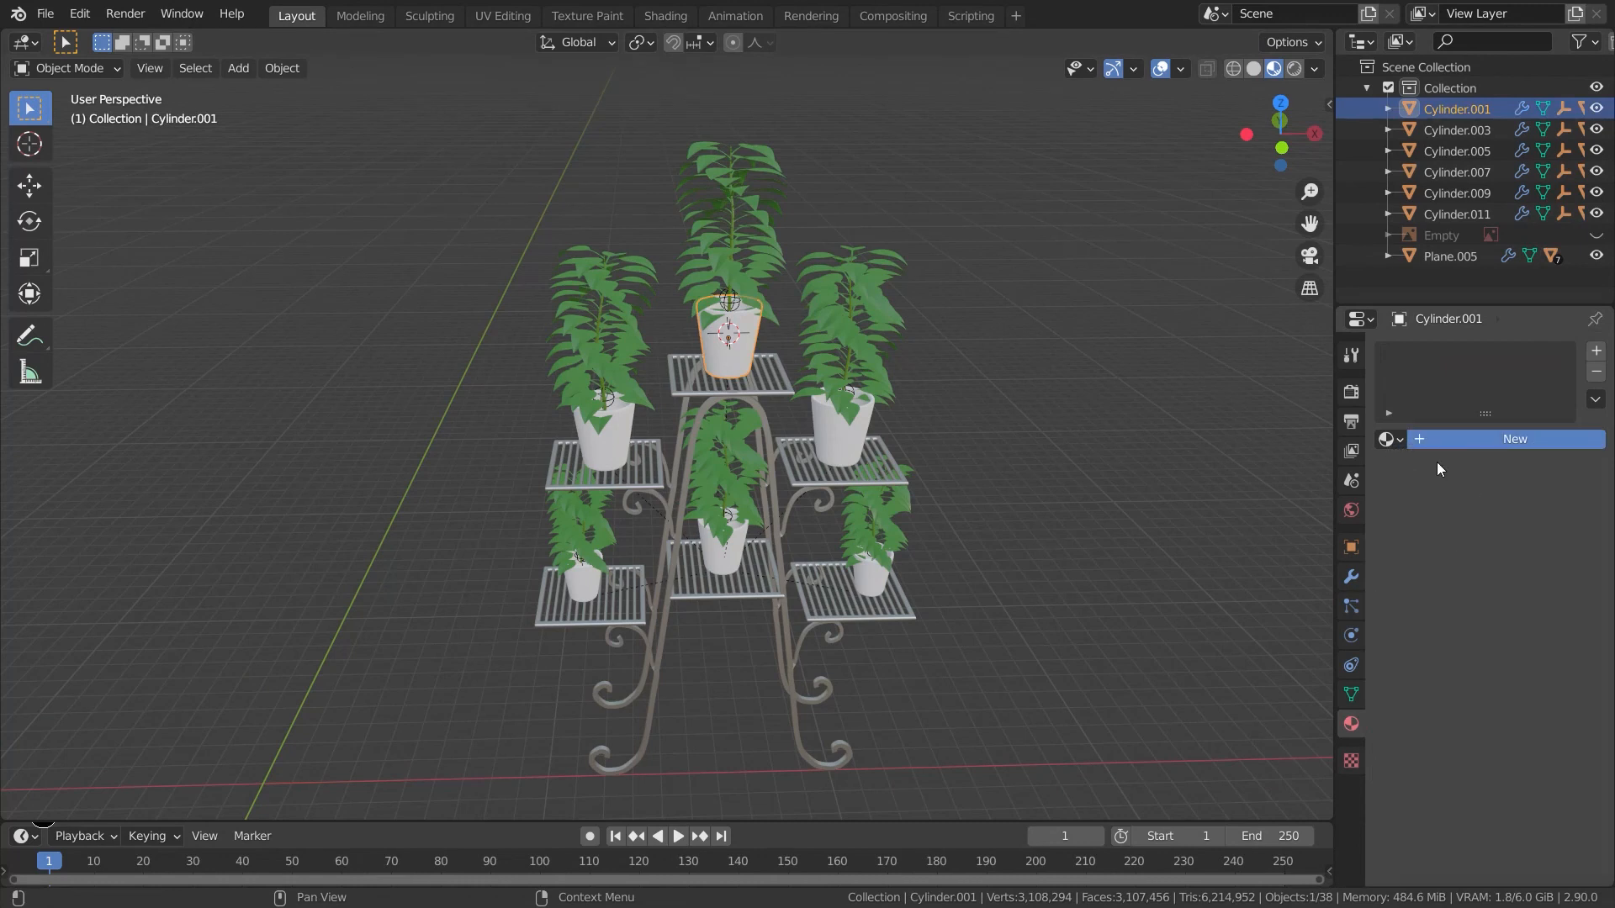
pyautogui.click(1434, 440)
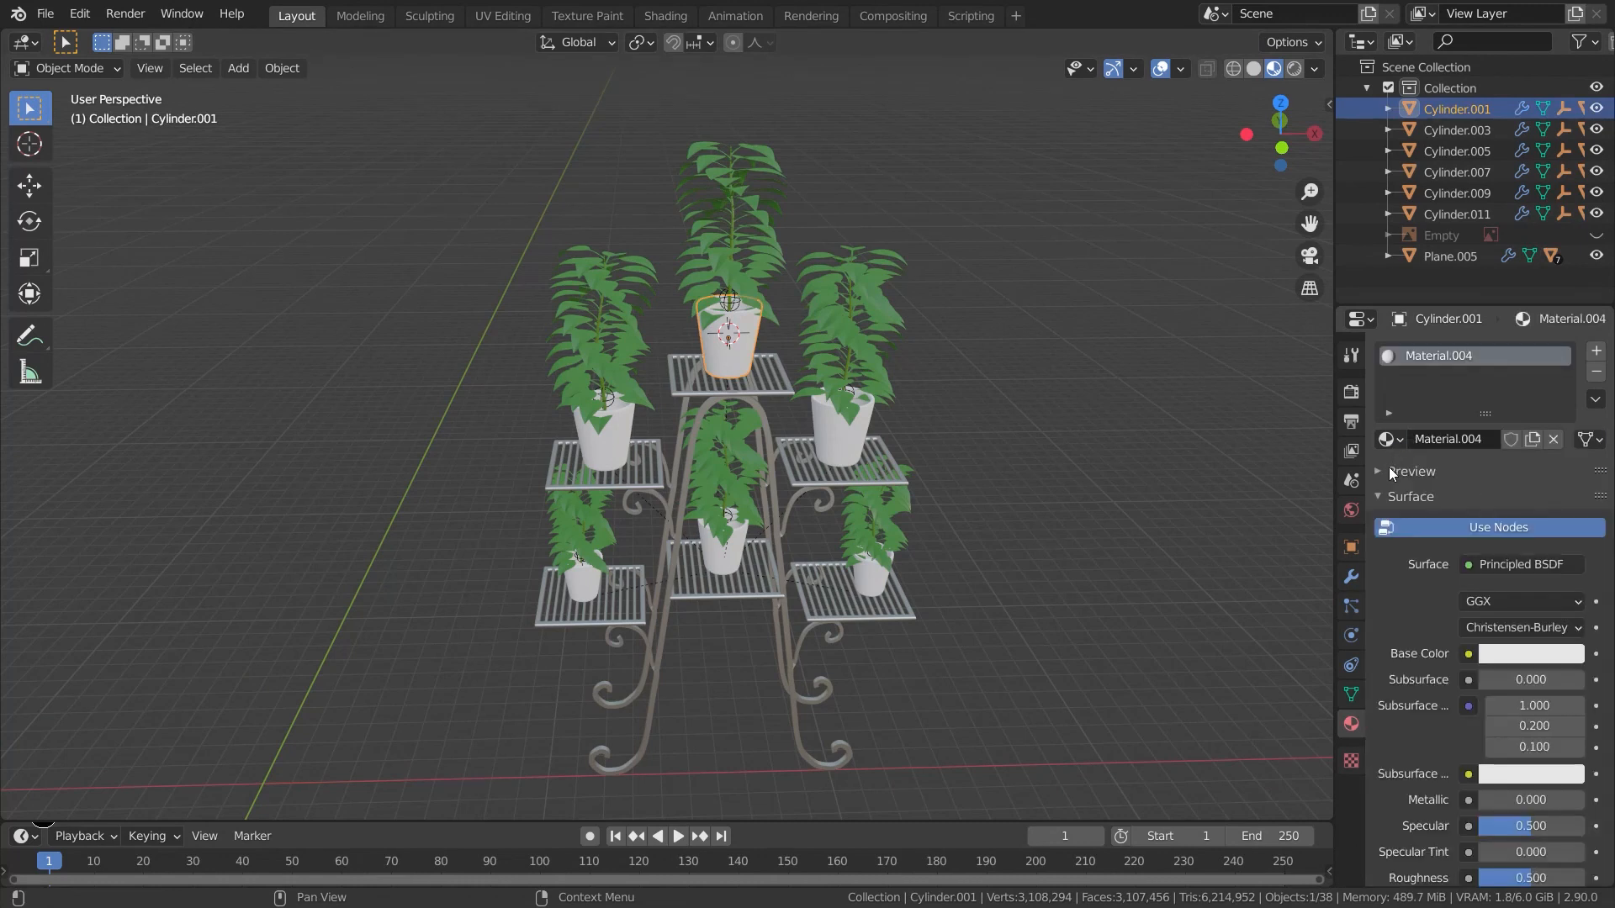
pyautogui.click(1500, 654)
pyautogui.moveTo(1463, 466)
pyautogui.mouseDown()
pyautogui.moveTo(1428, 484)
pyautogui.moveTo(1452, 483)
pyautogui.mouseUp()
pyautogui.moveTo(1569, 428); pyautogui.dragTo(1569, 447)
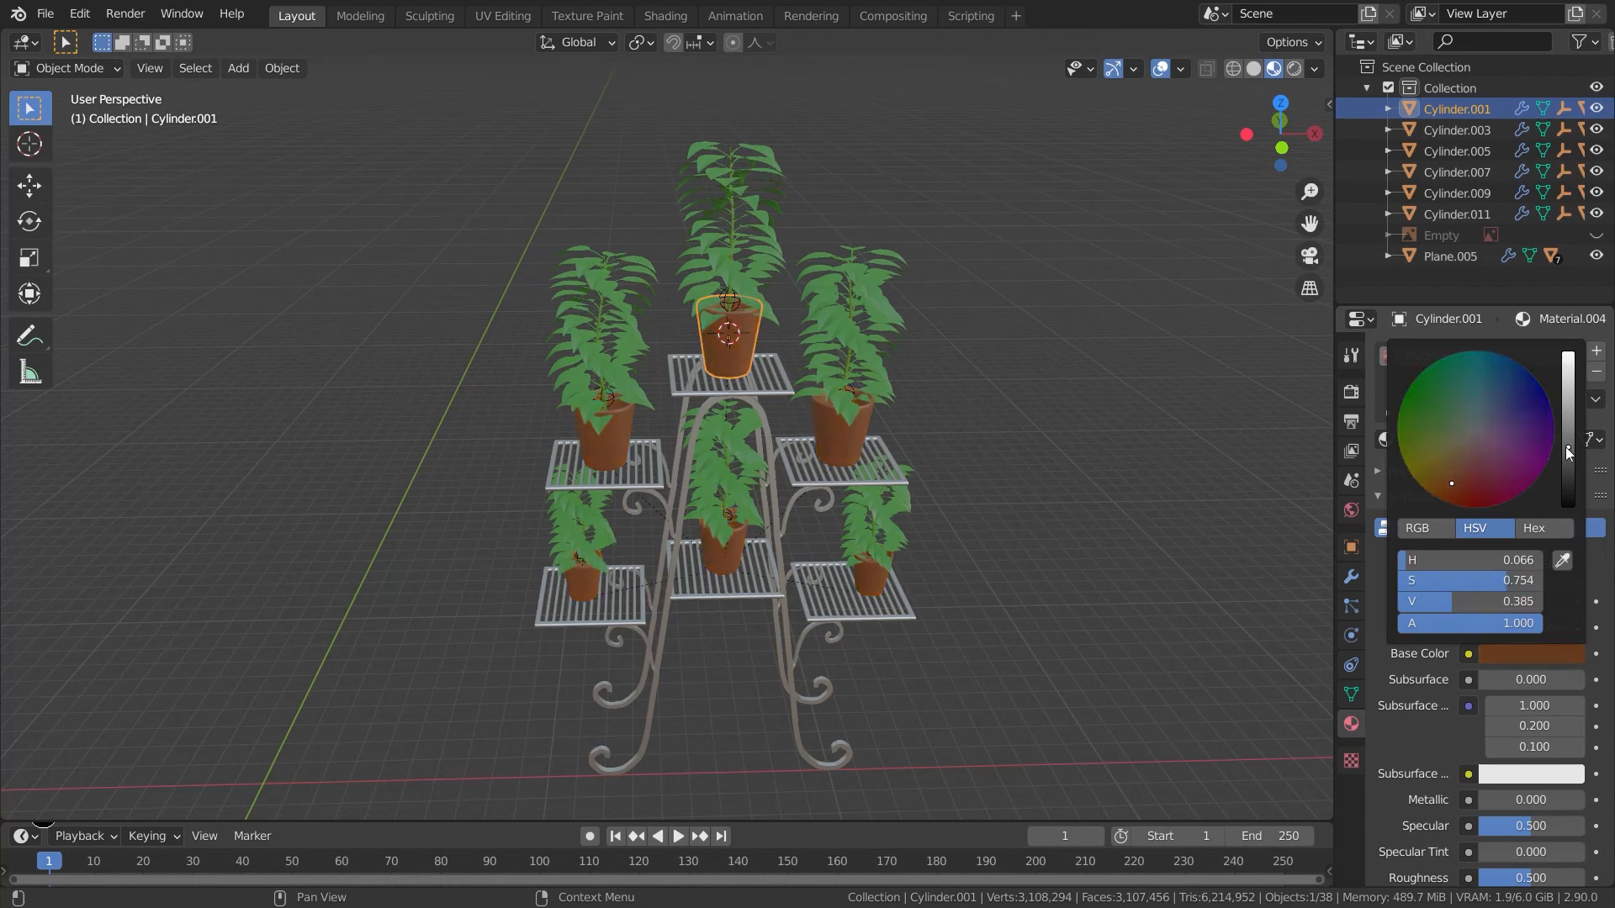
pyautogui.click(1033, 584)
pyautogui.moveTo(1032, 584); pyautogui.dragTo(961, 557, button='middle')
pyautogui.keyDown('shift'); pyautogui.moveTo(896, 441); pyautogui.dragTo(1004, 646, button='middle'); pyautogui.keyUp('shift')
pyautogui.keyDown('shift'); pyautogui.moveTo(1004, 645); pyautogui.dragTo(955, 612, button='middle'); pyautogui.keyUp('shift')
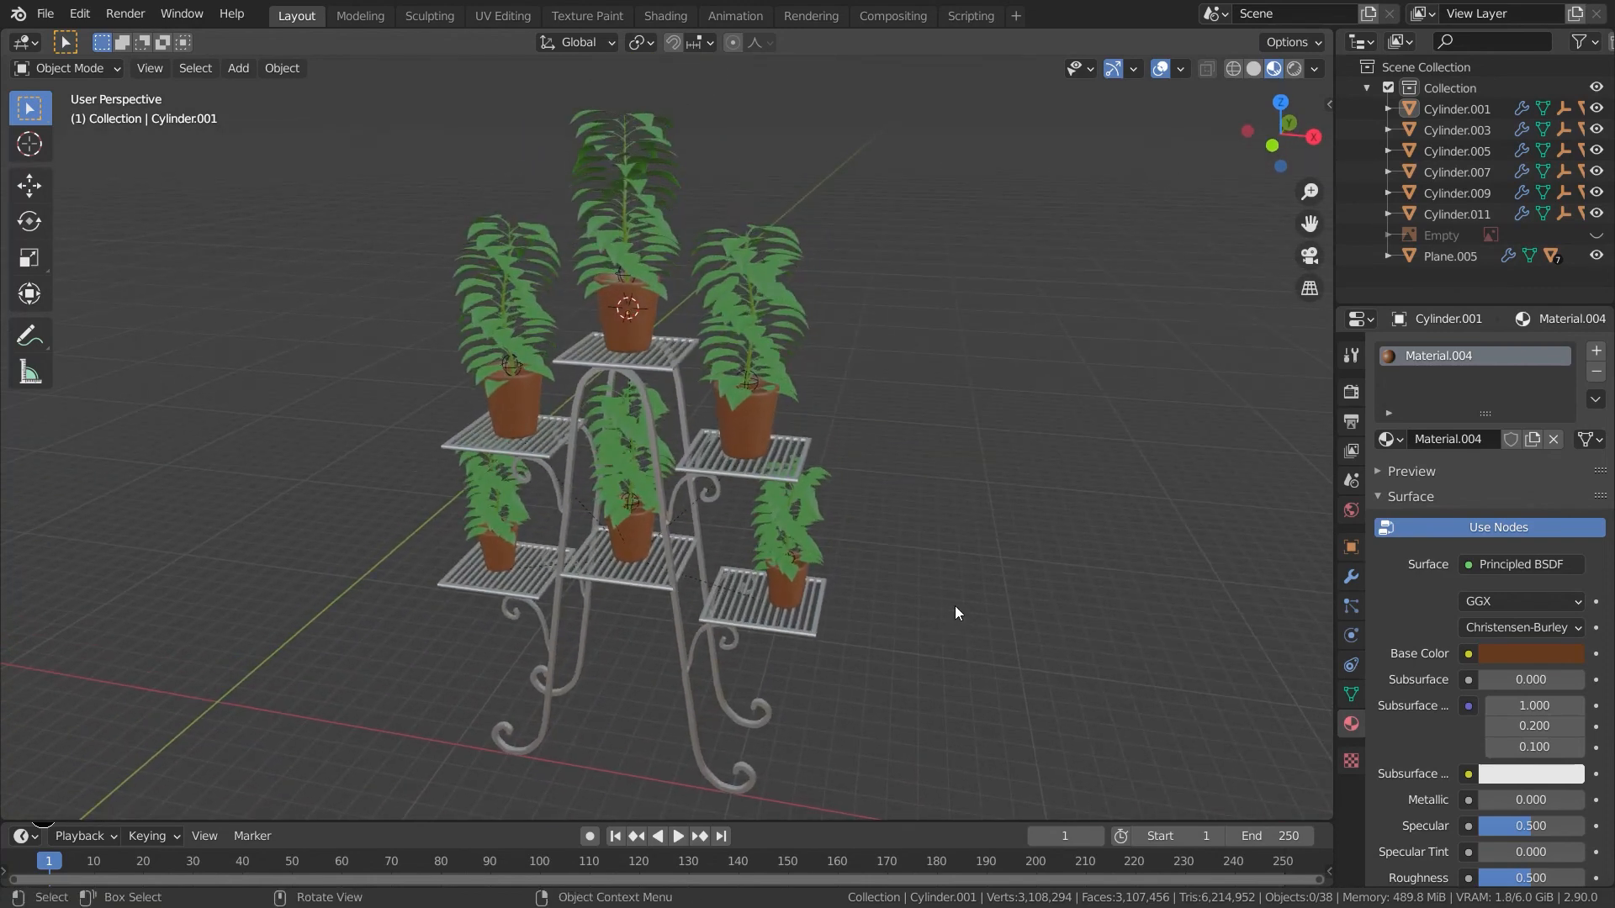